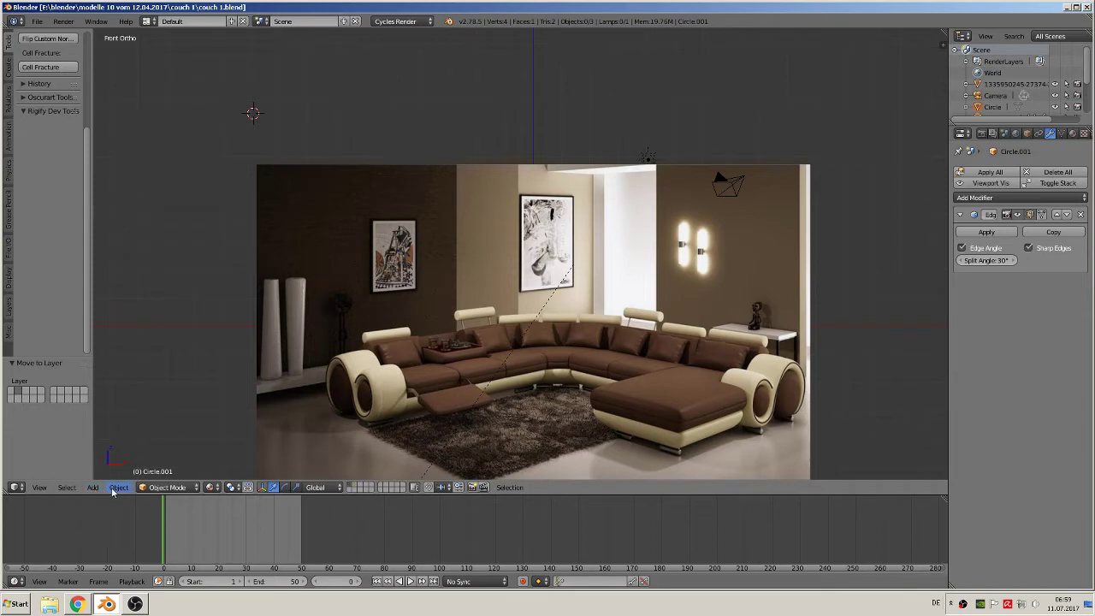
- Add a text object at the 3D cursor and rotate it 90° about the X axis
{"action": "left_click", "coordinate": [93, 487]}
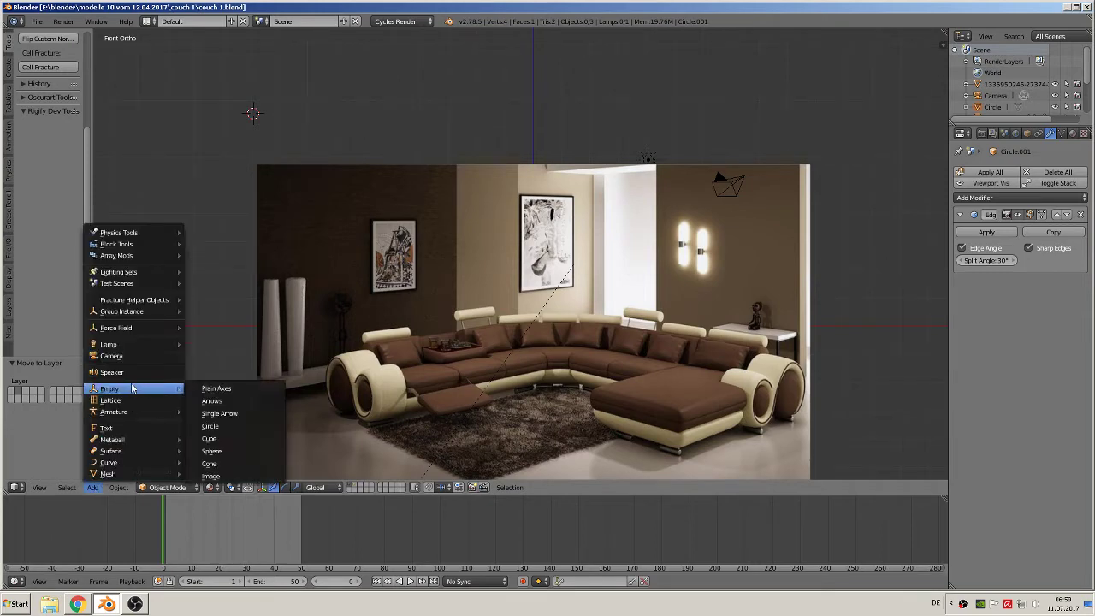
{"action": "left_click", "coordinate": [123, 428]}
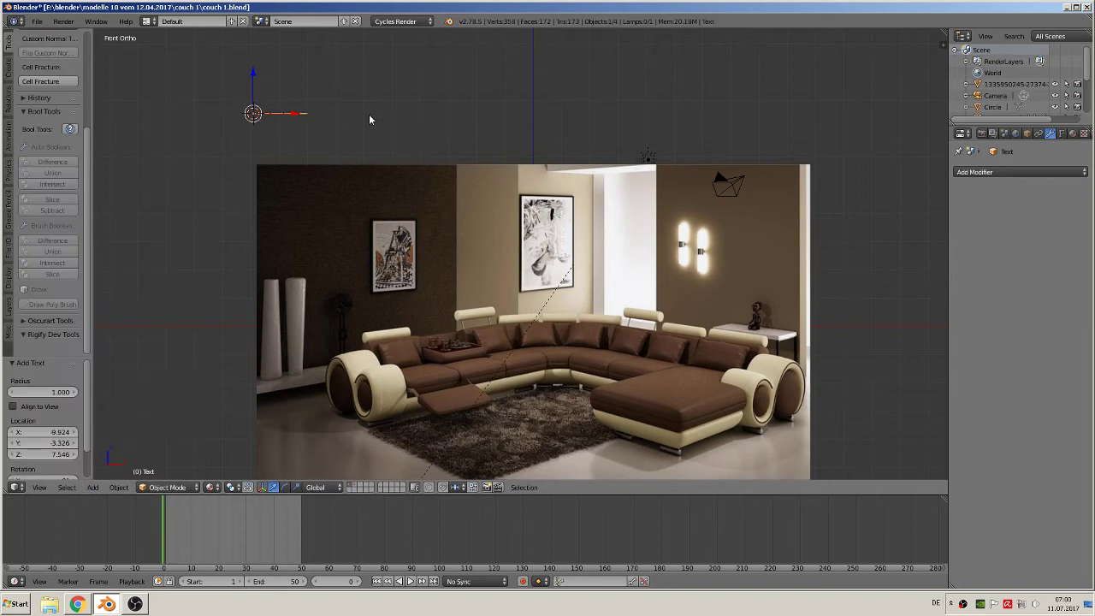
{"action": "key", "text": "r"}
{"action": "key", "text": "x"}
{"action": "key", "text": "9"}
{"action": "key", "text": "0"}
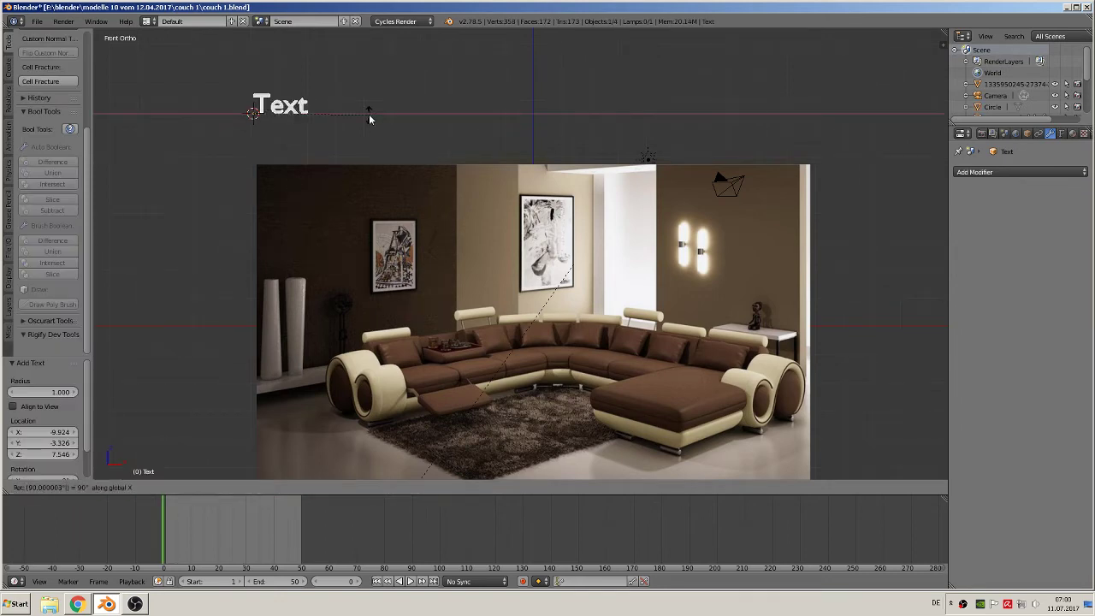
{"action": "key", "text": "Return"}
- Replace the text object's default wording with "designer couch"
{"action": "key", "text": "Tab"}
{"action": "key", "text": "BackSpace"}
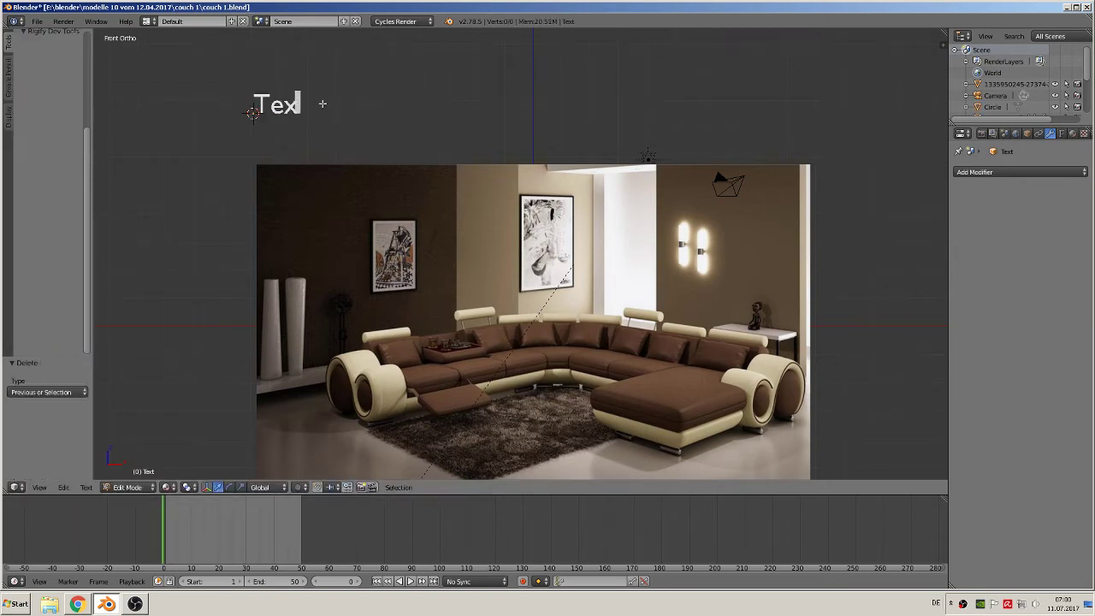
{"action": "key", "text": "BackSpace"}
{"action": "key", "text": "BackSpace"}
{"action": "key", "text": "BackSpace"}
{"action": "type", "text": "d"}
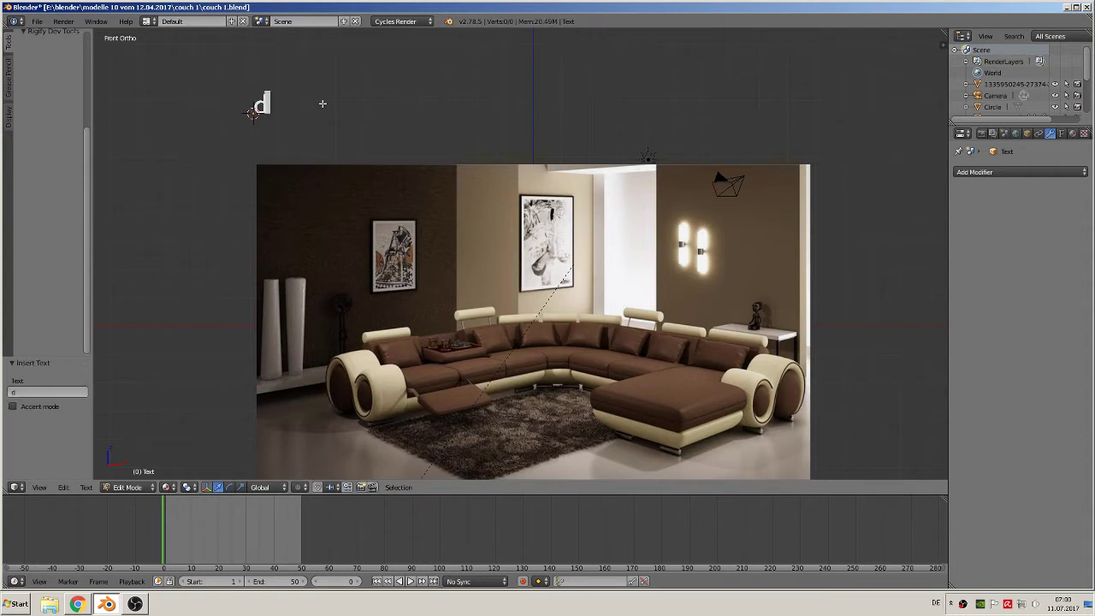
{"action": "type", "text": "esigne"}
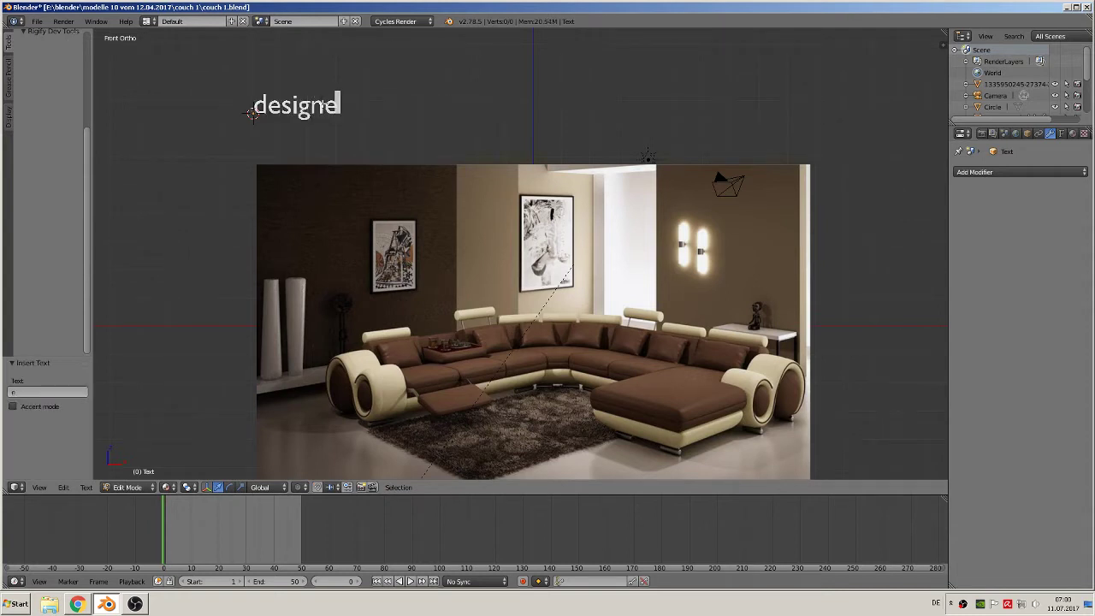
{"action": "type", "text": "r couch"}
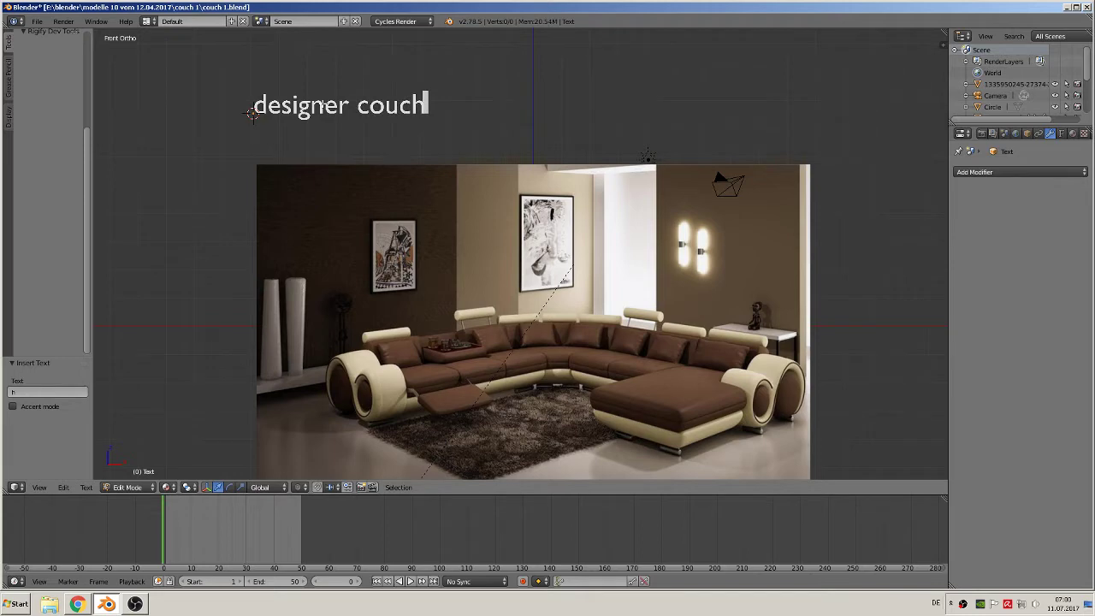
{"action": "key", "text": "Tab"}
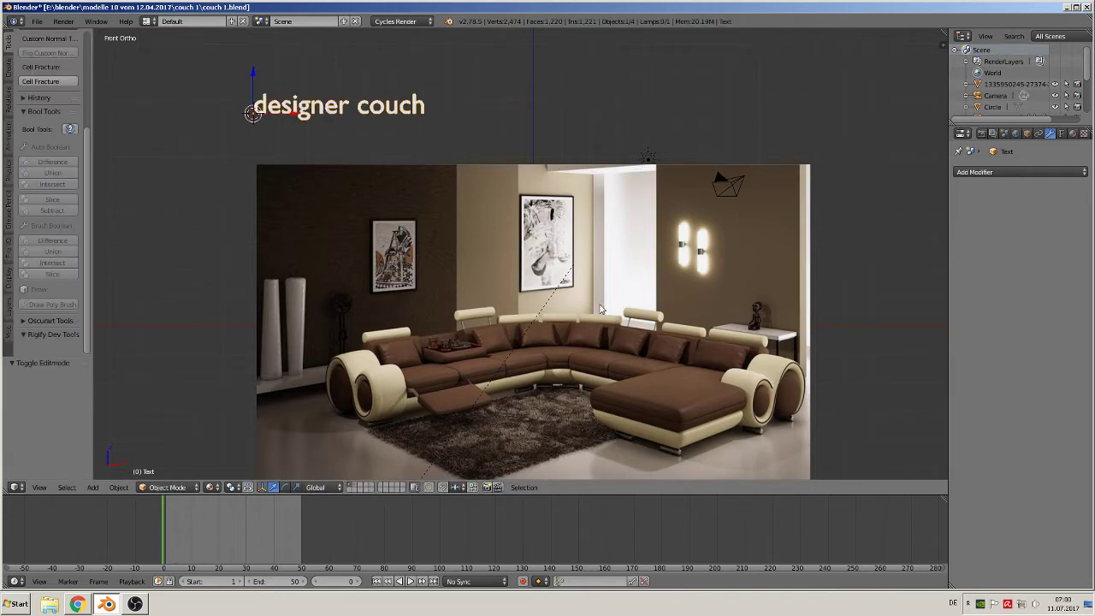
- Place the 3D cursor on the cream base at the middle of the couch's curved section
{"action": "middle_click_drag", "start_coordinate": [618, 370], "coordinate": [548, 294], "text": "shift"}
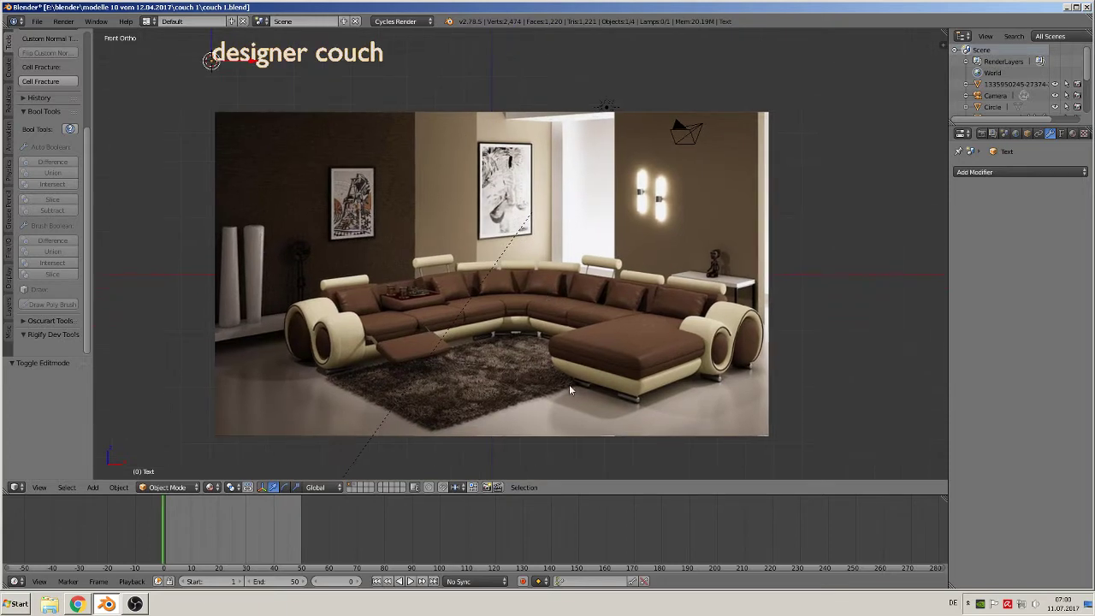
{"action": "scroll", "coordinate": [531, 353], "scroll_direction": "up", "scroll_amount": 2}
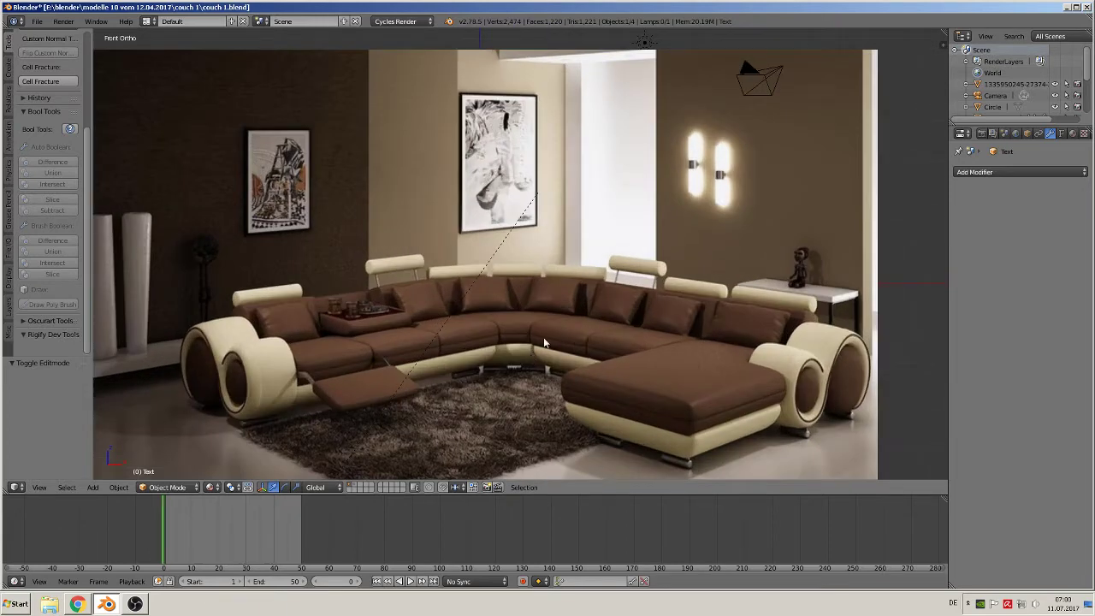
{"action": "left_click", "coordinate": [499, 334]}
{"action": "scroll", "coordinate": [511, 375], "scroll_direction": "down", "scroll_amount": 1}
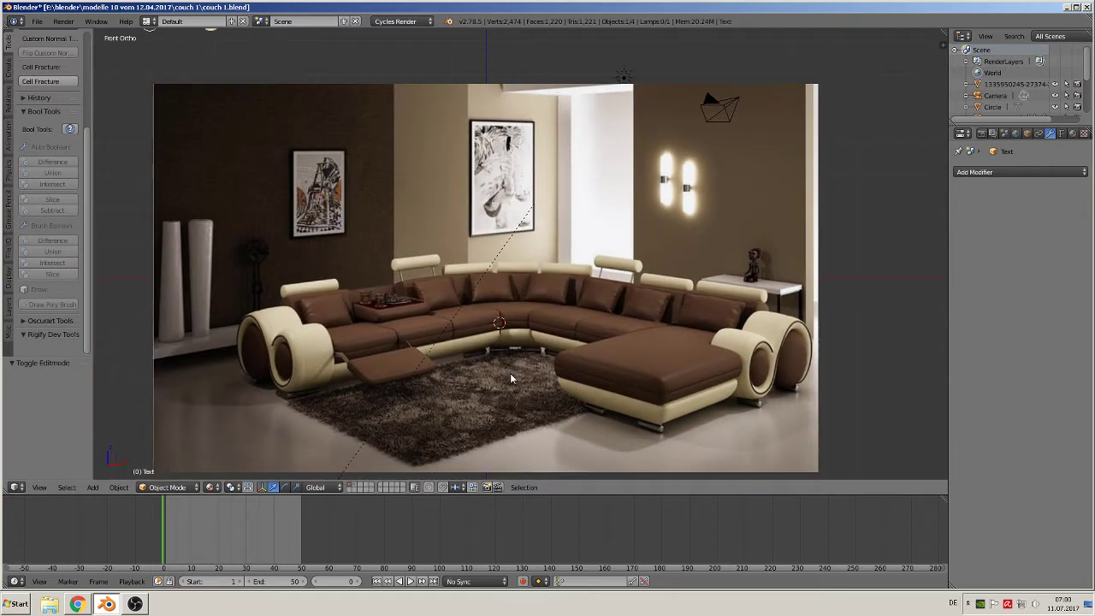
{"action": "scroll", "coordinate": [544, 283], "scroll_direction": "up", "scroll_amount": 2}
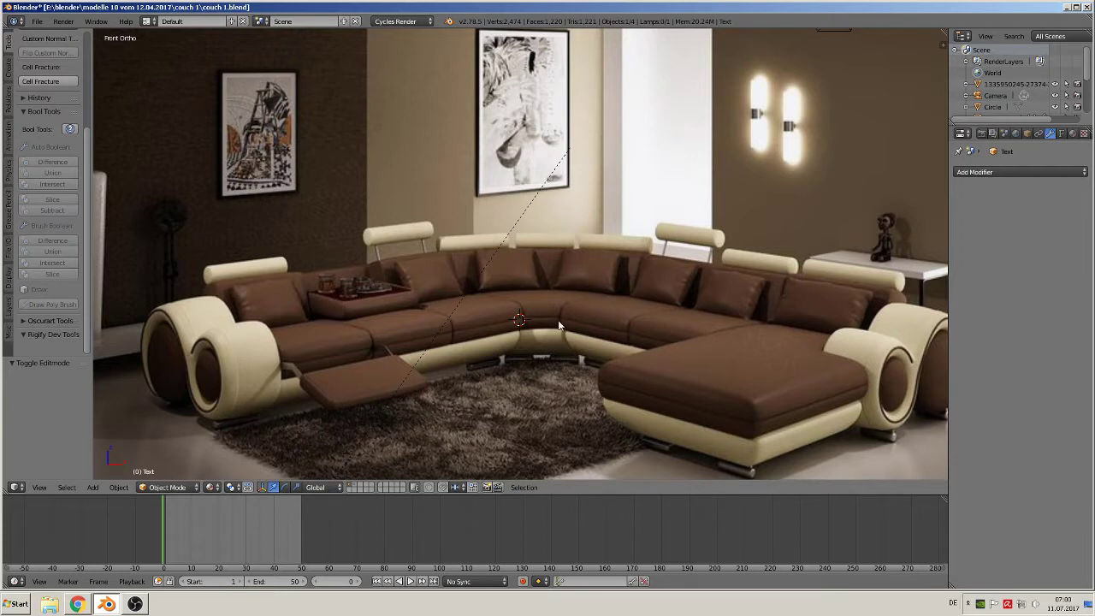
{"action": "left_click", "coordinate": [530, 330]}
- Start the Screencast Keys display in the 3D viewport
{"action": "key", "text": "n"}
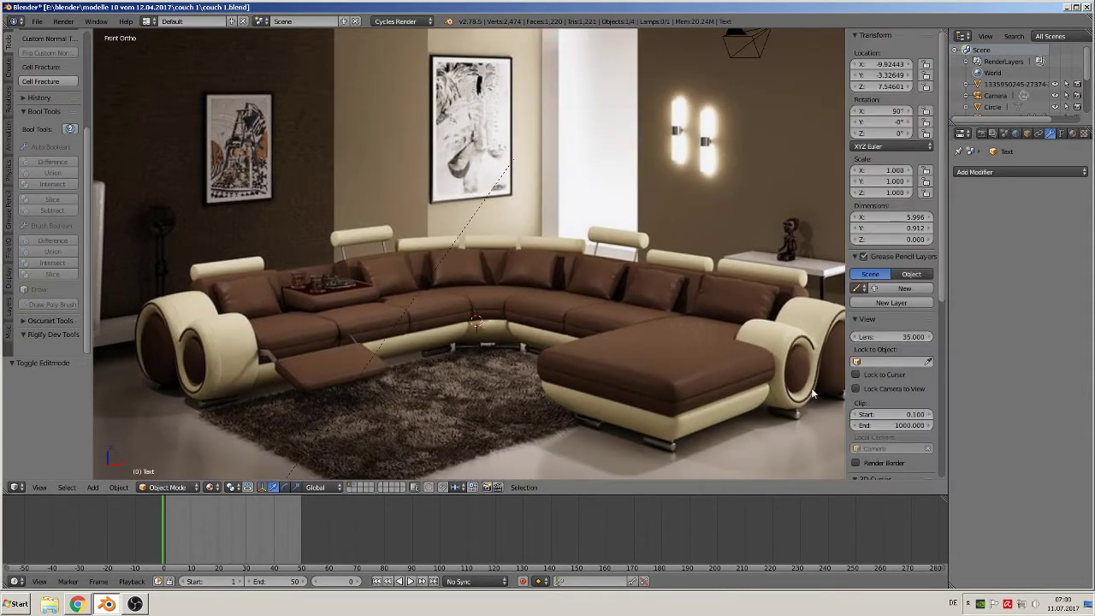
{"action": "scroll", "coordinate": [899, 447], "scroll_direction": "down", "scroll_amount": 8}
{"action": "left_click", "coordinate": [895, 437]}
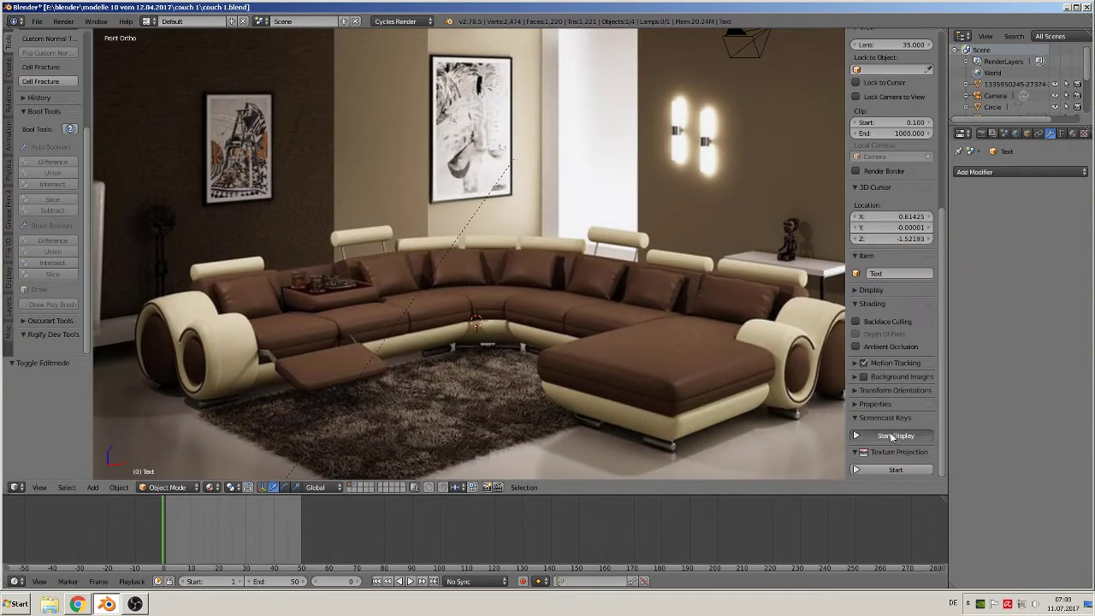
{"action": "key", "text": "n"}
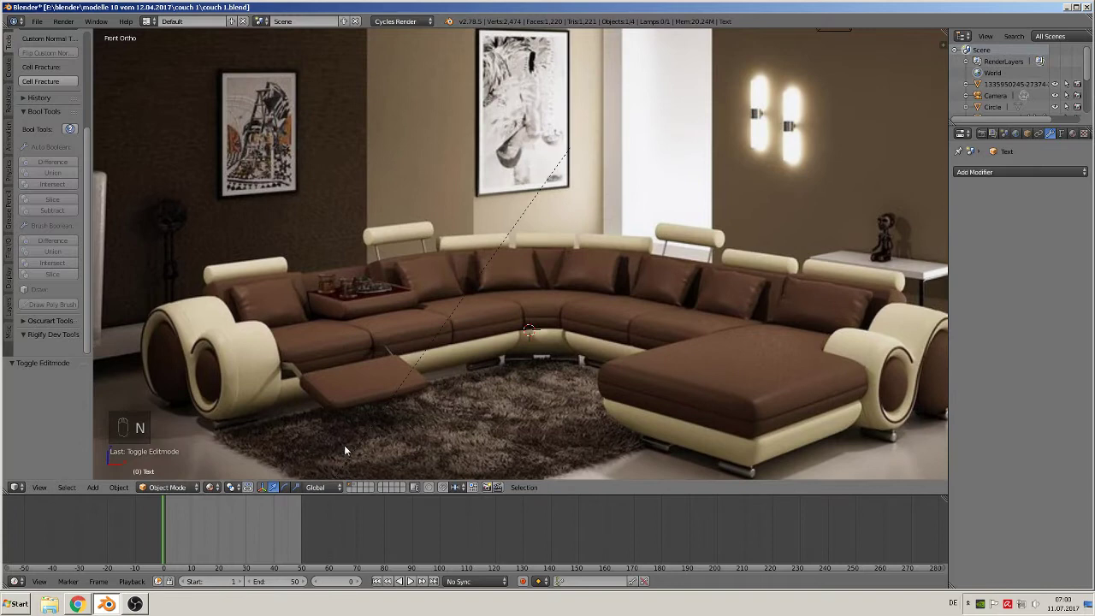
- Add a mesh circle at the 3D cursor and scale it by about 3.15, again by about 1.17, with a final size adjustment
{"action": "left_click", "coordinate": [93, 487]}
{"action": "mouse_move", "coordinate": [128, 474]}
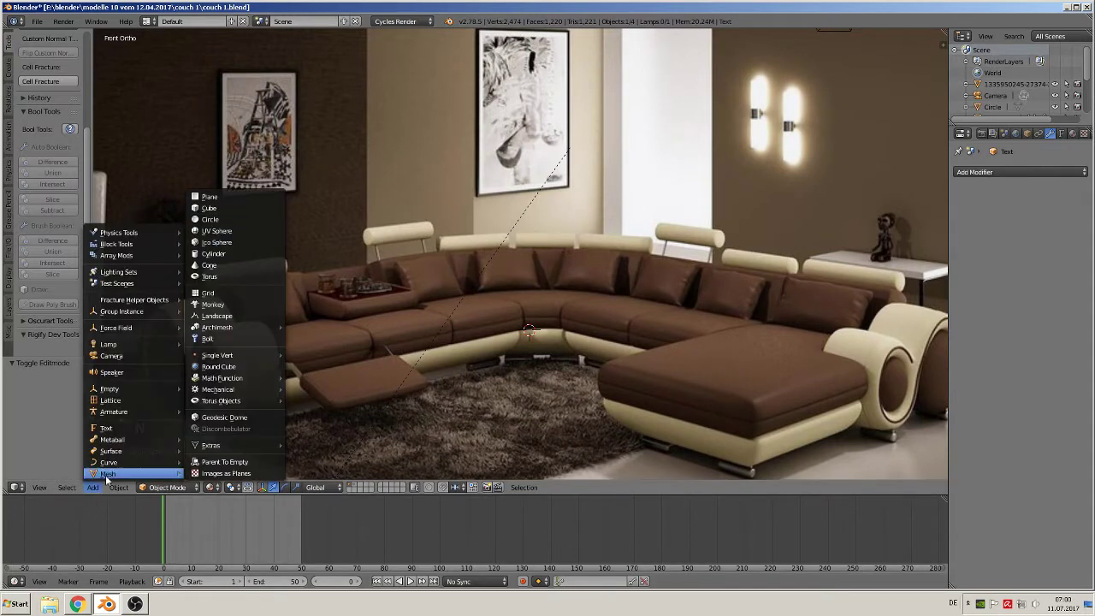
{"action": "left_click", "coordinate": [233, 220]}
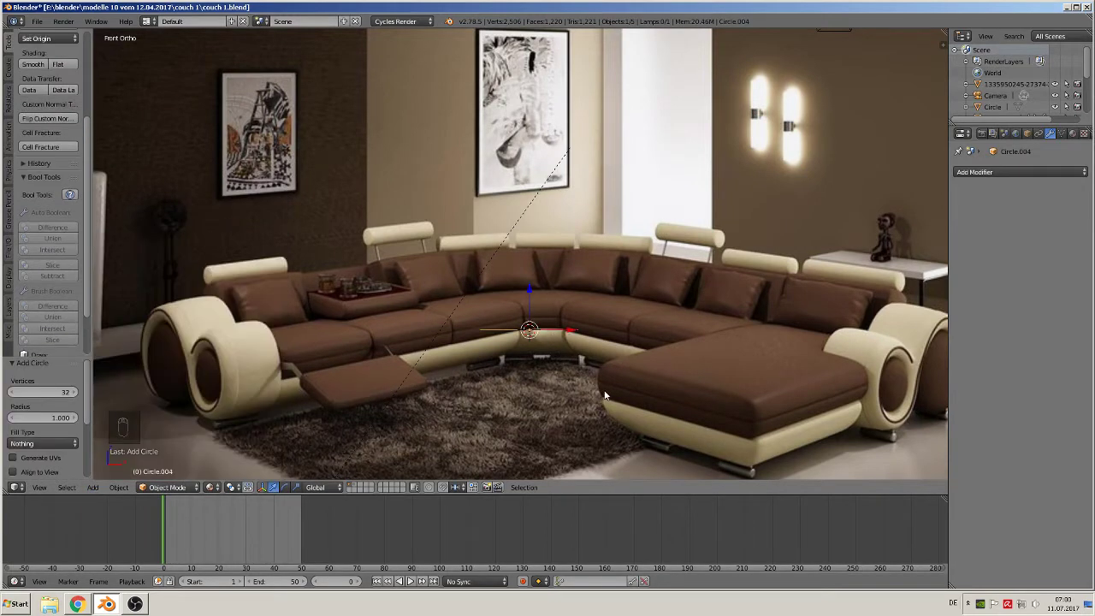
{"action": "key", "text": "s"}
{"action": "left_click", "coordinate": [787, 454]}
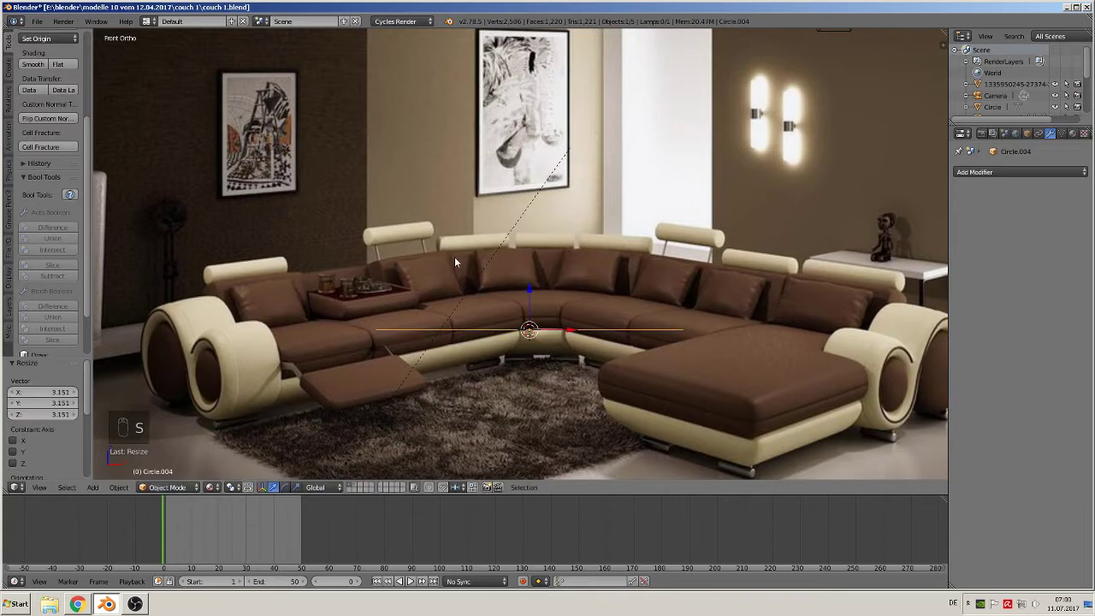
{"action": "key", "text": "s"}
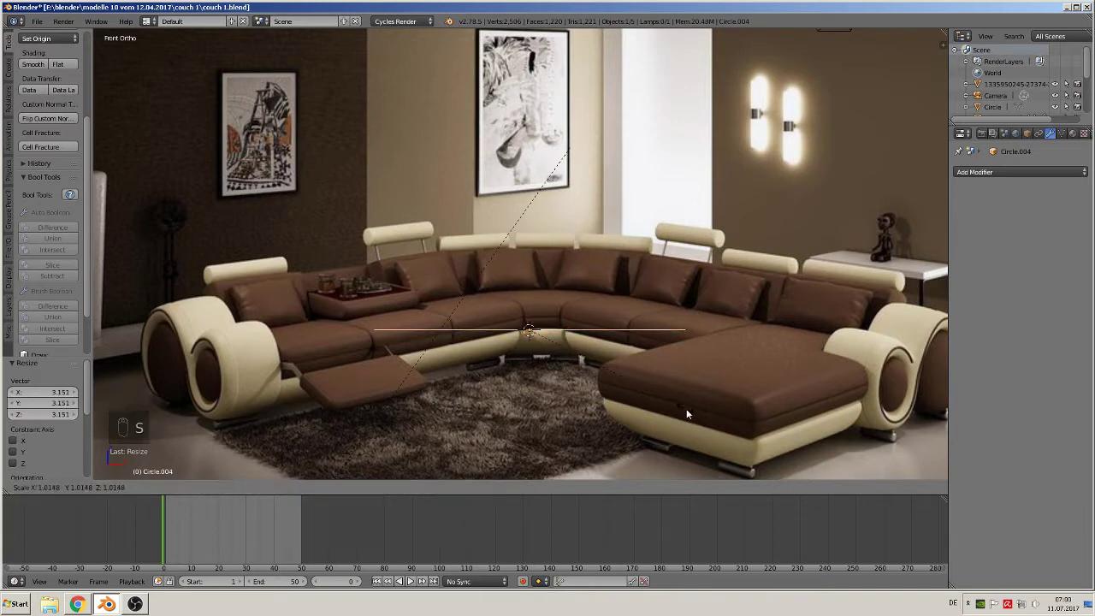
{"action": "left_click", "coordinate": [710, 419]}
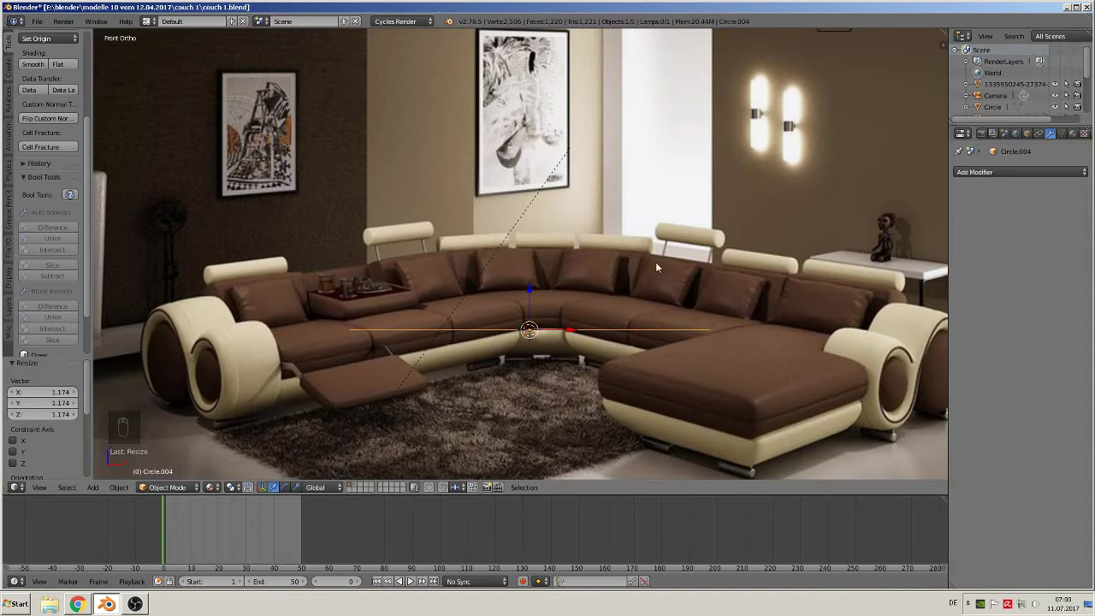
{"action": "scroll", "coordinate": [683, 363], "scroll_direction": "down", "scroll_amount": 1}
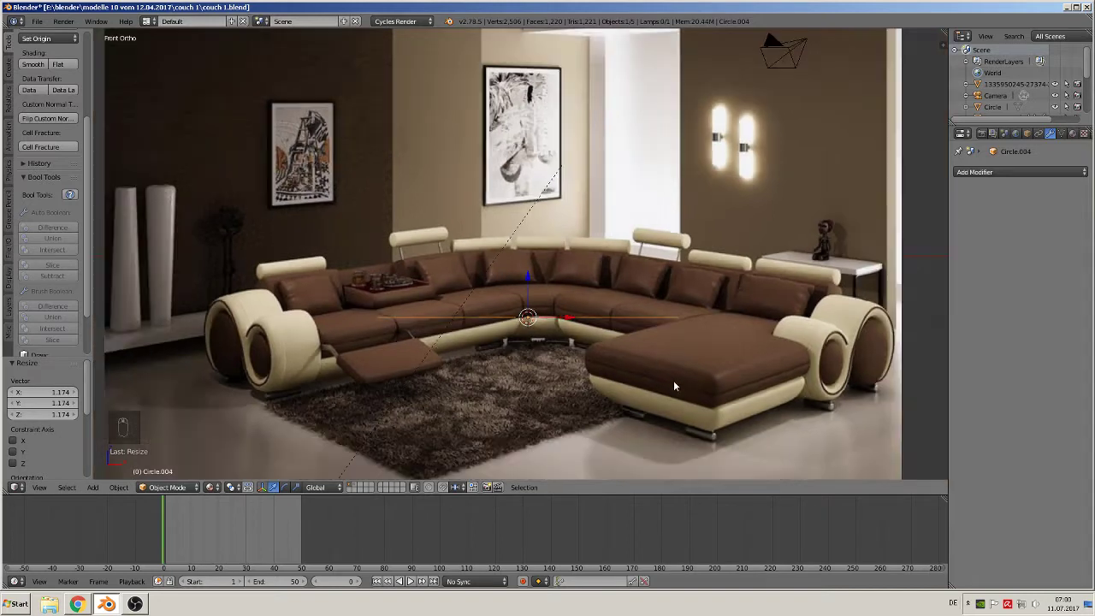
{"action": "key", "text": "s"}
{"action": "left_click", "coordinate": [689, 391]}
- Move the circle about 5.58 units along negative Y, in front of the couch reference image
{"action": "middle_click_drag", "start_coordinate": [689, 391], "coordinate": [654, 435]}
{"action": "scroll", "coordinate": [621, 389], "scroll_direction": "down", "scroll_amount": 1}
{"action": "left_click_drag", "start_coordinate": [532, 301], "coordinate": [490, 363]}
{"action": "scroll", "coordinate": [572, 325], "scroll_direction": "up", "scroll_amount": 3}
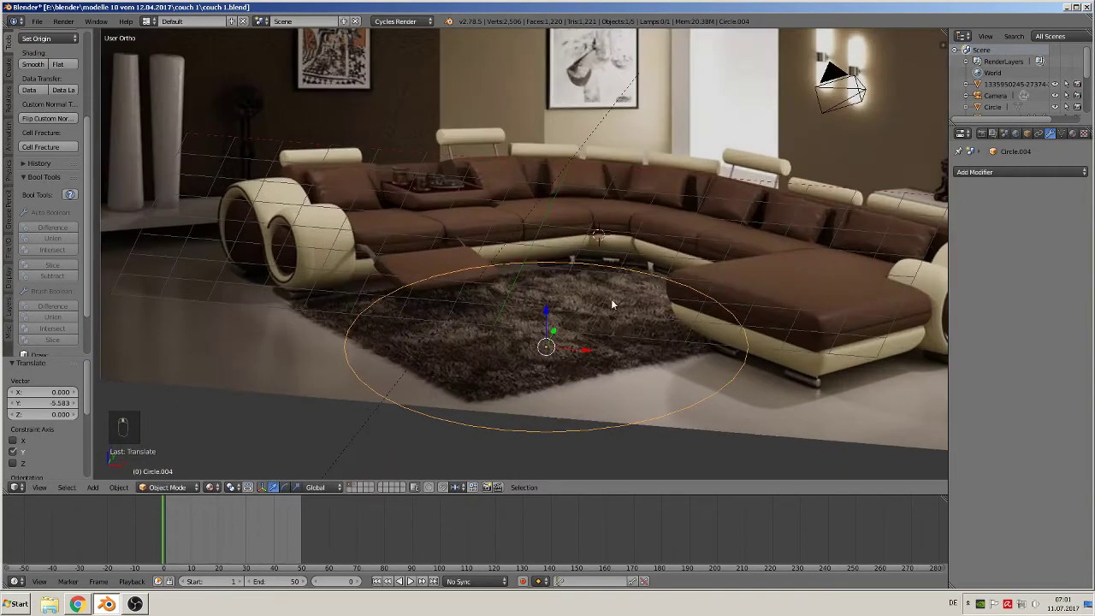
- Extrude the whole circle inward at a scale of about 0.91 to form a narrow flat rim
{"action": "key", "text": "Tab"}
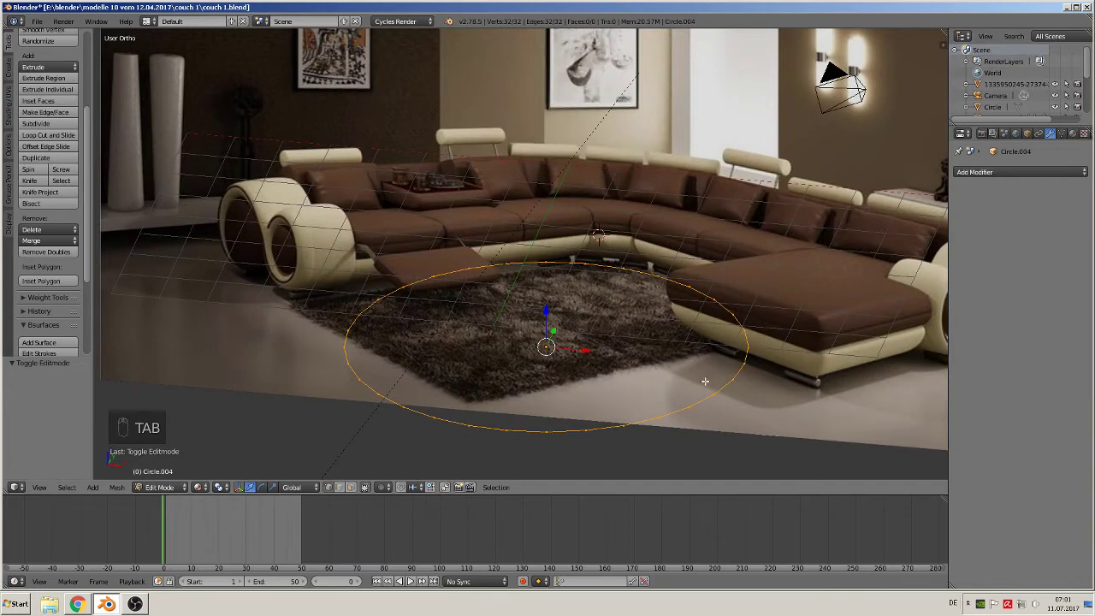
{"action": "key", "text": "e"}
{"action": "key", "text": "s"}
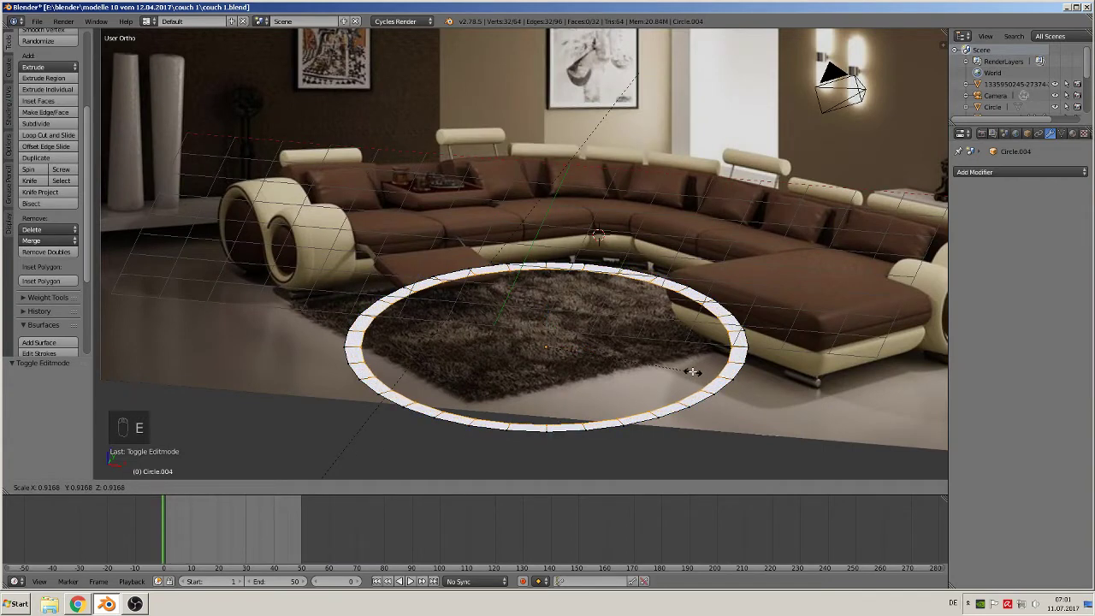
{"action": "left_click", "coordinate": [692, 369]}
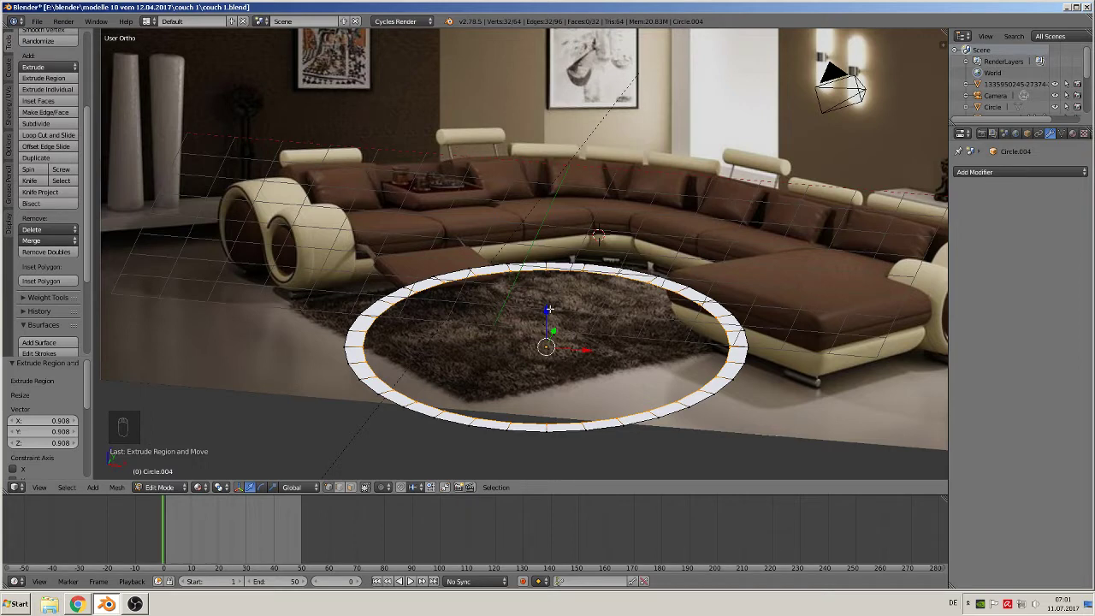
- Extrude the rim's inner edge about 1.34 units downward and taper the new bottom loop to a scale of about 0.87
{"action": "key", "text": "e"}
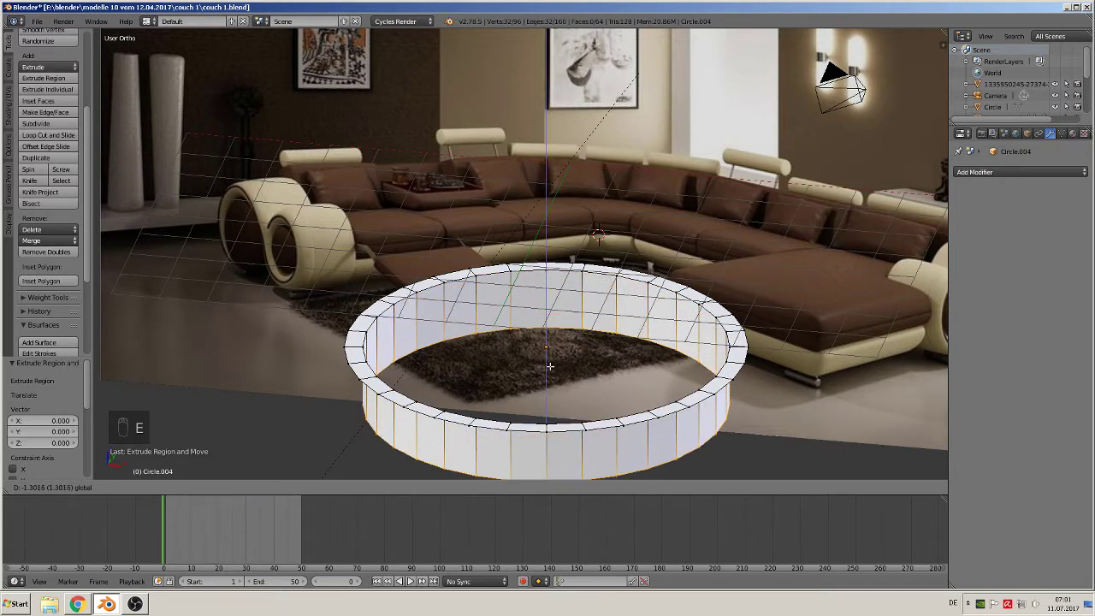
{"action": "left_click", "coordinate": [527, 335]}
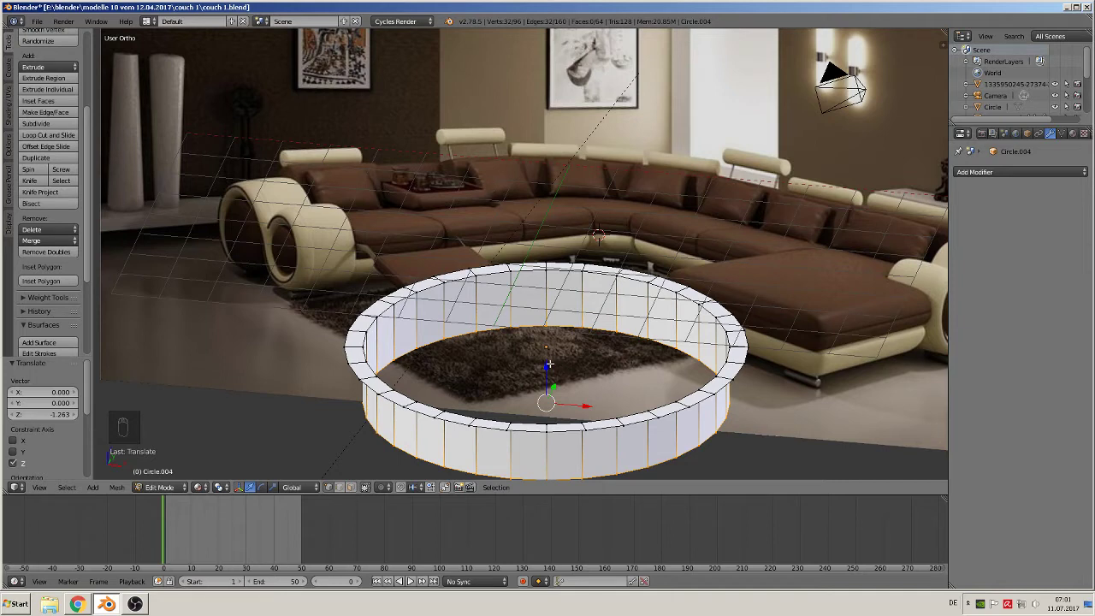
{"action": "left_click_drag", "start_coordinate": [549, 365], "coordinate": [548, 368]}
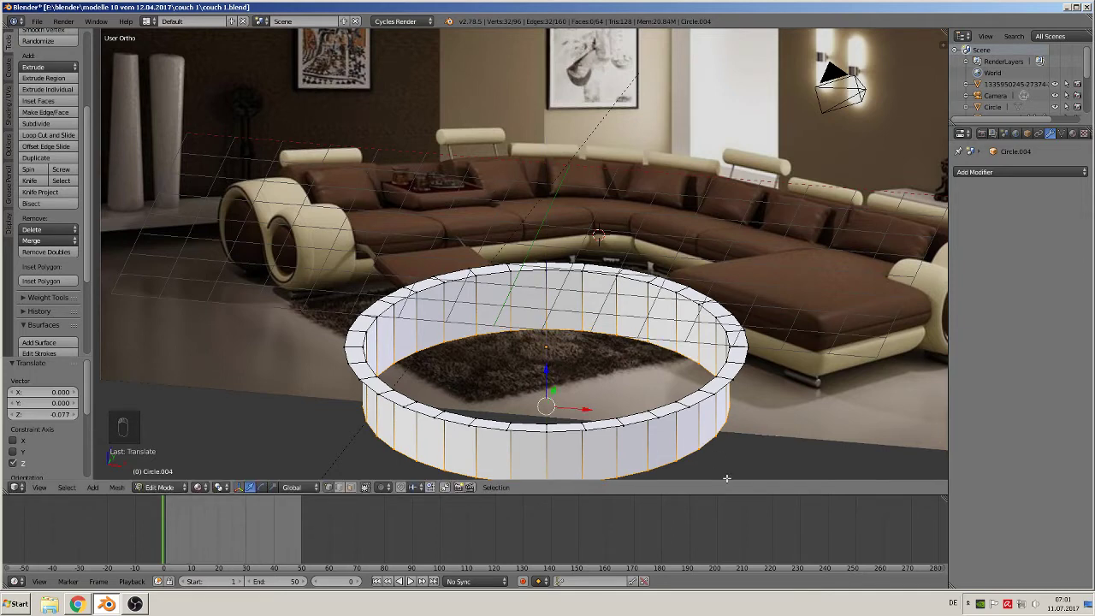
{"action": "key", "text": "s"}
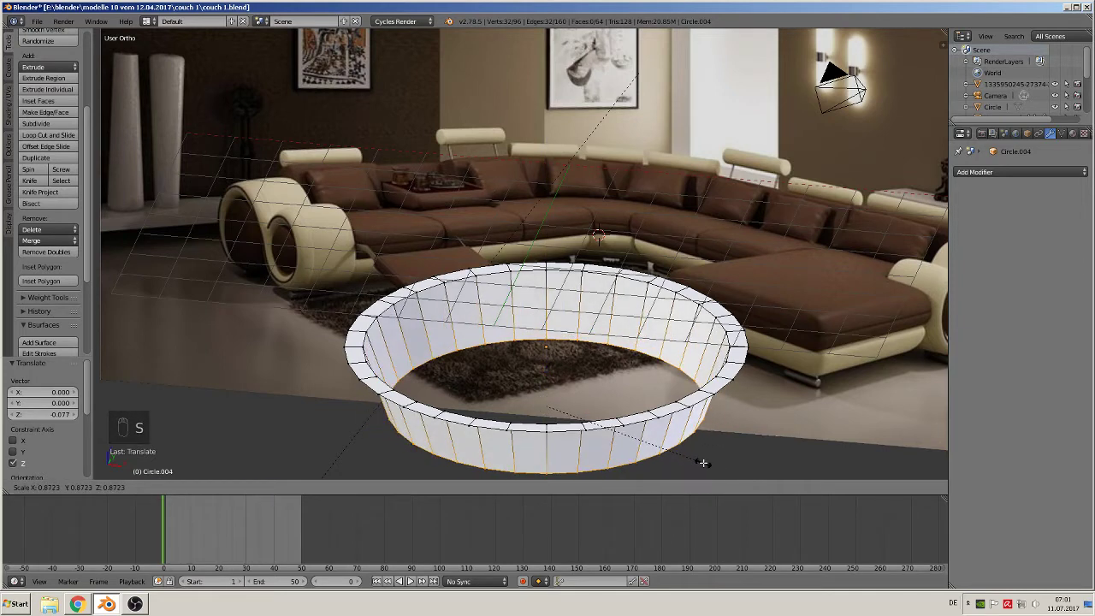
{"action": "left_click", "coordinate": [704, 463]}
- Extrude the bottom loop inward at a scale of about 0.46 to form a floor ring with a central hole
{"action": "middle_click_drag", "start_coordinate": [704, 457], "coordinate": [686, 440]}
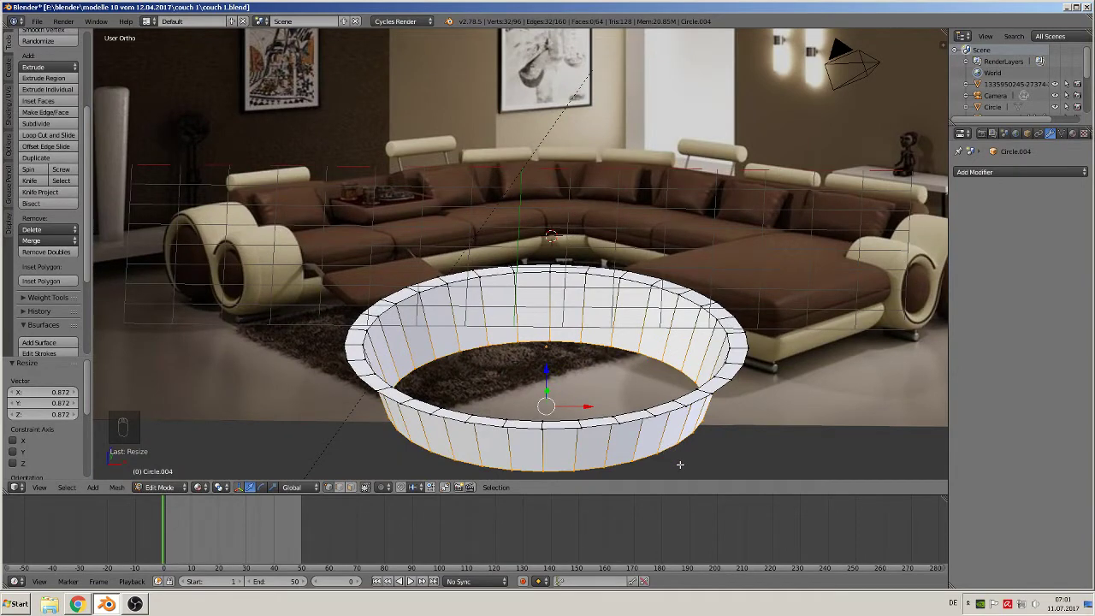
{"action": "key", "text": "e"}
{"action": "key", "text": "s"}
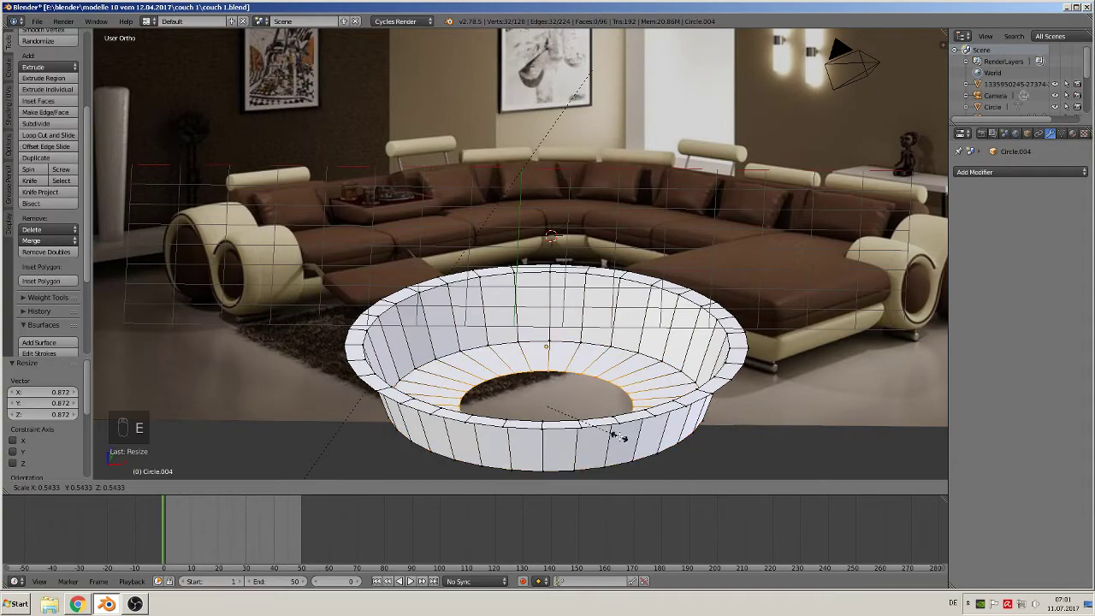
{"action": "left_click", "coordinate": [609, 432]}
{"action": "middle_click_drag", "start_coordinate": [701, 233], "coordinate": [691, 295]}
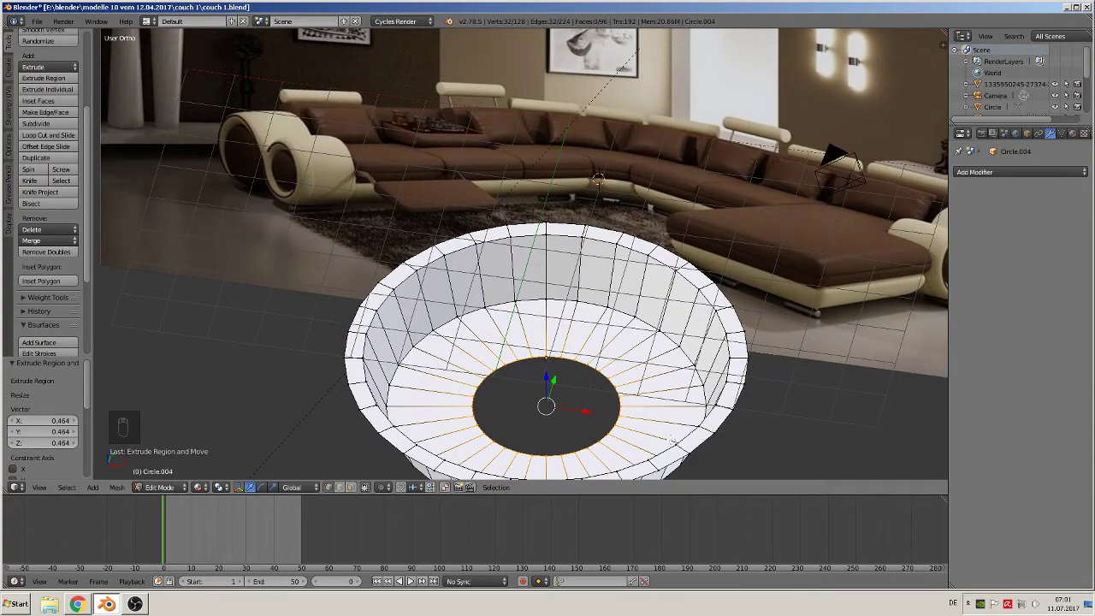
{"action": "middle_click_drag", "start_coordinate": [670, 438], "coordinate": [684, 409]}
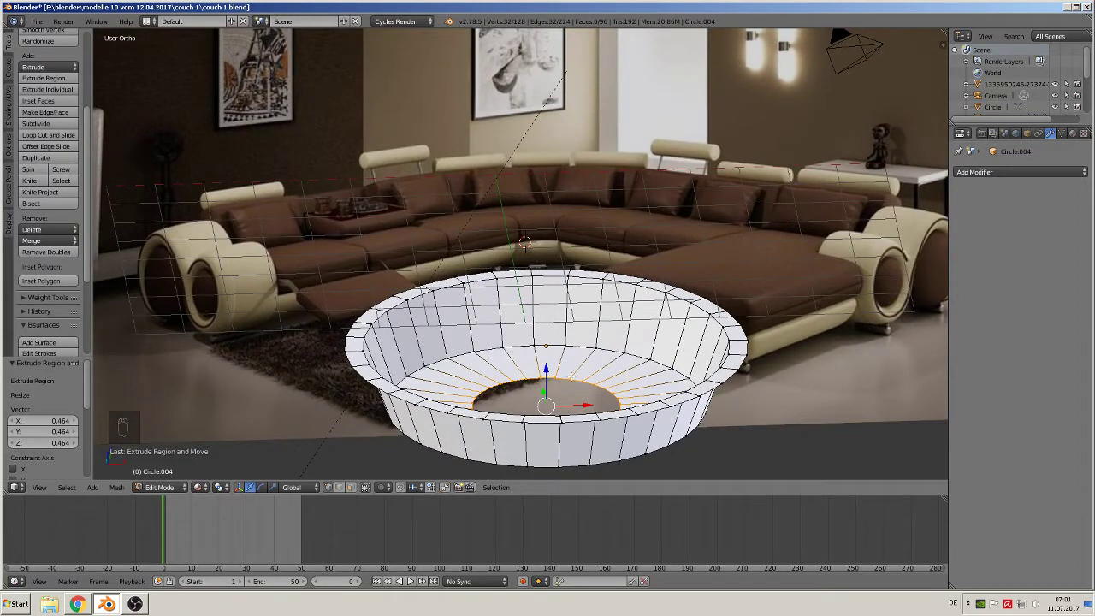
- Extrude the edge of the central hole about 0.9 units straight down
{"action": "key", "text": "e"}
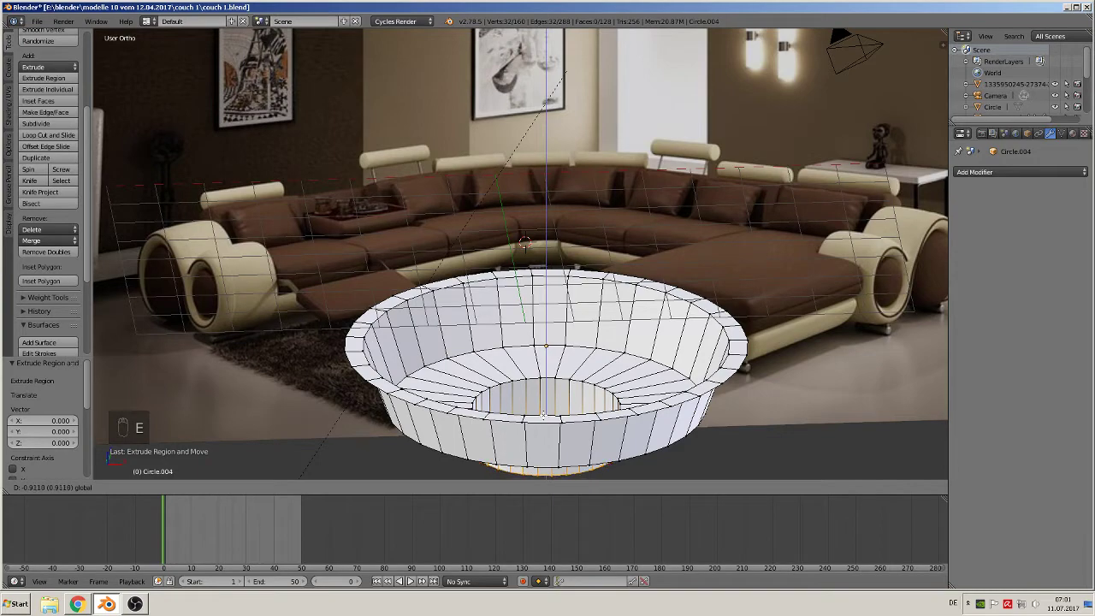
{"action": "left_click", "coordinate": [542, 408]}
{"action": "scroll", "coordinate": [542, 406], "scroll_direction": "down", "scroll_amount": 2}
{"action": "scroll", "coordinate": [542, 403], "scroll_direction": "down", "scroll_amount": 1}
{"action": "middle_click_drag", "start_coordinate": [543, 399], "coordinate": [522, 418]}
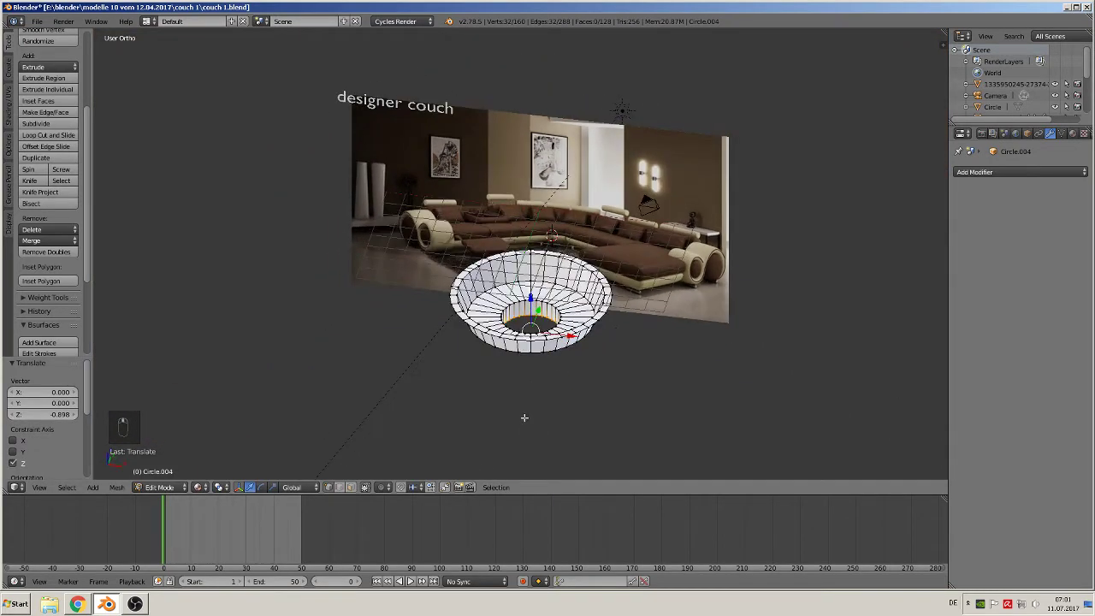
- Duplicate the bowl-shaped object and move the copy along X by about 10.63 units plus another 2.53 units
{"action": "scroll", "coordinate": [613, 328], "scroll_direction": "up", "scroll_amount": 2}
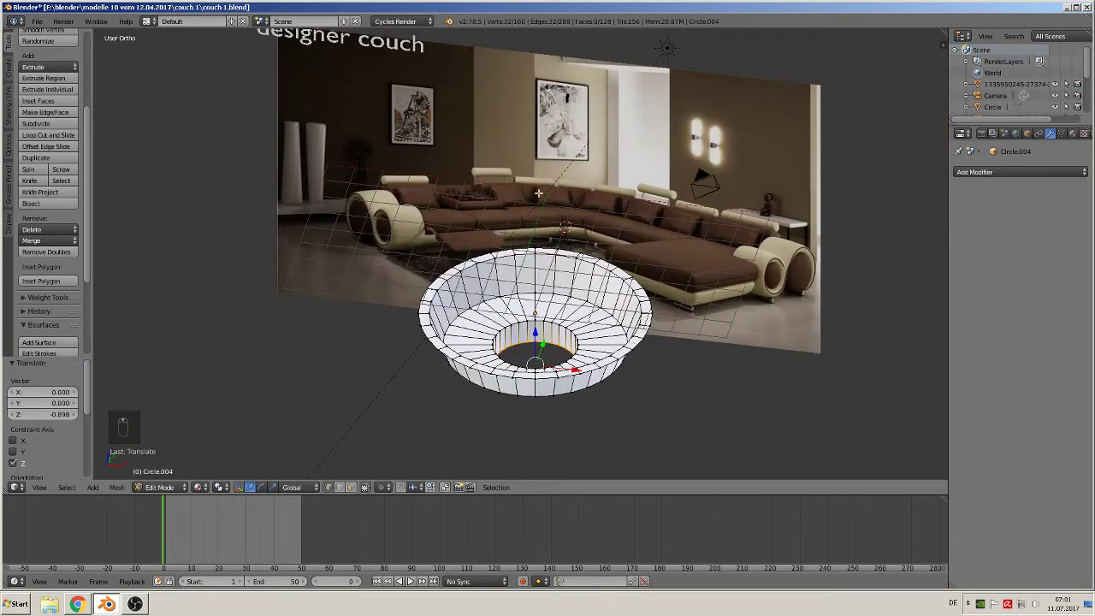
{"action": "key", "text": "Tab"}
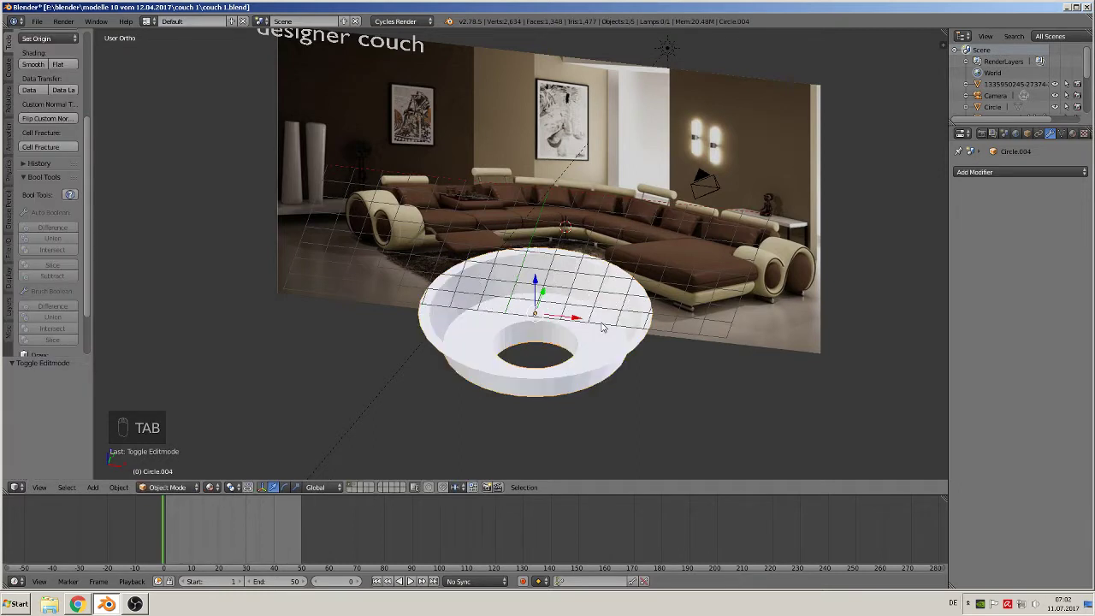
{"action": "key", "text": "shift+d"}
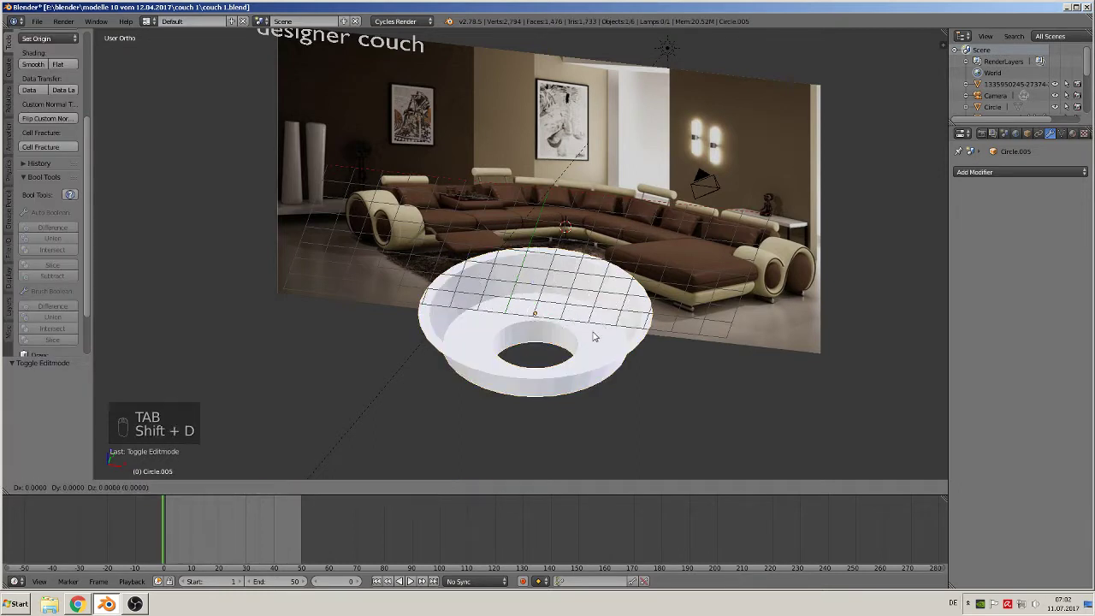
{"action": "left_click", "coordinate": [847, 392]}
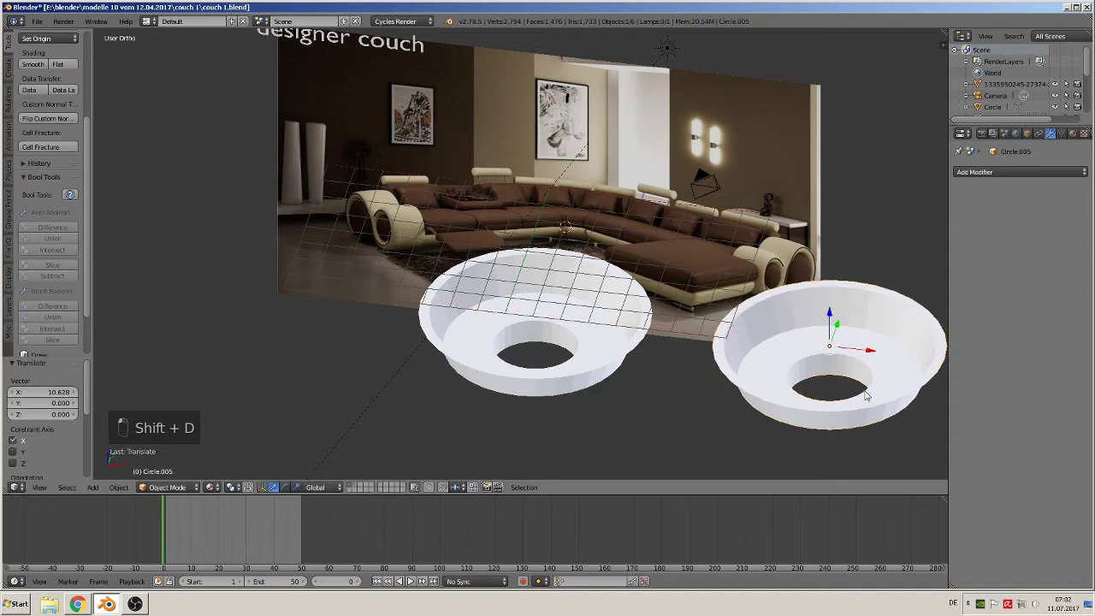
{"action": "middle_click_drag", "start_coordinate": [860, 396], "coordinate": [624, 351], "text": "shift"}
{"action": "key", "text": "KP_7"}
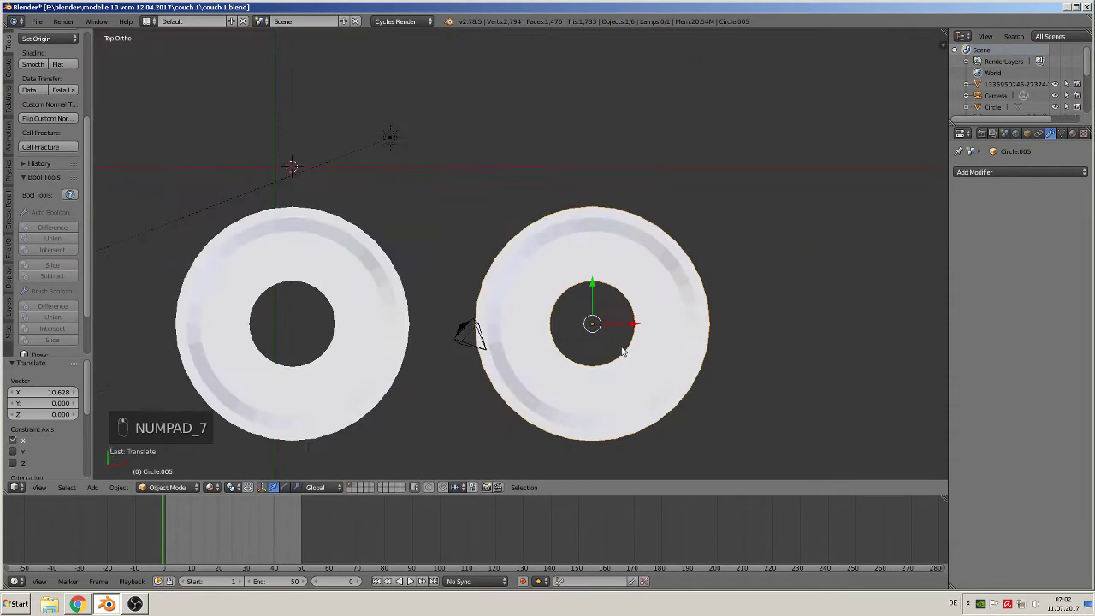
{"action": "left_click_drag", "start_coordinate": [634, 331], "coordinate": [705, 331]}
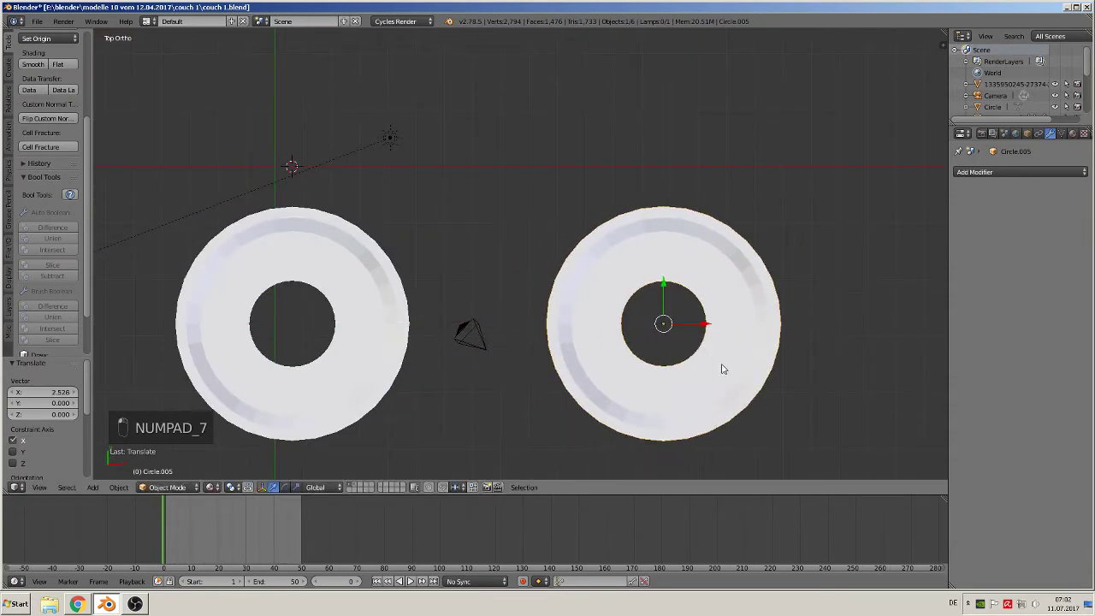
- Delete the vertices of the copy's front half in top view, keeping the rear semicircle
{"action": "key", "text": "Tab"}
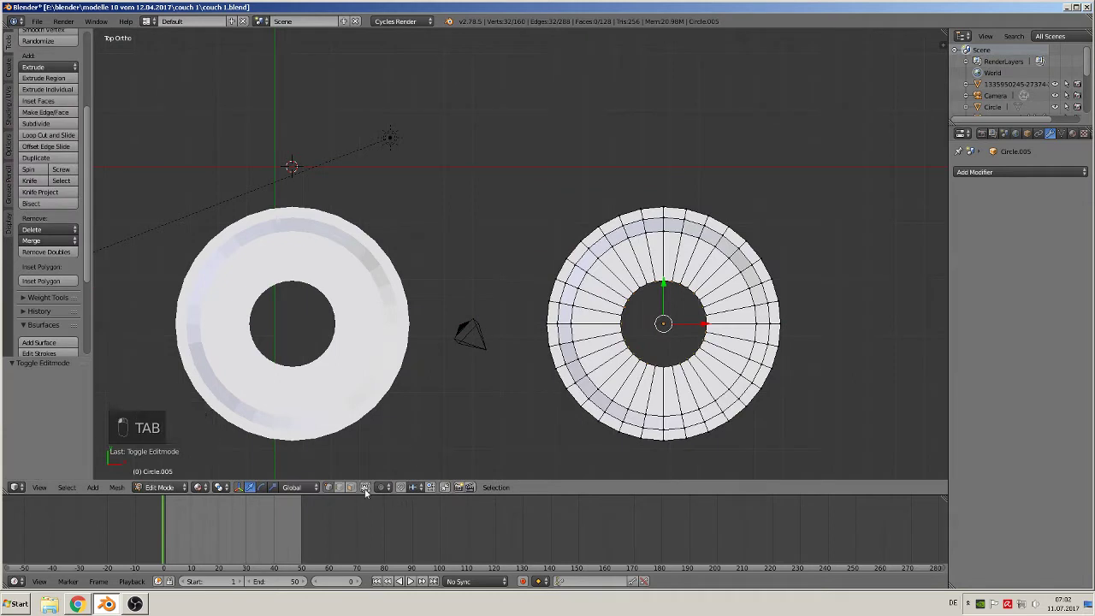
{"action": "key", "text": "a"}
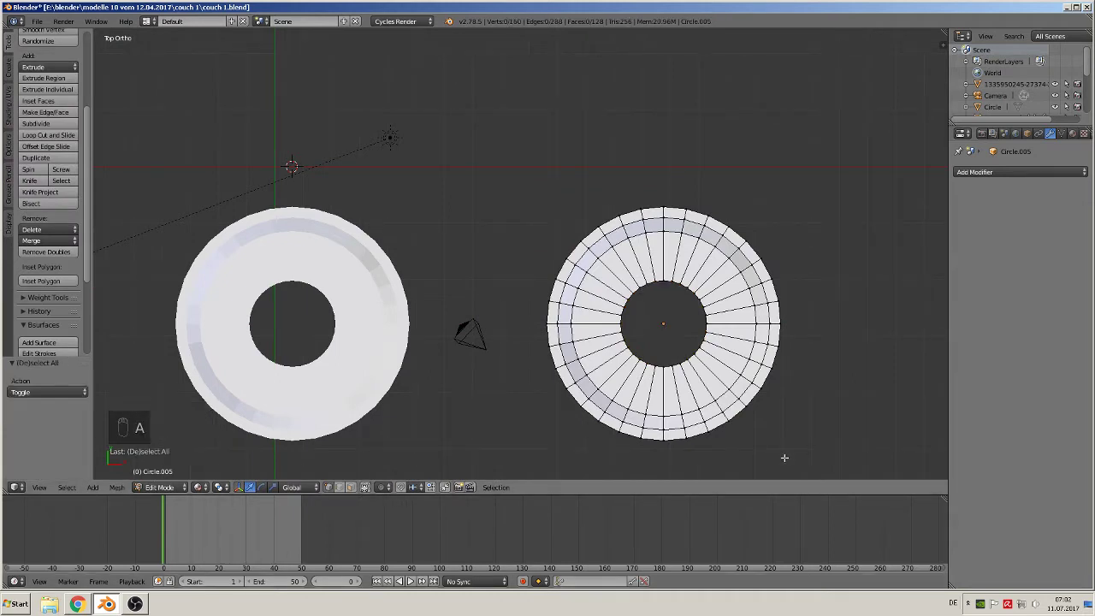
{"action": "key", "text": "b"}
{"action": "left_click_drag", "start_coordinate": [820, 455], "coordinate": [533, 327]}
{"action": "key", "text": "x"}
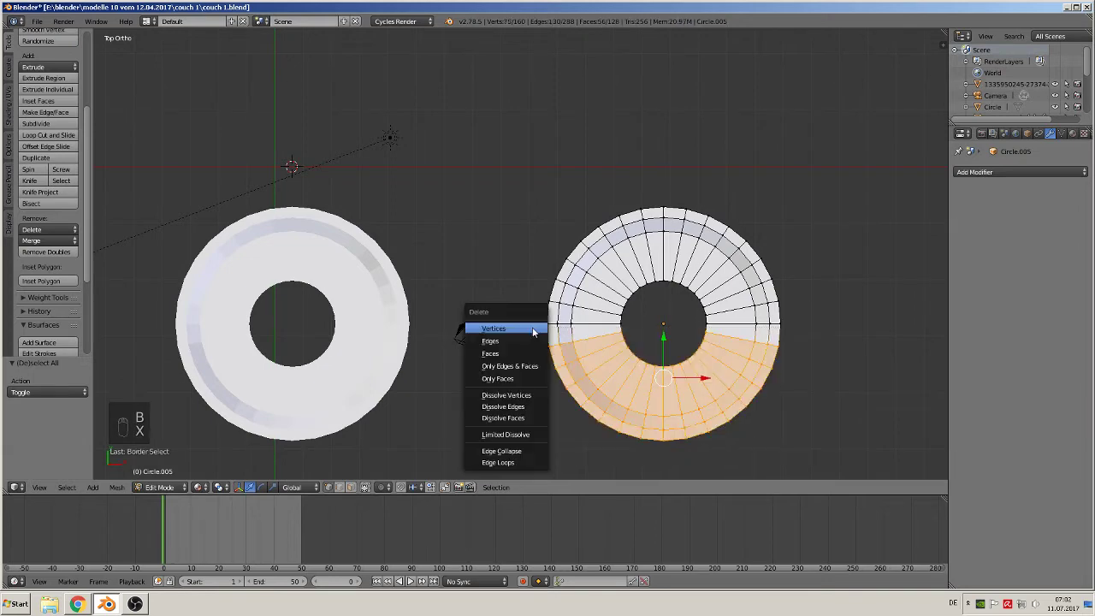
{"action": "left_click", "coordinate": [533, 327]}
{"action": "middle_click_drag", "start_coordinate": [655, 419], "coordinate": [624, 386]}
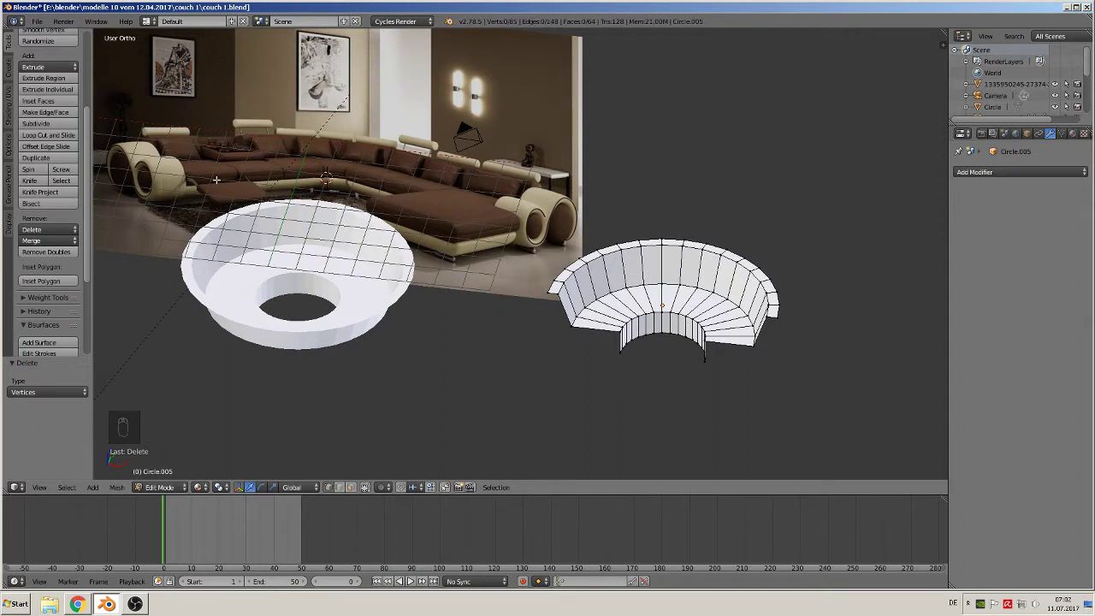
- Delete the vertices of the semicircle's left half in top view, keeping a quarter section, and return to Object Mode
{"action": "key", "text": "KP_7"}
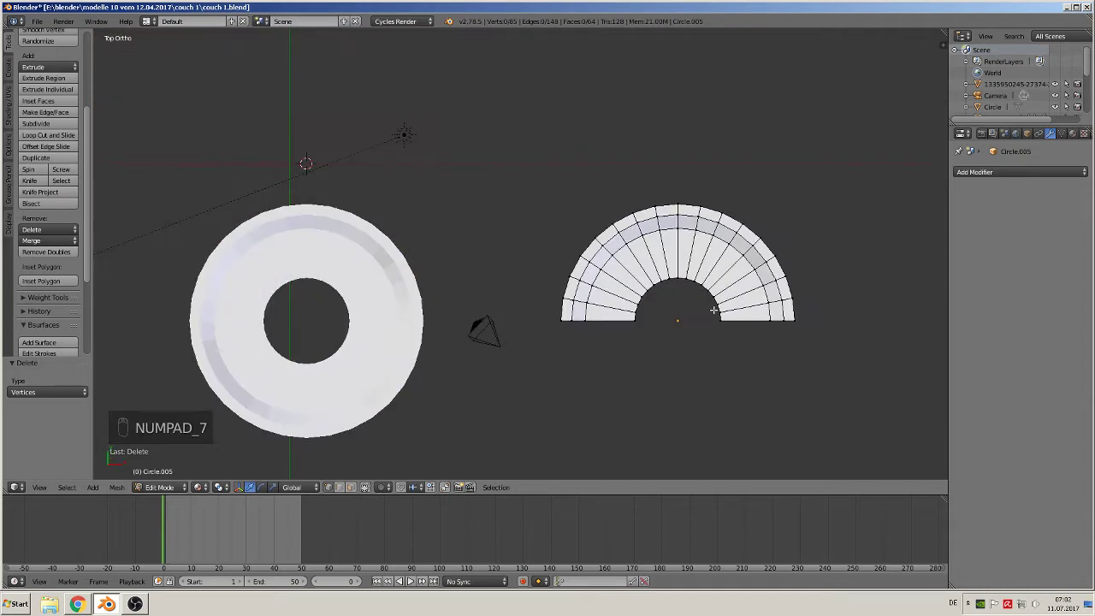
{"action": "key", "text": "b"}
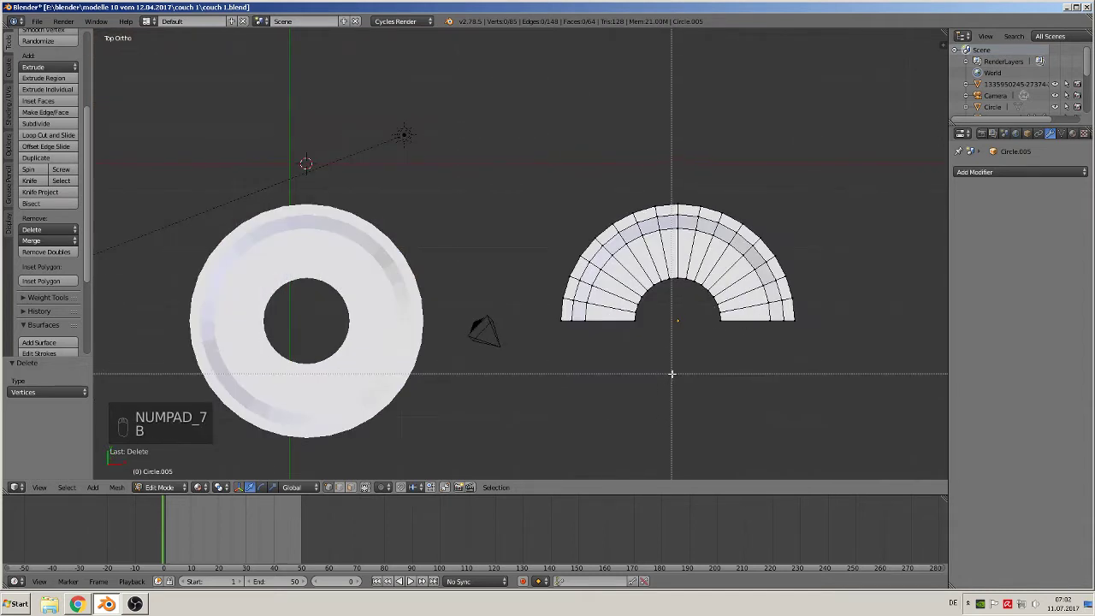
{"action": "left_click_drag", "start_coordinate": [674, 374], "coordinate": [561, 183]}
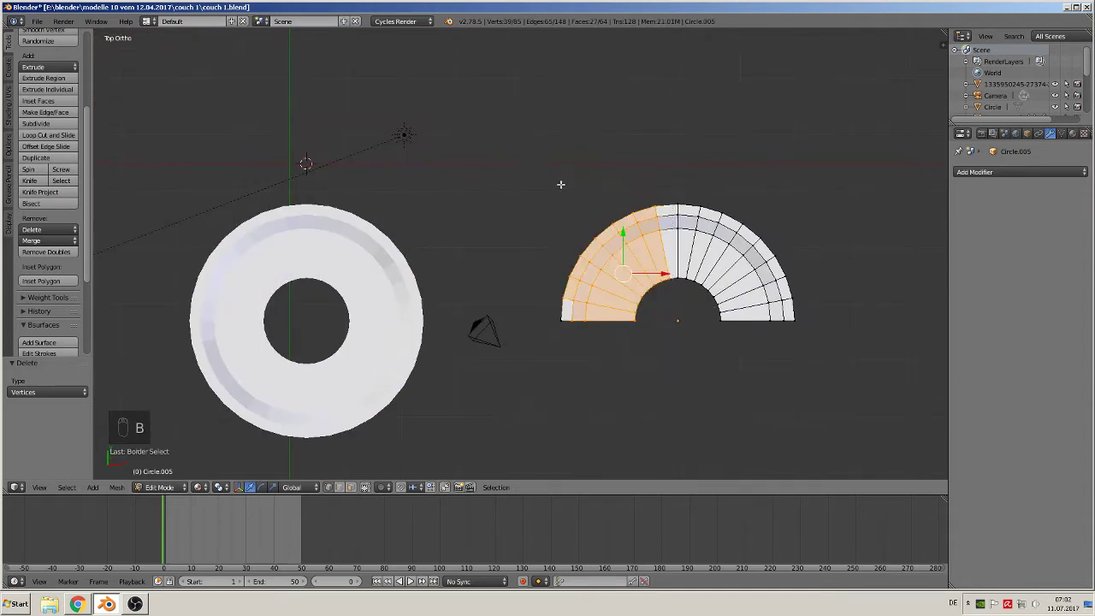
{"action": "key", "text": "x"}
{"action": "left_click", "coordinate": [561, 184]}
{"action": "middle_click_drag", "start_coordinate": [727, 387], "coordinate": [724, 289]}
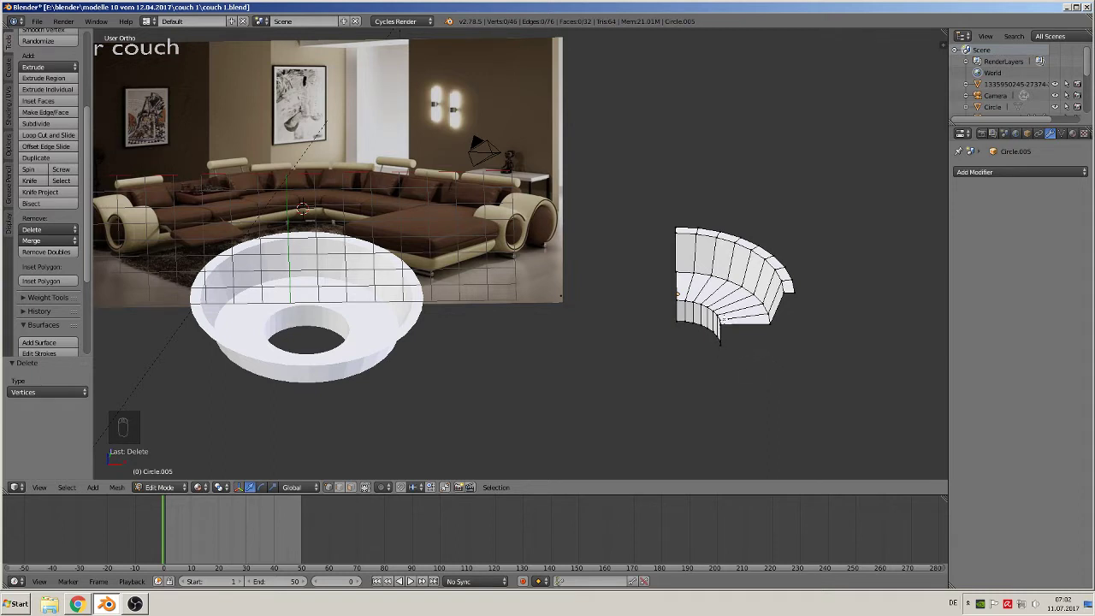
{"action": "middle_click_drag", "start_coordinate": [755, 317], "coordinate": [700, 325], "text": "shift"}
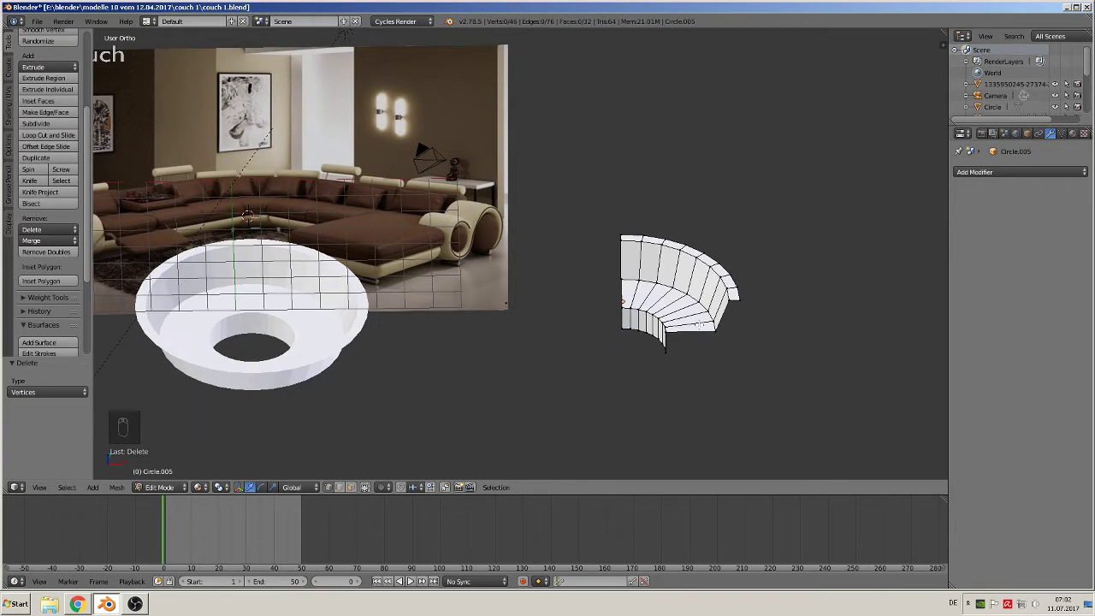
{"action": "key", "text": "Tab"}
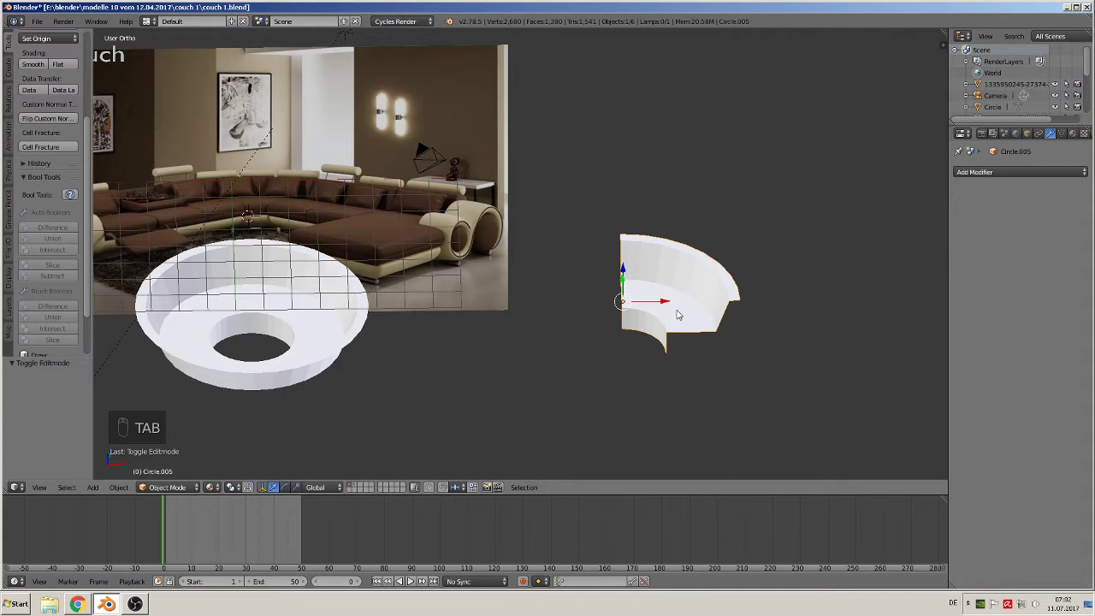
- Duplicate the quarter section about 5.61 units along X and save the file
{"action": "key", "text": "shift+d"}
{"action": "key", "text": "x"}
{"action": "left_click", "coordinate": [827, 314]}
{"action": "middle_click_drag", "start_coordinate": [760, 364], "coordinate": [528, 365], "text": "shift"}
{"action": "left_click", "coordinate": [37, 20]}
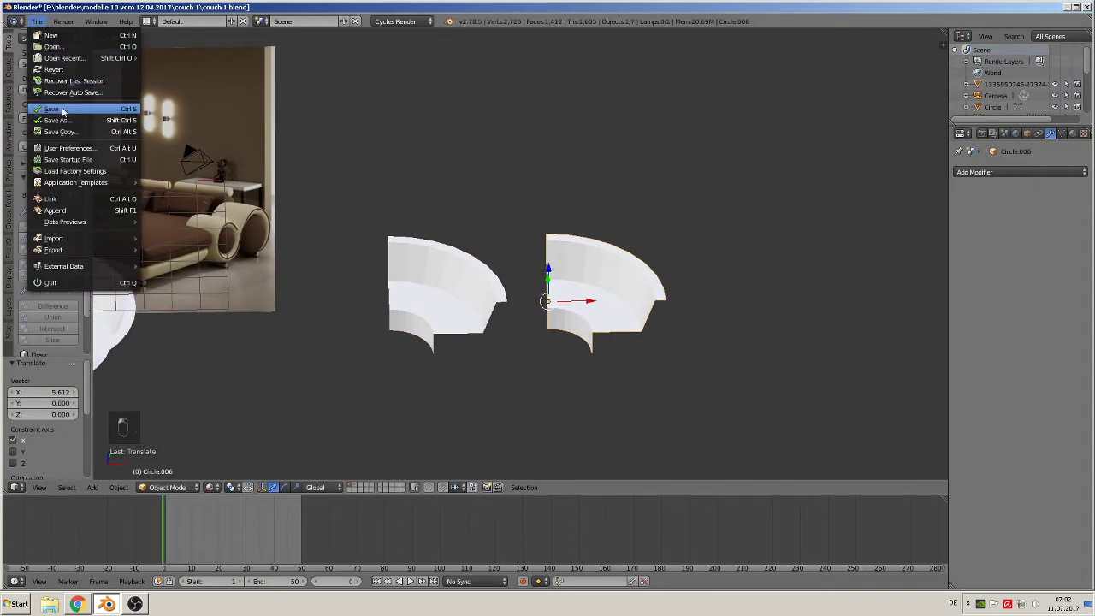
{"action": "left_click", "coordinate": [62, 109]}
- Duplicate the flat seat face loop of the new quarter section and raise the copy about 1.22 units along Z
{"action": "scroll", "coordinate": [690, 291], "scroll_direction": "up", "scroll_amount": 3}
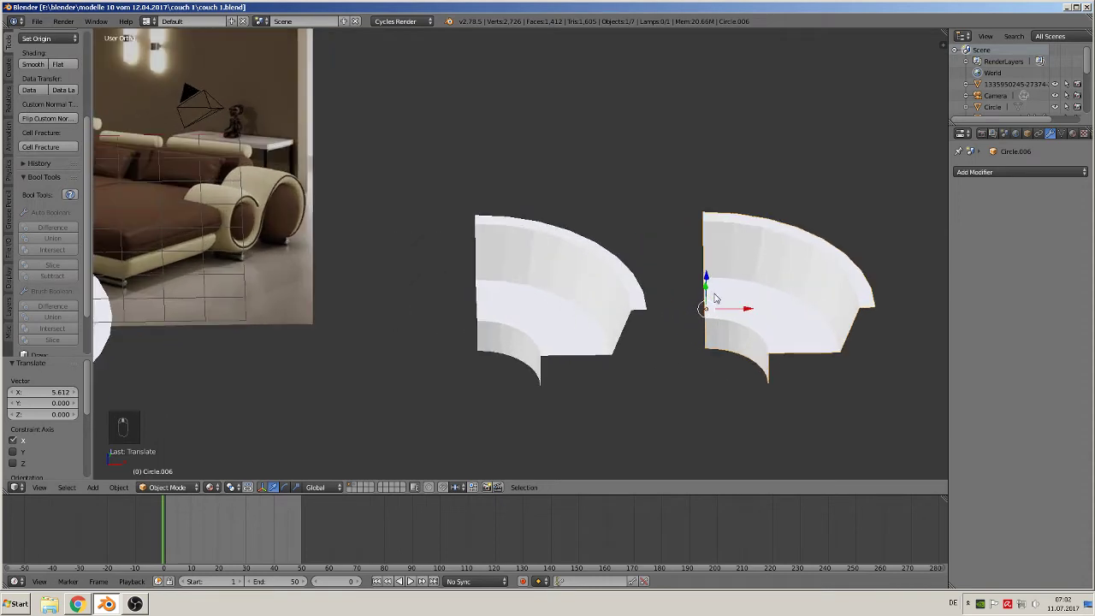
{"action": "key", "text": "Tab"}
{"action": "middle_click_drag", "start_coordinate": [804, 331], "coordinate": [732, 343], "text": "shift"}
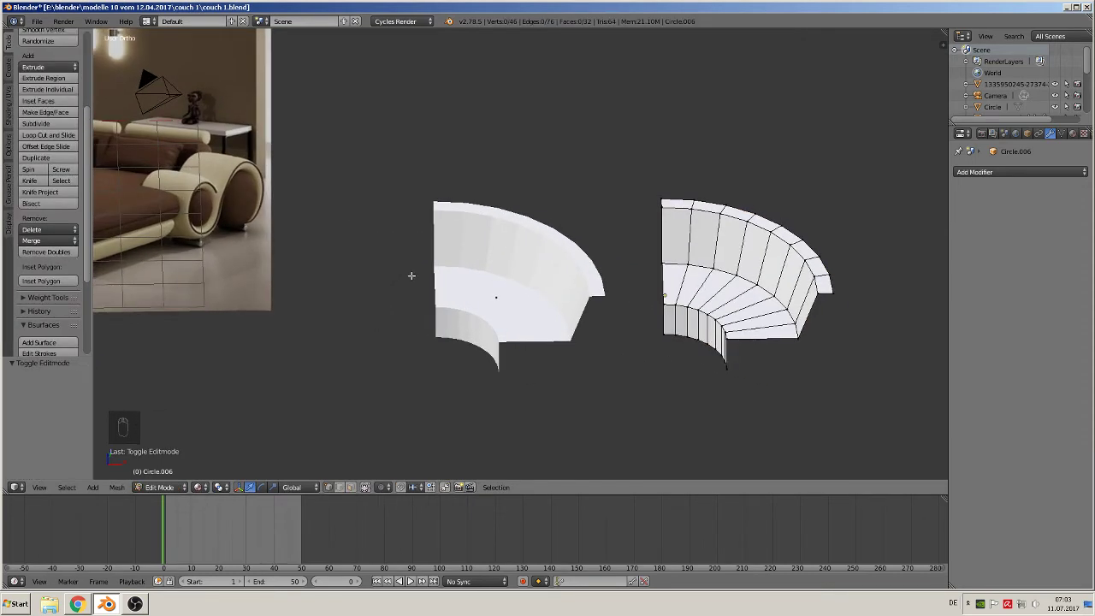
{"action": "middle_click_drag", "start_coordinate": [354, 240], "coordinate": [622, 256], "text": "shift"}
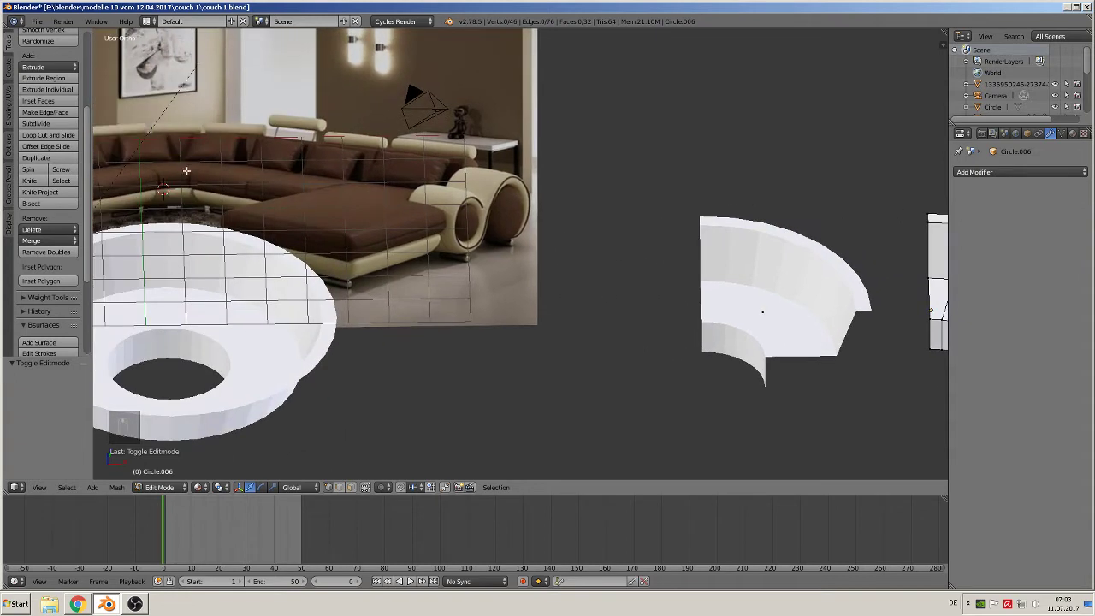
{"action": "middle_click_drag", "start_coordinate": [636, 299], "coordinate": [385, 272], "text": "shift"}
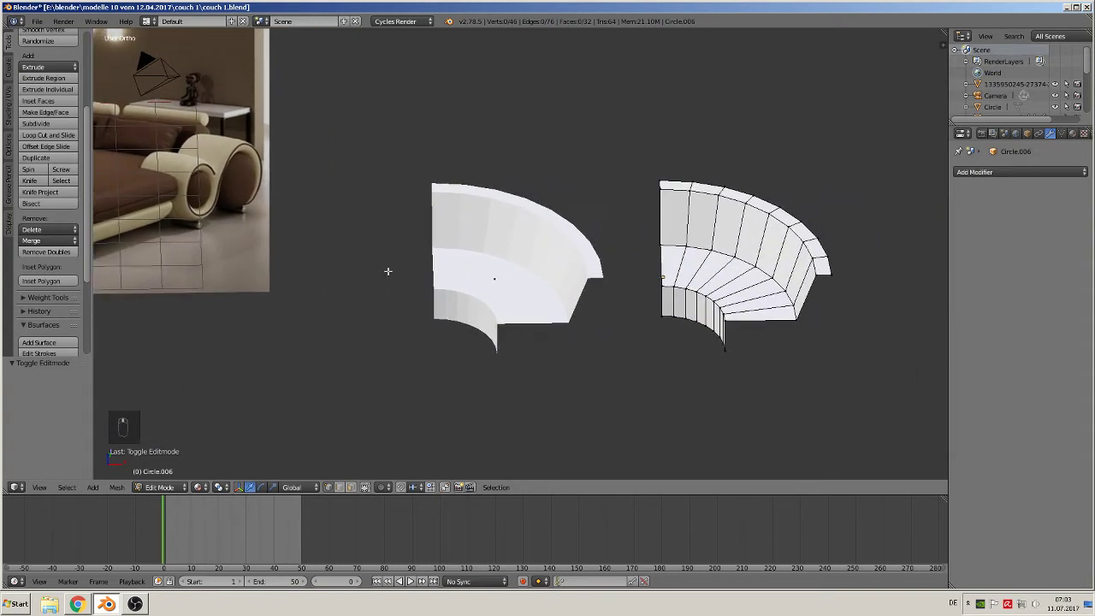
{"action": "left_click", "coordinate": [413, 488]}
{"action": "right_click", "coordinate": [746, 304], "text": "alt"}
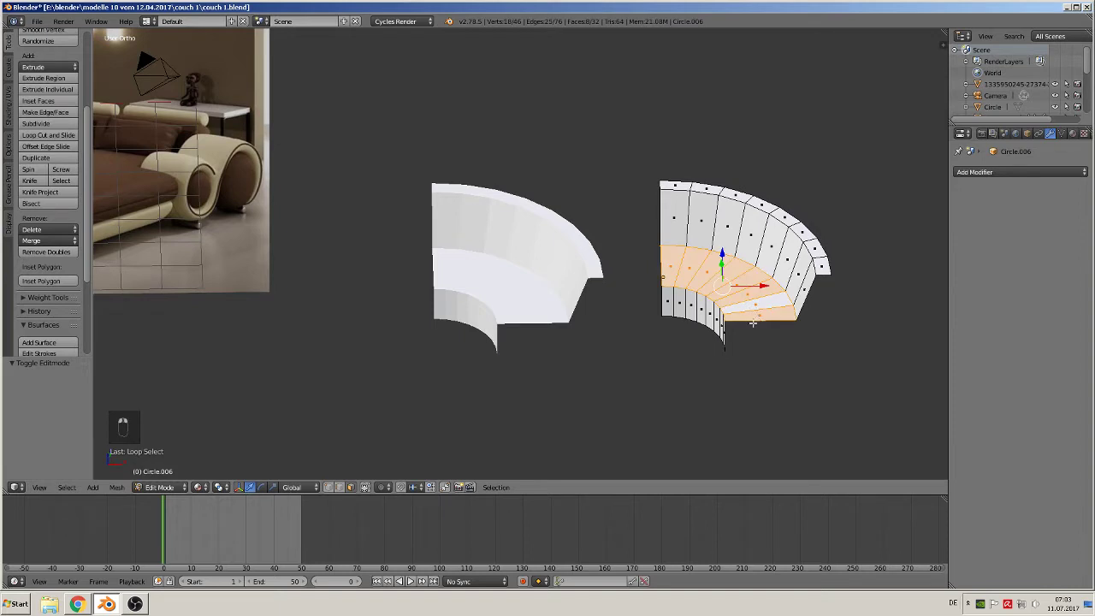
{"action": "key", "text": "shift+d"}
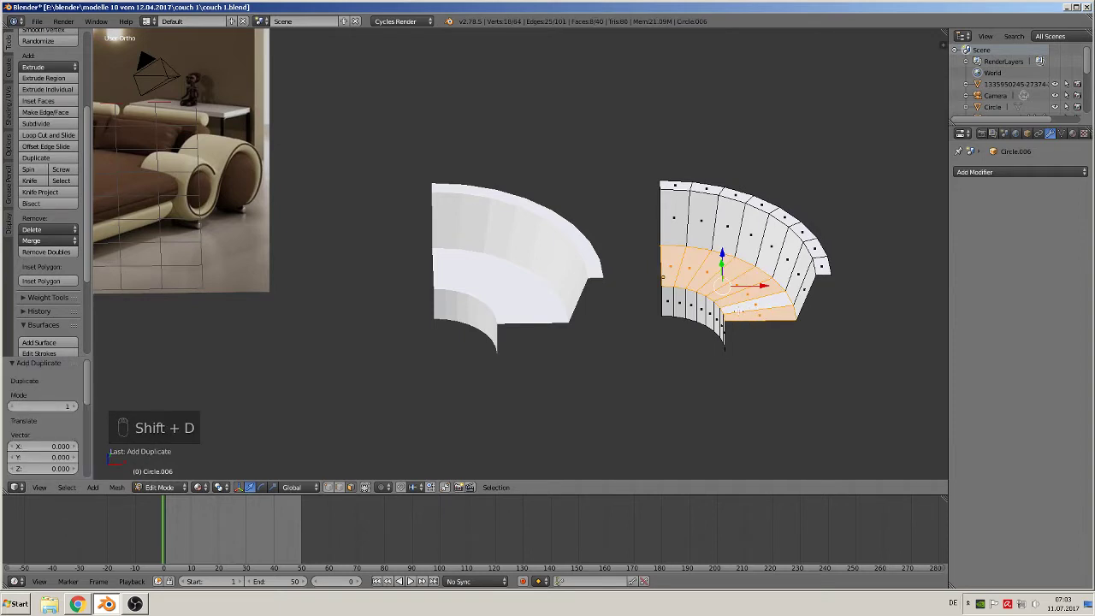
{"action": "key", "text": "z"}
{"action": "left_click", "coordinate": [725, 239]}
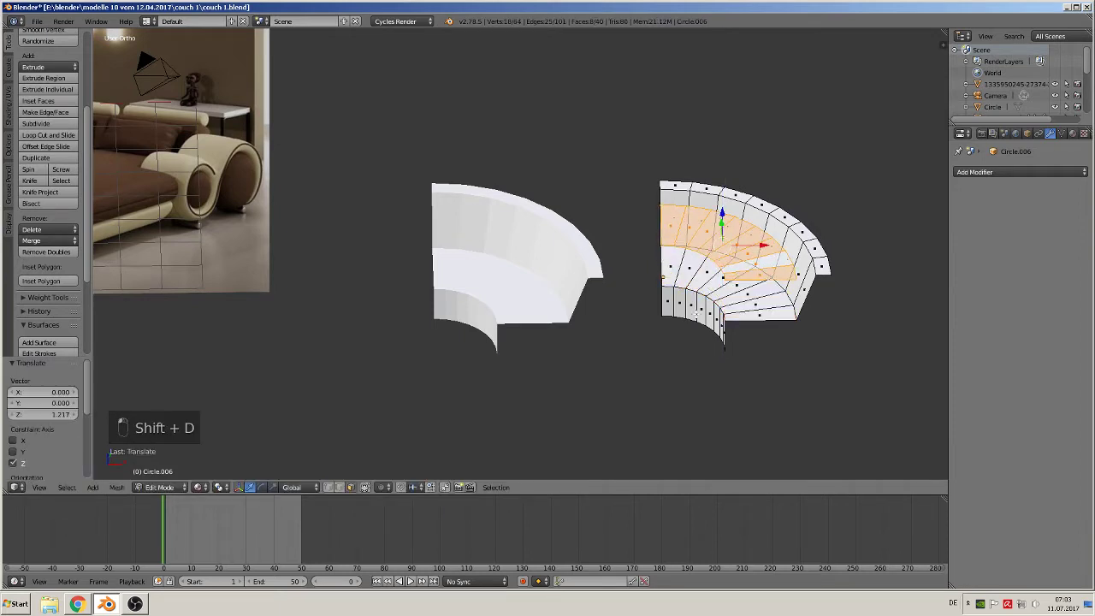
- Separate the raised seat faces into their own object and select that object in Object Mode
{"action": "key", "text": "p"}
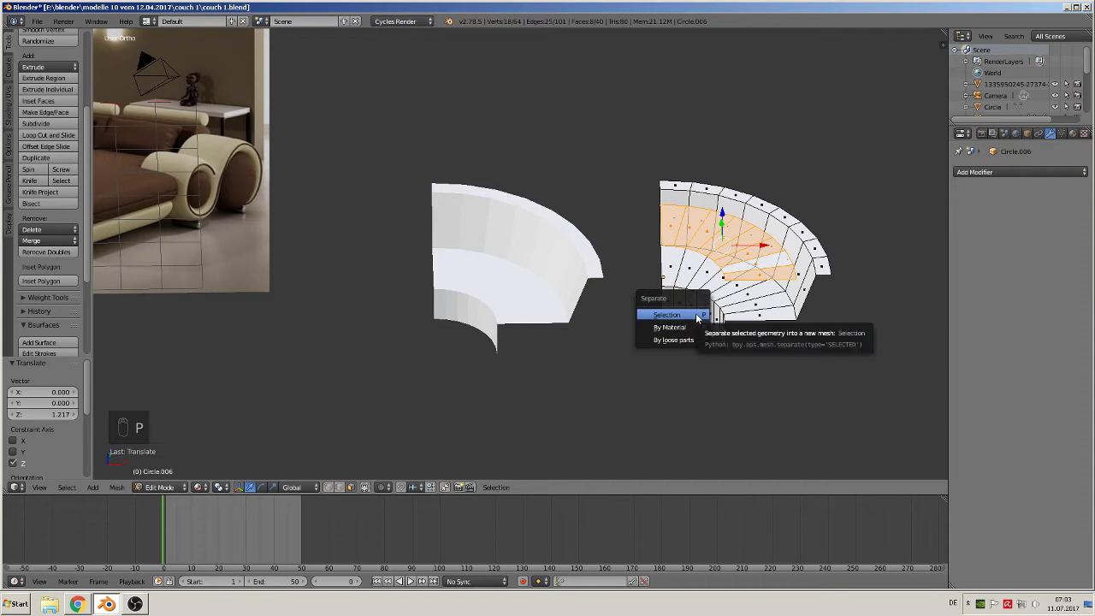
{"action": "left_click", "coordinate": [668, 315]}
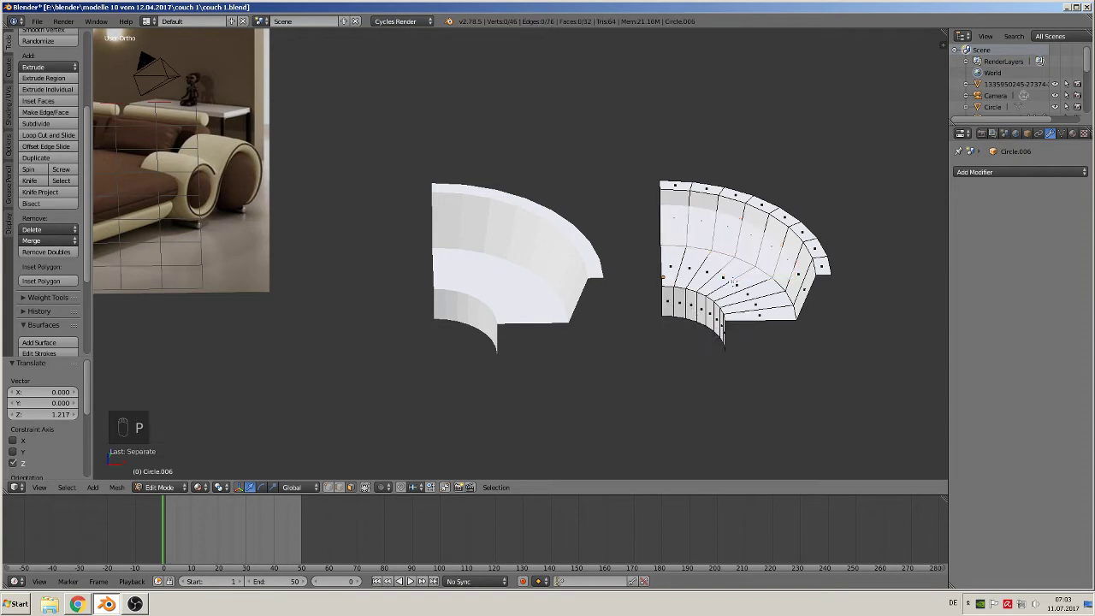
{"action": "key", "text": "Tab"}
{"action": "right_click", "coordinate": [727, 247]}
- Apply rotation and scale to the separated seat piece and set its origin to geometry
{"action": "middle_click_drag", "start_coordinate": [739, 310], "coordinate": [786, 313]}
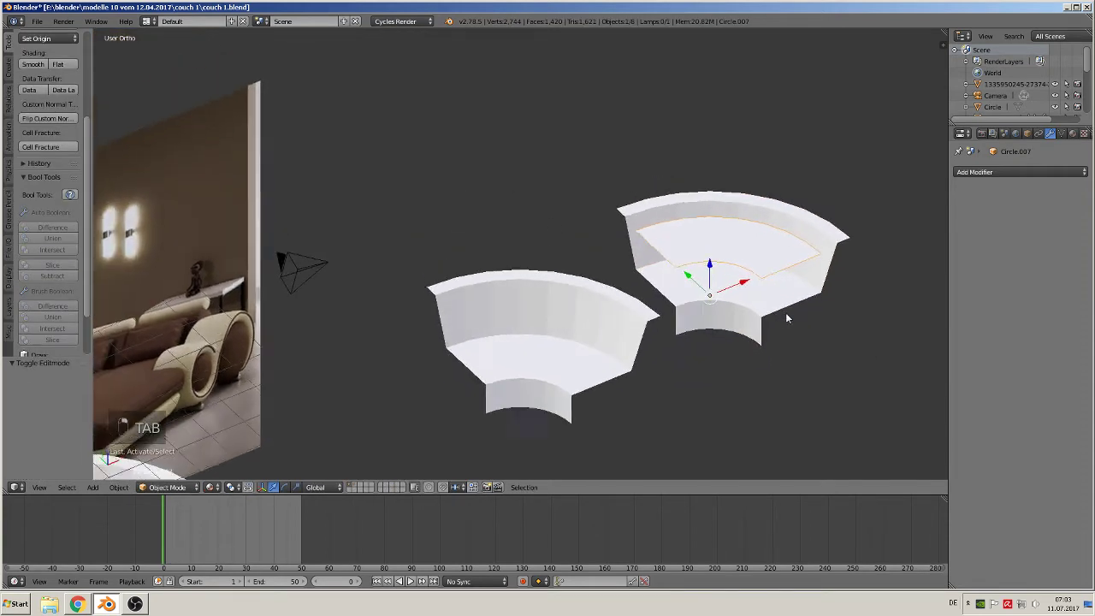
{"action": "left_click", "coordinate": [120, 488]}
{"action": "mouse_move", "coordinate": [155, 401]}
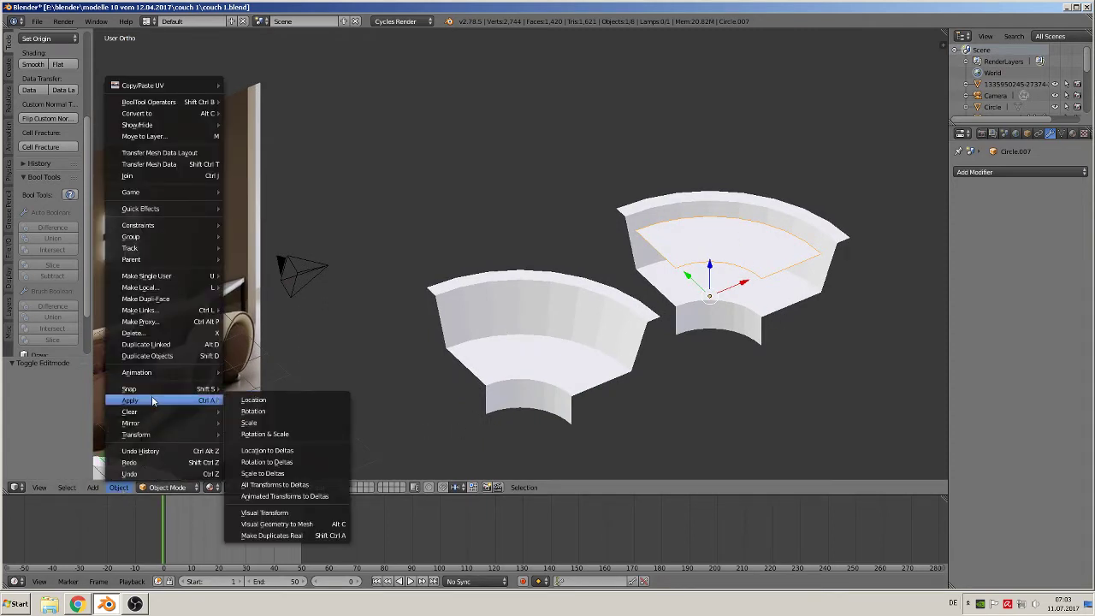
{"action": "left_click", "coordinate": [270, 435]}
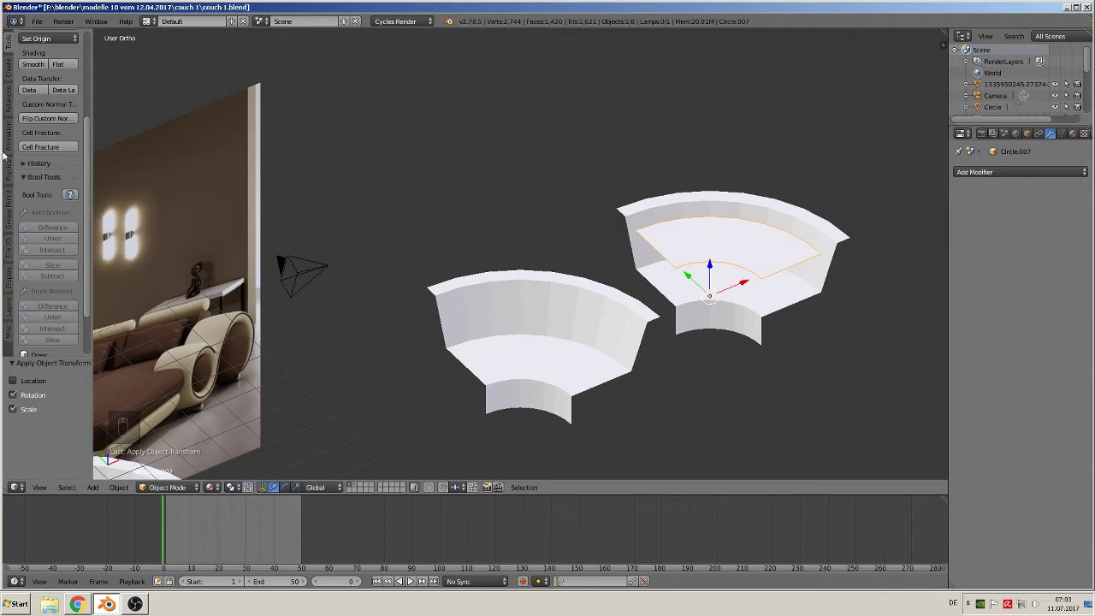
{"action": "left_click", "coordinate": [62, 40]}
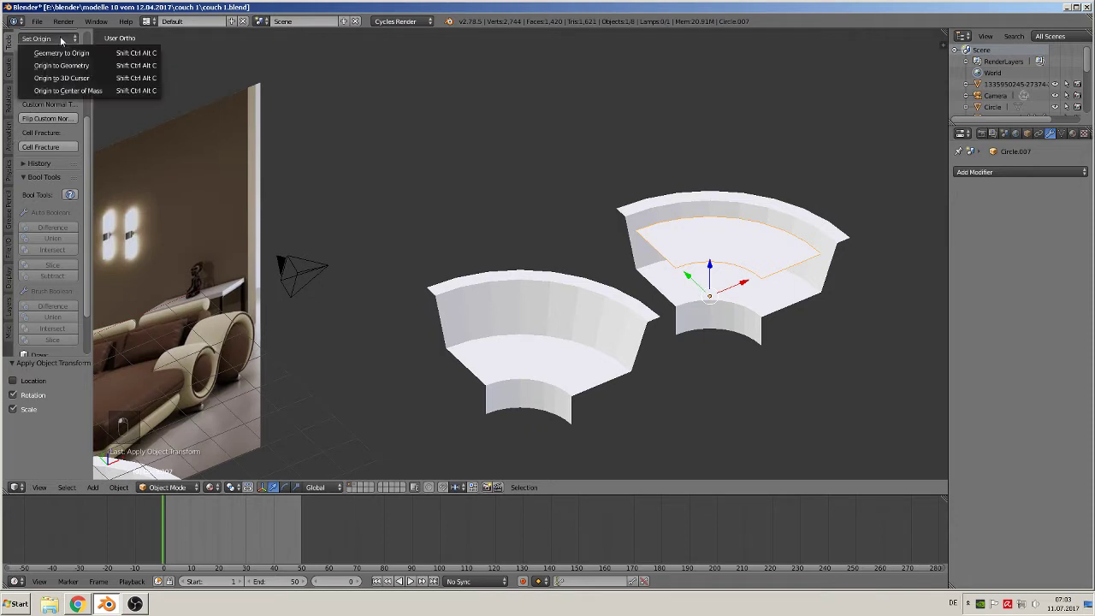
{"action": "left_click", "coordinate": [61, 65]}
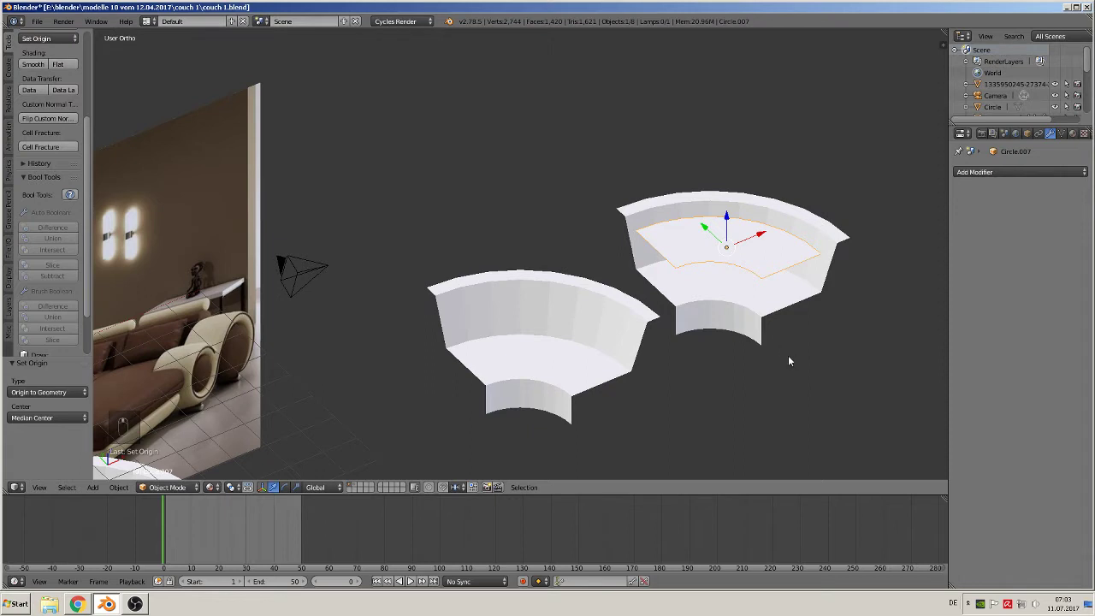
- Extrude all faces of the seat piece upward in two stages, raising the upper stage about 0.43 units along Z, and return to Object Mode
{"action": "middle_click_drag", "start_coordinate": [789, 356], "coordinate": [921, 398]}
{"action": "scroll", "coordinate": [707, 331], "scroll_direction": "down", "scroll_amount": 1}
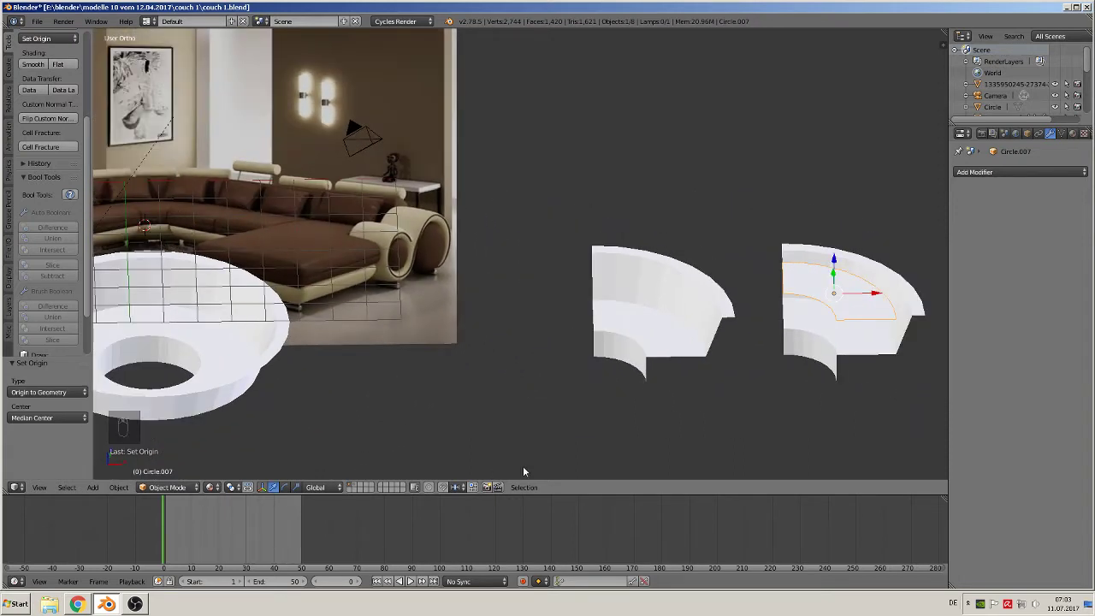
{"action": "middle_click_drag", "start_coordinate": [818, 352], "coordinate": [762, 368], "text": "shift"}
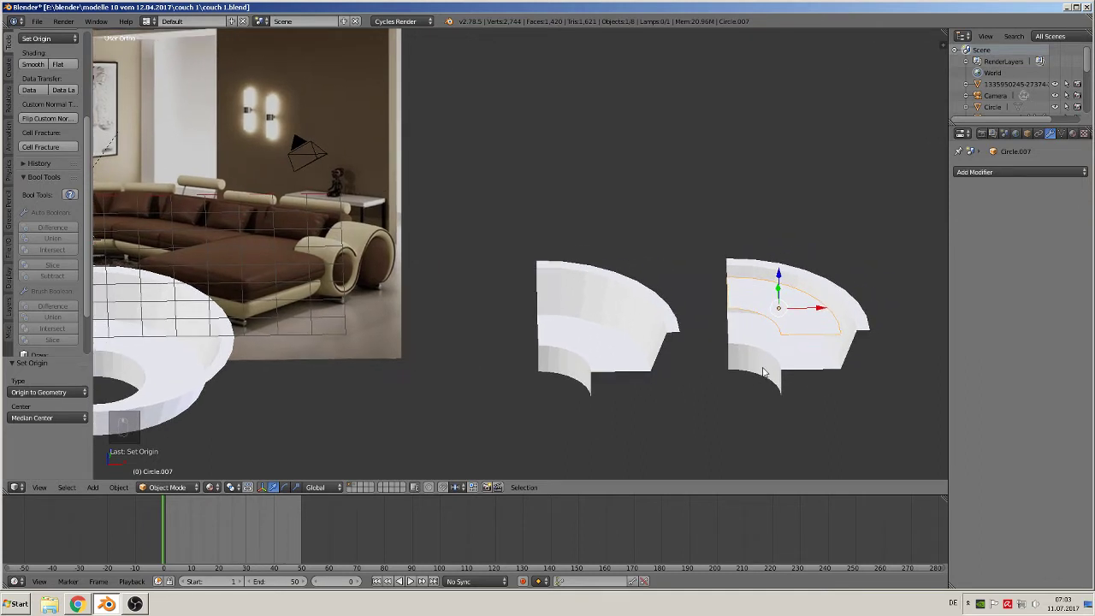
{"action": "key", "text": "Tab"}
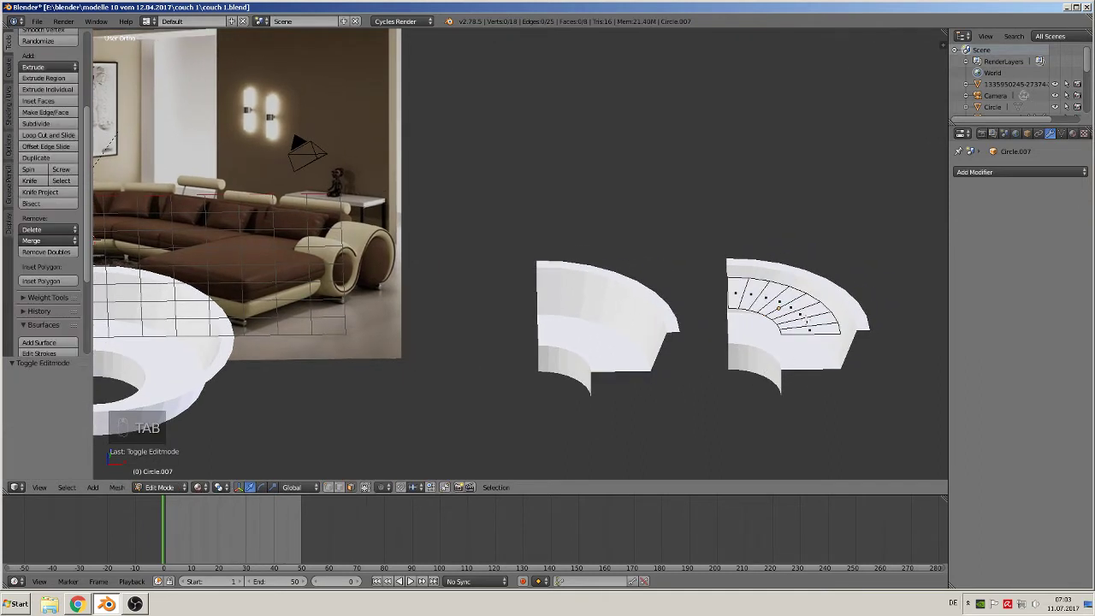
{"action": "key", "text": "a"}
{"action": "key", "text": "a"}
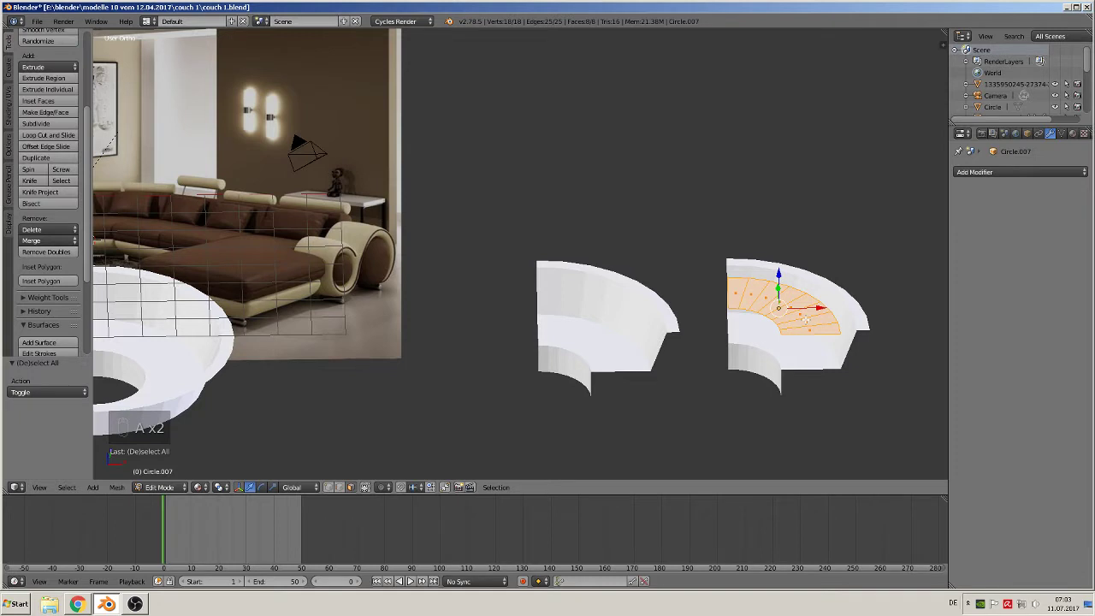
{"action": "key", "text": "e"}
{"action": "scroll", "coordinate": [802, 326], "scroll_direction": "up", "scroll_amount": 2}
{"action": "left_click_drag", "start_coordinate": [893, 299], "coordinate": [894, 295]}
{"action": "key", "text": "e"}
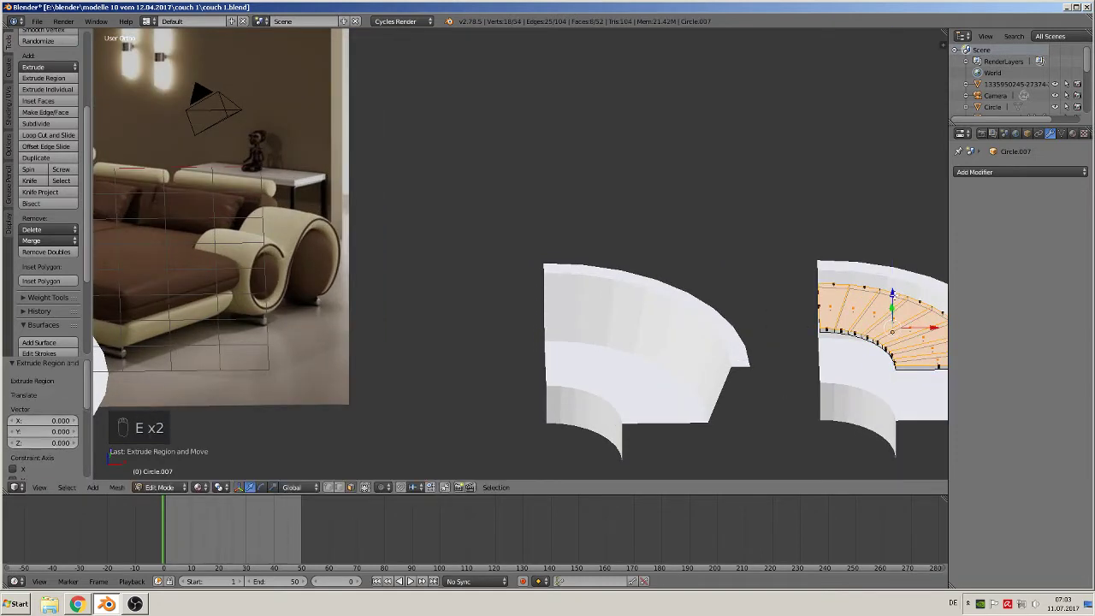
{"action": "left_click_drag", "start_coordinate": [895, 276], "coordinate": [896, 277]}
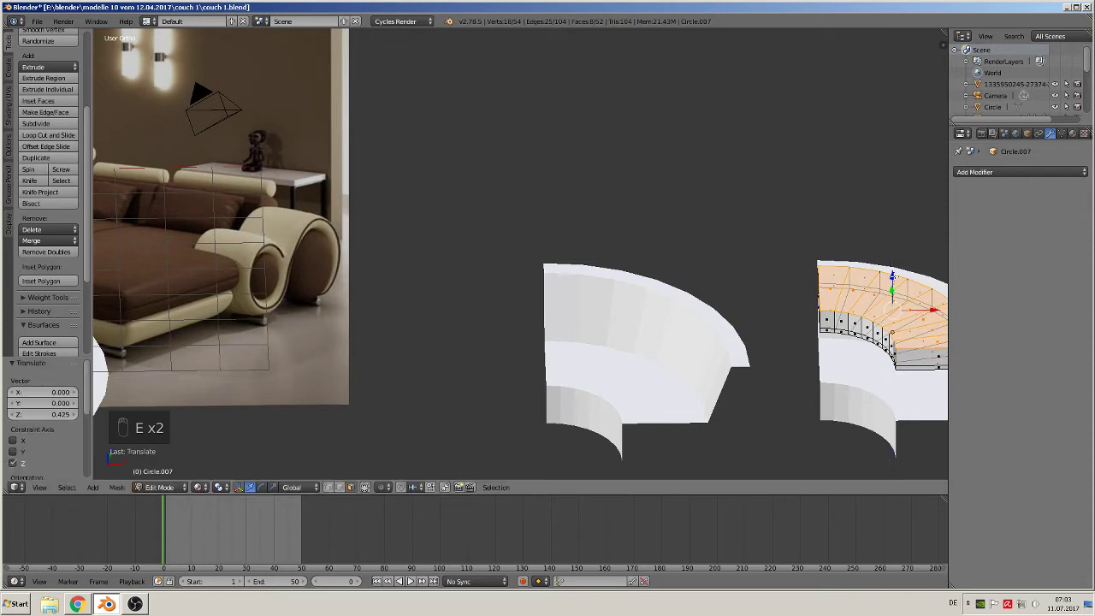
{"action": "scroll", "coordinate": [862, 348], "scroll_direction": "down", "scroll_amount": 1}
{"action": "middle_click_drag", "start_coordinate": [768, 373], "coordinate": [481, 320], "text": "shift"}
{"action": "scroll", "coordinate": [645, 344], "scroll_direction": "up", "scroll_amount": 1}
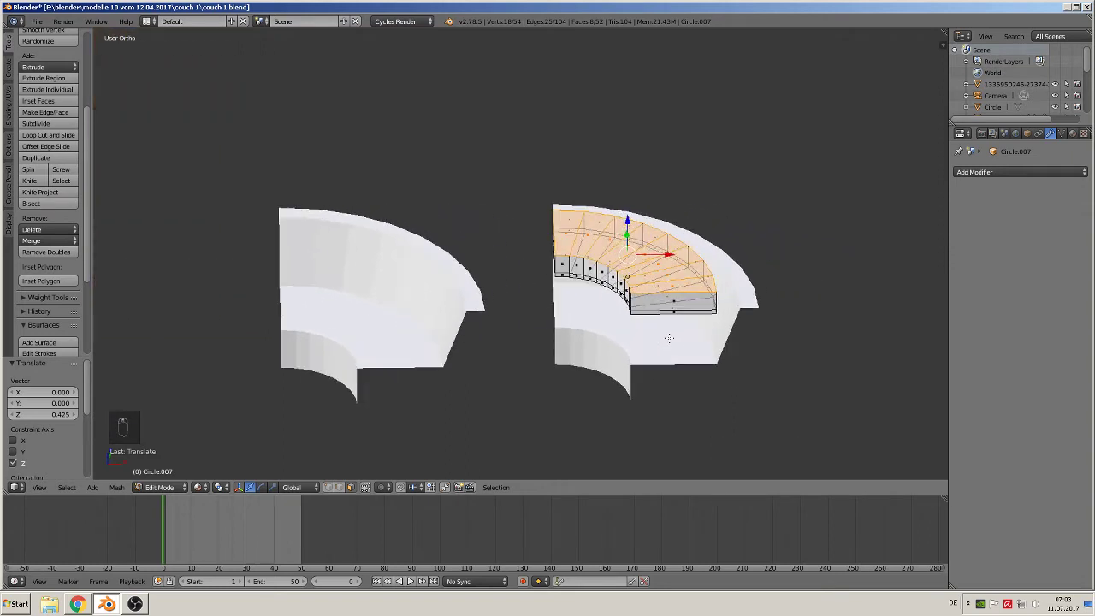
{"action": "key", "text": "Tab"}
{"action": "scroll", "coordinate": [642, 330], "scroll_direction": "down", "scroll_amount": 1}
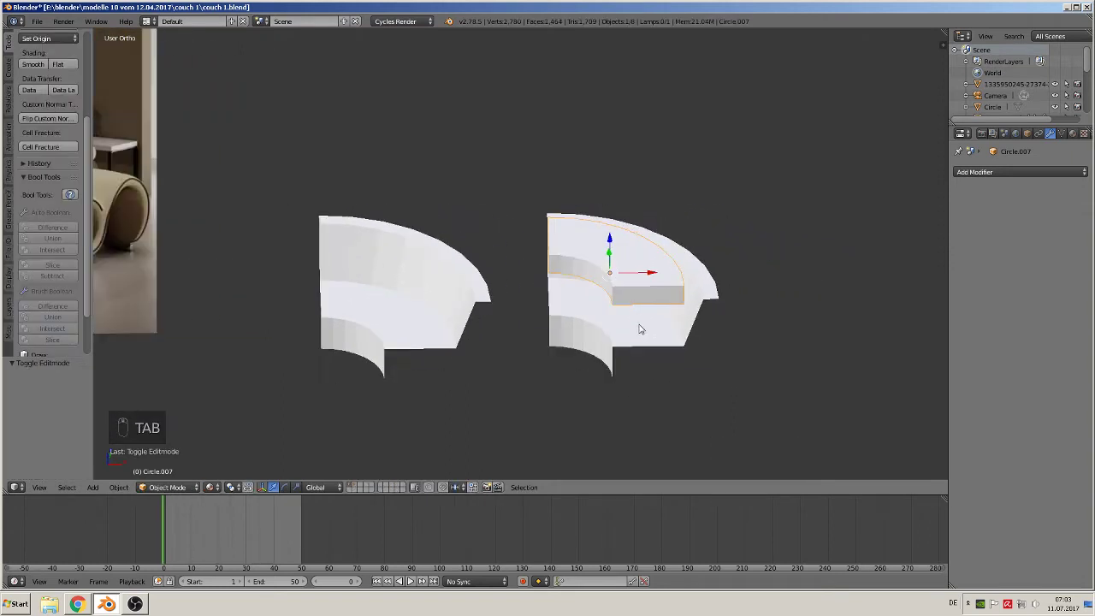
- Duplicate the thickened seat piece and move the copy about 4.77 units along X
{"action": "key", "text": "shift+d"}
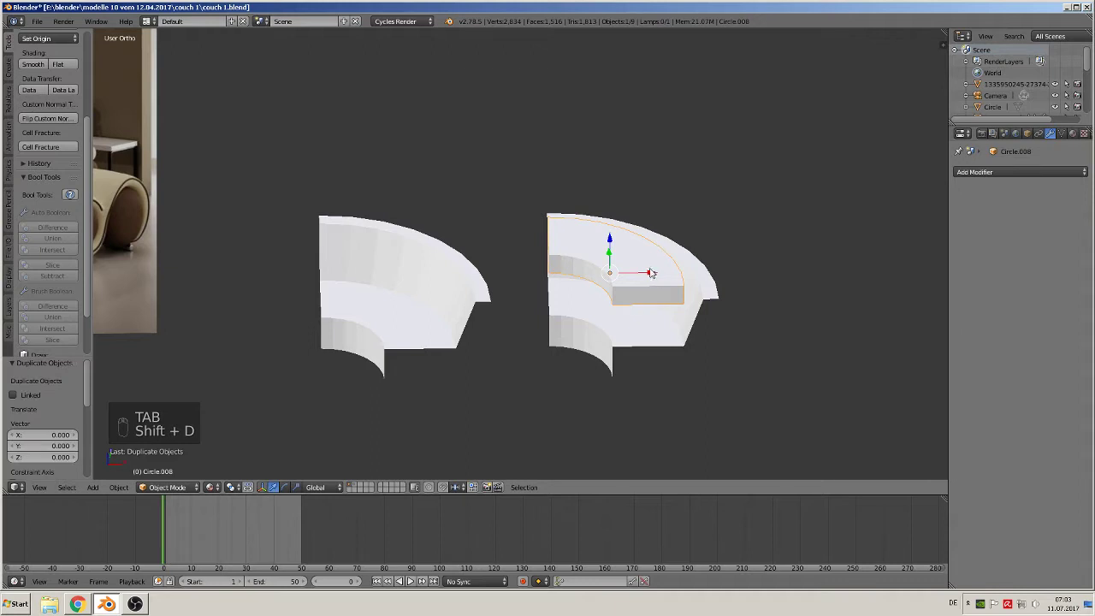
{"action": "key", "text": "x"}
{"action": "left_click", "coordinate": [838, 321]}
{"action": "middle_click_drag", "start_coordinate": [838, 321], "coordinate": [575, 314], "text": "shift"}
{"action": "scroll", "coordinate": [585, 308], "scroll_direction": "up", "scroll_amount": 2}
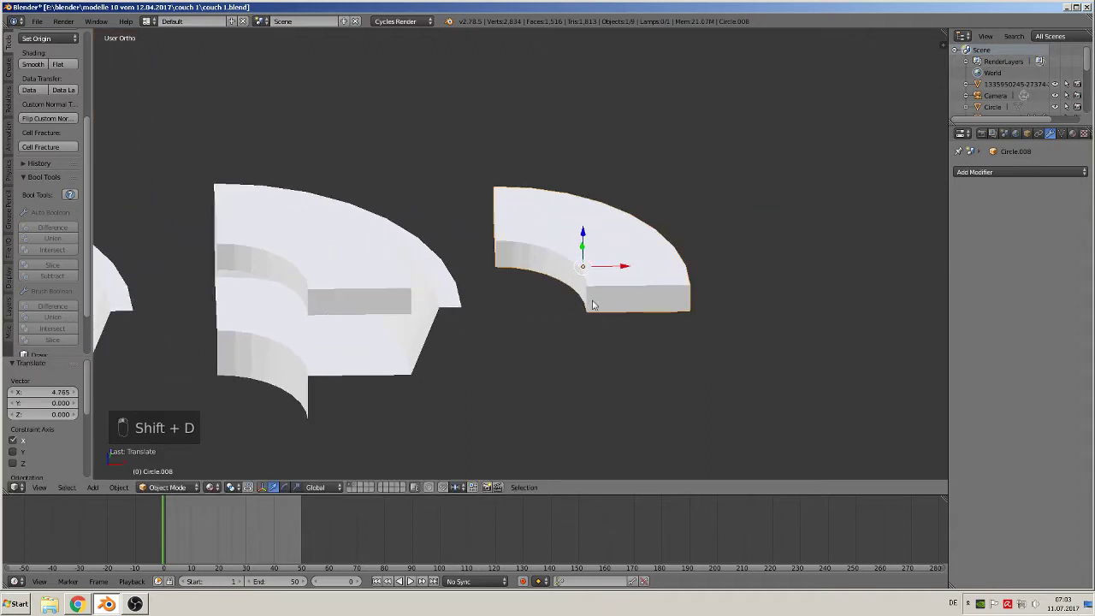
- Bevel the copied seat's upper inner edge loop and upper end edges with an offset of about 0.29 and three segments
{"action": "key", "text": "Tab"}
{"action": "key", "text": "a"}
{"action": "key", "text": "a"}
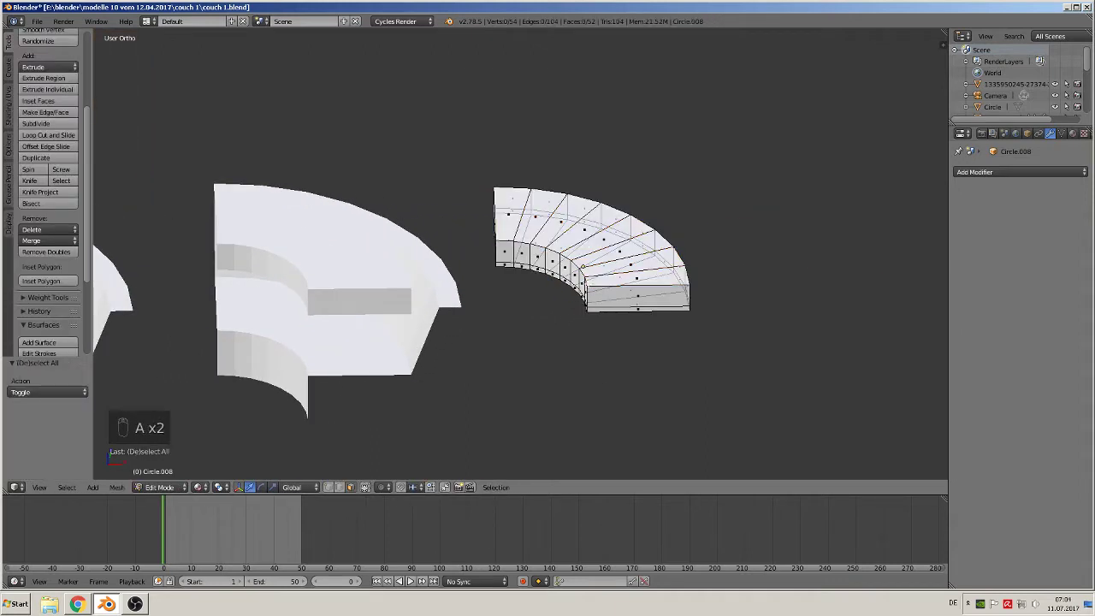
{"action": "left_click", "coordinate": [342, 487]}
{"action": "right_click", "coordinate": [554, 249], "text": "alt"}
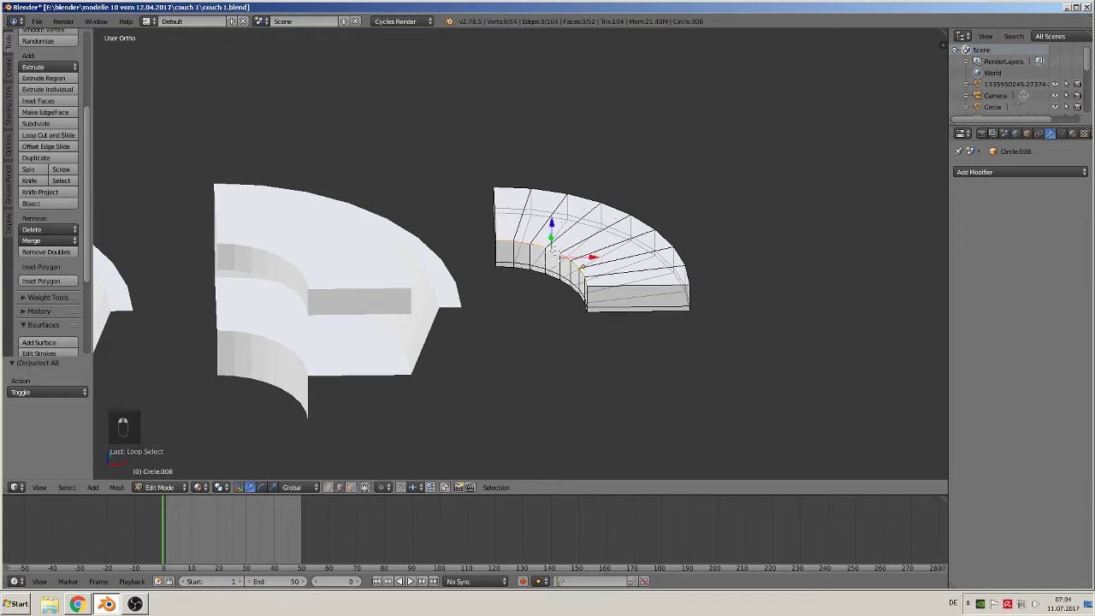
{"action": "middle_click_drag", "start_coordinate": [705, 348], "coordinate": [712, 366]}
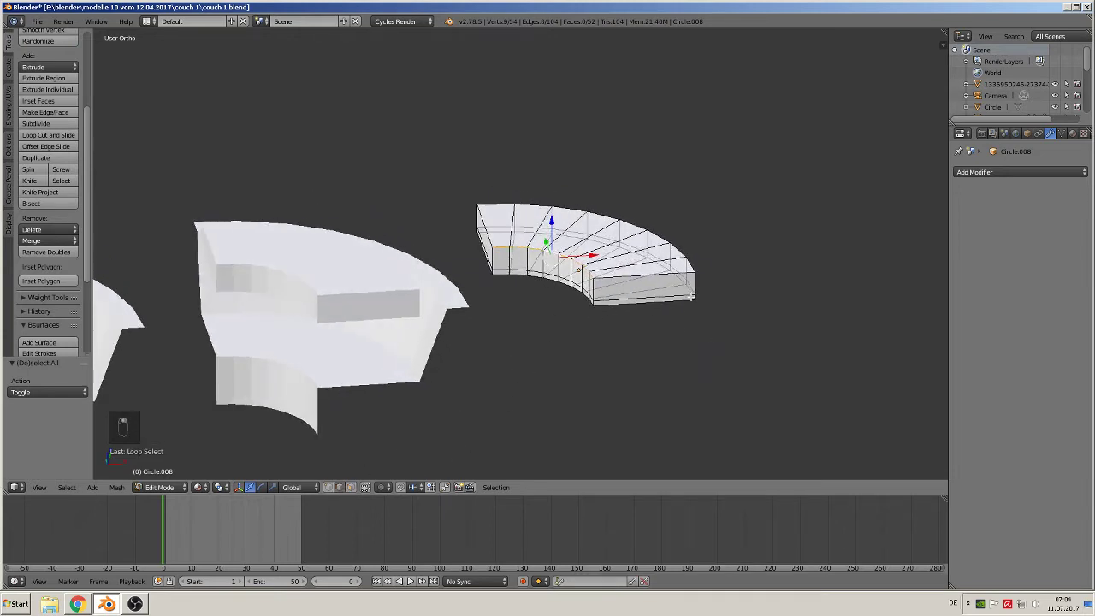
{"action": "right_click", "coordinate": [668, 276], "text": "shift"}
{"action": "middle_click_drag", "start_coordinate": [638, 319], "coordinate": [673, 352]}
{"action": "left_click", "coordinate": [366, 488]}
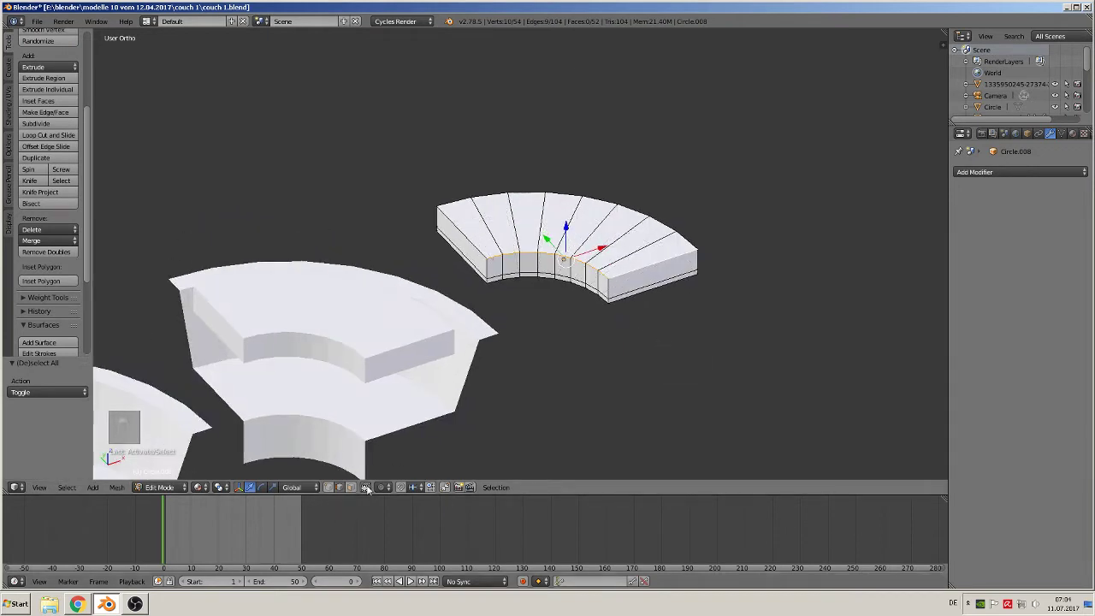
{"action": "right_click", "coordinate": [649, 257], "text": "shift"}
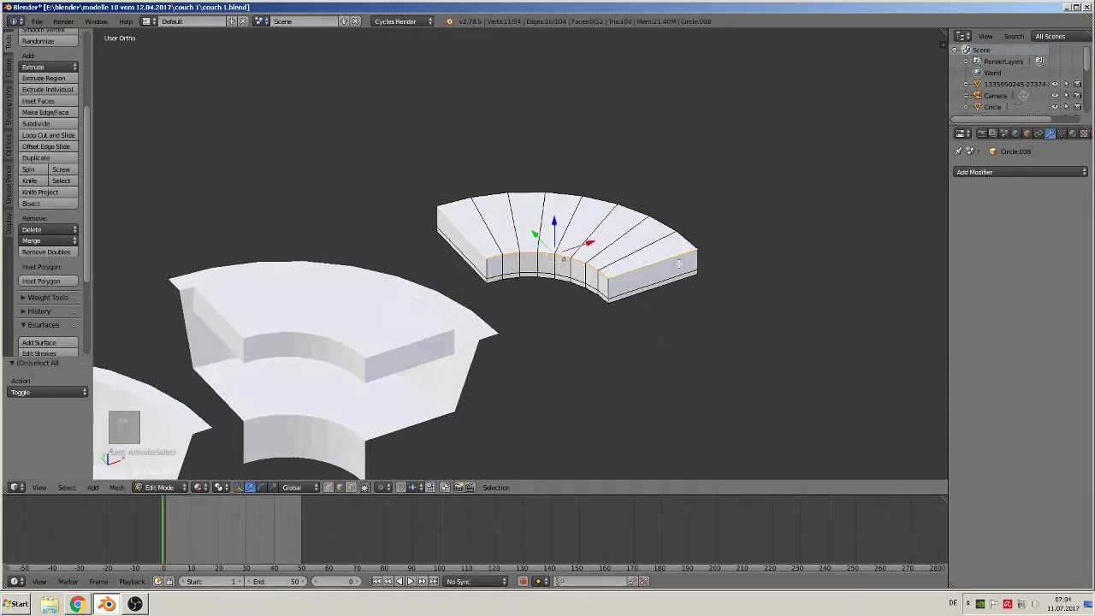
{"action": "key", "text": "ctrl+b"}
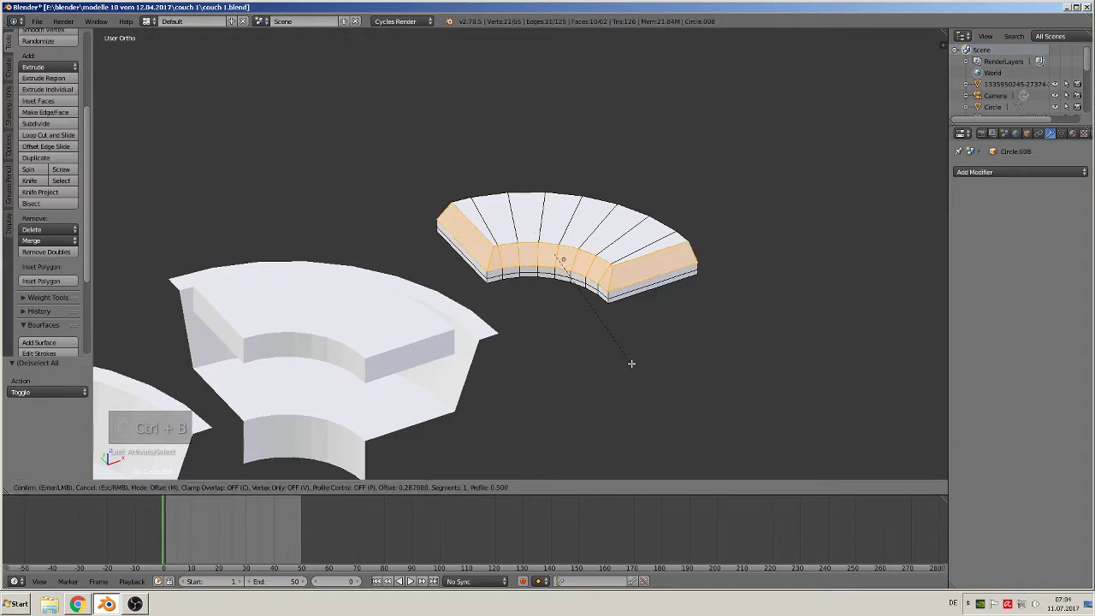
{"action": "scroll", "coordinate": [632, 364], "scroll_direction": "up", "scroll_amount": 2}
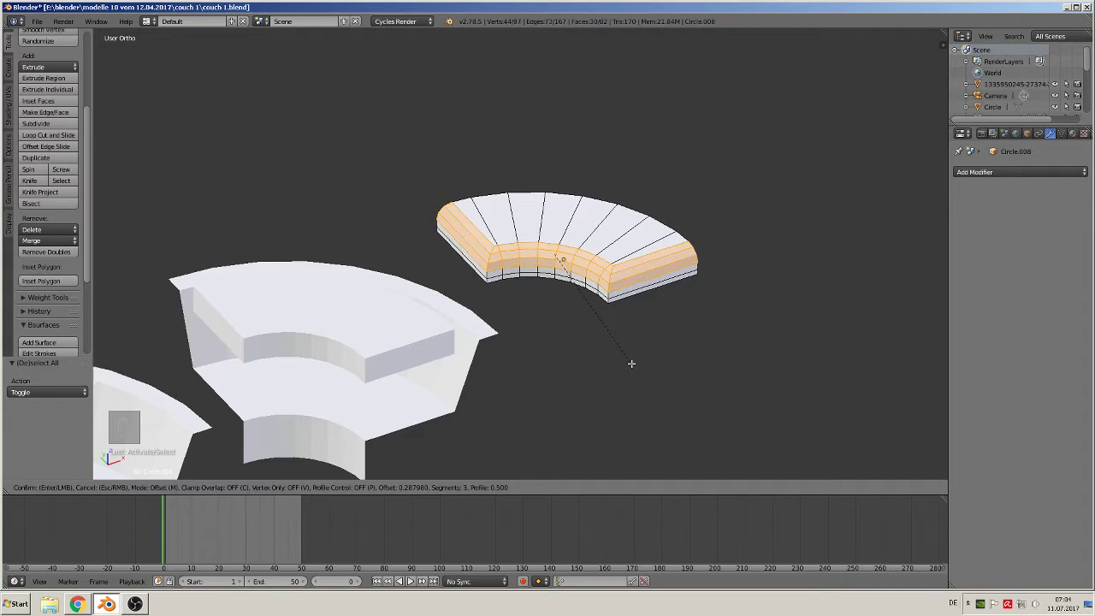
{"action": "left_click", "coordinate": [632, 363]}
{"action": "key", "text": "Tab"}
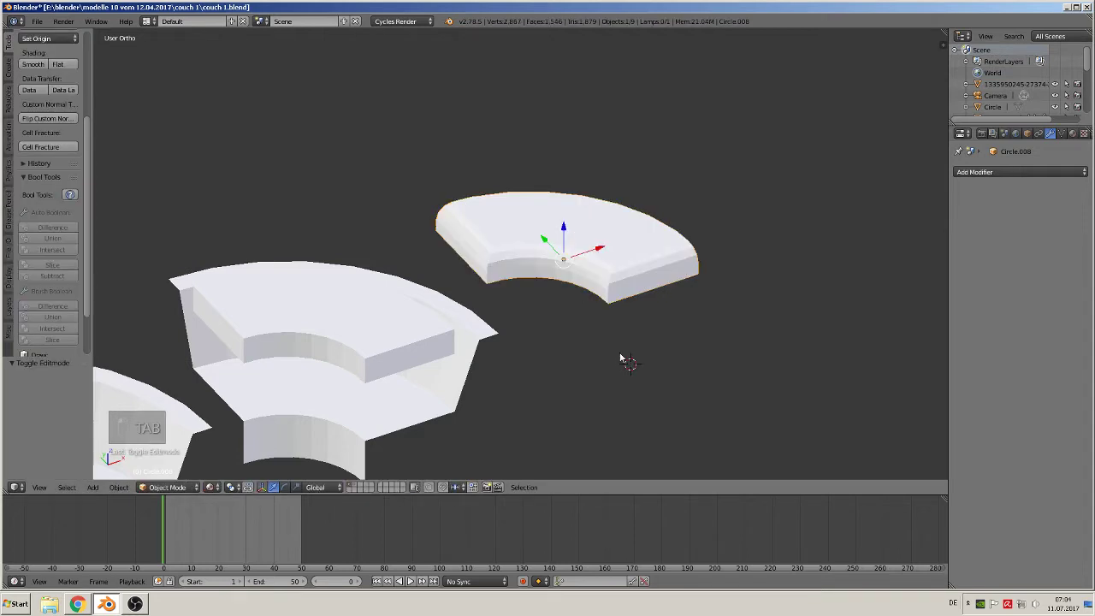
- Shade the bevelled seat cushion smooth and add an Edge Split modifier to it
{"action": "middle_click_drag", "start_coordinate": [606, 362], "coordinate": [558, 351]}
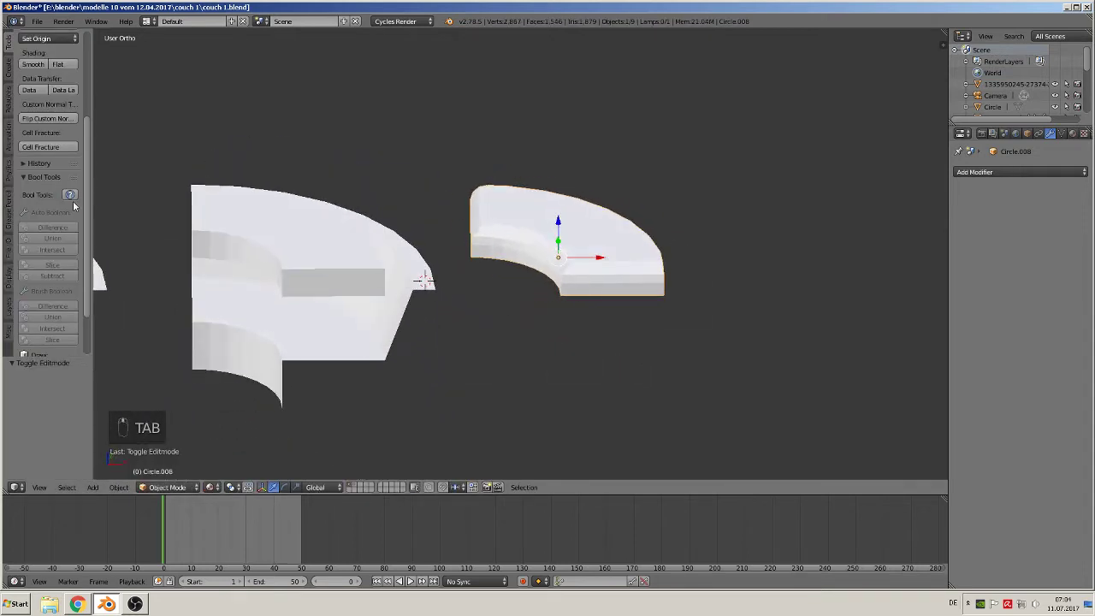
{"action": "left_click", "coordinate": [33, 64]}
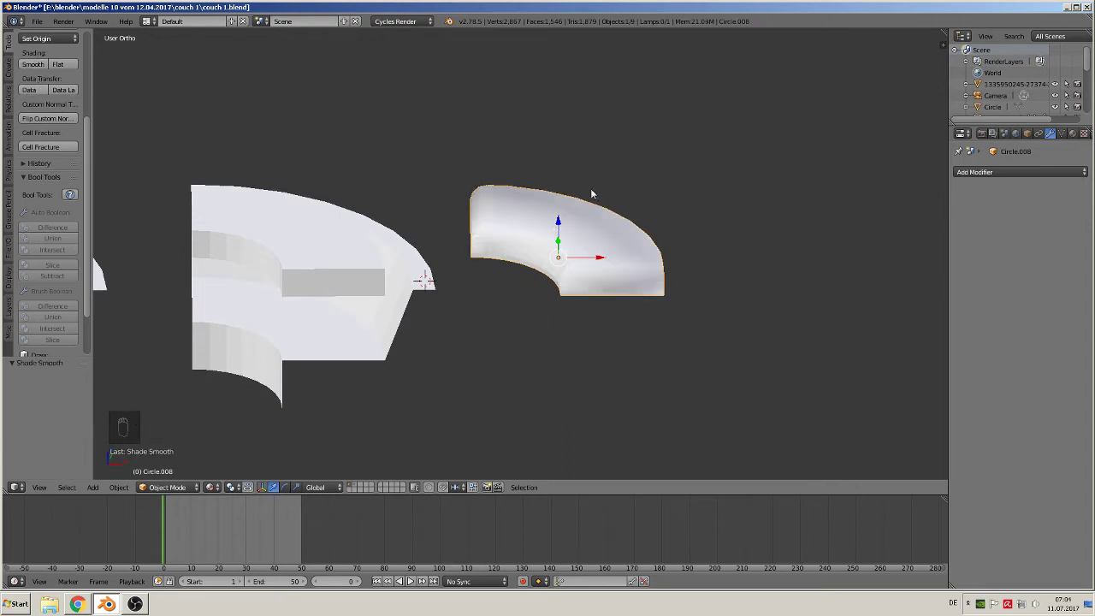
{"action": "left_click", "coordinate": [1022, 172]}
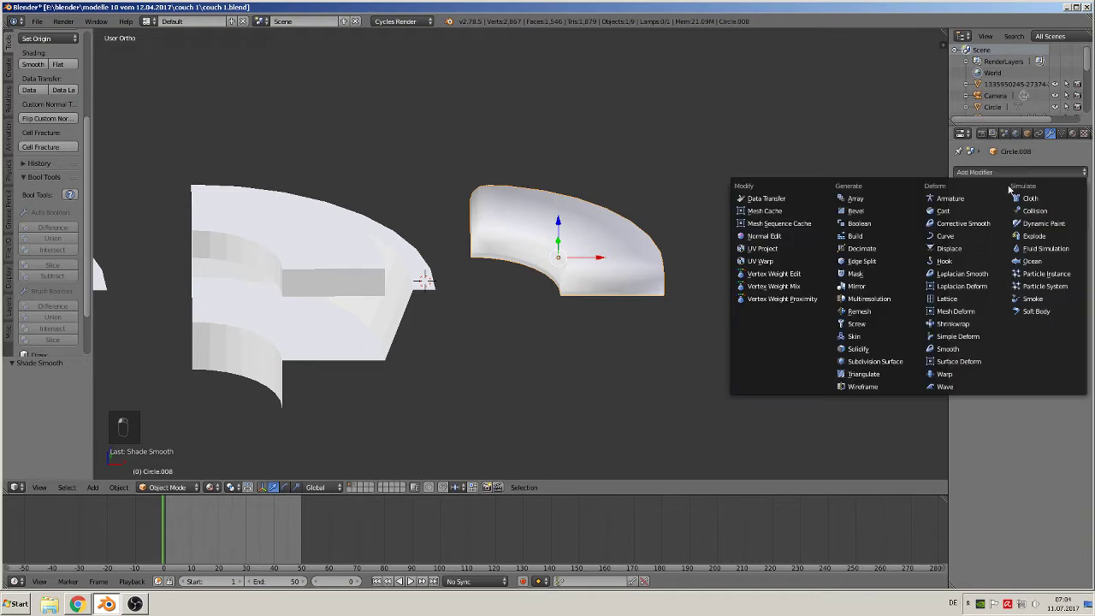
{"action": "left_click", "coordinate": [890, 262]}
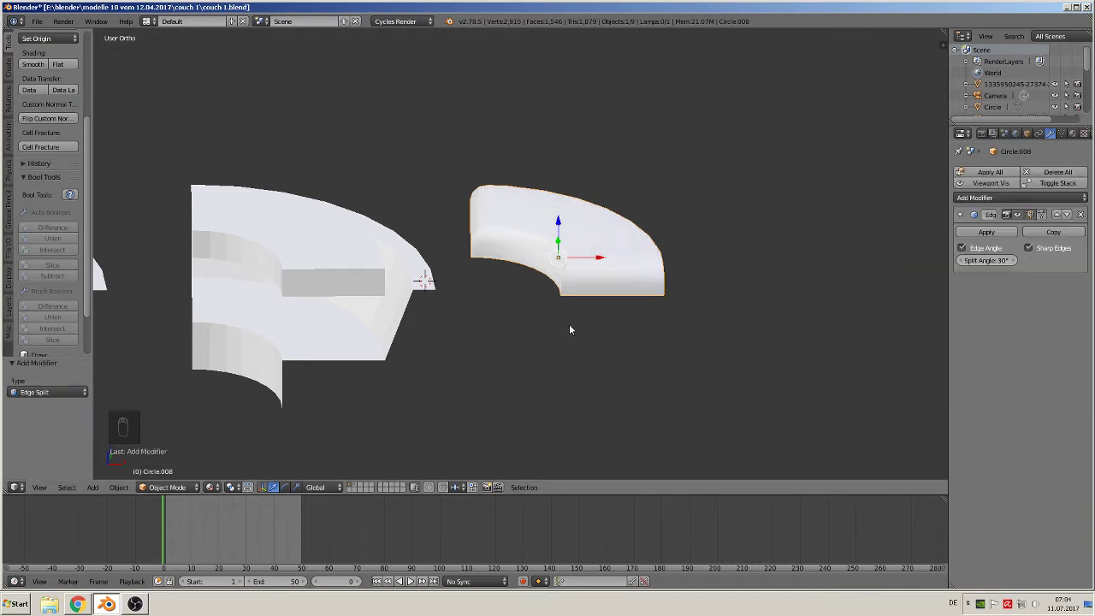
- Move the unbevelled seat piece out of the quarter section, about -8.78 units along X
{"action": "middle_click_drag", "start_coordinate": [571, 329], "coordinate": [594, 334]}
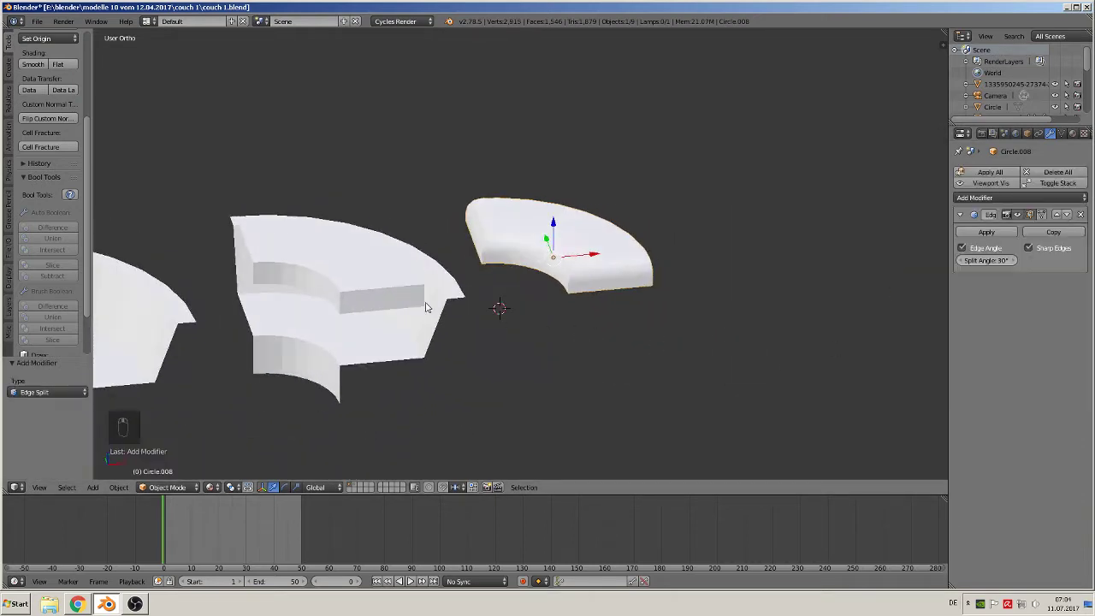
{"action": "scroll", "coordinate": [428, 305], "scroll_direction": "down", "scroll_amount": 4}
{"action": "right_click", "coordinate": [453, 274]}
{"action": "key", "text": "g"}
{"action": "key", "text": "x"}
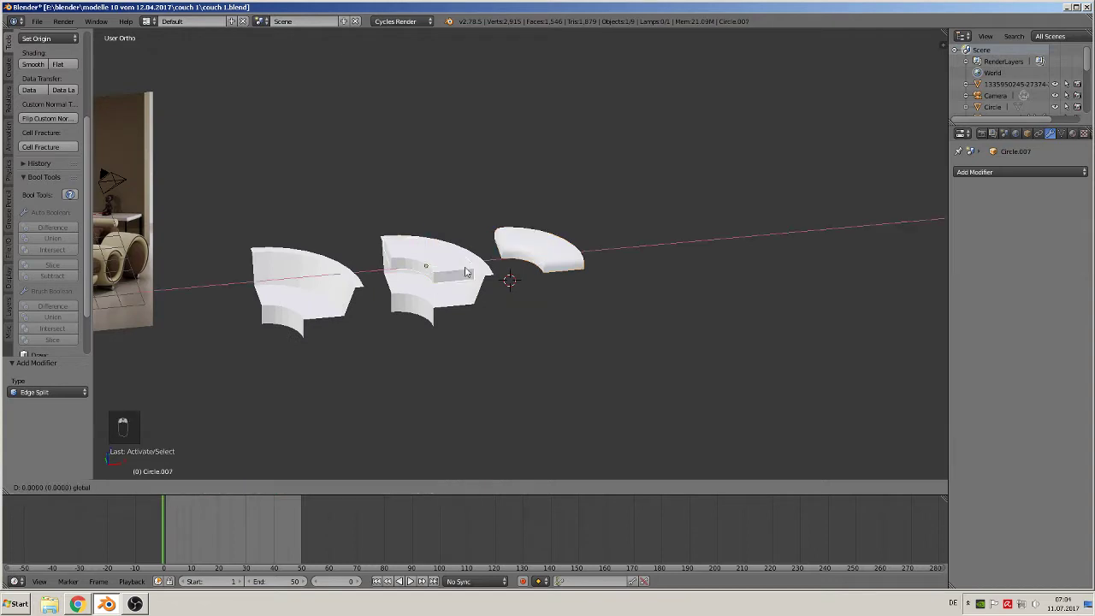
{"action": "left_click_drag", "start_coordinate": [465, 268], "coordinate": [263, 288]}
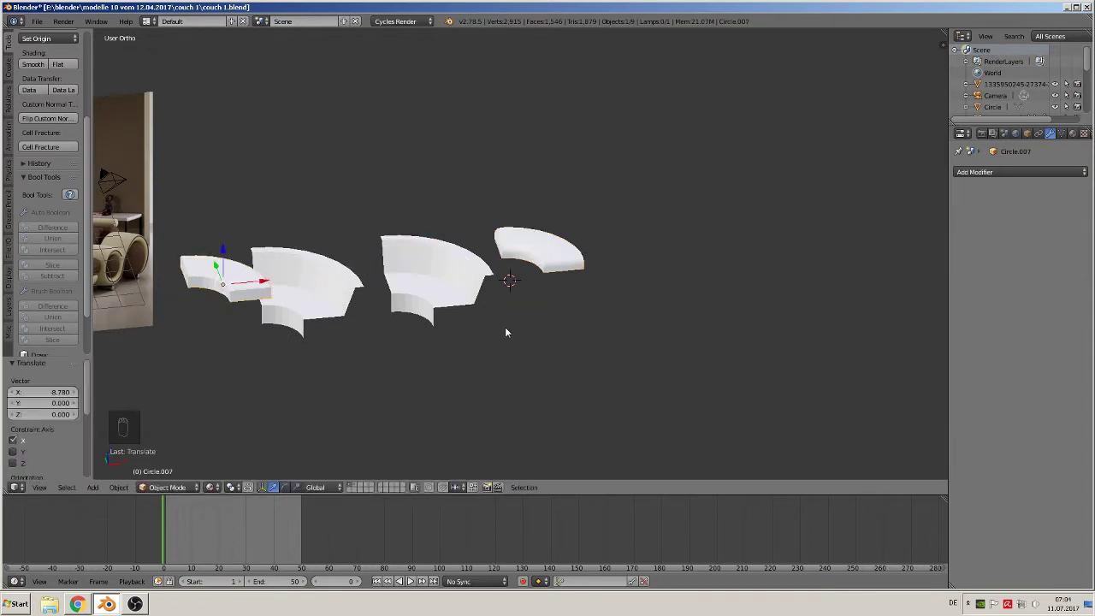
- Move the unbevelled seat piece to layer 2
{"action": "middle_click_drag", "start_coordinate": [504, 328], "coordinate": [709, 300]}
{"action": "scroll", "coordinate": [708, 308], "scroll_direction": "up", "scroll_amount": 2}
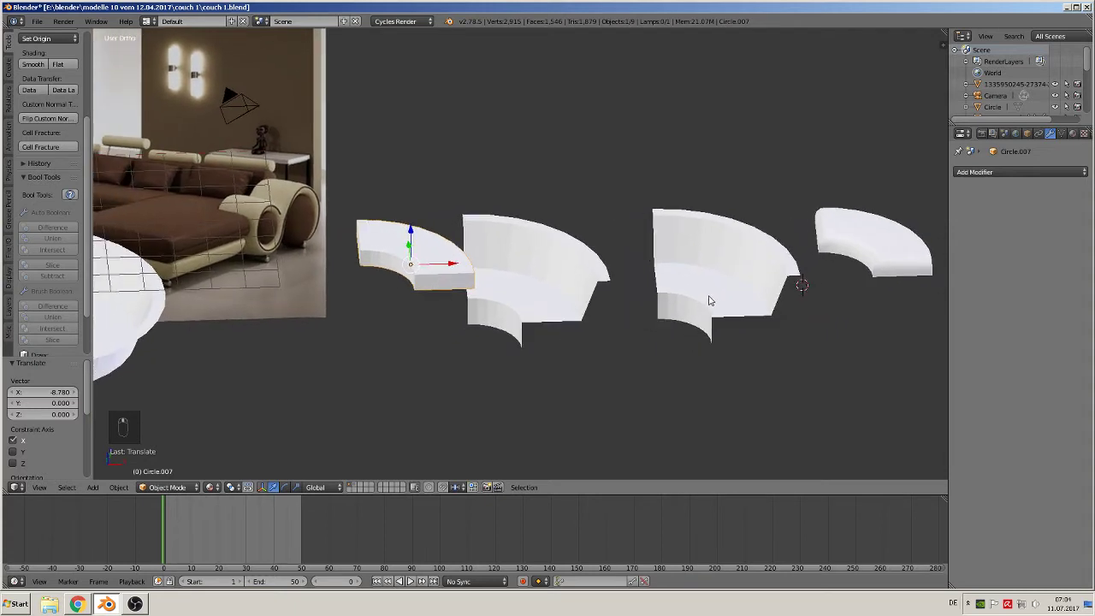
{"action": "scroll", "coordinate": [707, 315], "scroll_direction": "down", "scroll_amount": 1}
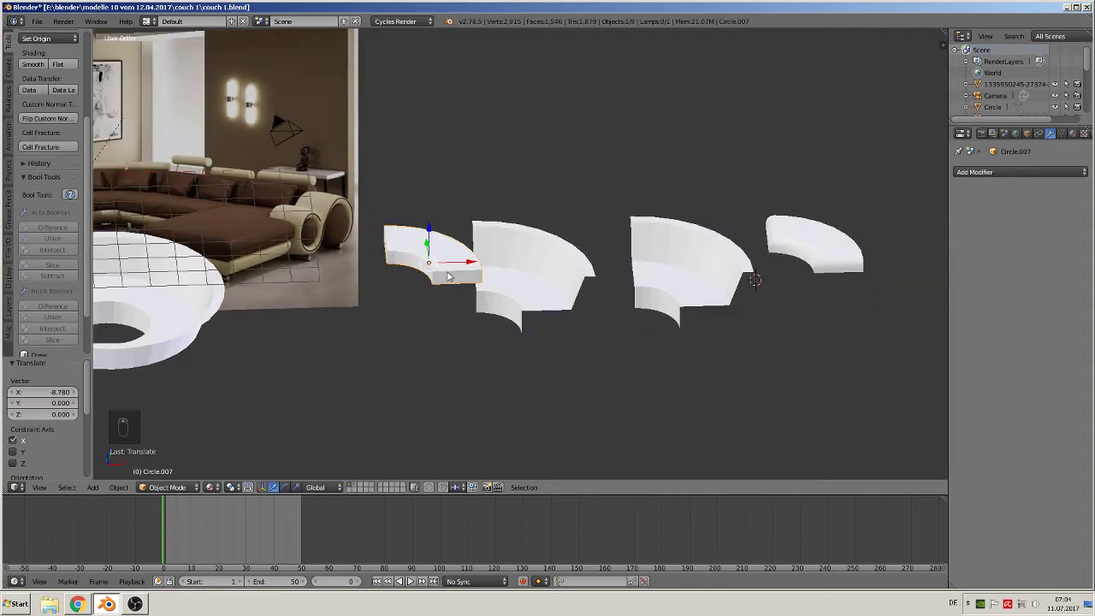
{"action": "key", "text": "m"}
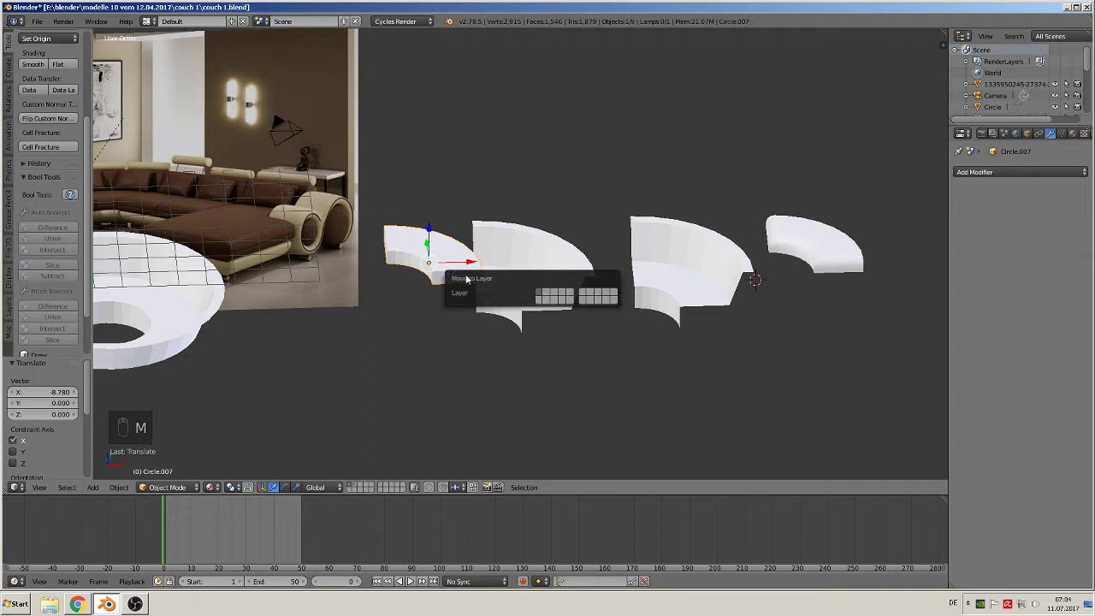
{"action": "left_click", "coordinate": [548, 294]}
- Move the spare quarter section nearest the photo and the full ring-shaped couch to layer 2
{"action": "right_click", "coordinate": [546, 275]}
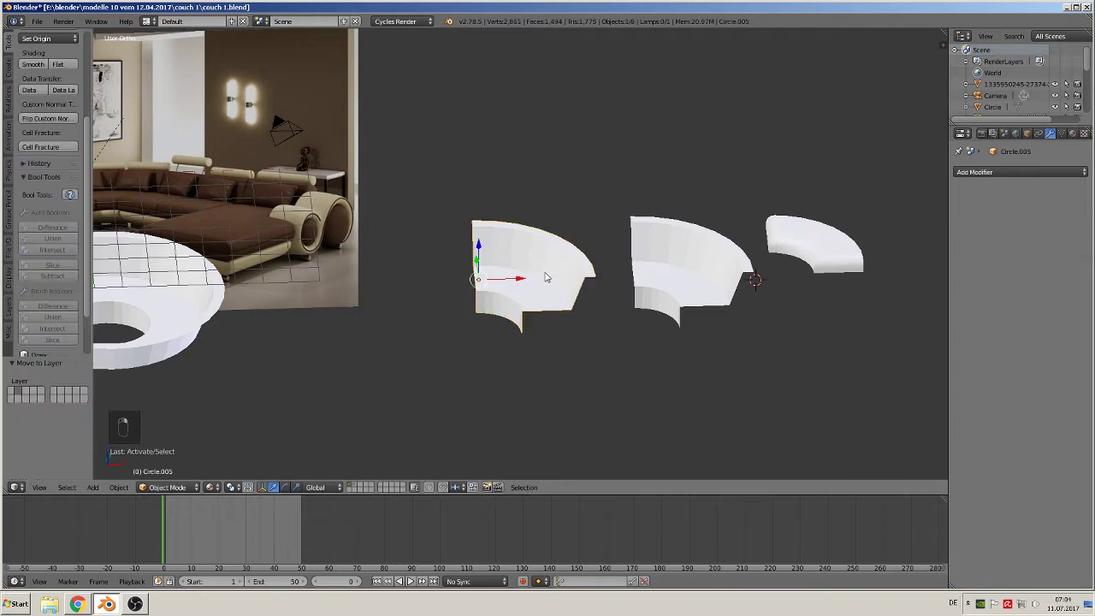
{"action": "key", "text": "m"}
{"action": "left_click", "coordinate": [648, 297]}
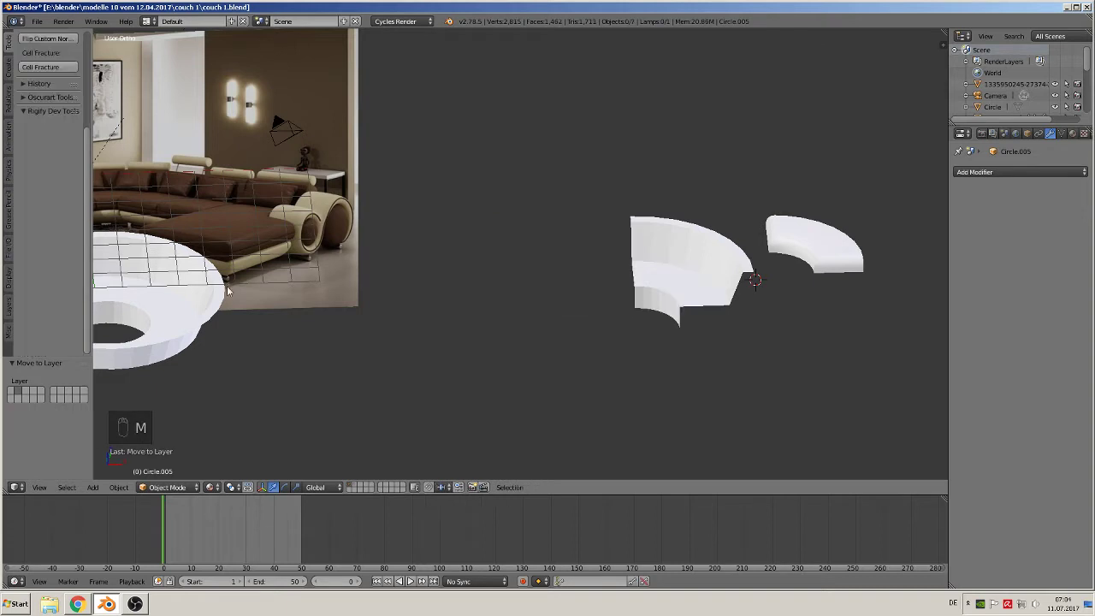
{"action": "right_click", "coordinate": [197, 301]}
{"action": "key", "text": "m"}
{"action": "left_click", "coordinate": [299, 342]}
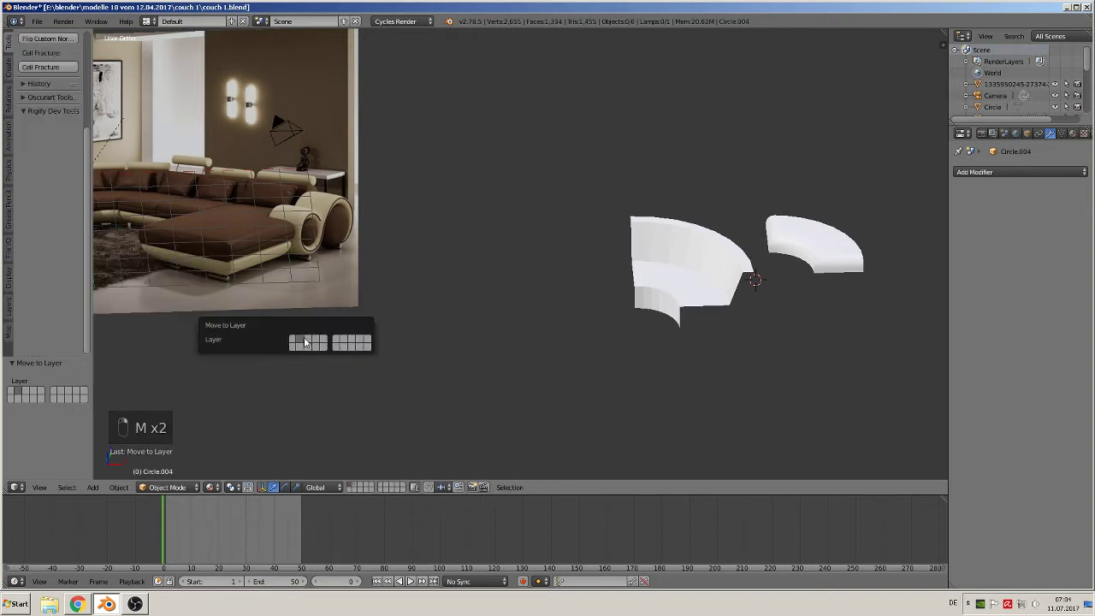
- Move the remaining quarter section along X toward the reference photo and shift the bevelled cushion about -9.96 units along X to sit over it
{"action": "right_click", "coordinate": [648, 297]}
{"action": "left_click_drag", "start_coordinate": [675, 281], "coordinate": [530, 279]}
{"action": "right_click", "coordinate": [805, 246]}
{"action": "left_click_drag", "start_coordinate": [837, 260], "coordinate": [548, 257]}
- Examine the curved seat cushions in the couch reference photo from the front and compare them with the modelled section
{"action": "middle_click_drag", "start_coordinate": [589, 279], "coordinate": [766, 244], "text": "shift"}
{"action": "middle_click_drag", "start_coordinate": [765, 244], "coordinate": [699, 235]}
{"action": "key", "text": "KP_1"}
{"action": "scroll", "coordinate": [465, 220], "scroll_direction": "up", "scroll_amount": 5}
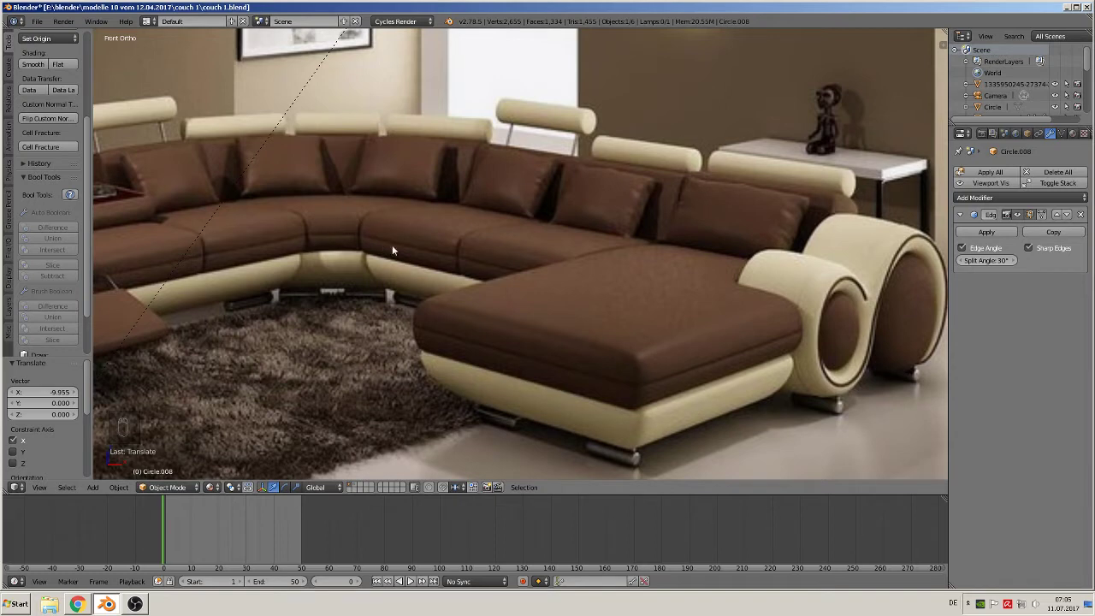
{"action": "middle_click_drag", "start_coordinate": [724, 383], "coordinate": [157, 227], "text": "shift"}
{"action": "scroll", "coordinate": [588, 261], "scroll_direction": "down", "scroll_amount": 4}
{"action": "middle_click_drag", "start_coordinate": [588, 261], "coordinate": [477, 263], "text": "shift"}
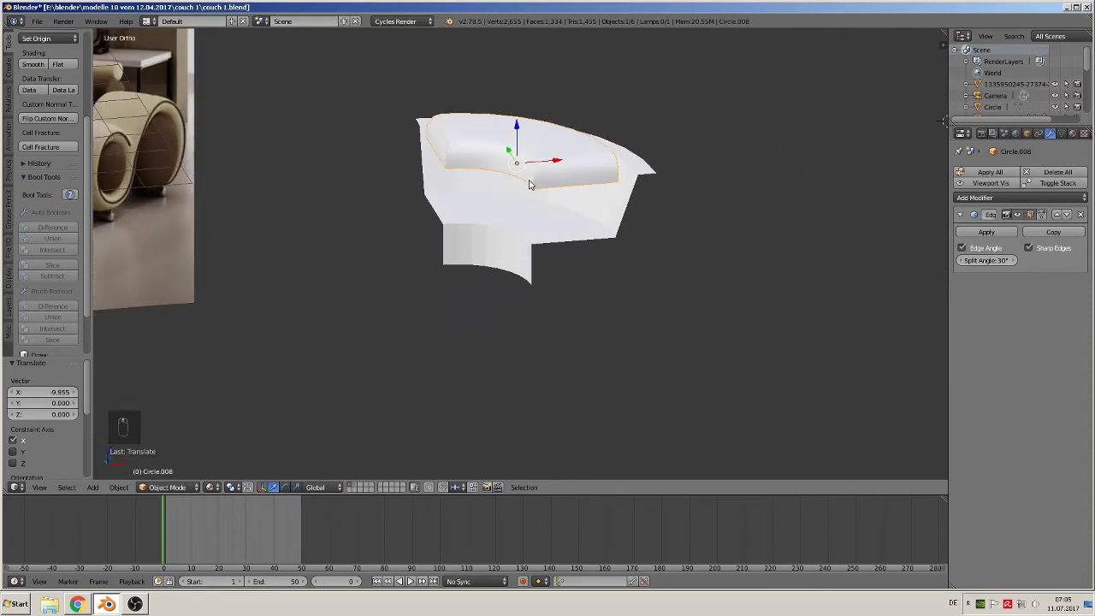
- Duplicate a cross-section edge loop near the middle of the seat cushion and raise the copy about 1.03 units along Z
{"action": "key", "text": "Tab"}
{"action": "scroll", "coordinate": [530, 171], "scroll_direction": "up", "scroll_amount": 2}
{"action": "middle_click_drag", "start_coordinate": [525, 193], "coordinate": [513, 239], "text": "shift"}
{"action": "scroll", "coordinate": [512, 240], "scroll_direction": "up", "scroll_amount": 1}
{"action": "left_click", "coordinate": [503, 131], "text": "alt"}
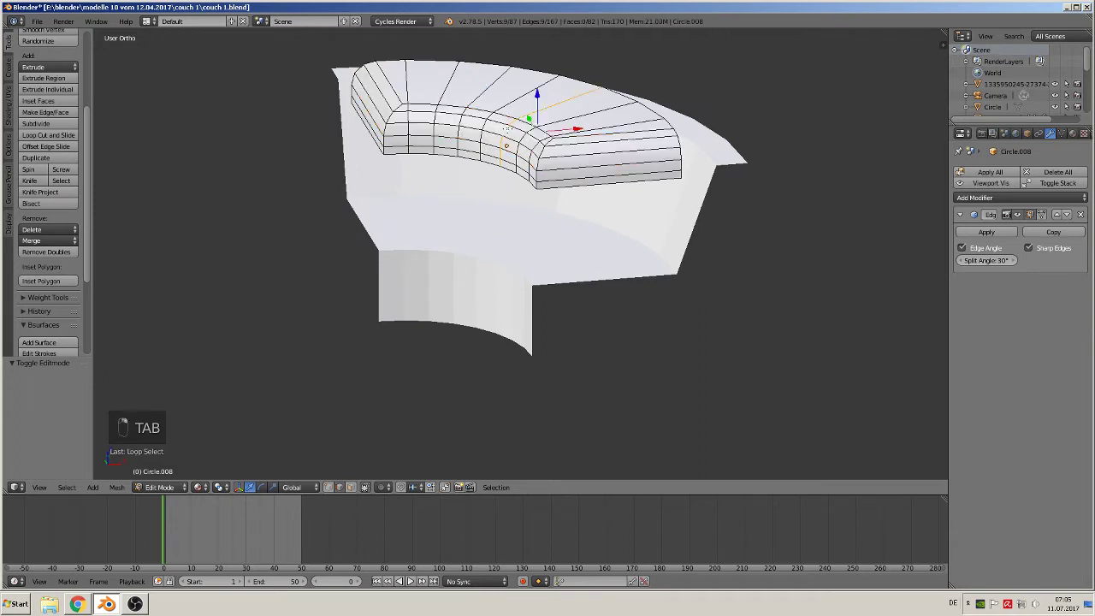
{"action": "scroll", "coordinate": [528, 182], "scroll_direction": "down", "scroll_amount": 2}
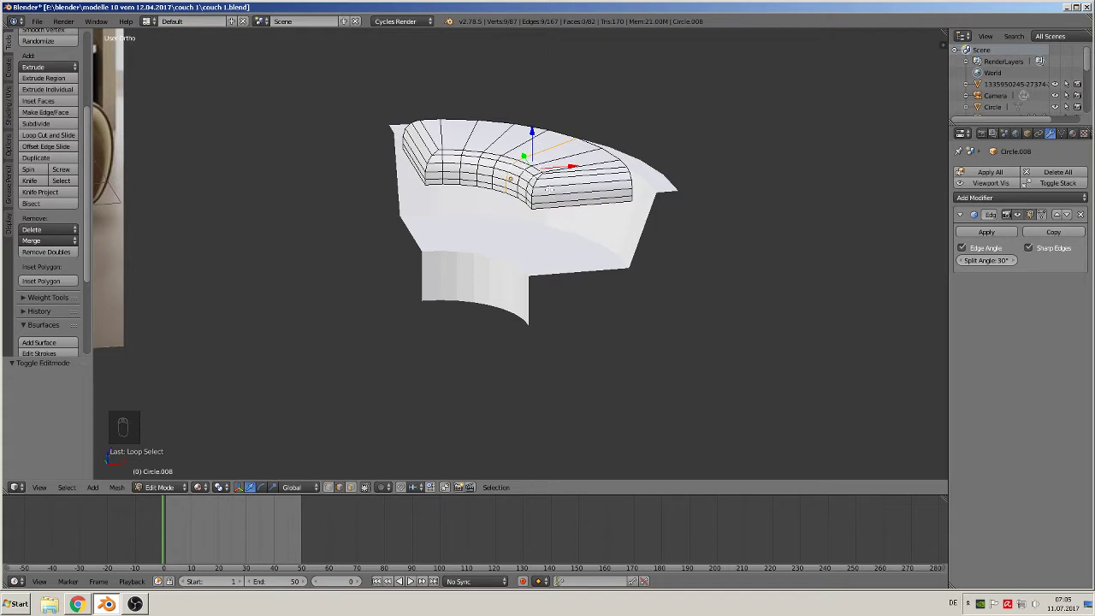
{"action": "key", "text": "shift+d"}
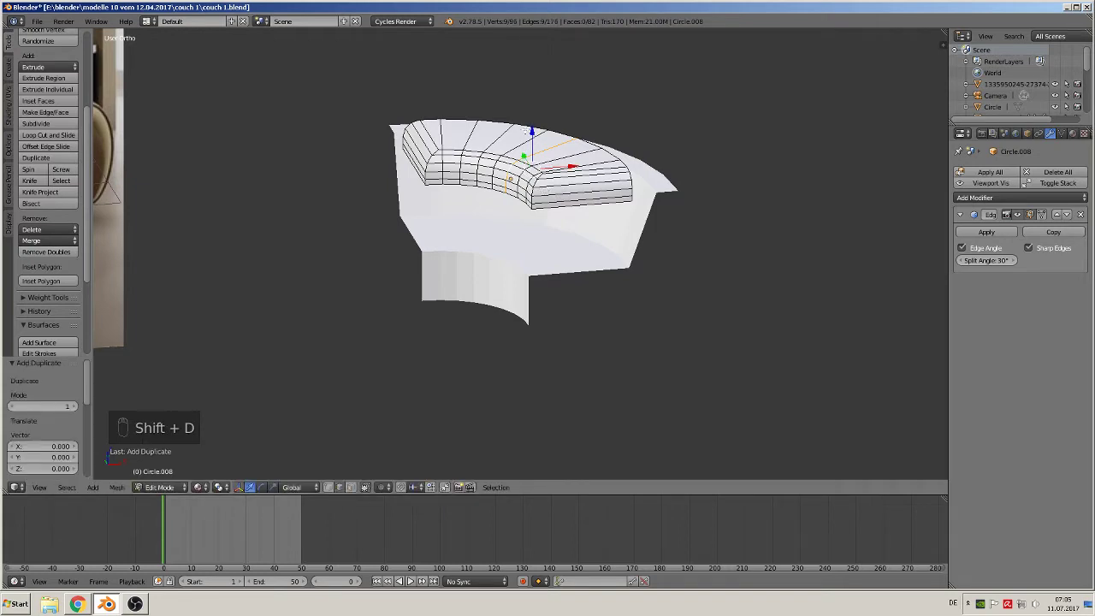
{"action": "key", "text": "z"}
{"action": "left_click", "coordinate": [537, 124]}
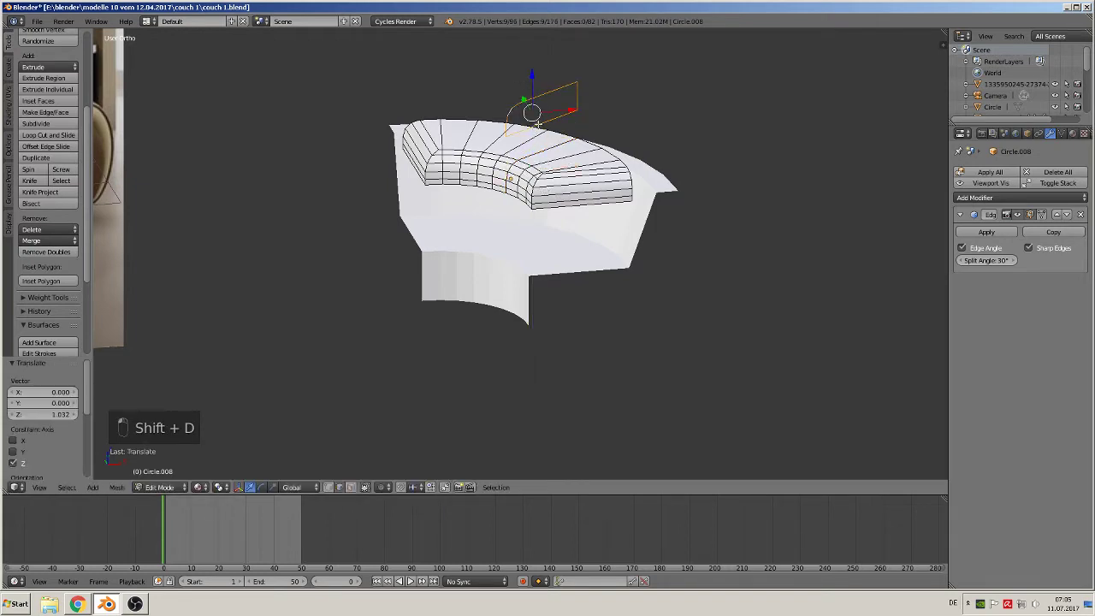
- Separate the copied edge loop into its own object and move it about -6.43 units along Y, in front of the couch section
{"action": "key", "text": "p"}
{"action": "left_click", "coordinate": [538, 124]}
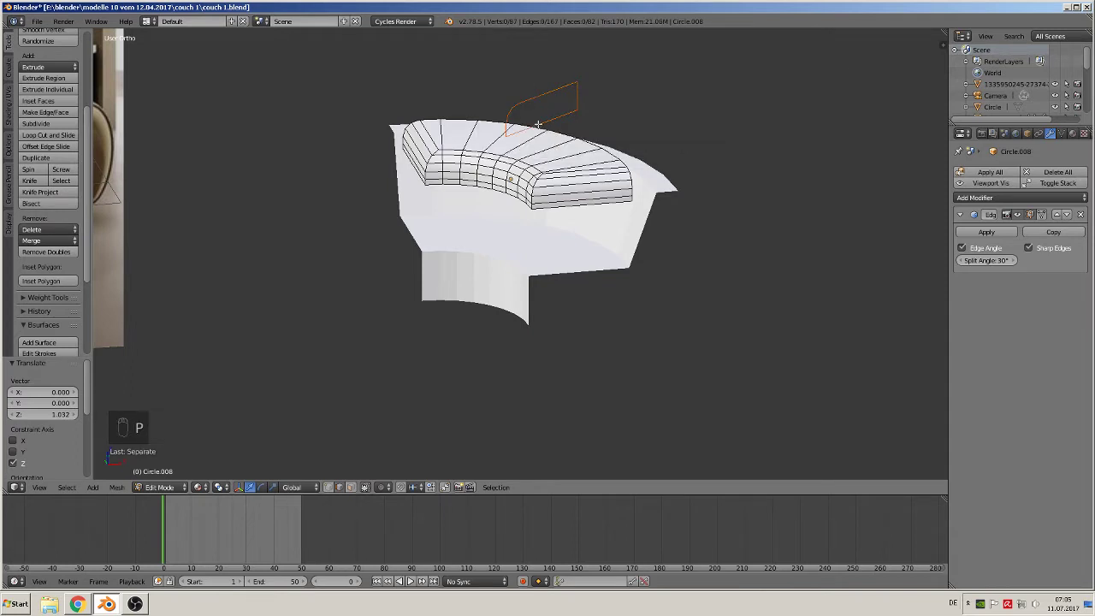
{"action": "key", "text": "Tab"}
{"action": "right_click", "coordinate": [513, 106]}
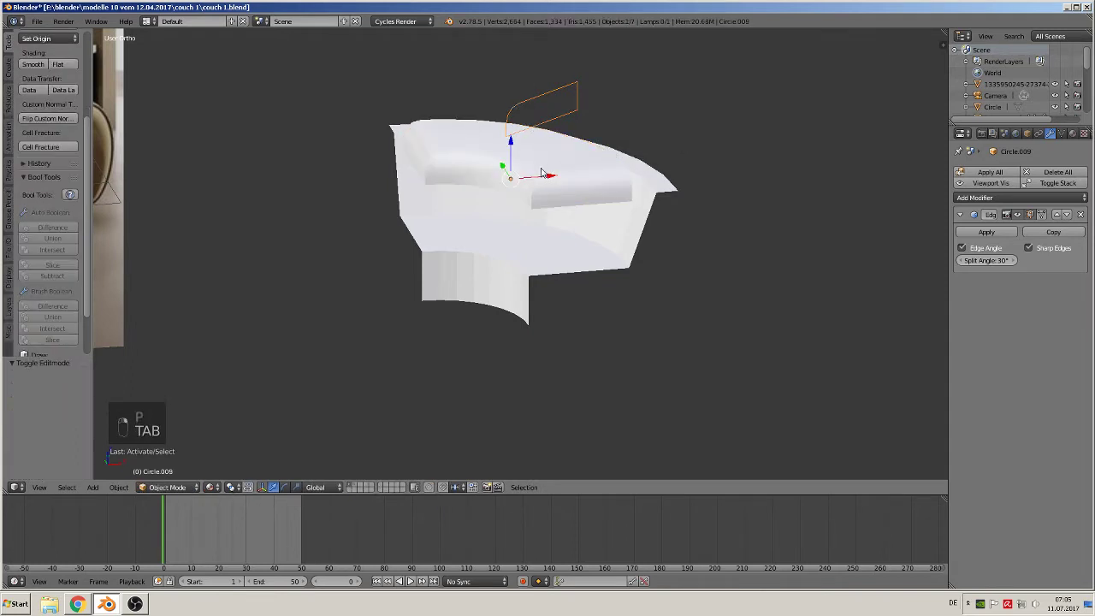
{"action": "scroll", "coordinate": [542, 174], "scroll_direction": "down", "scroll_amount": 3}
{"action": "middle_click_drag", "start_coordinate": [544, 185], "coordinate": [507, 197]}
{"action": "key", "text": "g"}
{"action": "key", "text": "y"}
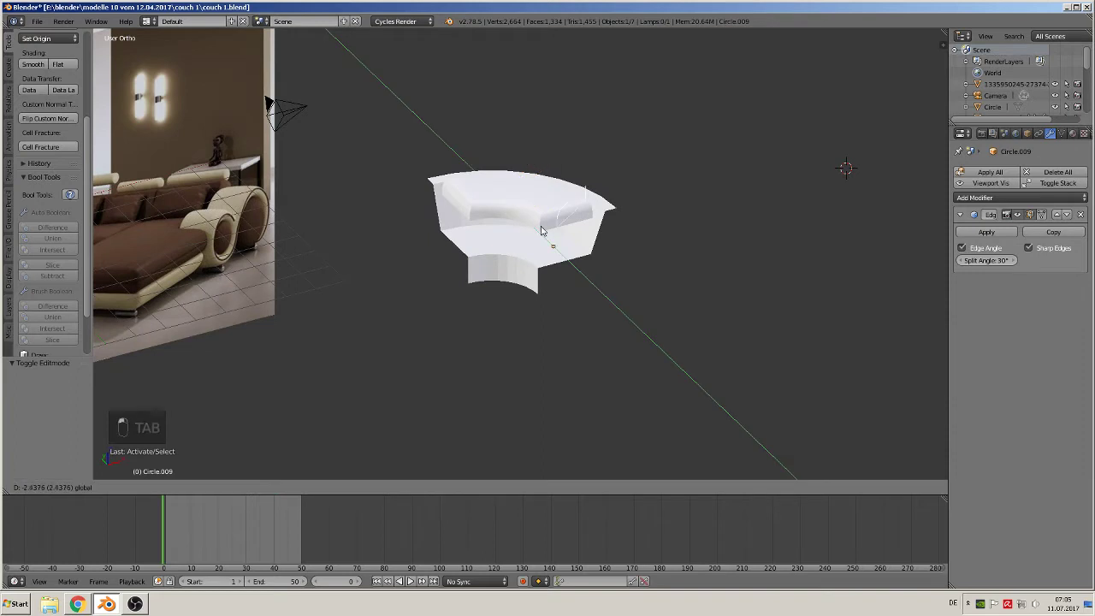
{"action": "left_click", "coordinate": [589, 291]}
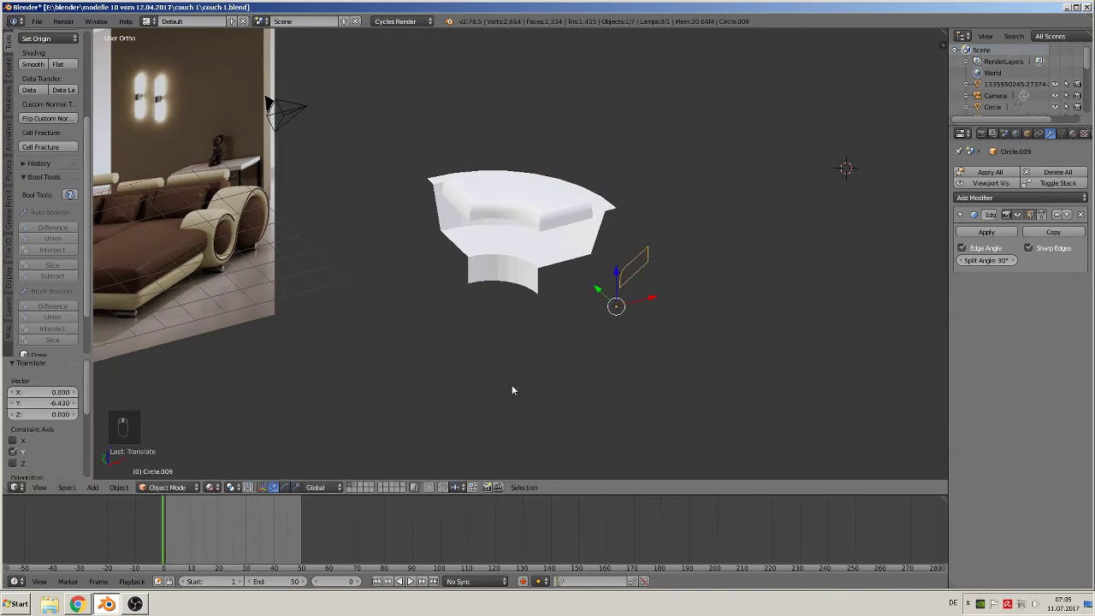
- Apply rotation and scale to the separated profile outline and set its origin to its geometry
{"action": "middle_click_drag", "start_coordinate": [512, 385], "coordinate": [483, 386]}
{"action": "left_click", "coordinate": [118, 487]}
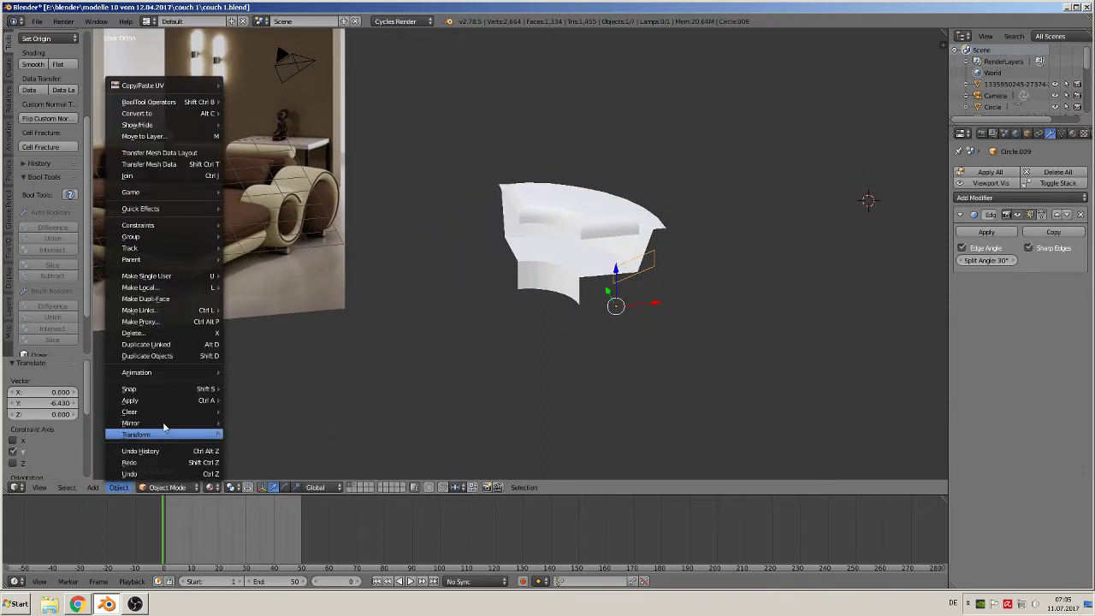
{"action": "mouse_move", "coordinate": [171, 400]}
{"action": "left_click", "coordinate": [283, 435]}
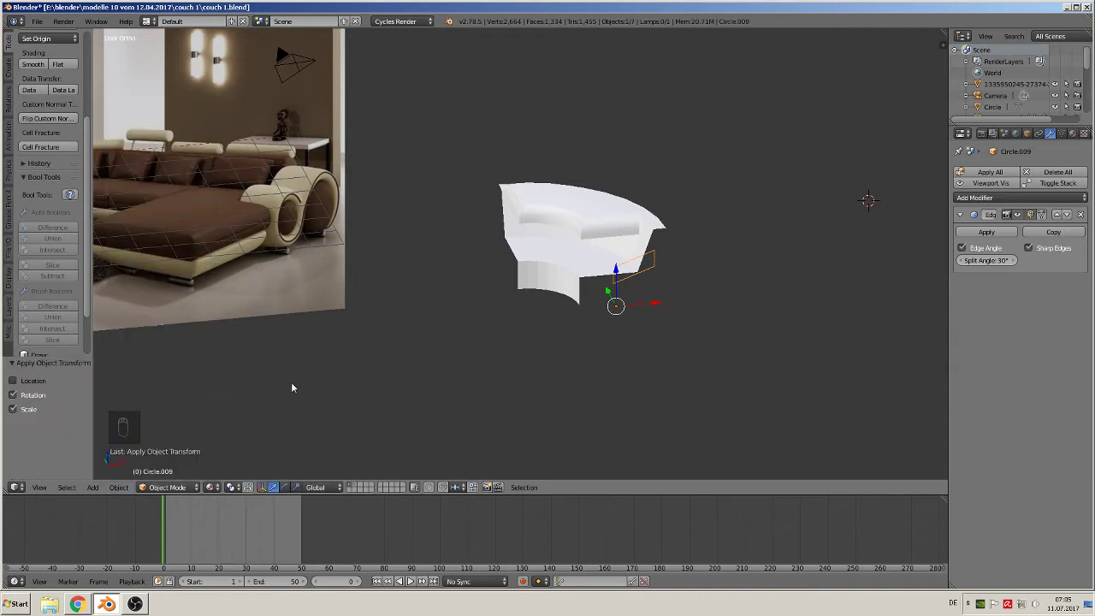
{"action": "left_click", "coordinate": [49, 38]}
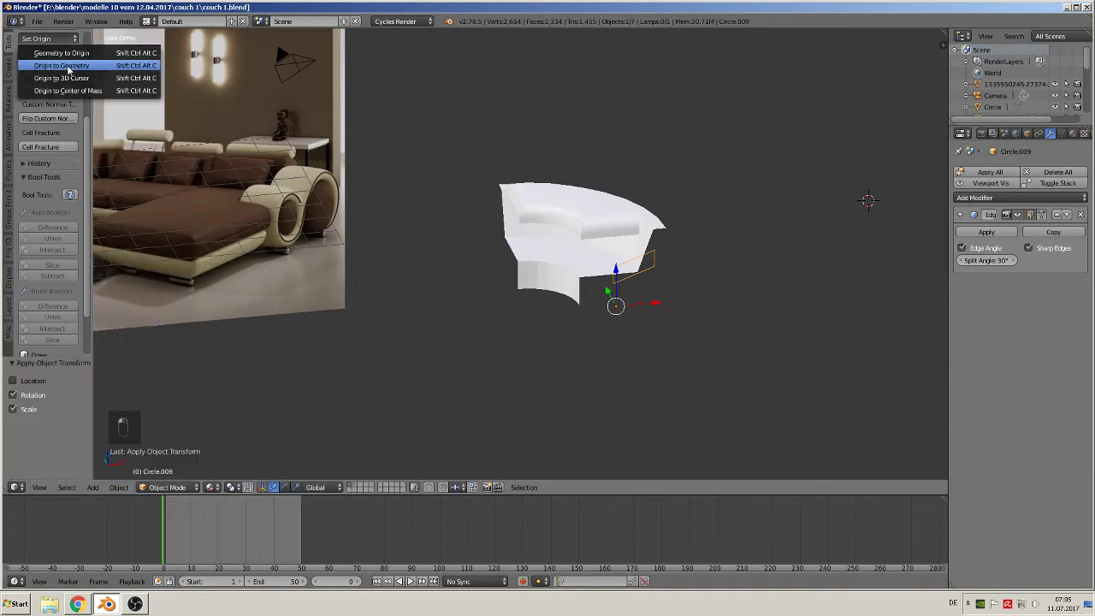
{"action": "left_click", "coordinate": [70, 66]}
- Rotate the whole profile outline about 33.8° in top view so that it lies parallel to the X axis
{"action": "key", "text": "Tab"}
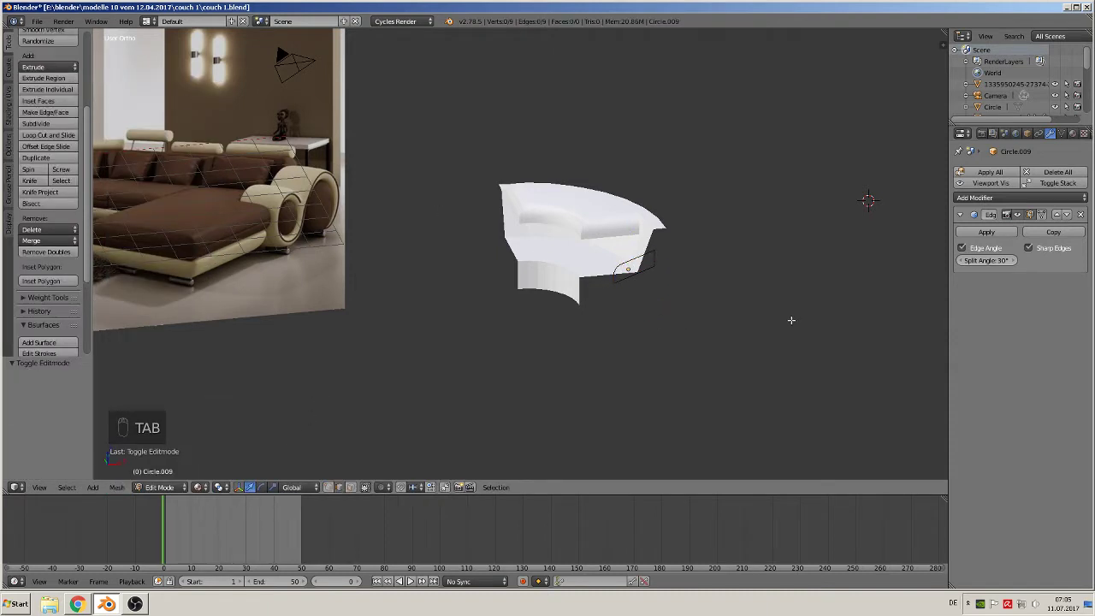
{"action": "scroll", "coordinate": [791, 322], "scroll_direction": "up", "scroll_amount": 4}
{"action": "key", "text": "Tab"}
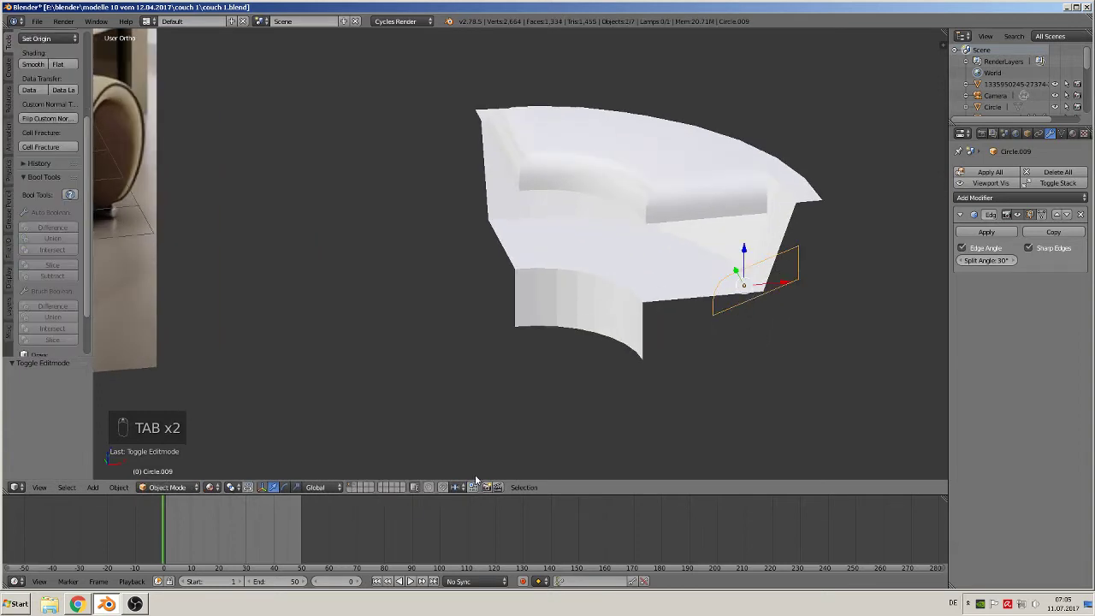
{"action": "key", "text": "Tab"}
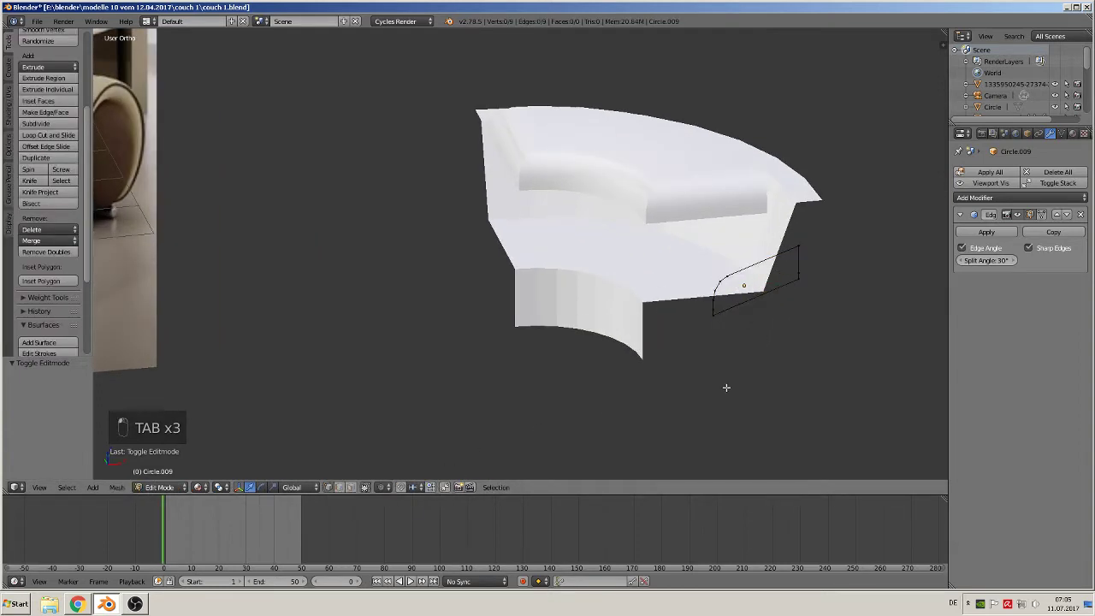
{"action": "left_click_drag", "start_coordinate": [726, 387], "coordinate": [505, 391], "text": "shift"}
{"action": "scroll", "coordinate": [505, 391], "scroll_direction": "up", "scroll_amount": 1}
{"action": "middle_click_drag", "start_coordinate": [506, 391], "coordinate": [541, 383]}
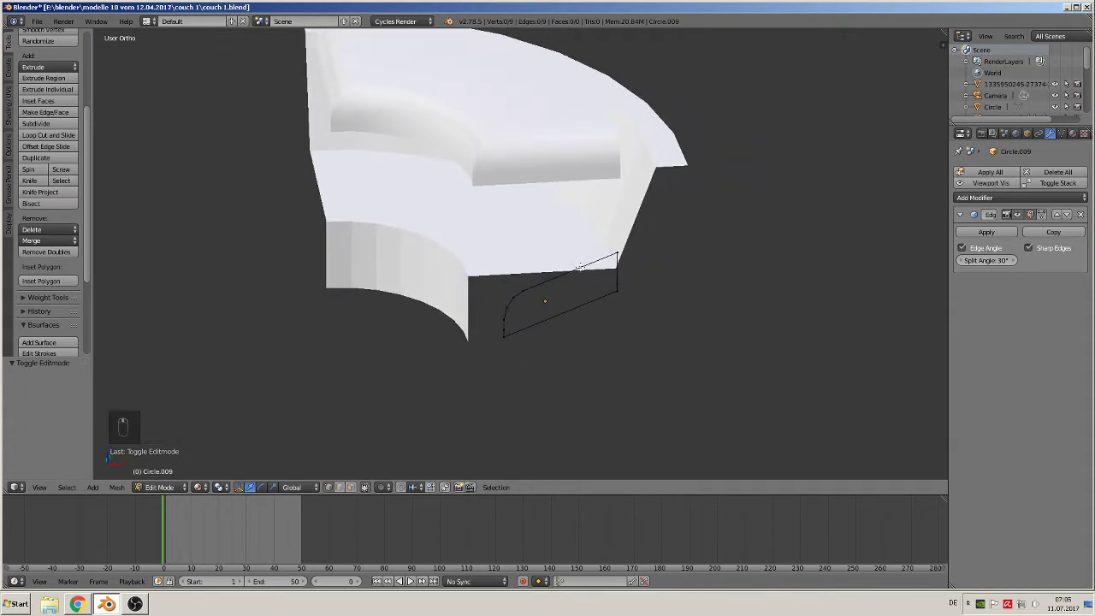
{"action": "right_click", "coordinate": [581, 268], "text": "alt"}
{"action": "middle_click_drag", "start_coordinate": [569, 351], "coordinate": [579, 440]}
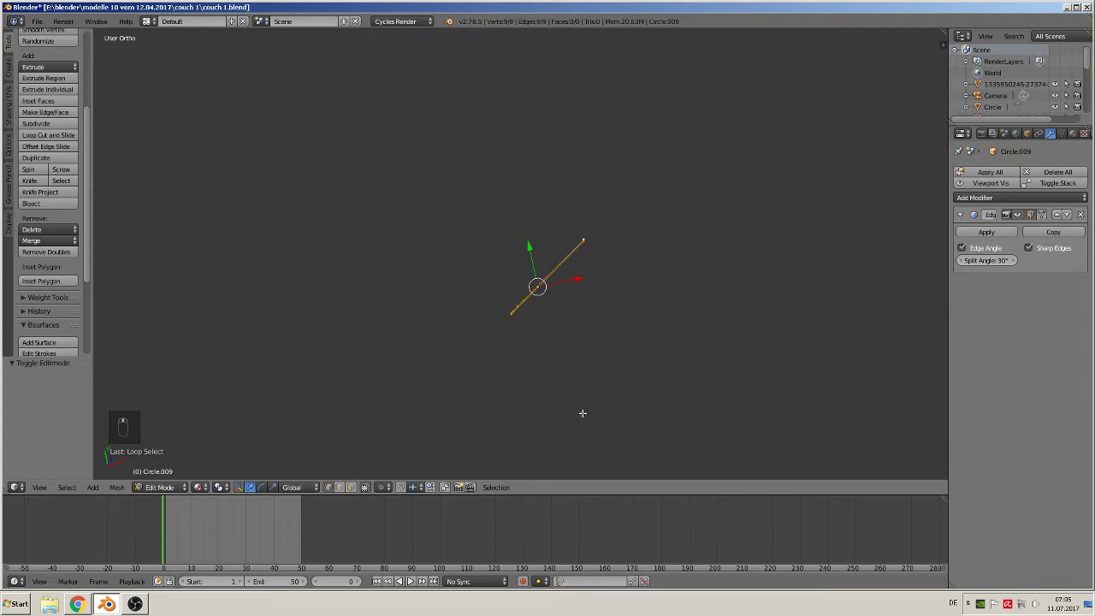
{"action": "key", "text": "KP_1"}
{"action": "key", "text": "KP_4"}
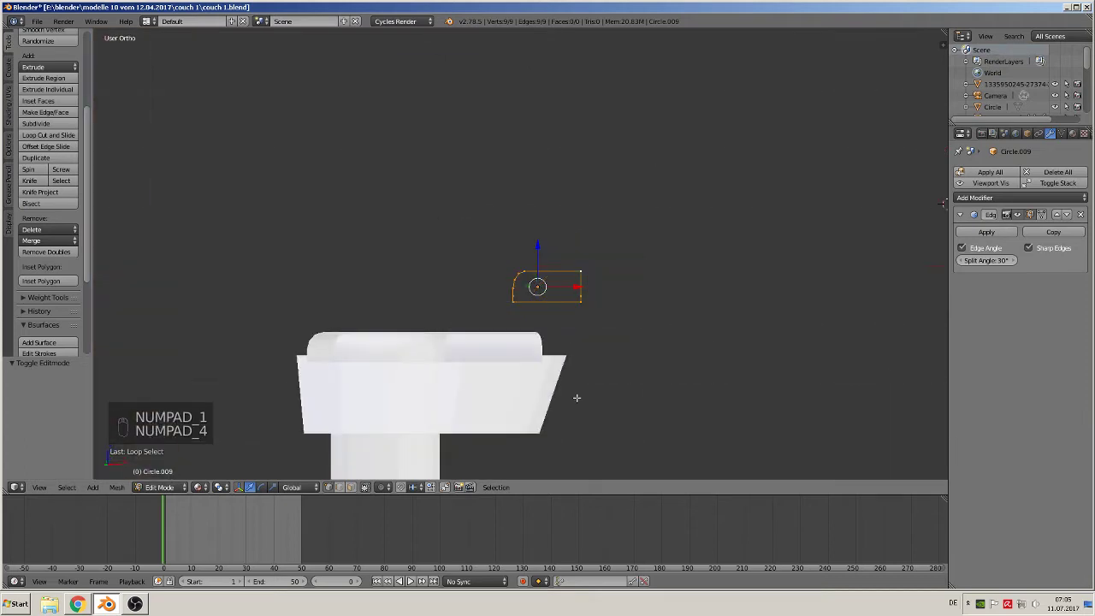
{"action": "key", "text": "KP_7"}
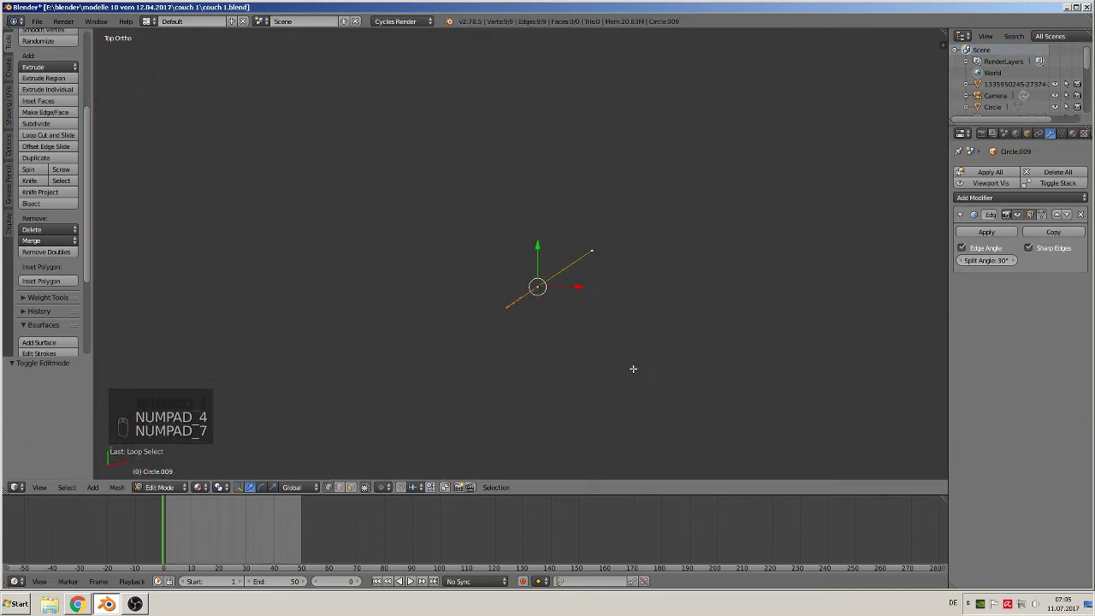
{"action": "key", "text": "r"}
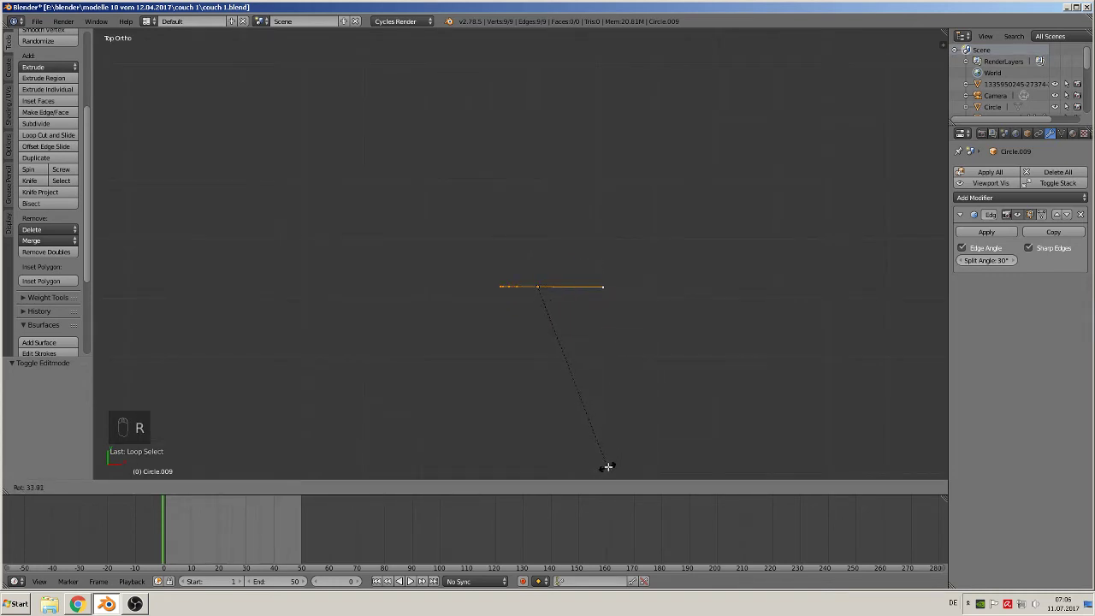
{"action": "left_click", "coordinate": [607, 466]}
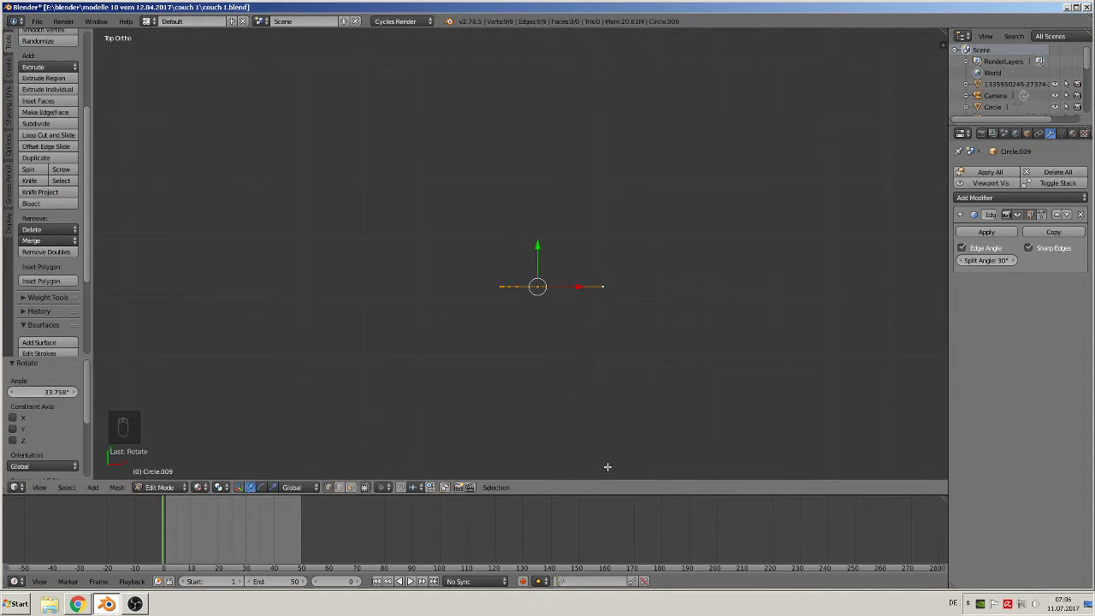
- Duplicate the straightened profile object and raise the copy about 1.78 units along Z
{"action": "key", "text": "KP_1"}
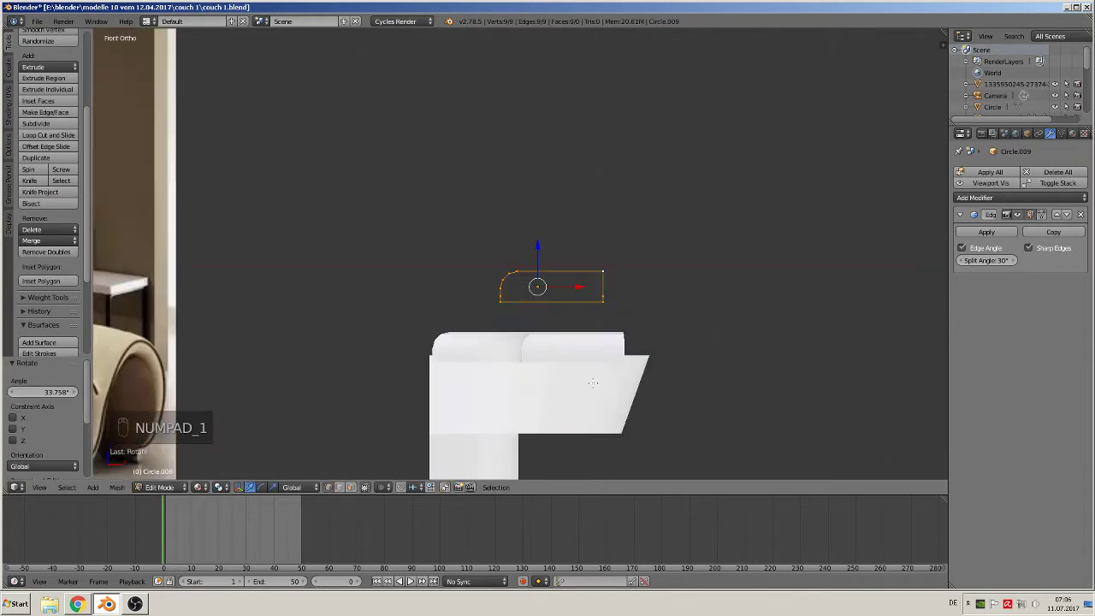
{"action": "key", "text": "Tab"}
{"action": "key", "text": "shift+d"}
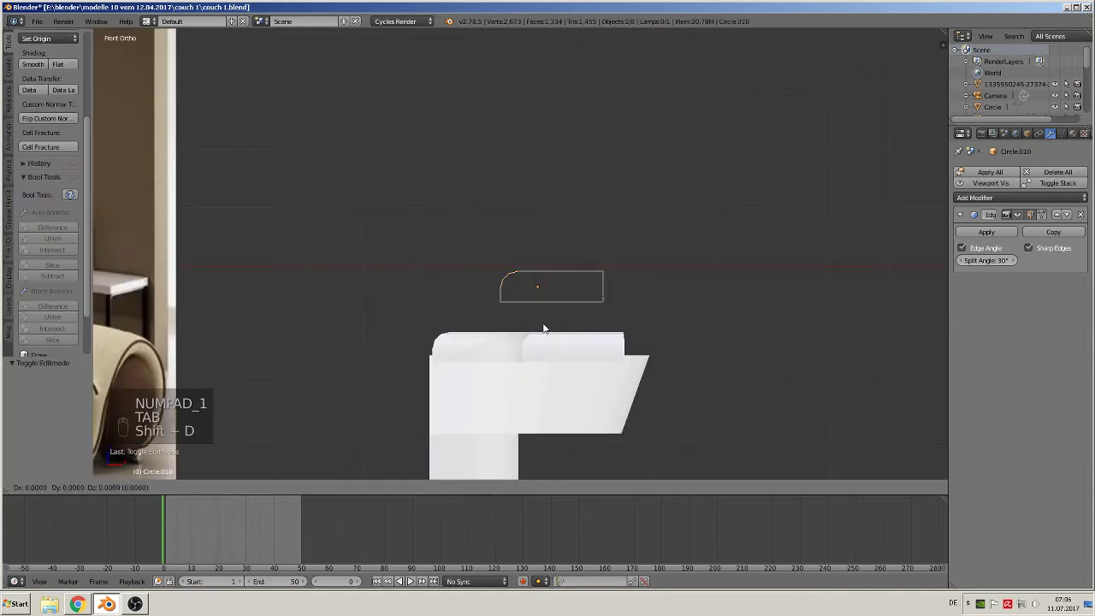
{"action": "right_click", "coordinate": [550, 261]}
{"action": "left_click_drag", "start_coordinate": [537, 248], "coordinate": [534, 148]}
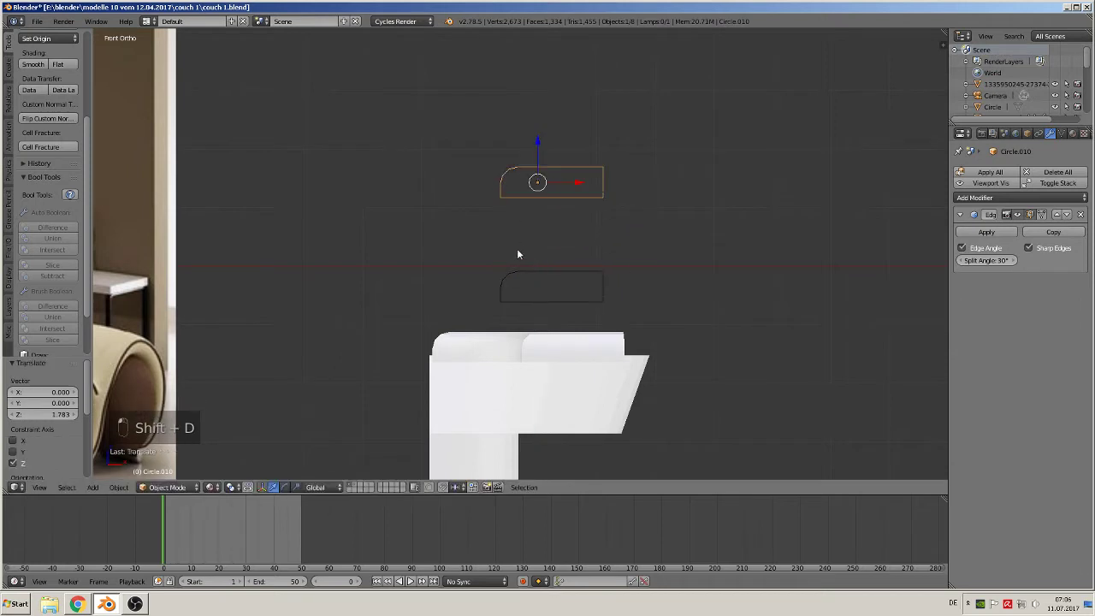
- Fill the raised profile with a face and extrude it about -2.71 units along Y into a straight cushion block
{"action": "middle_click_drag", "start_coordinate": [517, 250], "coordinate": [610, 268]}
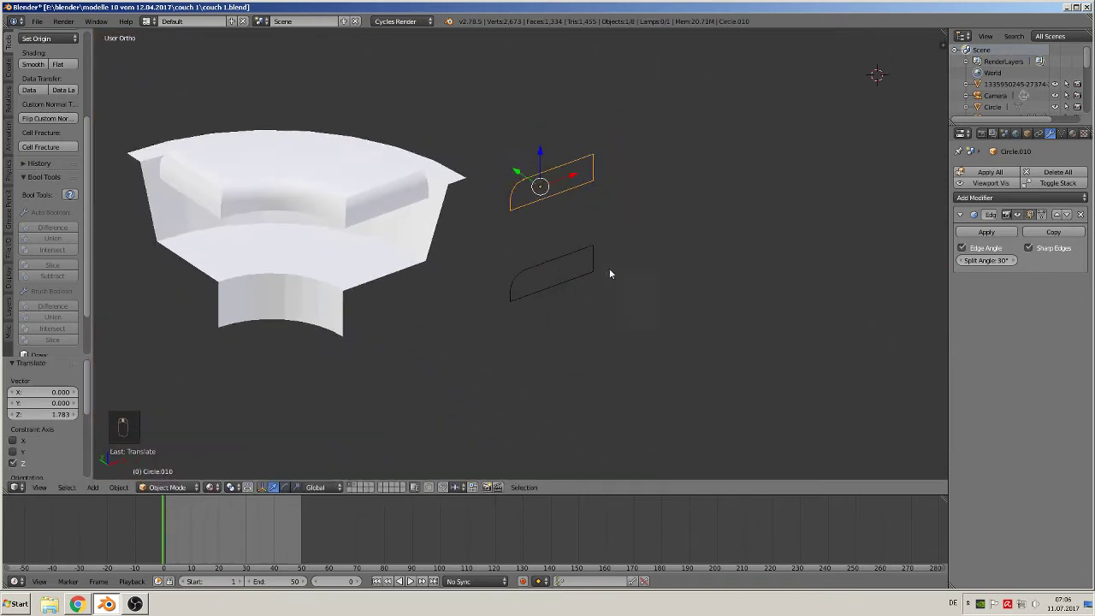
{"action": "key", "text": "Tab"}
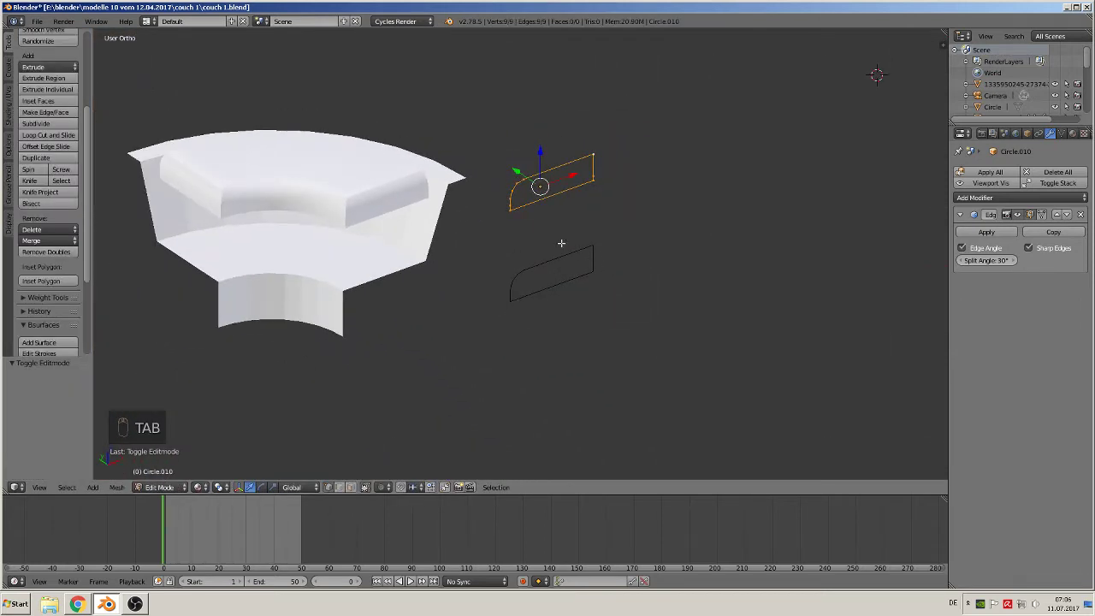
{"action": "key", "text": "f"}
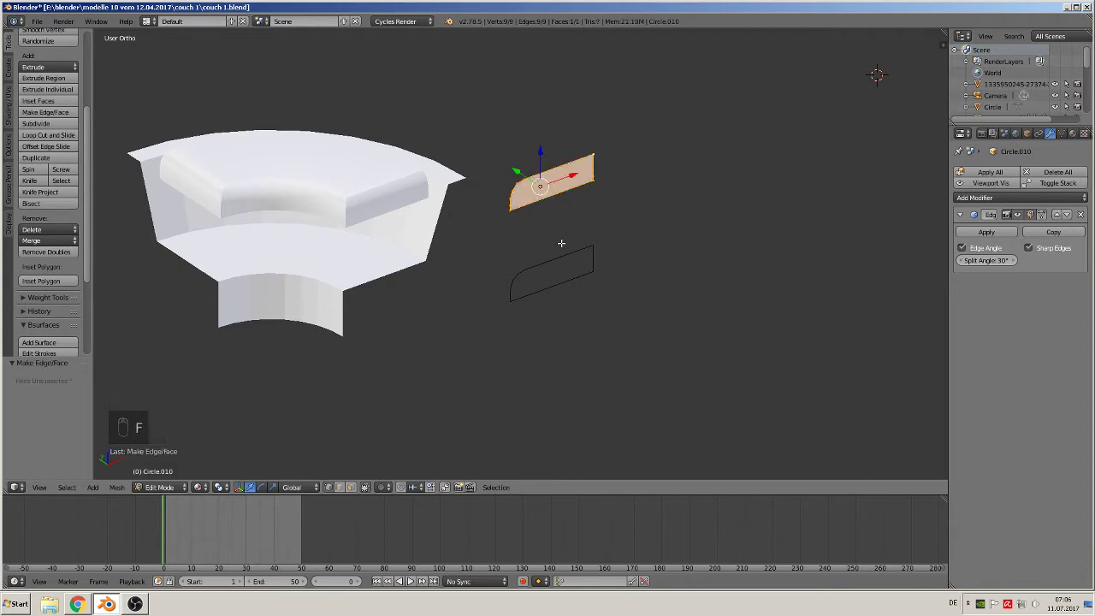
{"action": "key", "text": "e"}
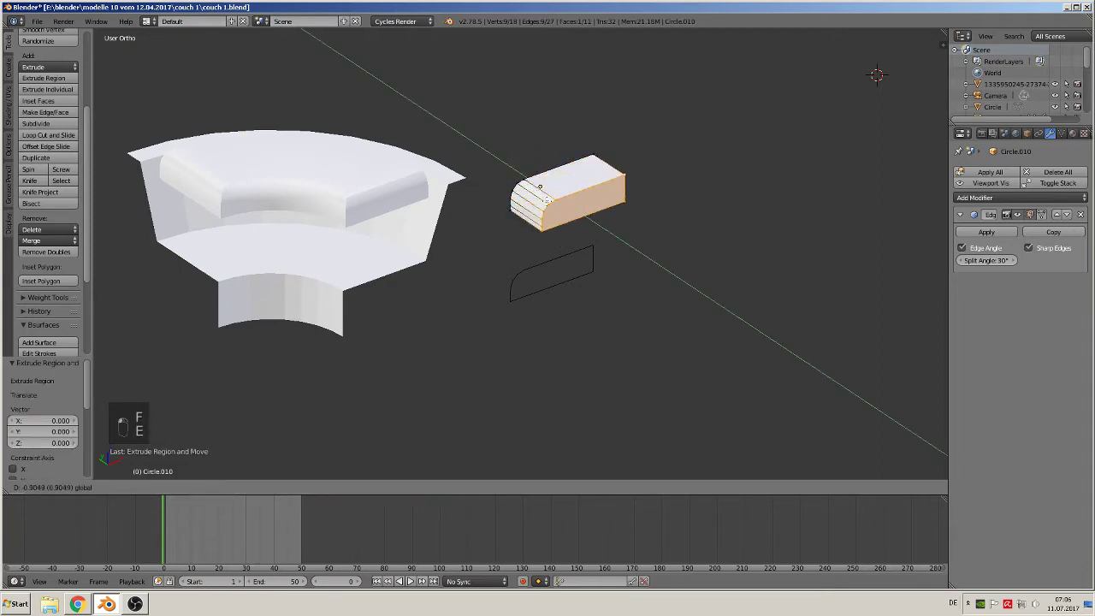
{"action": "left_click", "coordinate": [587, 271]}
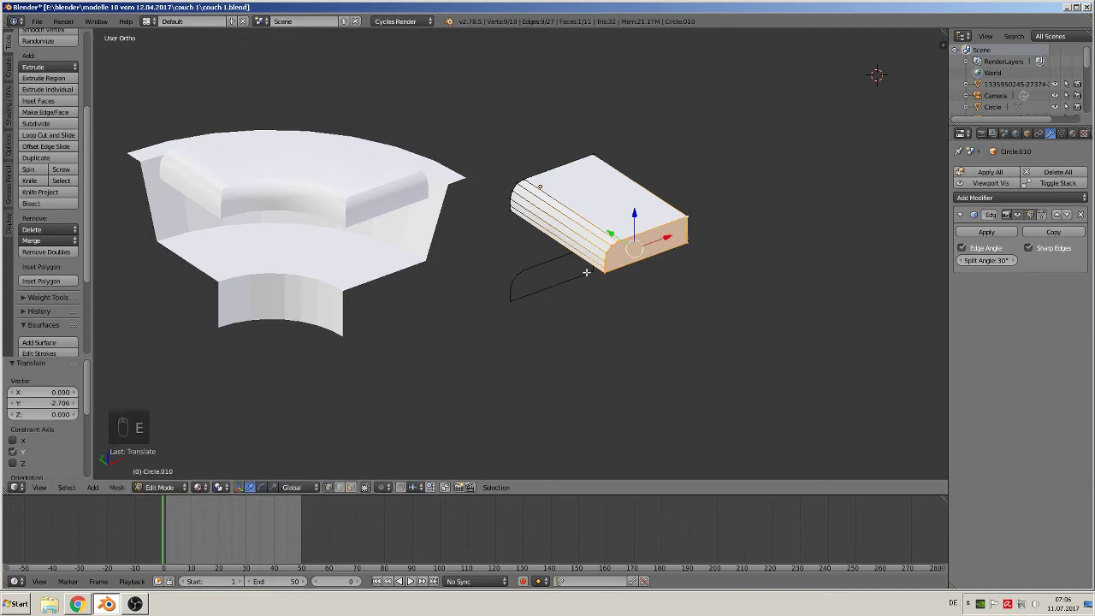
- Shorten the straight cushion by moving its extruded end face back about 0.19 units along Y
{"action": "middle_click_drag", "start_coordinate": [587, 271], "coordinate": [609, 333]}
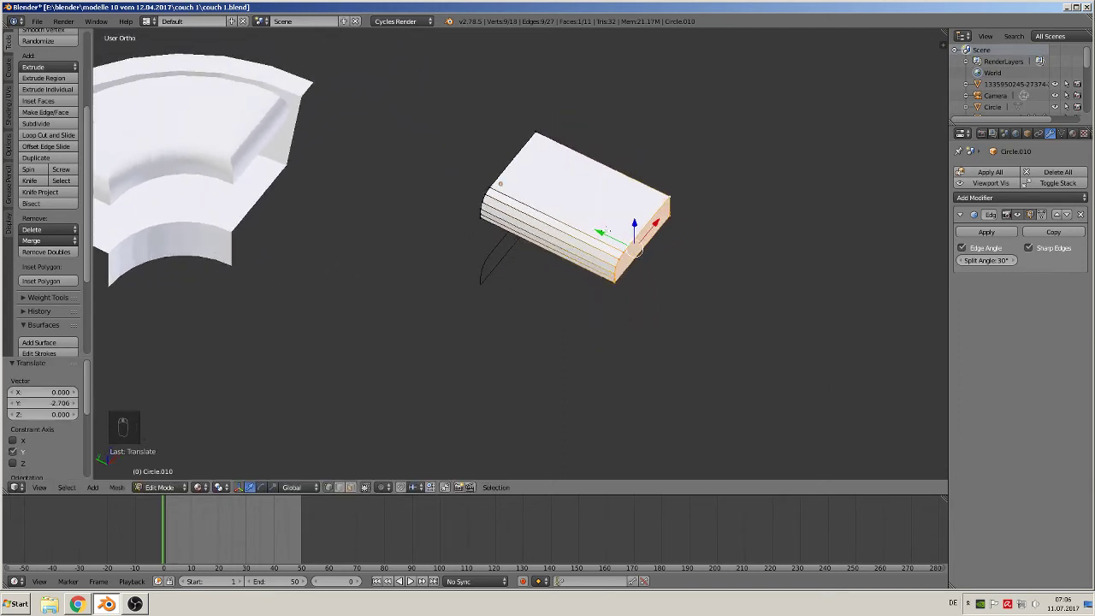
{"action": "key", "text": "g"}
{"action": "key", "text": "y"}
{"action": "left_click", "coordinate": [595, 227]}
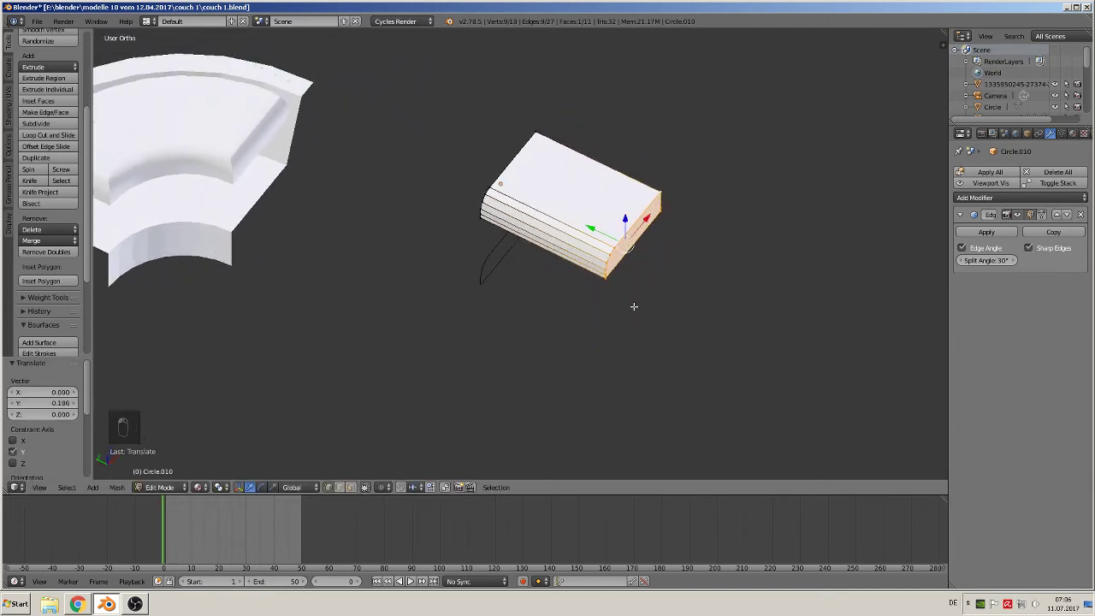
- Duplicate the straight cushion object and place the copy about 3.11 units away along X
{"action": "middle_click_drag", "start_coordinate": [634, 305], "coordinate": [604, 293]}
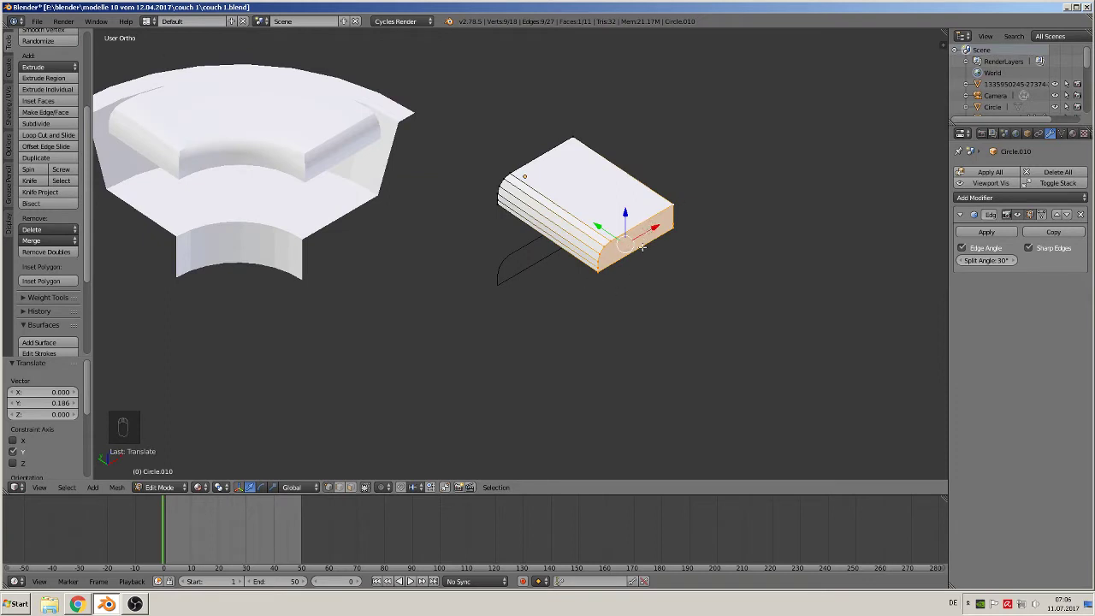
{"action": "middle_click_drag", "start_coordinate": [641, 326], "coordinate": [604, 301]}
{"action": "scroll", "coordinate": [618, 327], "scroll_direction": "up", "scroll_amount": 2}
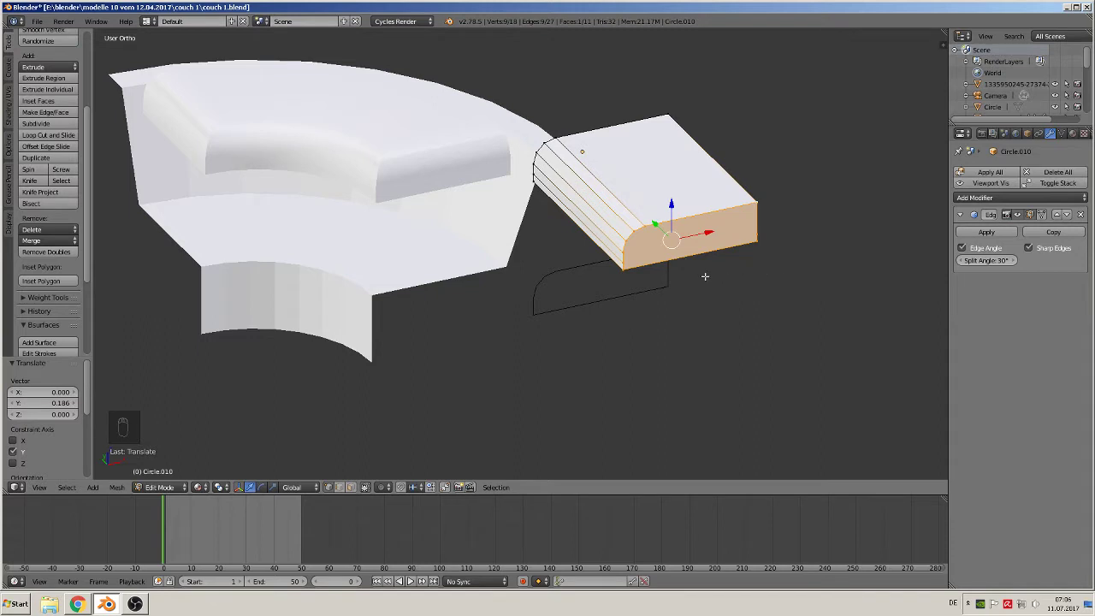
{"action": "key", "text": "Tab"}
{"action": "scroll", "coordinate": [649, 305], "scroll_direction": "down", "scroll_amount": 4}
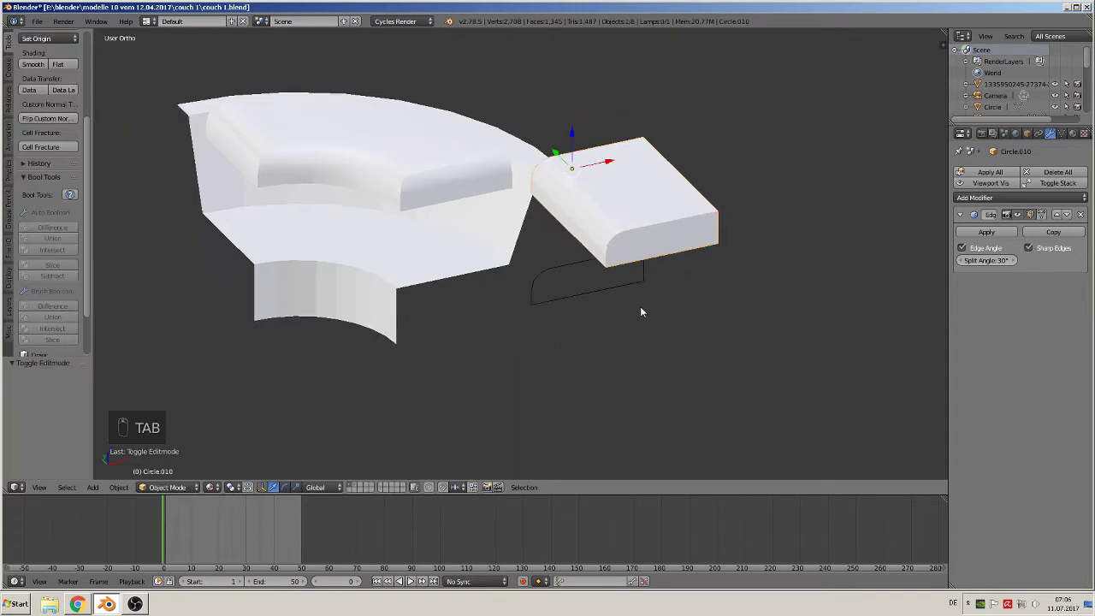
{"action": "key", "text": "shift+d"}
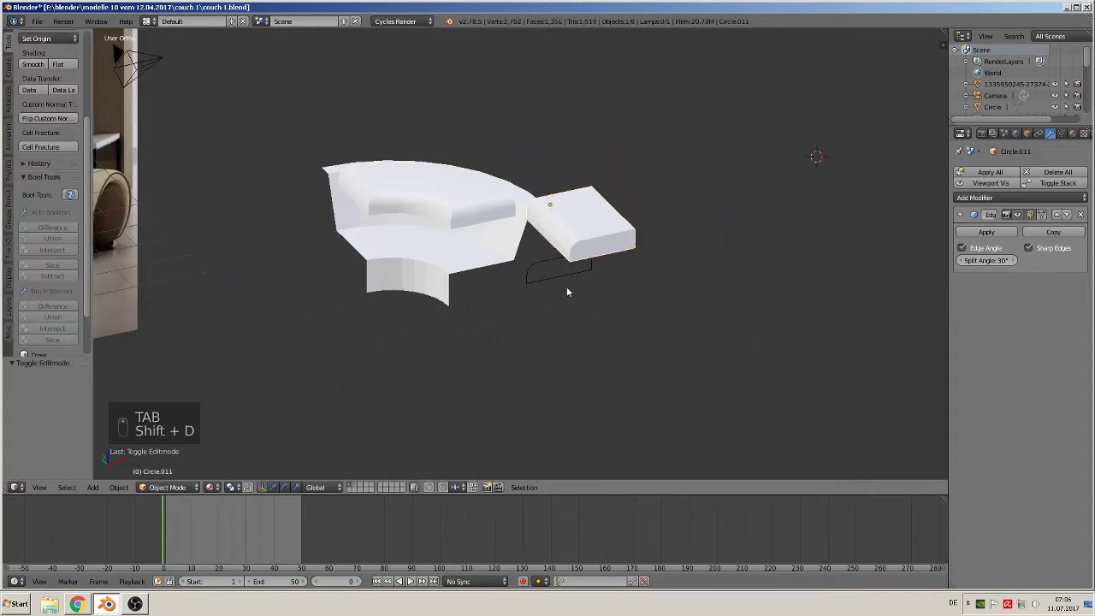
{"action": "key", "text": "x"}
{"action": "left_click", "coordinate": [700, 194]}
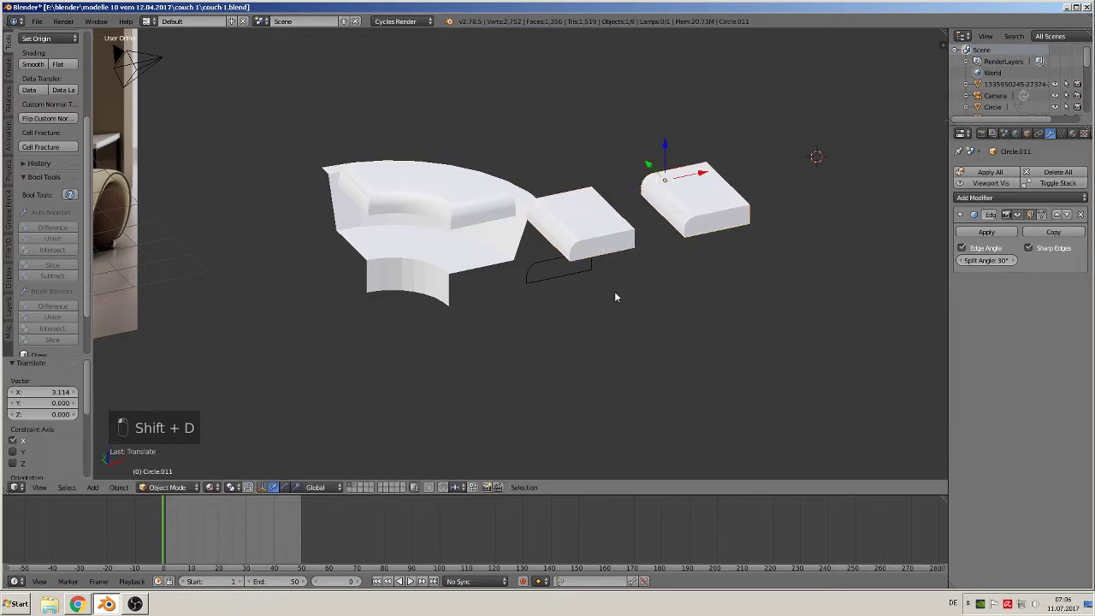
- Save the file and delete the two lower corner vertices opposite the rounded edge on the original straight cushion's near end
{"action": "left_click", "coordinate": [37, 21]}
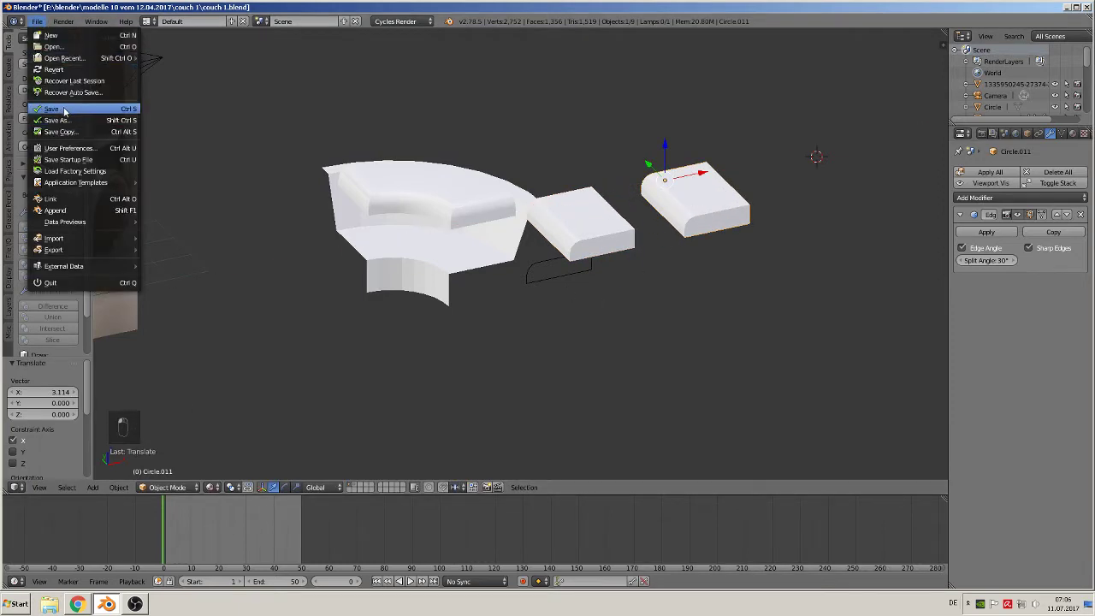
{"action": "scroll", "coordinate": [599, 227], "scroll_direction": "up", "scroll_amount": 4}
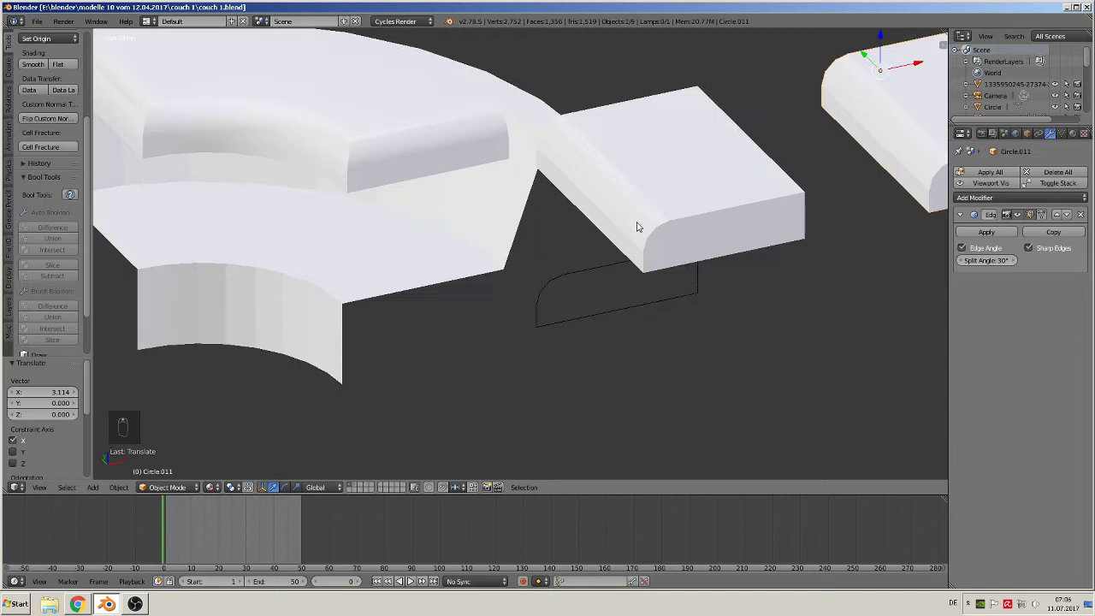
{"action": "right_click", "coordinate": [700, 234]}
{"action": "key", "text": "Tab"}
{"action": "right_click", "coordinate": [805, 240]}
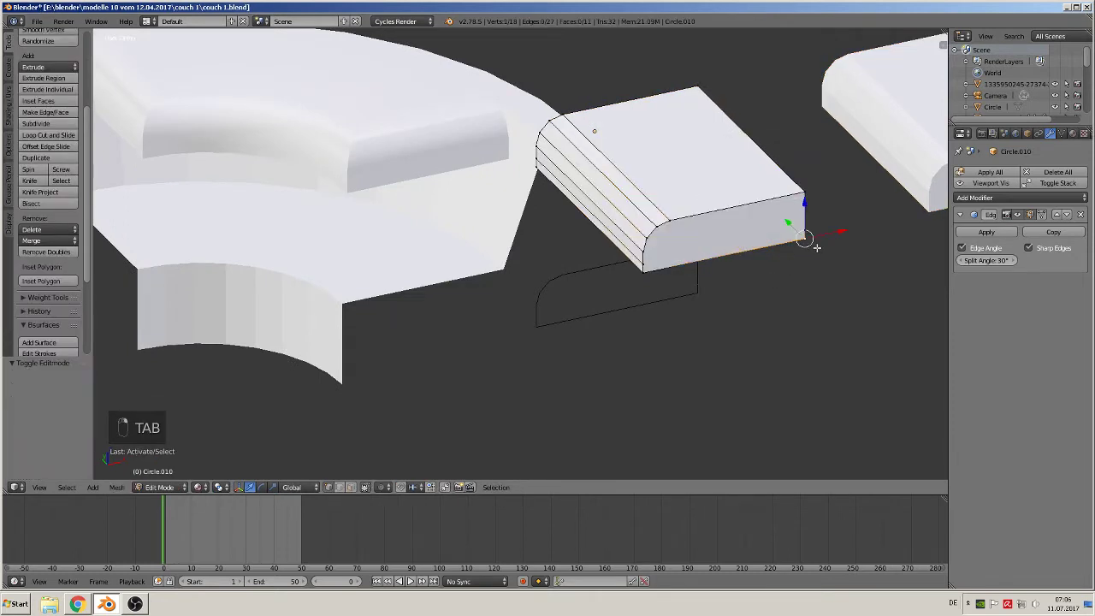
{"action": "key", "text": "x"}
{"action": "left_click", "coordinate": [815, 247]}
{"action": "right_click", "coordinate": [809, 231]}
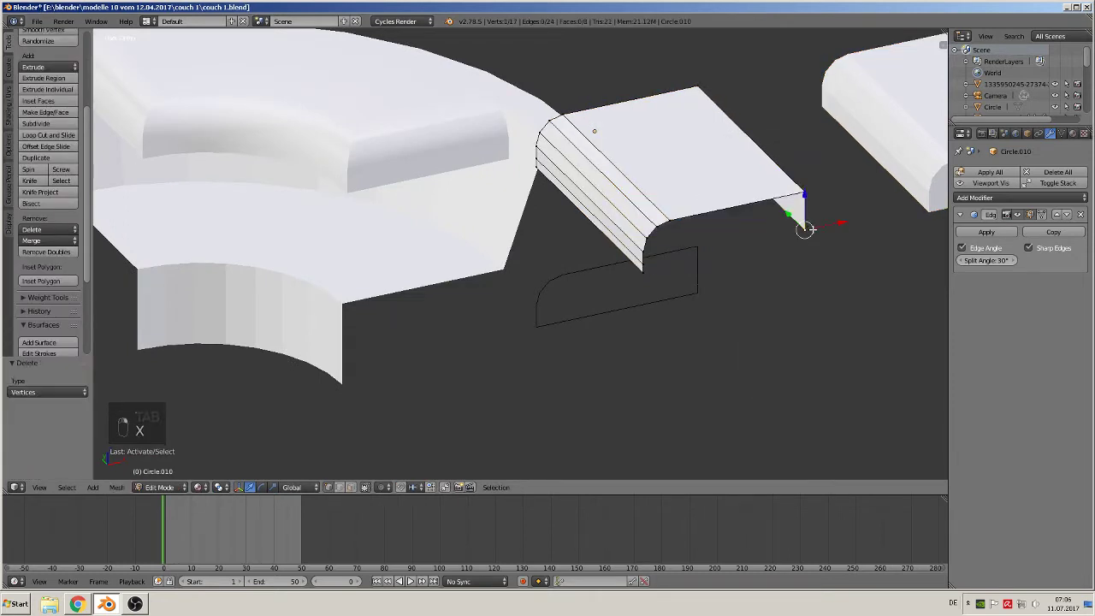
{"action": "key", "text": "x"}
{"action": "left_click", "coordinate": [815, 234]}
- Delete the two matching lower corner vertices at the cushion's far end
{"action": "middle_click_drag", "start_coordinate": [782, 252], "coordinate": [756, 210]}
{"action": "right_click", "coordinate": [727, 145]}
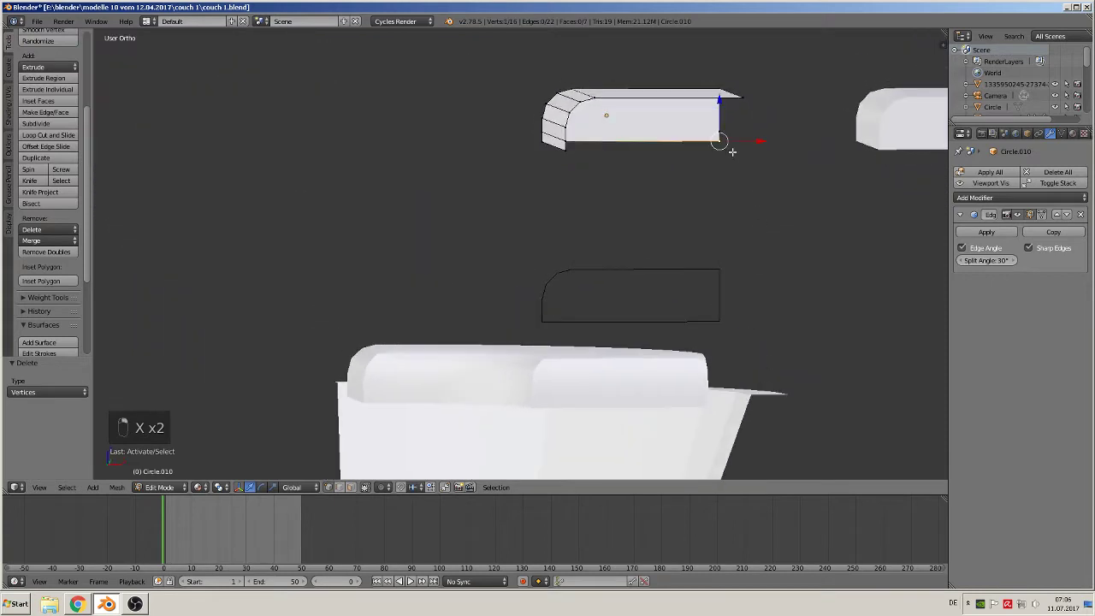
{"action": "key", "text": "x"}
{"action": "left_click", "coordinate": [733, 143]}
{"action": "right_click", "coordinate": [722, 130]}
{"action": "key", "text": "x"}
{"action": "left_click", "coordinate": [721, 130]}
- Extrude the near end's open edge loop inward at a scale of about 0.36 and flatten the new edge to 0 along Z
{"action": "middle_click_drag", "start_coordinate": [721, 129], "coordinate": [787, 261]}
{"action": "right_click", "coordinate": [694, 154], "text": "alt"}
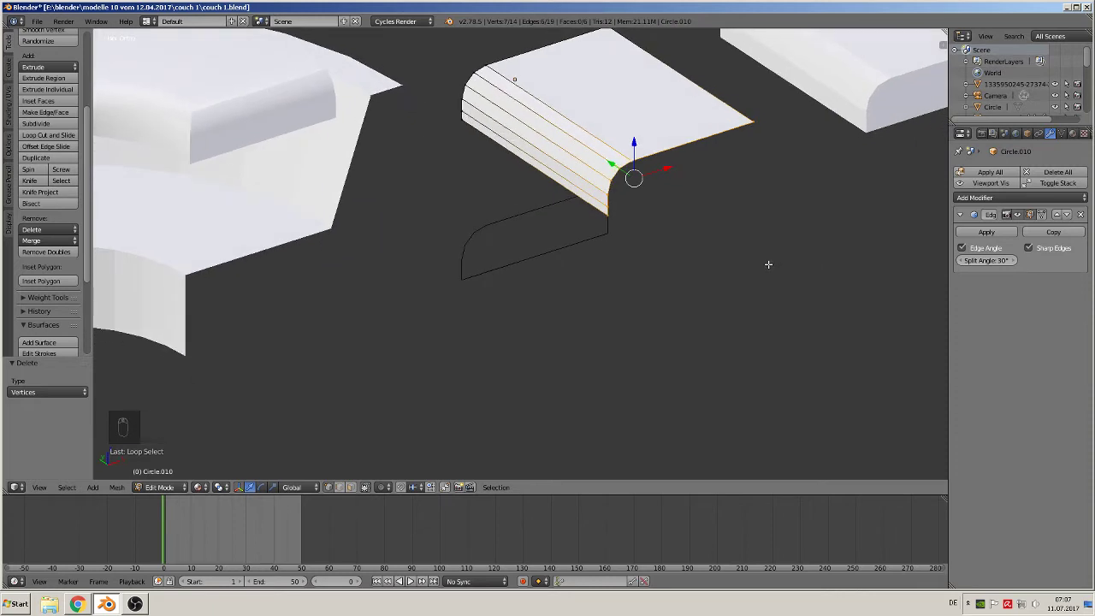
{"action": "key", "text": "e"}
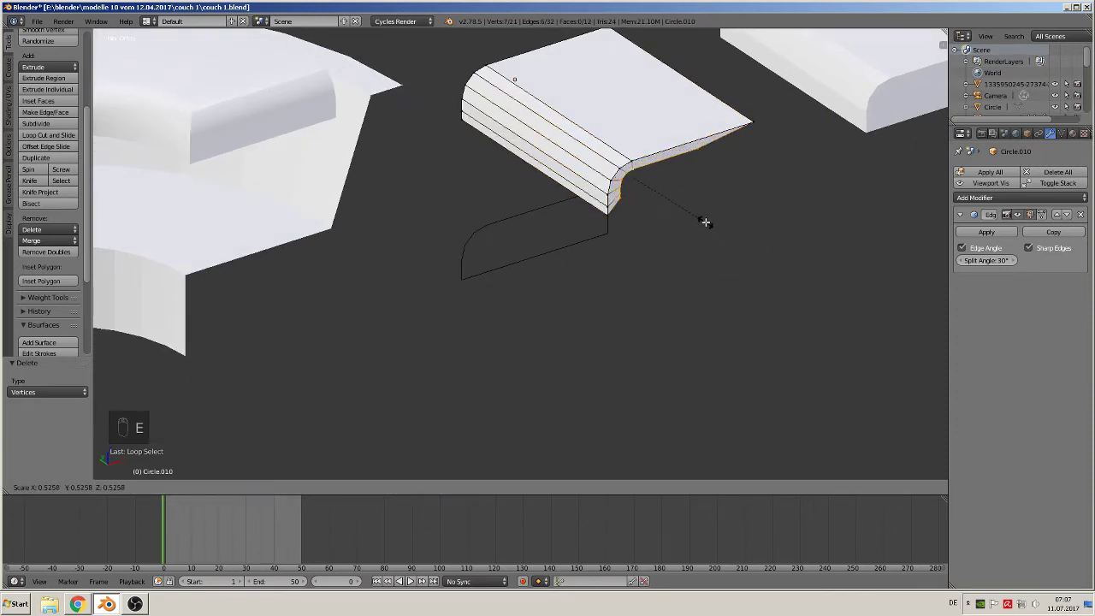
{"action": "left_click", "coordinate": [687, 225]}
{"action": "middle_click_drag", "start_coordinate": [687, 225], "coordinate": [639, 192]}
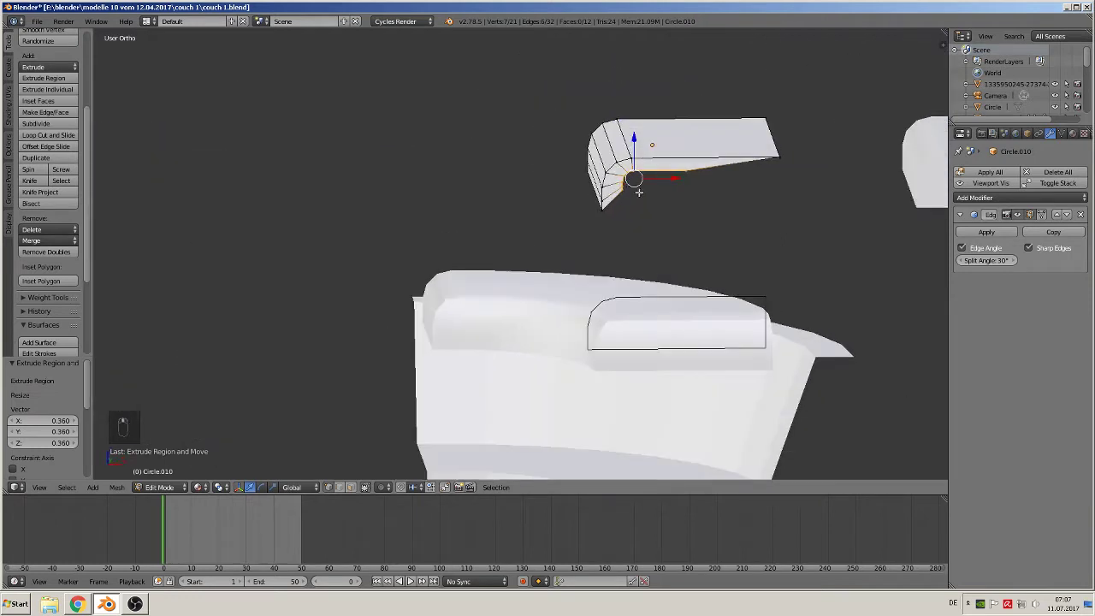
{"action": "key", "text": "s"}
{"action": "key", "text": "z"}
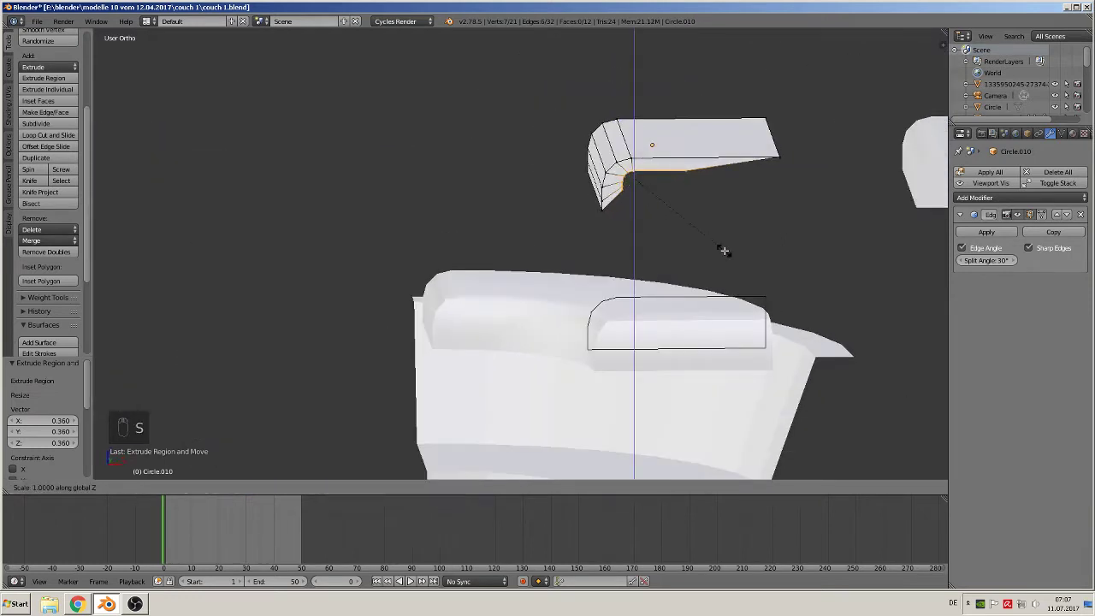
{"action": "key", "text": "0"}
{"action": "key", "text": "Return"}
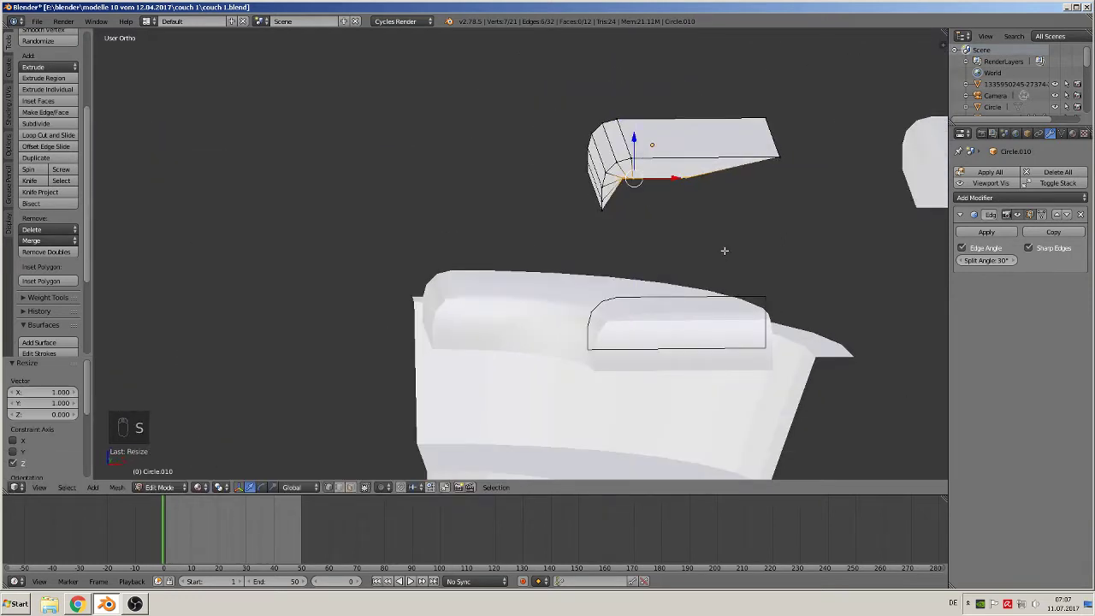
- Lower the flattened edge to the cushion's base and move its end vertex about 0.93 units along X to square the corner
{"action": "key", "text": "KP_3"}
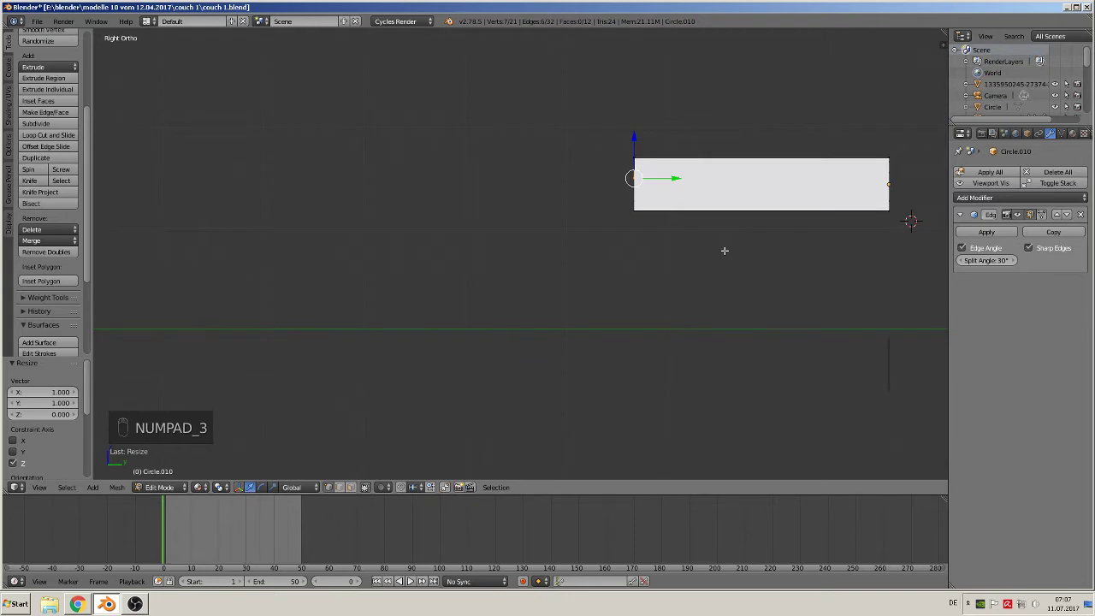
{"action": "key", "text": "KP_1"}
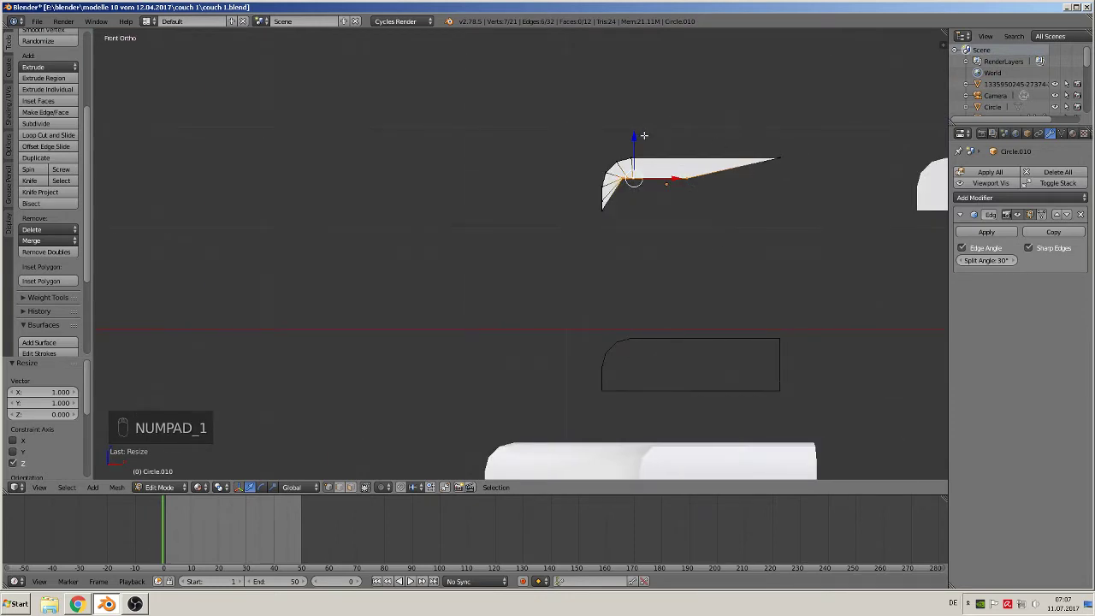
{"action": "left_click_drag", "start_coordinate": [640, 140], "coordinate": [644, 172]}
{"action": "left_click_drag", "start_coordinate": [695, 213], "coordinate": [808, 216]}
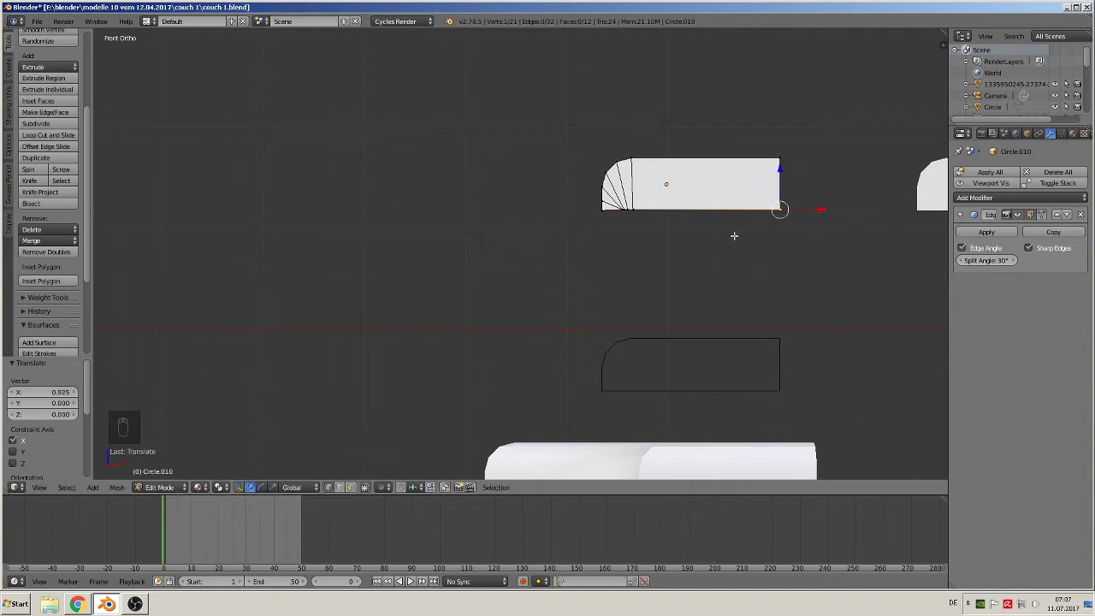
- Extrude the edge loop at the cushion's open far end inward at a scale of about 0.4
{"action": "middle_click_drag", "start_coordinate": [734, 236], "coordinate": [796, 265]}
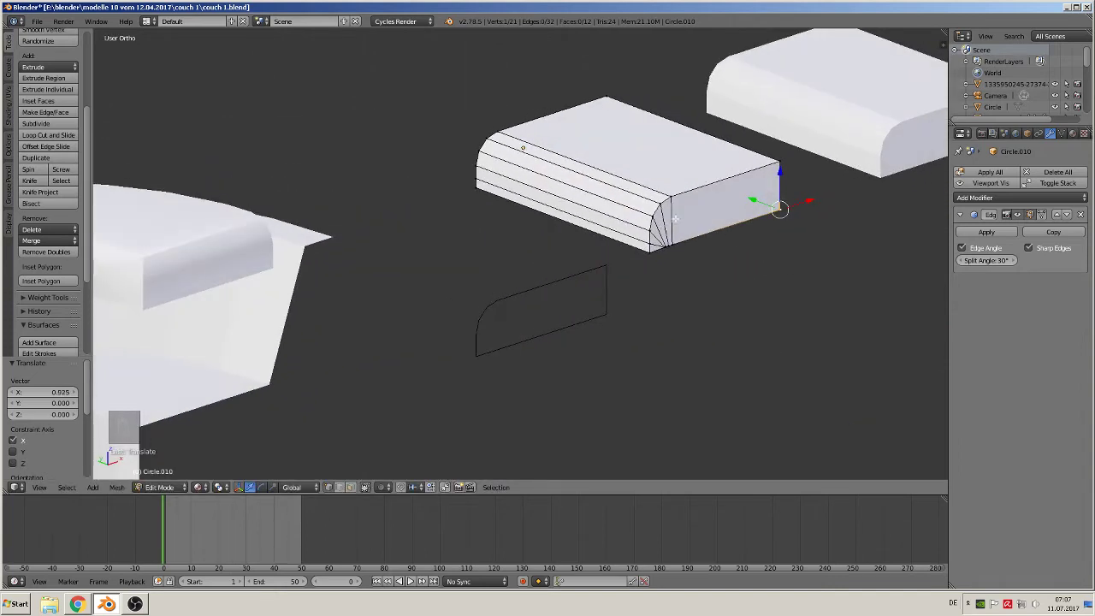
{"action": "middle_click_drag", "start_coordinate": [682, 270], "coordinate": [751, 267]}
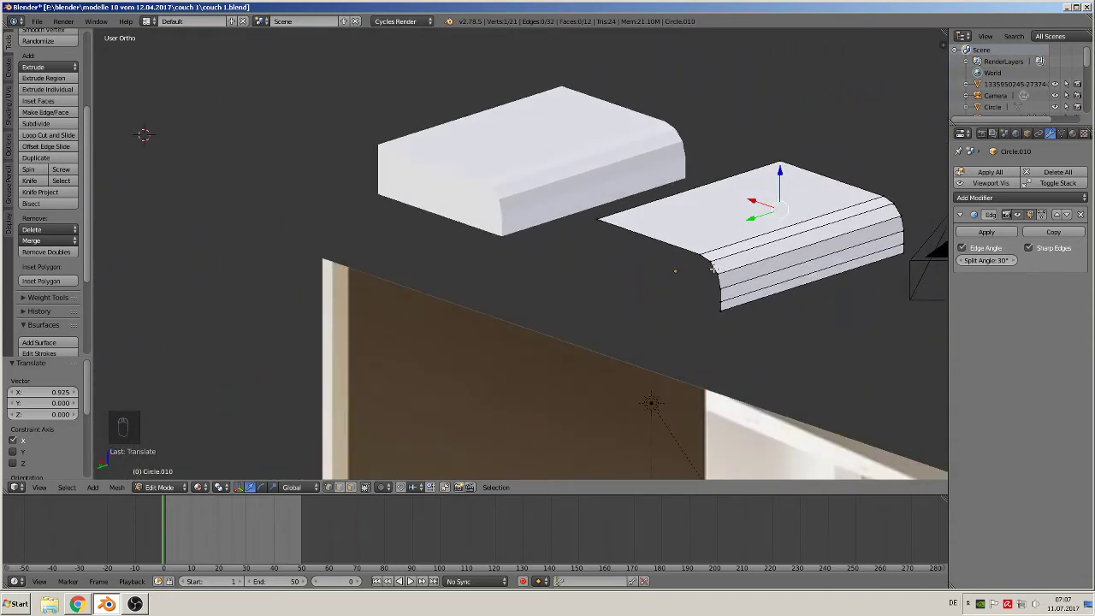
{"action": "right_click", "coordinate": [713, 268], "text": "alt"}
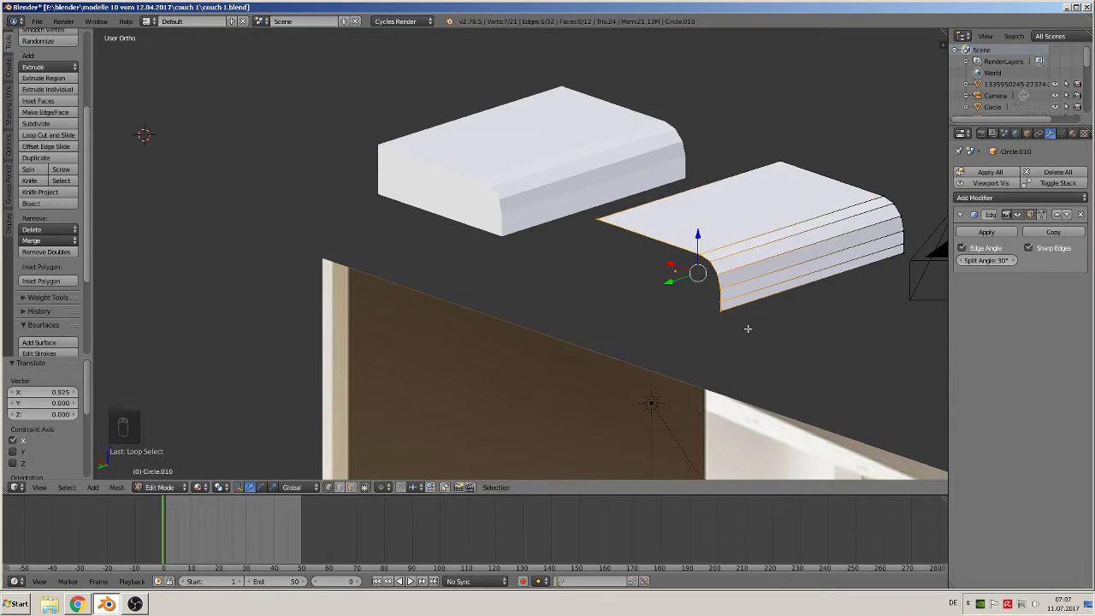
{"action": "key", "text": "e"}
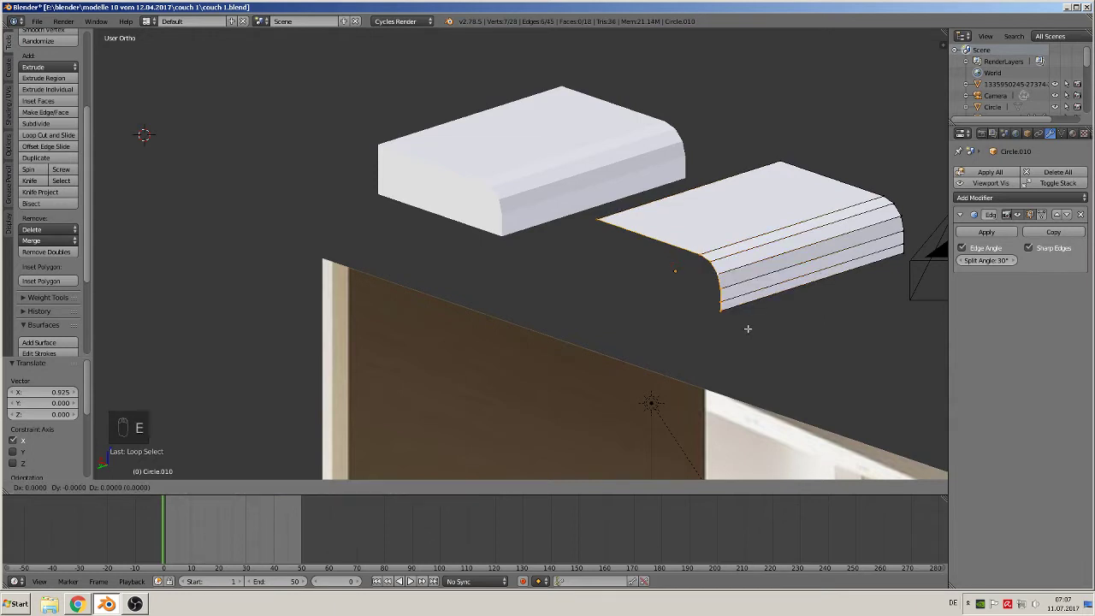
{"action": "key", "text": "s"}
{"action": "left_click", "coordinate": [710, 295]}
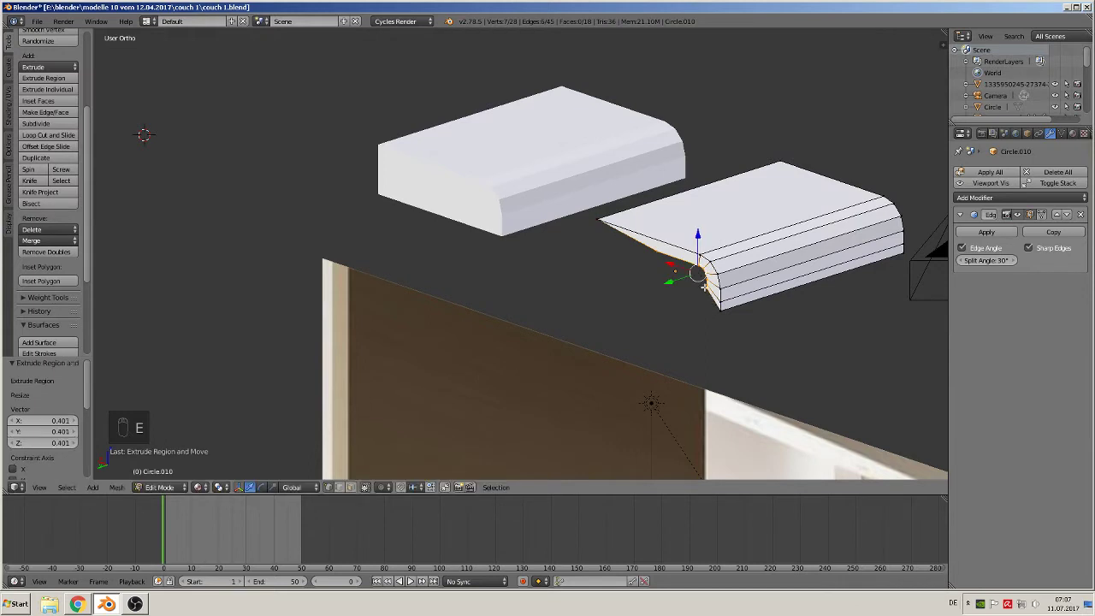
- Lower the far end's extruded edge about 0.22 units, flatten it to 0 along Z, and lower it another 0.09 units to the base
{"action": "middle_click_drag", "start_coordinate": [705, 277], "coordinate": [694, 234]}
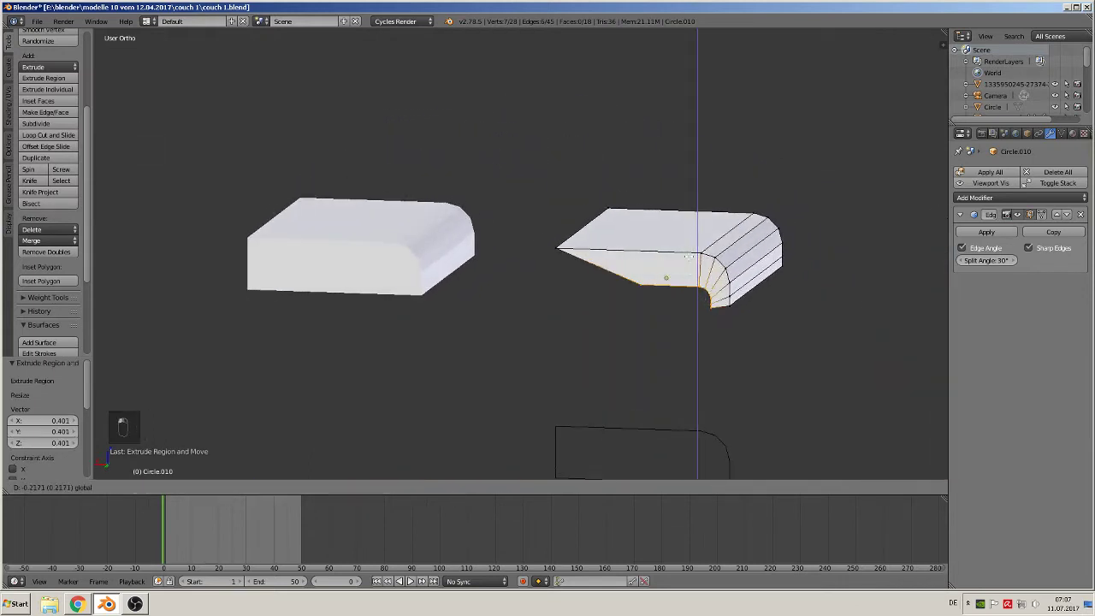
{"action": "left_click", "coordinate": [852, 341]}
{"action": "key", "text": "s"}
{"action": "key", "text": "z"}
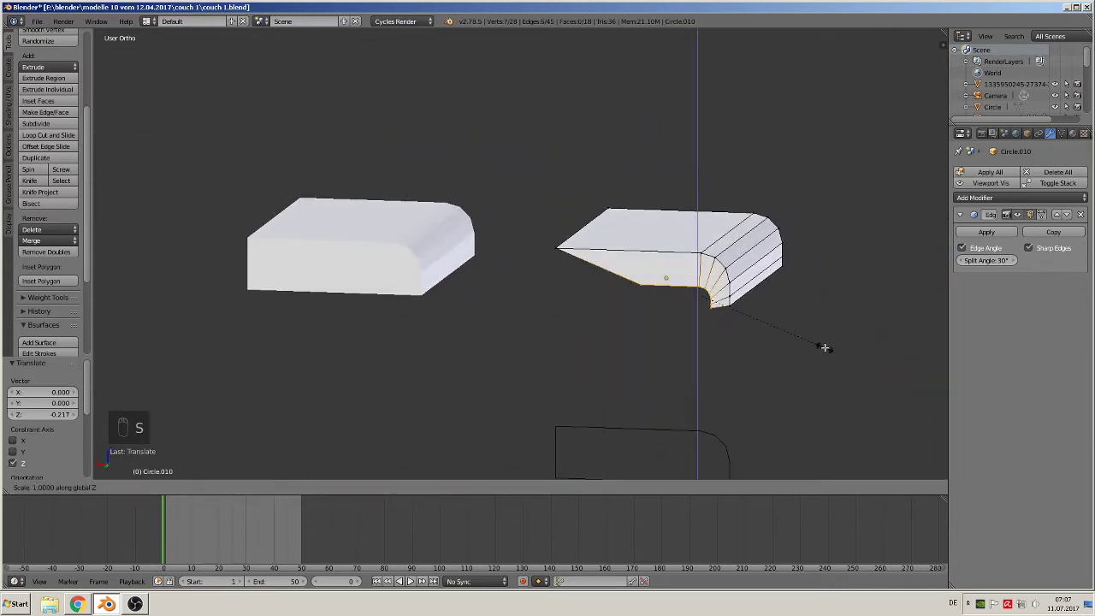
{"action": "key", "text": "0"}
{"action": "left_click", "coordinate": [821, 345]}
{"action": "key", "text": "g"}
{"action": "key", "text": "z"}
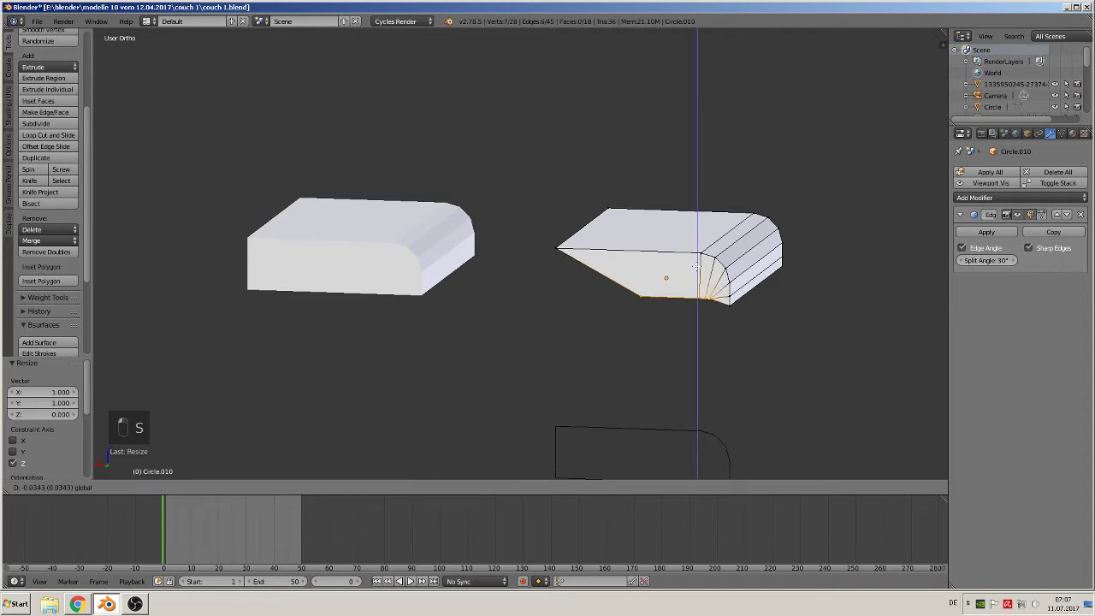
{"action": "left_click", "coordinate": [695, 272]}
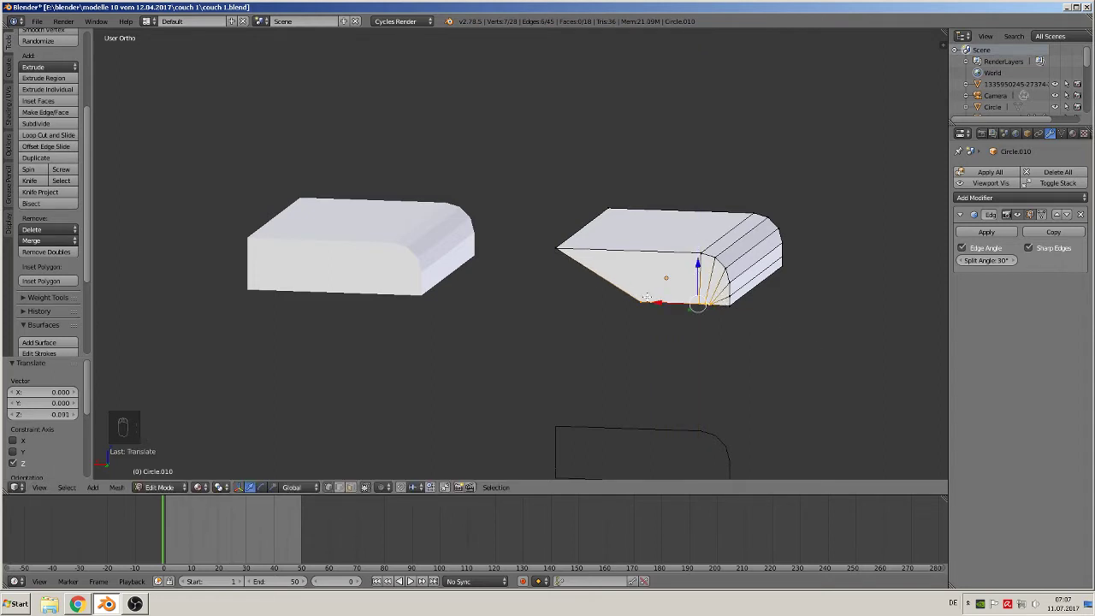
- Move the flattened far edge's end vertex about 0.86 units along X to square the end face's corner
{"action": "right_click", "coordinate": [642, 301]}
{"action": "key", "text": "g"}
{"action": "key", "text": "x"}
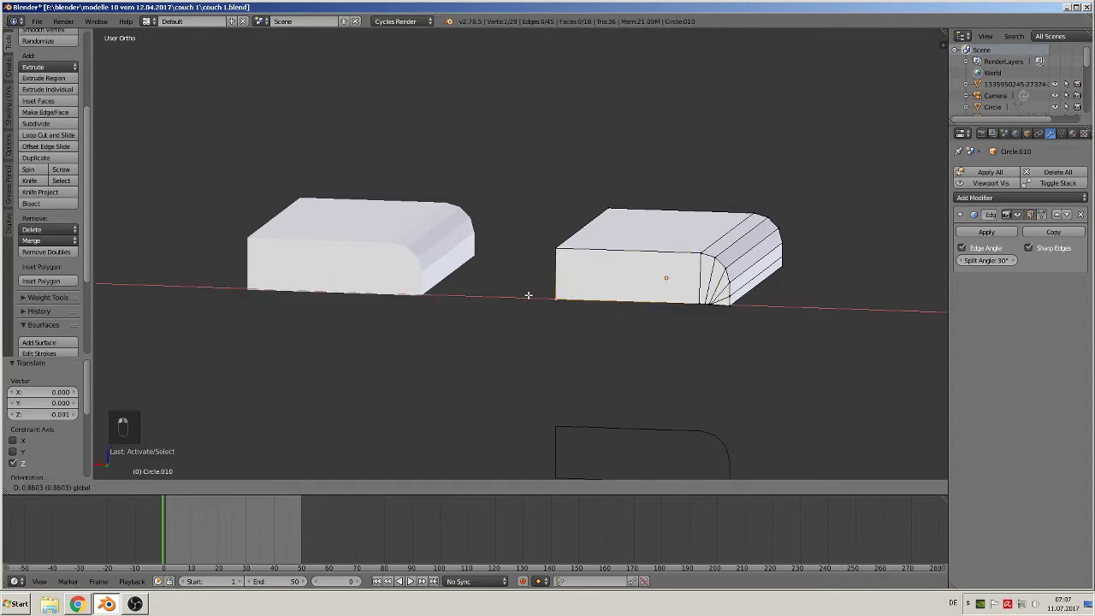
{"action": "left_click", "coordinate": [530, 295]}
- Flatten all of the cushion's bottom vertices to one level by scaling them to 0 along Z, and return to Object Mode
{"action": "middle_click_drag", "start_coordinate": [530, 295], "coordinate": [692, 292]}
{"action": "key", "text": "a"}
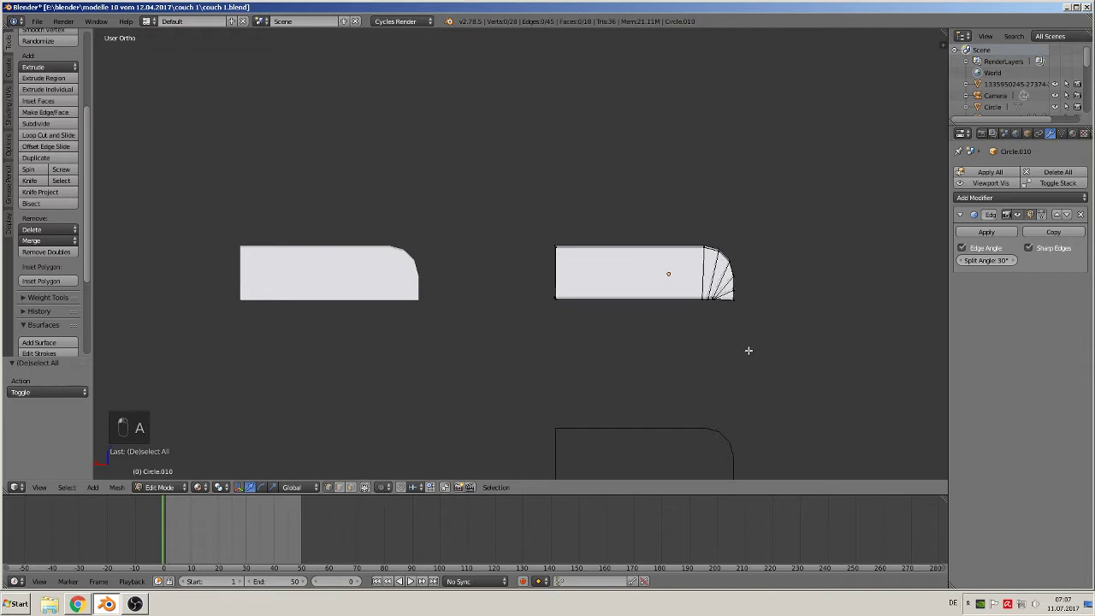
{"action": "key", "text": "b"}
{"action": "left_click_drag", "start_coordinate": [762, 325], "coordinate": [541, 297]}
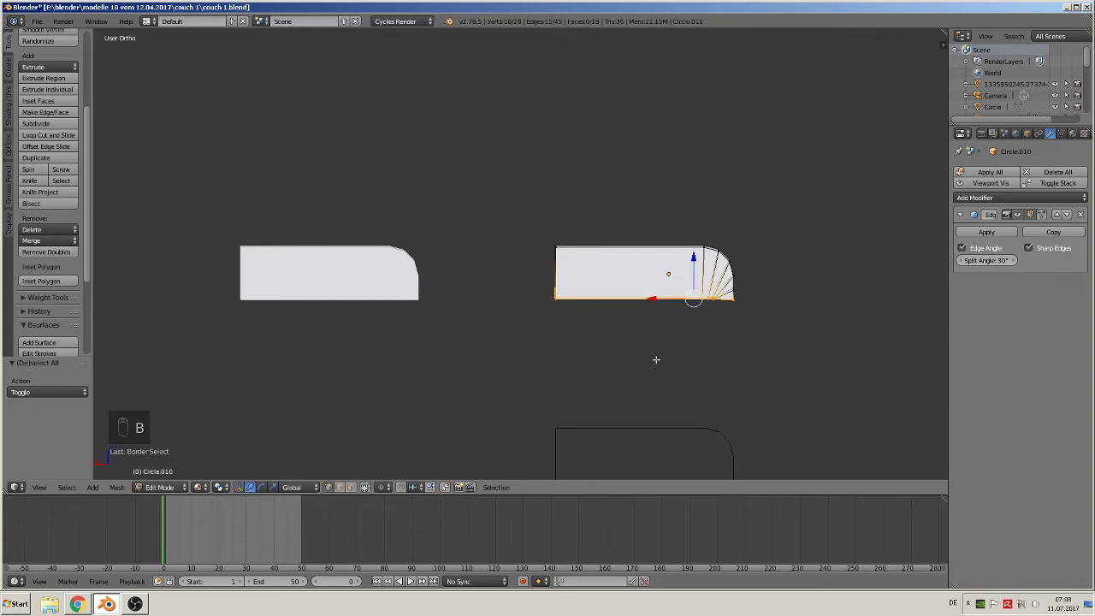
{"action": "key", "text": "s"}
{"action": "key", "text": "z"}
{"action": "key", "text": "0"}
{"action": "left_click", "coordinate": [655, 359]}
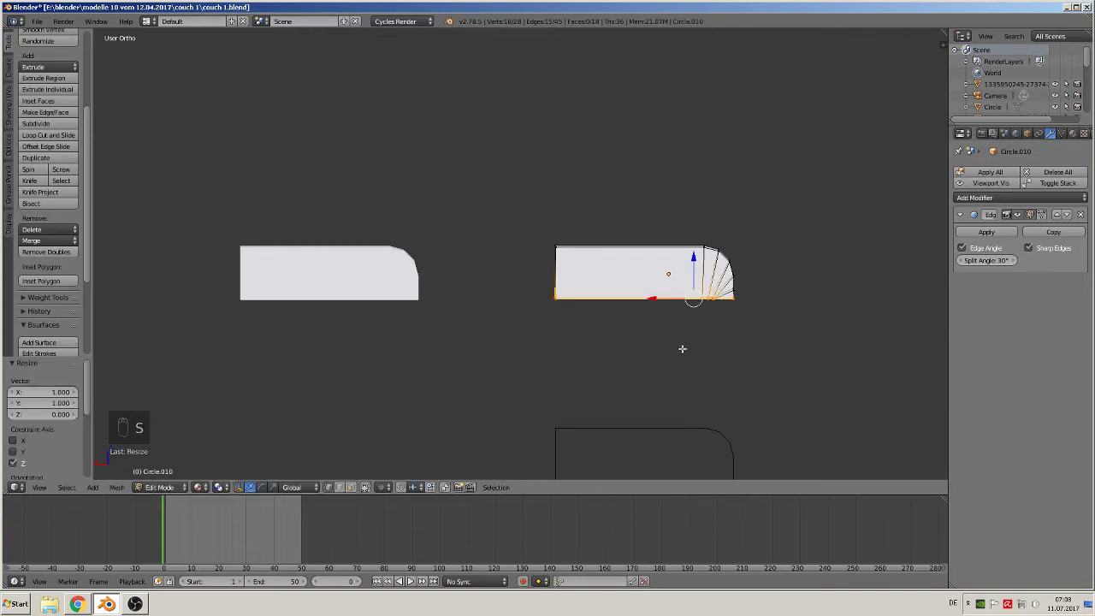
{"action": "middle_click_drag", "start_coordinate": [682, 349], "coordinate": [601, 329]}
{"action": "key", "text": "Tab"}
- Move the profile outline object to layer 2 and the spare cushion copy to layer 3
{"action": "scroll", "coordinate": [673, 341], "scroll_direction": "down", "scroll_amount": 4}
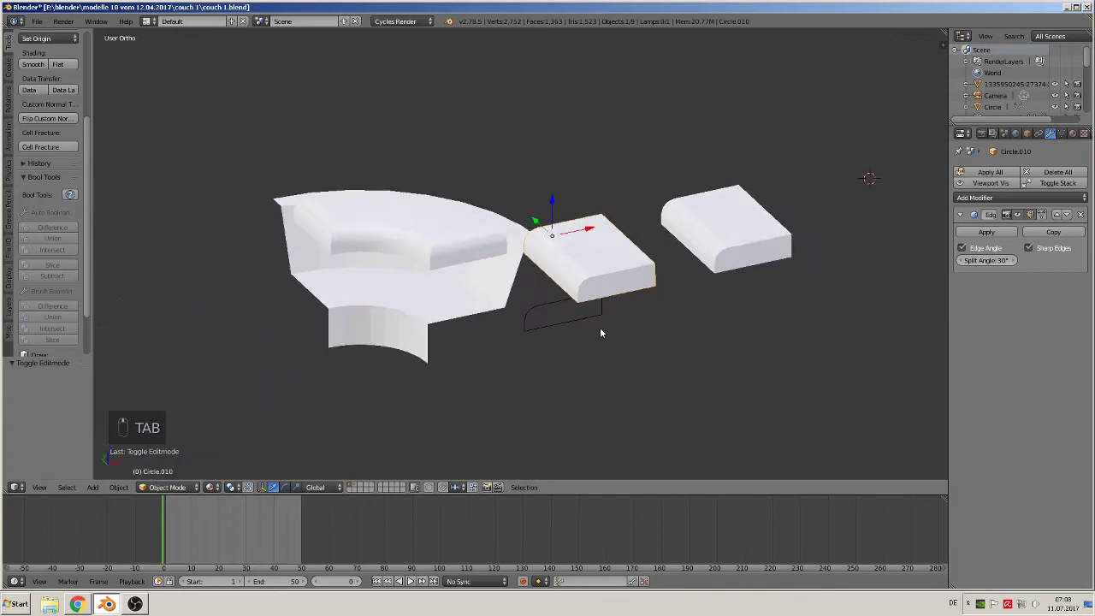
{"action": "right_click", "coordinate": [552, 312]}
{"action": "key", "text": "m"}
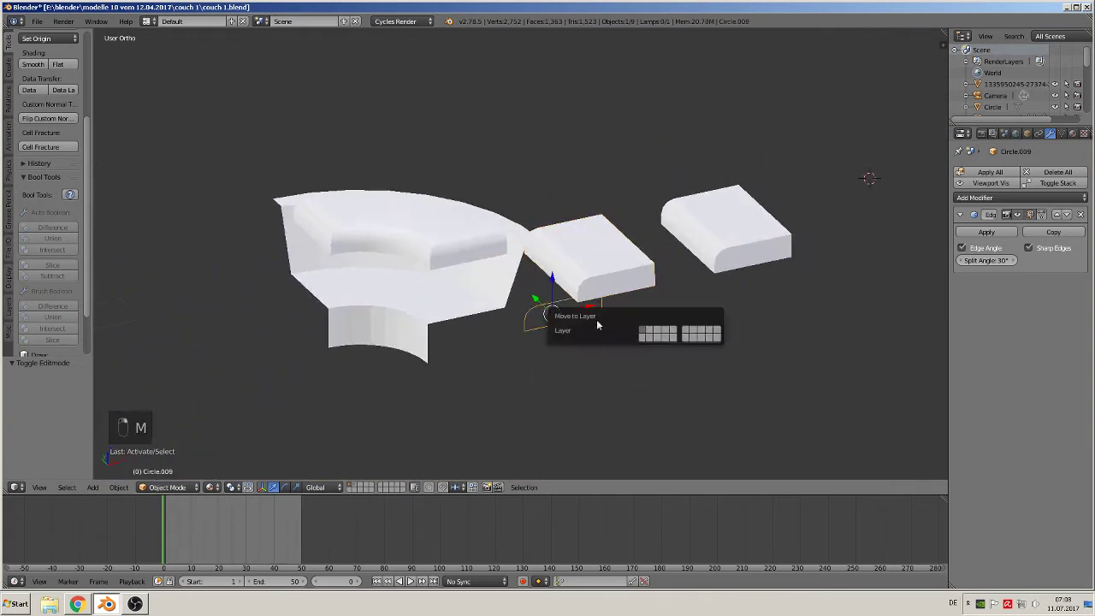
{"action": "left_click", "coordinate": [644, 338]}
{"action": "right_click", "coordinate": [752, 240]}
{"action": "key", "text": "m"}
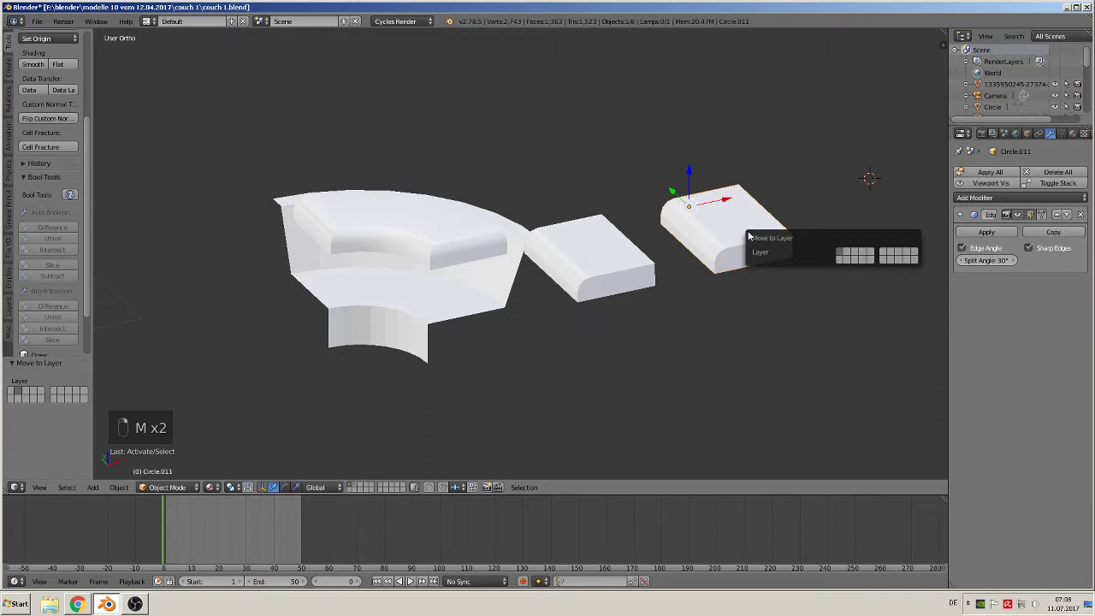
{"action": "left_click", "coordinate": [859, 255]}
- Duplicate the rebuilt cushion, place the copy about 3.34 units away along X, and save the file
{"action": "right_click", "coordinate": [591, 284]}
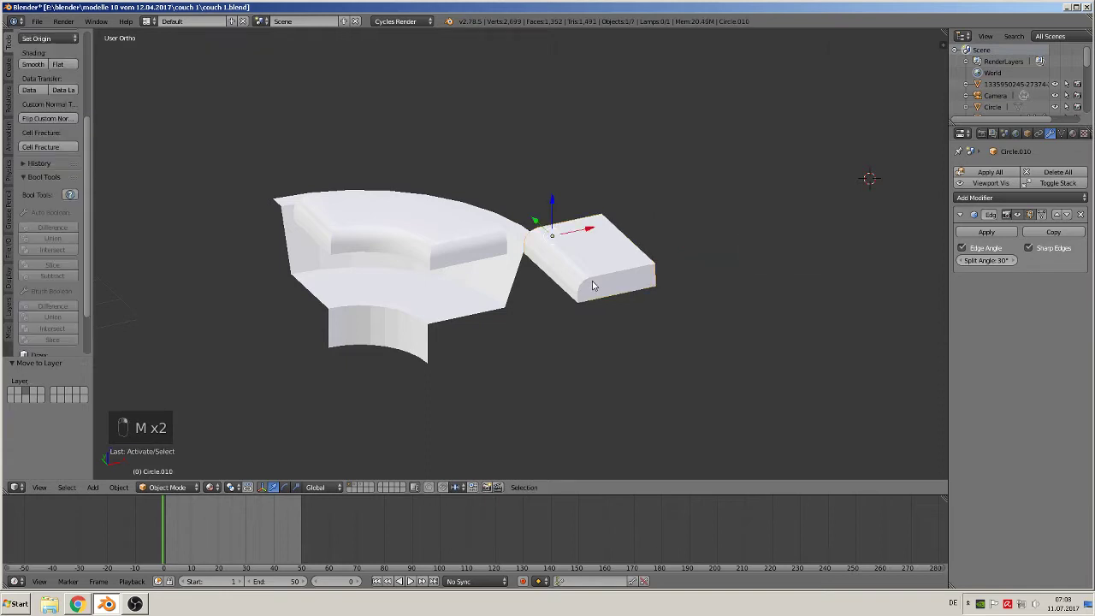
{"action": "key", "text": "shift+d"}
{"action": "key", "text": "x"}
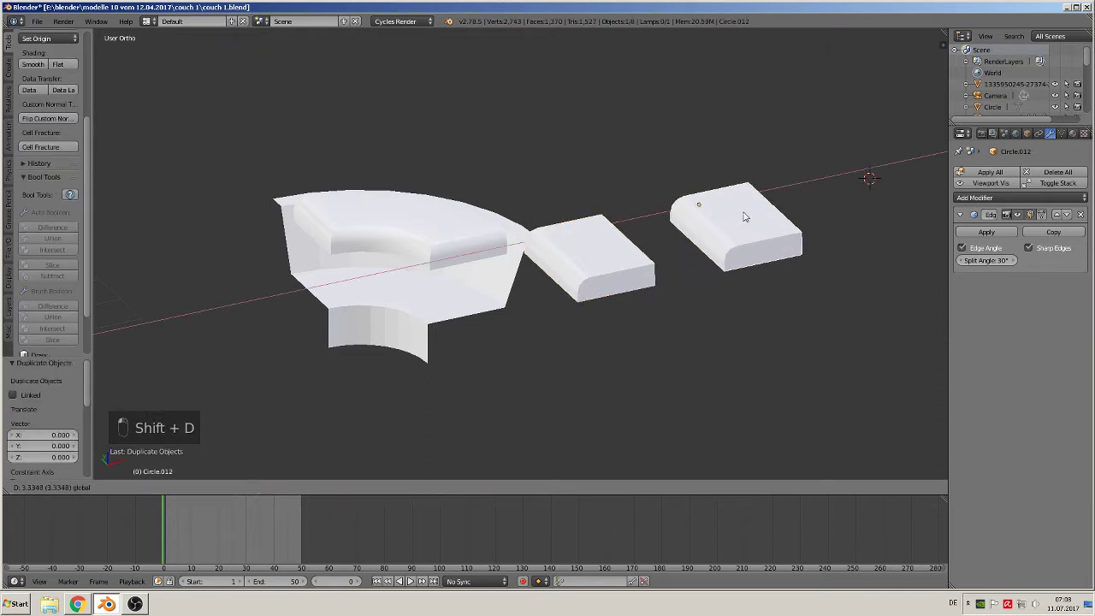
{"action": "left_click", "coordinate": [744, 217]}
{"action": "left_click", "coordinate": [36, 20]}
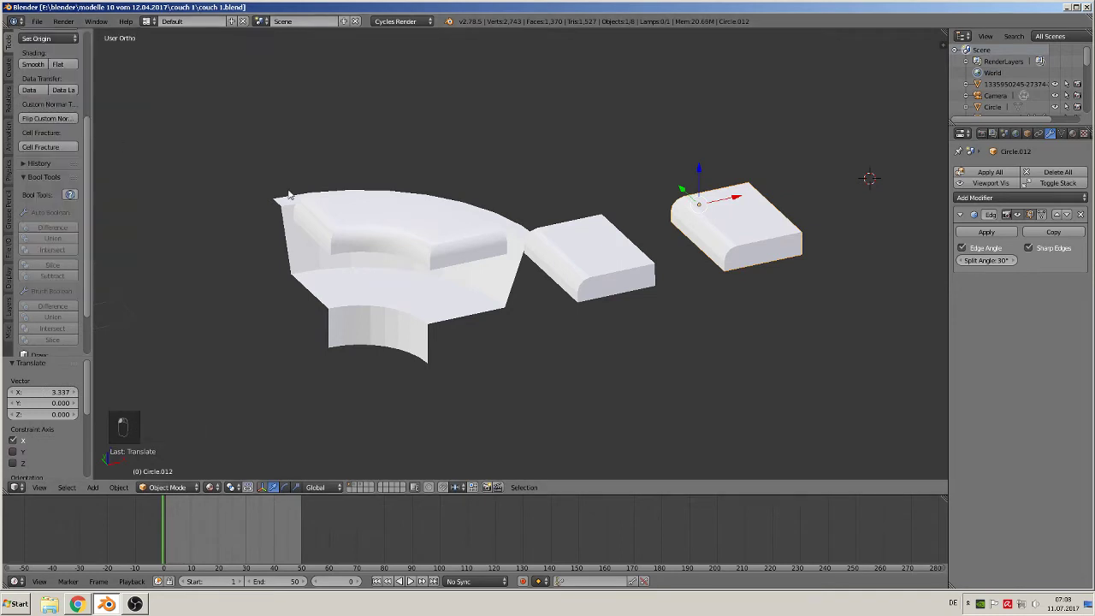
- Bevel the edge loop around the middle cushion's near end face with 3 segments and an offset of about 0.128
{"action": "right_click", "coordinate": [638, 261]}
{"action": "key", "text": "Tab"}
{"action": "scroll", "coordinate": [633, 304], "scroll_direction": "up", "scroll_amount": 5}
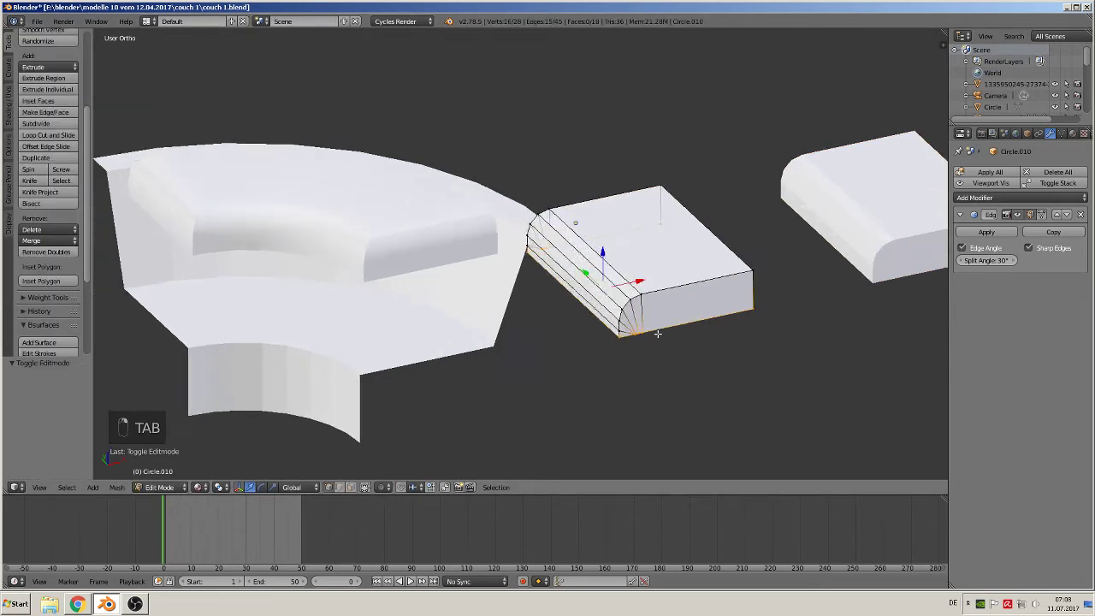
{"action": "middle_click_drag", "start_coordinate": [725, 381], "coordinate": [648, 356], "text": "shift"}
{"action": "right_click", "coordinate": [581, 295], "text": "alt"}
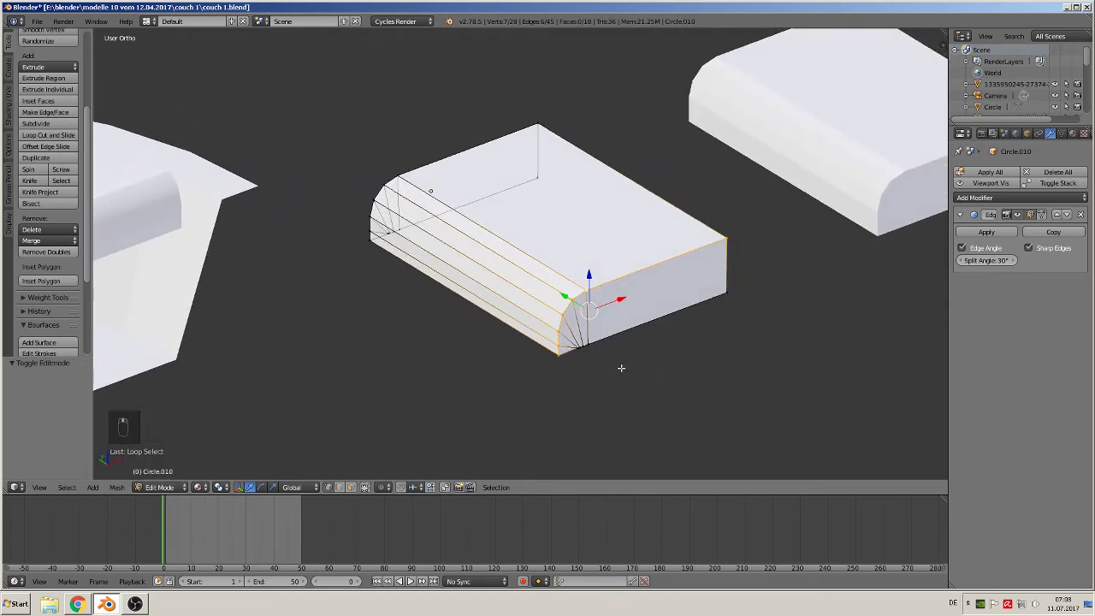
{"action": "key", "text": "ctrl+b"}
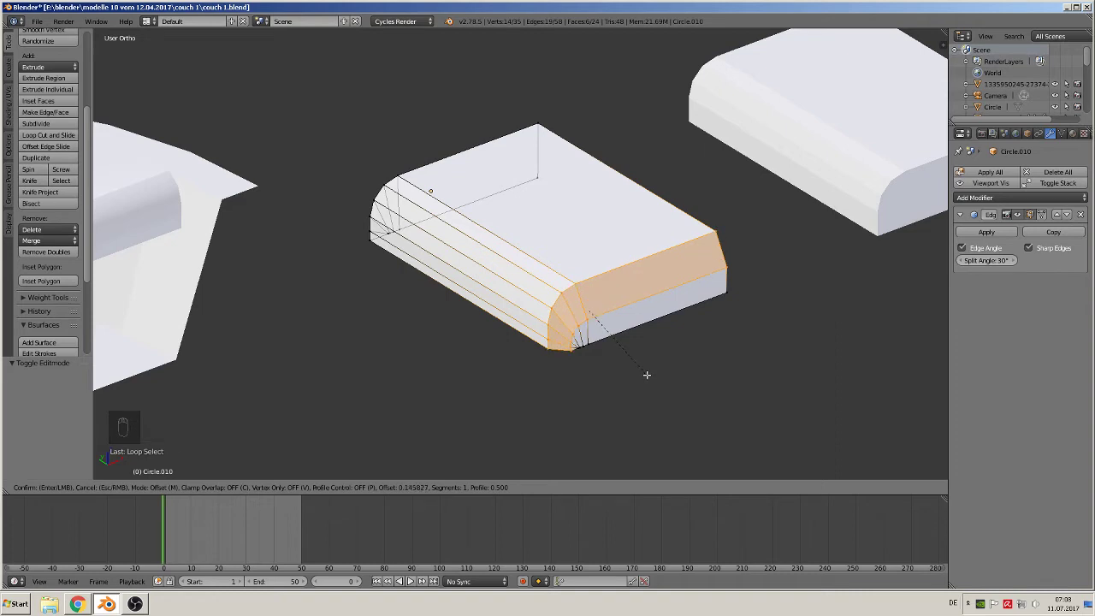
{"action": "scroll", "coordinate": [647, 374], "scroll_direction": "up", "scroll_amount": 2}
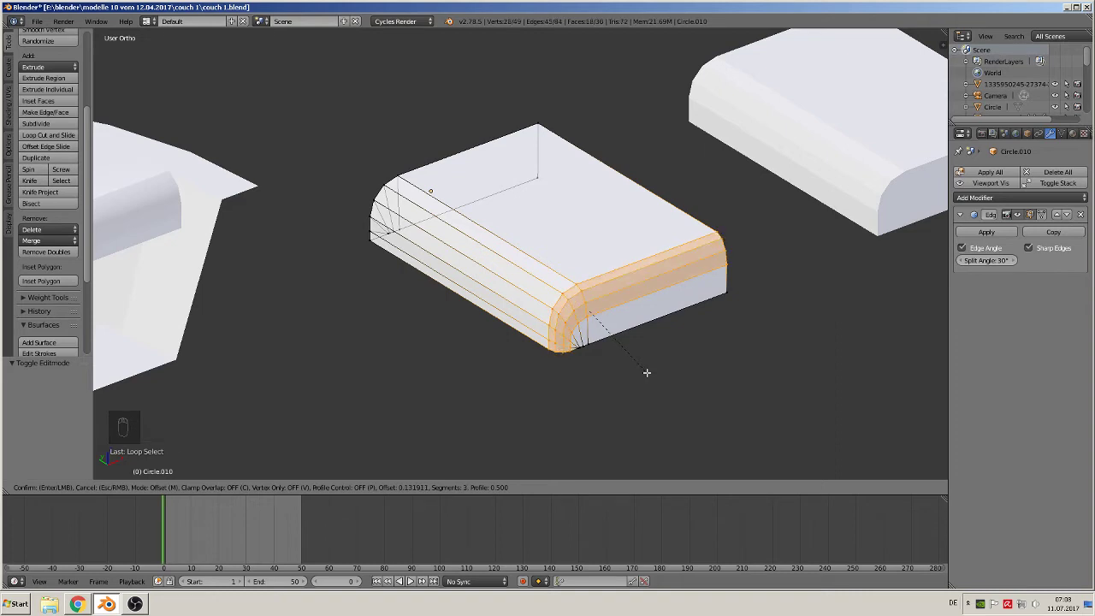
{"action": "left_click", "coordinate": [647, 373]}
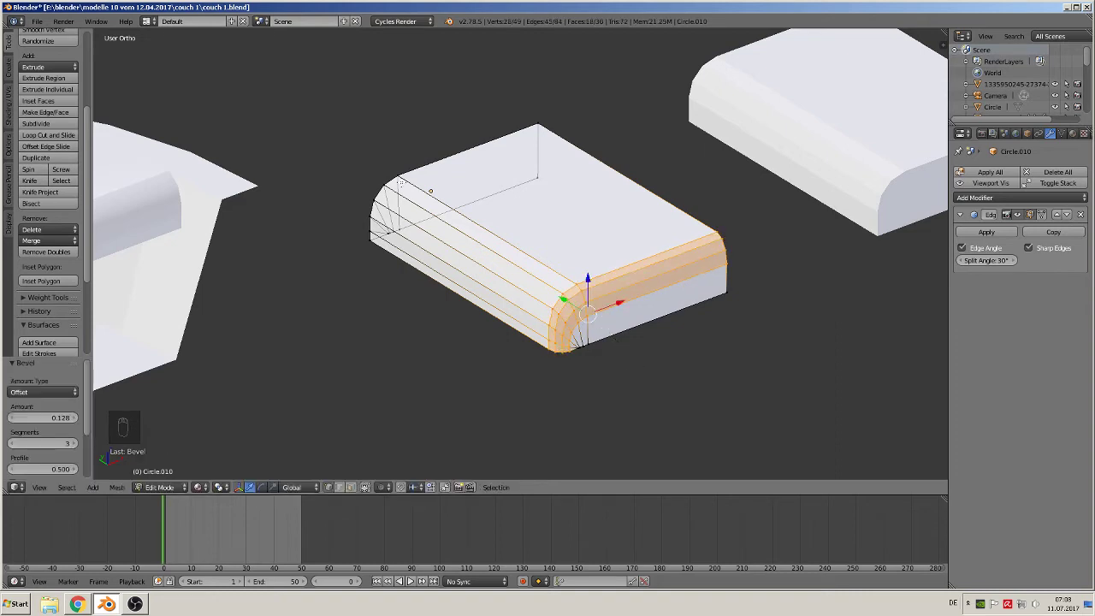
- Bevel the edge loop around the cushion's opposite end face with 4 segments and an offset of about 0.126
{"action": "right_click", "coordinate": [430, 166], "text": "alt"}
{"action": "middle_click_drag", "start_coordinate": [478, 272], "coordinate": [540, 289]}
{"action": "key", "text": "ctrl+b"}
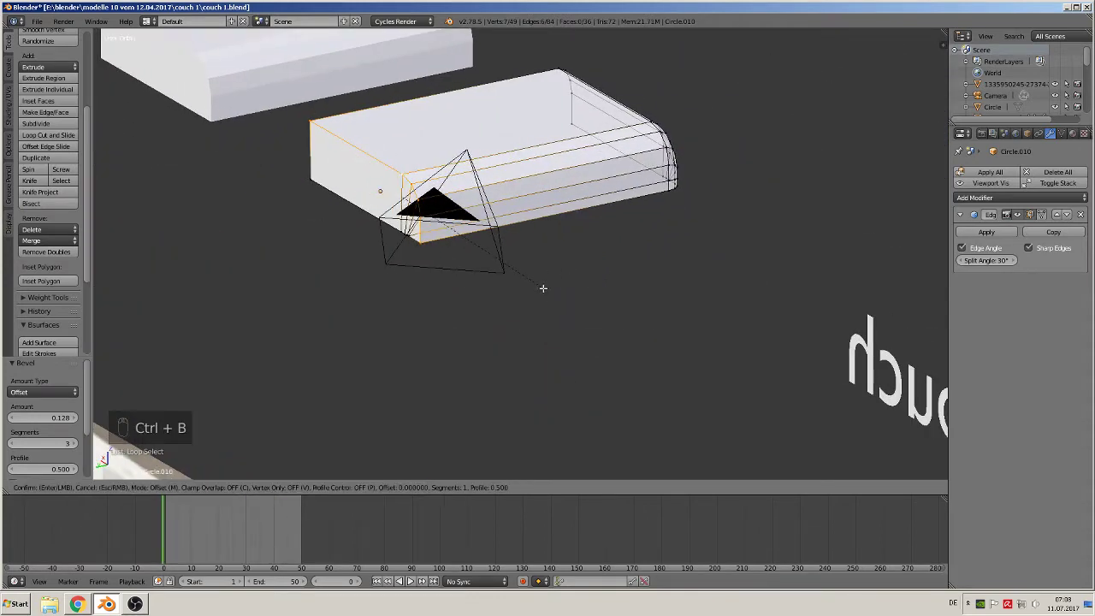
{"action": "scroll", "coordinate": [555, 301], "scroll_direction": "up", "scroll_amount": 2}
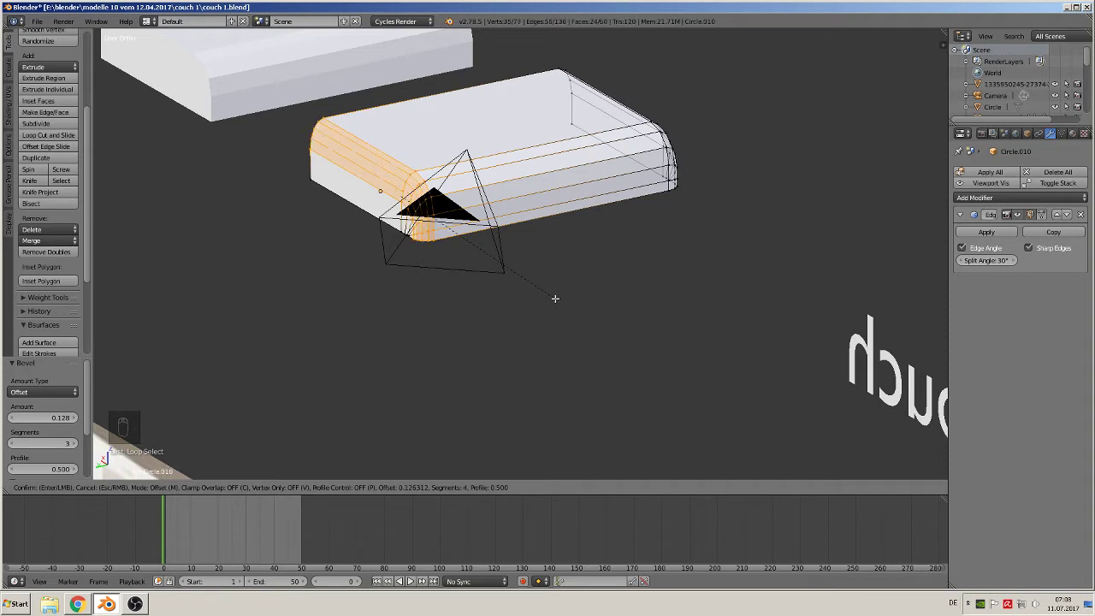
{"action": "scroll", "coordinate": [555, 298], "scroll_direction": "up", "scroll_amount": 1}
{"action": "left_click", "coordinate": [555, 298]}
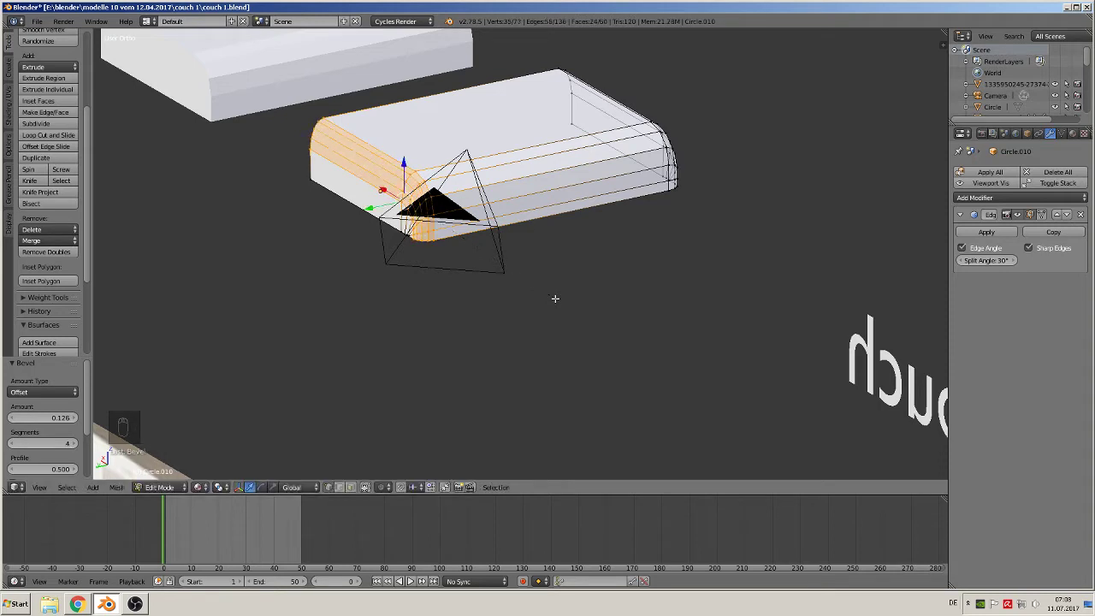
- Apply smooth shading to the bevelled cushion in Object Mode and check its mesh
{"action": "middle_click_drag", "start_coordinate": [555, 299], "coordinate": [470, 316]}
{"action": "key", "text": "Tab"}
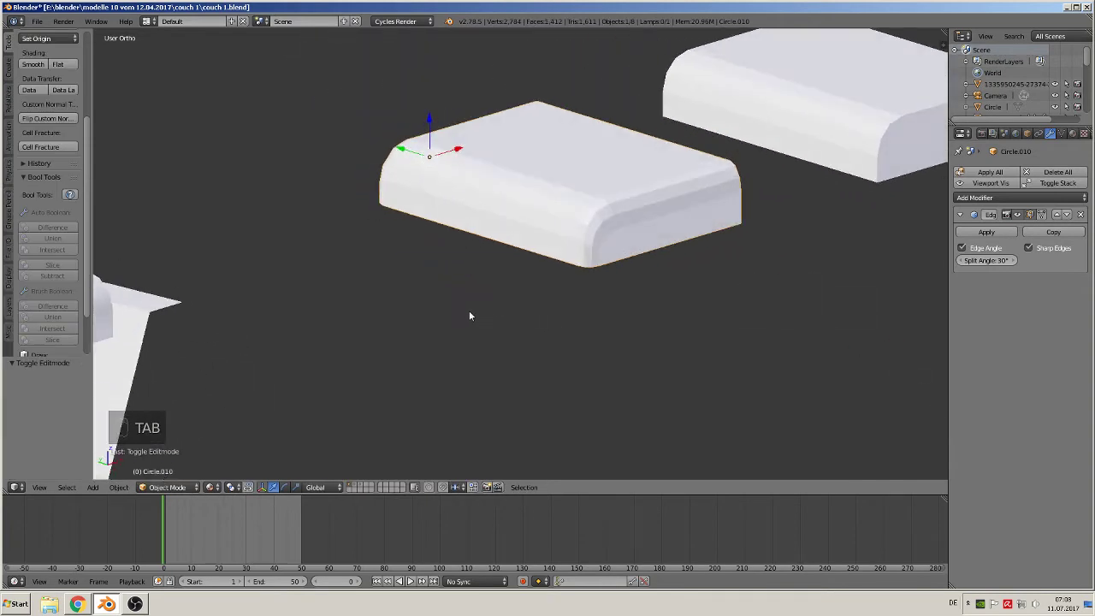
{"action": "left_click", "coordinate": [34, 65]}
{"action": "middle_click_drag", "start_coordinate": [228, 159], "coordinate": [424, 272]}
{"action": "left_click", "coordinate": [1021, 205]}
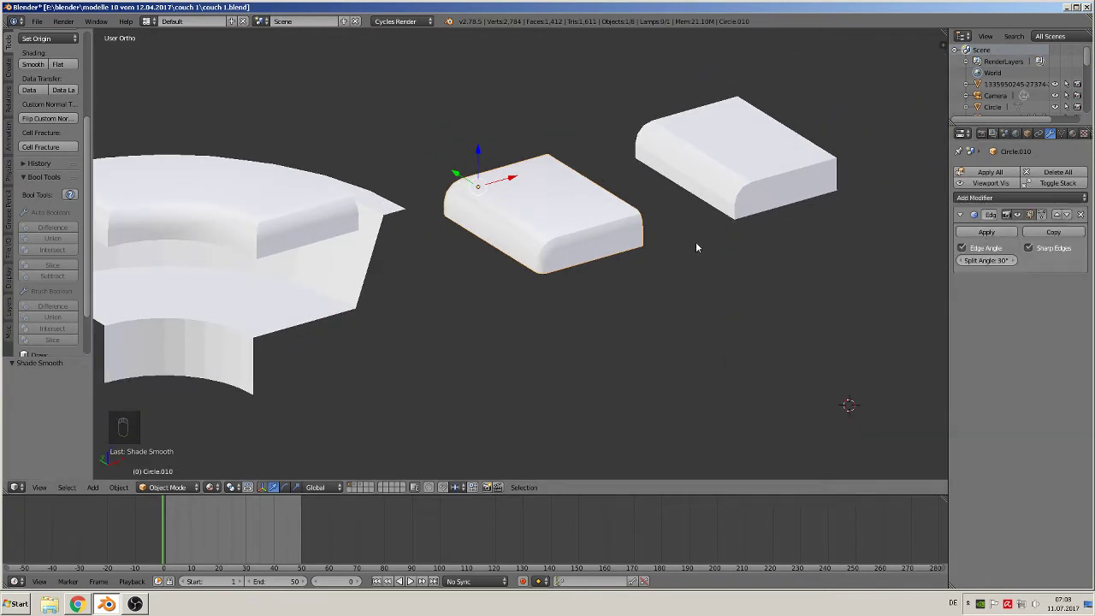
{"action": "middle_click_drag", "start_coordinate": [654, 272], "coordinate": [633, 264]}
{"action": "key", "text": "Tab"}
{"action": "scroll", "coordinate": [601, 267], "scroll_direction": "up", "scroll_amount": 1}
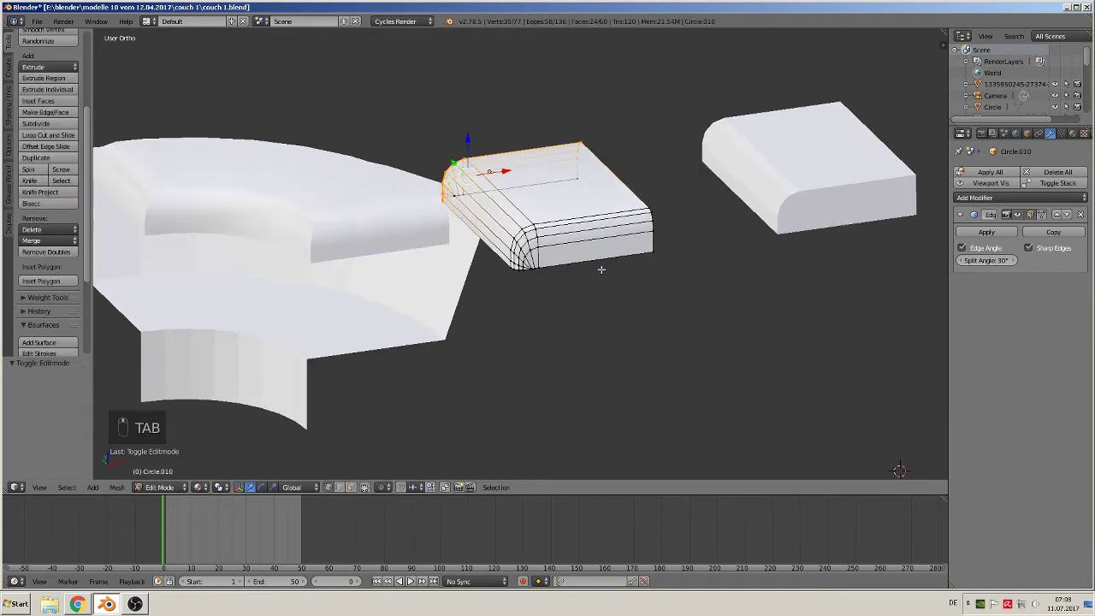
{"action": "key", "text": "Tab"}
{"action": "scroll", "coordinate": [610, 273], "scroll_direction": "down", "scroll_amount": 1}
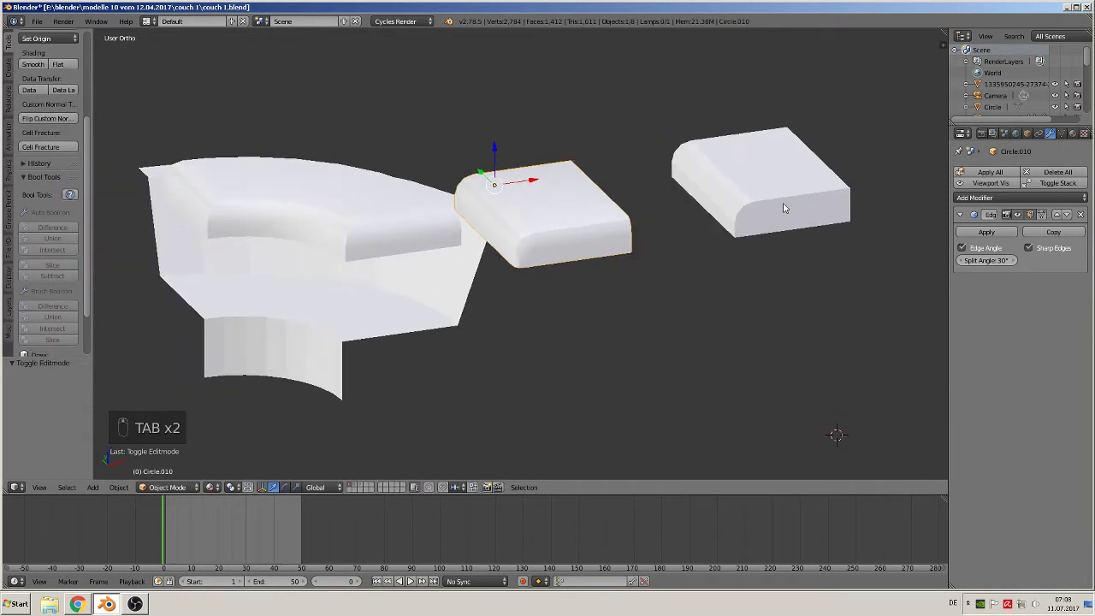
- Move the spare unbevelled cushion copy to layer 2
{"action": "right_click", "coordinate": [746, 213]}
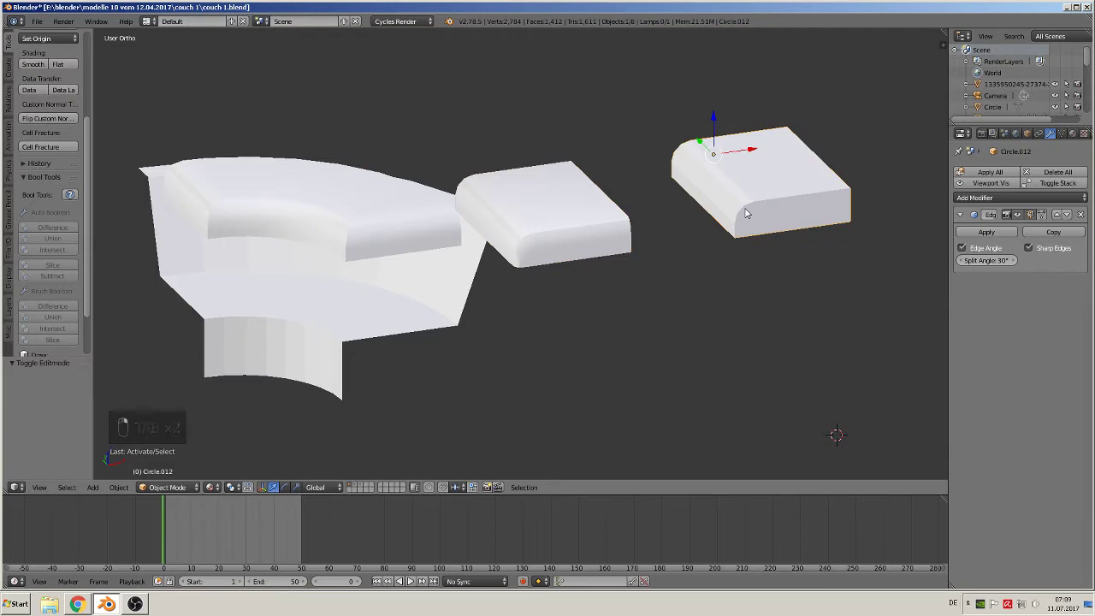
{"action": "key", "text": "m"}
{"action": "left_click", "coordinate": [851, 236]}
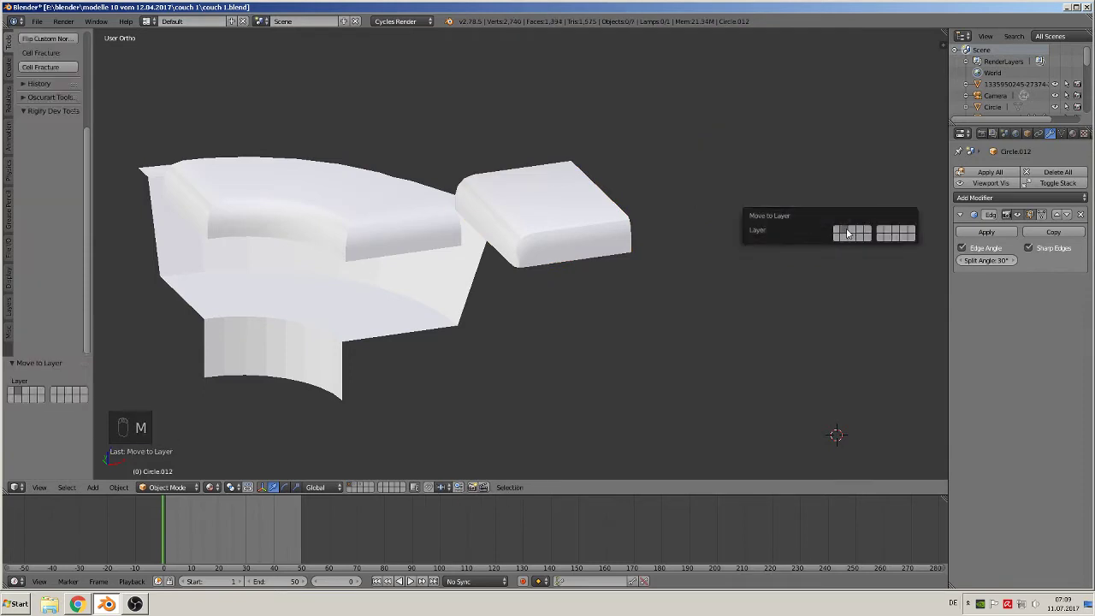
- Select the bevelled cushion and examine how the seat cushions are built up in the reference photo
{"action": "scroll", "coordinate": [578, 293], "scroll_direction": "down", "scroll_amount": 2}
{"action": "middle_click_drag", "start_coordinate": [585, 294], "coordinate": [734, 297]}
{"action": "right_click", "coordinate": [585, 255]}
{"action": "scroll", "coordinate": [528, 306], "scroll_direction": "up", "scroll_amount": 5}
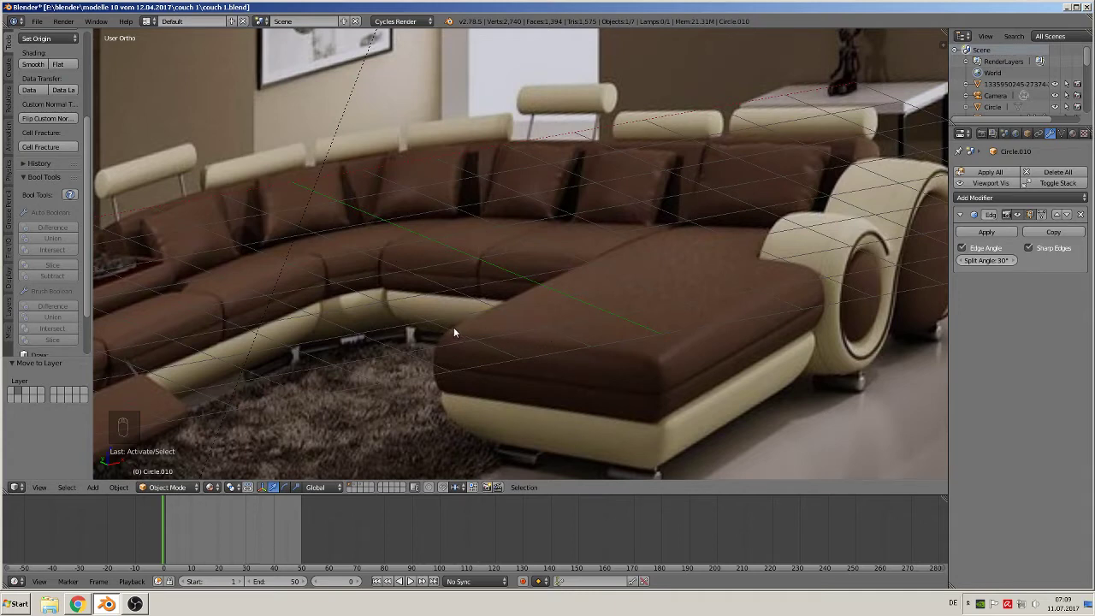
{"action": "scroll", "coordinate": [454, 329], "scroll_direction": "down", "scroll_amount": 5}
{"action": "scroll", "coordinate": [479, 295], "scroll_direction": "up", "scroll_amount": 1}
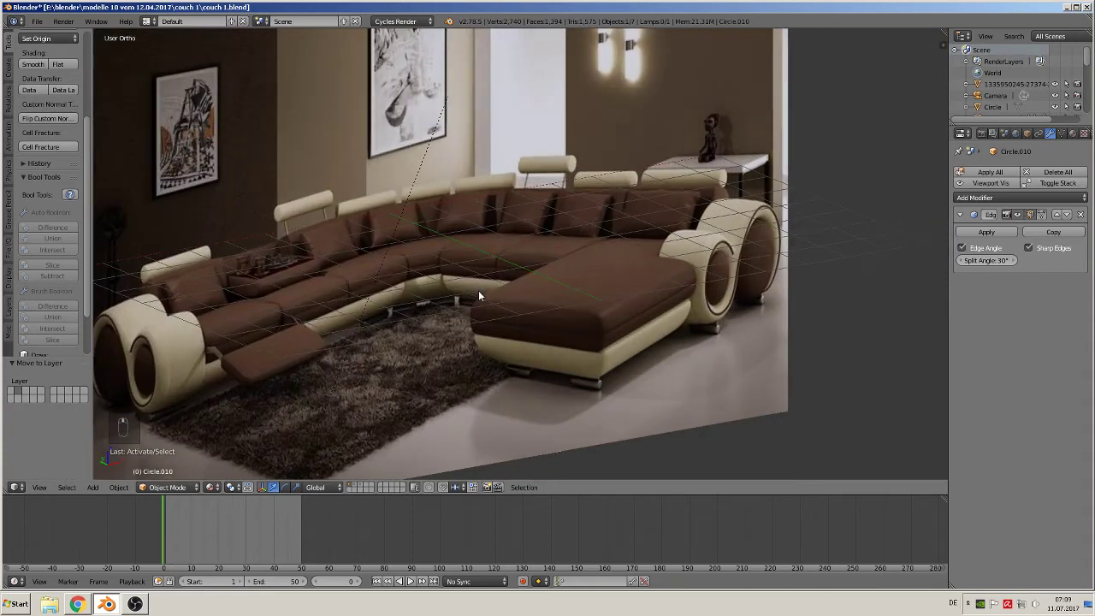
{"action": "middle_click_drag", "start_coordinate": [778, 342], "coordinate": [350, 328], "text": "shift"}
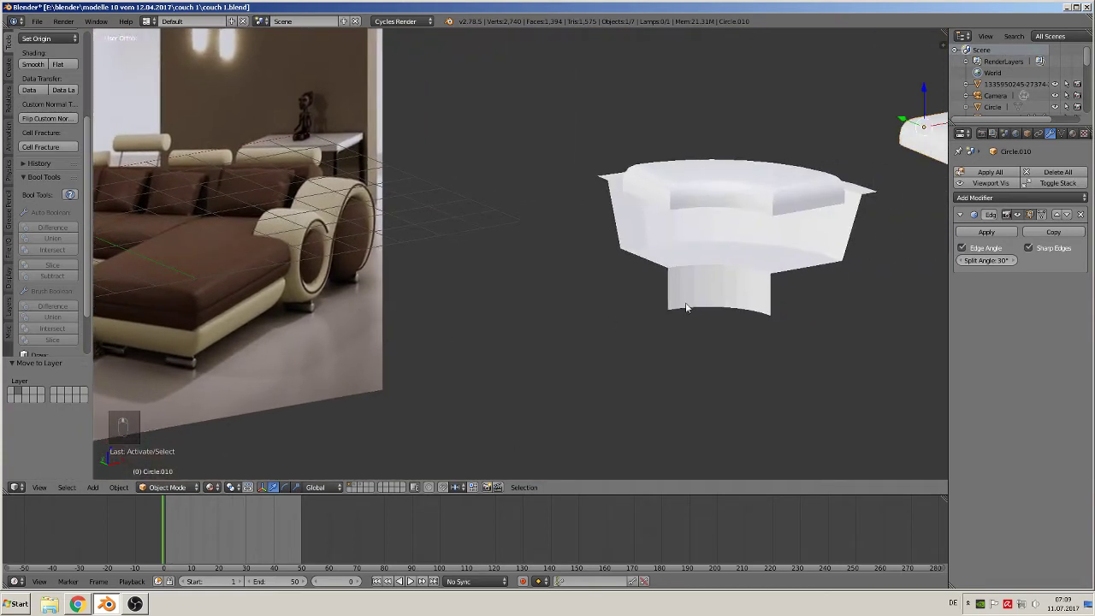
{"action": "middle_click_drag", "start_coordinate": [686, 308], "coordinate": [305, 304], "text": "shift"}
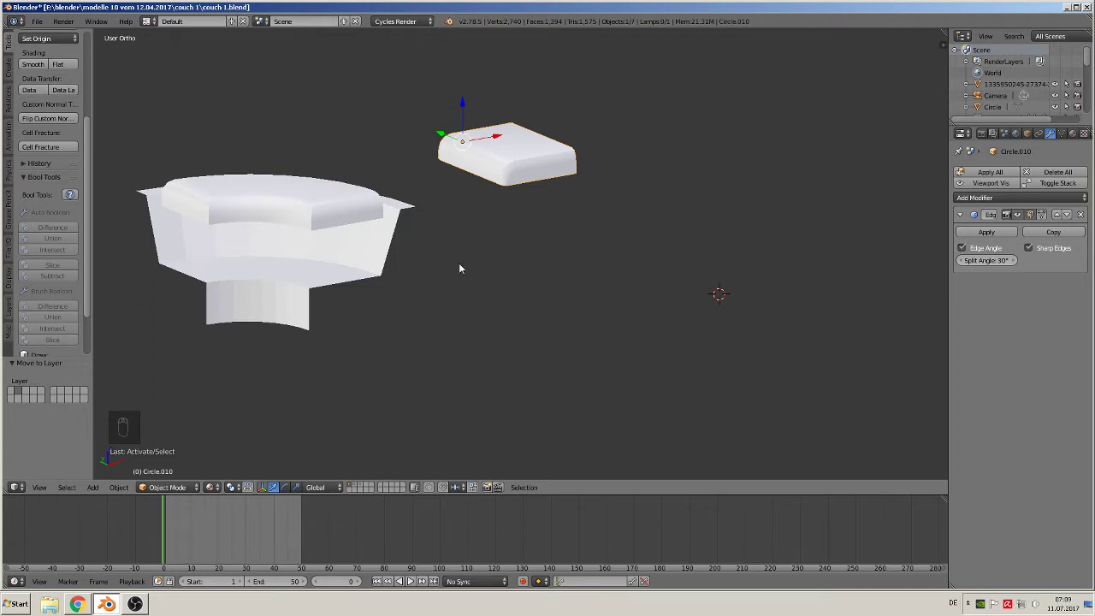
- Apply the bevelled cushion's rotation and scale, and set its origin to its geometry
{"action": "left_click", "coordinate": [119, 488]}
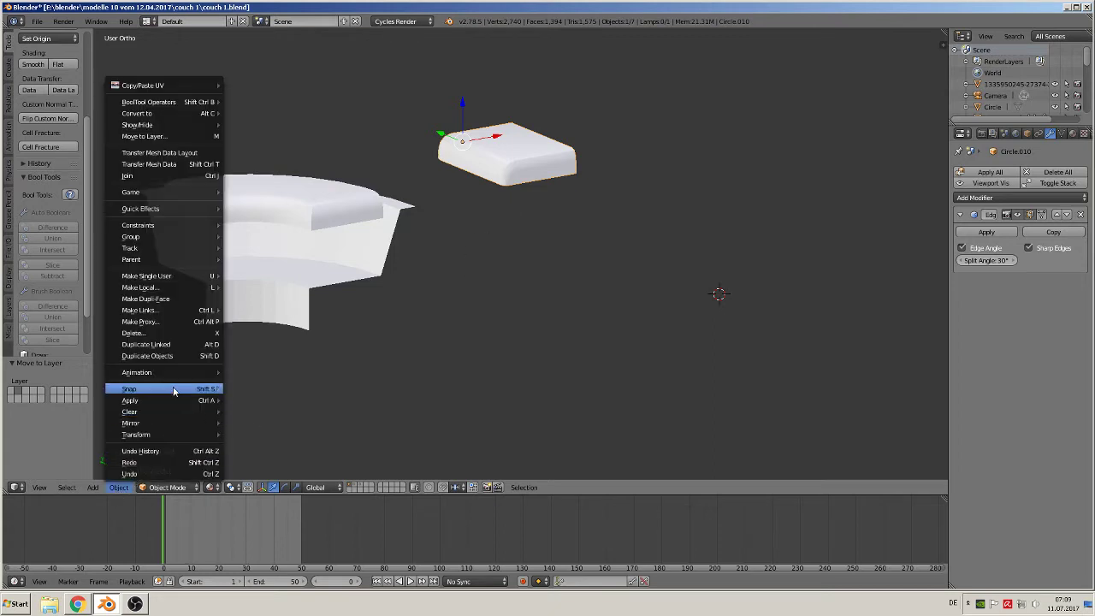
{"action": "mouse_move", "coordinate": [163, 400]}
{"action": "left_click", "coordinate": [261, 434]}
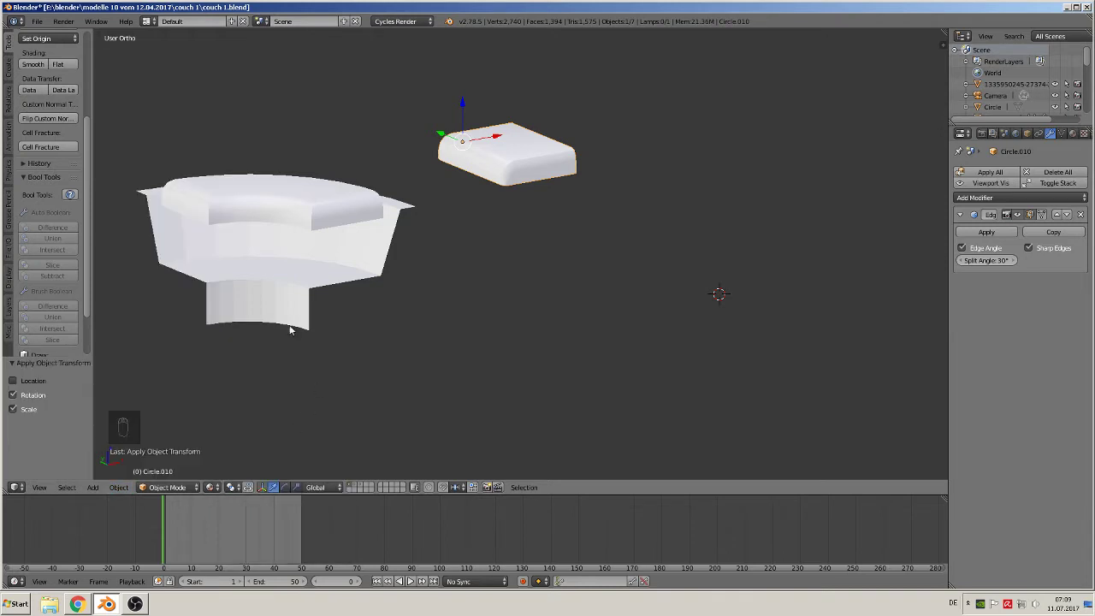
{"action": "left_click", "coordinate": [44, 38]}
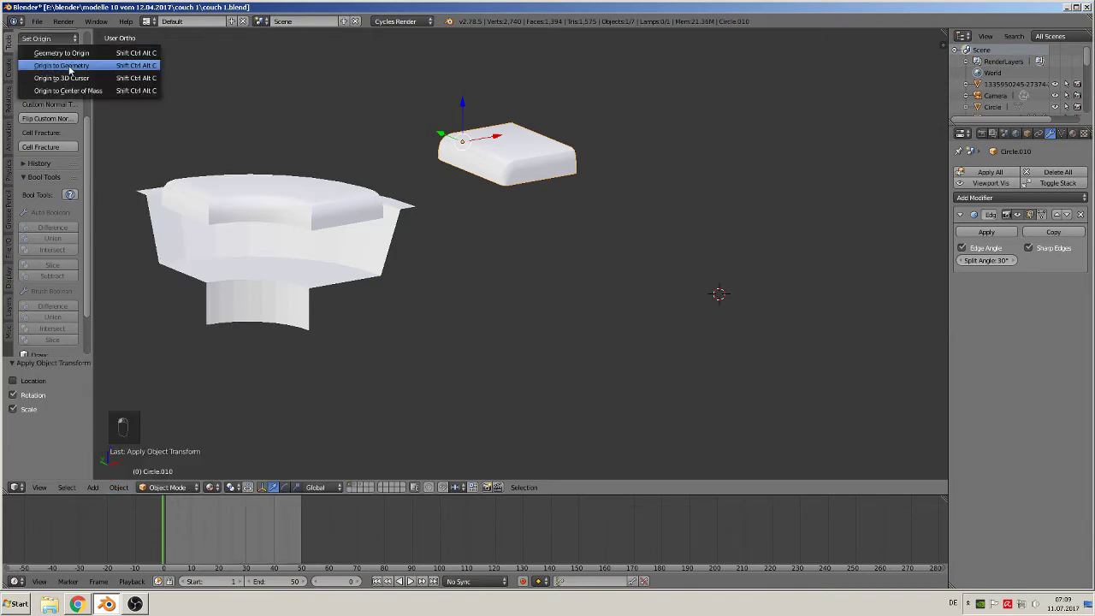
{"action": "left_click", "coordinate": [43, 64]}
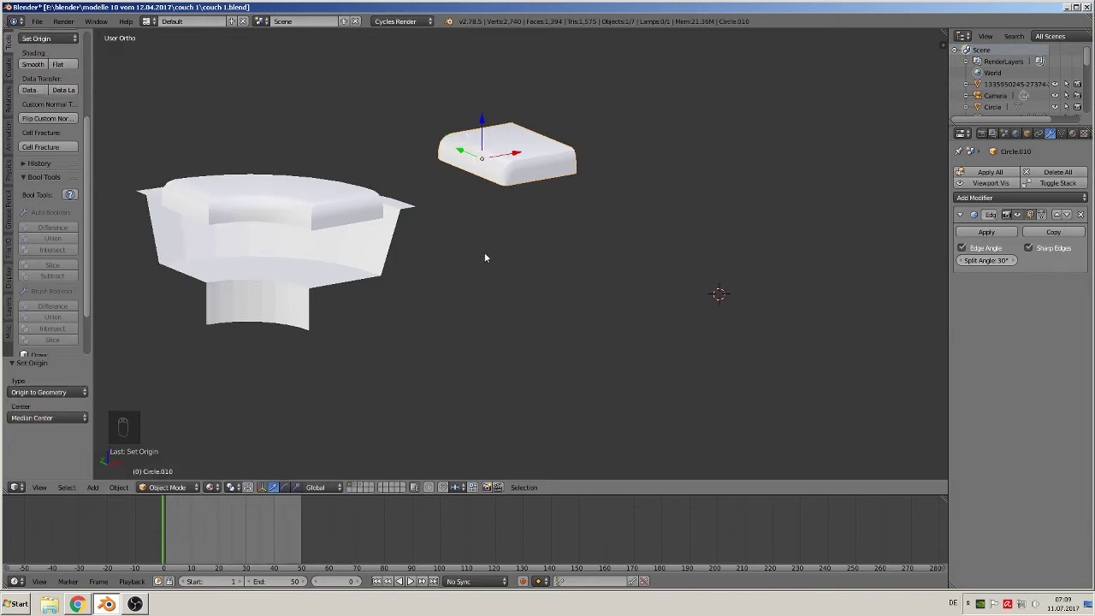
- Duplicate the bevelled cushion and move the copy about 0.85 units down along Z
{"action": "key", "text": "shift+d"}
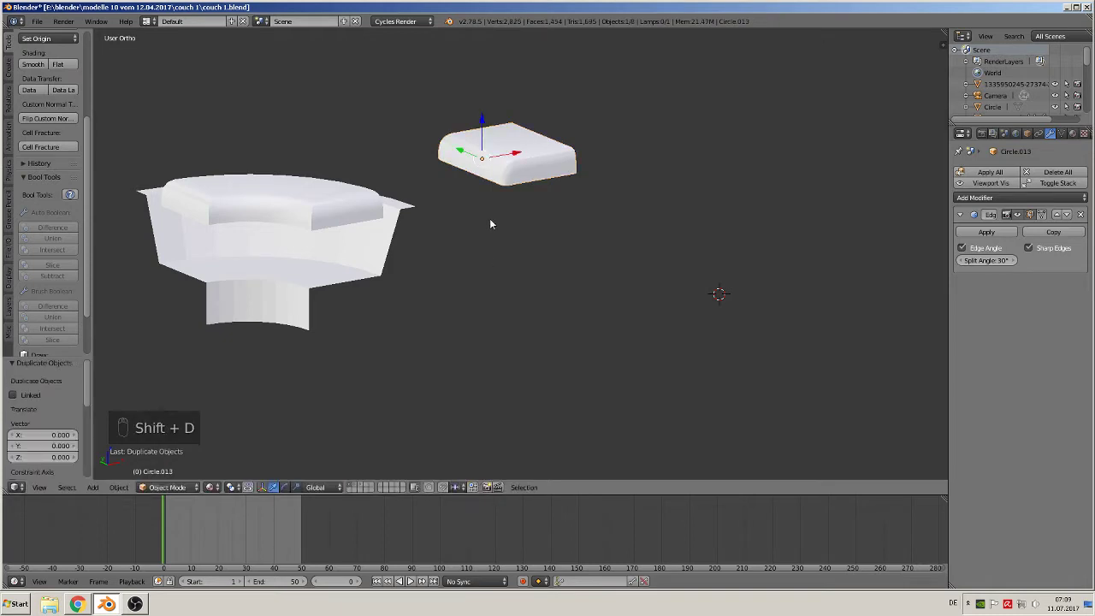
{"action": "key", "text": "z"}
{"action": "left_click", "coordinate": [516, 188]}
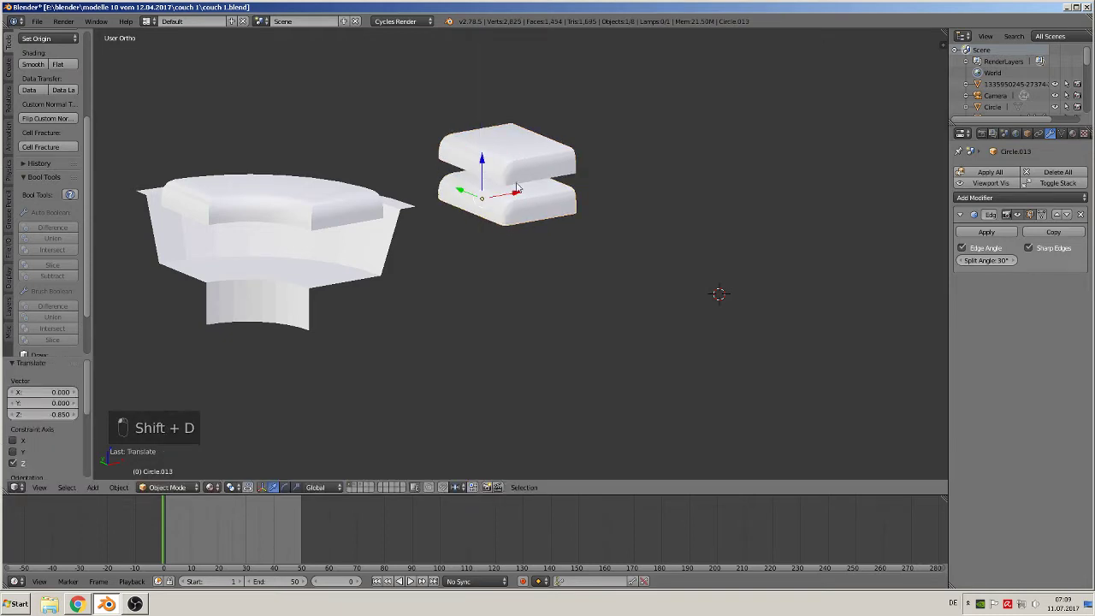
- Rotate the lower cushion copy 180° about the global Y axis to turn it upside down
{"action": "middle_click_drag", "start_coordinate": [571, 291], "coordinate": [719, 310]}
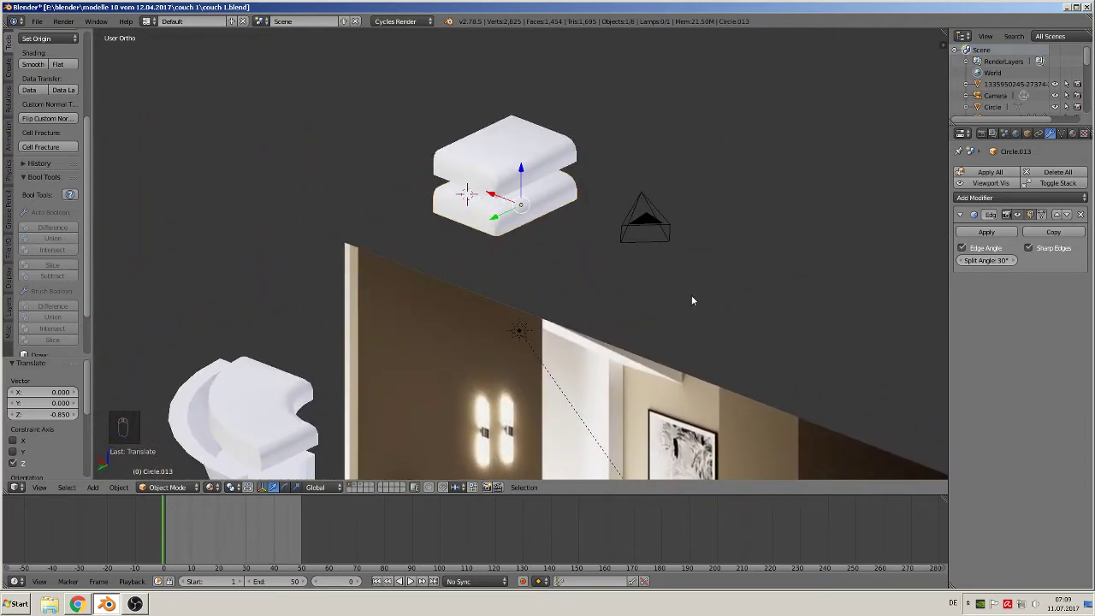
{"action": "key", "text": "r"}
{"action": "key", "text": "y"}
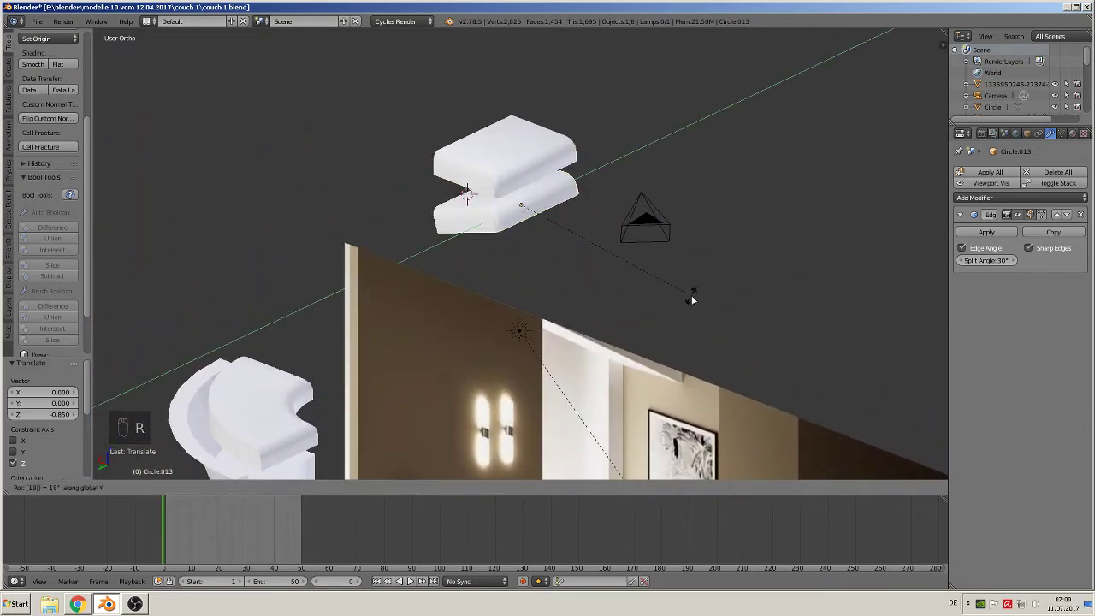
{"action": "key", "text": "1"}
{"action": "key", "text": "8"}
{"action": "key", "text": "0"}
{"action": "key", "text": "Return"}
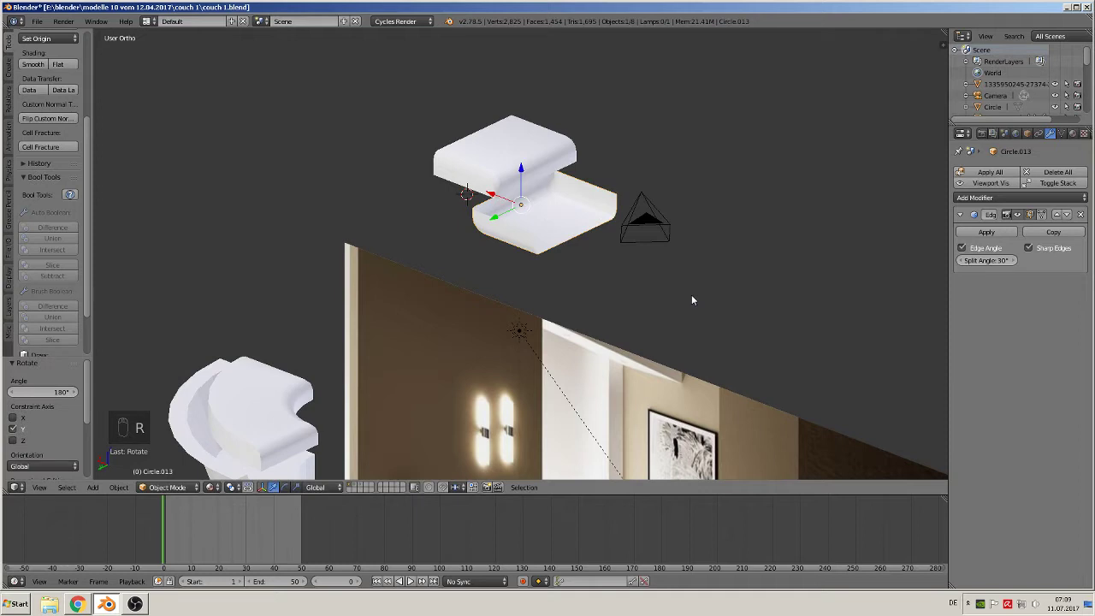
- Rotate the upside-down cushion copy 180° about the global Z axis to match the upper cushion's orientation
{"action": "key", "text": "r"}
{"action": "key", "text": "z"}
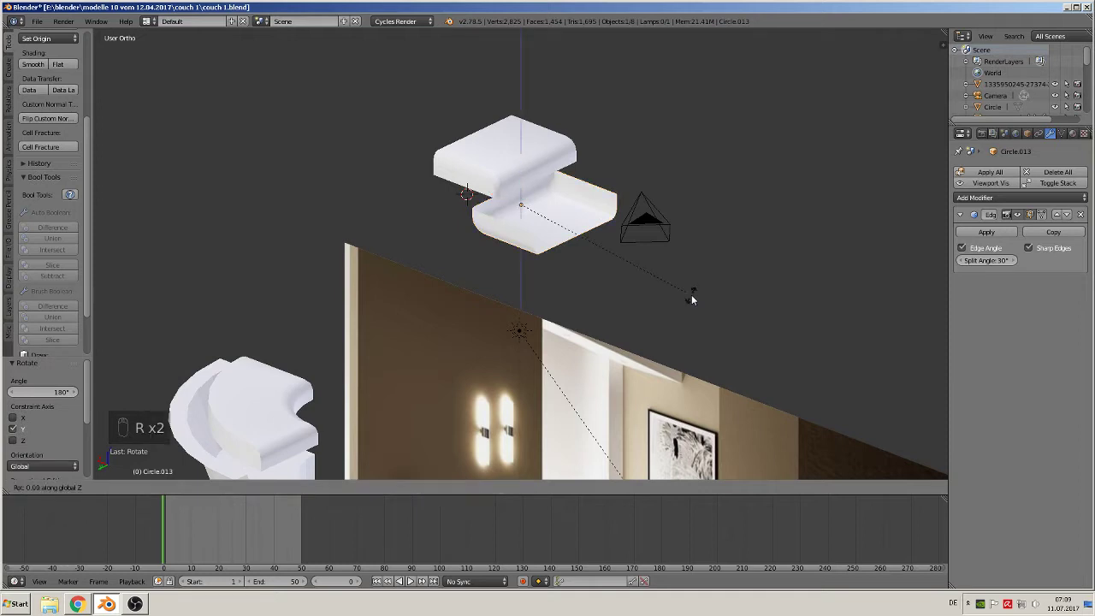
{"action": "key", "text": "1"}
{"action": "key", "text": "8"}
{"action": "key", "text": "0"}
{"action": "key", "text": "Return"}
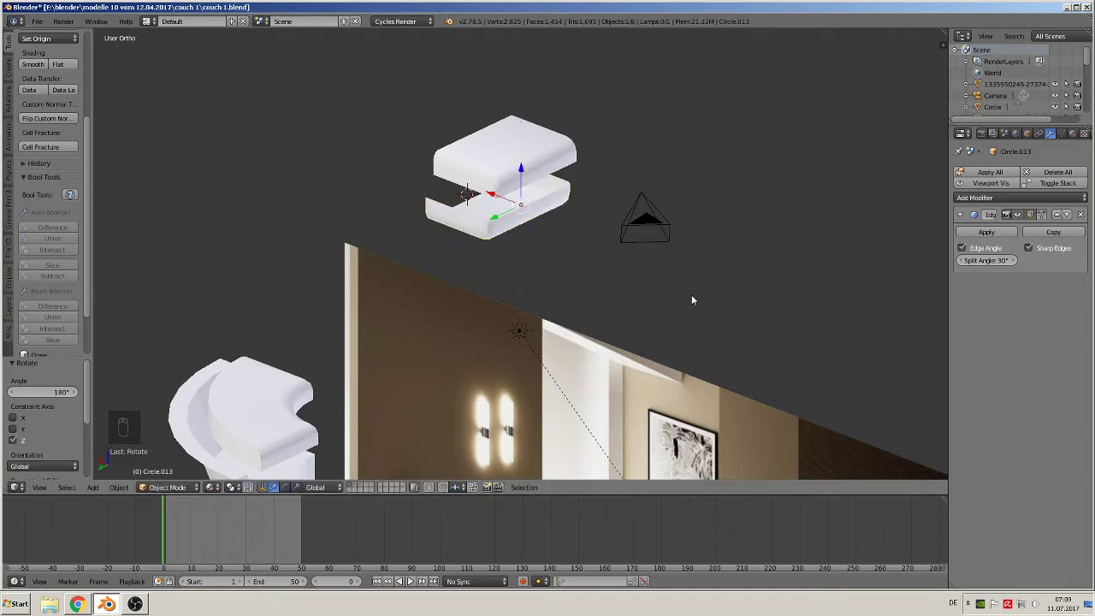
- Raise the flipped copy about 0.38 units along Z, close beneath the upper cushion
{"action": "key", "text": "KP_1"}
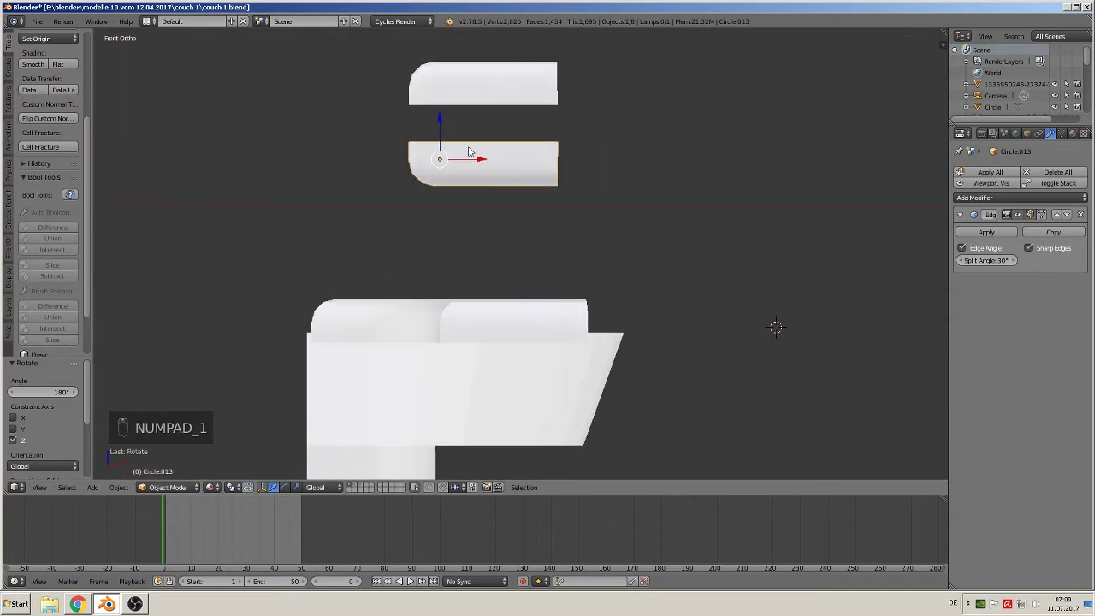
{"action": "left_click_drag", "start_coordinate": [441, 116], "coordinate": [444, 96]}
{"action": "left_click_drag", "start_coordinate": [442, 91], "coordinate": [444, 91]}
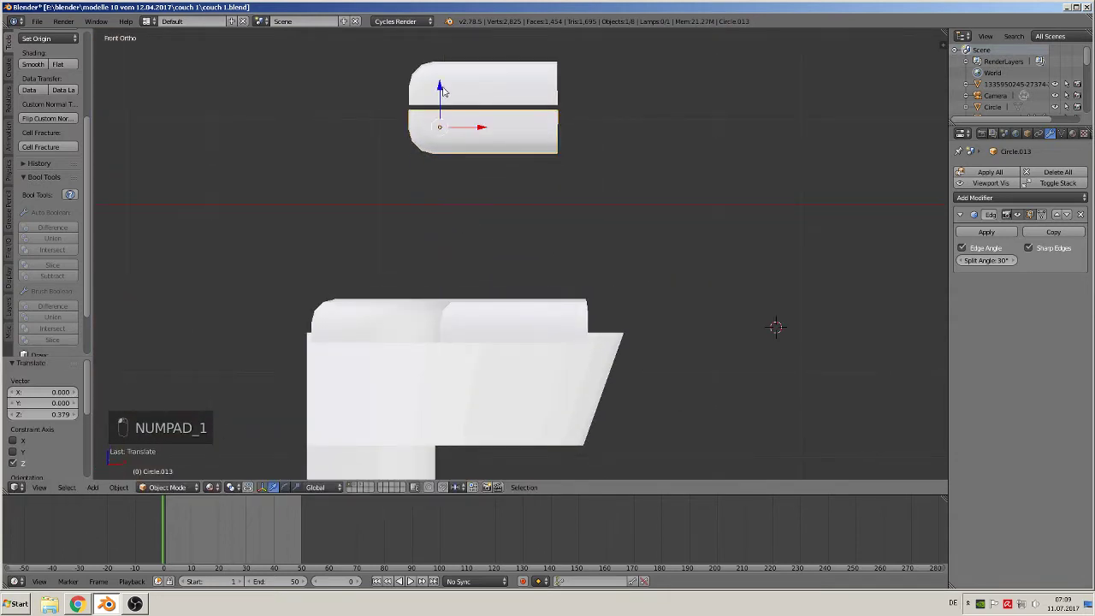
- Shift the flipped copy about -0.223 units along Y to align its ends with the upper cushion
{"action": "middle_click_drag", "start_coordinate": [443, 91], "coordinate": [580, 177]}
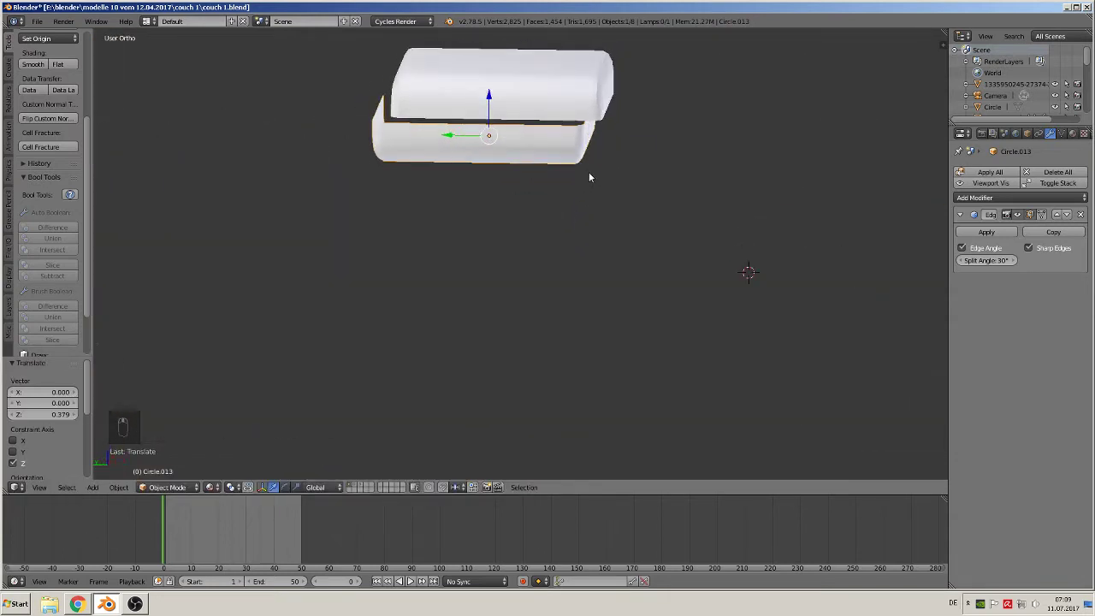
{"action": "key", "text": "KP_1"}
{"action": "key", "text": "KP_2"}
{"action": "key", "text": "KP_3"}
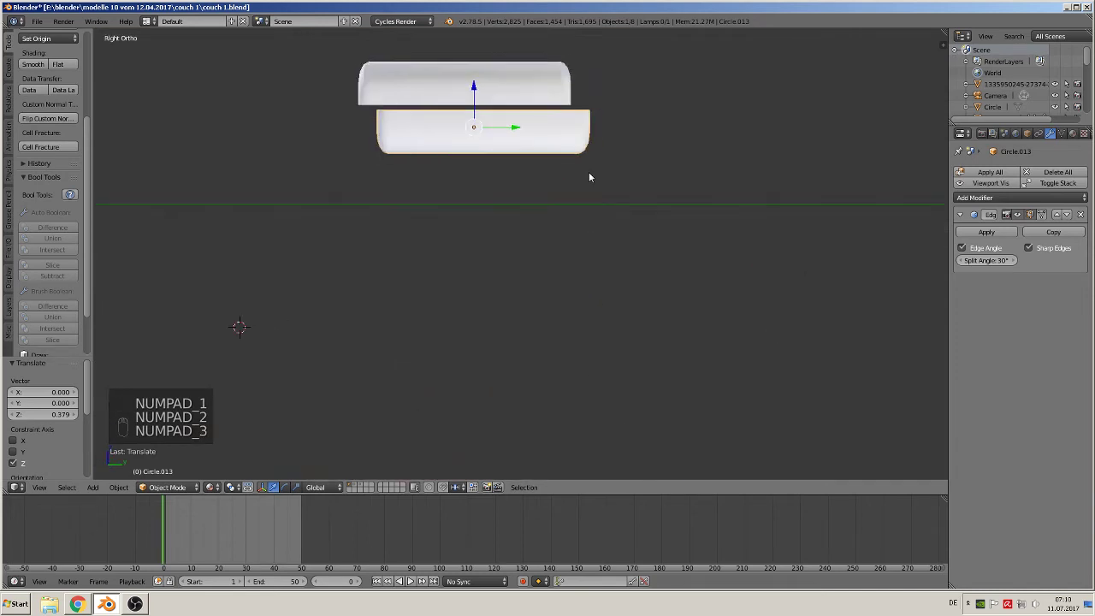
{"action": "mouse_move", "coordinate": [517, 130]}
{"action": "left_mouse_down"}
{"action": "mouse_move", "coordinate": [489, 132]}
{"action": "mouse_move", "coordinate": [505, 136]}
{"action": "left_mouse_up"}
{"action": "middle_click_drag", "start_coordinate": [505, 135], "coordinate": [411, 160]}
{"action": "scroll", "coordinate": [627, 291], "scroll_direction": "down", "scroll_amount": 3}
{"action": "scroll", "coordinate": [628, 287], "scroll_direction": "down", "scroll_amount": 3}
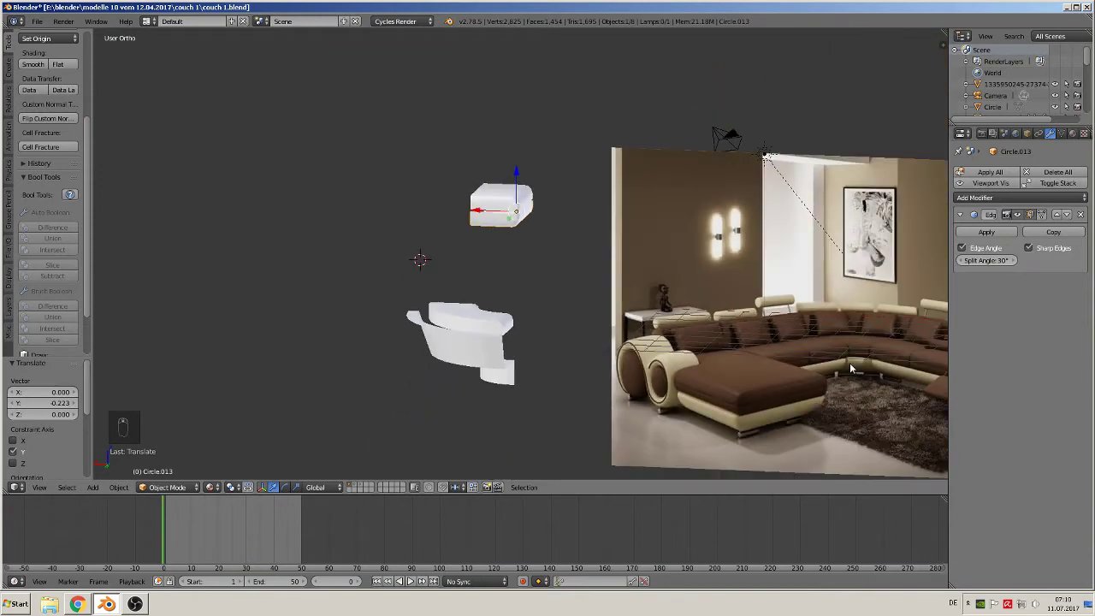
{"action": "key", "text": "KP_1"}
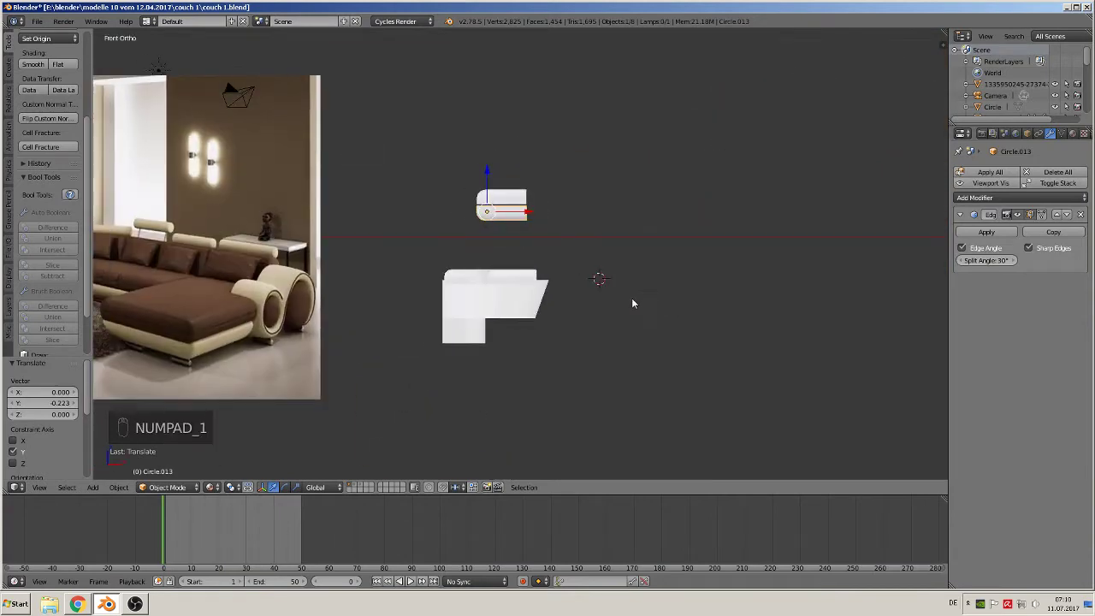
- Duplicate the curved corner seat cushion and lower the copy about 0.94 units along Z
{"action": "middle_click_drag", "start_coordinate": [633, 303], "coordinate": [637, 262]}
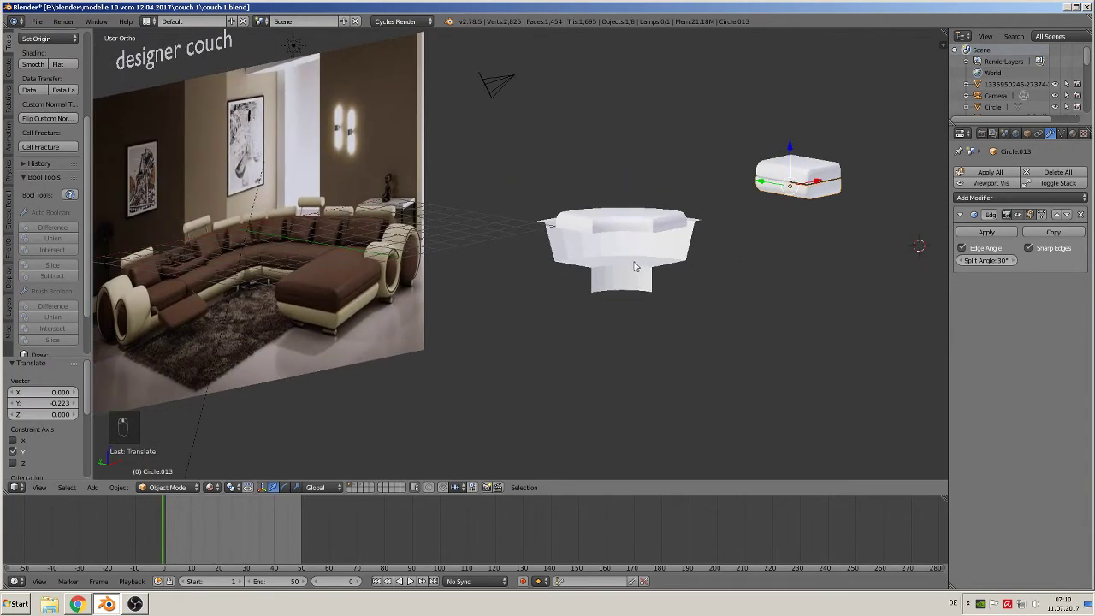
{"action": "right_click", "coordinate": [637, 228]}
{"action": "scroll", "coordinate": [657, 252], "scroll_direction": "up", "scroll_amount": 3}
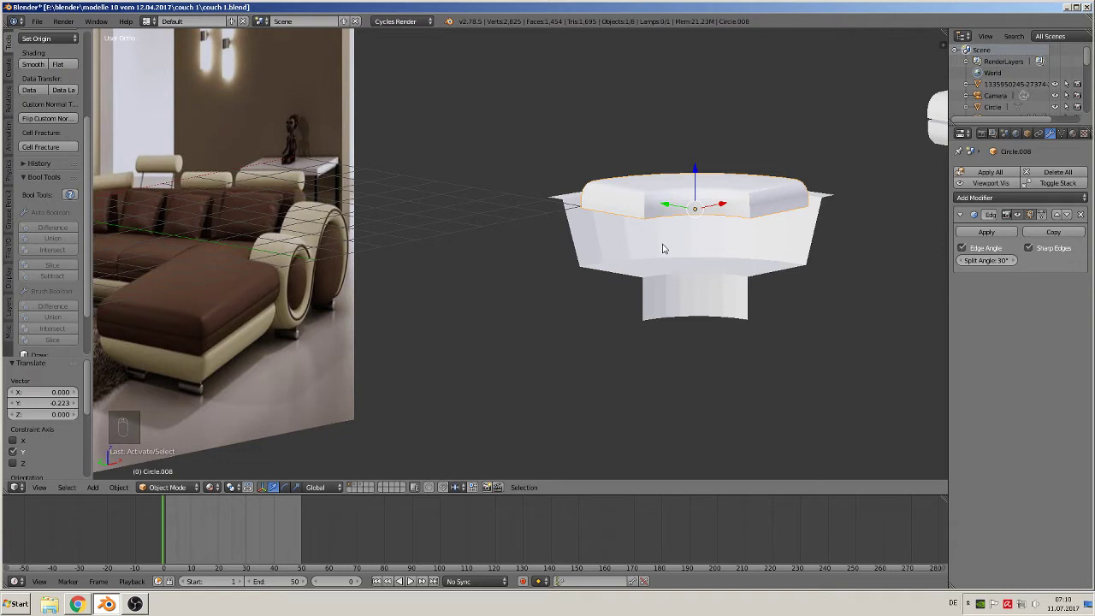
{"action": "key", "text": "shift+d"}
{"action": "key", "text": "z"}
{"action": "left_click", "coordinate": [695, 231]}
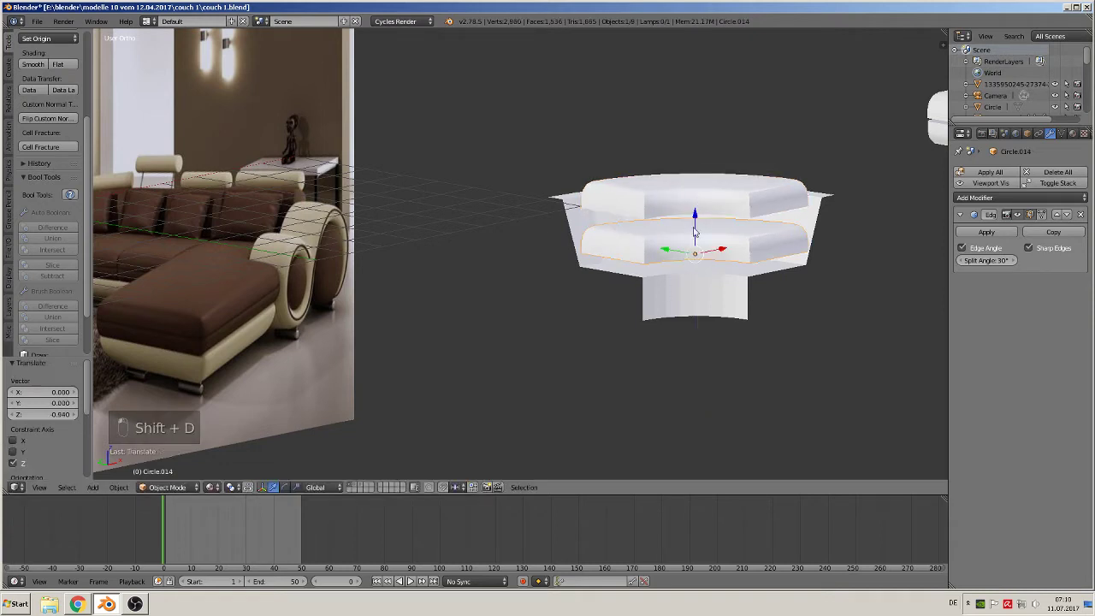
- Mirror the curved cushion copy along the global Z axis and raise it about 0.917 units, close beneath the original cushion
{"action": "left_click", "coordinate": [118, 487]}
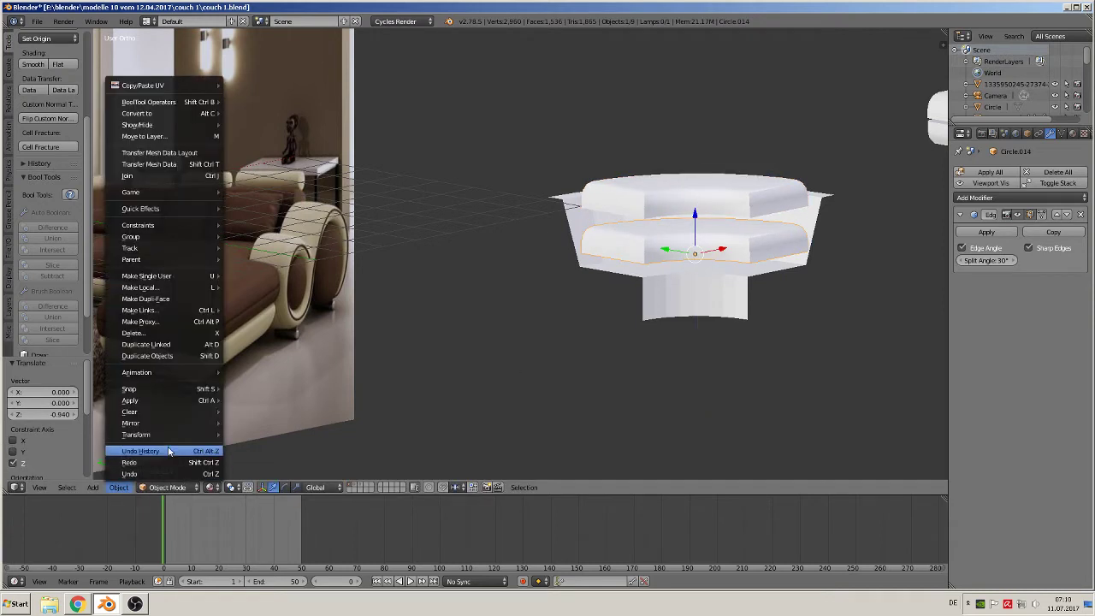
{"action": "mouse_move", "coordinate": [158, 424]}
{"action": "left_click", "coordinate": [289, 420]}
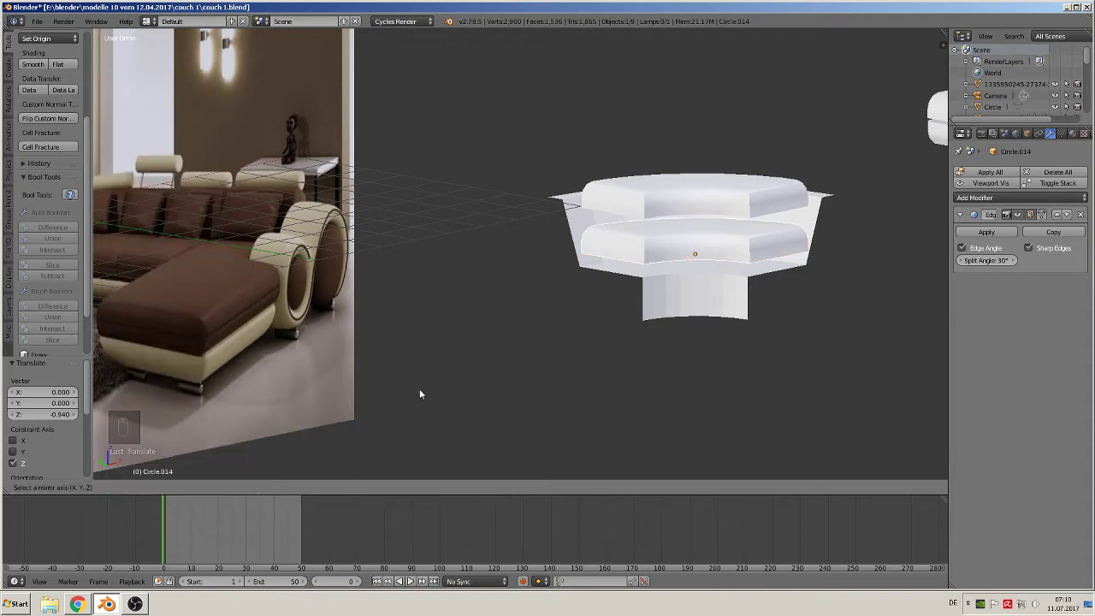
{"action": "key", "text": "x"}
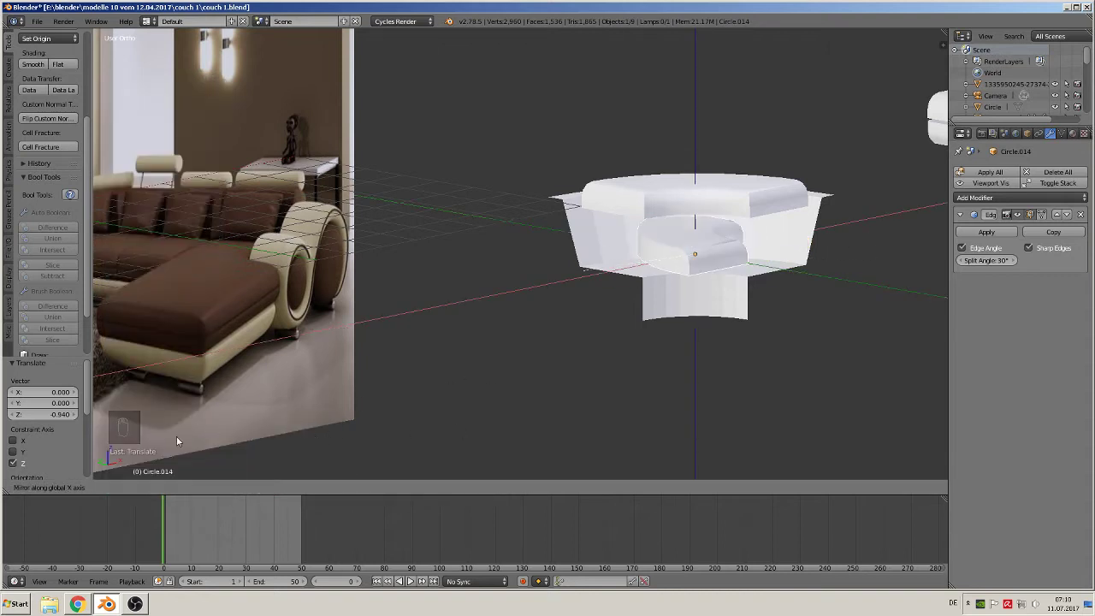
{"action": "key", "text": "z"}
{"action": "key", "text": "Return"}
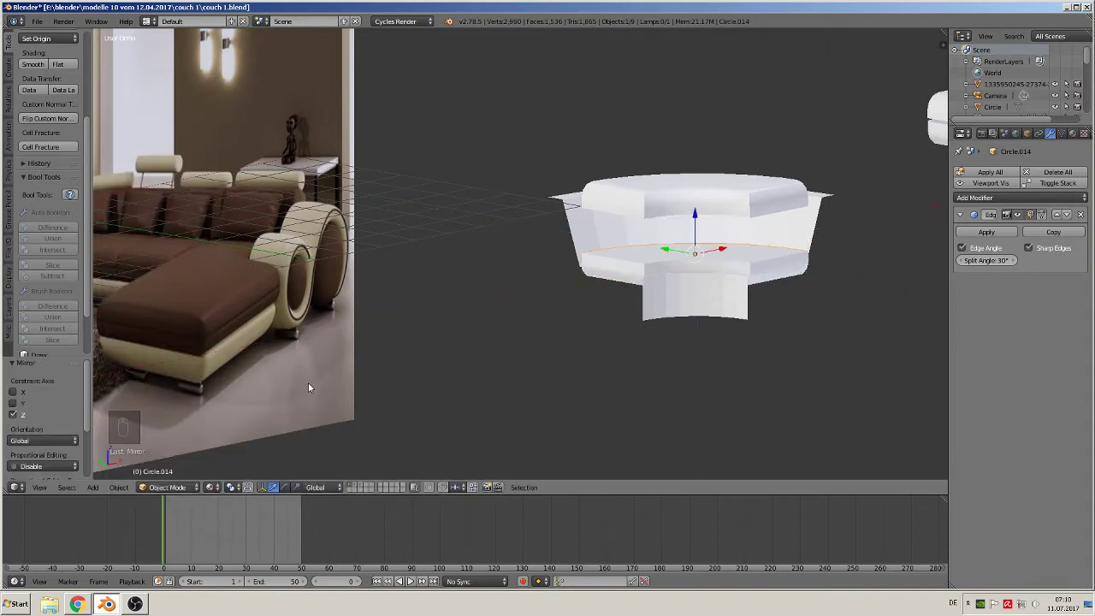
{"action": "left_click_drag", "start_coordinate": [694, 216], "coordinate": [699, 178]}
{"action": "middle_click_drag", "start_coordinate": [722, 245], "coordinate": [684, 276]}
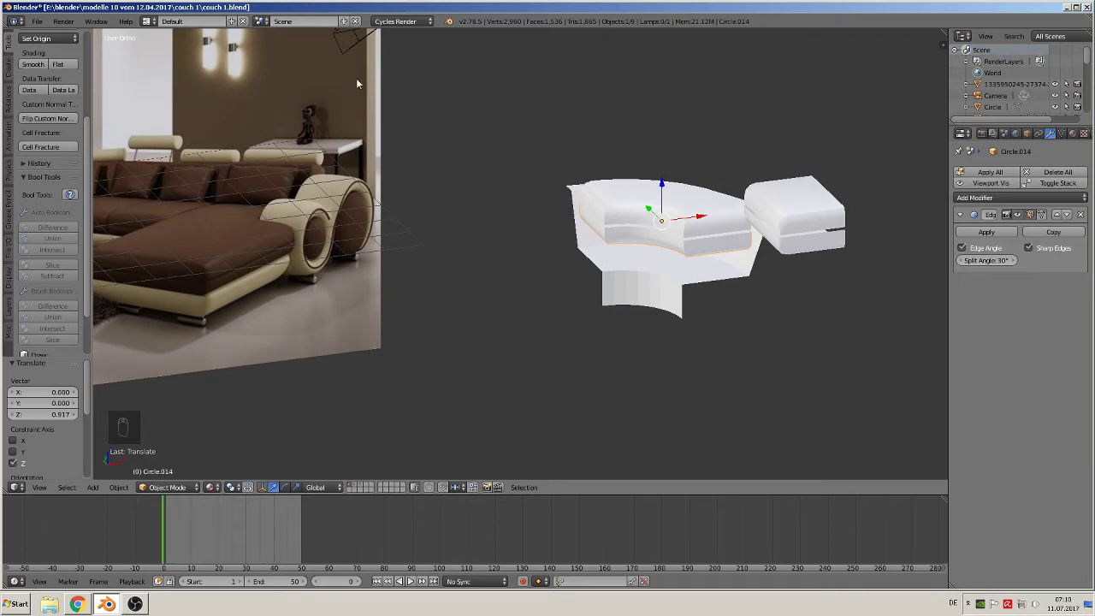
{"action": "scroll", "coordinate": [358, 85], "scroll_direction": "down", "scroll_amount": 2}
- Save the couch file
{"action": "left_click", "coordinate": [36, 21]}
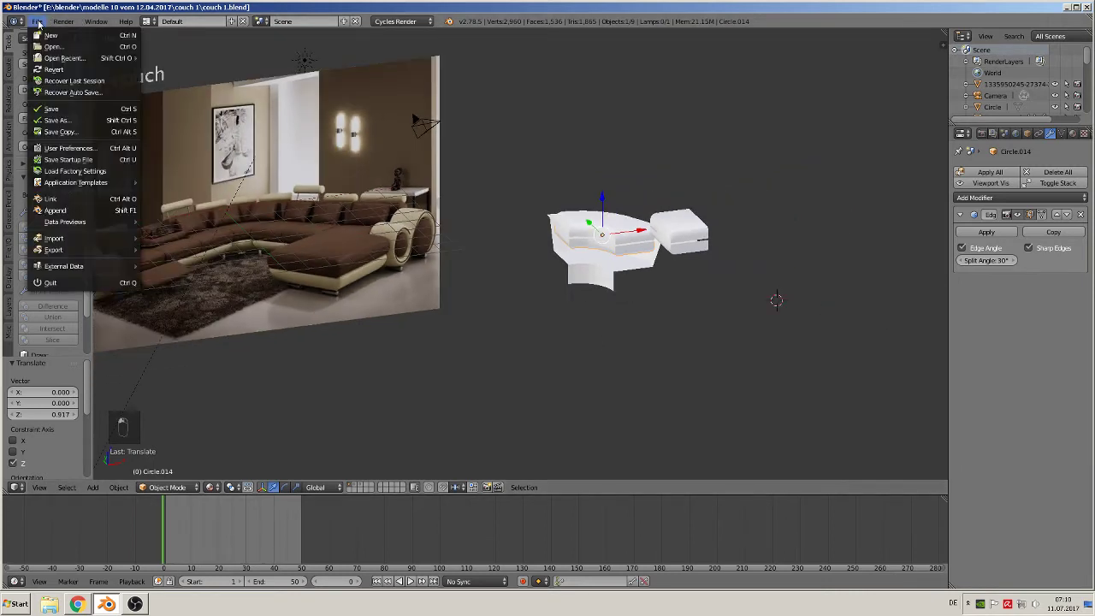
{"action": "left_click", "coordinate": [68, 109]}
{"action": "scroll", "coordinate": [441, 246], "scroll_direction": "down", "scroll_amount": 1}
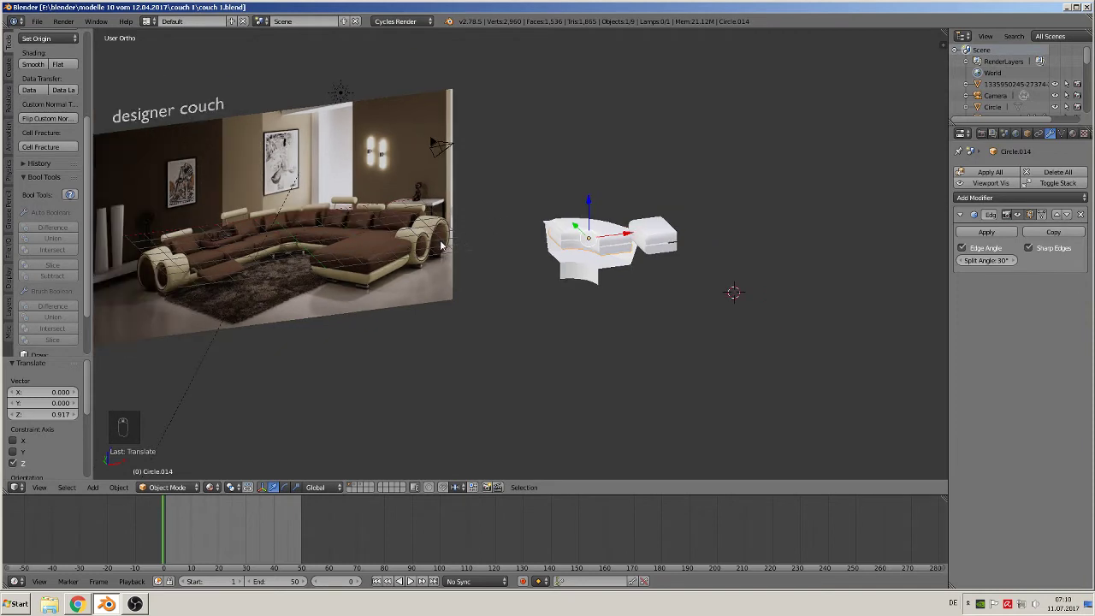
{"action": "scroll", "coordinate": [429, 253], "scroll_direction": "up", "scroll_amount": 1}
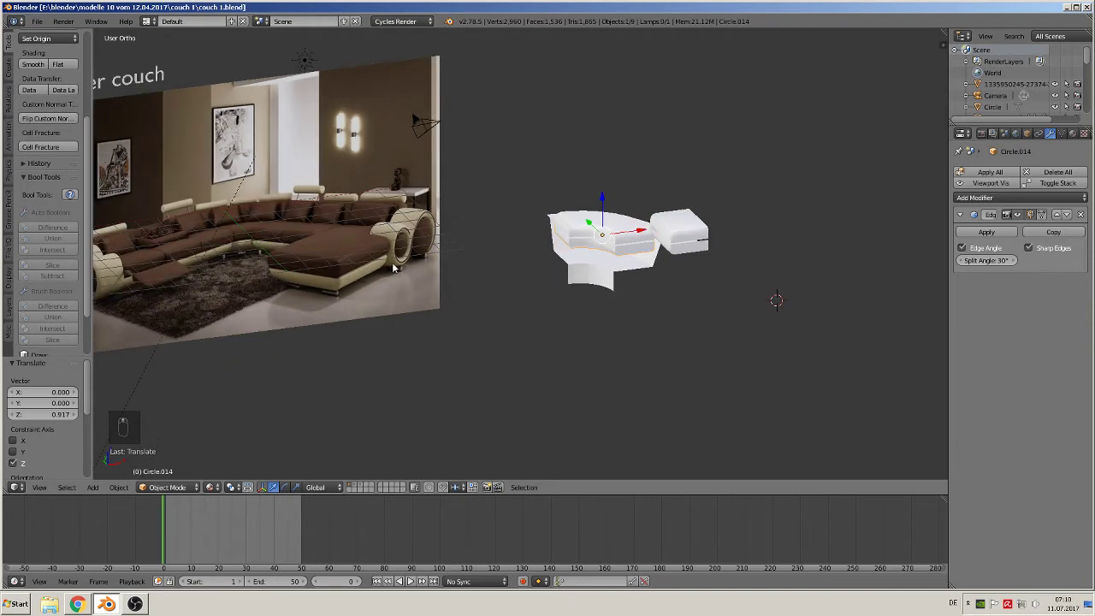
- Add a cylinder at the middle headrest roll of the reference photo, placing the 3D cursor there in front view
{"action": "key", "text": "KP_1"}
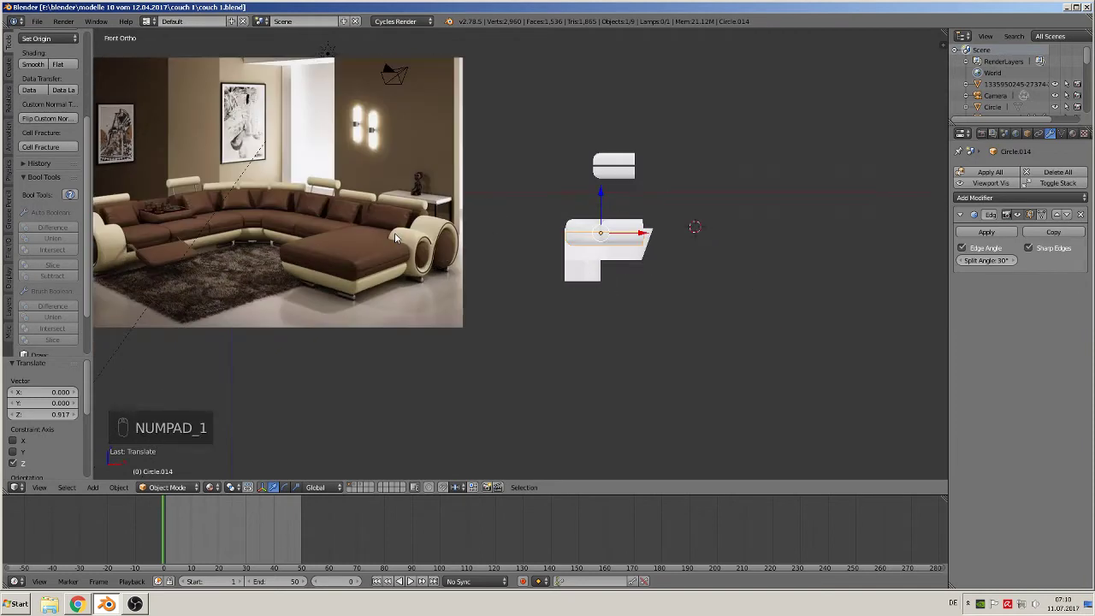
{"action": "middle_click_drag", "start_coordinate": [377, 246], "coordinate": [734, 257], "text": "shift"}
{"action": "scroll", "coordinate": [710, 262], "scroll_direction": "up", "scroll_amount": 5}
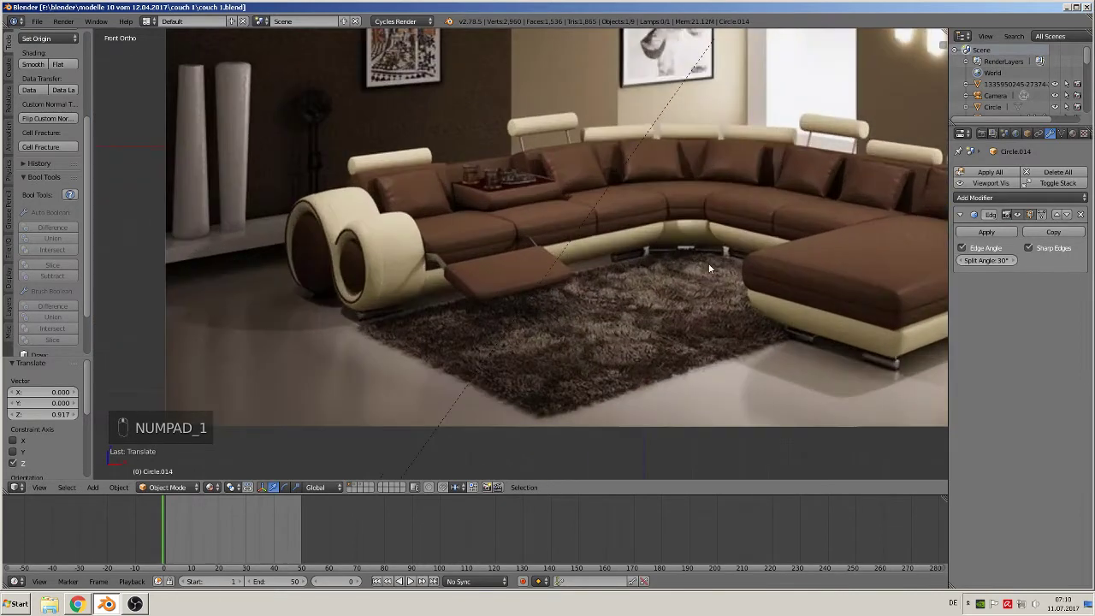
{"action": "middle_click_drag", "start_coordinate": [934, 154], "coordinate": [704, 233], "text": "shift"}
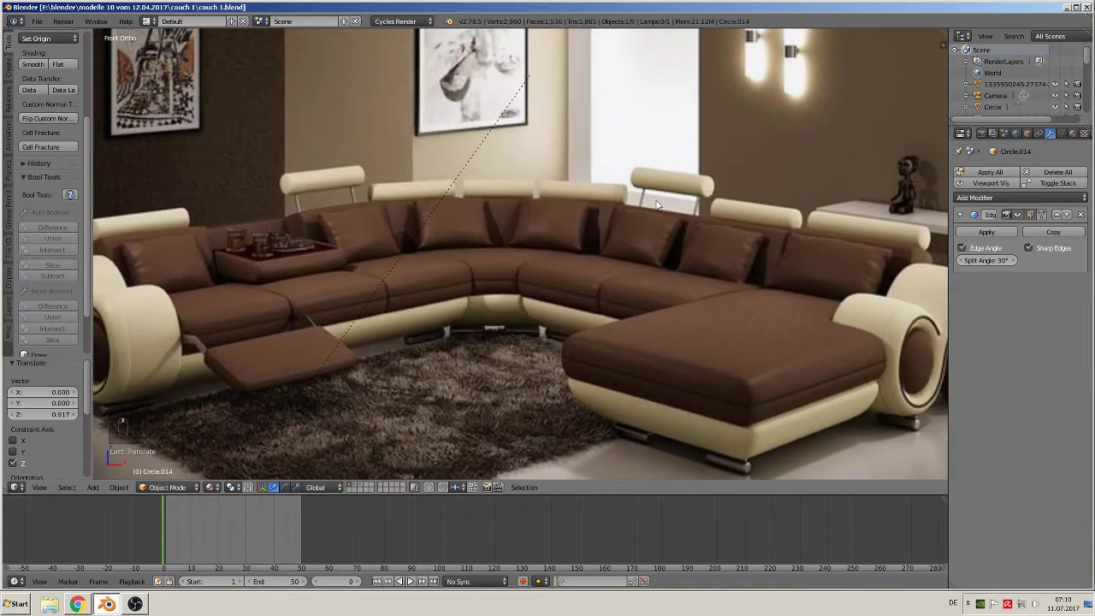
{"action": "left_click", "coordinate": [490, 191]}
{"action": "left_click", "coordinate": [93, 486]}
{"action": "mouse_move", "coordinate": [122, 476]}
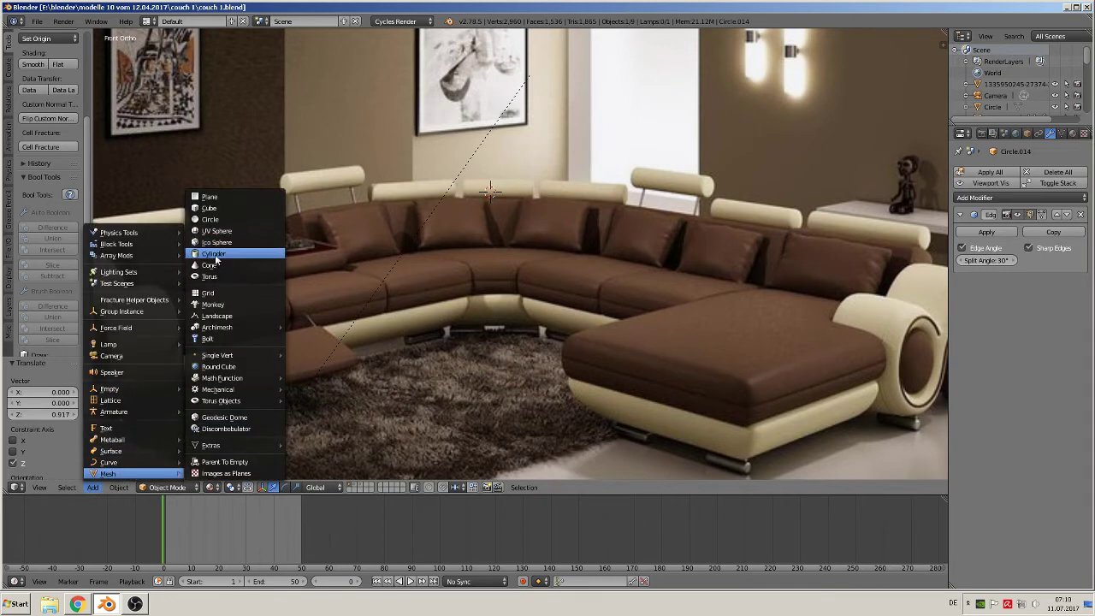
{"action": "left_click", "coordinate": [215, 255]}
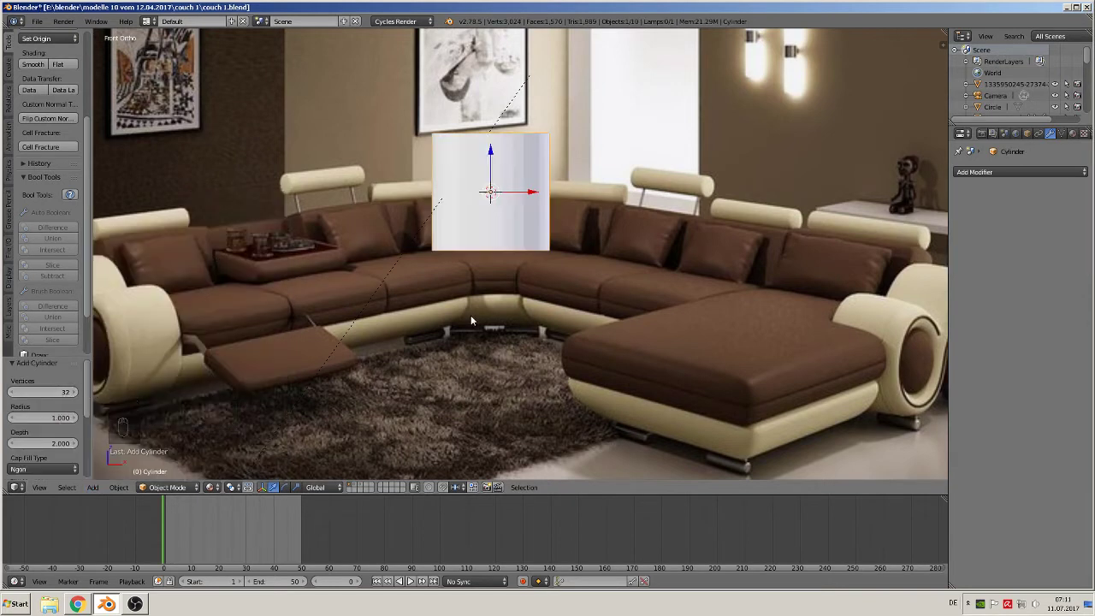
- Rotate the cylinder 90° about the global Y axis to lay it horizontally
{"action": "key", "text": "r"}
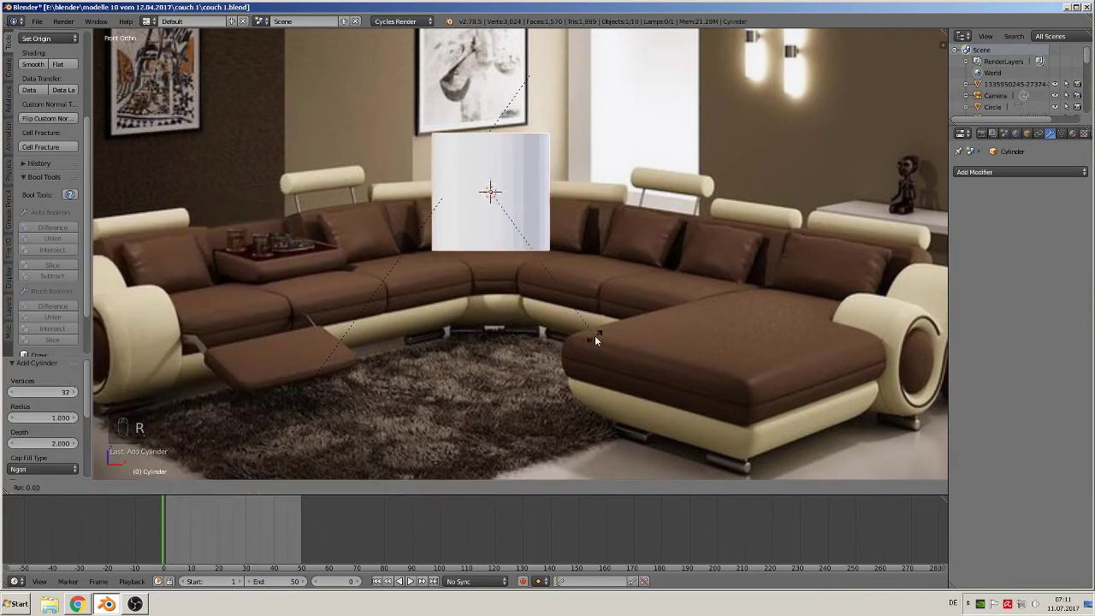
{"action": "key", "text": "y"}
{"action": "key", "text": "9"}
{"action": "key", "text": "0"}
{"action": "key", "text": "Return"}
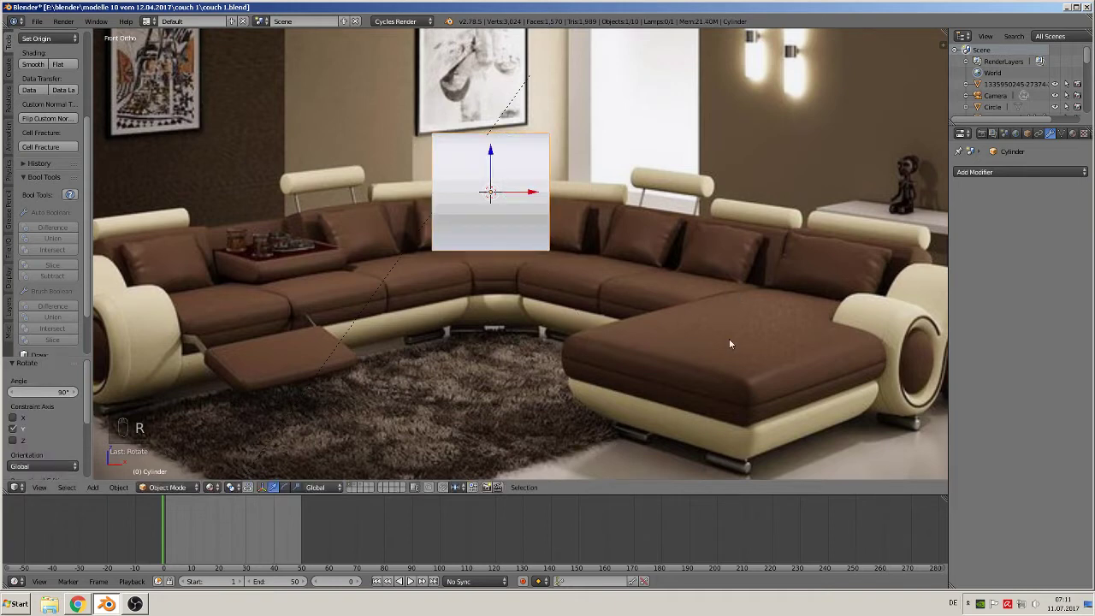
- Scale the cylinder down to about 0.157 and raise it about 0.068 units along Z to fit the headrest's thickness
{"action": "key", "text": "s"}
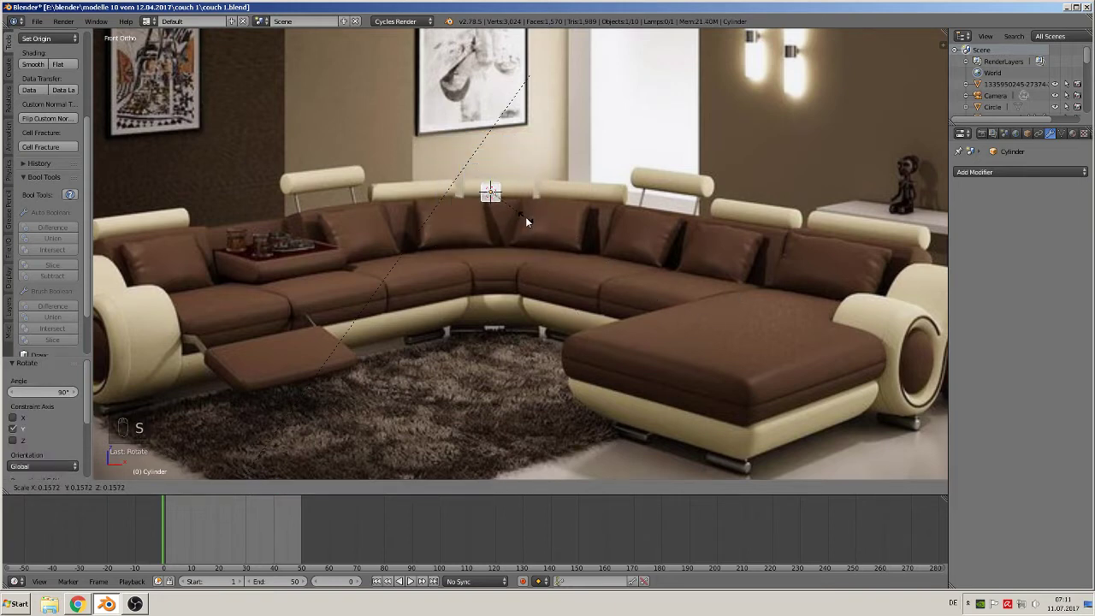
{"action": "left_click", "coordinate": [525, 216]}
{"action": "left_click_drag", "start_coordinate": [491, 170], "coordinate": [490, 165]}
- Stretch the cylinder about 3.5 times along X and nudge it along X to match the reference headrest's length
{"action": "key", "text": "s"}
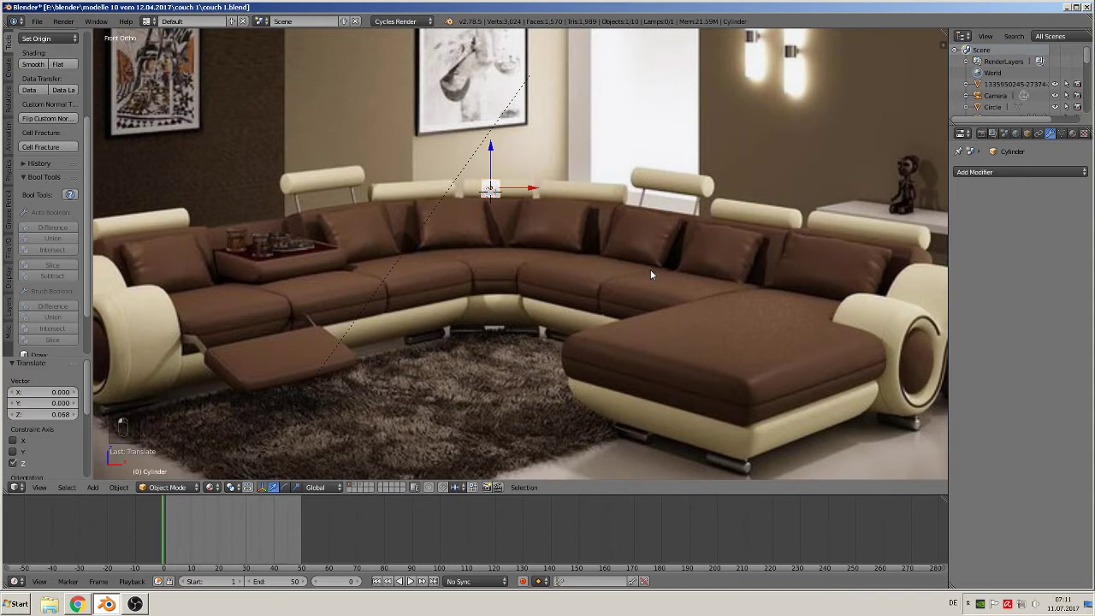
{"action": "key", "text": "x"}
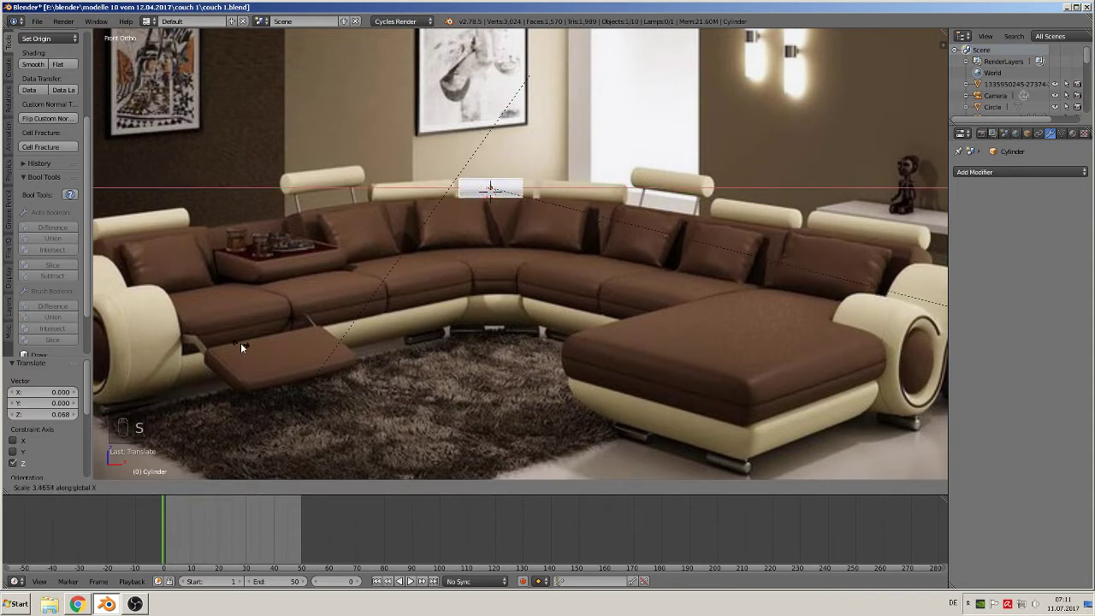
{"action": "left_click", "coordinate": [242, 344]}
{"action": "left_click_drag", "start_coordinate": [528, 190], "coordinate": [535, 197]}
- Move the headrest cylinder about -2.519 units along Y, away from the reference photo
{"action": "middle_click_drag", "start_coordinate": [484, 260], "coordinate": [496, 330], "text": "shift"}
{"action": "scroll", "coordinate": [477, 304], "scroll_direction": "up", "scroll_amount": 3}
{"action": "left_click_drag", "start_coordinate": [425, 212], "coordinate": [492, 290]}
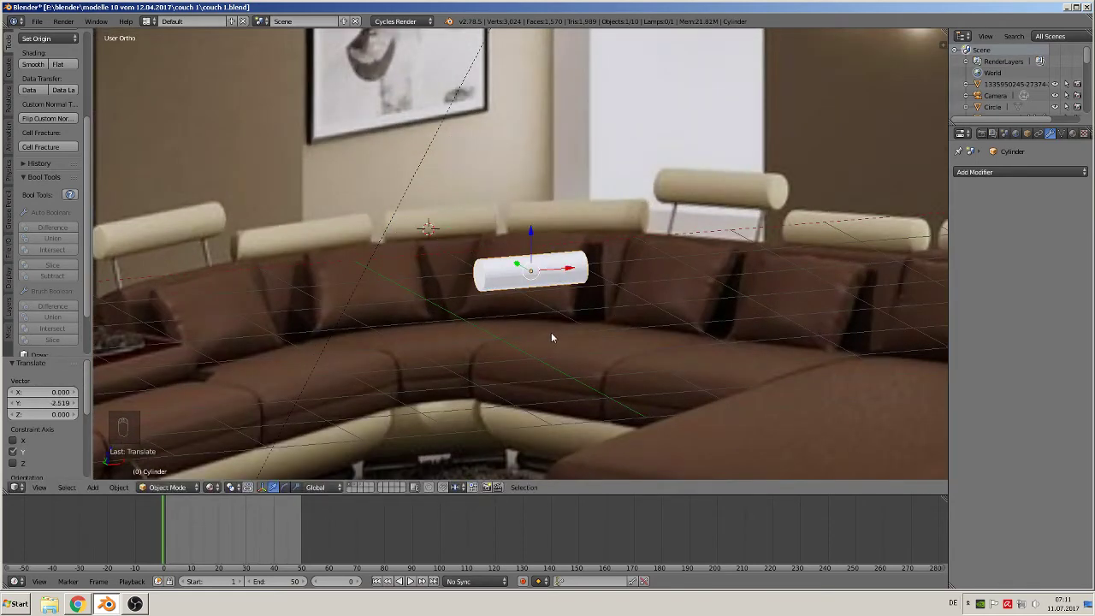
{"action": "middle_click_drag", "start_coordinate": [552, 334], "coordinate": [516, 322], "text": "shift"}
{"action": "scroll", "coordinate": [505, 329], "scroll_direction": "up", "scroll_amount": 4}
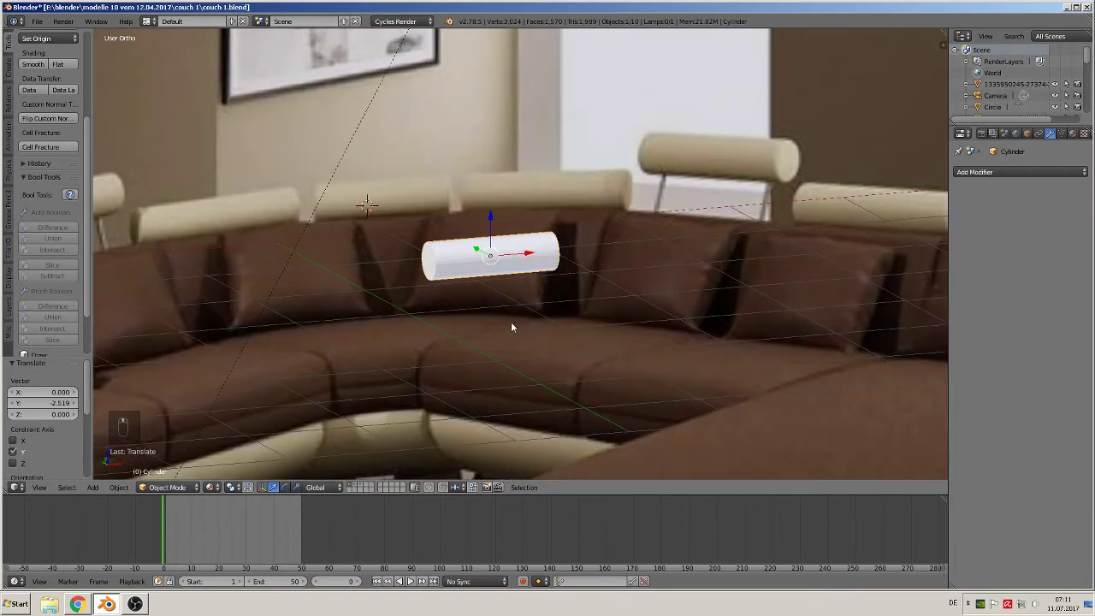
{"action": "scroll", "coordinate": [513, 318], "scroll_direction": "up", "scroll_amount": 3}
- Cut two edge loops around the headrest cylinder and spread them about 2.867 times along X, close to its ends
{"action": "key", "text": "Tab"}
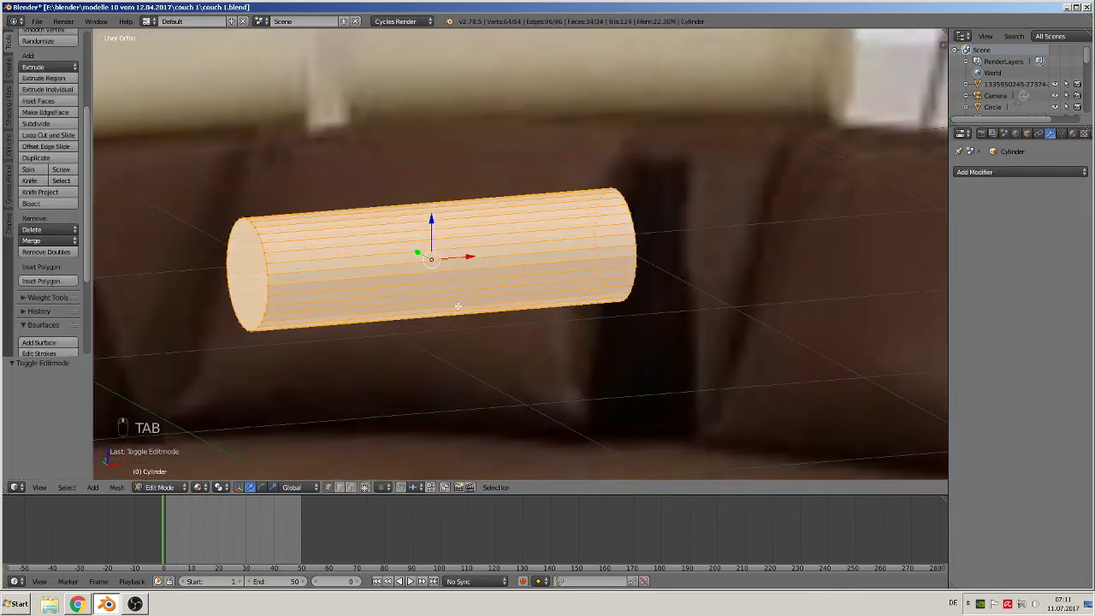
{"action": "middle_click_drag", "start_coordinate": [454, 307], "coordinate": [474, 224]}
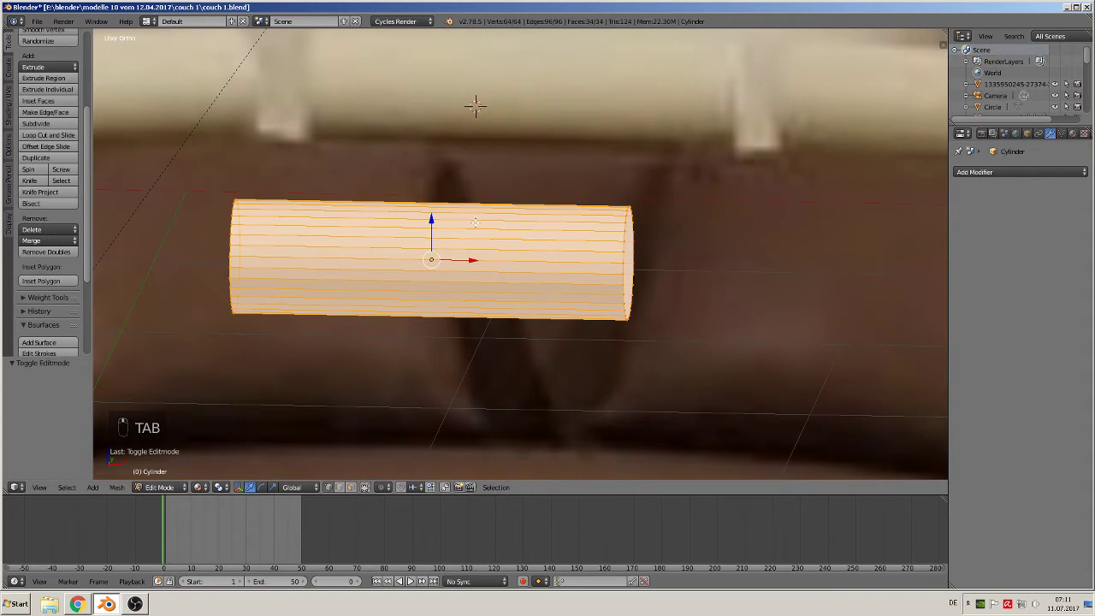
{"action": "key", "text": "ctrl+r"}
{"action": "scroll", "coordinate": [473, 221], "scroll_direction": "up", "scroll_amount": 1}
{"action": "left_click", "coordinate": [474, 222]}
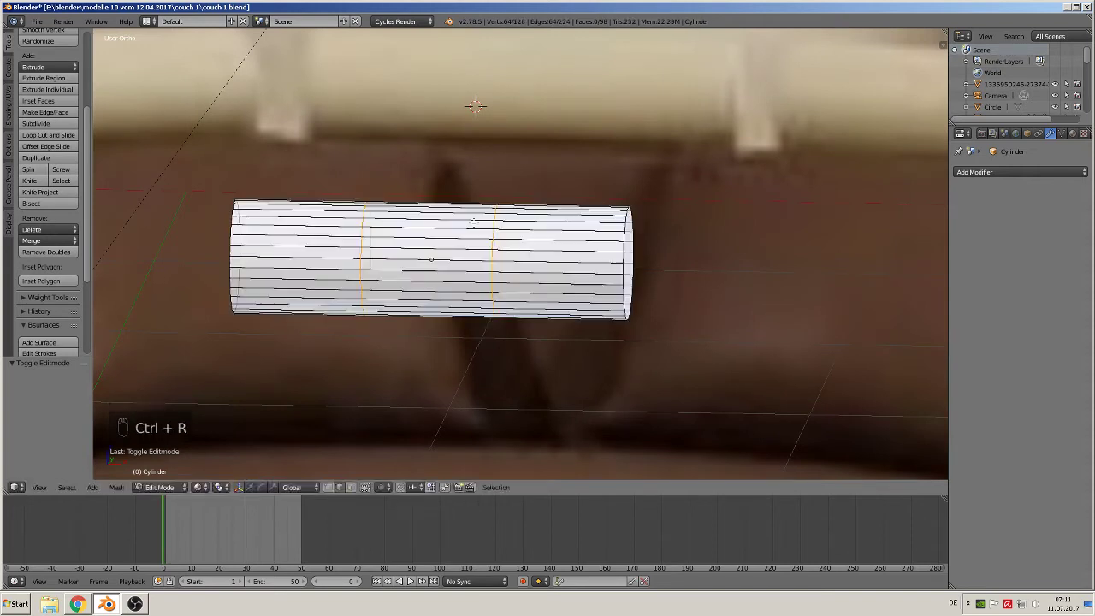
{"action": "right_click", "coordinate": [473, 223]}
{"action": "key", "text": "s"}
{"action": "key", "text": "x"}
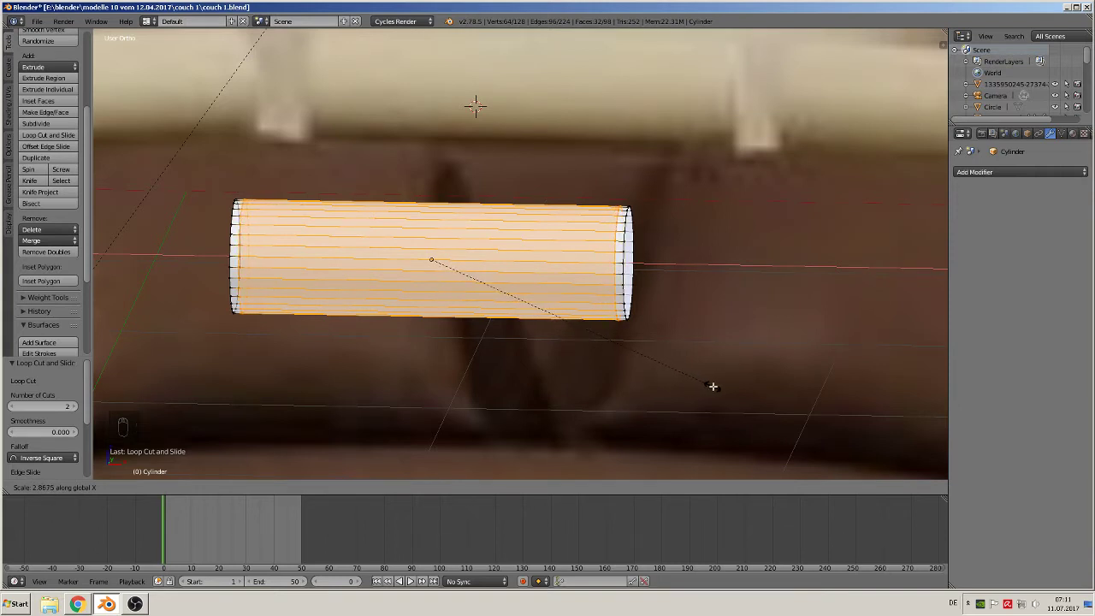
{"action": "left_click", "coordinate": [713, 387]}
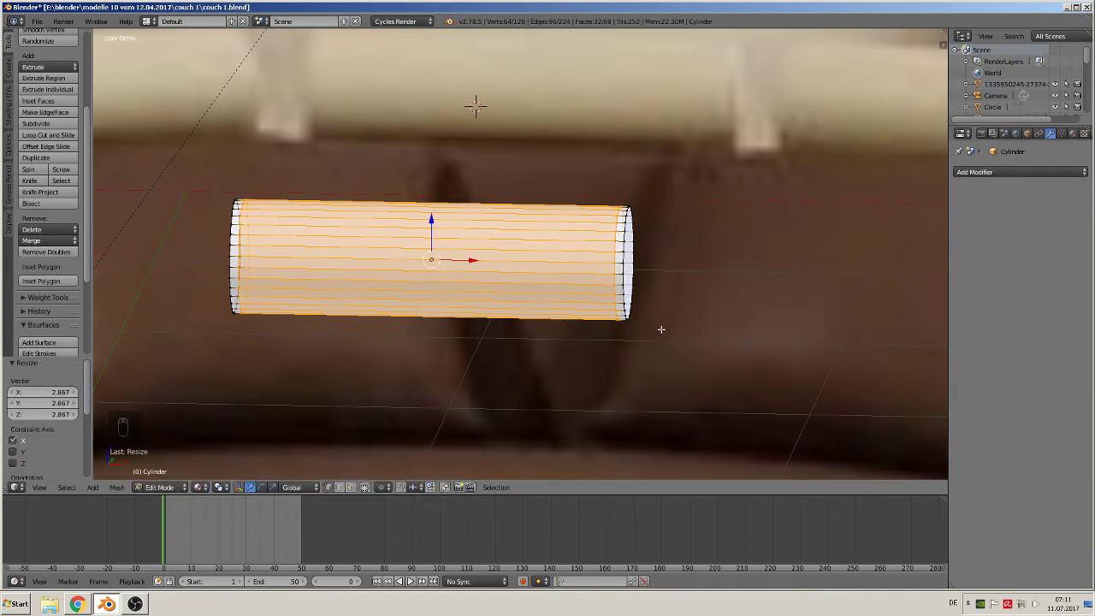
- Bevel both end cap faces of the headrest cylinder by about 0.036 with 2 segments
{"action": "left_click", "coordinate": [352, 488]}
{"action": "right_click", "coordinate": [633, 264]}
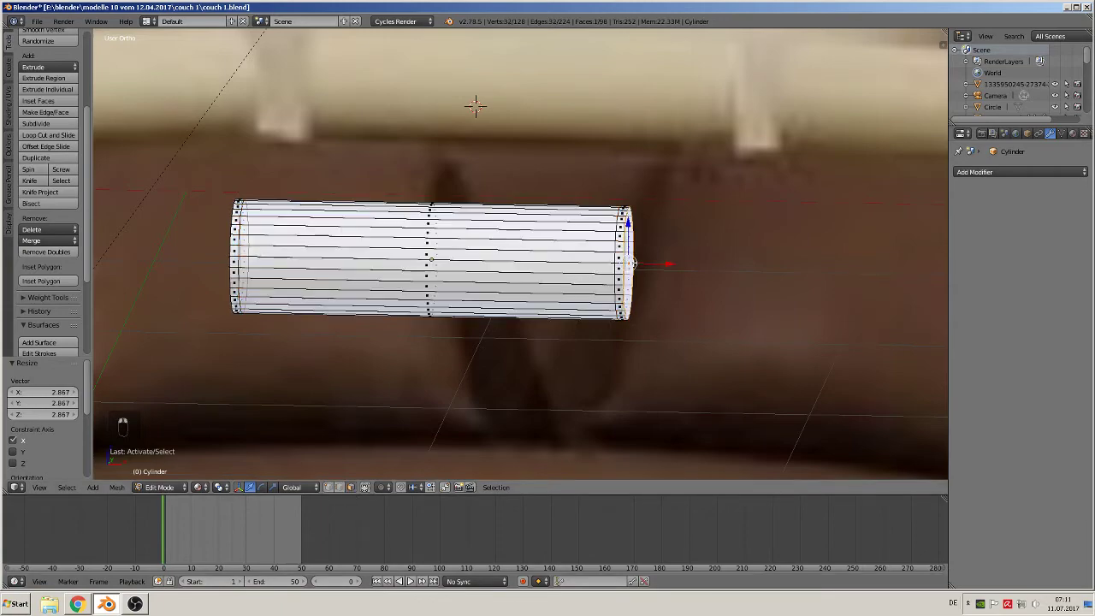
{"action": "middle_click_drag", "start_coordinate": [633, 264], "coordinate": [940, 203]}
{"action": "right_click", "coordinate": [301, 326], "text": "shift"}
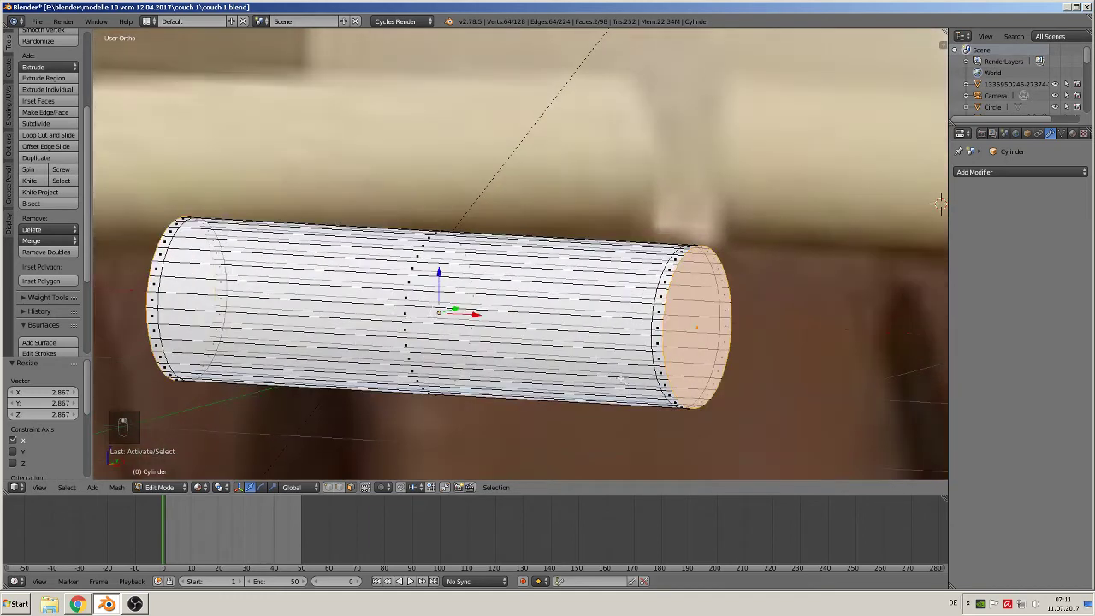
{"action": "key", "text": "ctrl+b"}
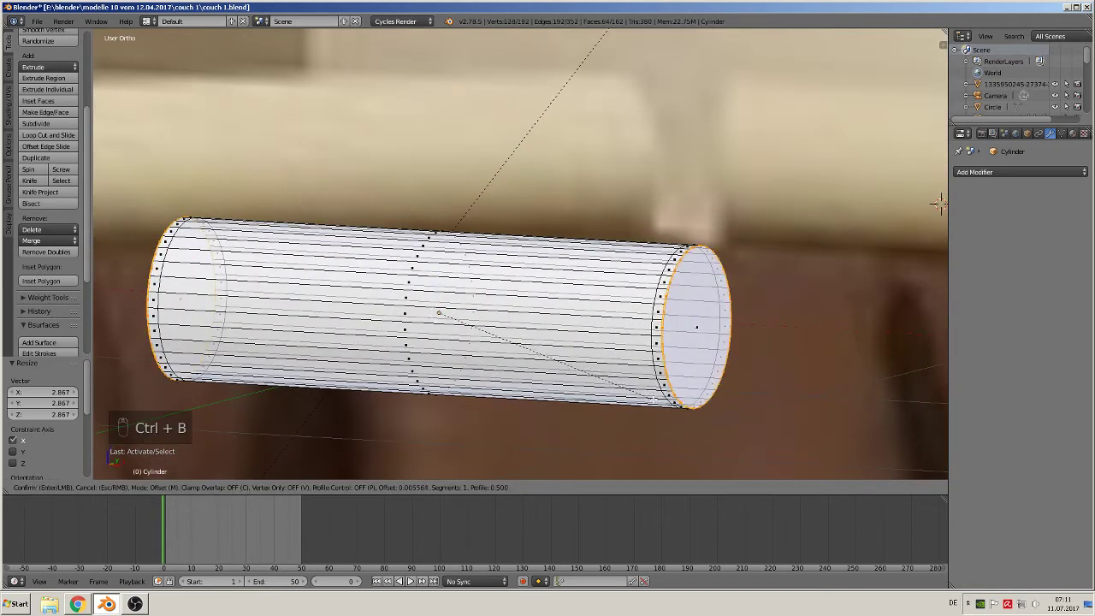
{"action": "scroll", "coordinate": [654, 433], "scroll_direction": "up", "scroll_amount": 1}
{"action": "left_click", "coordinate": [655, 433]}
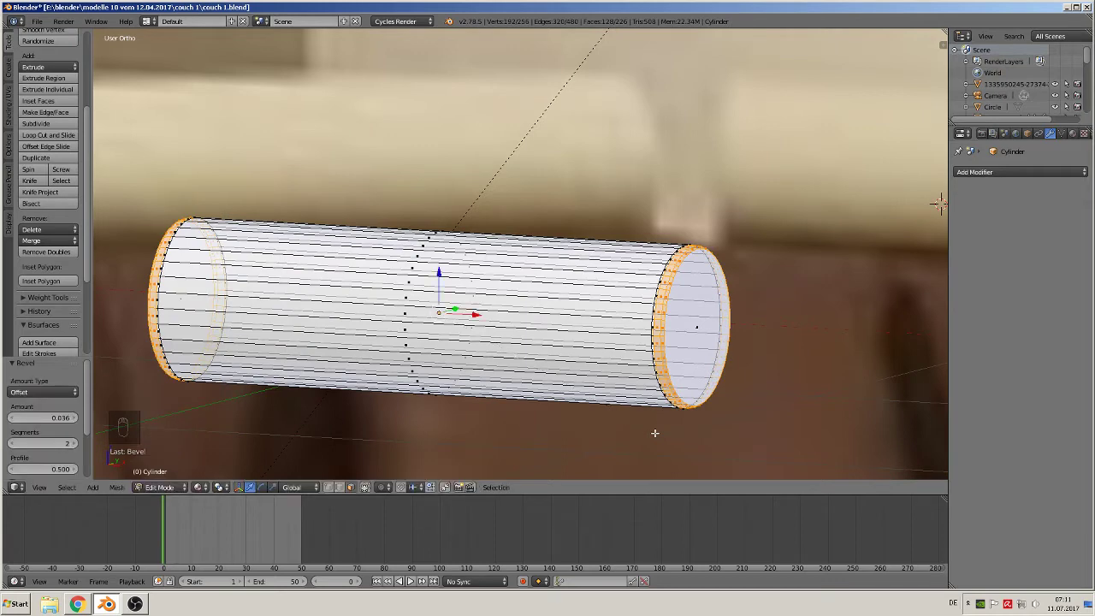
- Return to Object Mode and apply smooth shading to the headrest cylinder
{"action": "key", "text": "Tab"}
{"action": "scroll", "coordinate": [603, 396], "scroll_direction": "down", "scroll_amount": 2}
{"action": "middle_click_drag", "start_coordinate": [602, 396], "coordinate": [678, 410]}
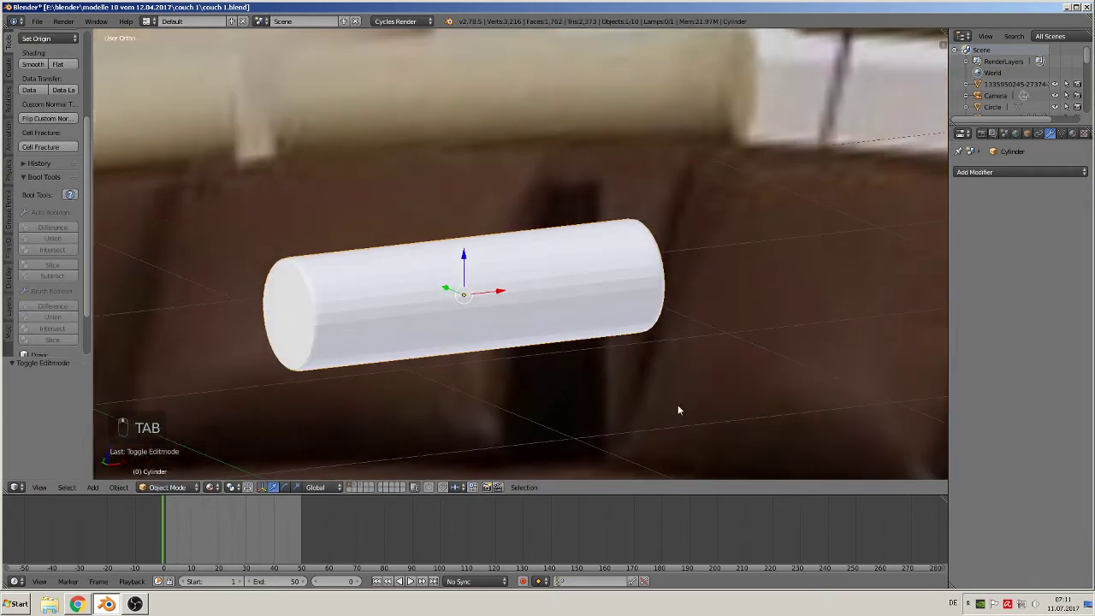
{"action": "left_click", "coordinate": [33, 64]}
{"action": "scroll", "coordinate": [693, 314], "scroll_direction": "down", "scroll_amount": 7}
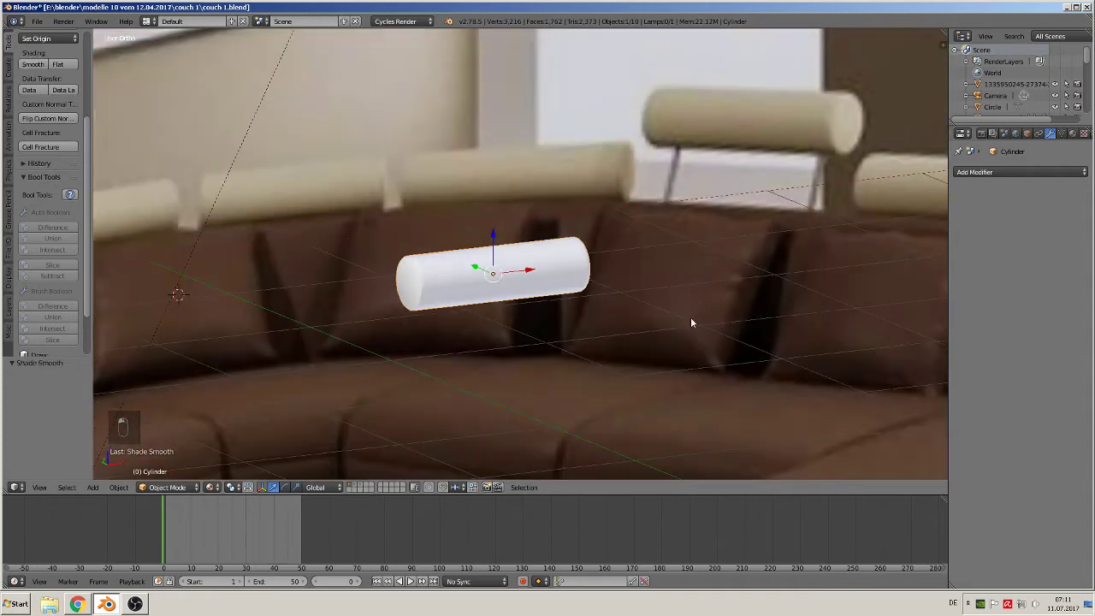
{"action": "middle_click_drag", "start_coordinate": [676, 323], "coordinate": [645, 316]}
{"action": "scroll", "coordinate": [645, 321], "scroll_direction": "down", "scroll_amount": 4}
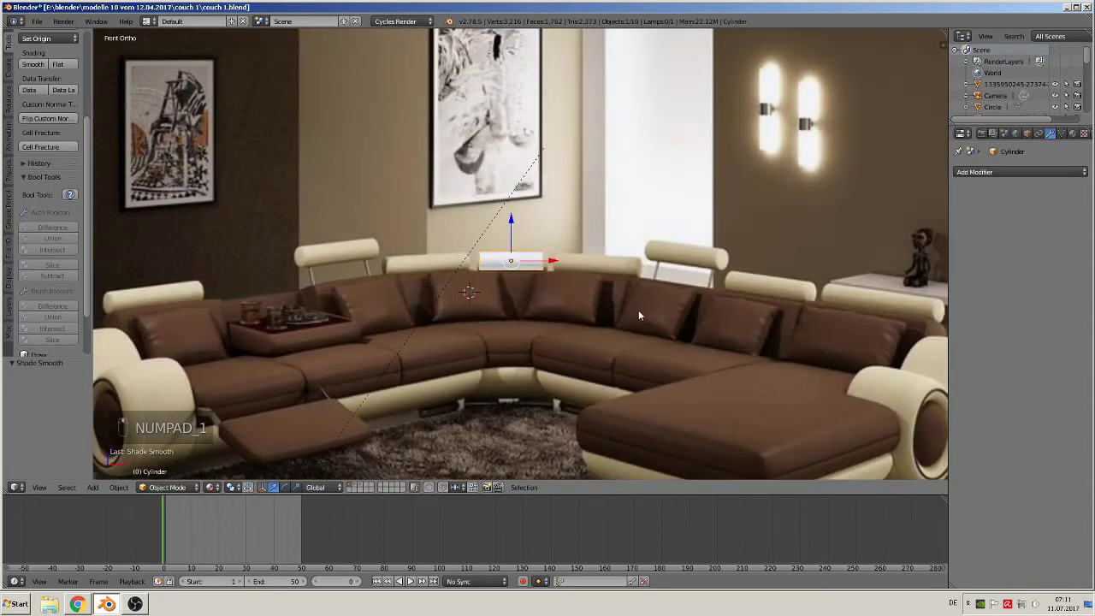
- Move the headrest cylinder 14.140 units along X, away from the photo to the other modelled couch parts
{"action": "key", "text": "KP_1"}
{"action": "left_click_drag", "start_coordinate": [558, 256], "coordinate": [835, 286]}
- Add a cylinder with 24 vertices at the near support rod of the raised headrest in the photo
{"action": "scroll", "coordinate": [668, 335], "scroll_direction": "up", "scroll_amount": 6}
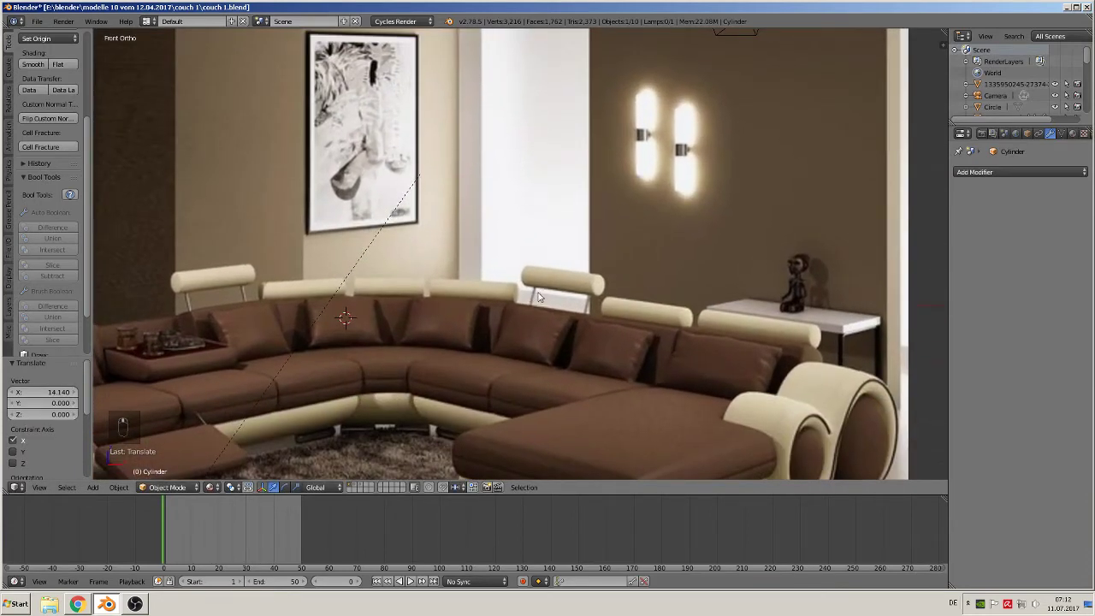
{"action": "scroll", "coordinate": [535, 306], "scroll_direction": "up", "scroll_amount": 4}
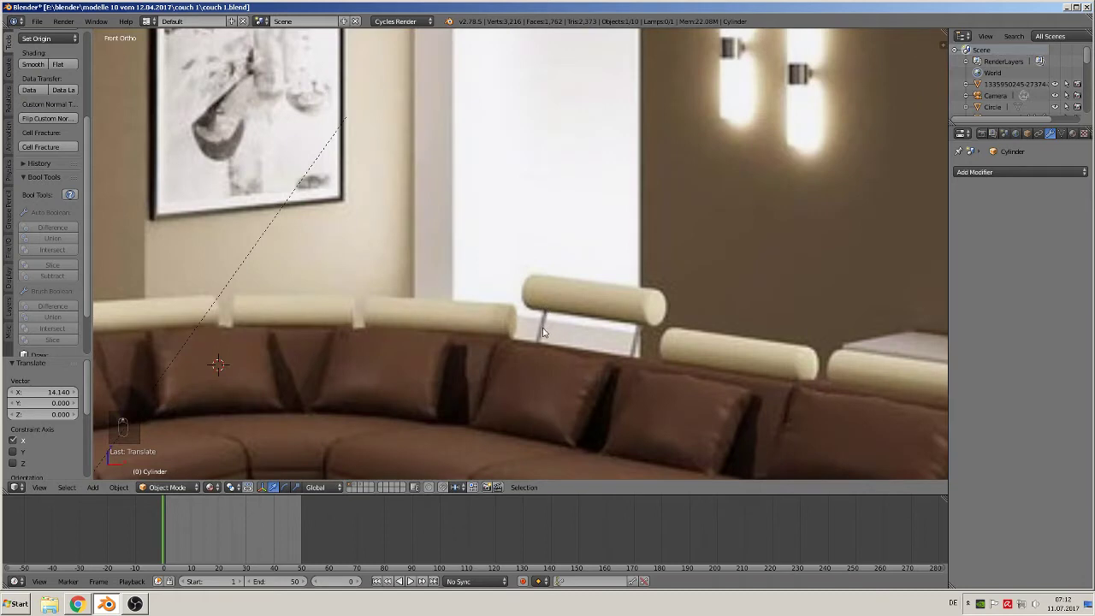
{"action": "left_click", "coordinate": [543, 331]}
{"action": "left_click", "coordinate": [93, 488]}
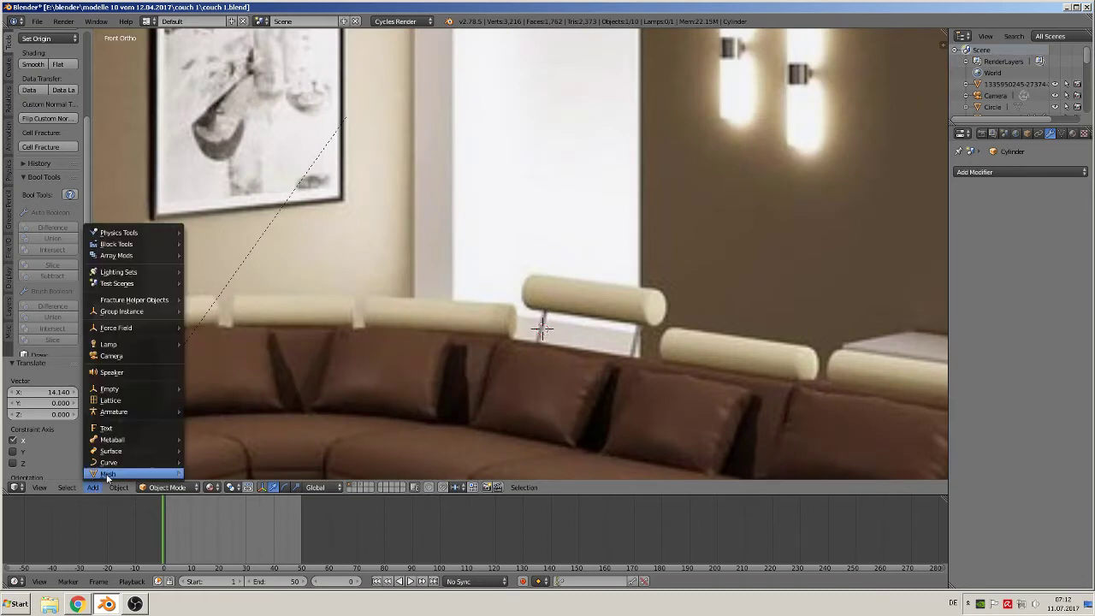
{"action": "mouse_move", "coordinate": [108, 474]}
{"action": "left_click", "coordinate": [221, 254]}
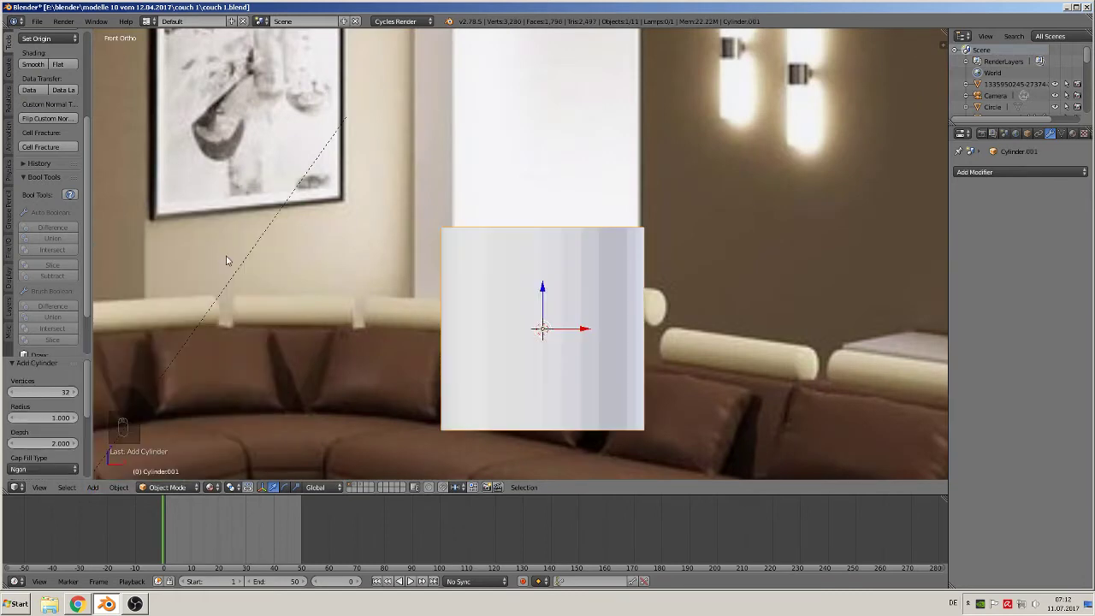
{"action": "left_click", "coordinate": [52, 392]}
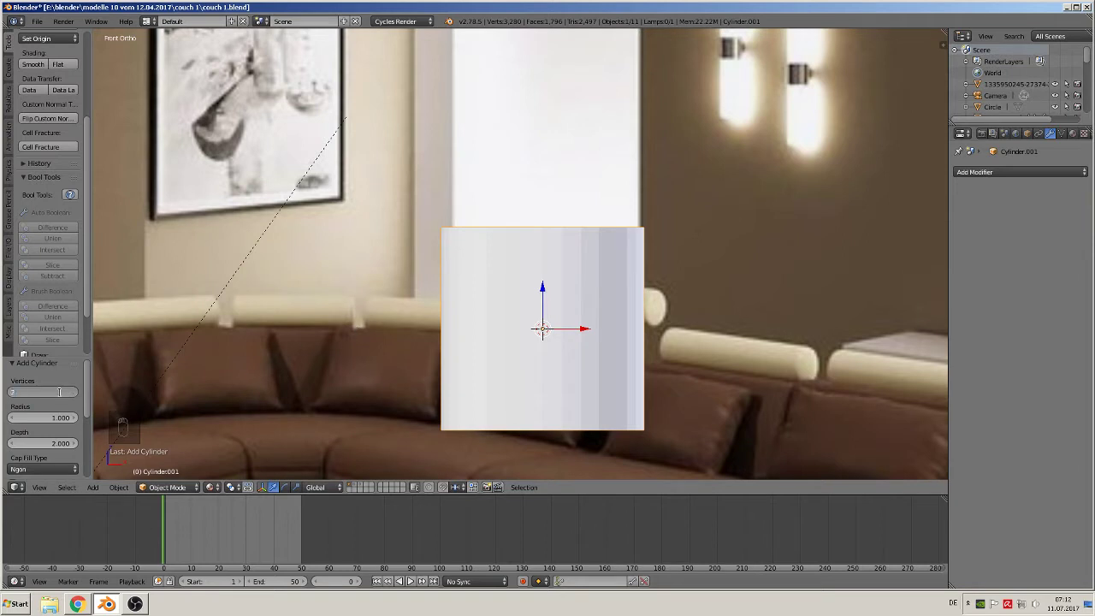
{"action": "type", "text": "24"}
{"action": "key", "text": "Return"}
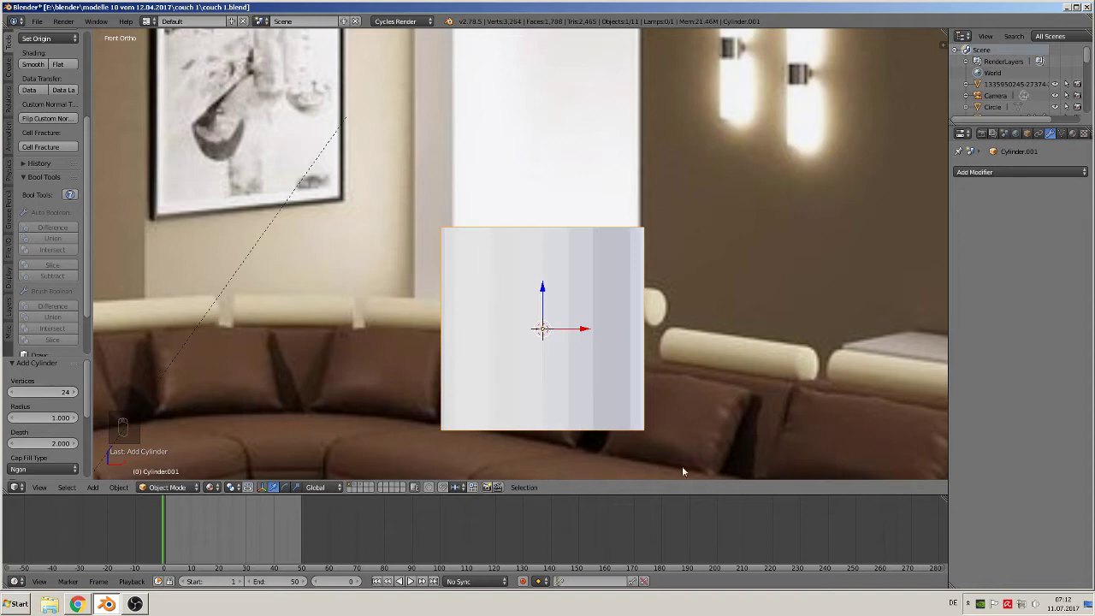
- Scale the new cylinder uniformly to 0.027, and again by 0.849, to approximate the headrest rod's thickness
{"action": "key", "text": "s"}
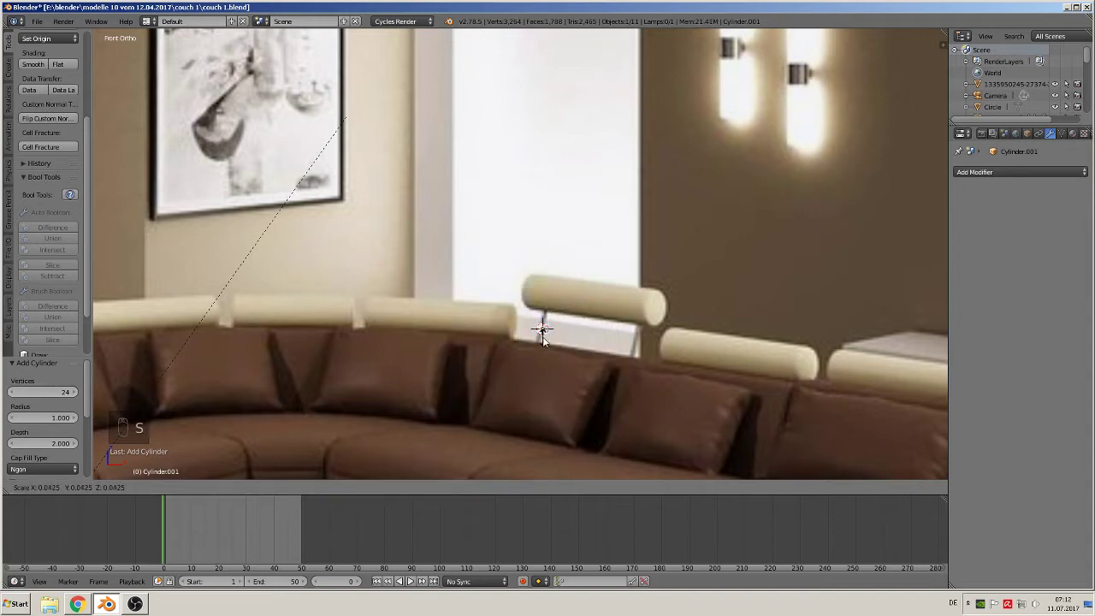
{"action": "left_click", "coordinate": [542, 337]}
{"action": "scroll", "coordinate": [587, 380], "scroll_direction": "up", "scroll_amount": 2}
{"action": "scroll", "coordinate": [614, 400], "scroll_direction": "up", "scroll_amount": 1}
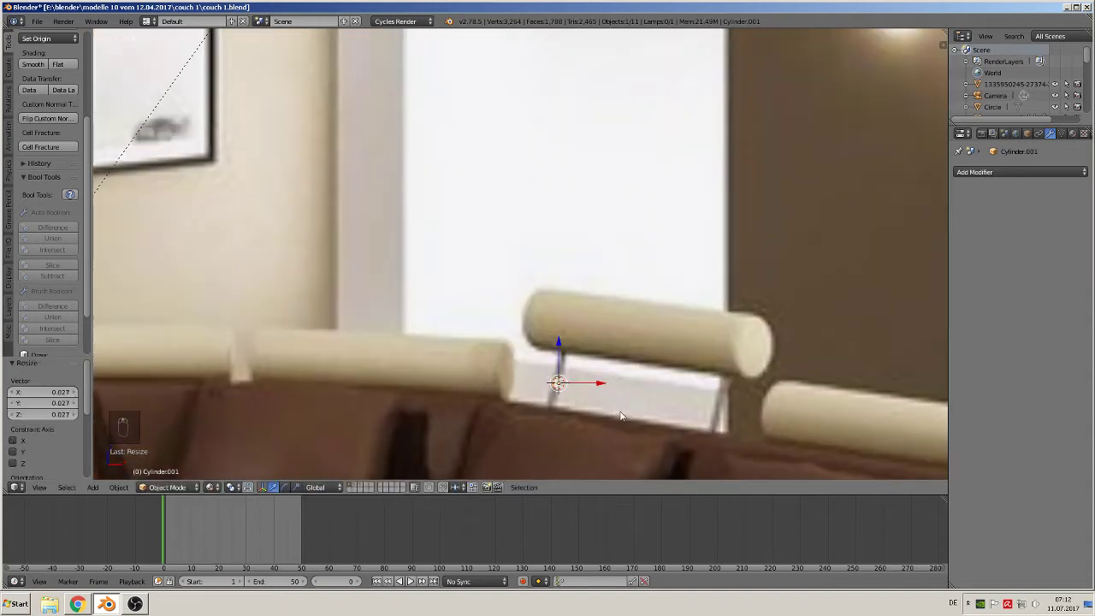
{"action": "key", "text": "s"}
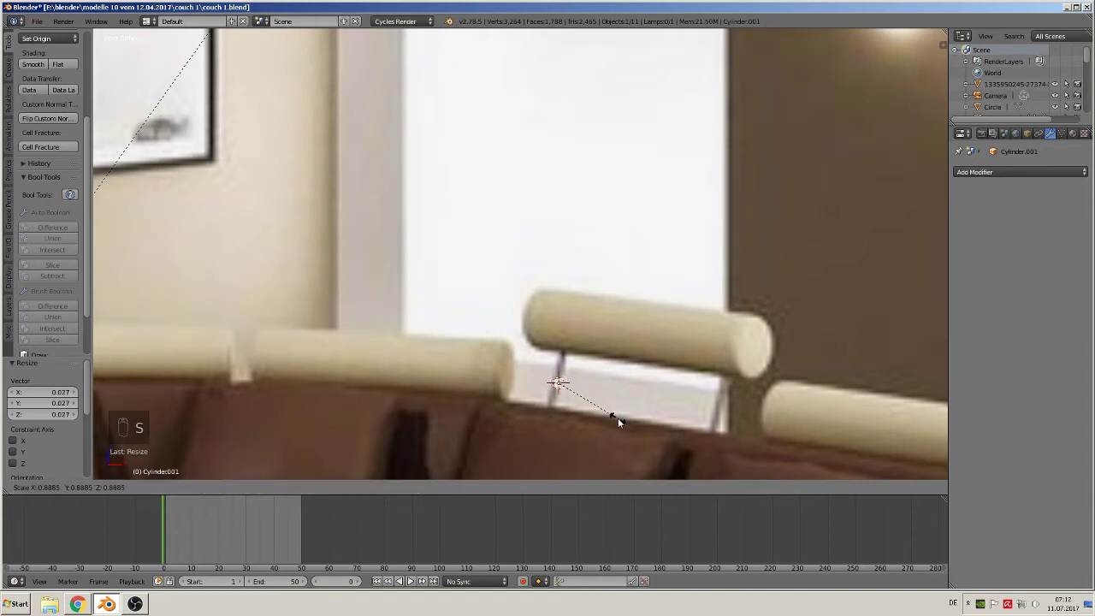
{"action": "left_click", "coordinate": [615, 415]}
- Stretch the rod 8.570 times along Z, adjust its overall size, and lengthen it another 1.148 times along Z
{"action": "key", "text": "s"}
{"action": "key", "text": "z"}
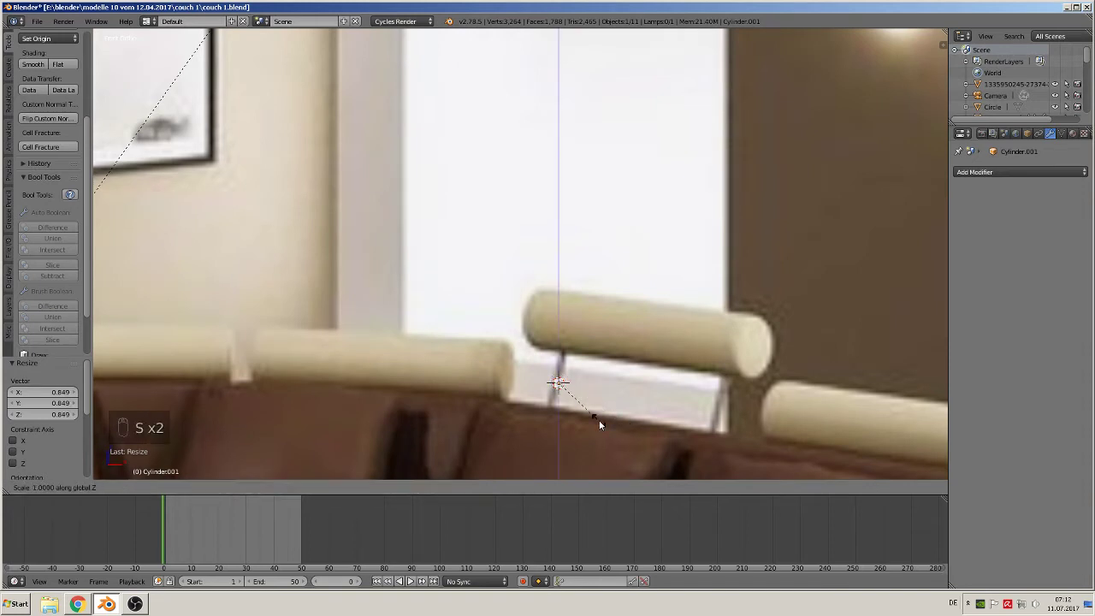
{"action": "left_click", "coordinate": [685, 386]}
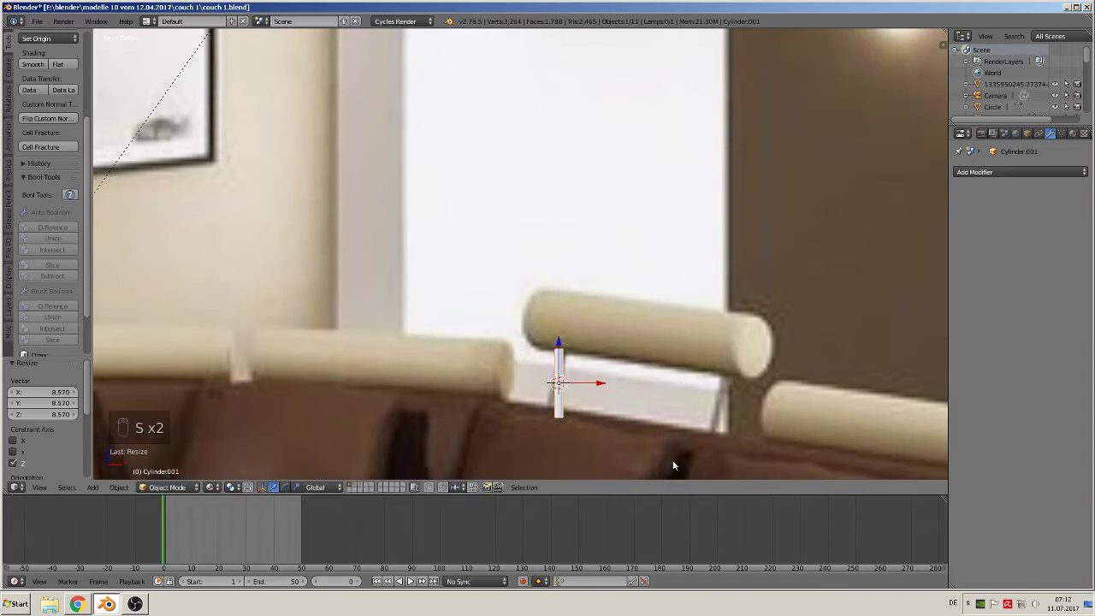
{"action": "key", "text": "s"}
{"action": "left_click", "coordinate": [651, 444]}
{"action": "key", "text": "s"}
{"action": "key", "text": "z"}
{"action": "left_click", "coordinate": [649, 467]}
- Move the support rod 10.503 units along X, beside the modelled headrest roll
{"action": "scroll", "coordinate": [618, 427], "scroll_direction": "down", "scroll_amount": 2}
{"action": "scroll", "coordinate": [605, 408], "scroll_direction": "down", "scroll_amount": 4}
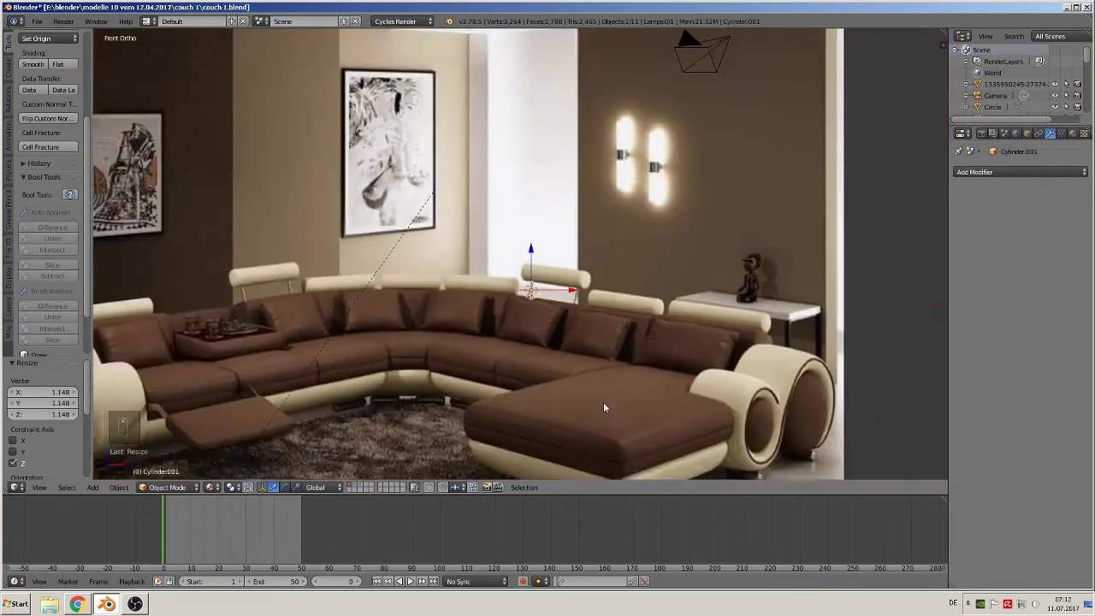
{"action": "scroll", "coordinate": [592, 389], "scroll_direction": "down", "scroll_amount": 5}
{"action": "key", "text": "g"}
{"action": "key", "text": "x"}
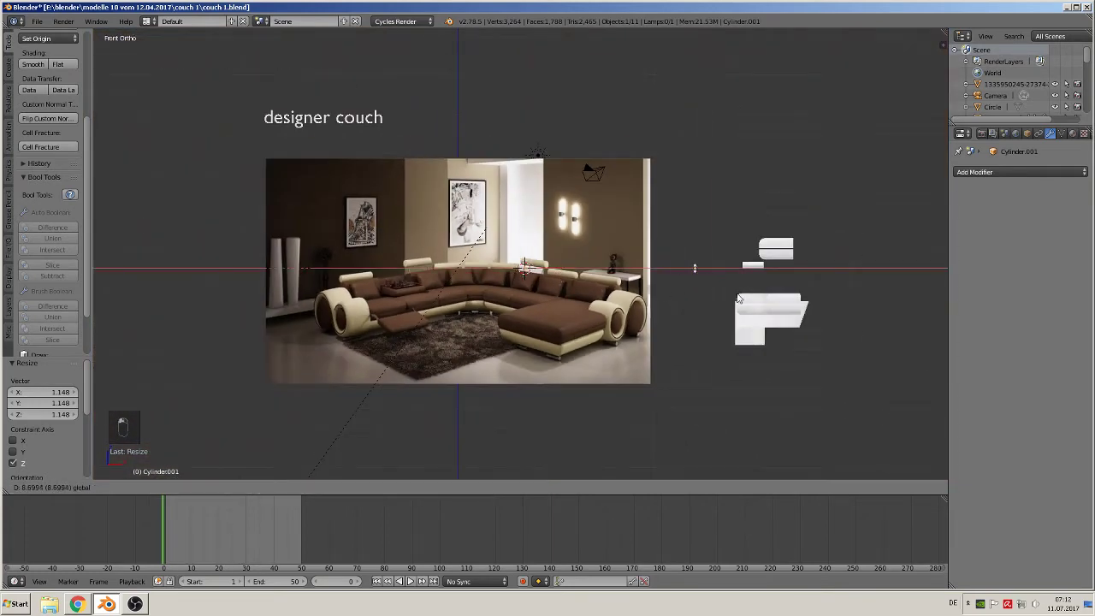
{"action": "left_click", "coordinate": [764, 305]}
- Deselect everything and add a cube centred on the extended footrest in the photo
{"action": "scroll", "coordinate": [713, 332], "scroll_direction": "up", "scroll_amount": 3}
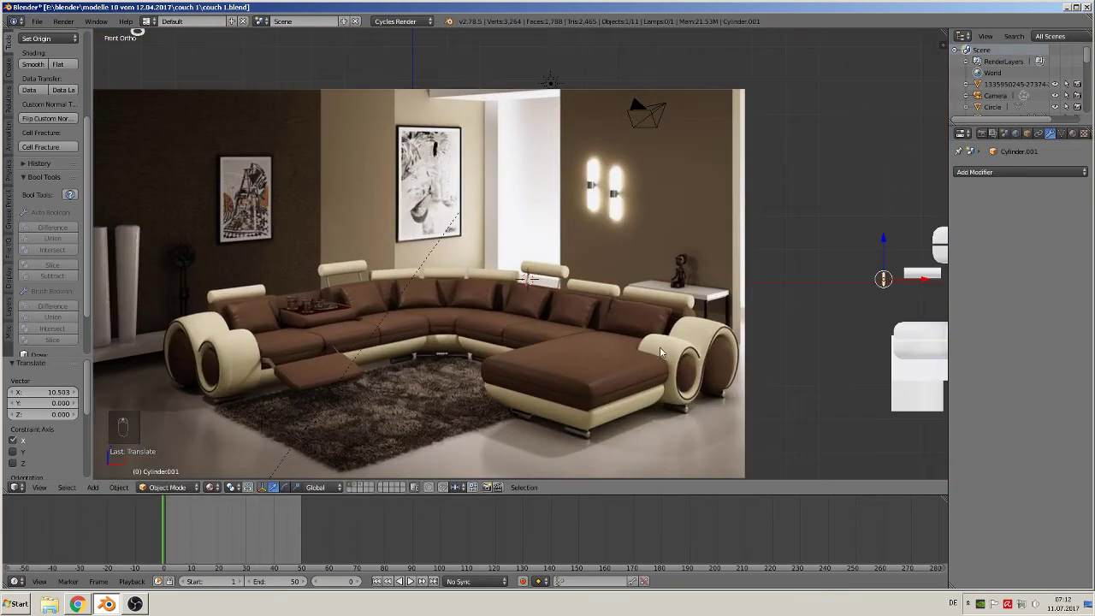
{"action": "scroll", "coordinate": [653, 309], "scroll_direction": "up", "scroll_amount": 4}
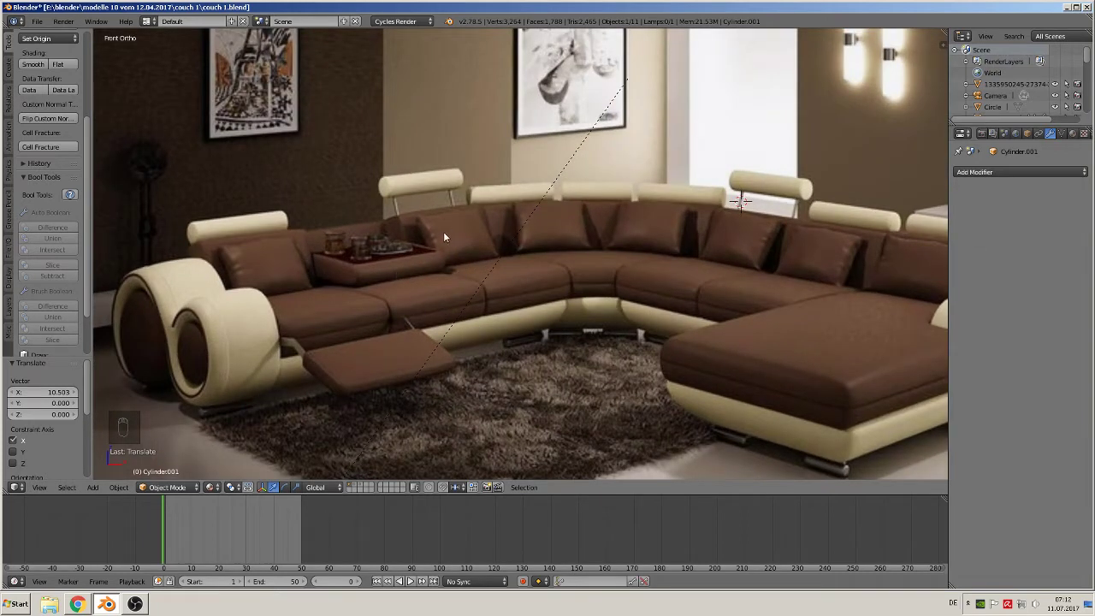
{"action": "key", "text": "a"}
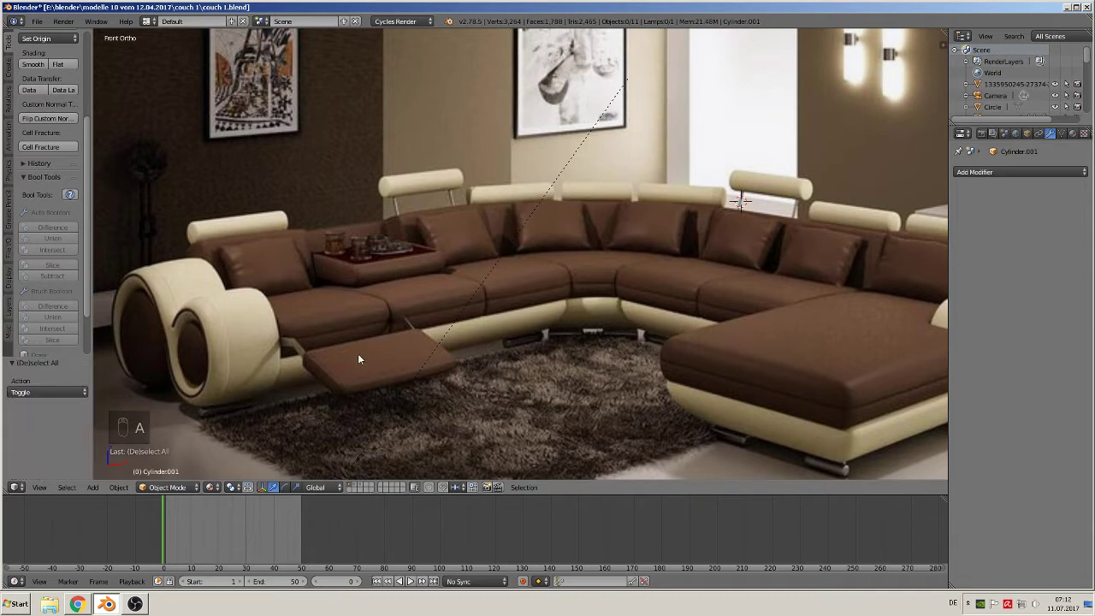
{"action": "middle_click_drag", "start_coordinate": [357, 363], "coordinate": [494, 300], "text": "shift"}
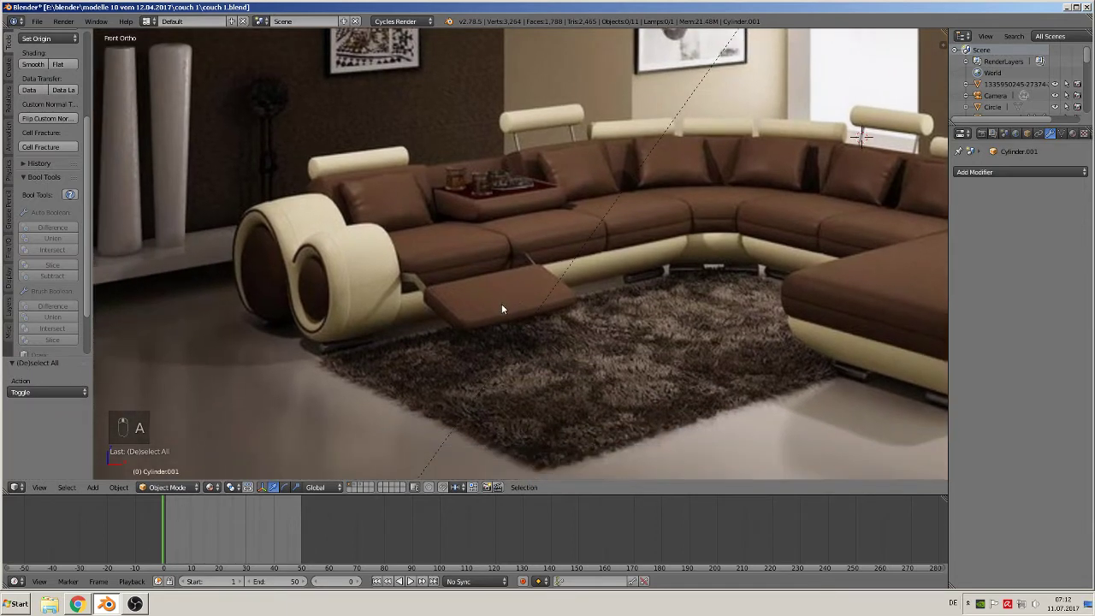
{"action": "left_click", "coordinate": [490, 292]}
{"action": "left_click", "coordinate": [92, 487]}
{"action": "mouse_move", "coordinate": [111, 473]}
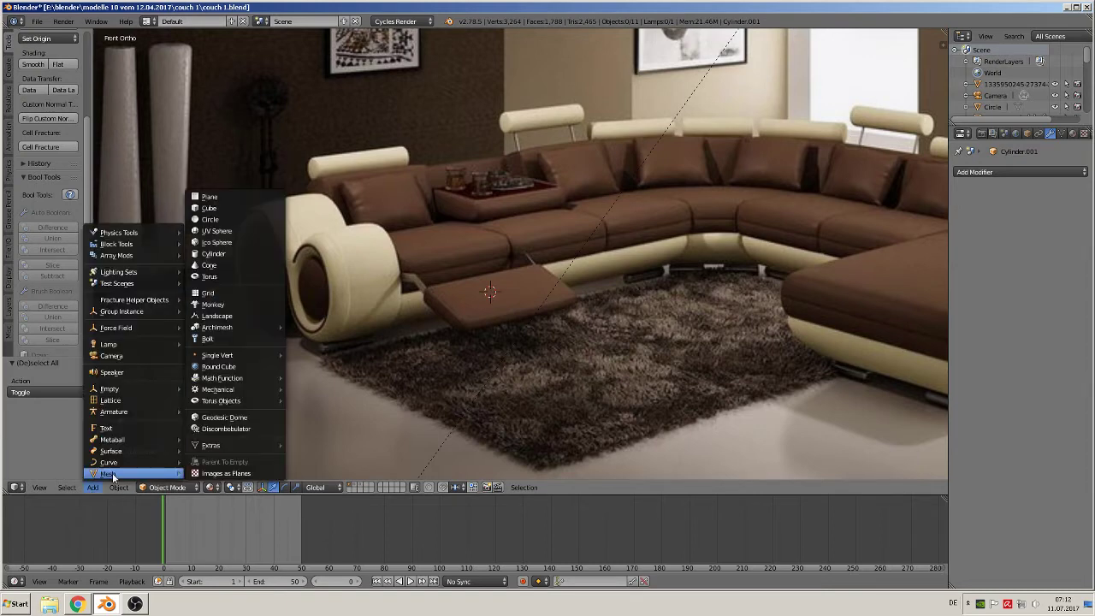
{"action": "left_click", "coordinate": [232, 210]}
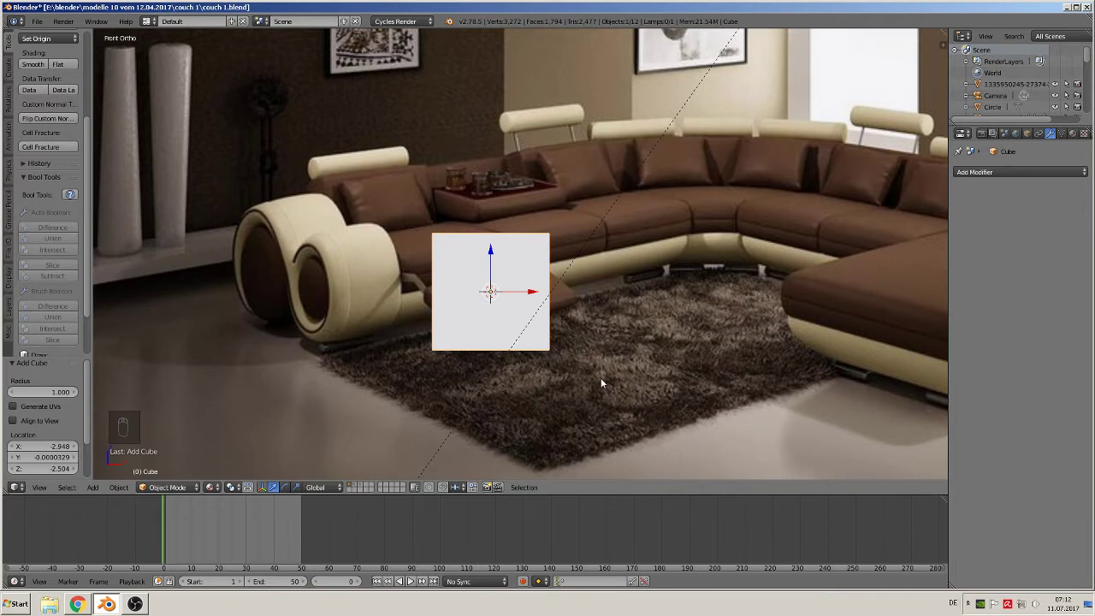
- Flatten the cube to about half its height along Z
{"action": "key", "text": "s"}
{"action": "key", "text": "z"}
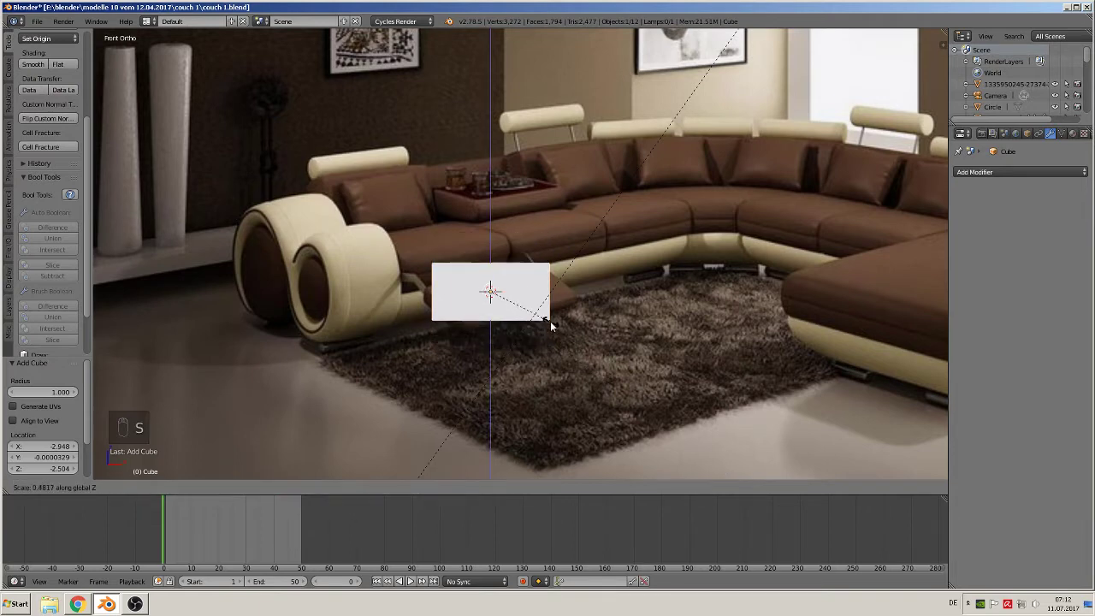
{"action": "left_click", "coordinate": [546, 324]}
- Shift the flattened cube along X toward the chaise and -1.701 units along Y, in front of the photo
{"action": "left_click_drag", "start_coordinate": [530, 292], "coordinate": [710, 365]}
{"action": "middle_click_drag", "start_coordinate": [695, 392], "coordinate": [770, 423]}
{"action": "left_click_drag", "start_coordinate": [642, 287], "coordinate": [712, 315]}
- Scale the cube to 0.134 along Y to make a thin slab
{"action": "key", "text": "s"}
{"action": "key", "text": "y"}
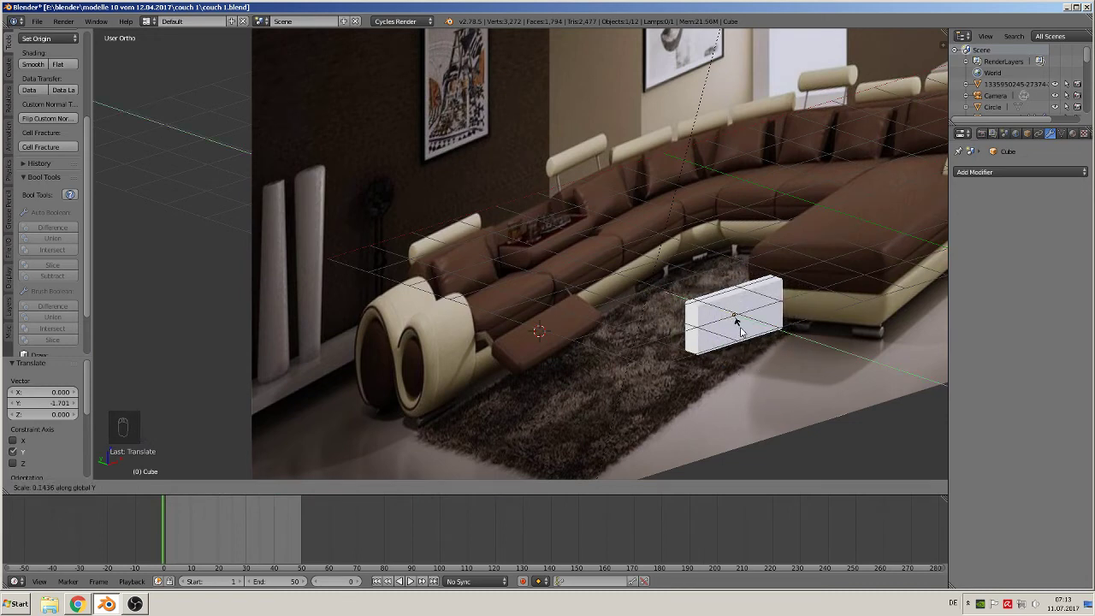
{"action": "left_click", "coordinate": [741, 329]}
- Enter Edit Mode and cut one edge loop around the slab's rim, midway through its thickness
{"action": "middle_click_drag", "start_coordinate": [714, 387], "coordinate": [448, 395], "text": "shift"}
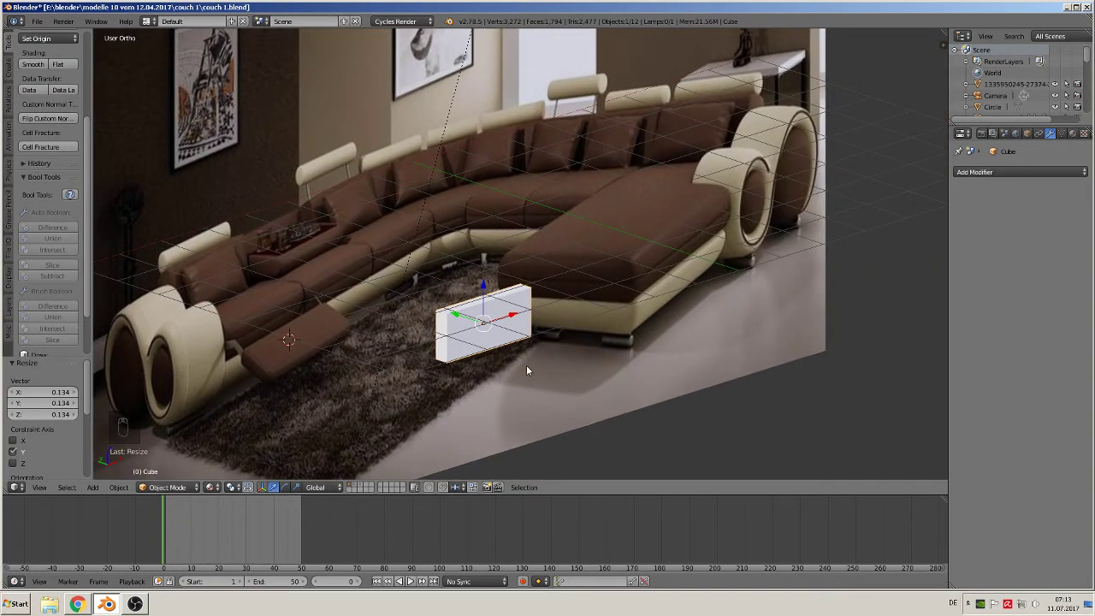
{"action": "scroll", "coordinate": [527, 370], "scroll_direction": "up", "scroll_amount": 9}
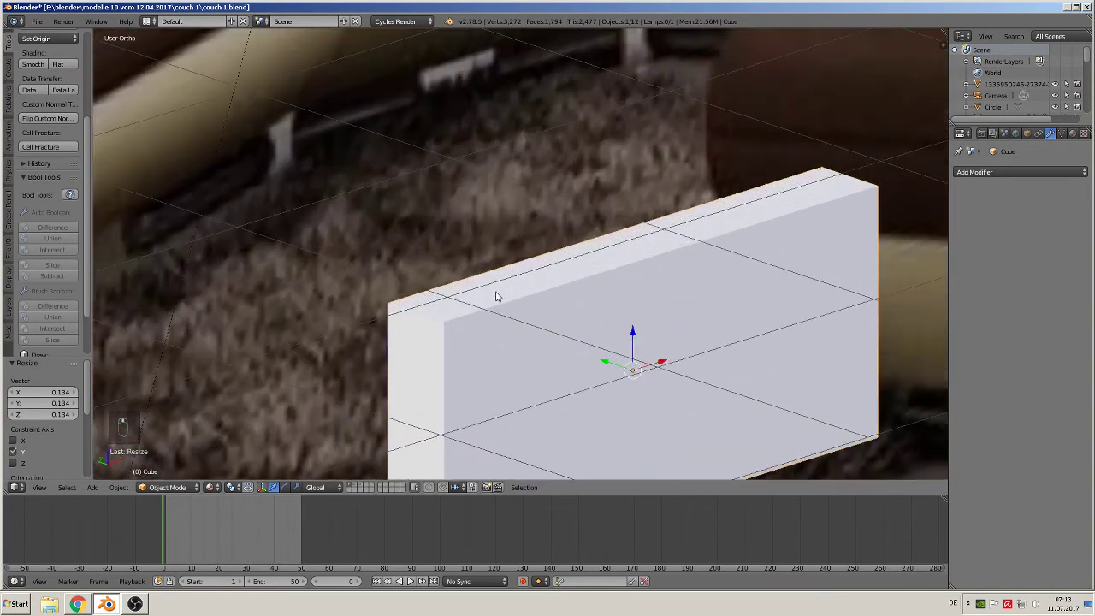
{"action": "key", "text": "Tab"}
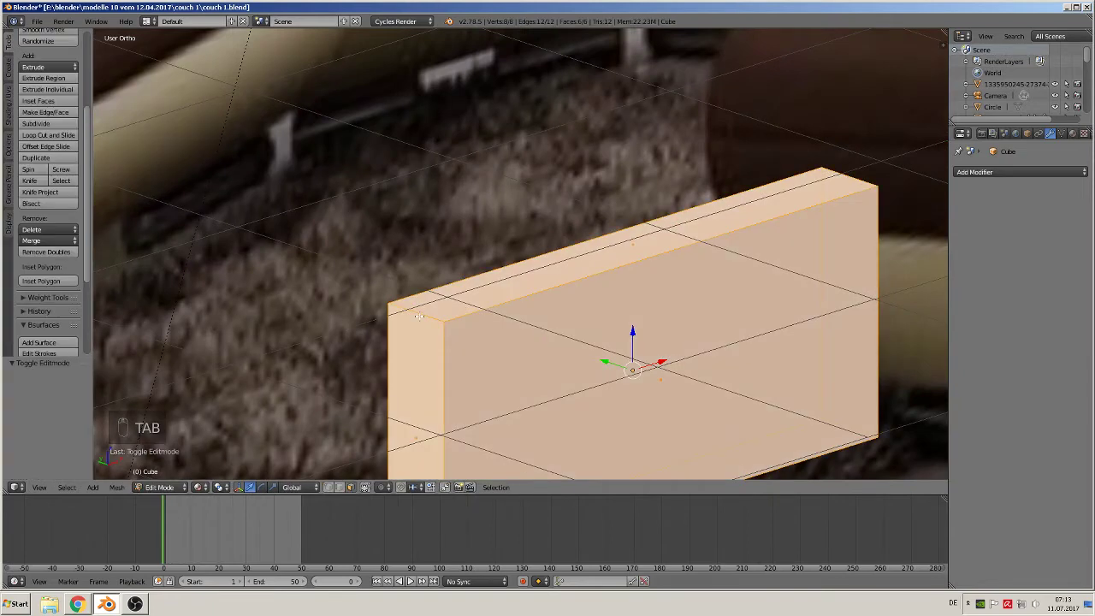
{"action": "key", "text": "ctrl+r"}
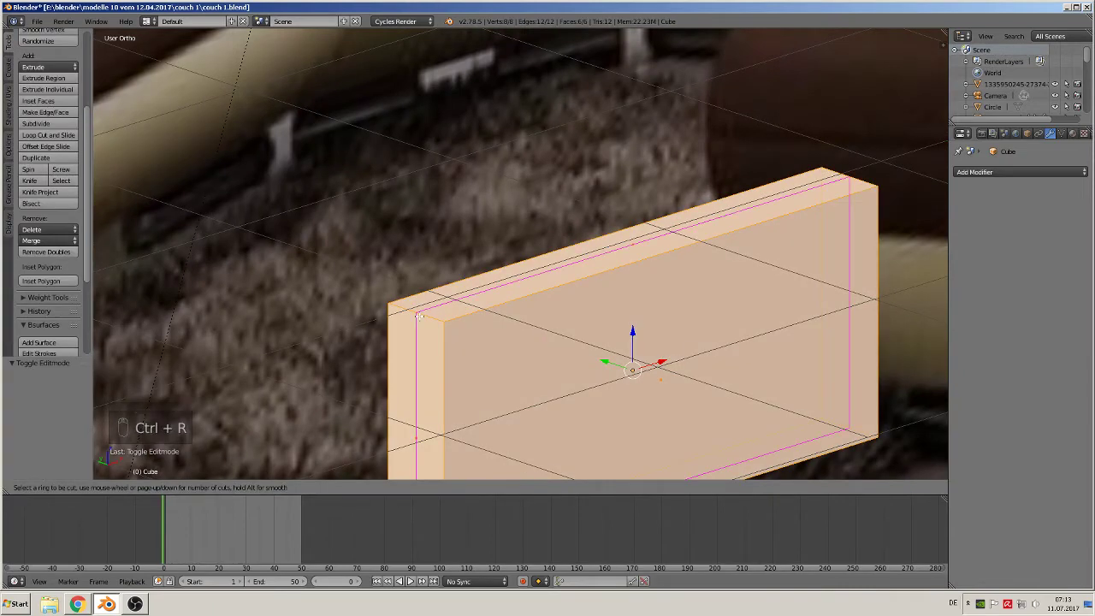
{"action": "left_click", "coordinate": [419, 316]}
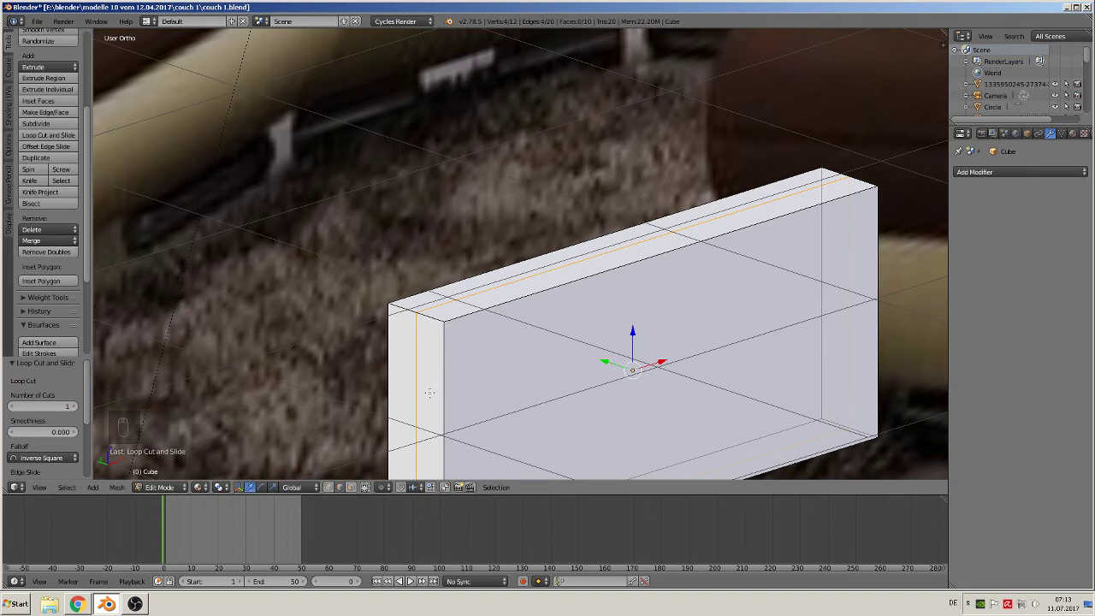
- In face selection mode, select both large faces of the slab and try to bevel their edges
{"action": "middle_click_drag", "start_coordinate": [536, 391], "coordinate": [623, 316], "text": "shift"}
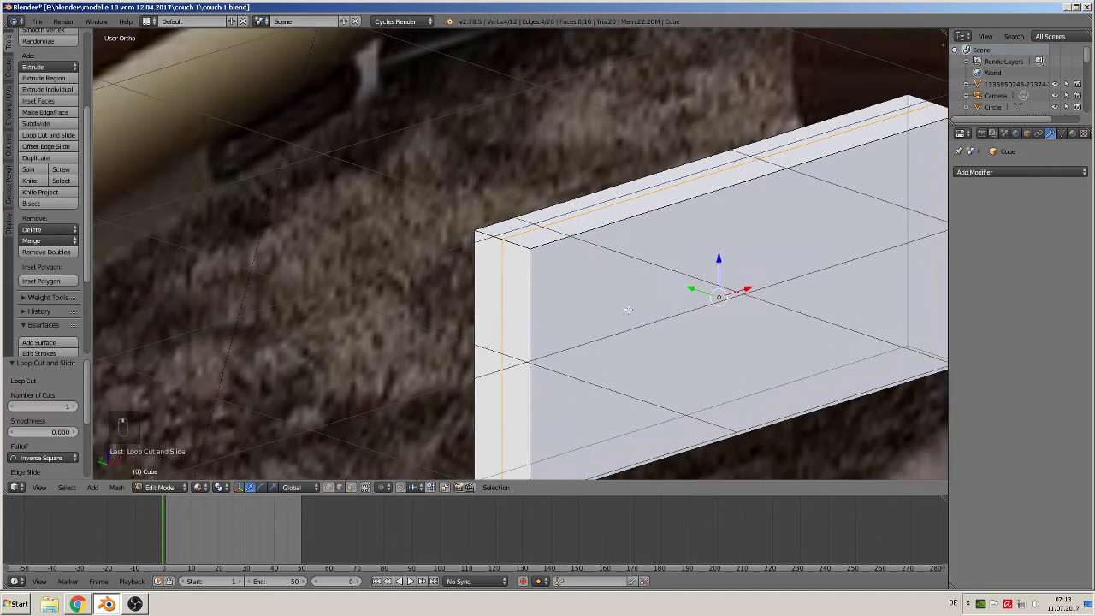
{"action": "scroll", "coordinate": [625, 313], "scroll_direction": "down", "scroll_amount": 1}
{"action": "left_click", "coordinate": [352, 488]}
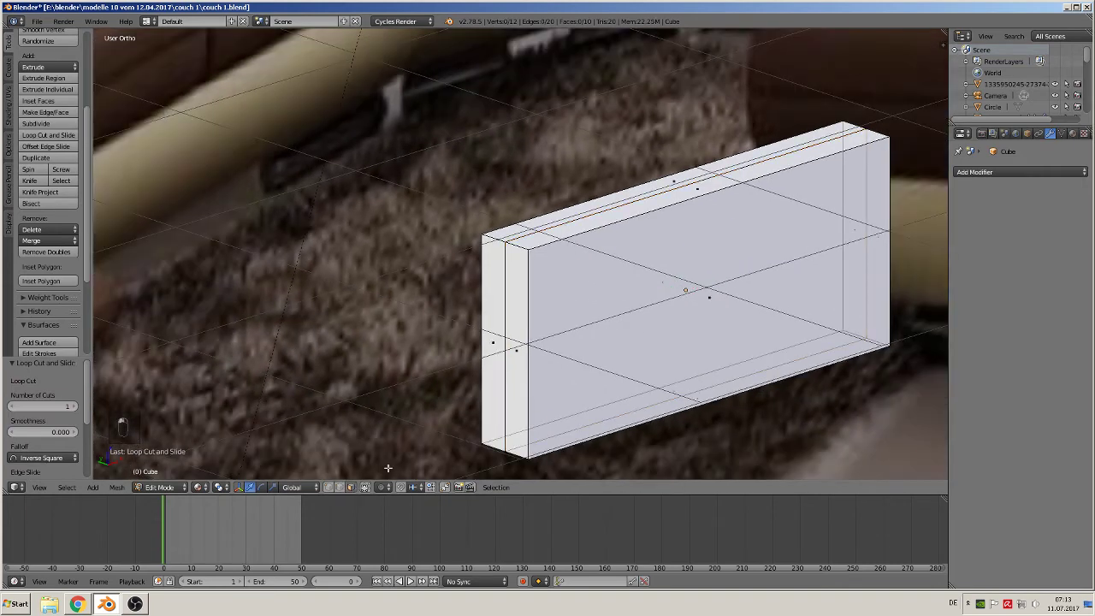
{"action": "right_click", "coordinate": [718, 305]}
{"action": "scroll", "coordinate": [642, 387], "scroll_direction": "down", "scroll_amount": 5}
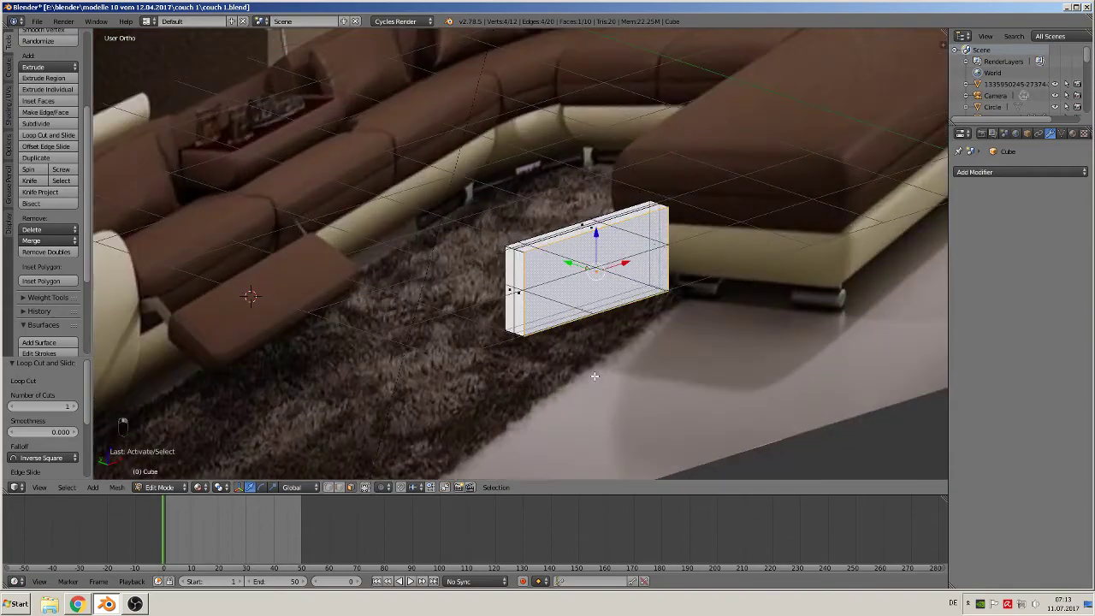
{"action": "scroll", "coordinate": [594, 369], "scroll_direction": "up", "scroll_amount": 5}
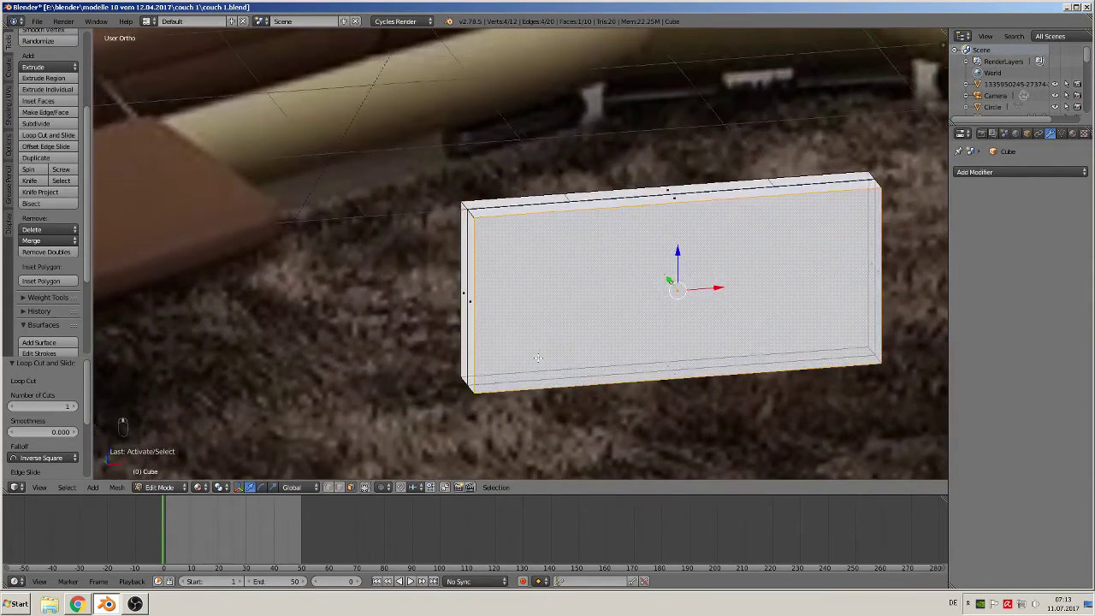
{"action": "middle_click_drag", "start_coordinate": [538, 358], "coordinate": [654, 368]}
{"action": "right_click", "coordinate": [624, 305], "text": "shift"}
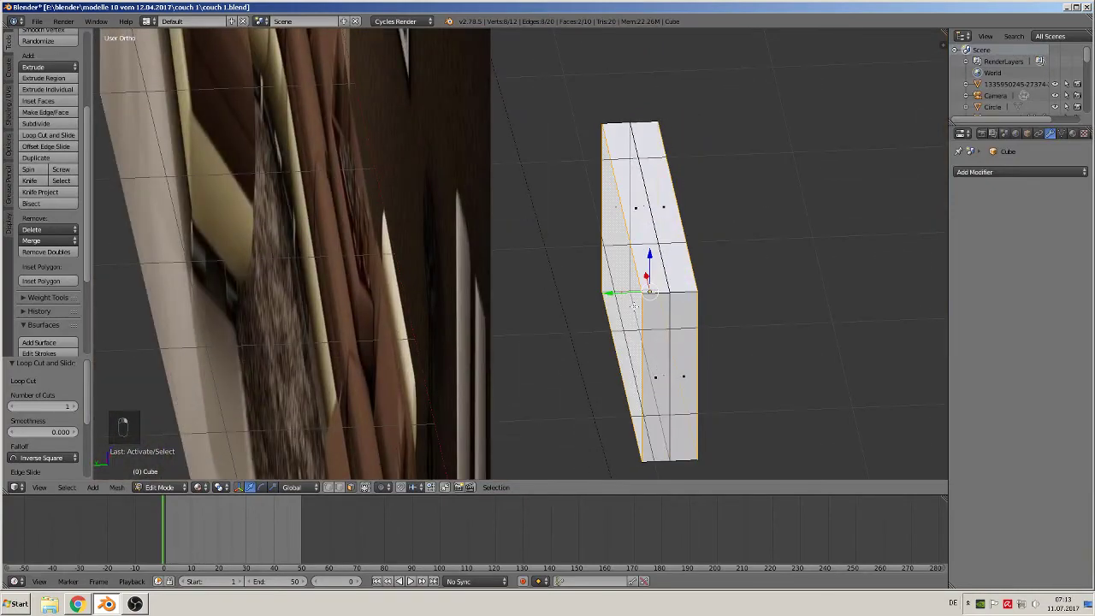
{"action": "middle_click_drag", "start_coordinate": [732, 353], "coordinate": [665, 365]}
{"action": "scroll", "coordinate": [665, 355], "scroll_direction": "up", "scroll_amount": 2}
{"action": "middle_click_drag", "start_coordinate": [592, 337], "coordinate": [606, 347]}
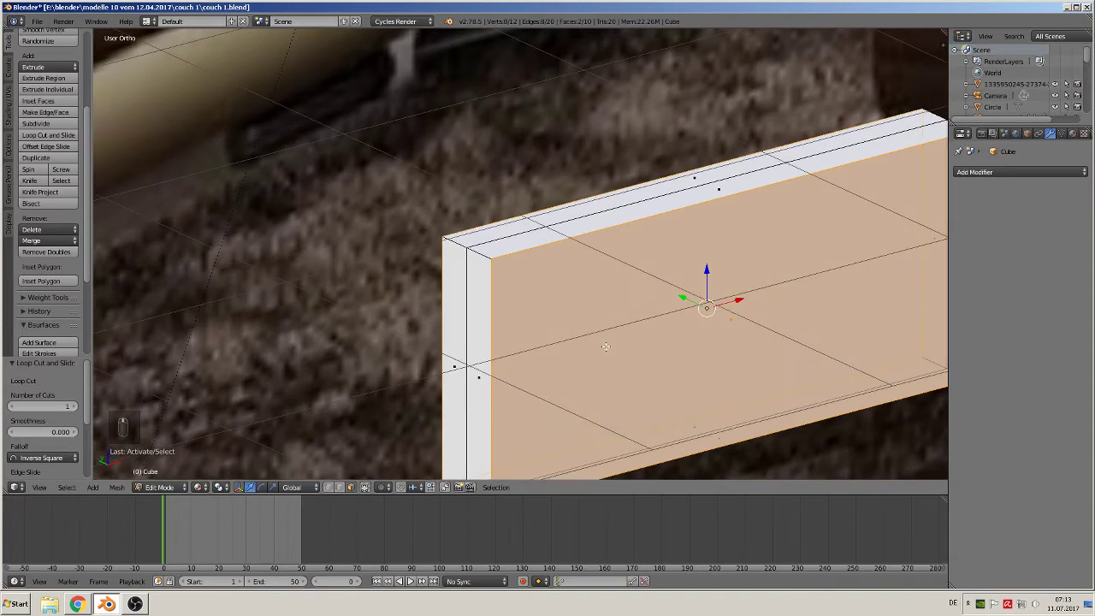
{"action": "key", "text": "ctrl+b"}
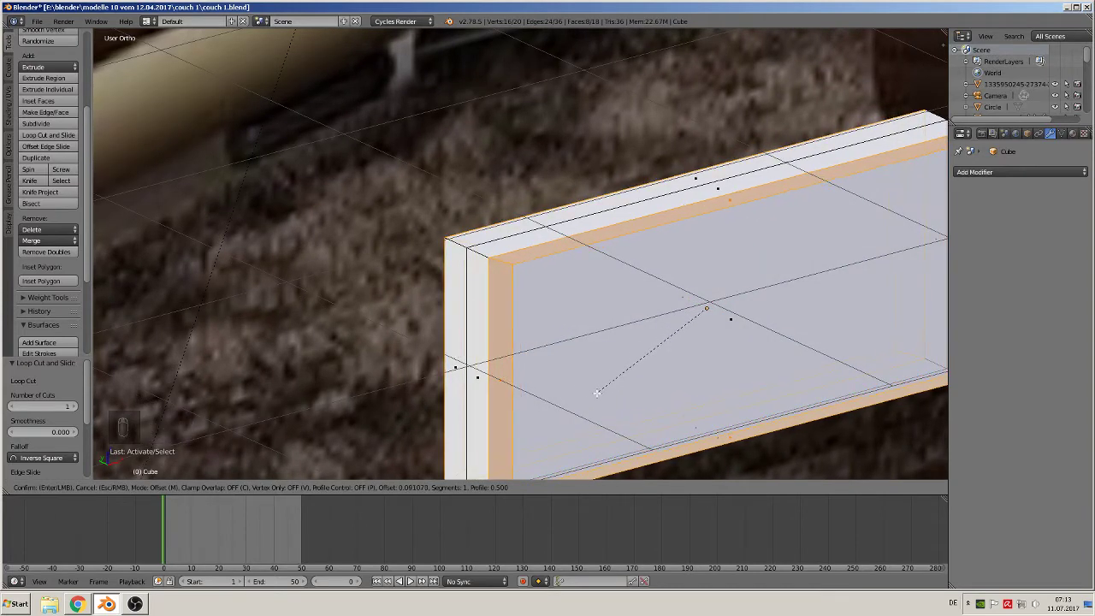
{"action": "left_click", "coordinate": [603, 392]}
- Cut two vertical edge loops across the slab's width and spread them towards its ends by scaling 2.788 along X
{"action": "middle_click_drag", "start_coordinate": [578, 384], "coordinate": [541, 352]}
{"action": "scroll", "coordinate": [550, 374], "scroll_direction": "down", "scroll_amount": 3}
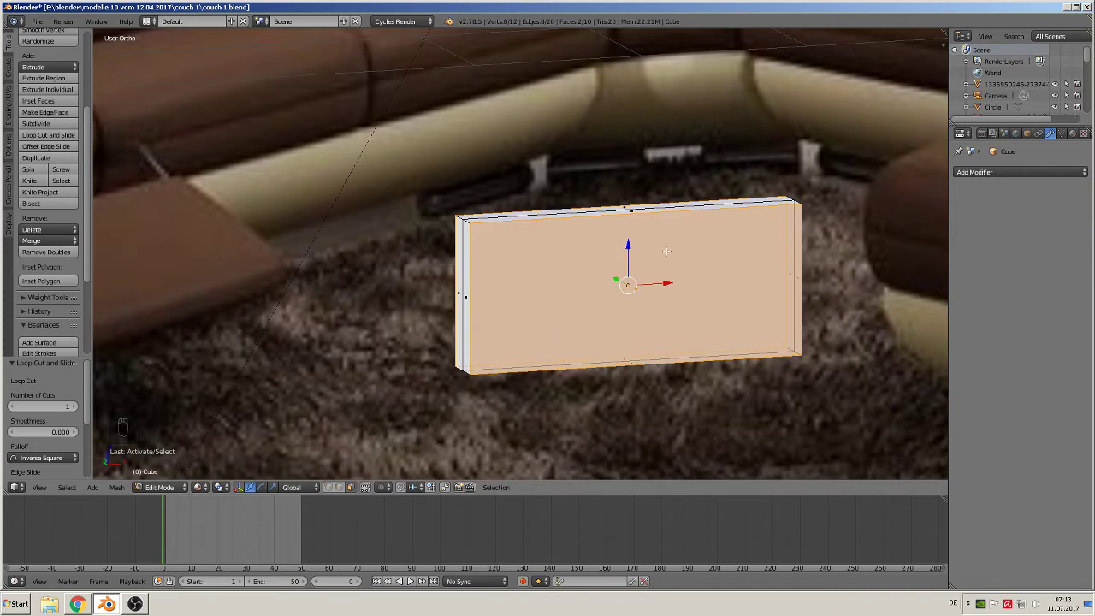
{"action": "key", "text": "ctrl+r"}
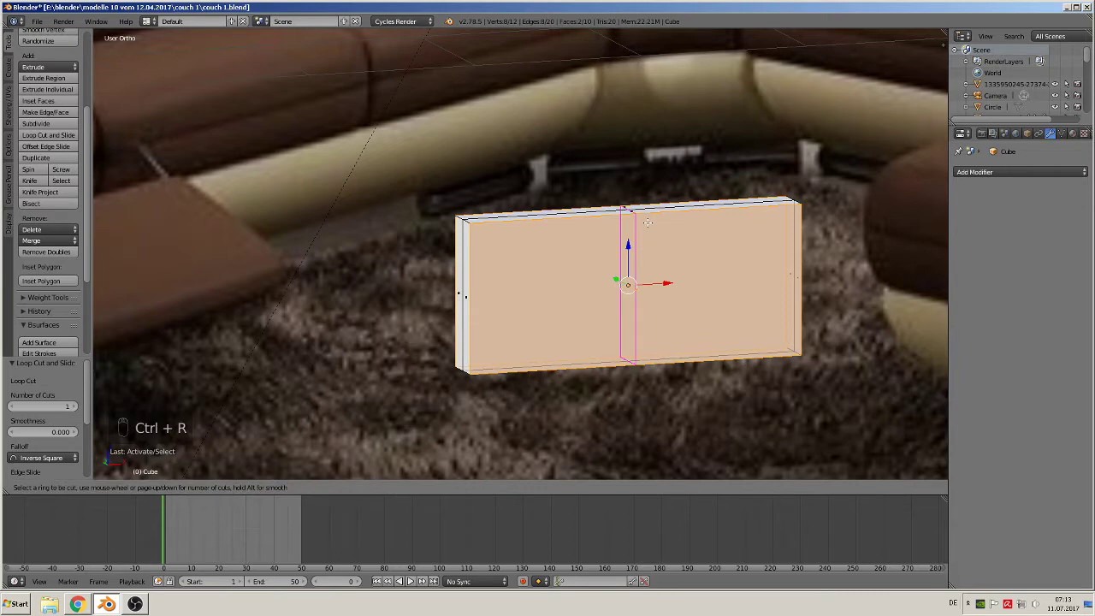
{"action": "scroll", "coordinate": [648, 223], "scroll_direction": "up", "scroll_amount": 1}
{"action": "left_click", "coordinate": [644, 220]}
{"action": "right_click", "coordinate": [656, 285]}
{"action": "middle_click_drag", "start_coordinate": [656, 335], "coordinate": [643, 336]}
{"action": "key", "text": "s"}
{"action": "key", "text": "x"}
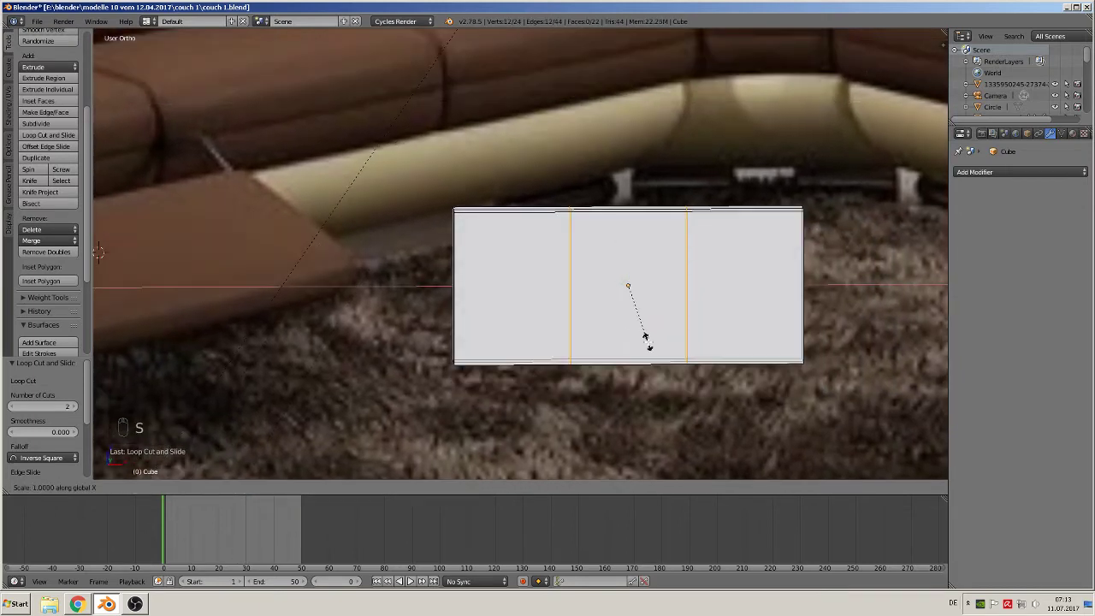
{"action": "left_click", "coordinate": [769, 374]}
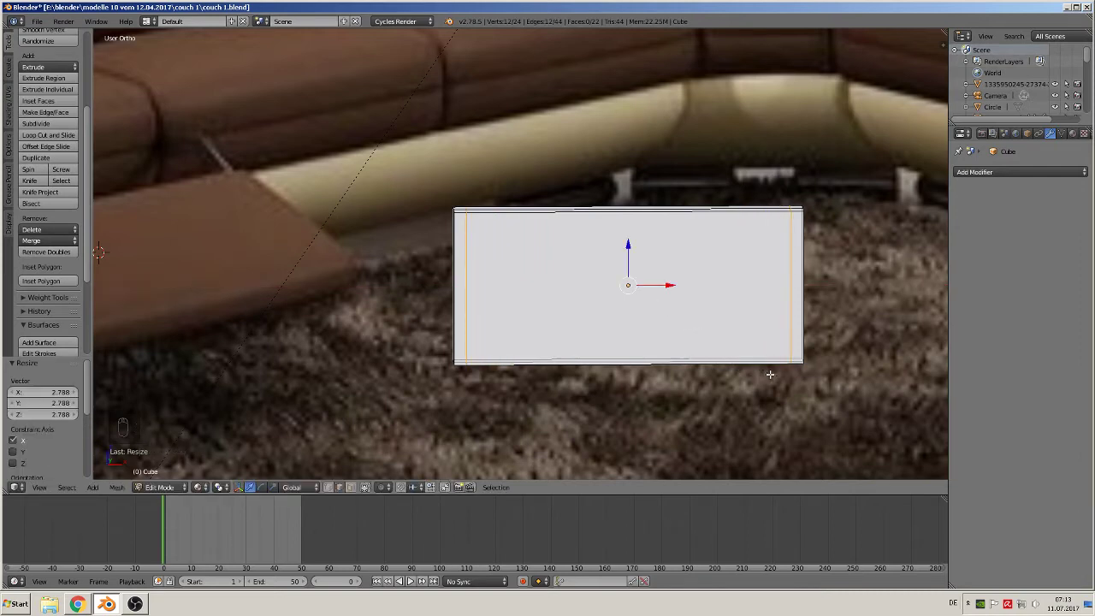
- Cut two horizontal edge loops around the slab and spread them towards the upper and lower edges by scaling 2.631 along Z
{"action": "middle_click_drag", "start_coordinate": [641, 325], "coordinate": [536, 310]}
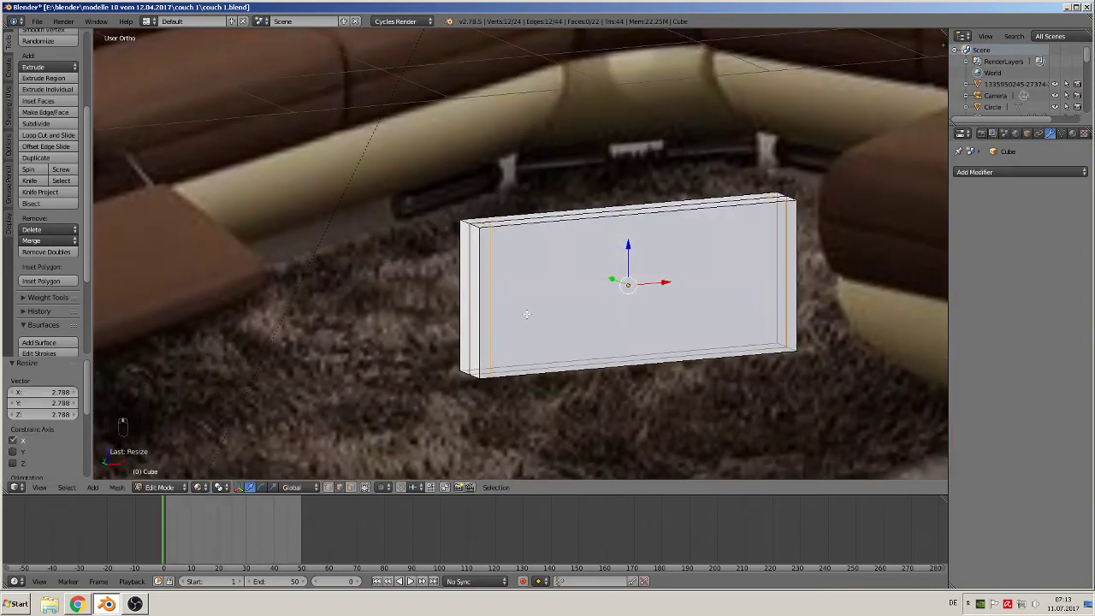
{"action": "key", "text": "ctrl+r"}
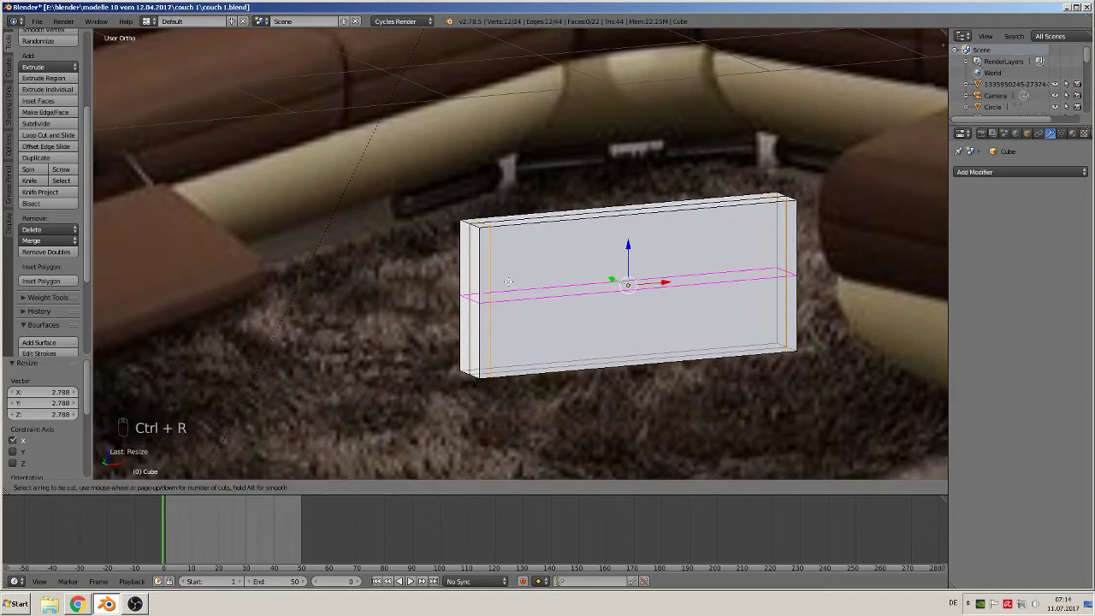
{"action": "scroll", "coordinate": [508, 282], "scroll_direction": "up", "scroll_amount": 1}
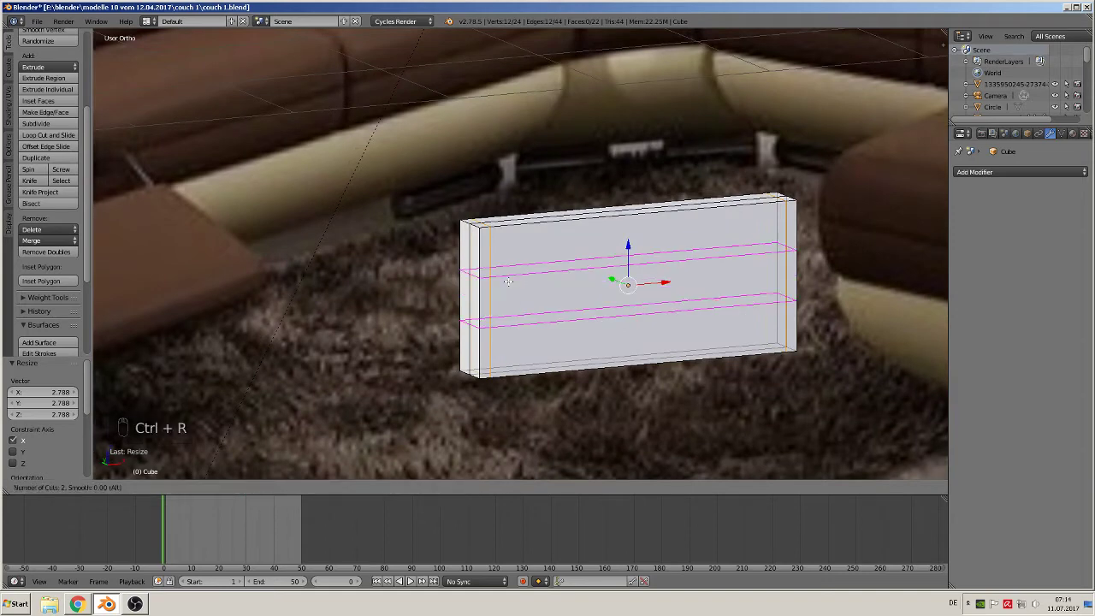
{"action": "left_click", "coordinate": [508, 282]}
{"action": "right_click", "coordinate": [539, 324]}
{"action": "key", "text": "s"}
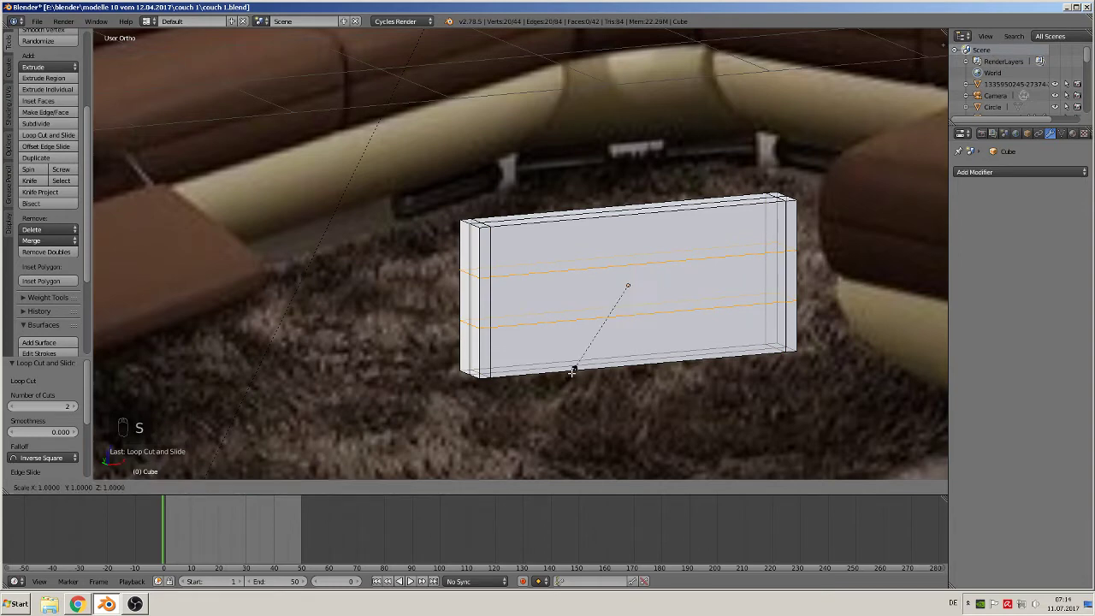
{"action": "key", "text": "z"}
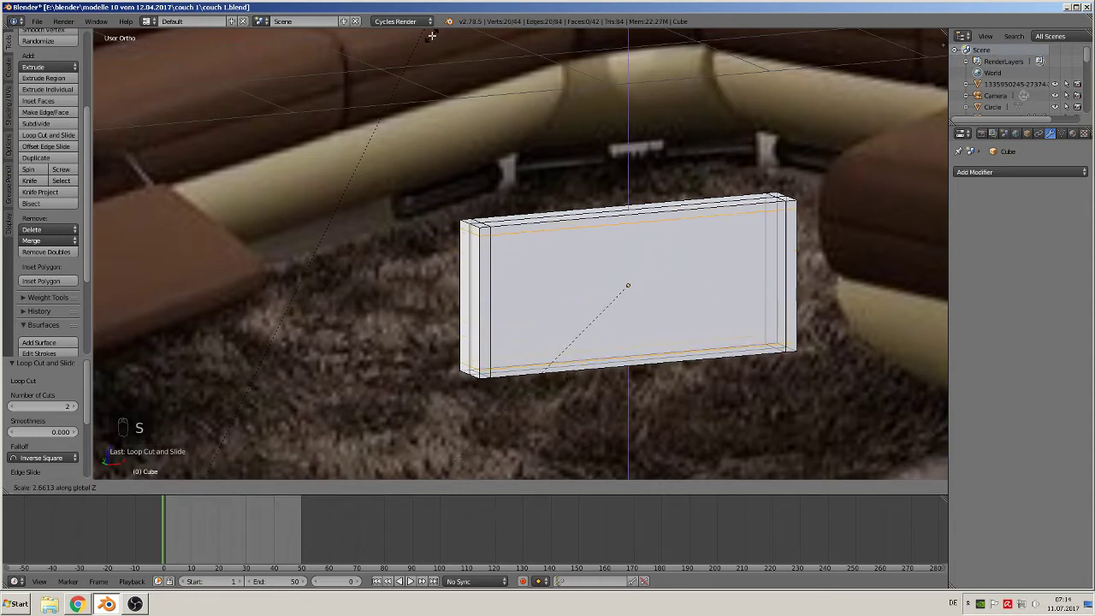
{"action": "left_click", "coordinate": [433, 35]}
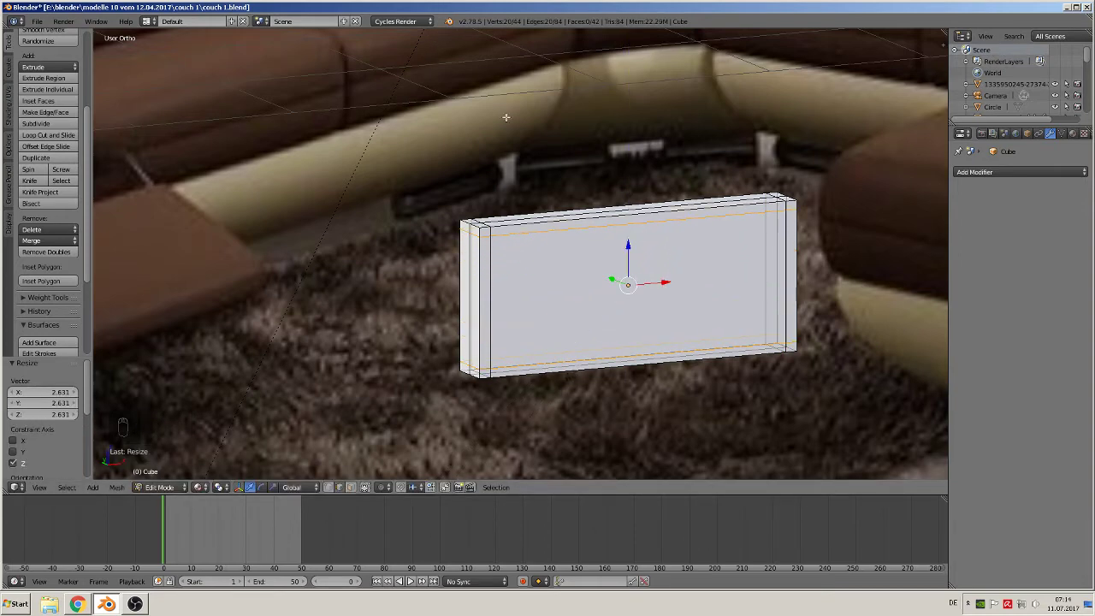
- Select the four outer edges of the slab's front face and bevel them by 0.083 with 3 segments
{"action": "scroll", "coordinate": [611, 220], "scroll_direction": "up", "scroll_amount": 1}
{"action": "right_click", "coordinate": [552, 218], "text": "alt"}
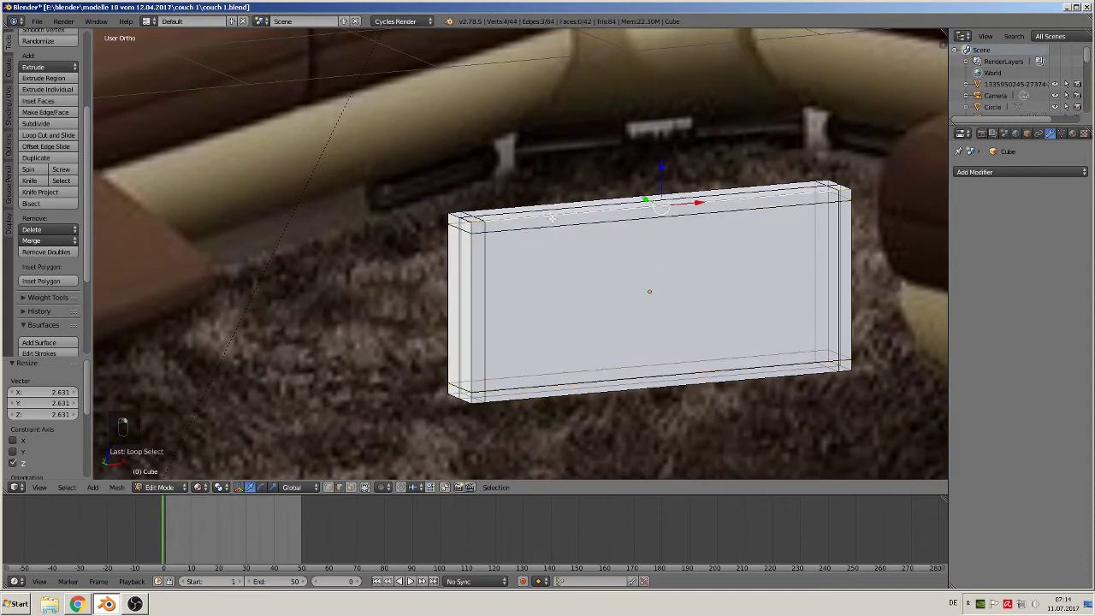
{"action": "right_click", "coordinate": [474, 309], "text": "alt+shift"}
{"action": "right_click", "coordinate": [565, 398], "text": "alt+shift"}
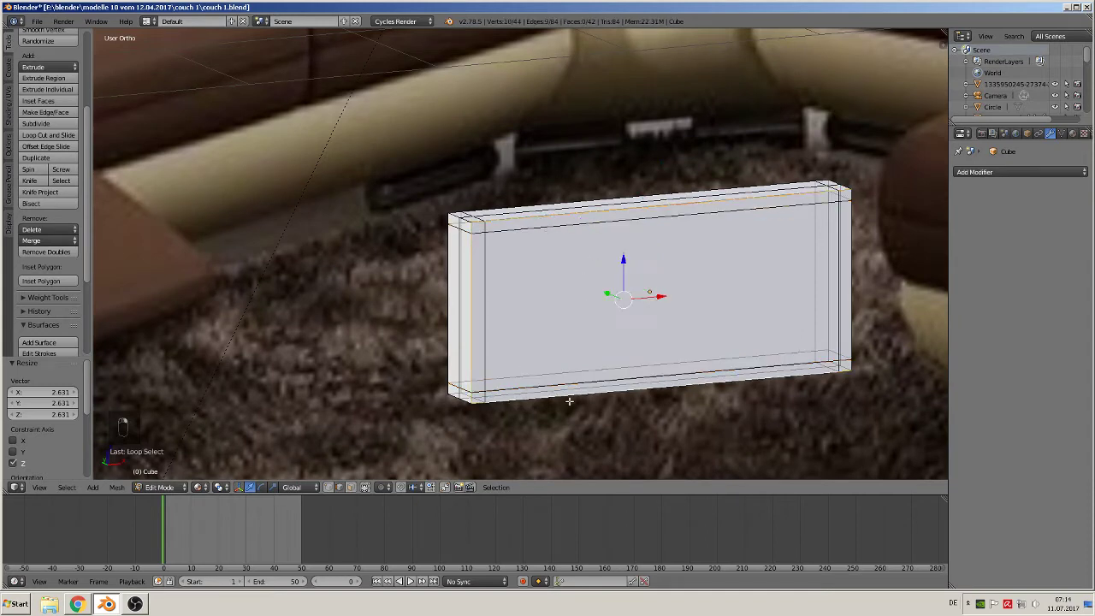
{"action": "right_click", "coordinate": [860, 299], "text": "alt+shift"}
{"action": "middle_click_drag", "start_coordinate": [861, 301], "coordinate": [875, 374]}
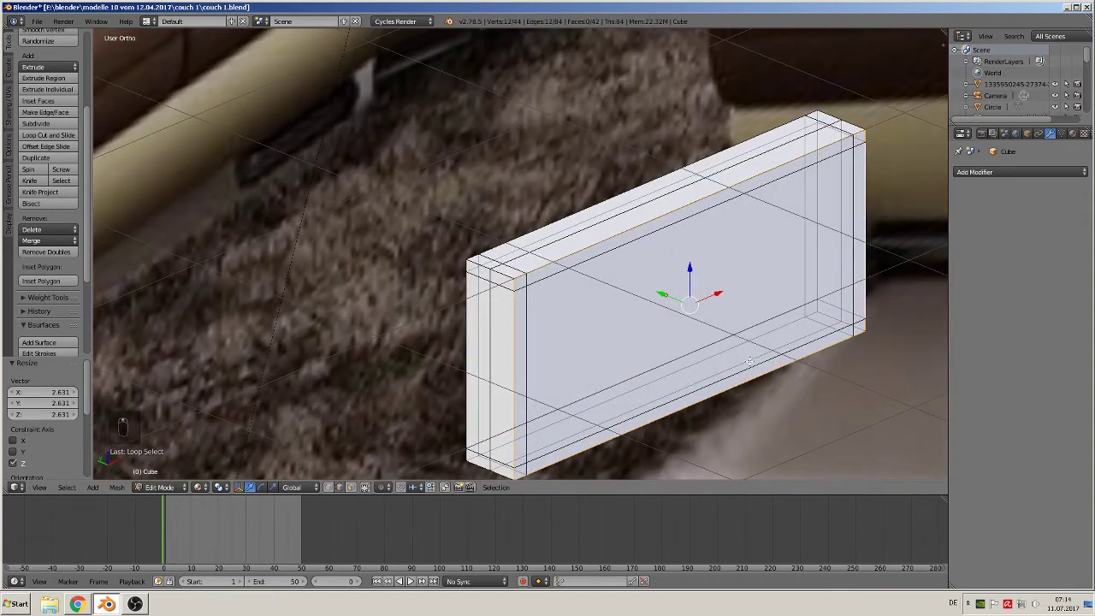
{"action": "key", "text": "ctrl+b"}
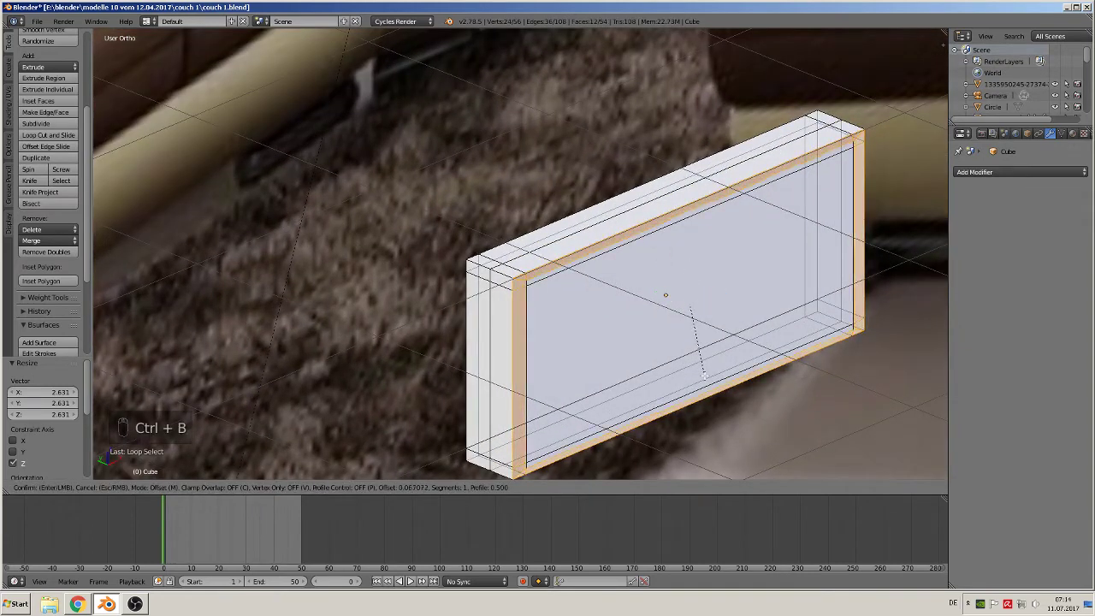
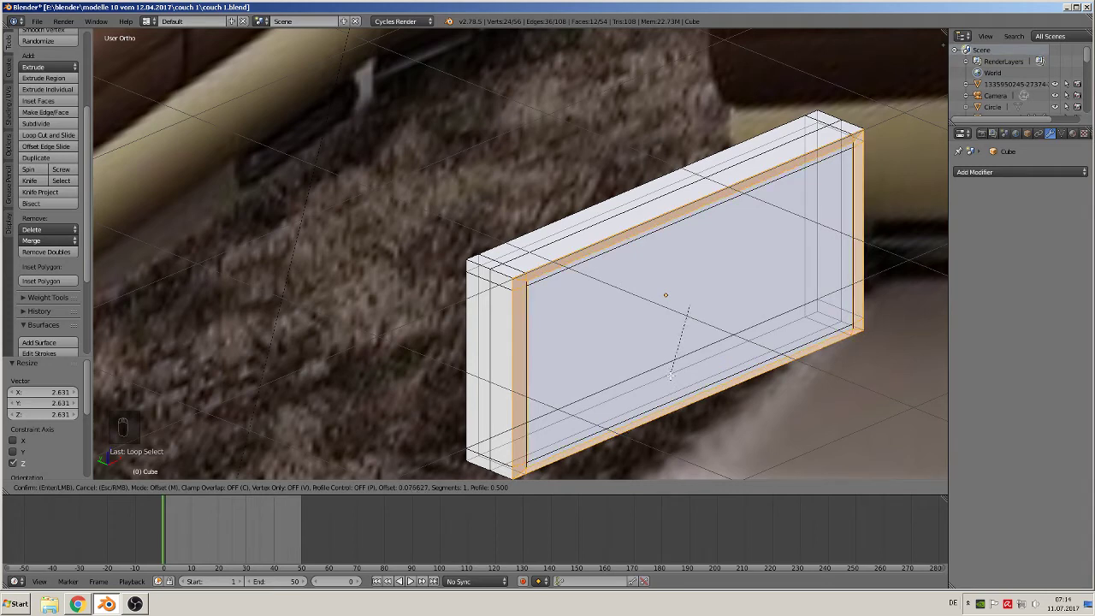
{"action": "scroll", "coordinate": [666, 370], "scroll_direction": "up", "scroll_amount": 1}
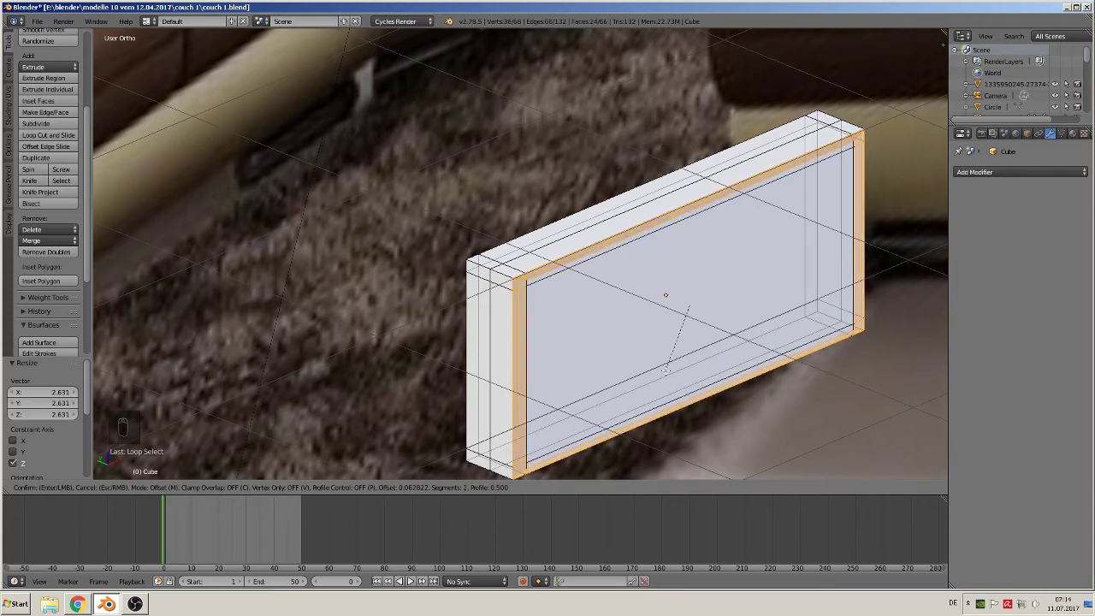
{"action": "left_click", "coordinate": [666, 370]}
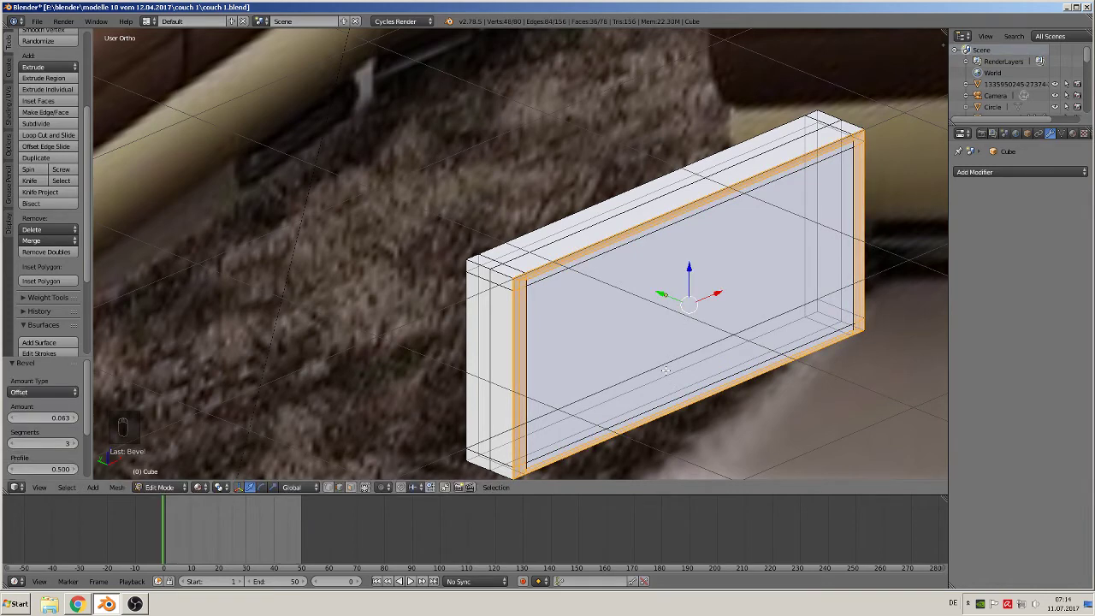
- Select the four outer edges of the slab's back face and bevel them by 0.105 with 3 segments
{"action": "middle_click_drag", "start_coordinate": [666, 369], "coordinate": [631, 364]}
{"action": "key", "text": "Tab"}
{"action": "key", "text": "Tab"}
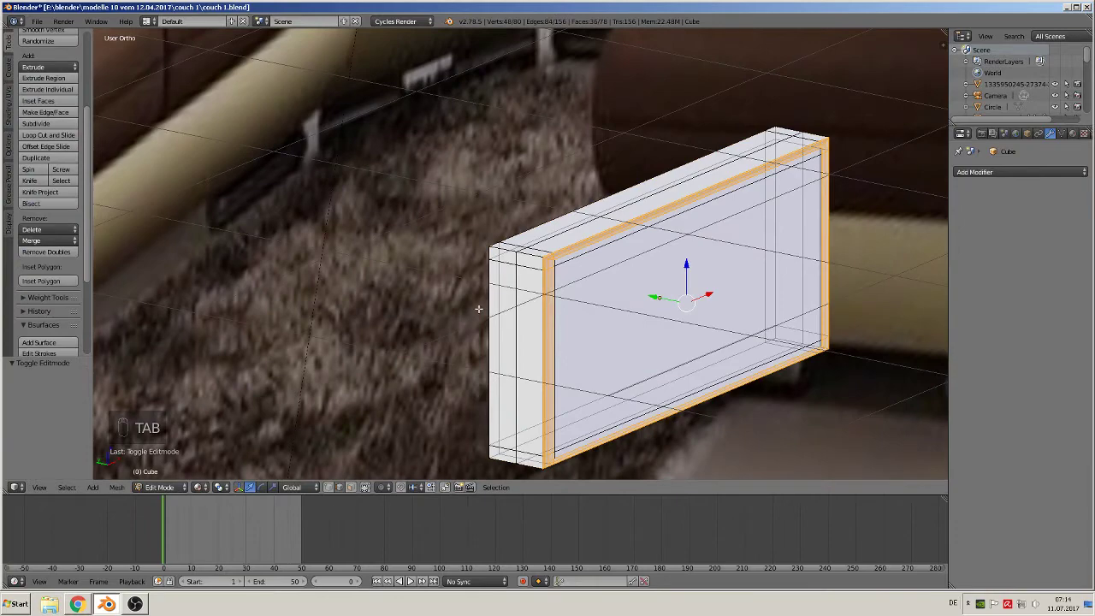
{"action": "right_click", "coordinate": [494, 291], "text": "alt"}
{"action": "right_click", "coordinate": [541, 219], "text": "alt+shift"}
{"action": "middle_click_drag", "start_coordinate": [703, 343], "coordinate": [570, 311]}
{"action": "right_click", "coordinate": [859, 340], "text": "alt+shift"}
{"action": "middle_click_drag", "start_coordinate": [851, 373], "coordinate": [764, 451]}
{"action": "right_click", "coordinate": [828, 358], "text": "alt+shift"}
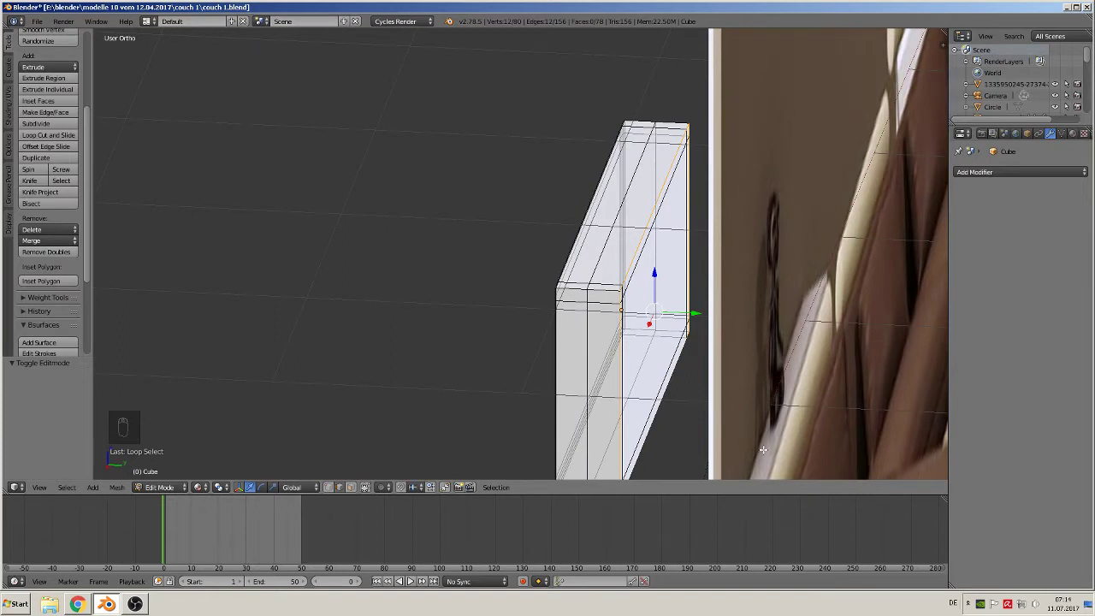
{"action": "key", "text": "ctrl+b"}
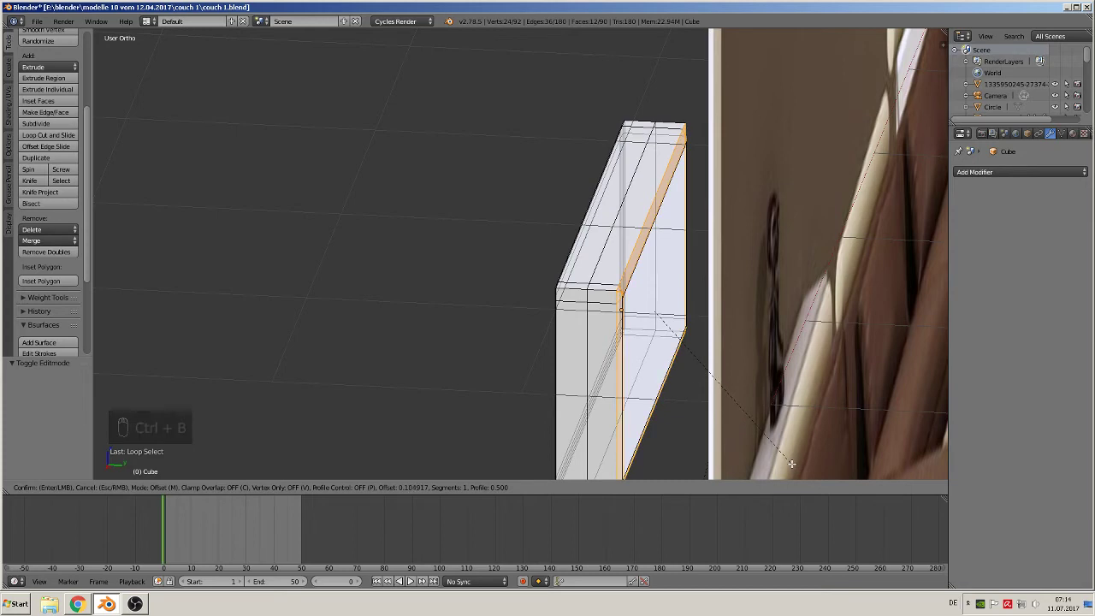
{"action": "scroll", "coordinate": [792, 464], "scroll_direction": "up", "scroll_amount": 1}
{"action": "scroll", "coordinate": [791, 464], "scroll_direction": "up", "scroll_amount": 1}
{"action": "left_click", "coordinate": [791, 464]}
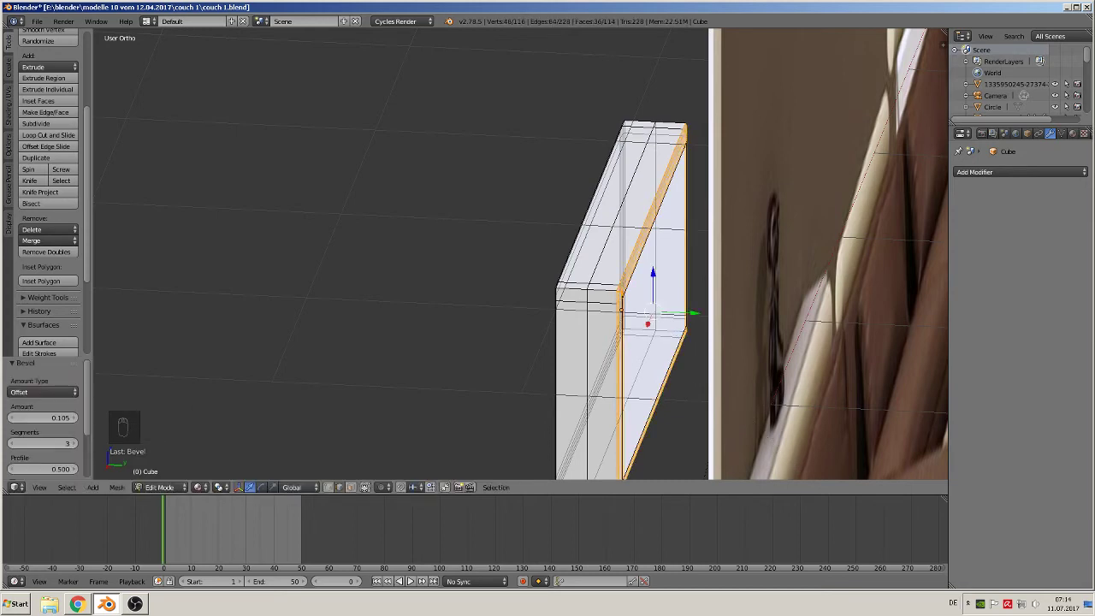
- Return to Object Mode and apply smooth shading to the footrest slab
{"action": "key", "text": "Tab"}
{"action": "middle_click_drag", "start_coordinate": [796, 464], "coordinate": [912, 431]}
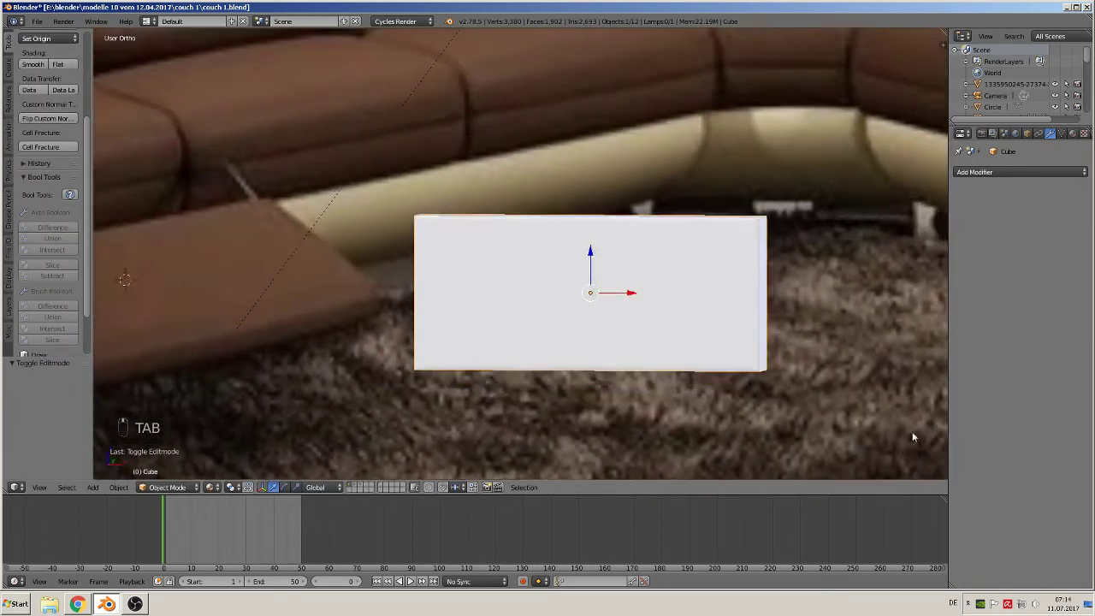
{"action": "scroll", "coordinate": [855, 424], "scroll_direction": "down", "scroll_amount": 2}
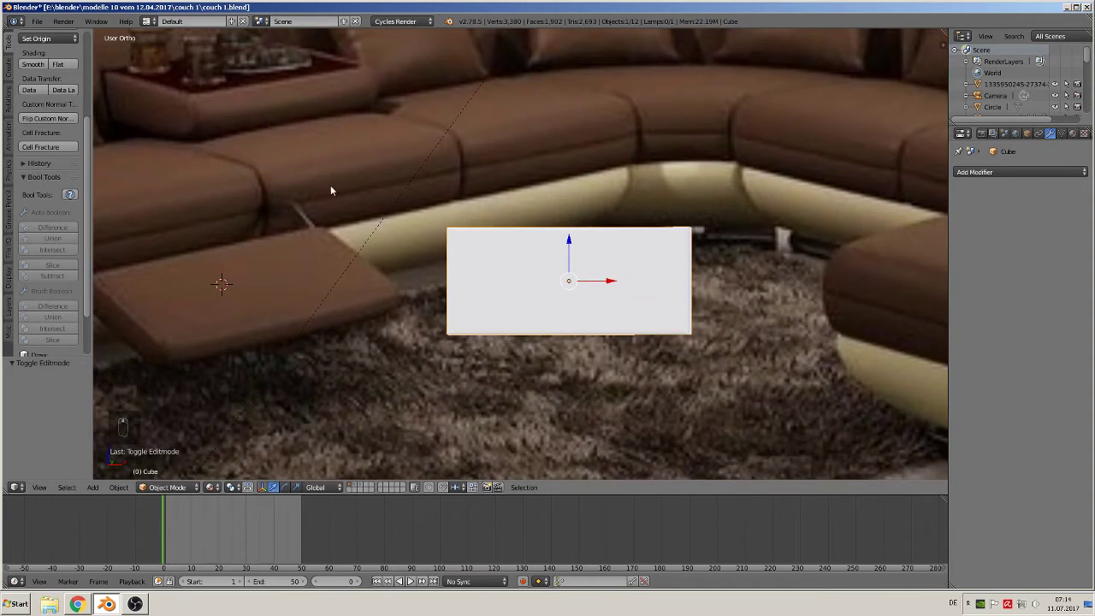
{"action": "left_click", "coordinate": [32, 64]}
{"action": "scroll", "coordinate": [550, 281], "scroll_direction": "down", "scroll_amount": 6}
{"action": "mouse_move", "coordinate": [551, 281]}
{"action": "middle_mouse_down"}
{"action": "mouse_move", "coordinate": [634, 290]}
{"action": "mouse_move", "coordinate": [619, 301]}
{"action": "mouse_move", "coordinate": [548, 278]}
{"action": "middle_mouse_up"}
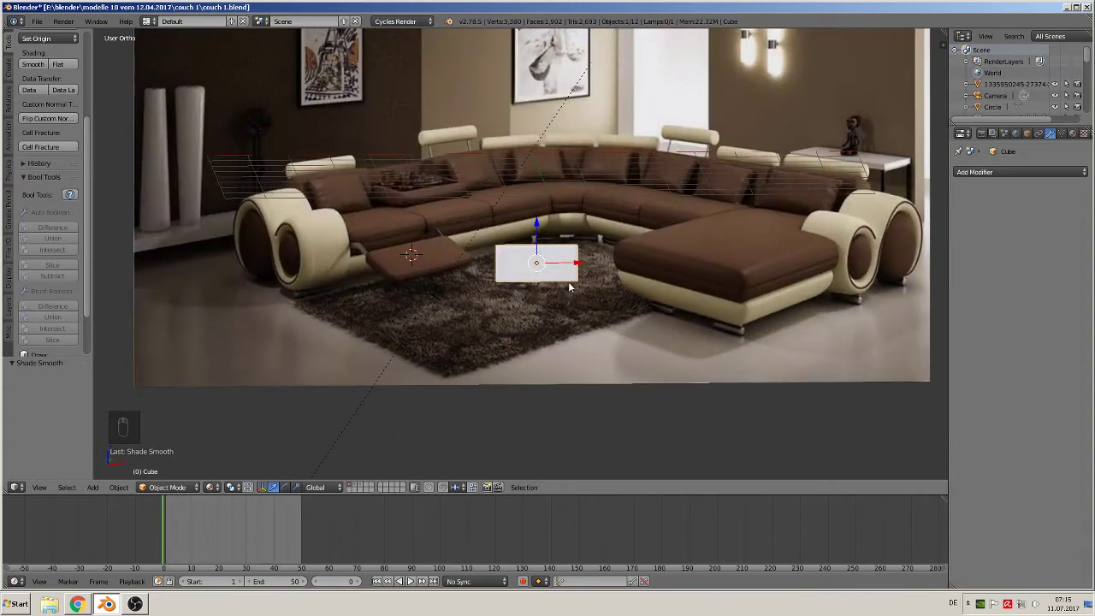
- Move the footrest slab 12.802 units along X to sit beside the other finished couch parts, and save the file
{"action": "scroll", "coordinate": [569, 287], "scroll_direction": "down", "scroll_amount": 3}
{"action": "key", "text": "g"}
{"action": "key", "text": "x"}
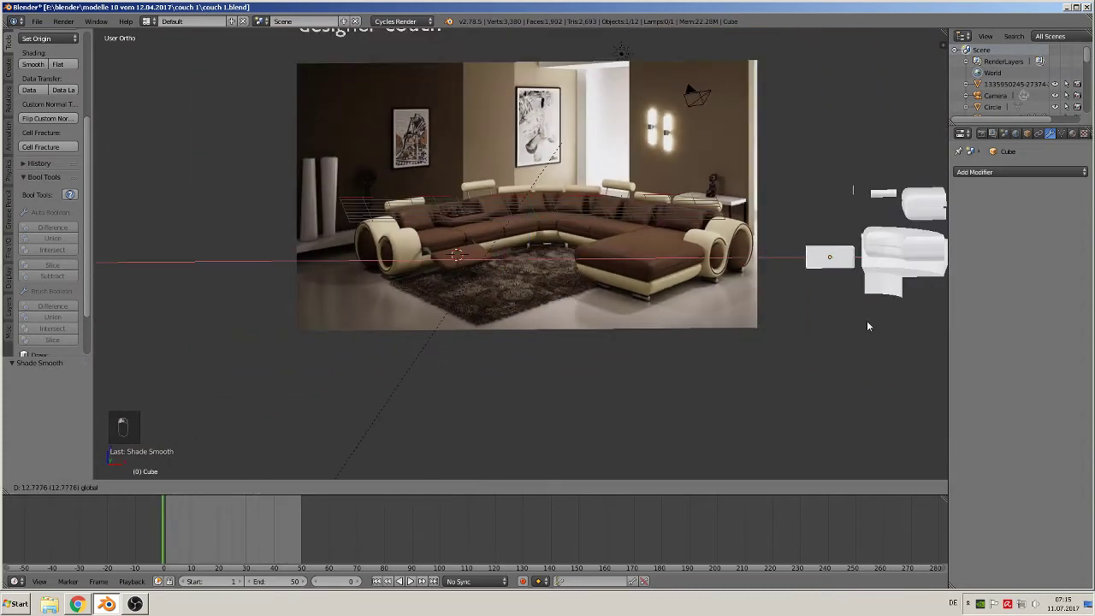
{"action": "left_click", "coordinate": [868, 325]}
{"action": "left_click", "coordinate": [47, 24]}
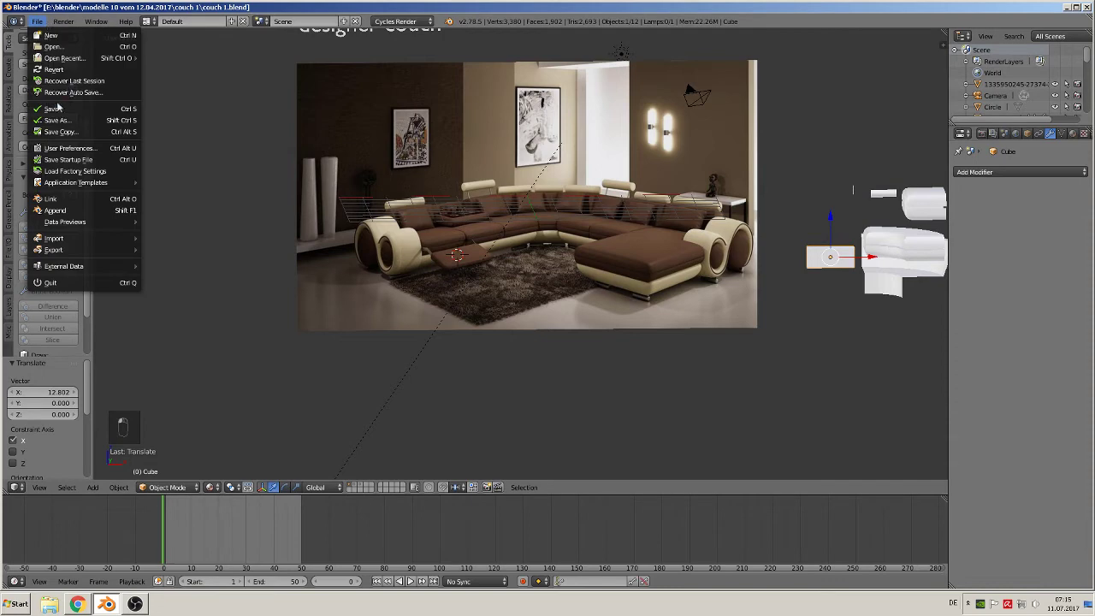
{"action": "left_click", "coordinate": [62, 116]}
- Add a plane mesh at the 3D cursor and rotate it 90° about the X axis
{"action": "scroll", "coordinate": [619, 317], "scroll_direction": "up", "scroll_amount": 6}
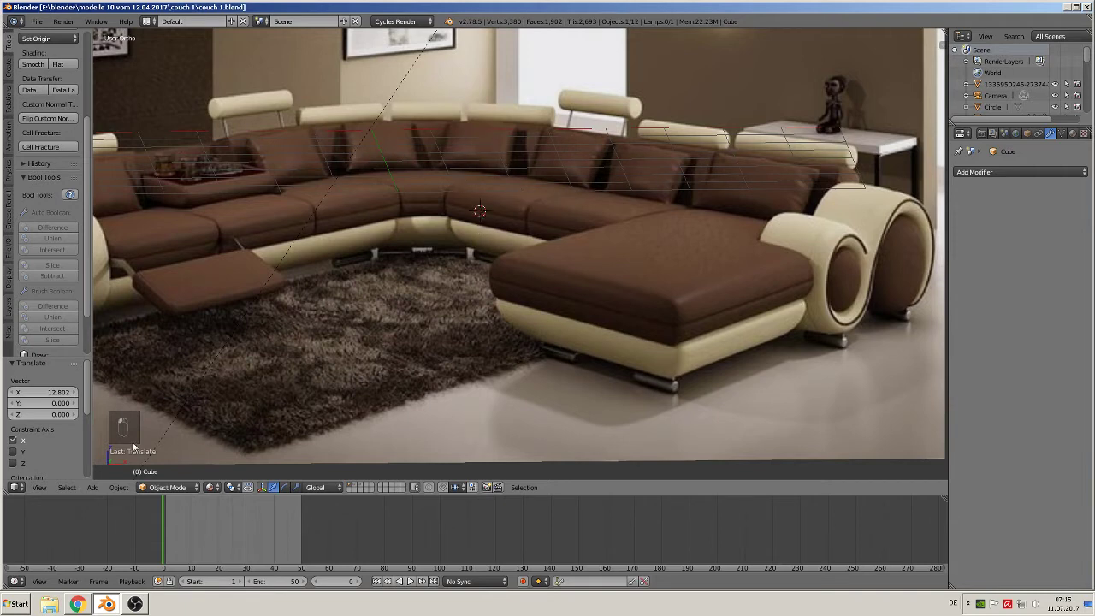
{"action": "left_click", "coordinate": [93, 487]}
{"action": "mouse_move", "coordinate": [109, 476]}
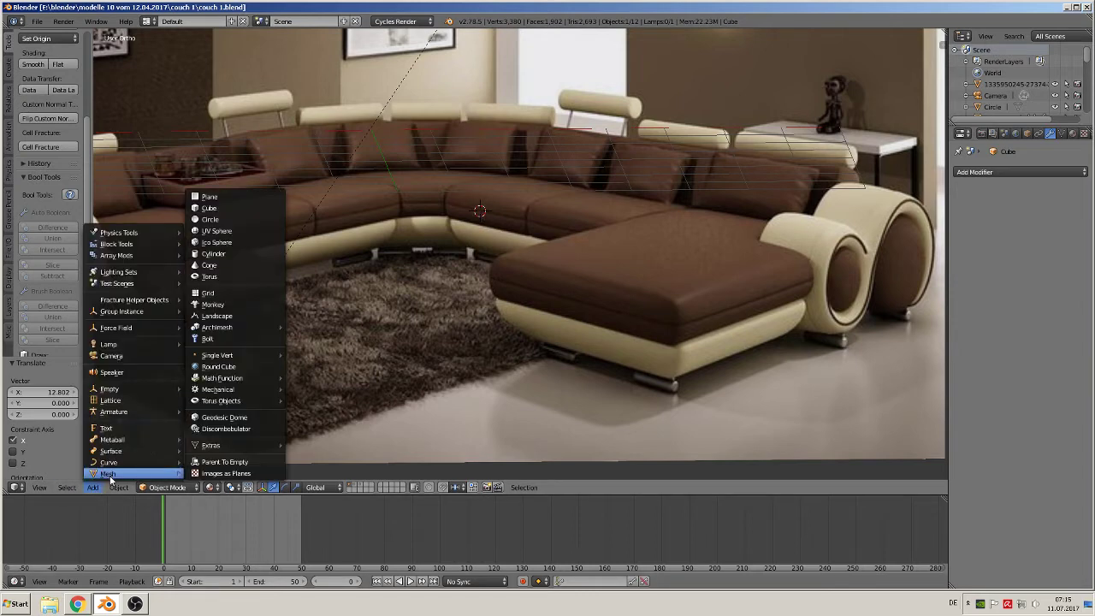
{"action": "left_click", "coordinate": [229, 197]}
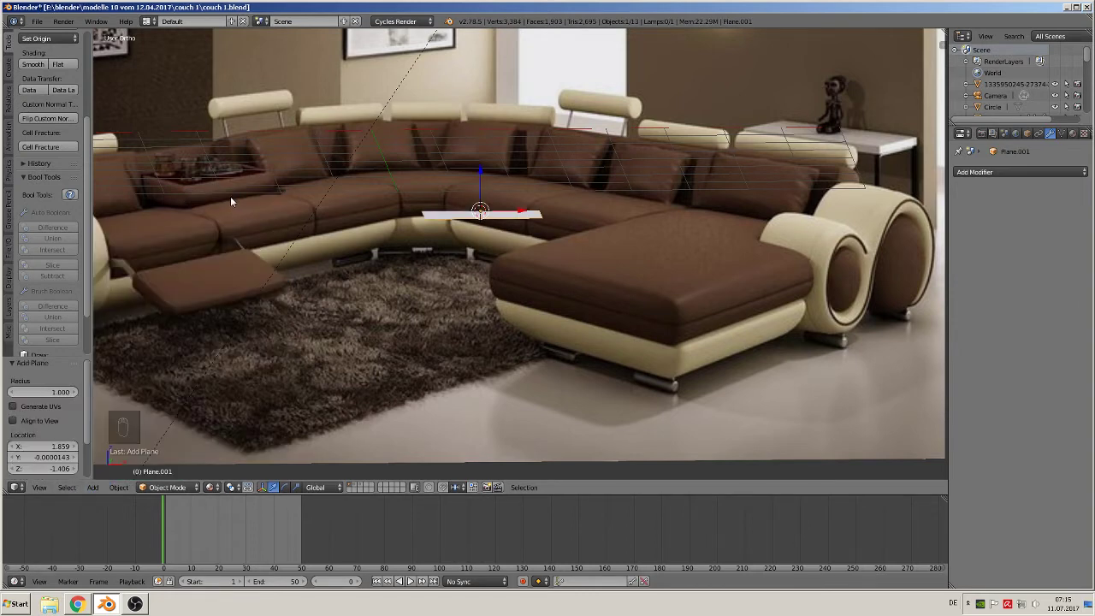
{"action": "key", "text": "r"}
{"action": "key", "text": "x"}
{"action": "key", "text": "9"}
{"action": "key", "text": "0"}
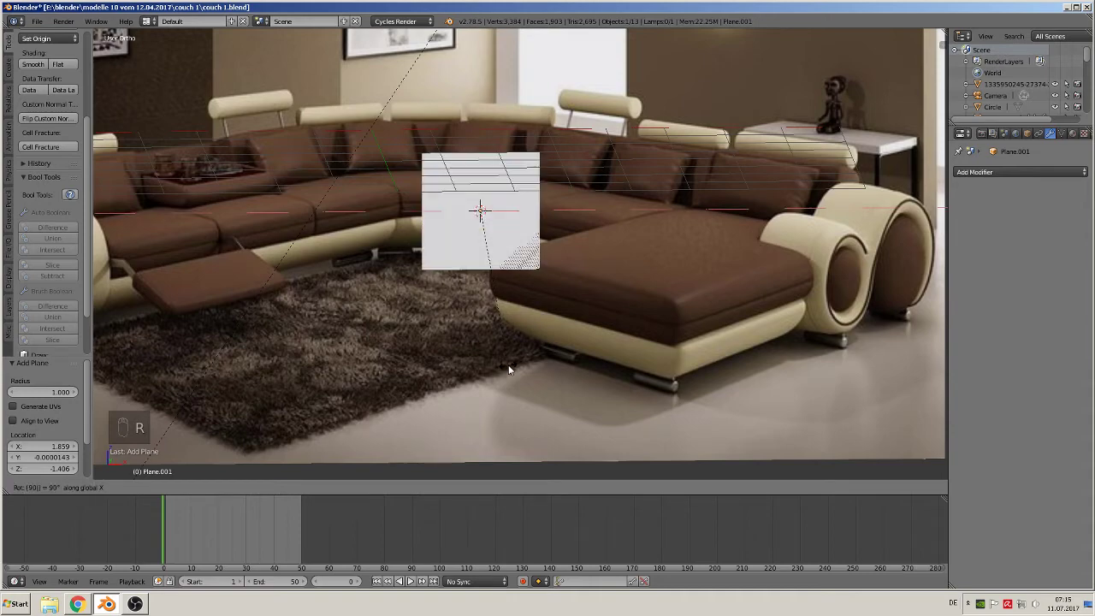
{"action": "key", "text": "Return"}
- Move the upright plane -1.805 units along Y, in front of the photo, and switch to the front view
{"action": "middle_click_drag", "start_coordinate": [509, 366], "coordinate": [463, 307]}
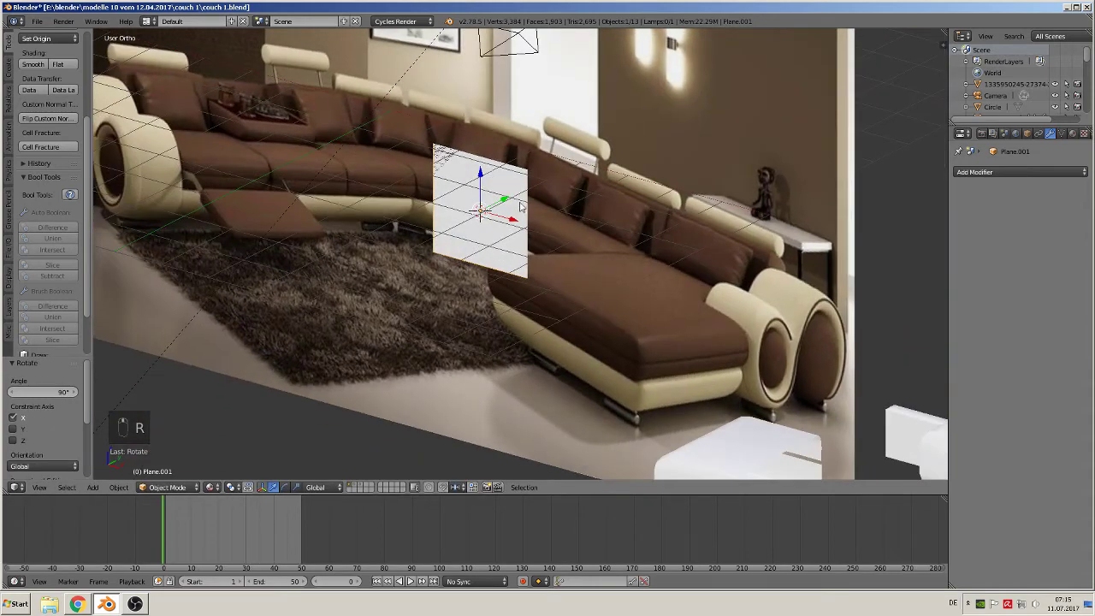
{"action": "left_click_drag", "start_coordinate": [506, 199], "coordinate": [473, 248]}
{"action": "key", "text": "KP_1"}
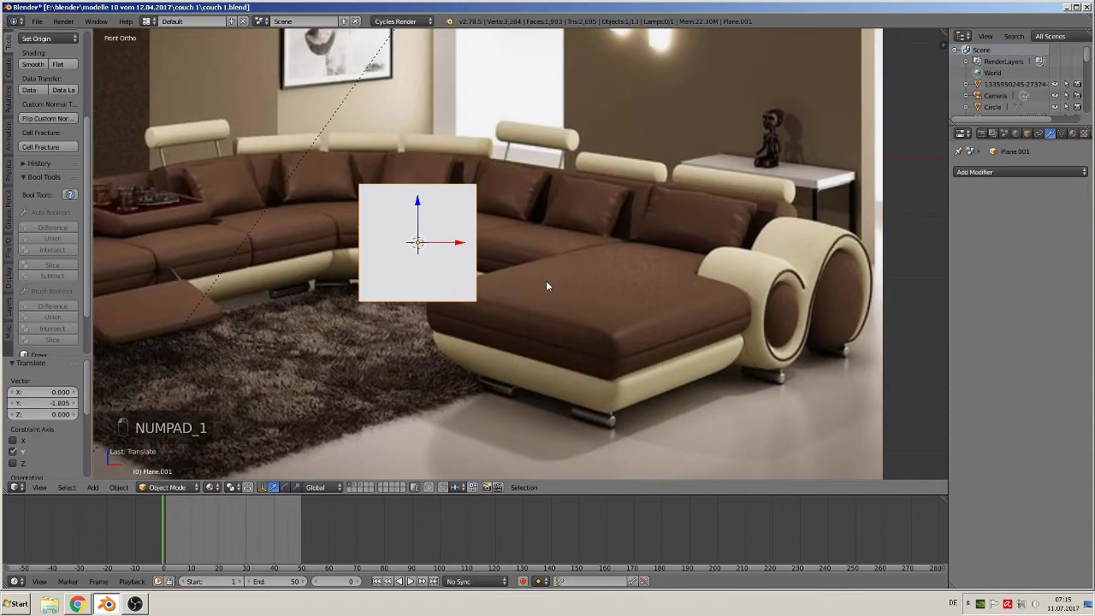
- Enter Edit Mode and subdivide the plane three times into an 8 by 8 grid
{"action": "key", "text": "Tab"}
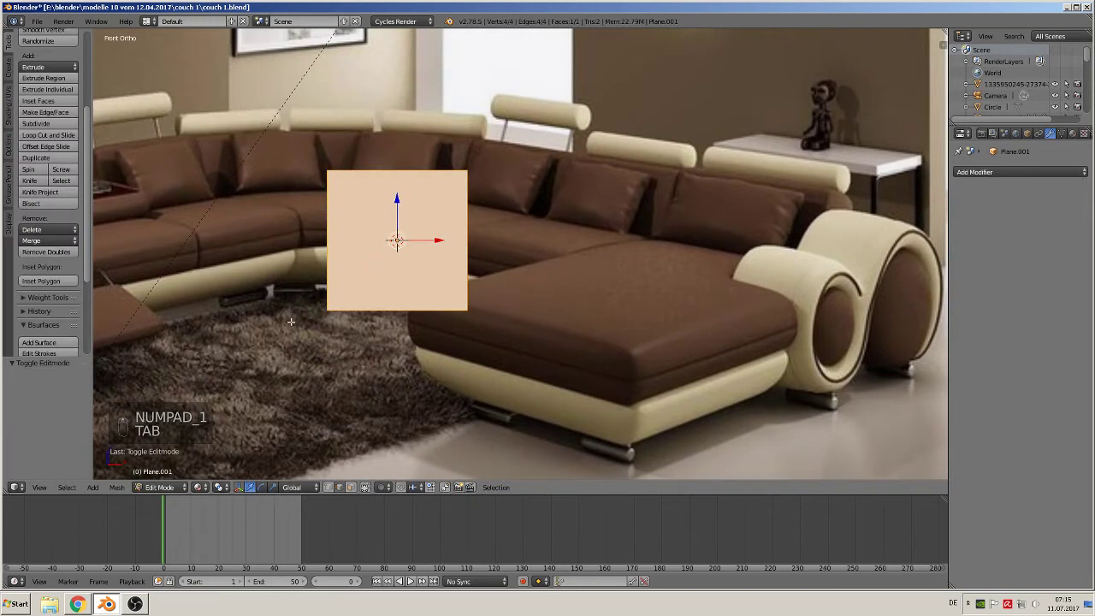
{"action": "left_click", "coordinate": [37, 124]}
{"action": "left_click", "coordinate": [37, 124]}
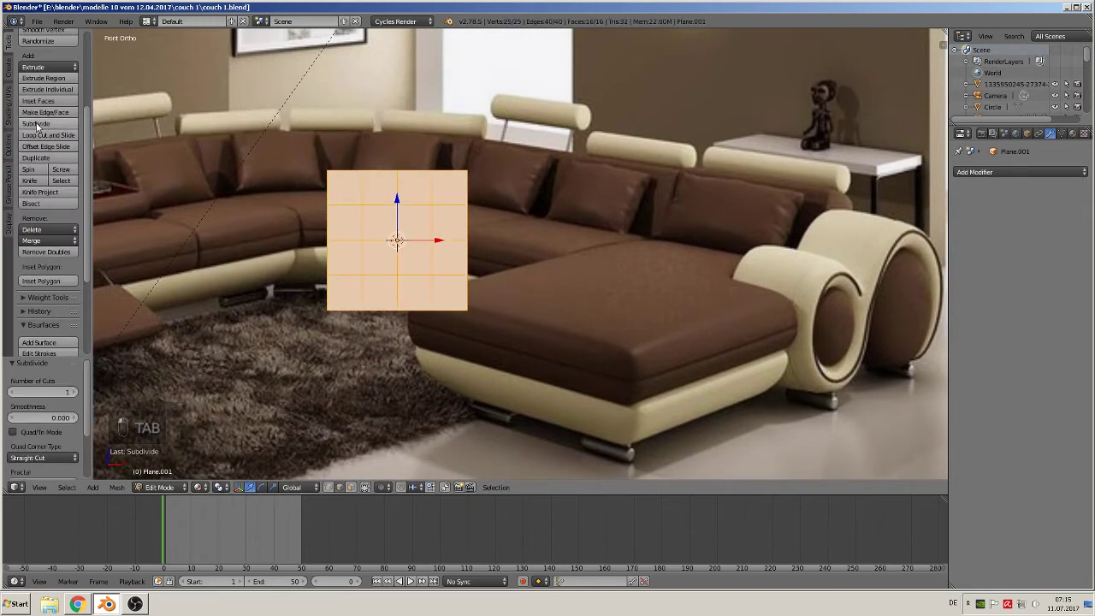
{"action": "left_click", "coordinate": [37, 124]}
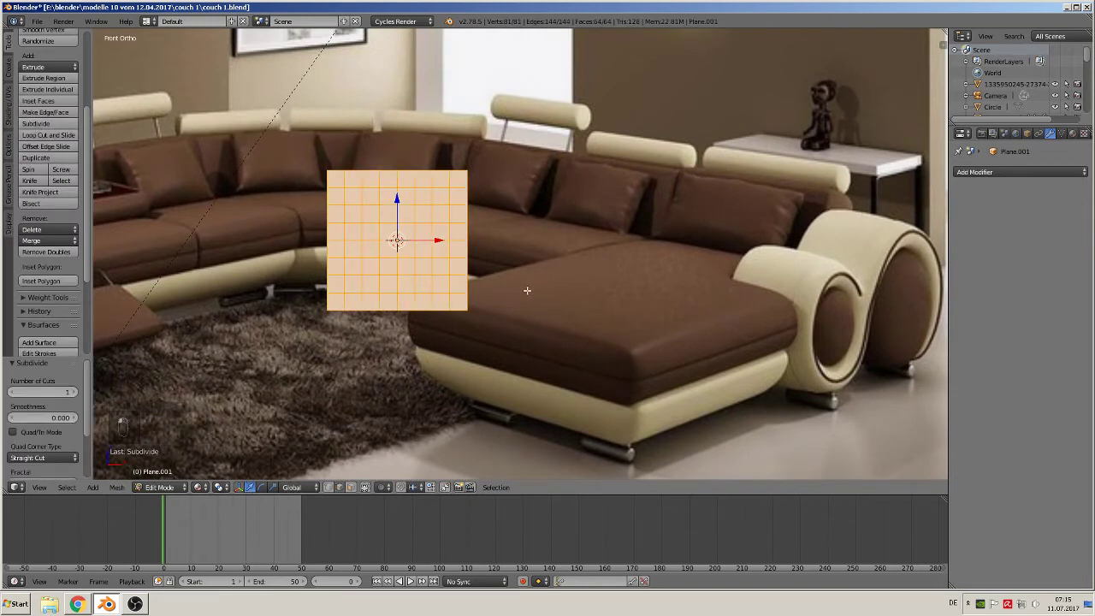
- Add a Subdivision Surface modifier to the gridded plane and check its rounded corners in Object Mode
{"action": "left_click", "coordinate": [1049, 174]}
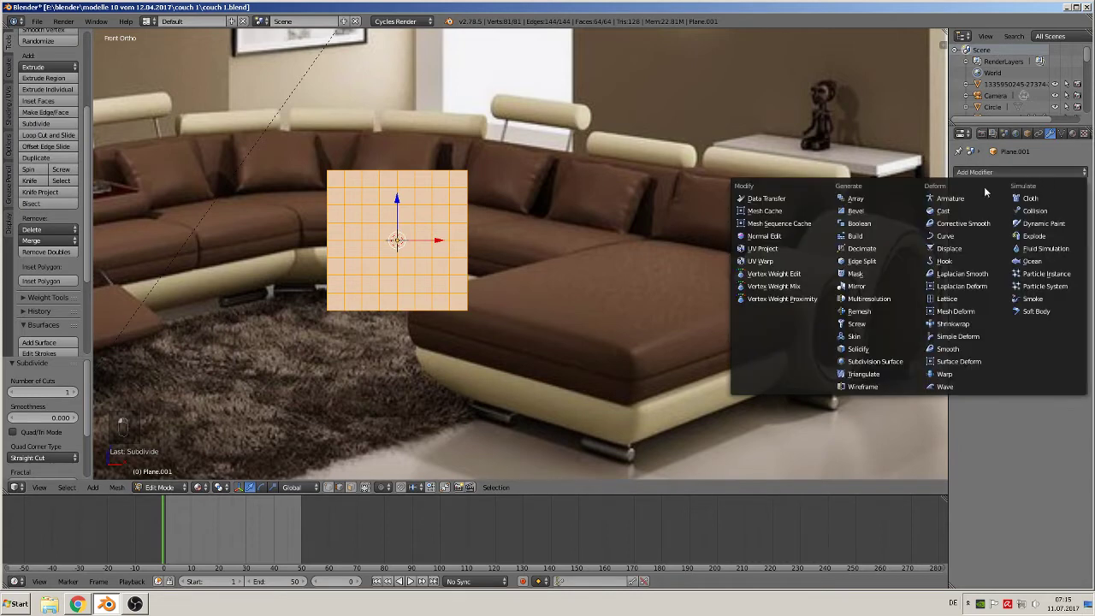
{"action": "left_click", "coordinate": [881, 361]}
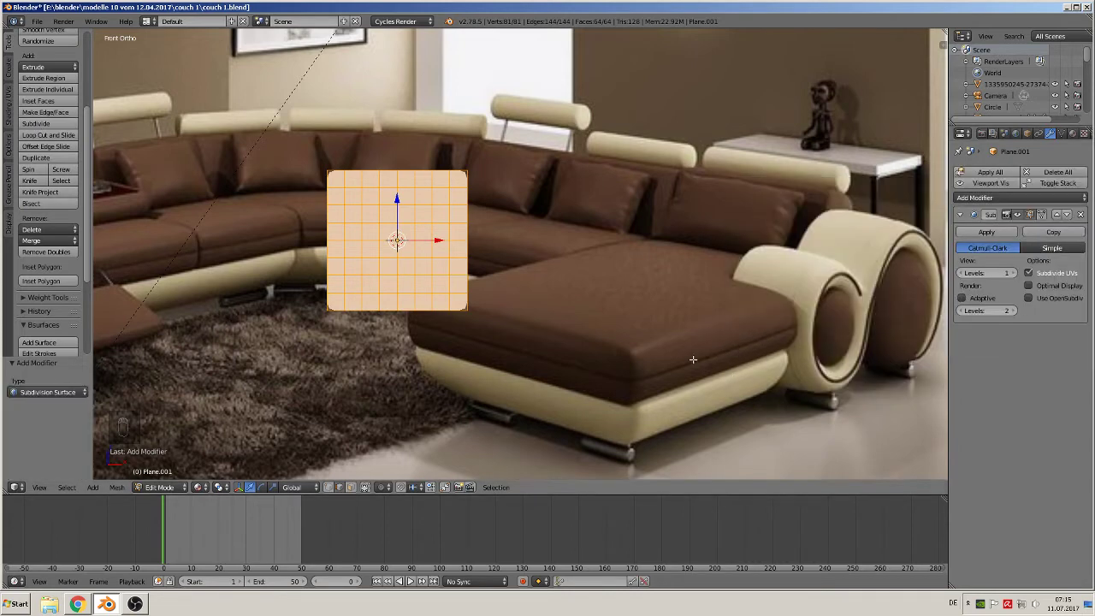
{"action": "middle_click_drag", "start_coordinate": [582, 356], "coordinate": [572, 362]}
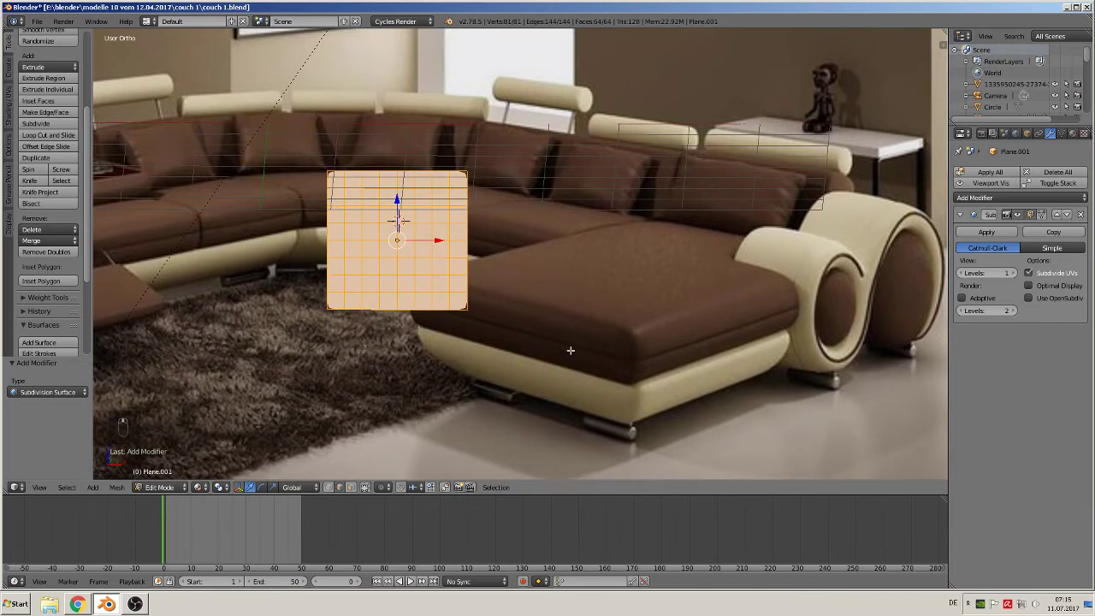
{"action": "key", "text": "KP_1"}
{"action": "key", "text": "Tab"}
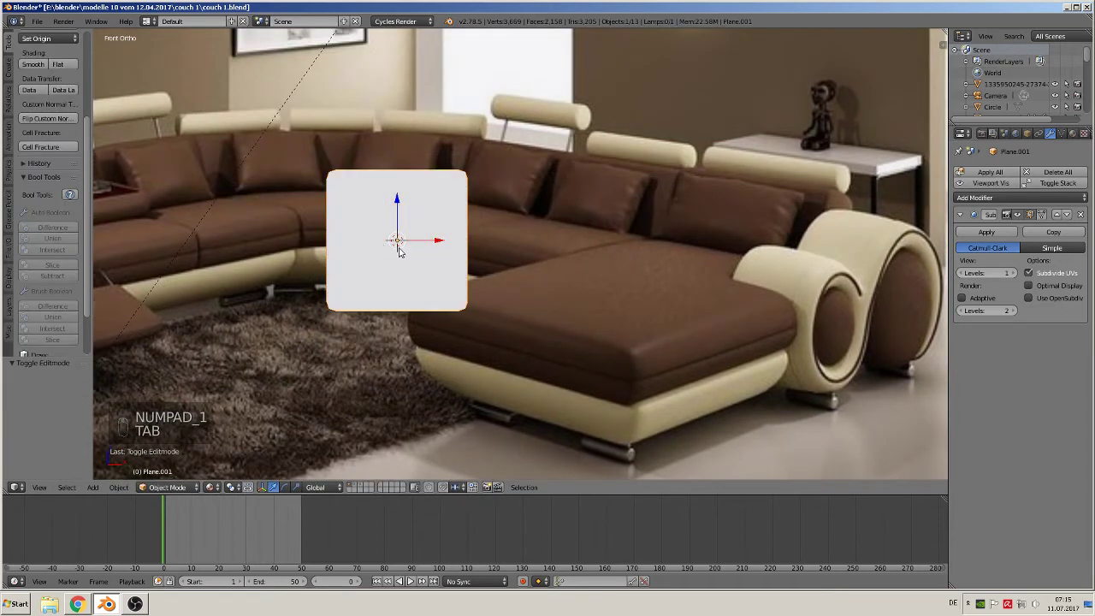
- Bulge the plane by moving its central 4 by 4 block of faces about -0.345 units along Y with smooth proportional editing
{"action": "key", "text": "Tab"}
{"action": "key", "text": "a"}
{"action": "key", "text": "a"}
{"action": "key", "text": "a"}
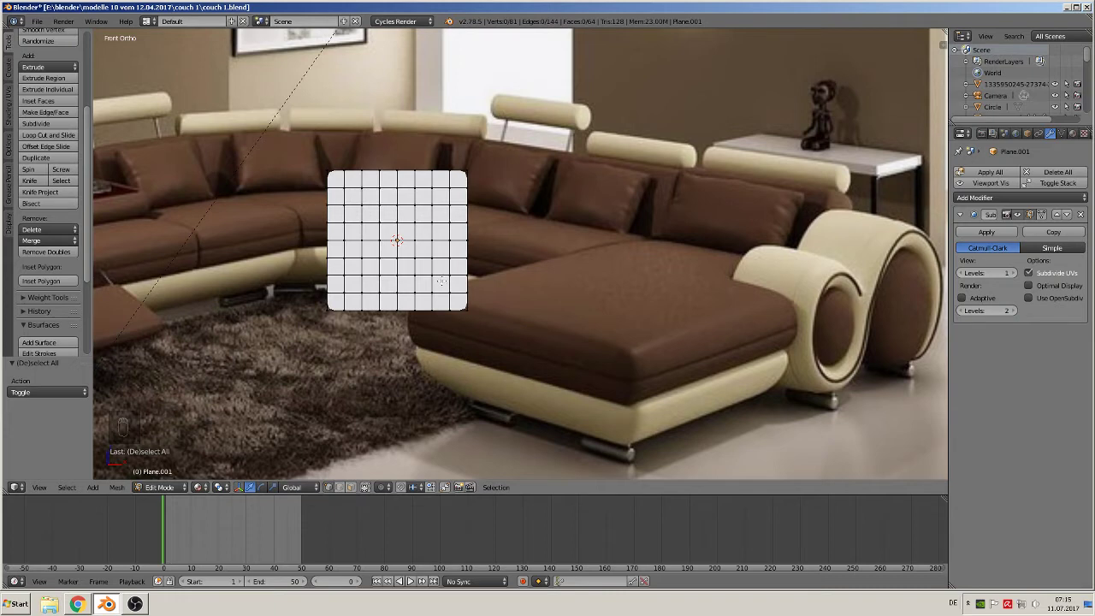
{"action": "key", "text": "b"}
{"action": "left_click_drag", "start_coordinate": [441, 280], "coordinate": [353, 200]}
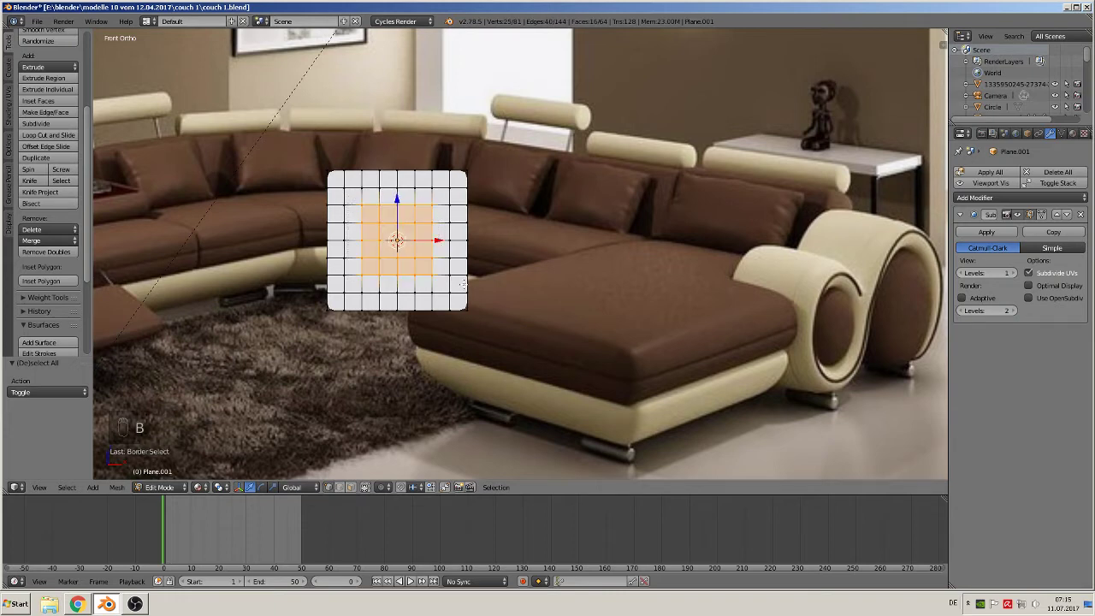
{"action": "middle_click_drag", "start_coordinate": [452, 292], "coordinate": [438, 177]}
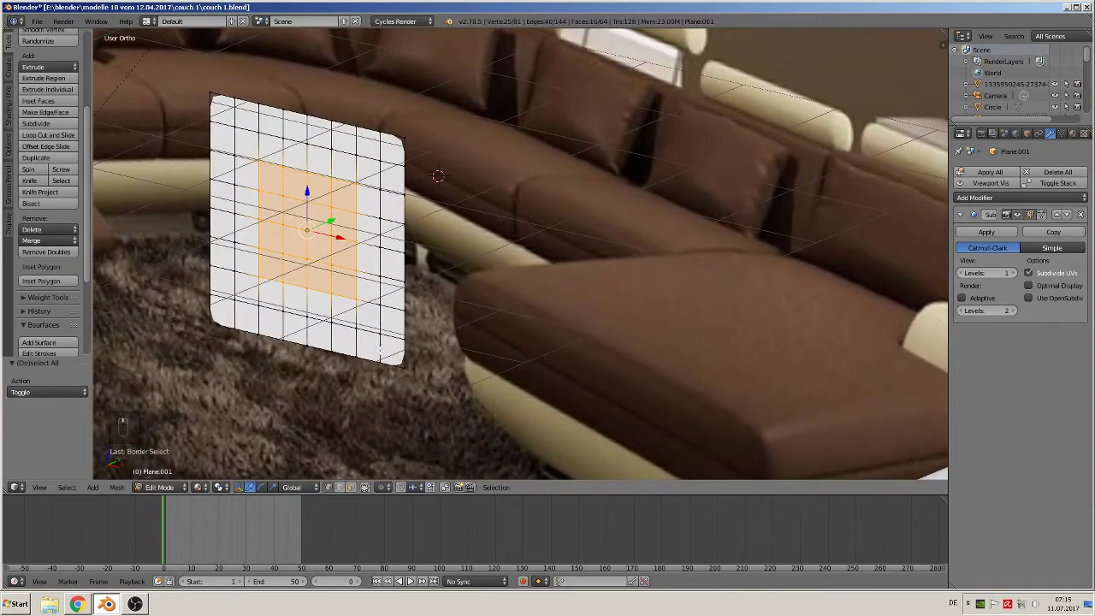
{"action": "left_click", "coordinate": [383, 487]}
{"action": "left_click", "coordinate": [411, 439]}
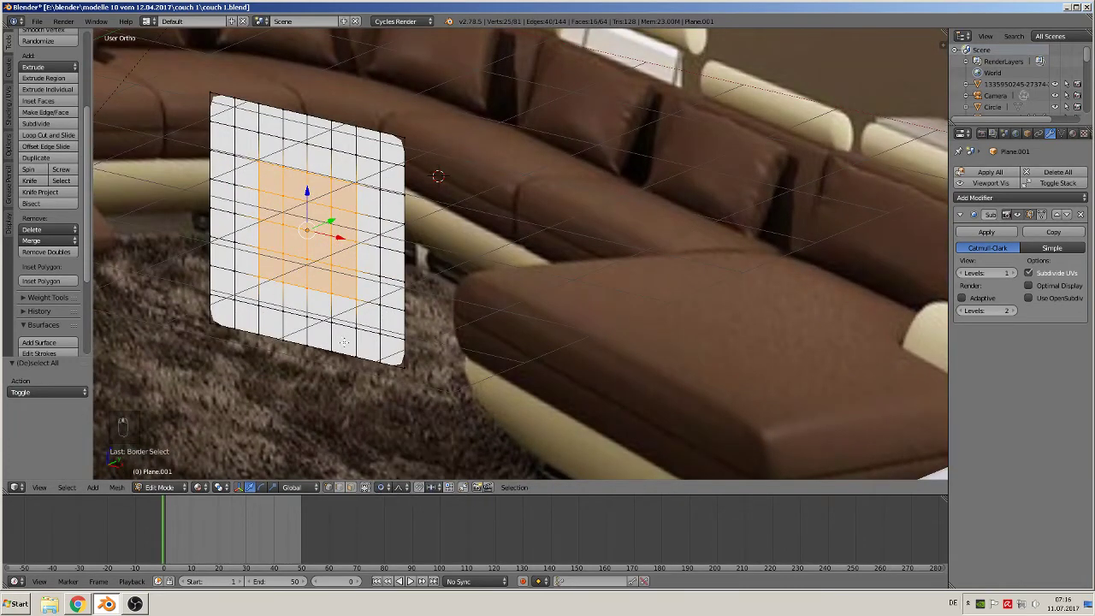
{"action": "middle_click_drag", "start_coordinate": [412, 438], "coordinate": [368, 305]}
{"action": "key", "text": "g"}
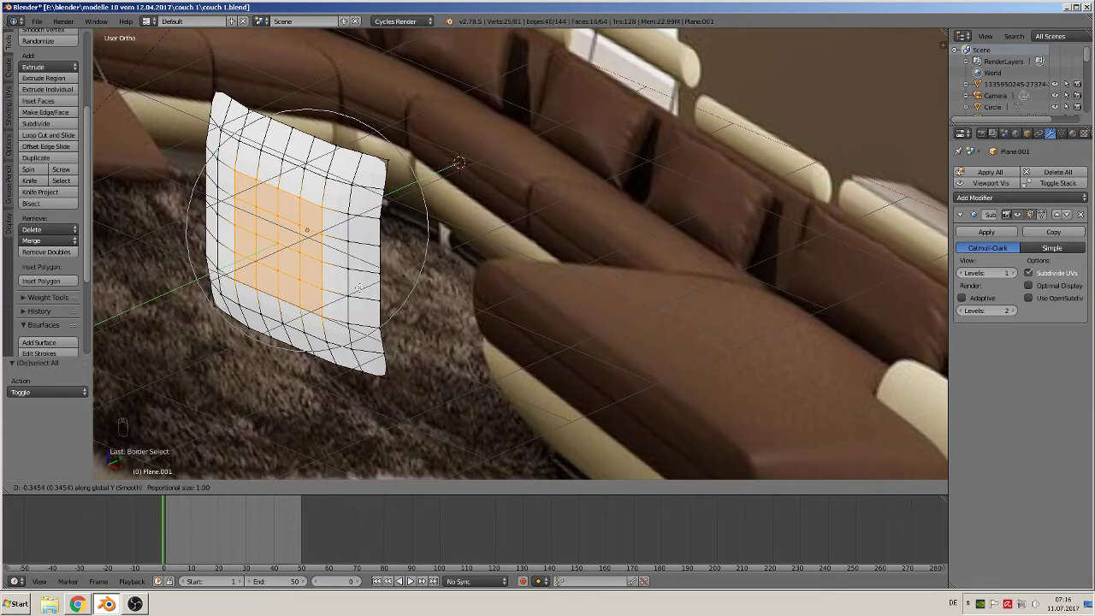
{"action": "left_click", "coordinate": [360, 288]}
{"action": "mouse_move", "coordinate": [359, 287]}
{"action": "middle_mouse_down"}
{"action": "mouse_move", "coordinate": [261, 255]}
{"action": "mouse_move", "coordinate": [378, 277]}
{"action": "middle_mouse_up"}
{"action": "key", "text": "Tab"}
{"action": "scroll", "coordinate": [374, 283], "scroll_direction": "down", "scroll_amount": 2}
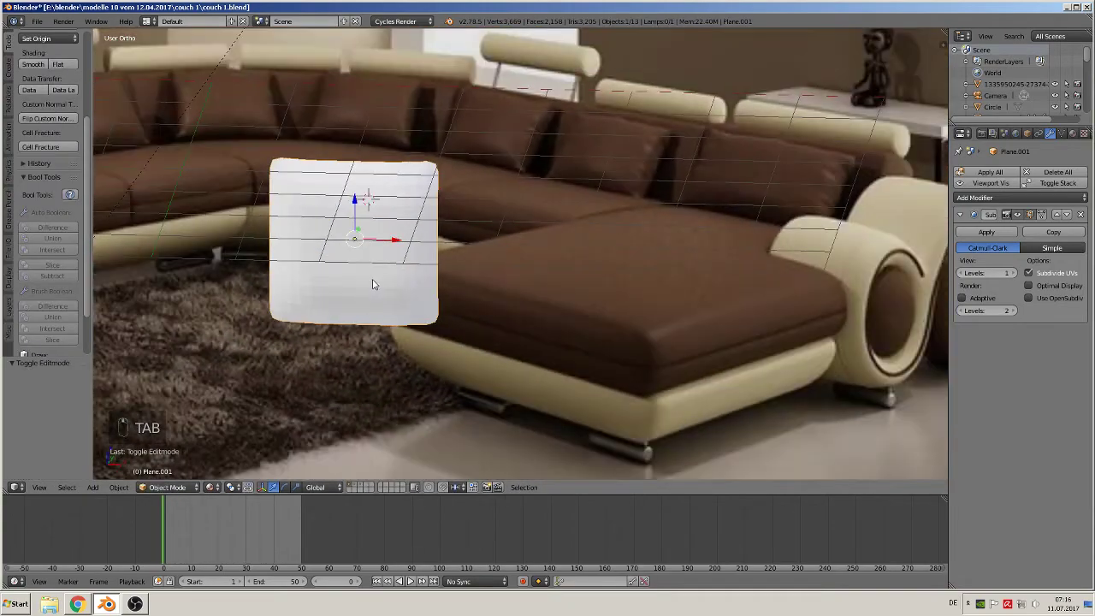
- Duplicate the bulged plane and move the copy 3.045 units along X in front view
{"action": "key", "text": "KP_1"}
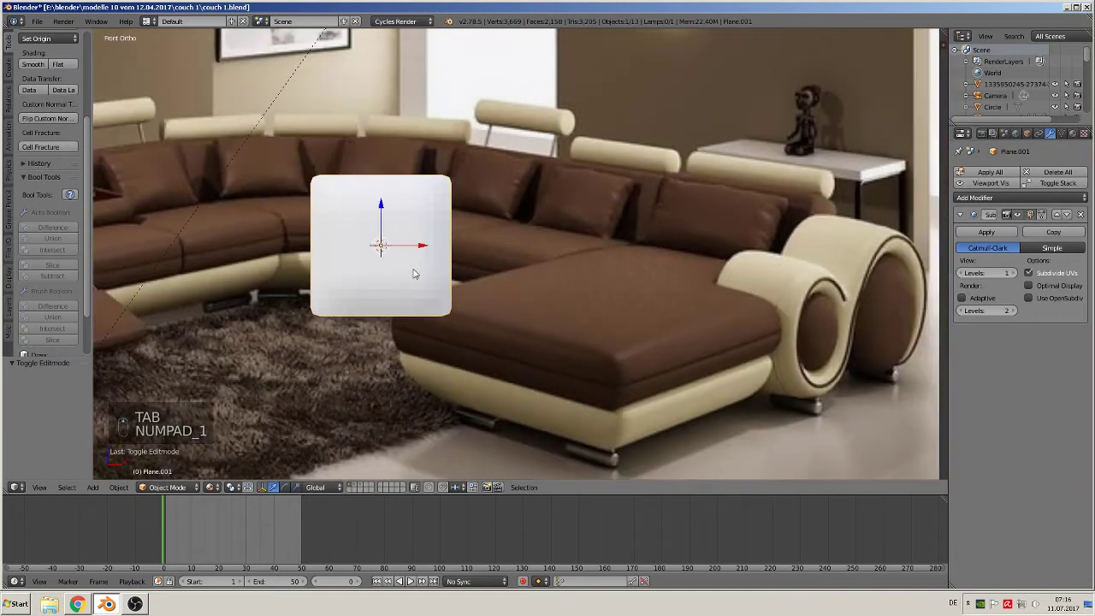
{"action": "key", "text": "shift+d"}
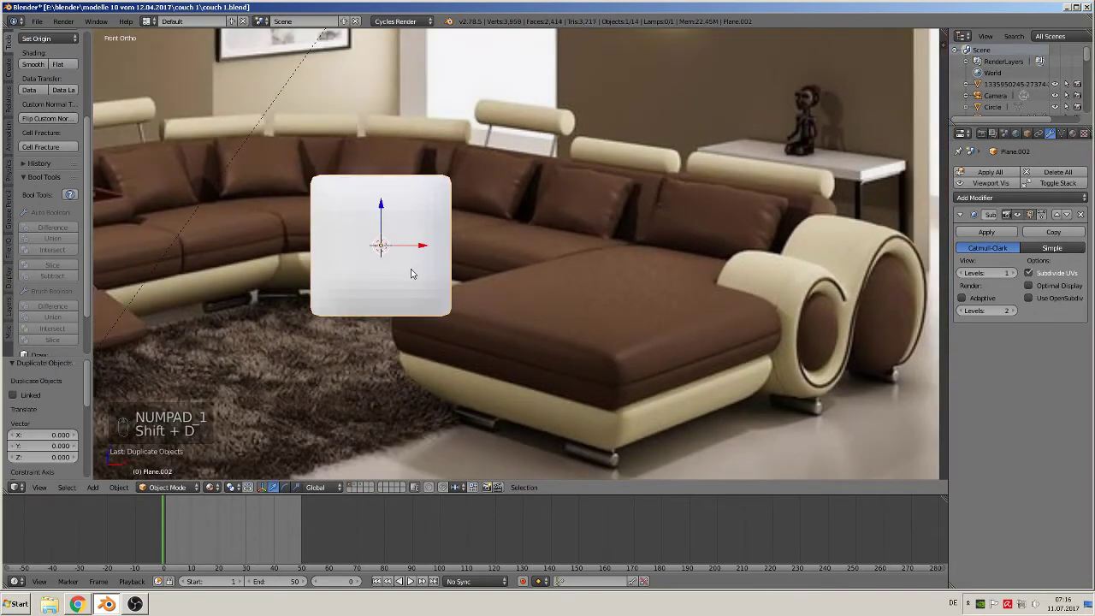
{"action": "left_click", "coordinate": [636, 282]}
- Select all four border edges of the copied plane in Edit Mode and extrude them in place
{"action": "middle_click_drag", "start_coordinate": [637, 283], "coordinate": [555, 334]}
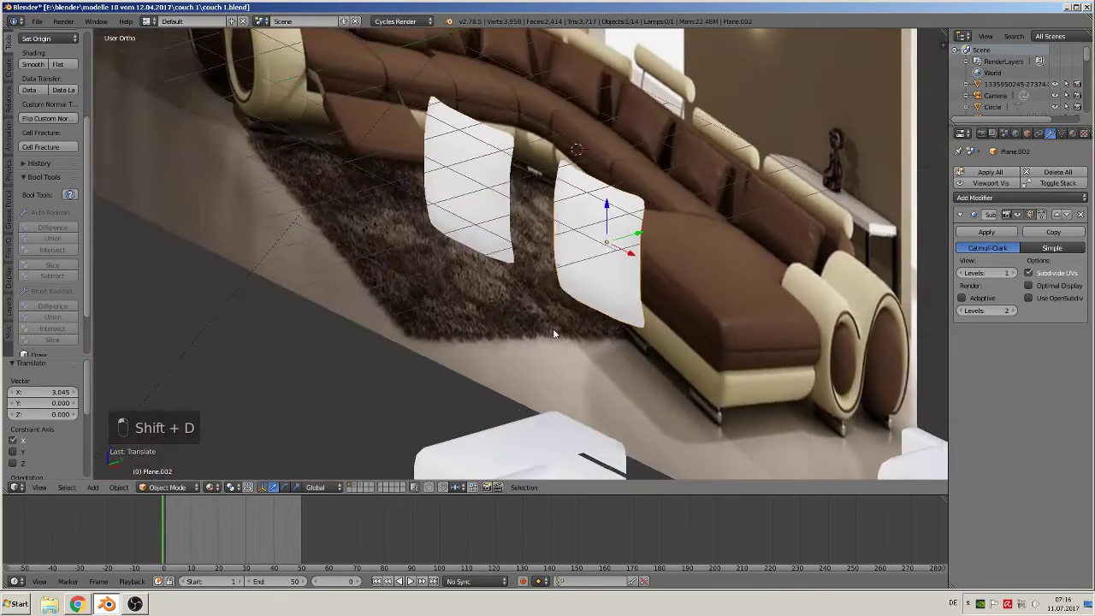
{"action": "scroll", "coordinate": [621, 286], "scroll_direction": "up", "scroll_amount": 3}
{"action": "key", "text": "Tab"}
{"action": "left_click", "coordinate": [729, 237], "text": "alt"}
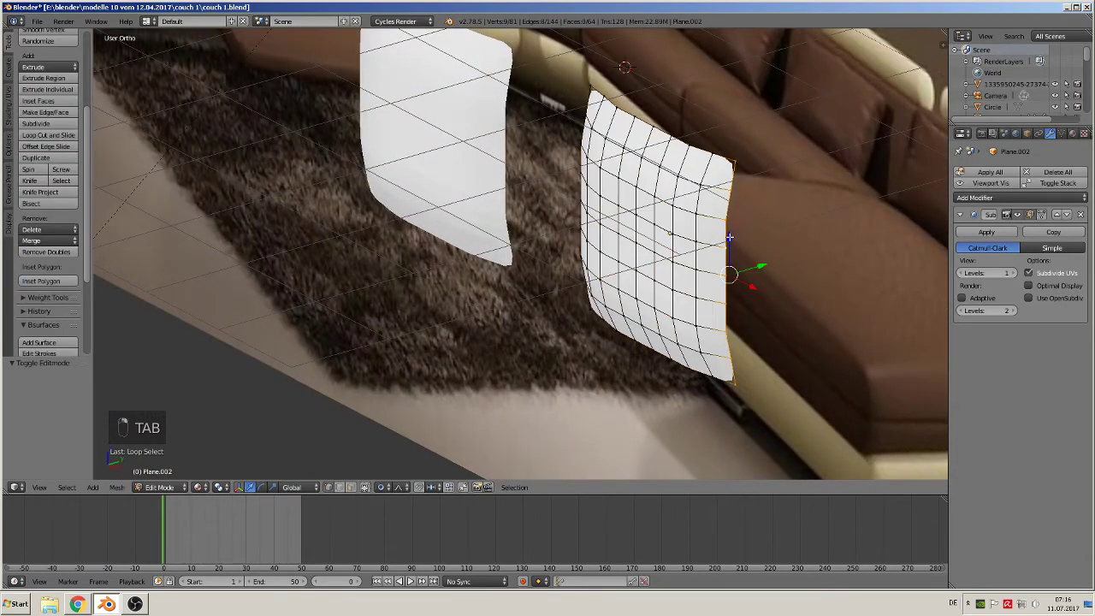
{"action": "right_click", "coordinate": [670, 134], "text": "alt+shift"}
{"action": "middle_click_drag", "start_coordinate": [615, 184], "coordinate": [666, 216]}
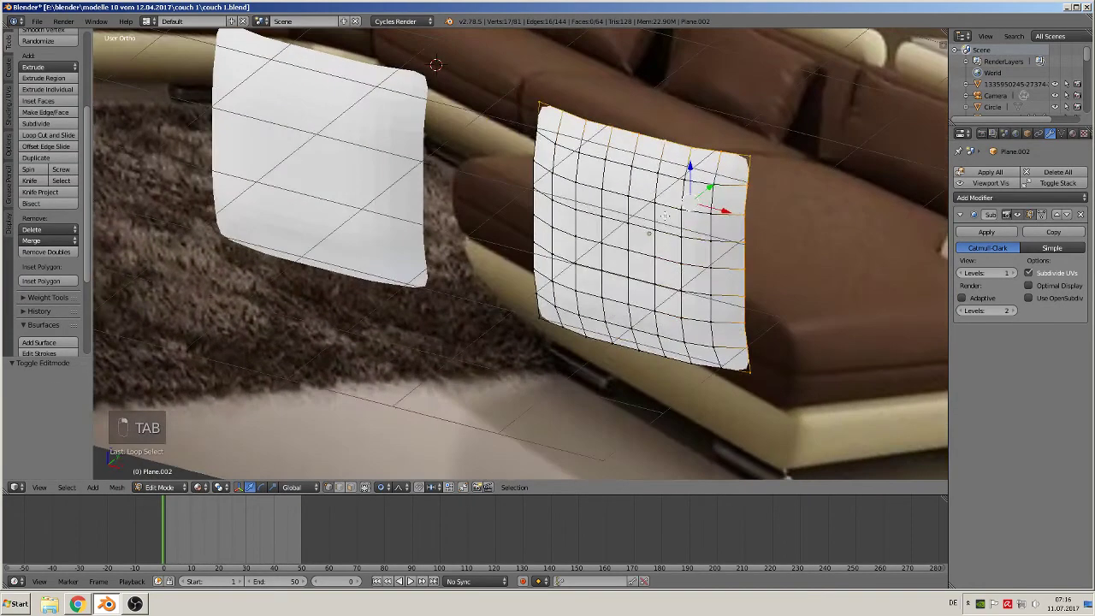
{"action": "right_click", "coordinate": [526, 215], "text": "alt+shift"}
{"action": "right_click", "coordinate": [630, 351], "text": "alt+shift"}
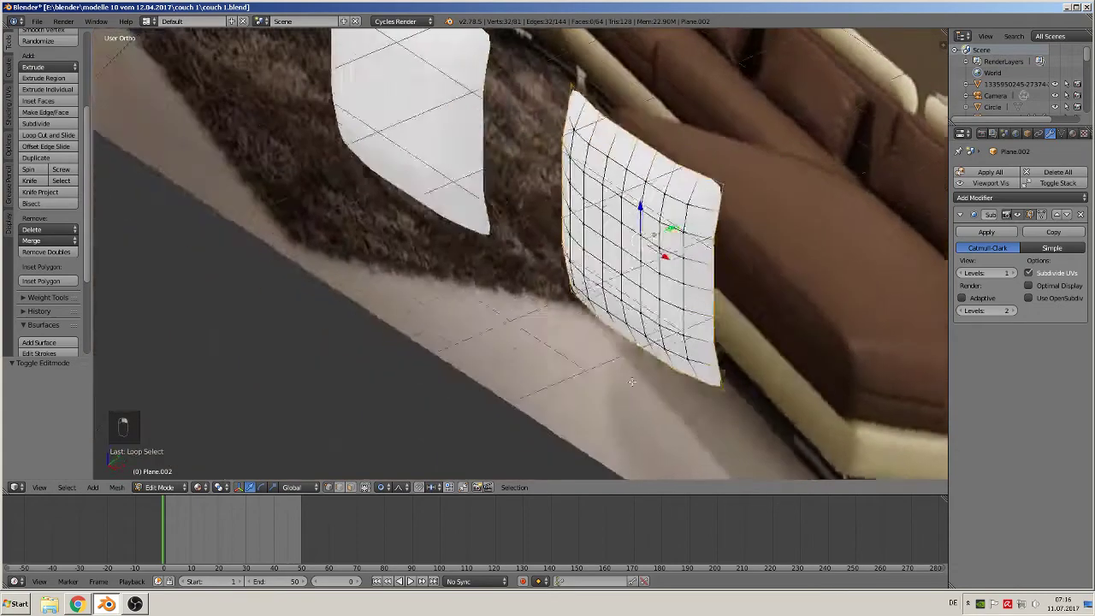
{"action": "middle_click_drag", "start_coordinate": [676, 370], "coordinate": [590, 364]}
{"action": "key", "text": "e"}
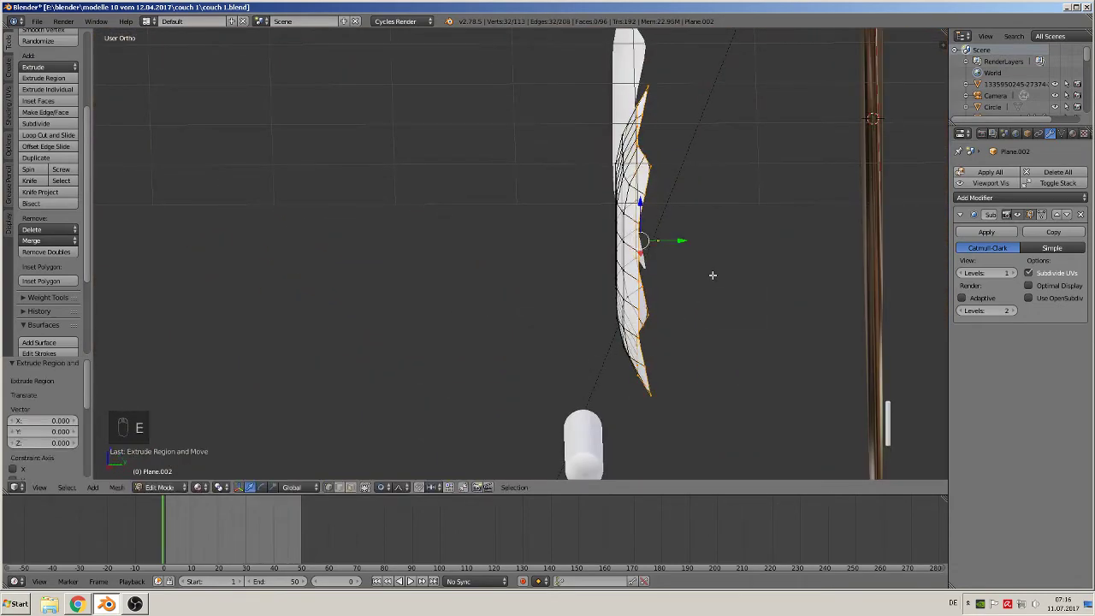
- Disable proportional editing and move the extruded border 0.160 units along Y to form the cushion's side wall
{"action": "left_click_drag", "start_coordinate": [683, 240], "coordinate": [698, 243]}
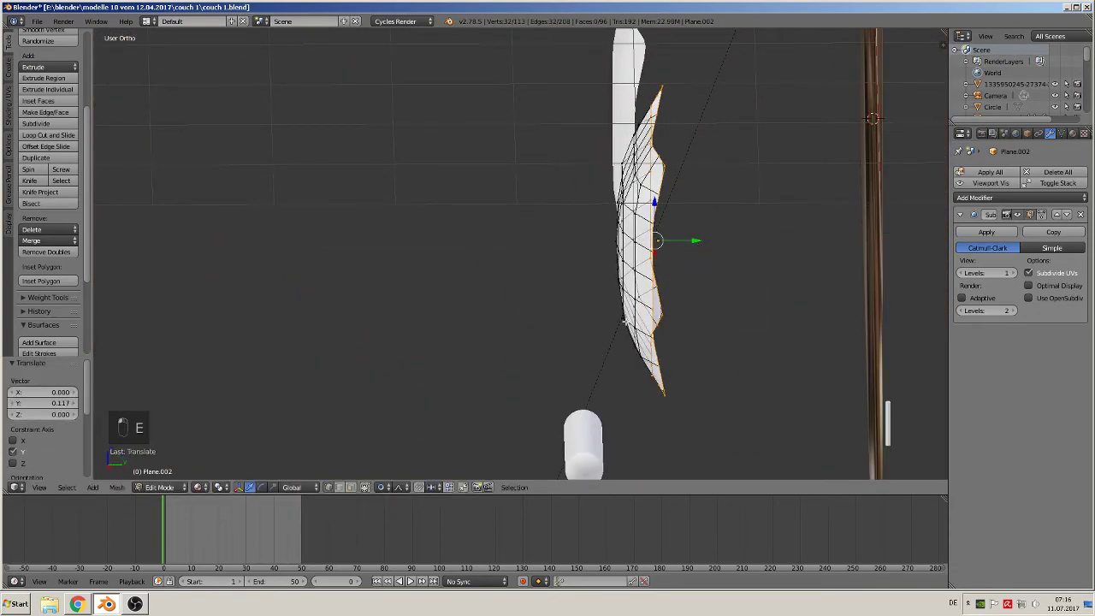
{"action": "key", "text": "ctrl+z"}
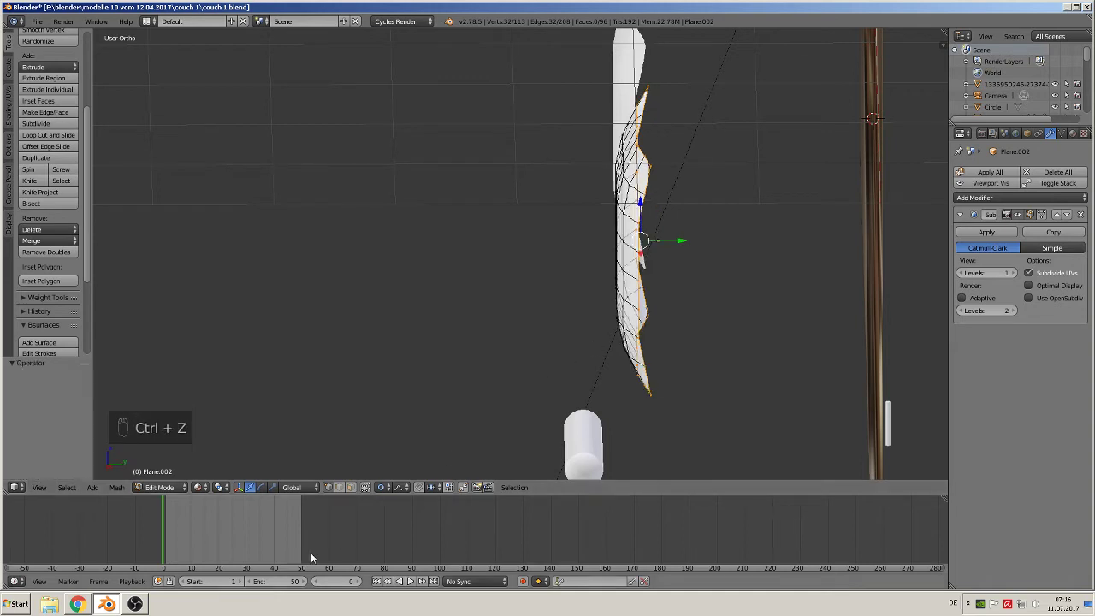
{"action": "left_click", "coordinate": [384, 488]}
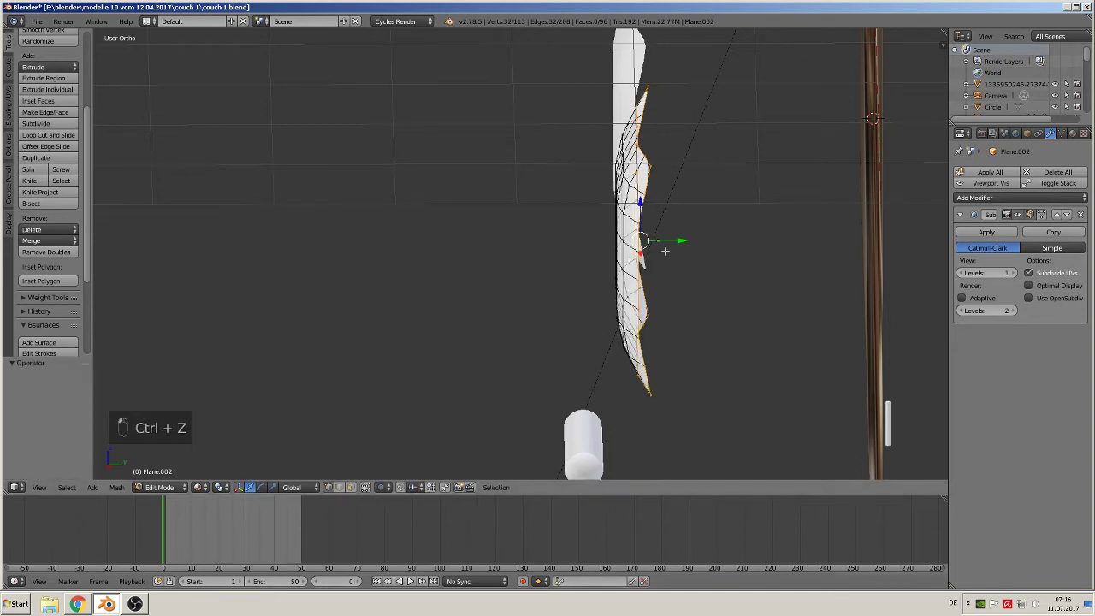
{"action": "left_click_drag", "start_coordinate": [675, 241], "coordinate": [695, 241]}
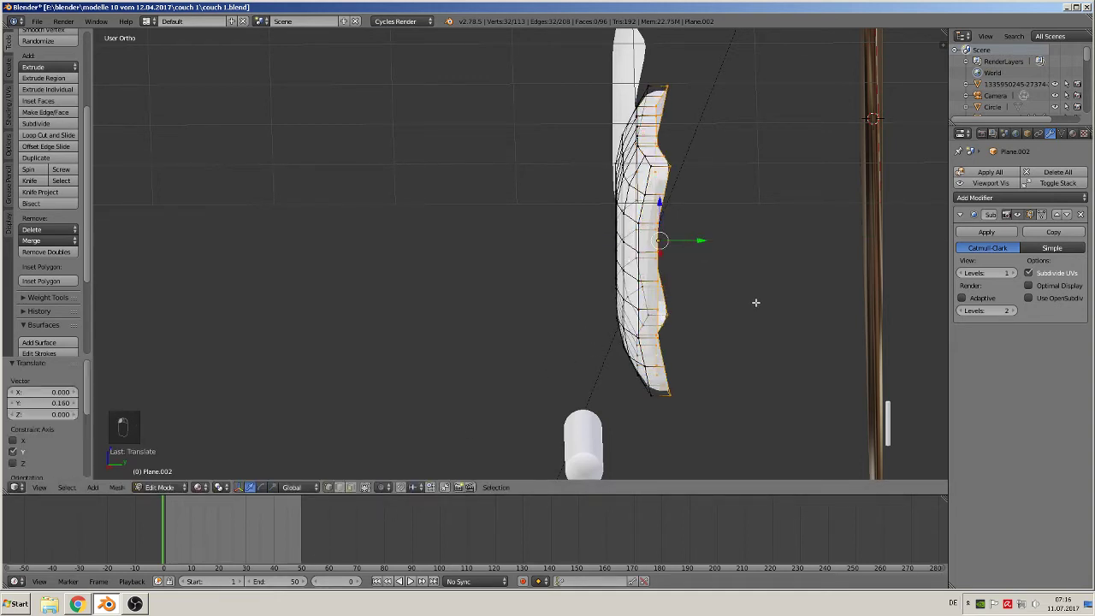
- Flatten the extruded border by scaling it to 0 along Y, move it -0.024 units along Y and leave Edit Mode
{"action": "key", "text": "s"}
{"action": "key", "text": "y"}
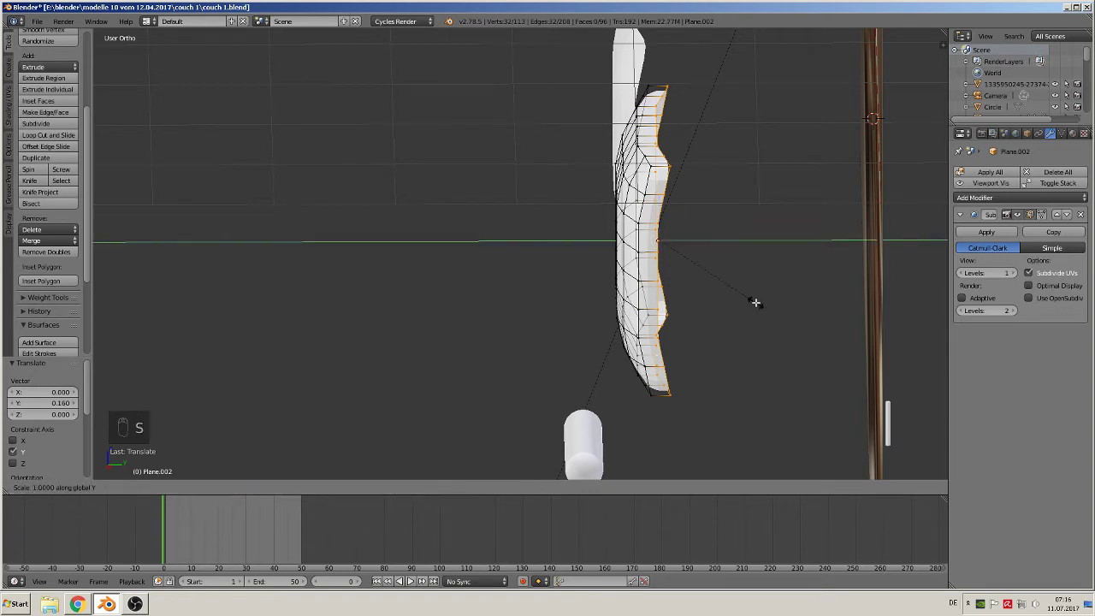
{"action": "key", "text": "0"}
{"action": "left_click", "coordinate": [732, 287]}
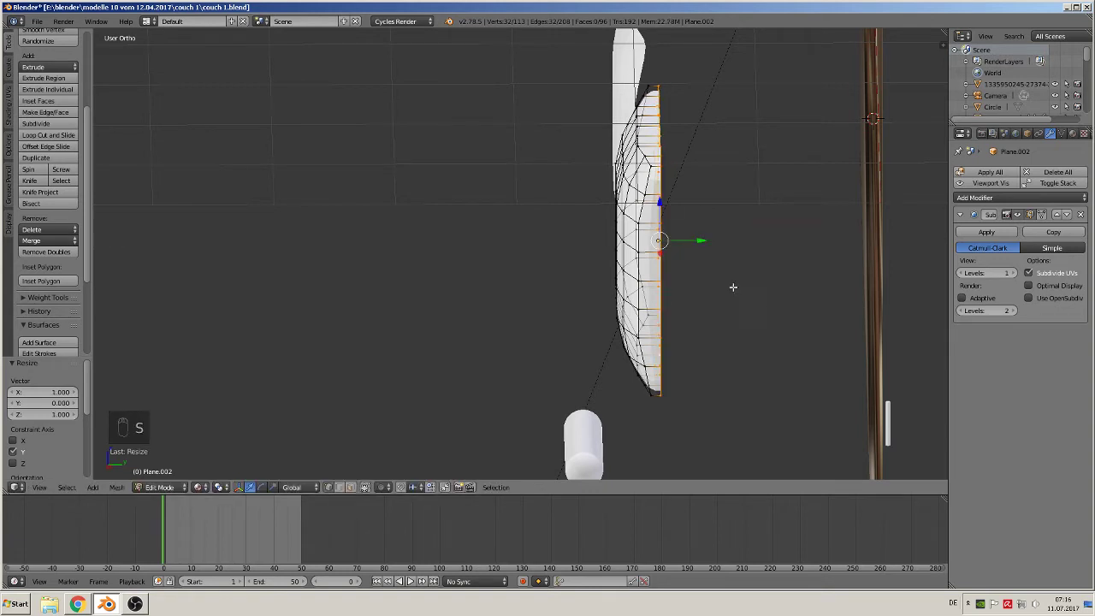
{"action": "key", "text": "g"}
{"action": "key", "text": "y"}
{"action": "left_click", "coordinate": [696, 246]}
{"action": "middle_click_drag", "start_coordinate": [696, 247], "coordinate": [603, 352]}
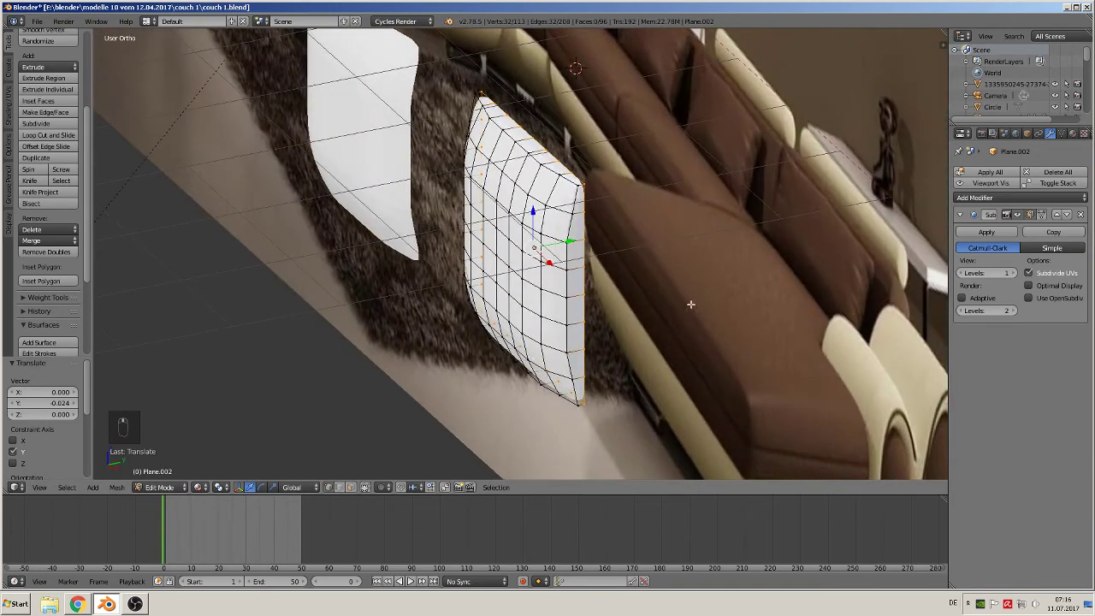
{"action": "key", "text": "Tab"}
- Add a Mirror modifier to the half cushion, mirroring only on the Z axis with Clipping enabled
{"action": "middle_click_drag", "start_coordinate": [603, 287], "coordinate": [664, 265]}
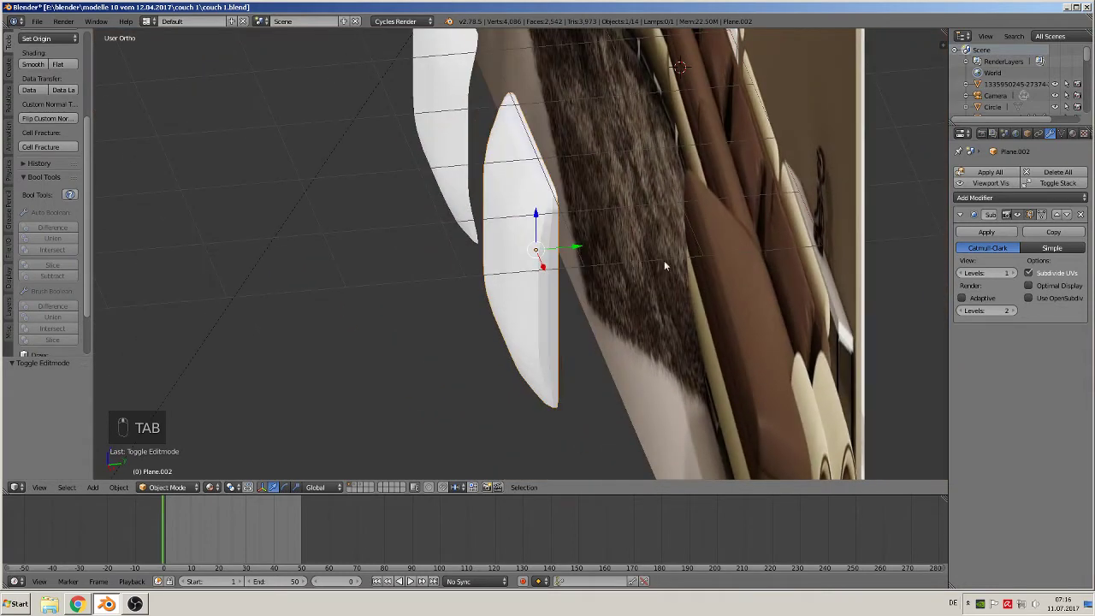
{"action": "left_click", "coordinate": [1017, 200]}
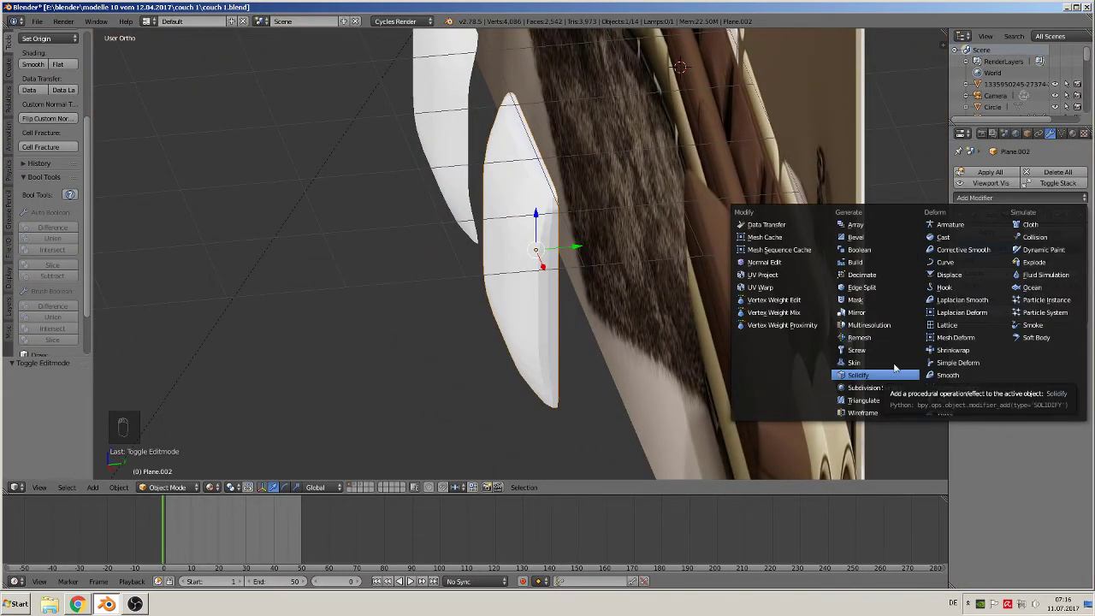
{"action": "left_click", "coordinate": [900, 312]}
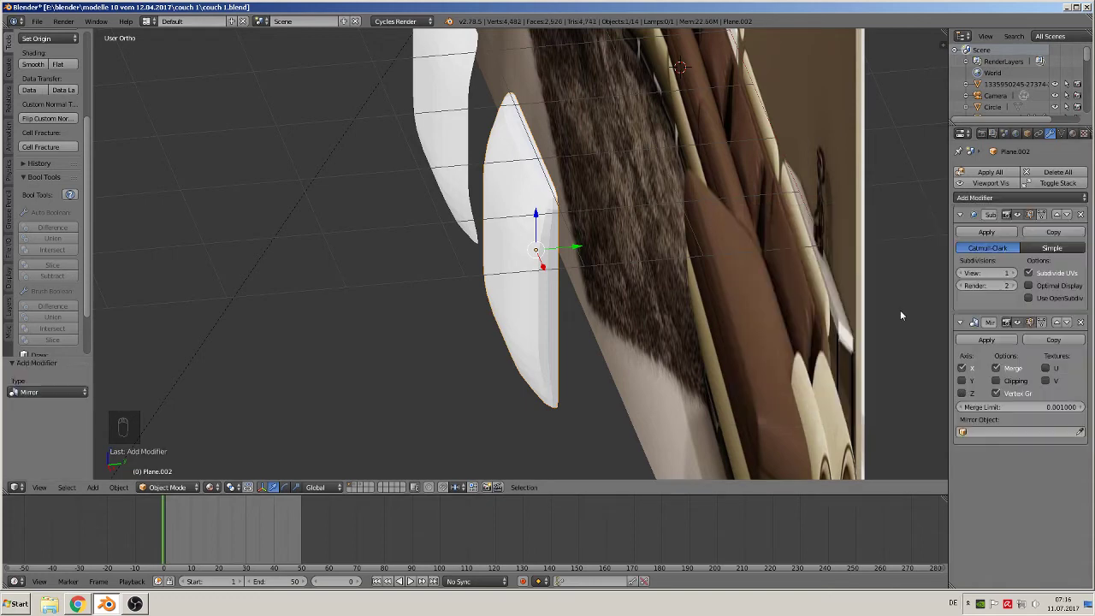
{"action": "left_click", "coordinate": [963, 368]}
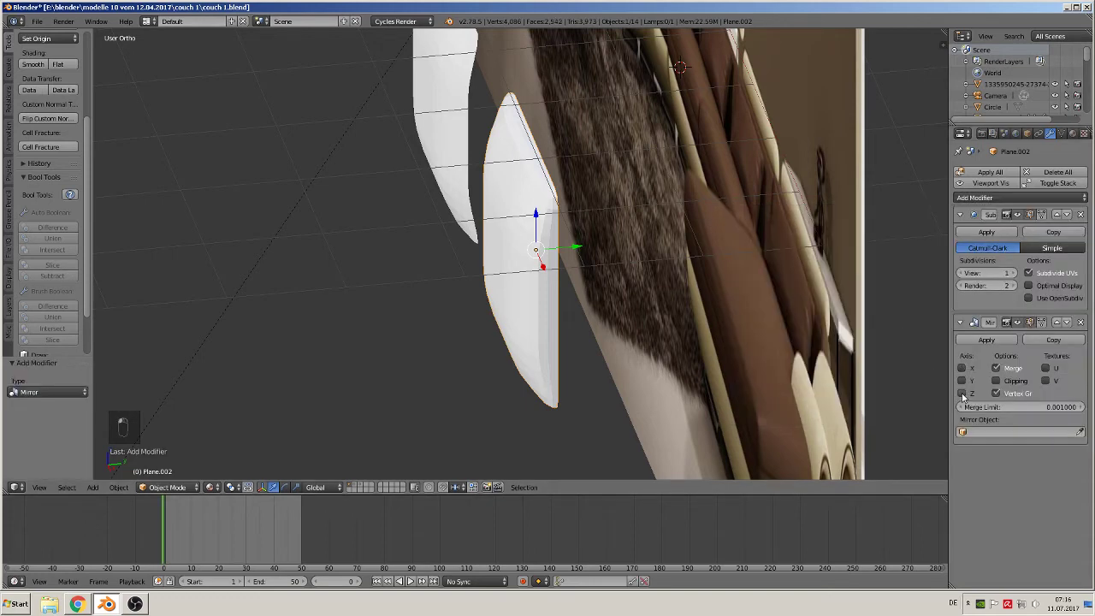
{"action": "left_click", "coordinate": [963, 394]}
{"action": "middle_click_drag", "start_coordinate": [557, 305], "coordinate": [549, 277]}
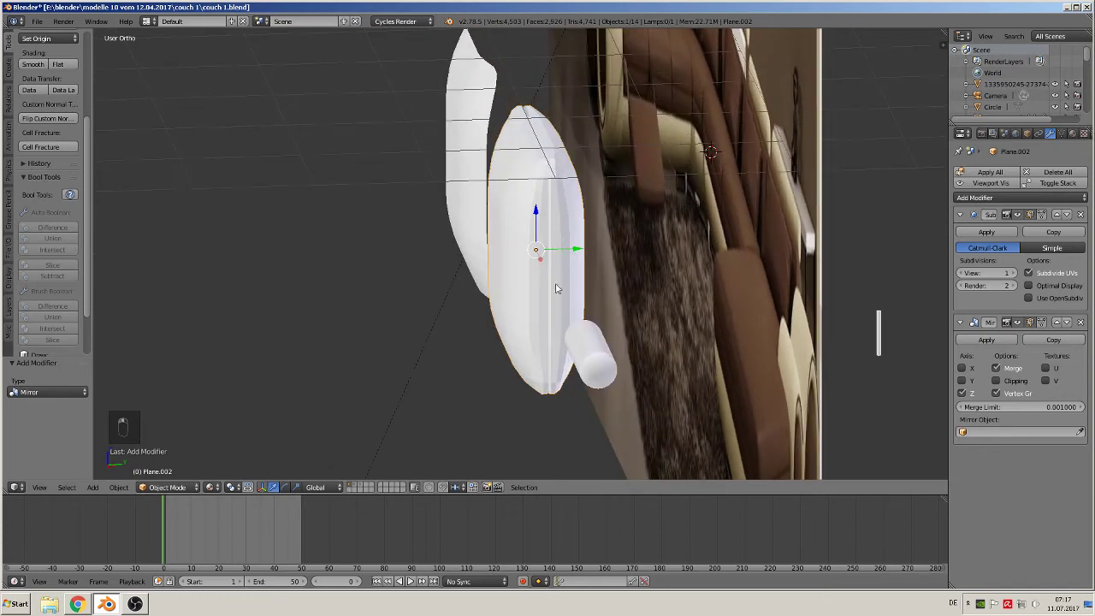
{"action": "scroll", "coordinate": [656, 330], "scroll_direction": "up", "scroll_amount": 2}
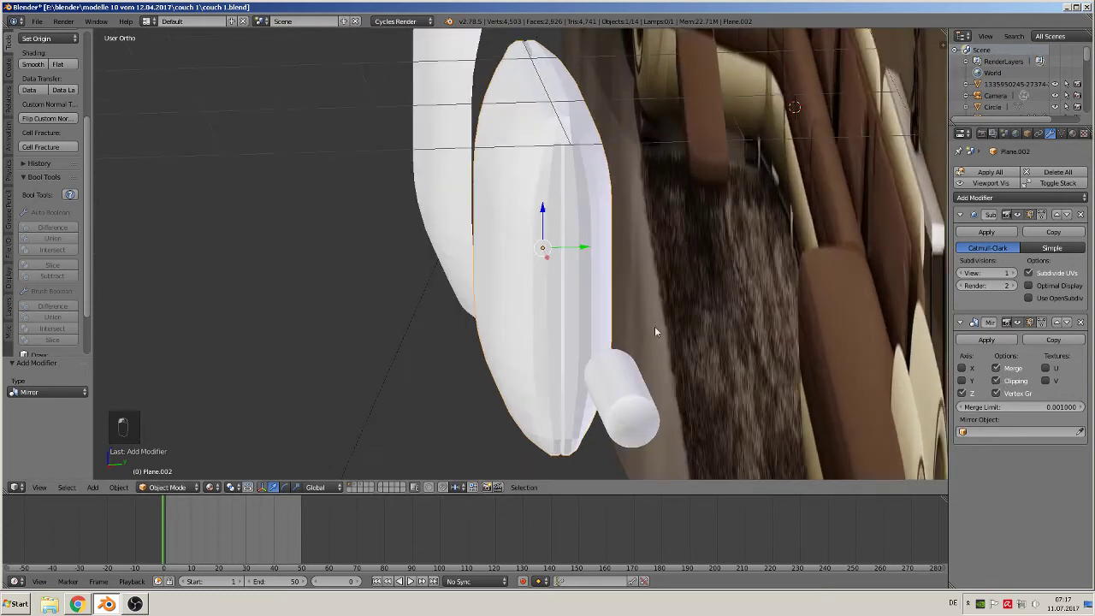
- Shift the half cushion's mesh in Edit Mode until its rim meets the mirrored half and the seam closes
{"action": "key", "text": "Tab"}
{"action": "key", "text": "a"}
{"action": "key", "text": "a"}
{"action": "key", "text": "a"}
{"action": "key", "text": "a"}
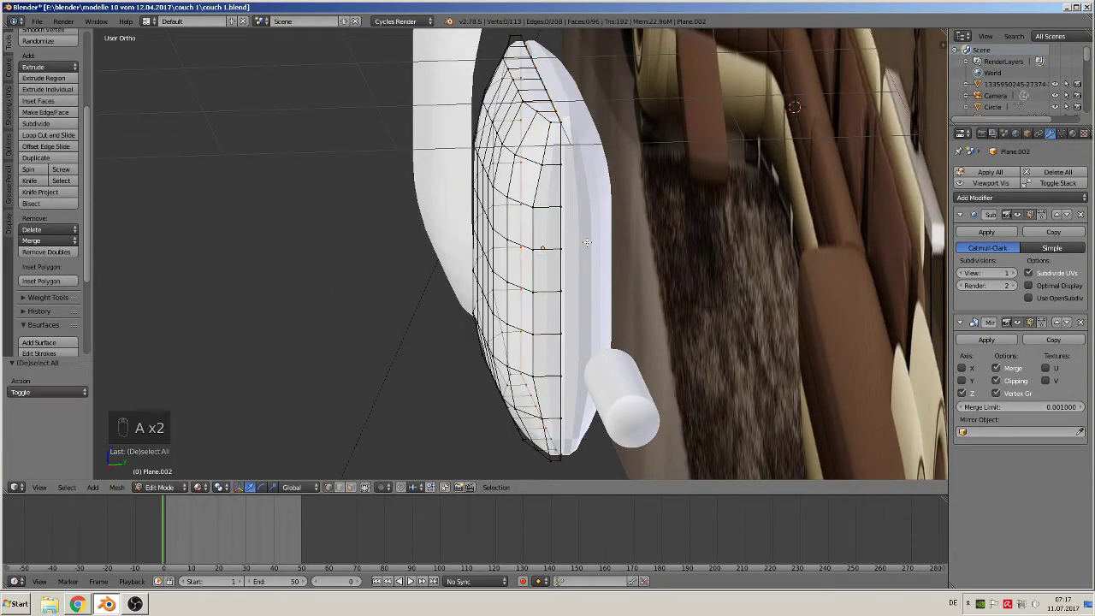
{"action": "mouse_move", "coordinate": [542, 250]}
{"action": "left_mouse_down"}
{"action": "mouse_move", "coordinate": [552, 250]}
{"action": "mouse_move", "coordinate": [542, 247]}
{"action": "left_mouse_up"}
{"action": "key", "text": "Tab"}
{"action": "middle_click_drag", "start_coordinate": [543, 247], "coordinate": [701, 282]}
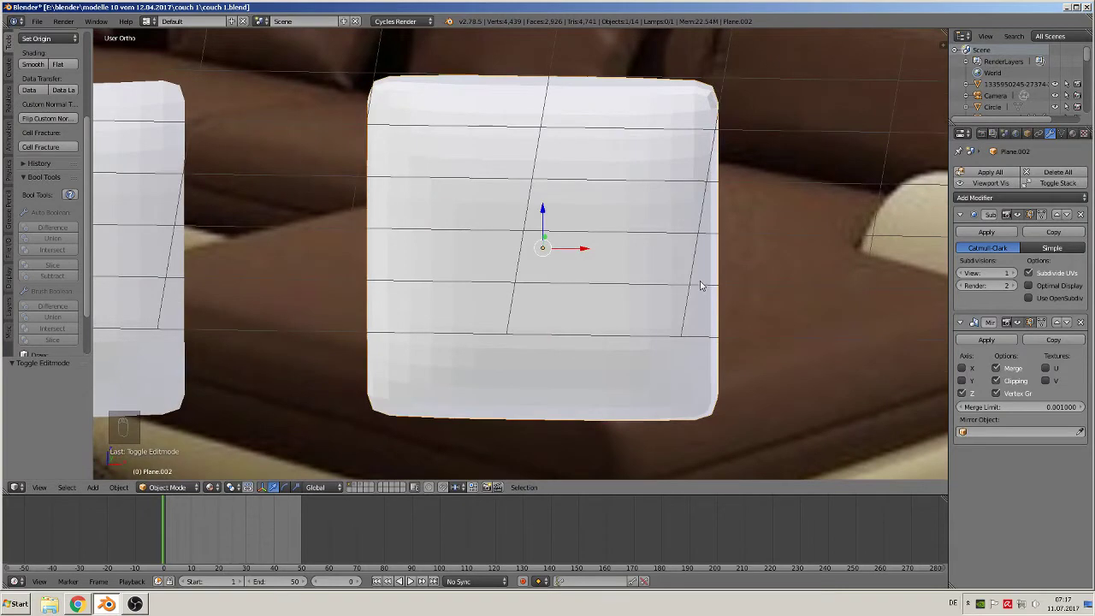
{"action": "scroll", "coordinate": [706, 291], "scroll_direction": "down", "scroll_amount": 1}
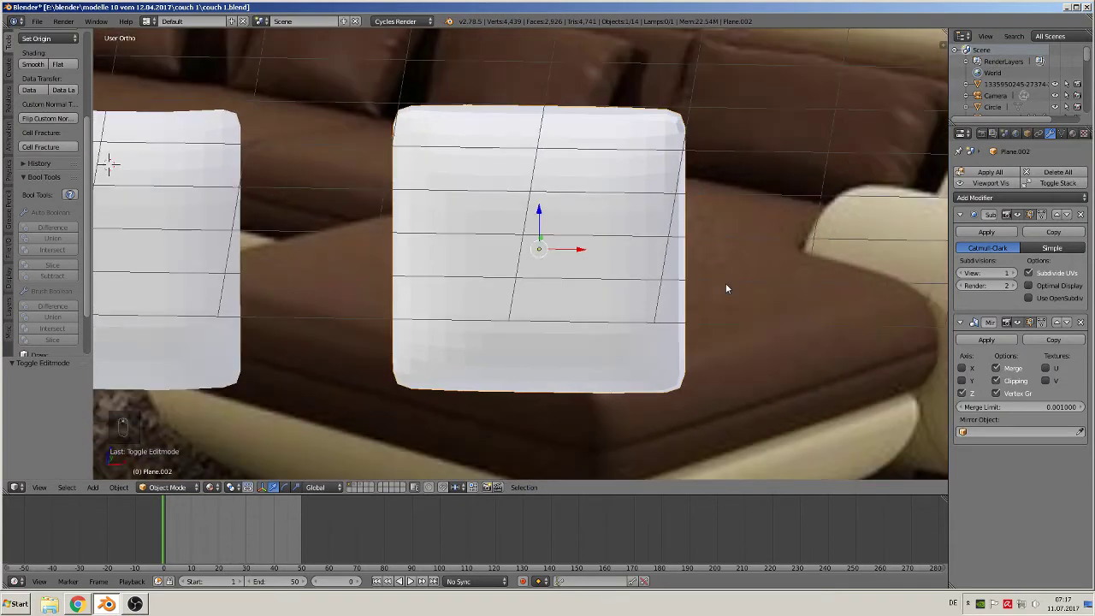
- Duplicate the mirrored cushion and move the copy 2.858 units along the X axis
{"action": "key", "text": "KP_1"}
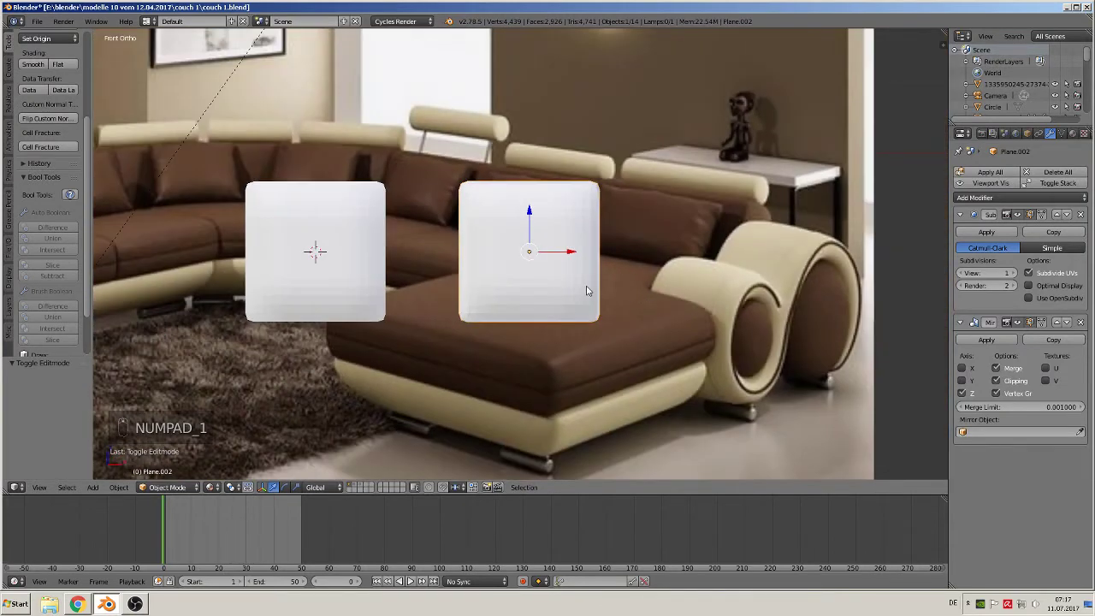
{"action": "key", "text": "shift+d"}
{"action": "key", "text": "x"}
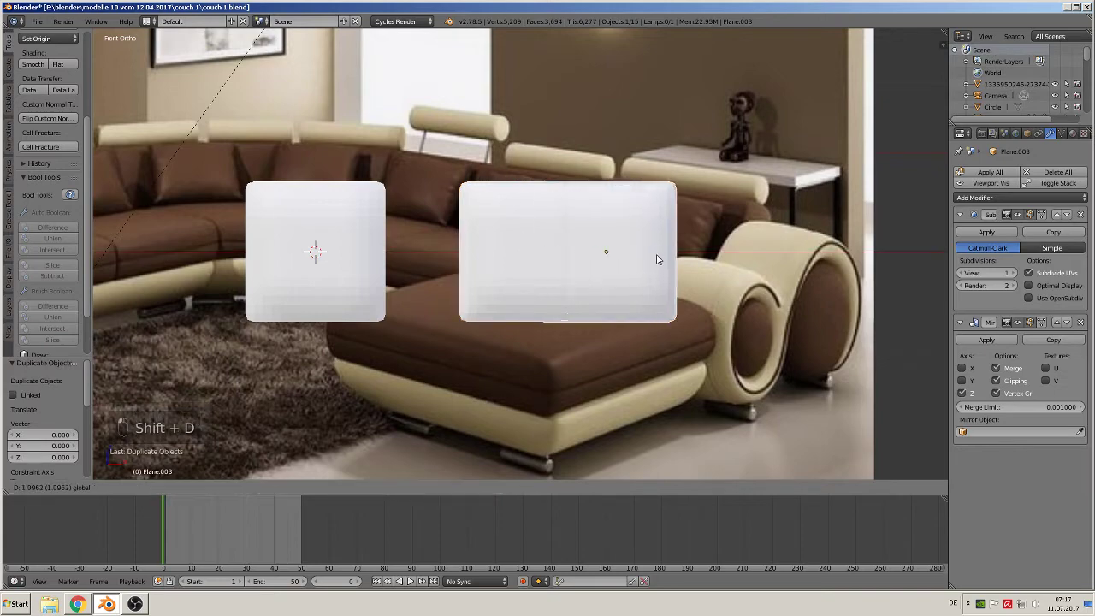
{"action": "left_click", "coordinate": [770, 260]}
{"action": "middle_click_drag", "start_coordinate": [758, 289], "coordinate": [636, 342]}
{"action": "key", "text": "KP_1"}
{"action": "scroll", "coordinate": [636, 341], "scroll_direction": "up", "scroll_amount": 2}
{"action": "scroll", "coordinate": [597, 349], "scroll_direction": "down", "scroll_amount": 1}
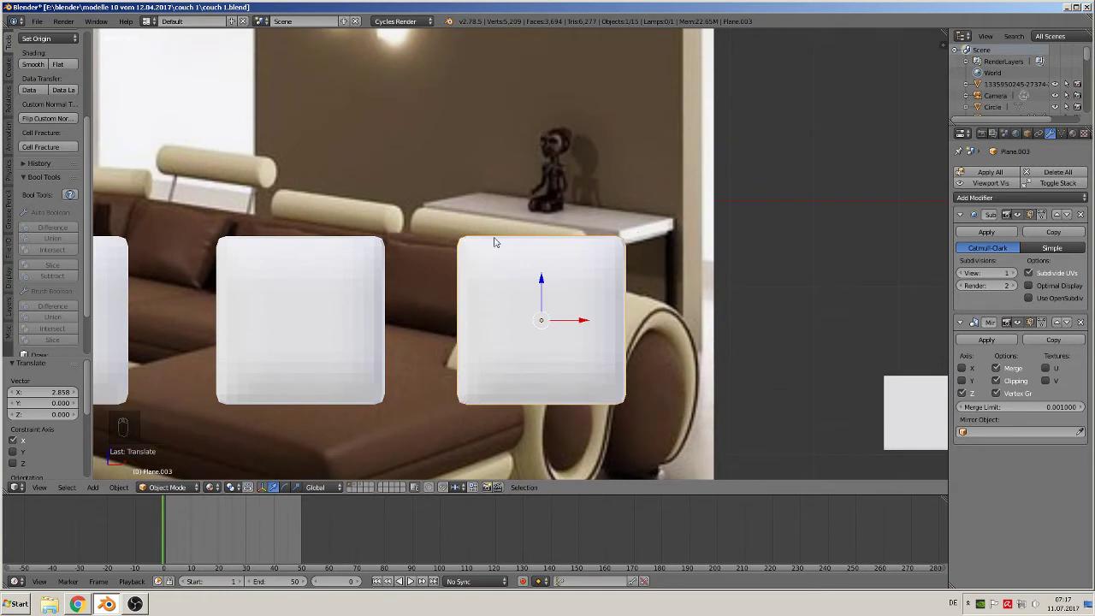
- Enter Edit Mode on the duplicated cushion and enable proportional editing
{"action": "scroll", "coordinate": [562, 288], "scroll_direction": "up", "scroll_amount": 1}
{"action": "scroll", "coordinate": [572, 299], "scroll_direction": "up", "scroll_amount": 1}
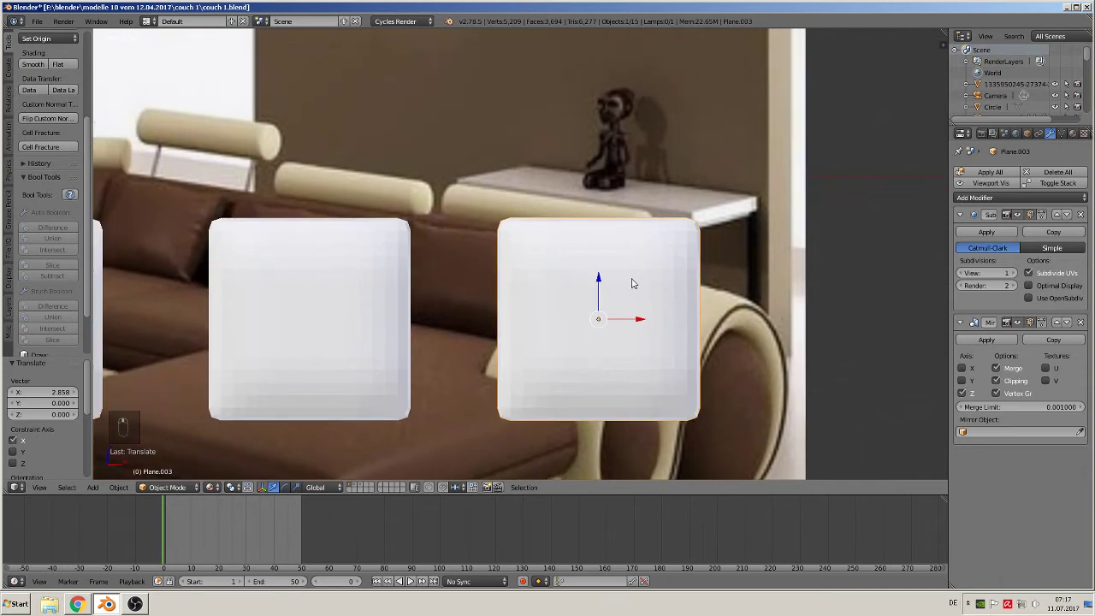
{"action": "scroll", "coordinate": [629, 282], "scroll_direction": "up", "scroll_amount": 1}
{"action": "key", "text": "Tab"}
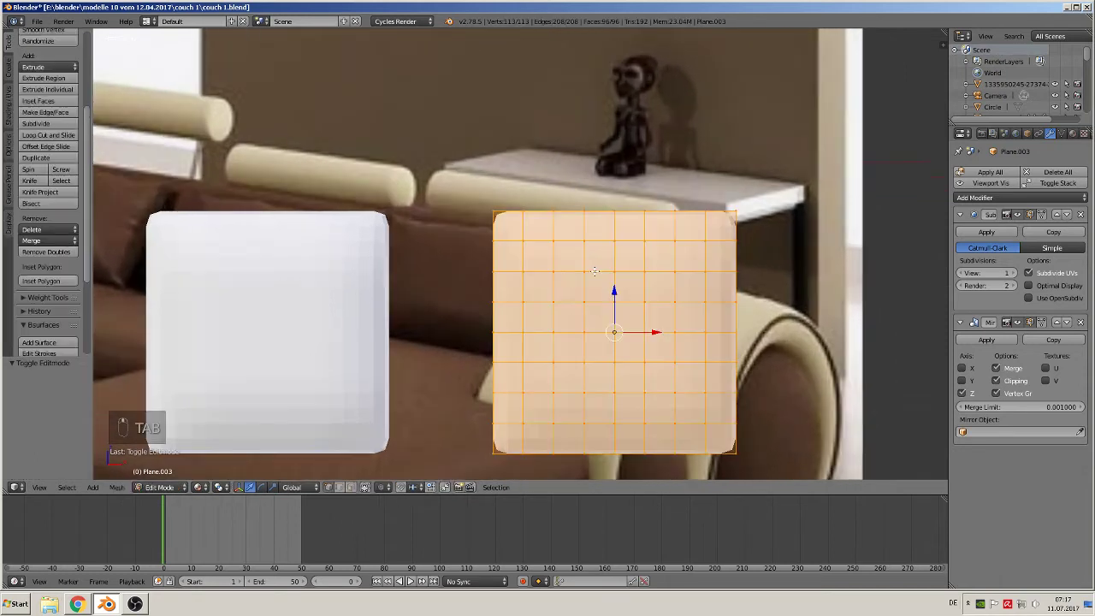
{"action": "left_click", "coordinate": [381, 487]}
{"action": "left_click", "coordinate": [409, 437]}
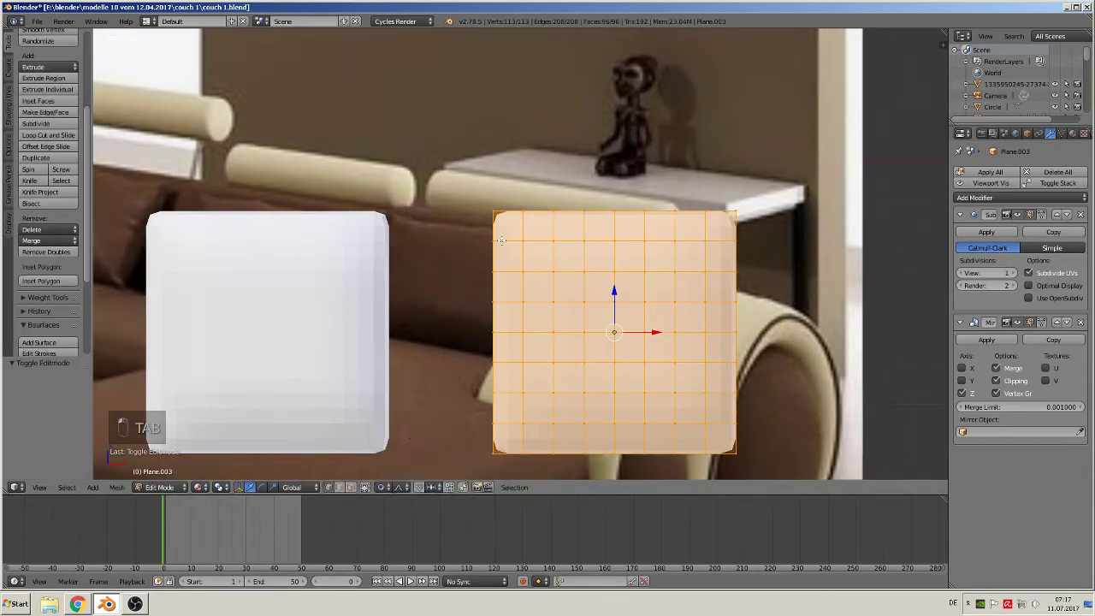
{"action": "right_click", "coordinate": [554, 212]}
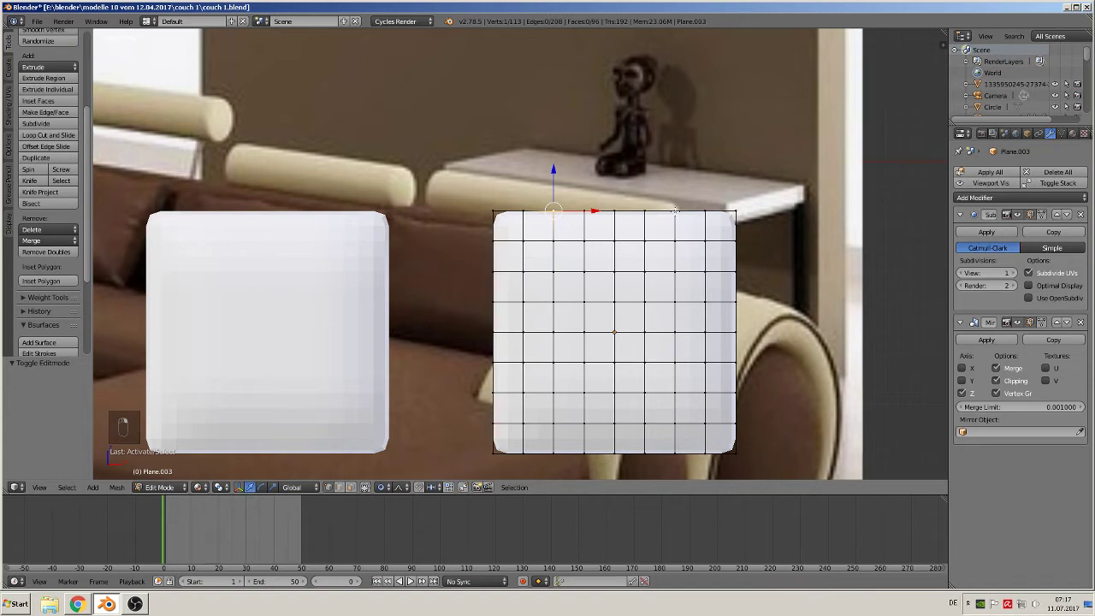
{"action": "right_click", "coordinate": [675, 212], "text": "shift"}
{"action": "key", "text": "g"}
{"action": "key", "text": "z"}
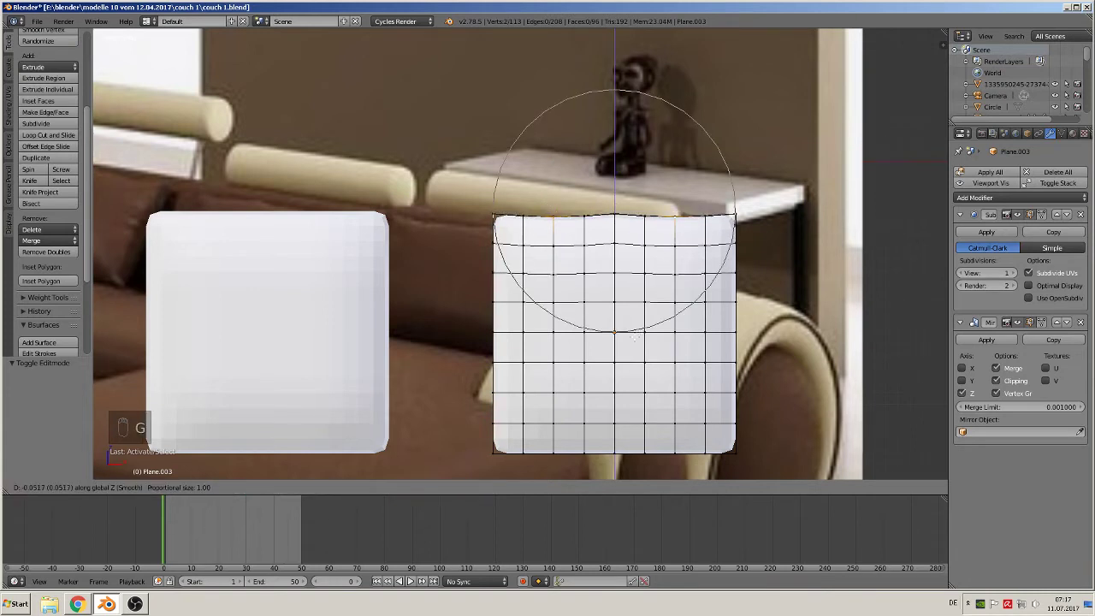
{"action": "right_click", "coordinate": [625, 320]}
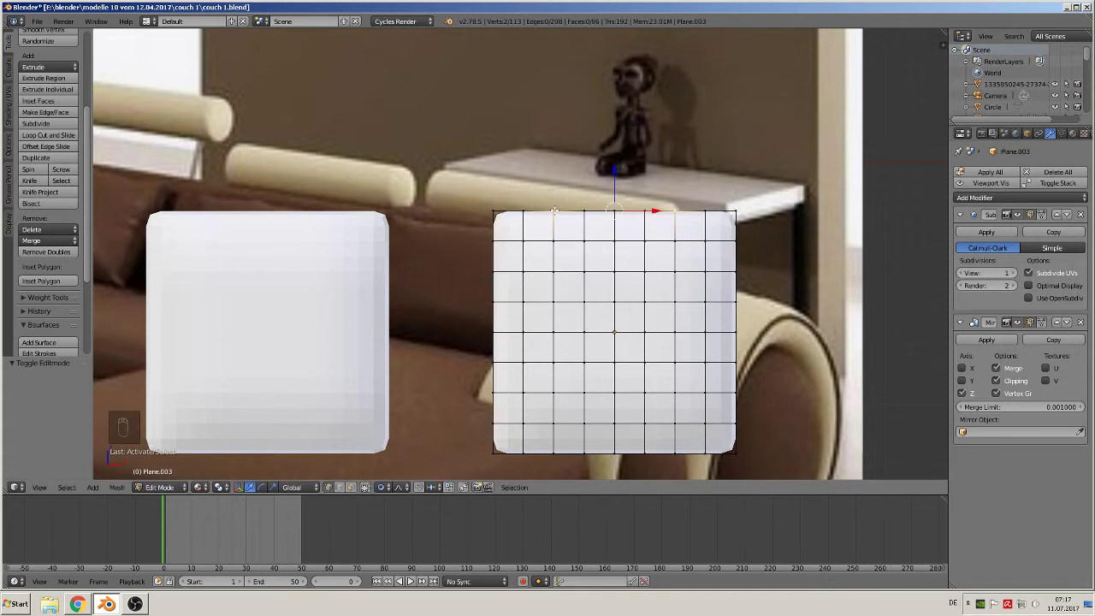
- Pull the upper edge's vertices two in from each corner down along Z, the left by -0.061 and the right by -0.066 units
{"action": "right_click", "coordinate": [554, 211]}
{"action": "key", "text": "g"}
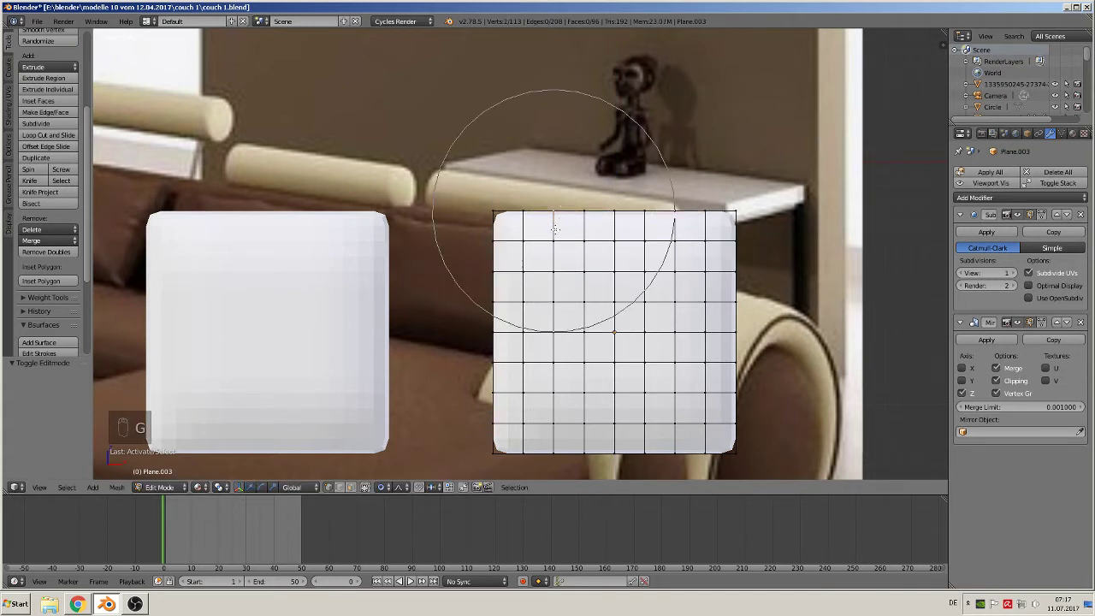
{"action": "key", "text": "z"}
{"action": "left_click", "coordinate": [551, 239]}
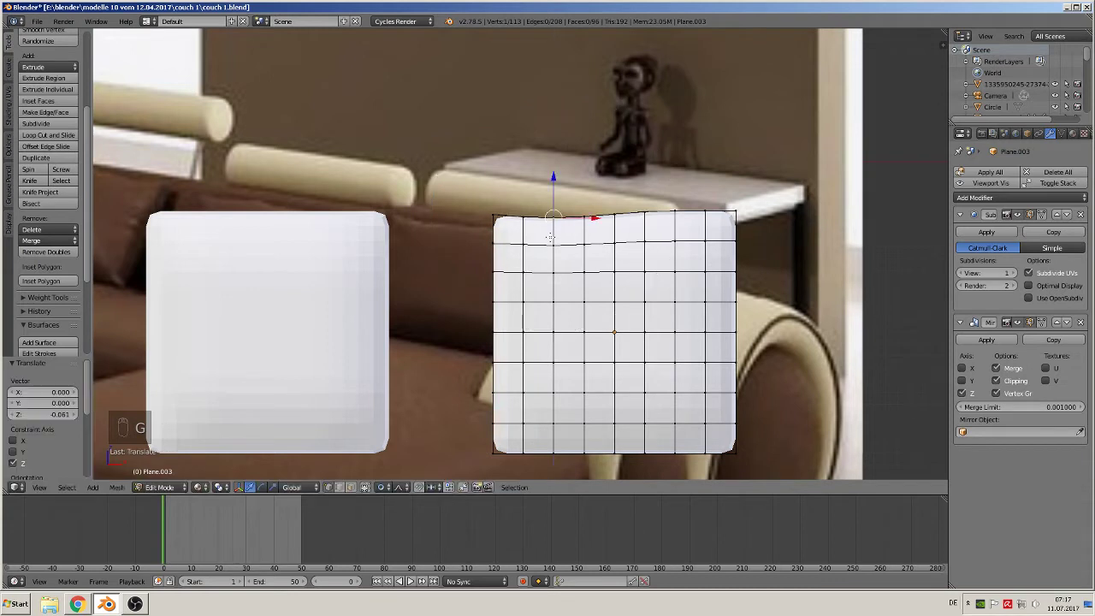
{"action": "right_click", "coordinate": [674, 210]}
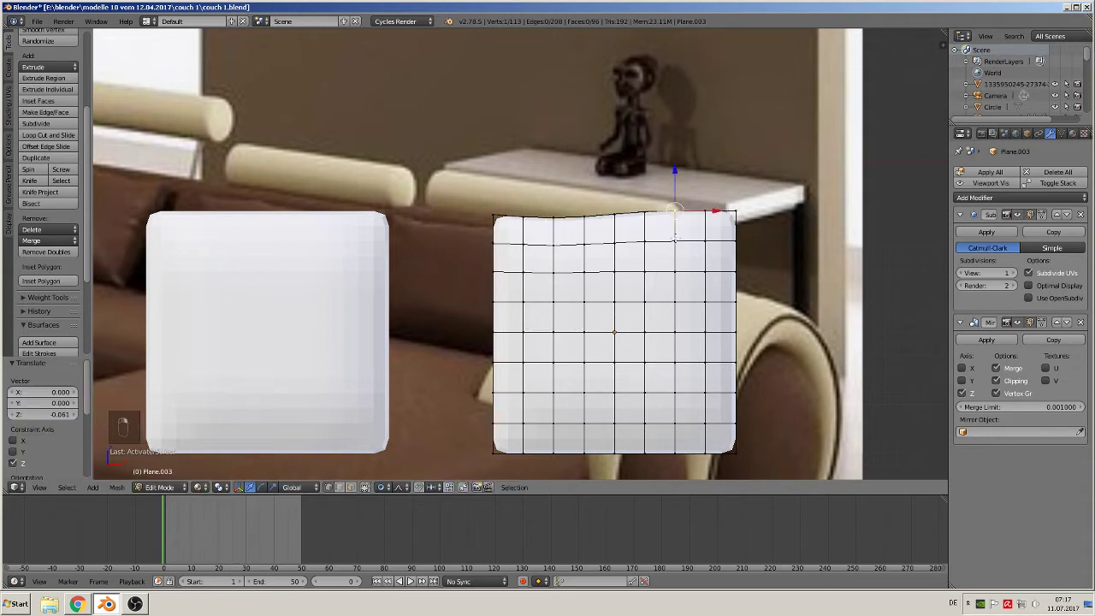
{"action": "key", "text": "g"}
{"action": "key", "text": "z"}
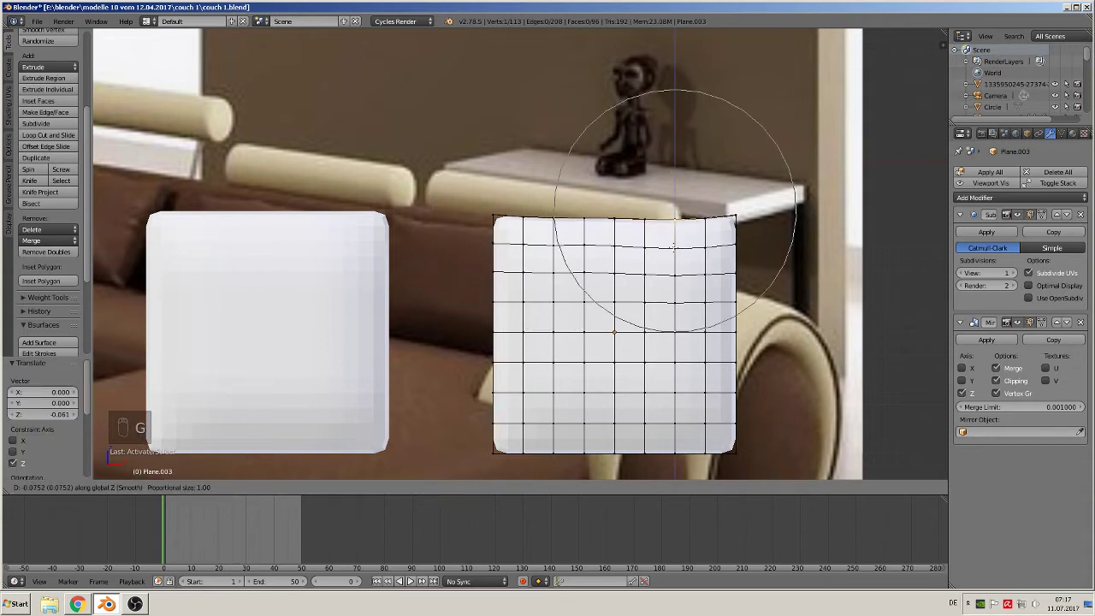
{"action": "left_click", "coordinate": [716, 225]}
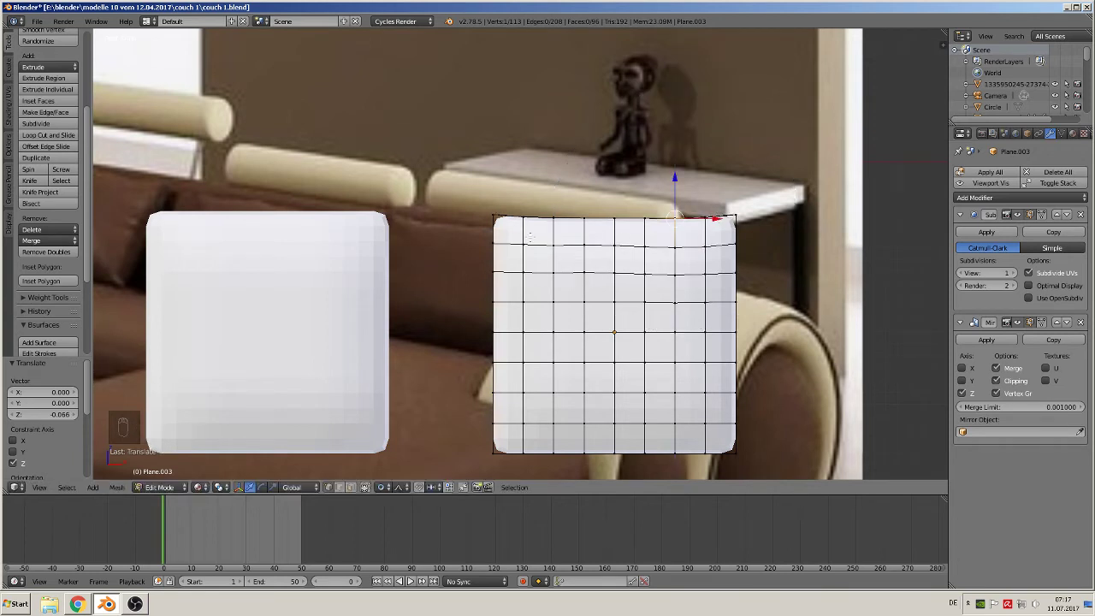
- Push the lower edge's vertices two in from each corner up along Z, the left by 0.066 and the right by 0.061 units
{"action": "right_click", "coordinate": [554, 451]}
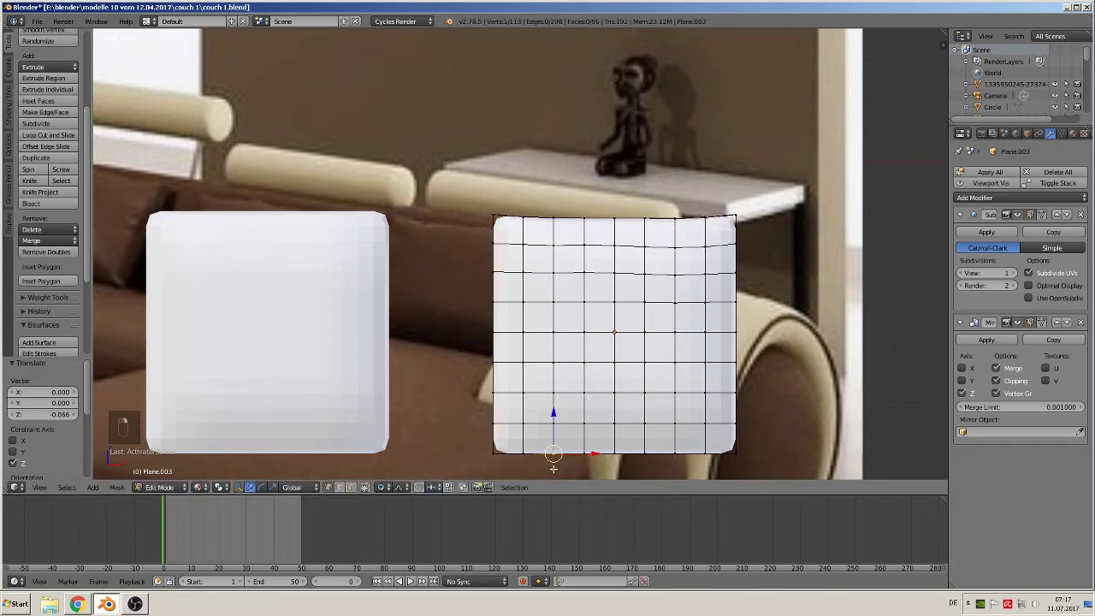
{"action": "key", "text": "g"}
{"action": "key", "text": "z"}
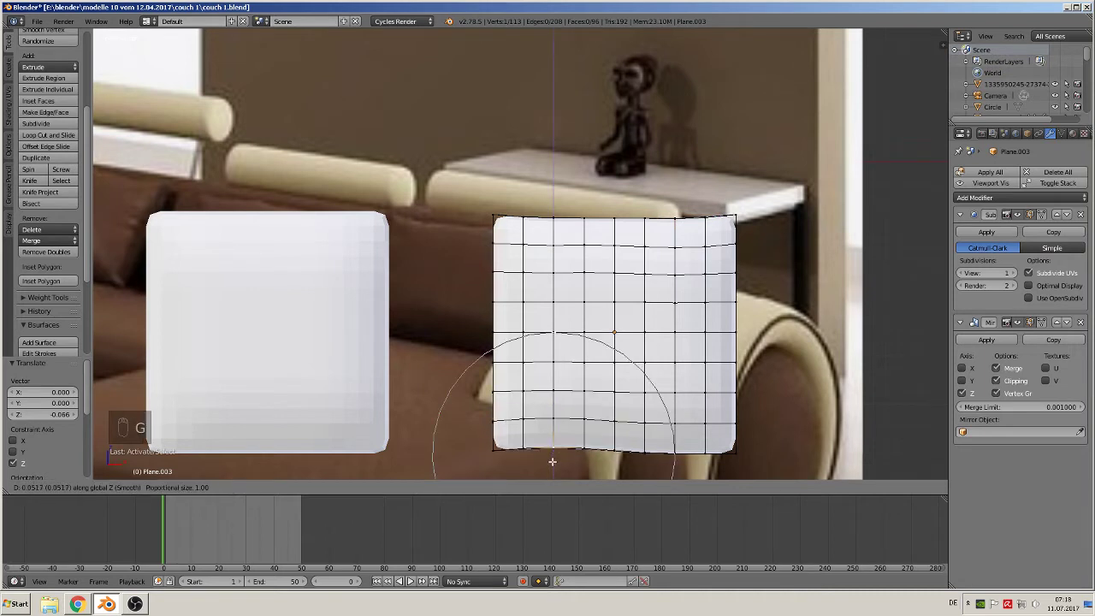
{"action": "left_click", "coordinate": [552, 459]}
{"action": "right_click", "coordinate": [675, 453]}
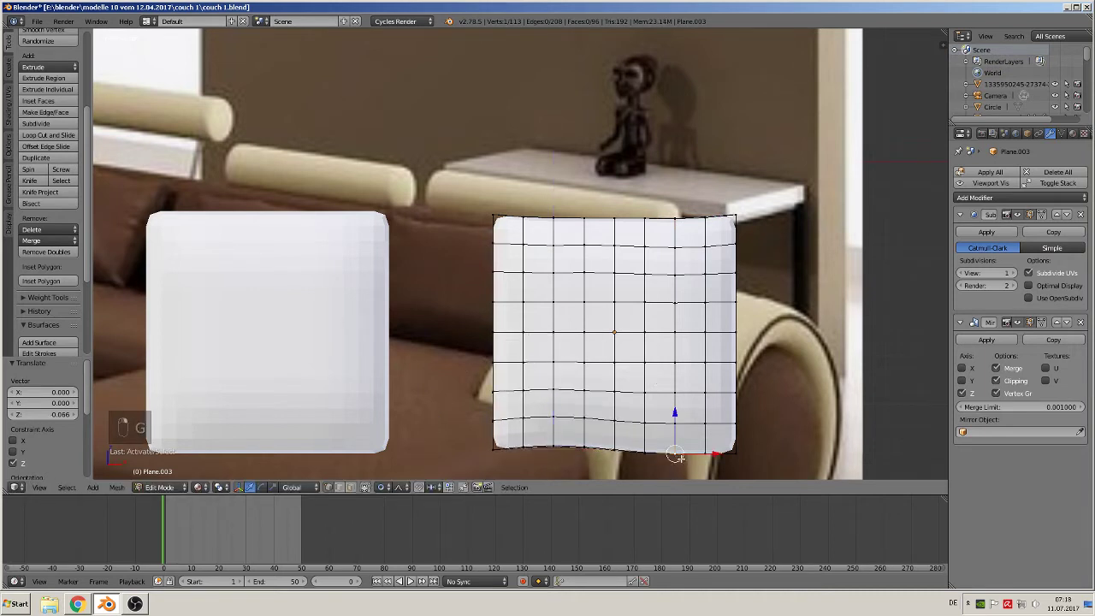
{"action": "key", "text": "g"}
{"action": "key", "text": "z"}
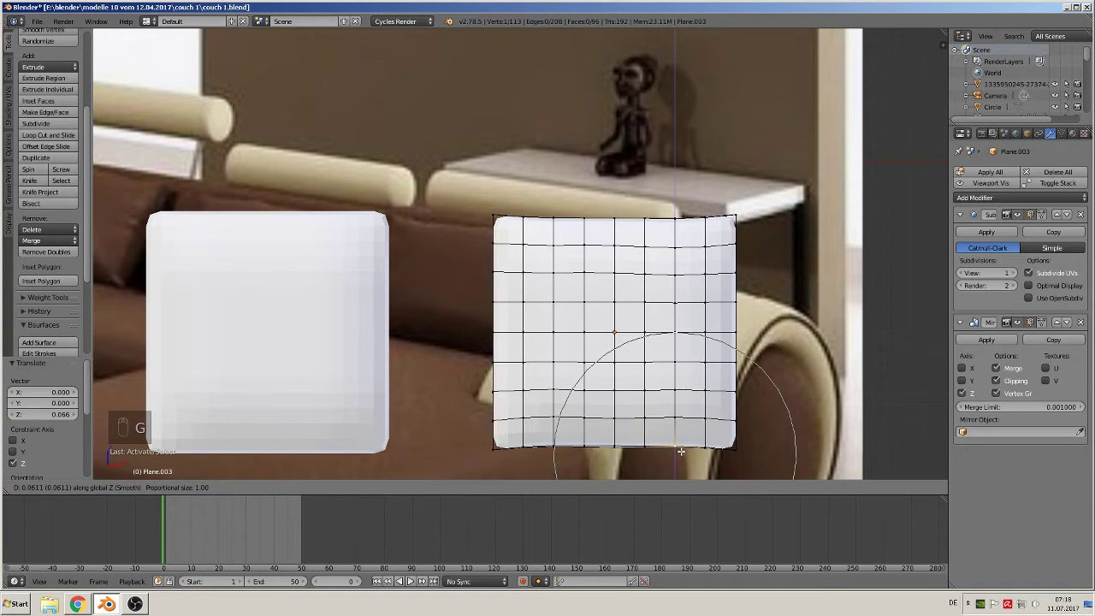
{"action": "left_click", "coordinate": [682, 451]}
- Select the vertex on the cushion's right edge two rows above its lower corner
{"action": "right_click", "coordinate": [737, 391]}
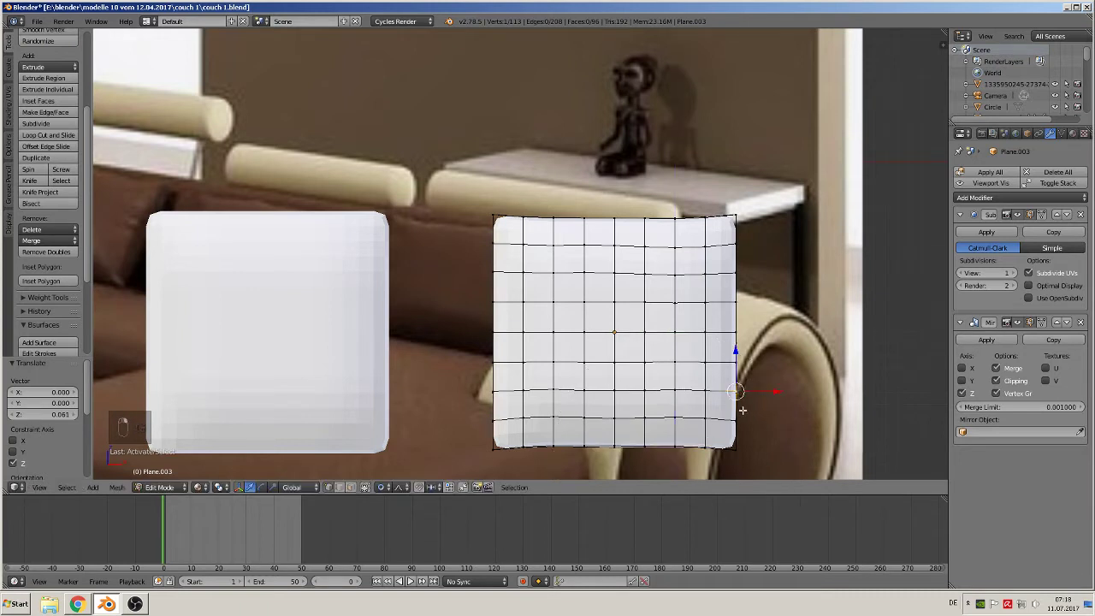
- Pull the lower and upper vertices of the cushion's right edge inward along X by about 0.052 and 0.094 with smooth proportional falloff
{"action": "key", "text": "g"}
{"action": "key", "text": "x"}
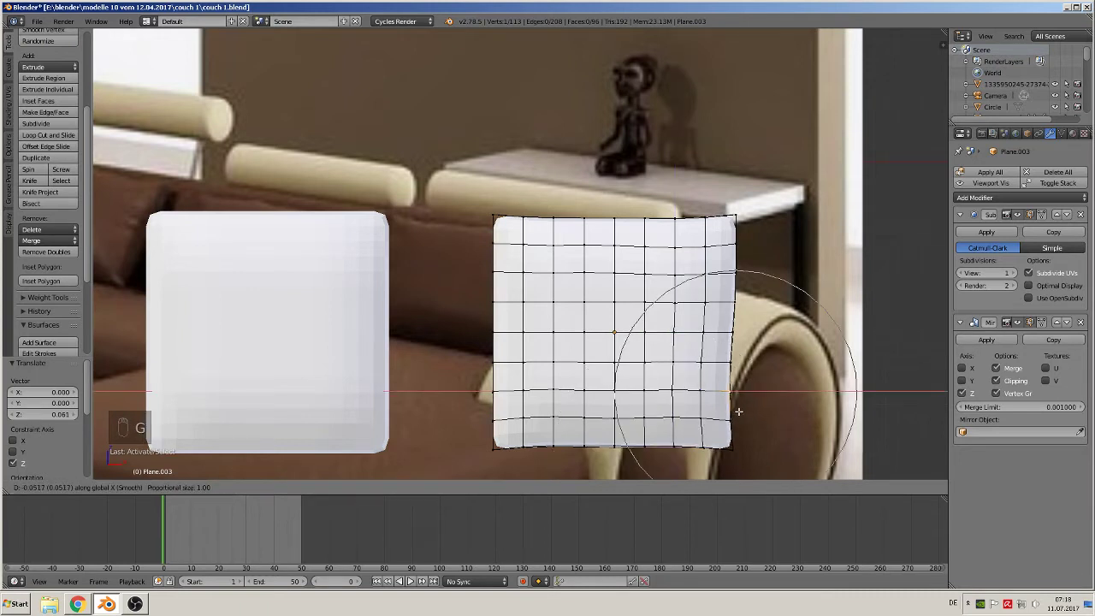
{"action": "left_click", "coordinate": [739, 410]}
{"action": "right_click", "coordinate": [738, 269]}
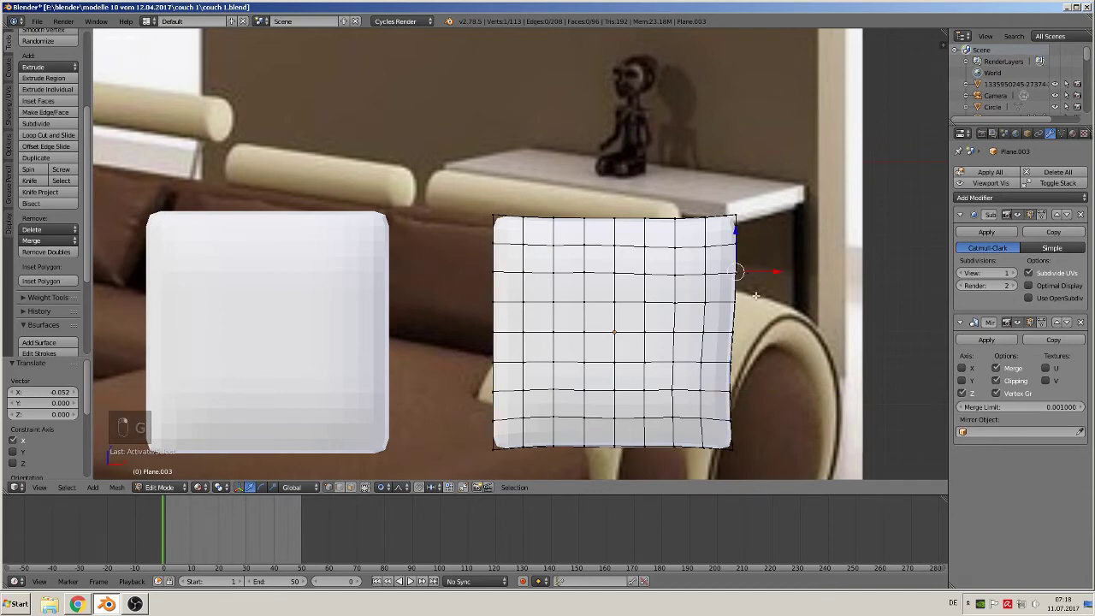
{"action": "key", "text": "g"}
{"action": "key", "text": "x"}
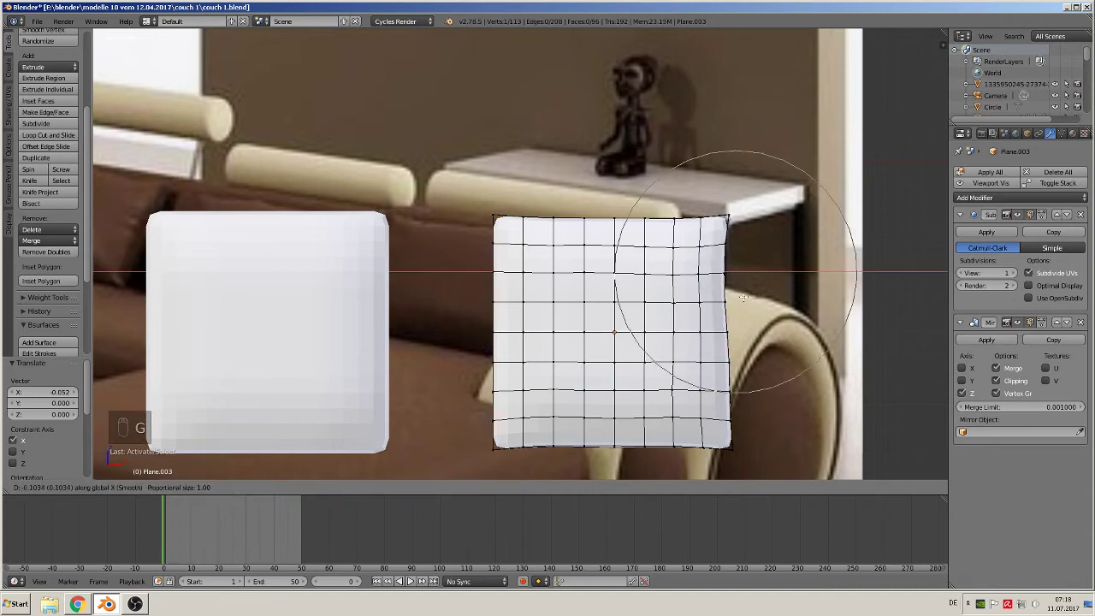
{"action": "left_click", "coordinate": [744, 297]}
- Pull the upper and lower vertices of the cushion's left edge inward along X by about 0.070 and 0.056, finishing in Object Mode
{"action": "right_click", "coordinate": [502, 274]}
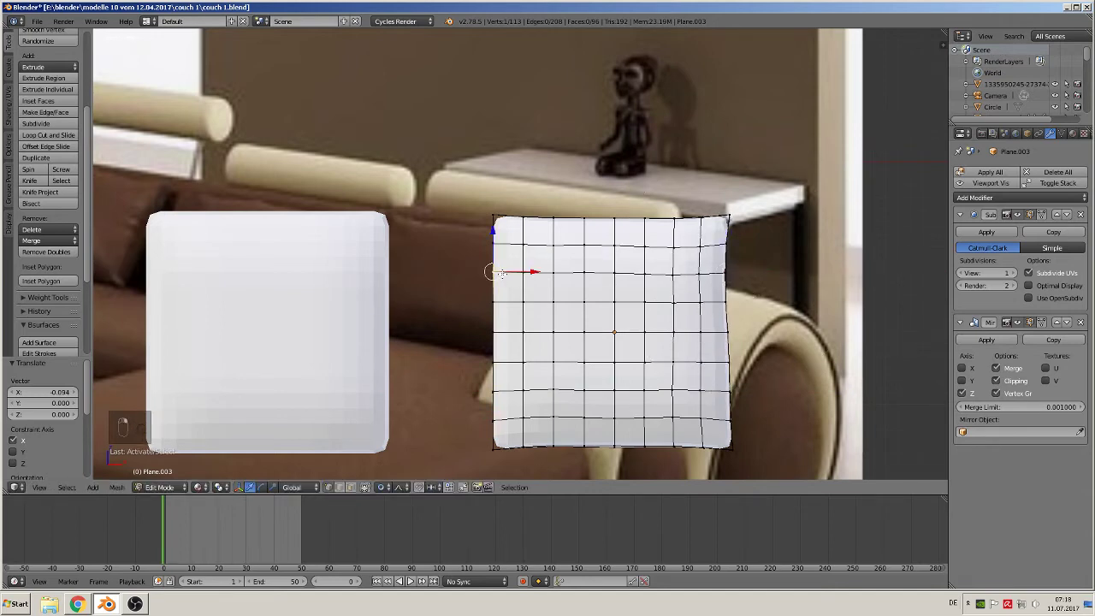
{"action": "key", "text": "g"}
{"action": "key", "text": "x"}
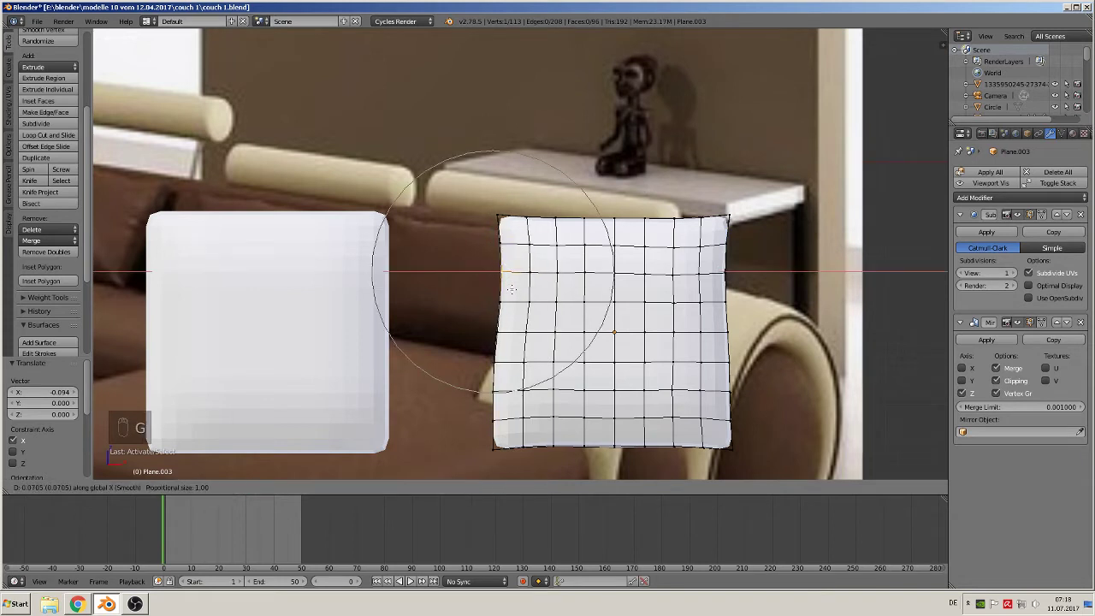
{"action": "left_click", "coordinate": [512, 294]}
{"action": "right_click", "coordinate": [491, 418]}
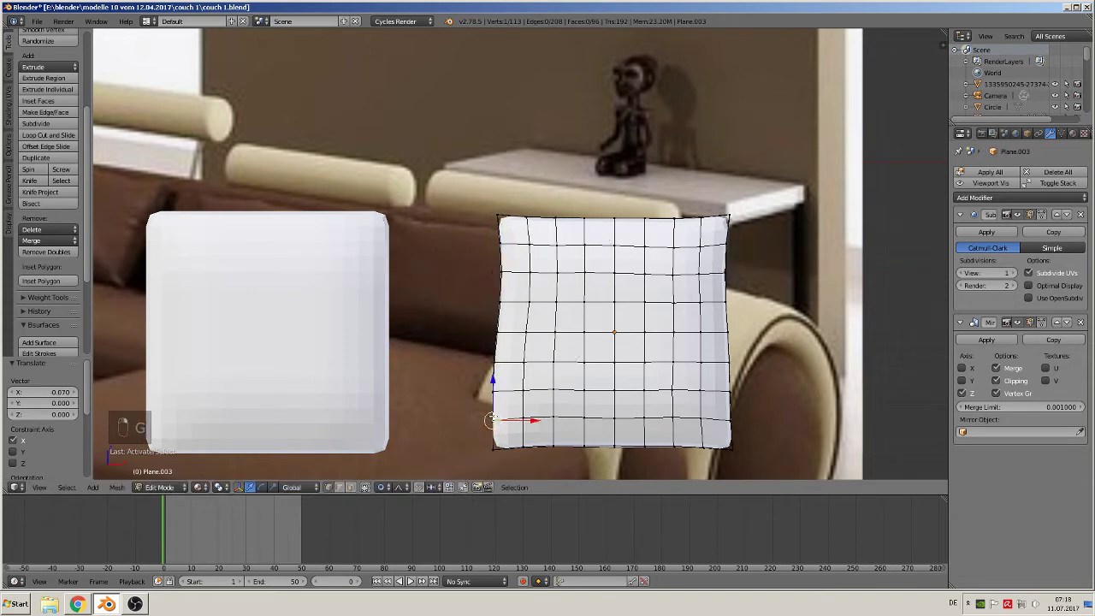
{"action": "right_click", "coordinate": [490, 390]}
{"action": "key", "text": "g"}
{"action": "key", "text": "x"}
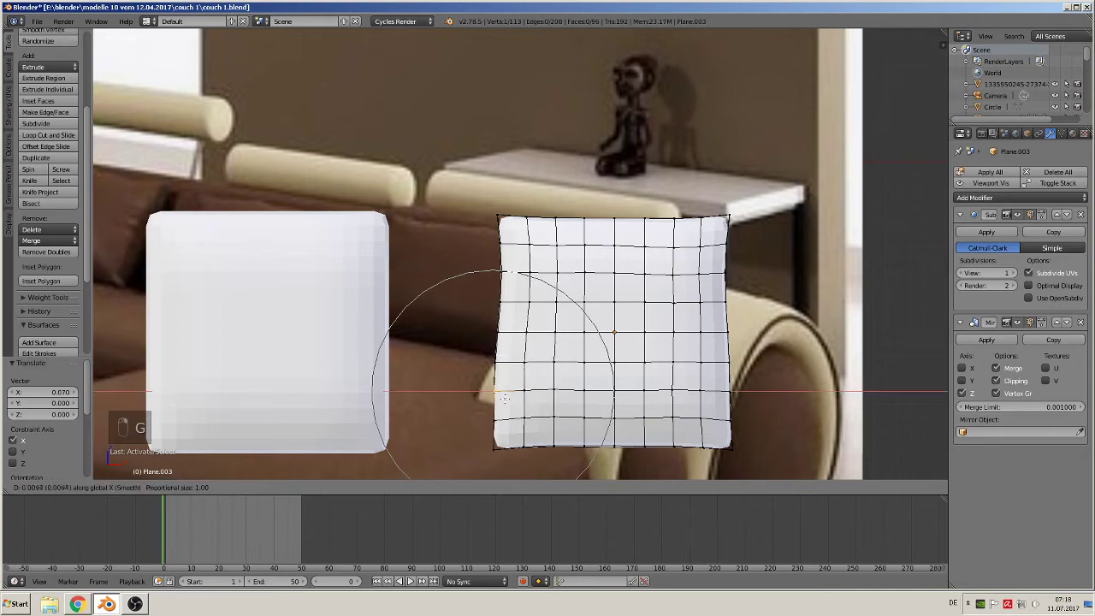
{"action": "left_click", "coordinate": [510, 399]}
{"action": "middle_click_drag", "start_coordinate": [510, 399], "coordinate": [457, 421]}
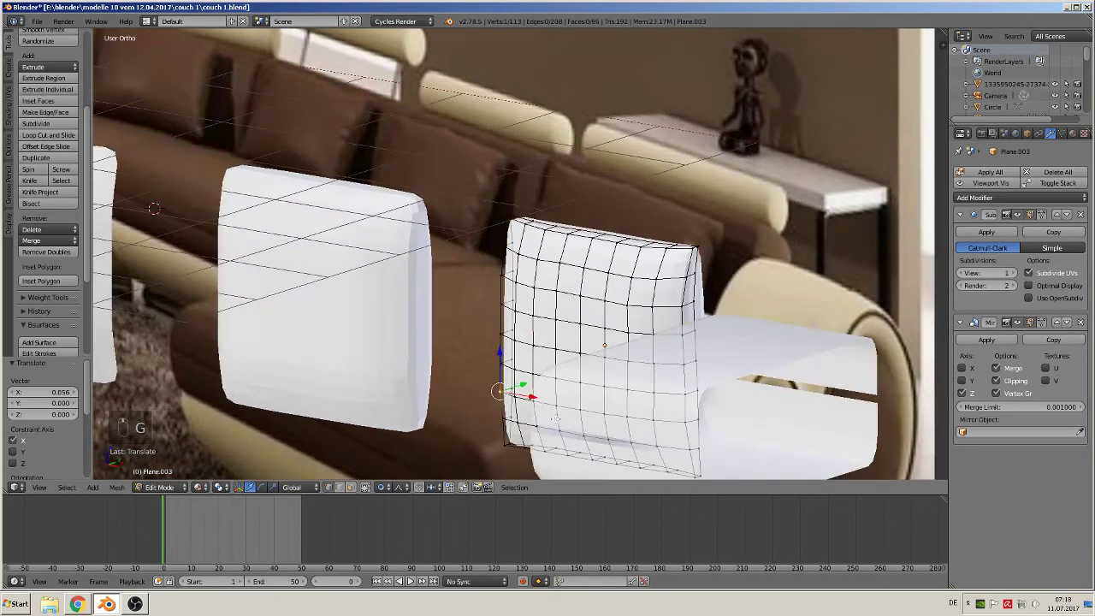
{"action": "key", "text": "Tab"}
- Duplicate the finished cushion and place the copy about 2.65 units along the X axis
{"action": "mouse_move", "coordinate": [562, 420]}
{"action": "middle_mouse_down"}
{"action": "mouse_move", "coordinate": [601, 434]}
{"action": "mouse_move", "coordinate": [621, 405]}
{"action": "mouse_move", "coordinate": [570, 402]}
{"action": "middle_mouse_up"}
{"action": "mouse_move", "coordinate": [657, 390]}
{"action": "middle_mouse_down"}
{"action": "mouse_move", "coordinate": [648, 421]}
{"action": "mouse_move", "coordinate": [660, 399]}
{"action": "mouse_move", "coordinate": [652, 390]}
{"action": "middle_mouse_up"}
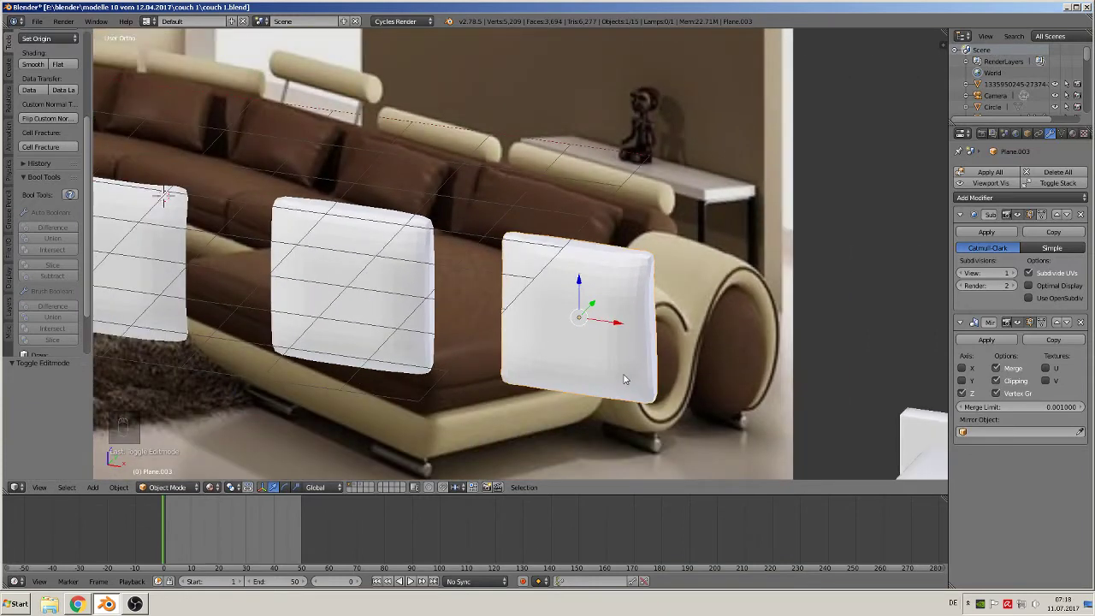
{"action": "key", "text": "shift+d"}
{"action": "key", "text": "x"}
{"action": "left_click", "coordinate": [843, 407]}
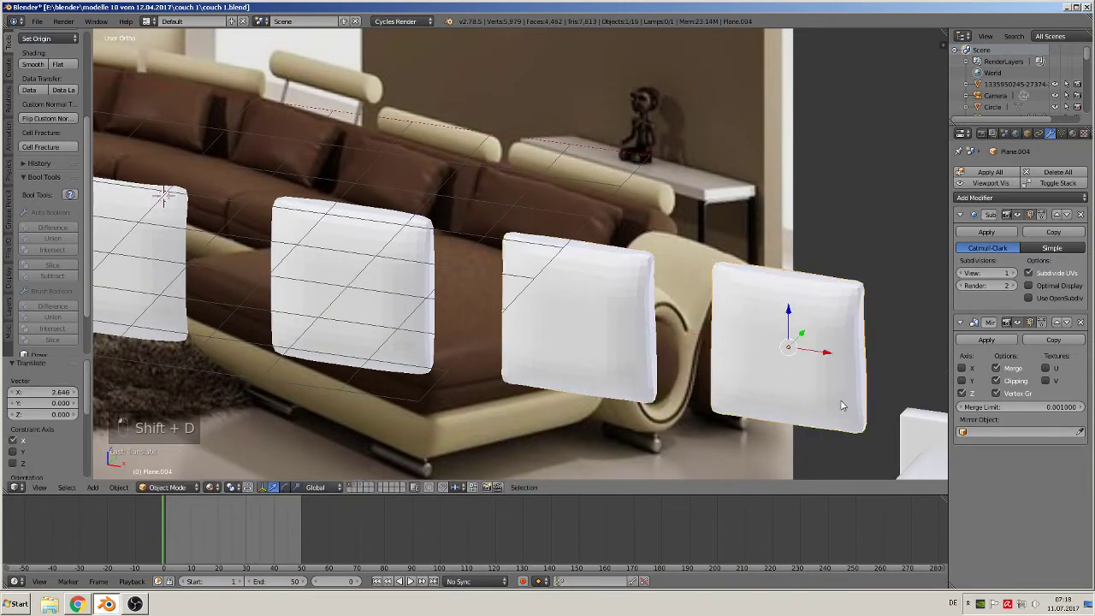
- Select the copied cushion's outer edge loop, disable proportional editing, and scale the loop up by about 1.05
{"action": "middle_click_drag", "start_coordinate": [835, 399], "coordinate": [525, 344], "text": "shift"}
{"action": "scroll", "coordinate": [590, 346], "scroll_direction": "up", "scroll_amount": 3}
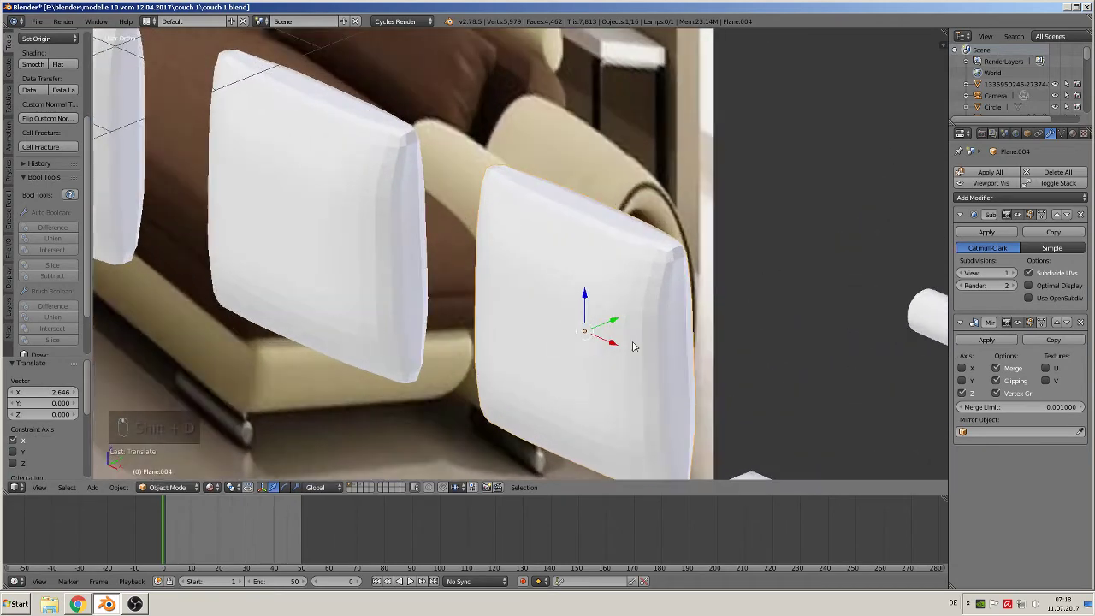
{"action": "key", "text": "Tab"}
{"action": "right_click", "coordinate": [678, 325], "text": "alt"}
{"action": "middle_click_drag", "start_coordinate": [707, 384], "coordinate": [728, 372]}
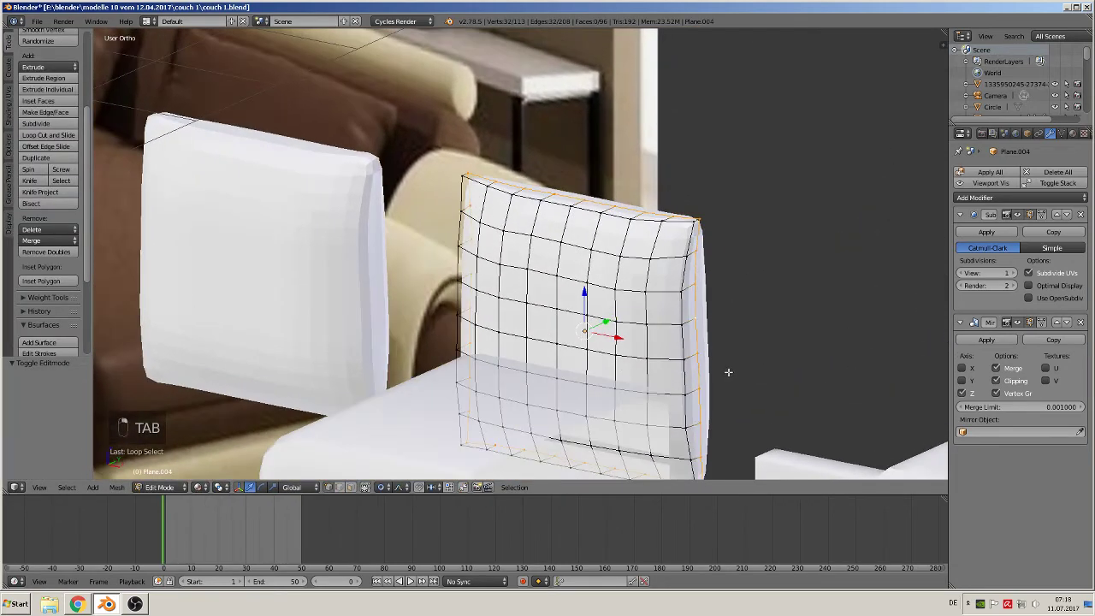
{"action": "key", "text": "s"}
{"action": "right_click", "coordinate": [738, 384]}
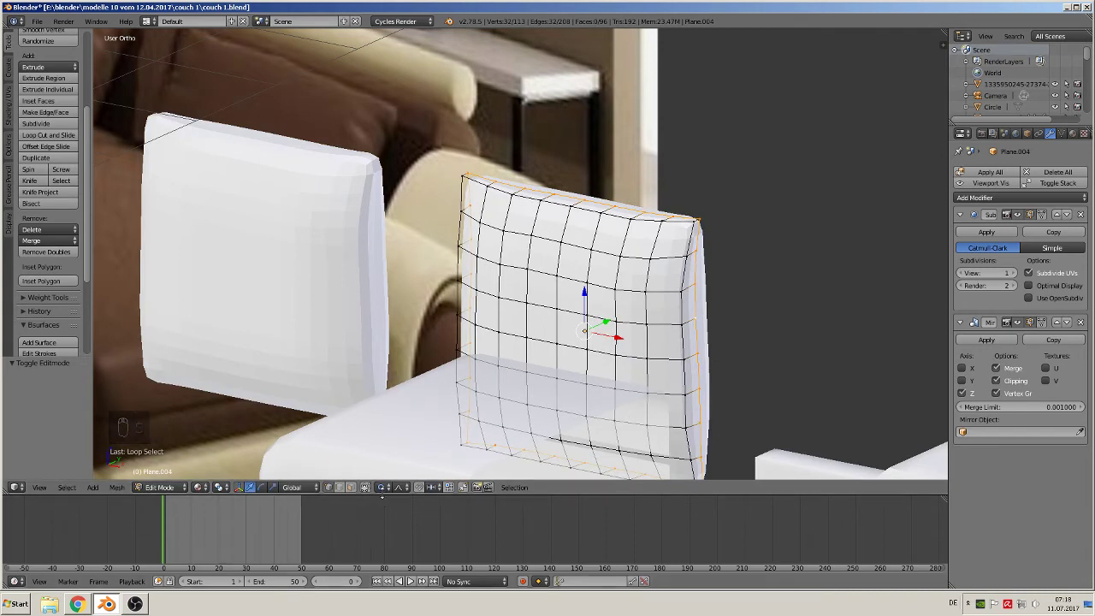
{"action": "left_click", "coordinate": [383, 487]}
{"action": "left_click", "coordinate": [399, 474]}
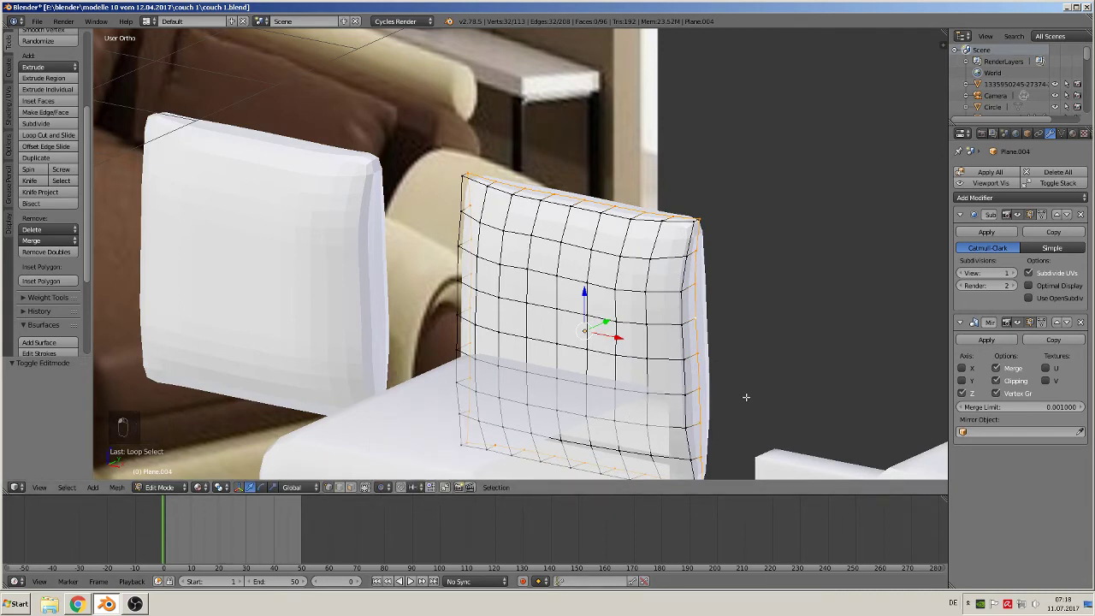
{"action": "key", "text": "s"}
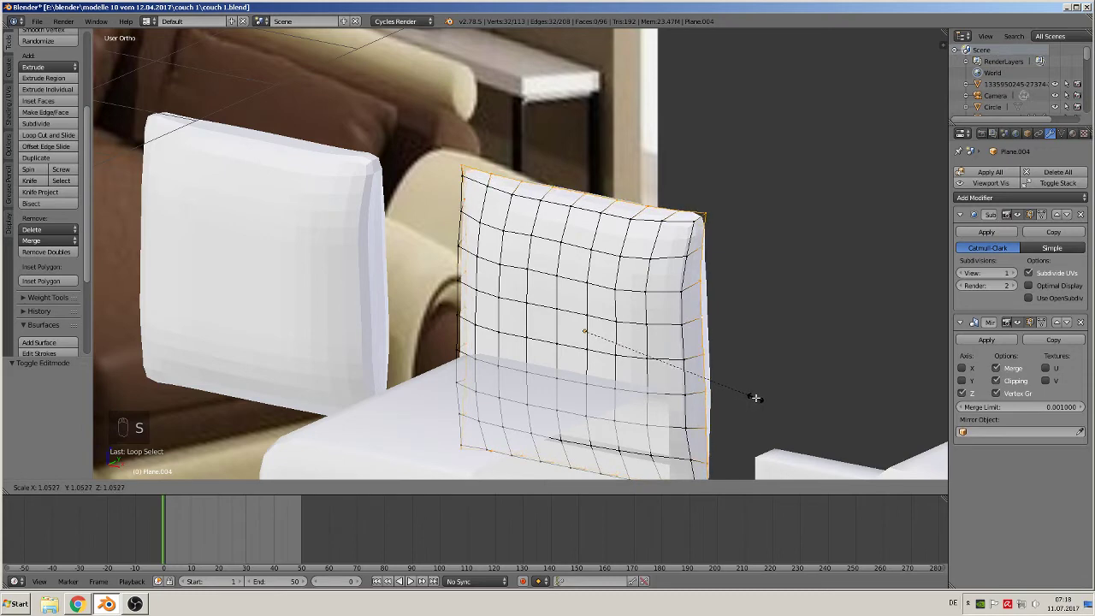
{"action": "left_click", "coordinate": [755, 397]}
- Return the copied cushion to Object Mode and apply smooth shading to it
{"action": "key", "text": "Tab"}
{"action": "middle_click_drag", "start_coordinate": [756, 399], "coordinate": [658, 382]}
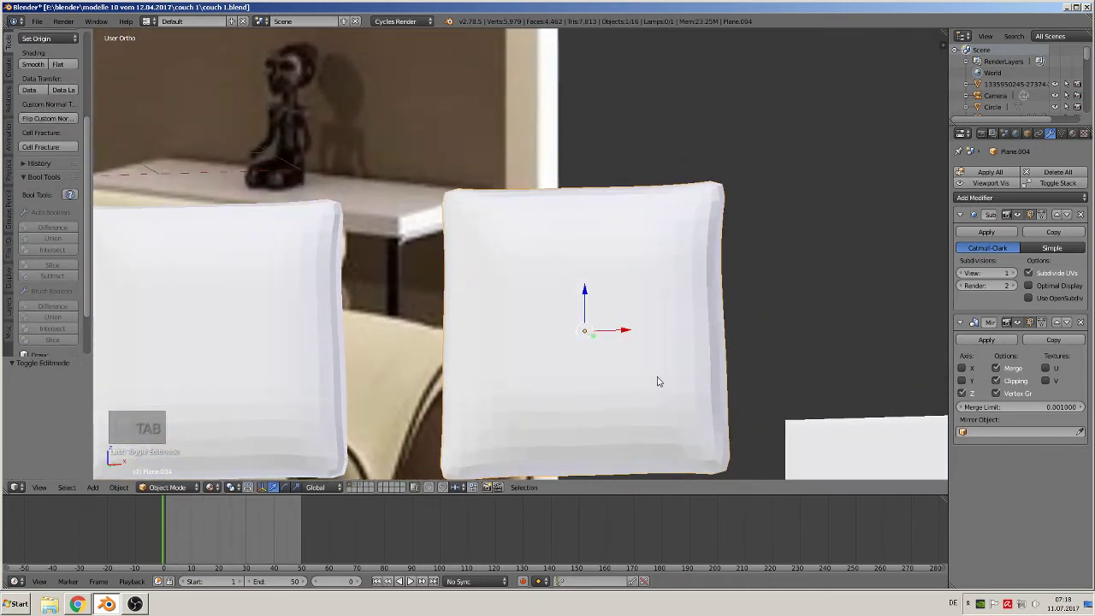
{"action": "left_click", "coordinate": [33, 64]}
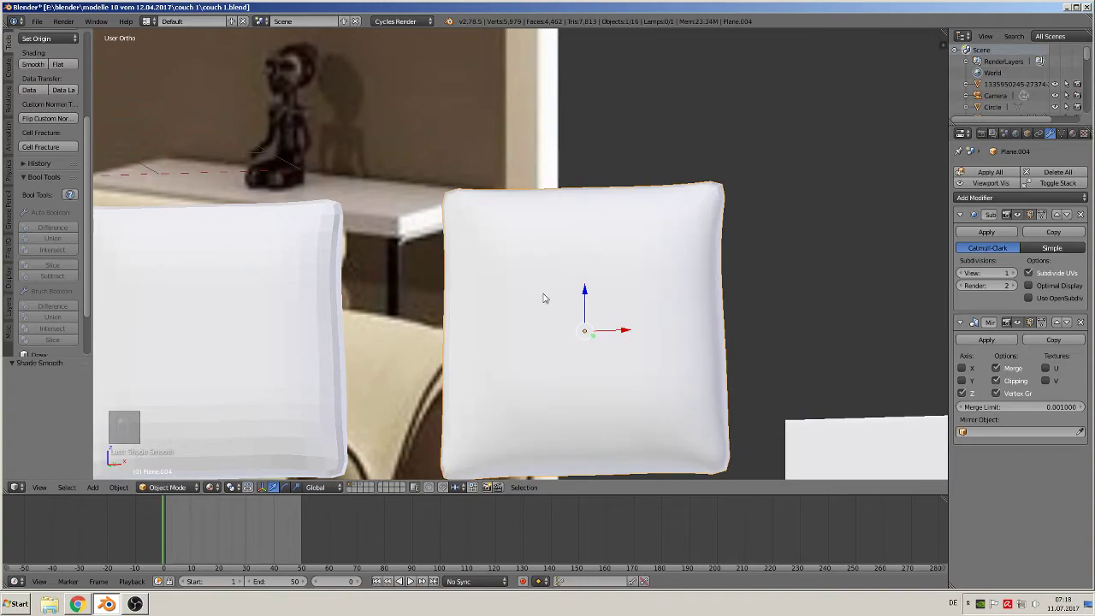
- In front view, select the three older cushions and move them to the second layer
{"action": "scroll", "coordinate": [543, 297], "scroll_direction": "down", "scroll_amount": 3}
{"action": "middle_click_drag", "start_coordinate": [543, 298], "coordinate": [596, 310]}
{"action": "scroll", "coordinate": [529, 319], "scroll_direction": "down", "scroll_amount": 3}
{"action": "scroll", "coordinate": [596, 311], "scroll_direction": "down", "scroll_amount": 4}
{"action": "key", "text": "KP_1"}
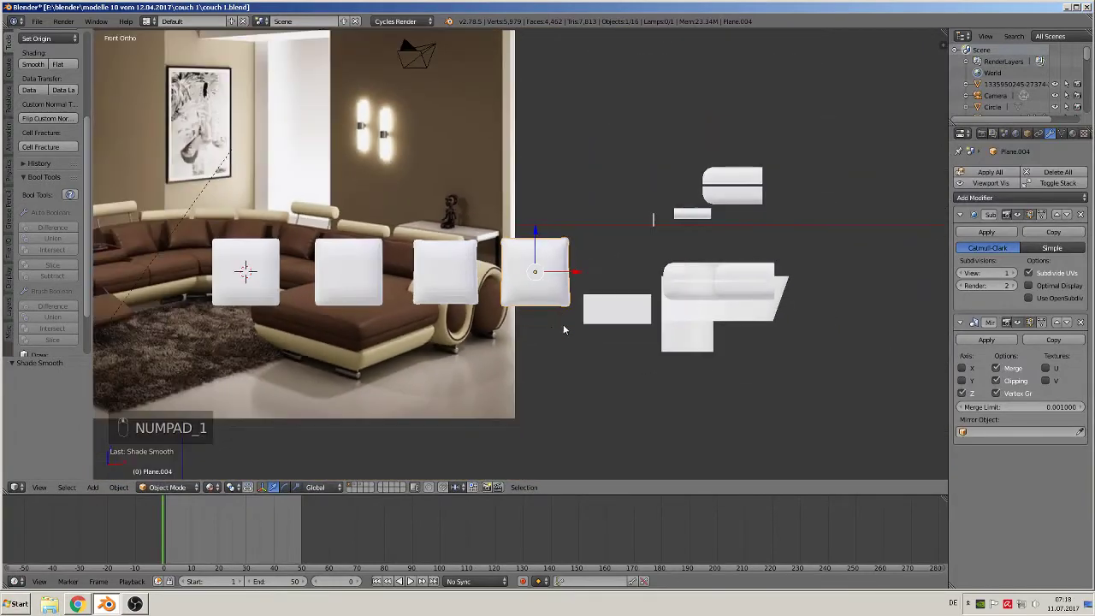
{"action": "scroll", "coordinate": [563, 329], "scroll_direction": "down", "scroll_amount": 1}
{"action": "right_click", "coordinate": [470, 270]}
{"action": "right_click", "coordinate": [373, 278], "text": "shift"}
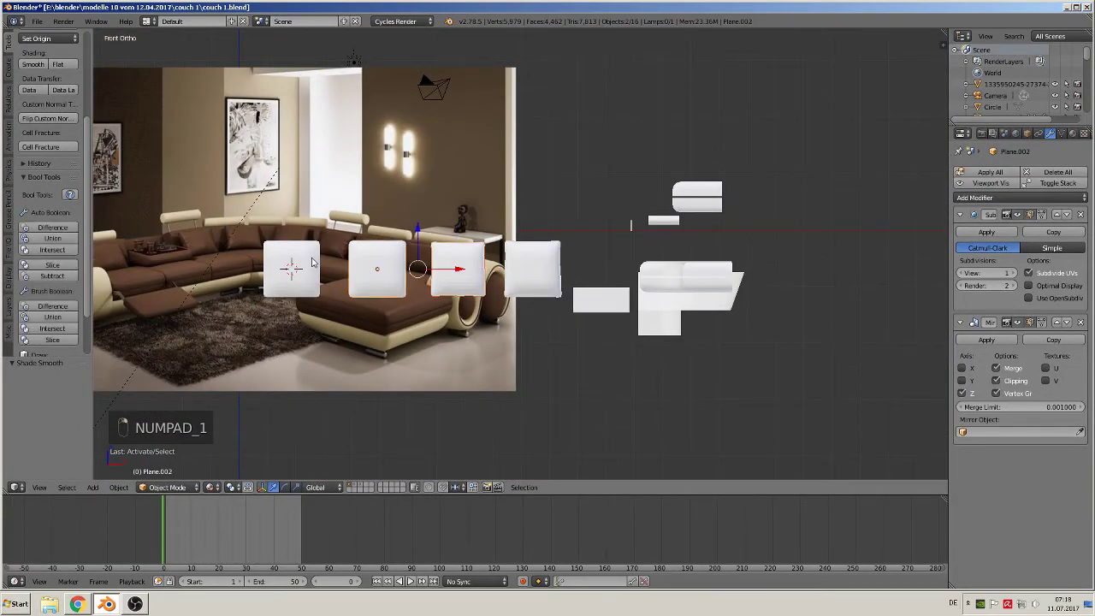
{"action": "right_click", "coordinate": [377, 291]}
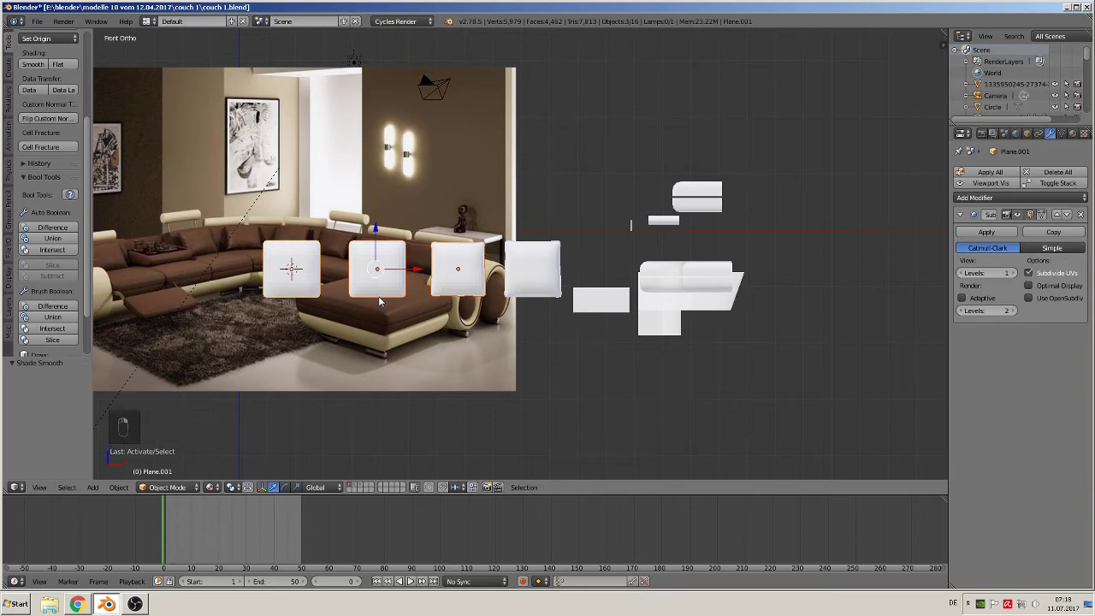
{"action": "key", "text": "m"}
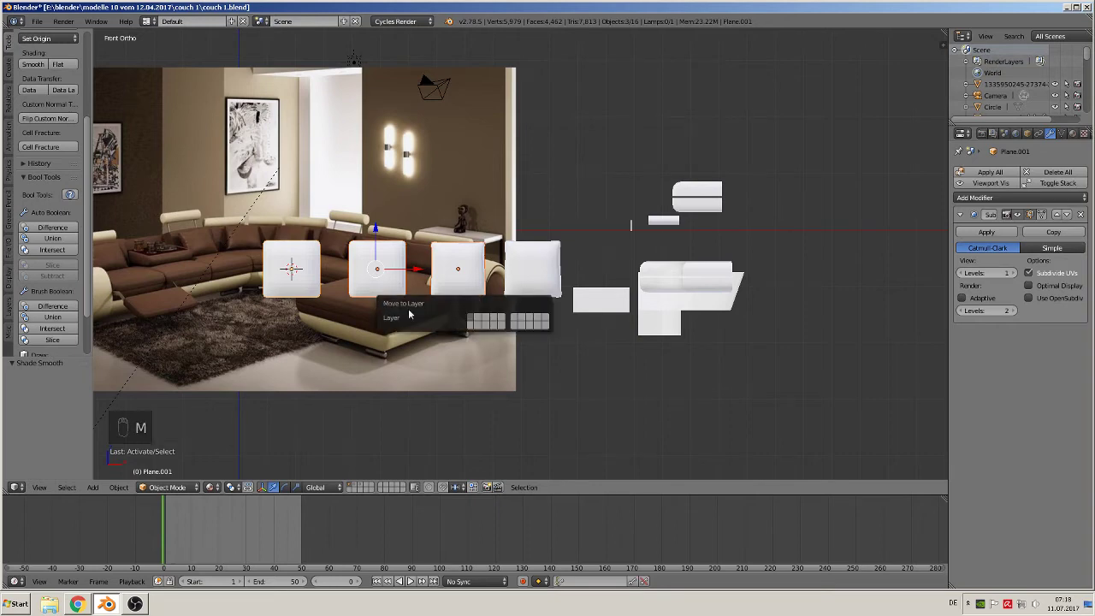
{"action": "left_click", "coordinate": [480, 321]}
- Move the remaining cushion slightly up and about 1.92 along X beside the reference photo, and scale it to about 0.744
{"action": "right_click", "coordinate": [540, 284]}
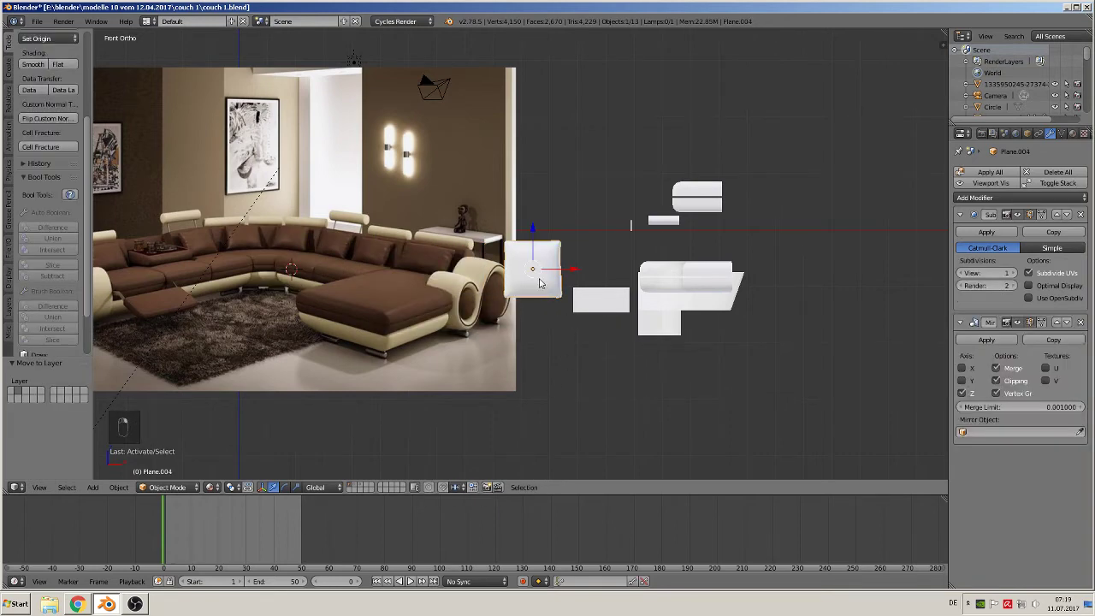
{"action": "middle_click_drag", "start_coordinate": [534, 353], "coordinate": [761, 377], "text": "shift"}
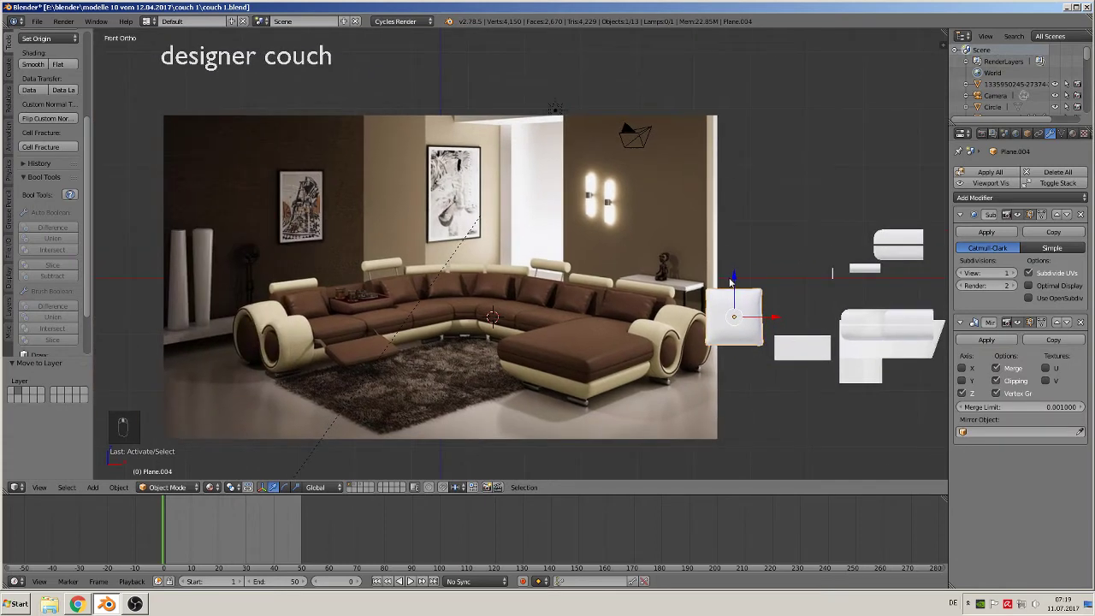
{"action": "left_click_drag", "start_coordinate": [733, 278], "coordinate": [737, 267]}
{"action": "left_click_drag", "start_coordinate": [773, 309], "coordinate": [827, 312]}
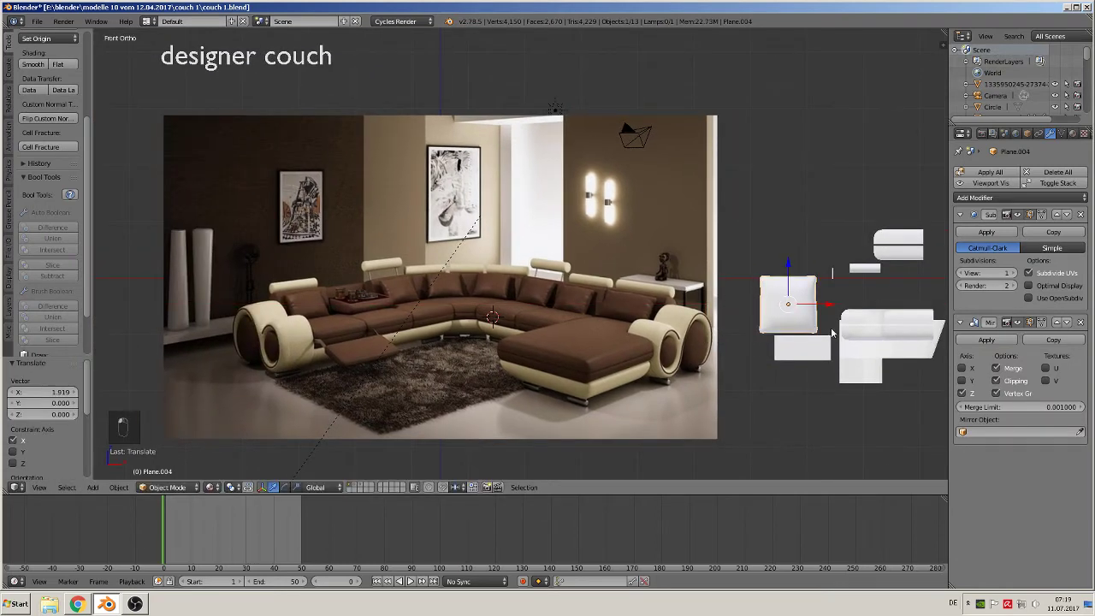
{"action": "key", "text": "s"}
{"action": "left_click", "coordinate": [824, 325]}
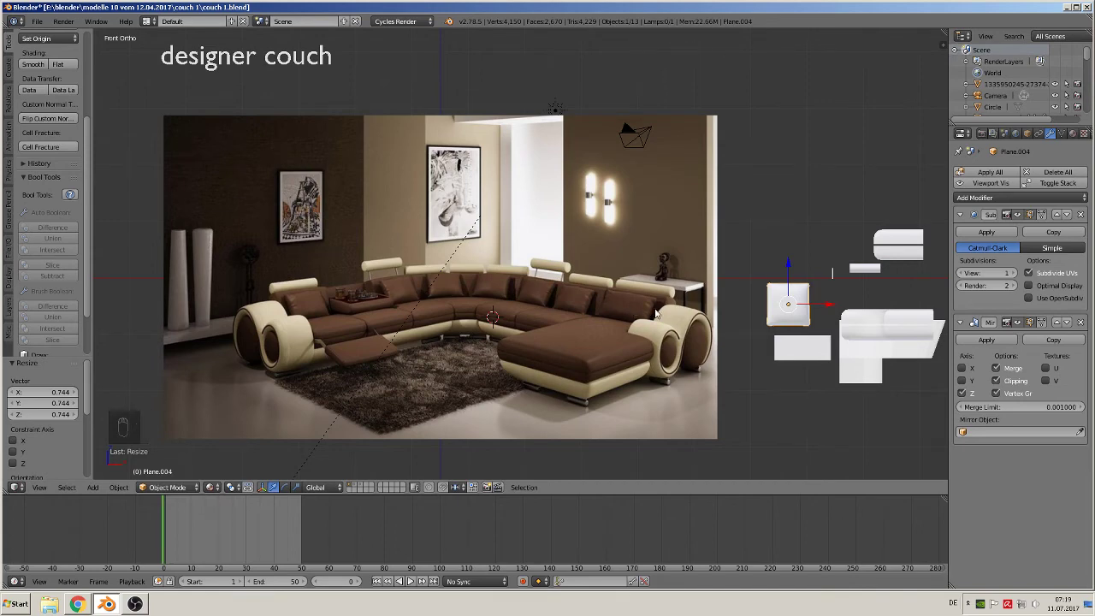
- Duplicate the cushion, raise the copy about 1.98 along Z, and stretch it along X by about 1.83
{"action": "key", "text": "shift+d"}
{"action": "left_click", "coordinate": [743, 319]}
{"action": "left_click_drag", "start_coordinate": [784, 273], "coordinate": [787, 210]}
{"action": "key", "text": "s"}
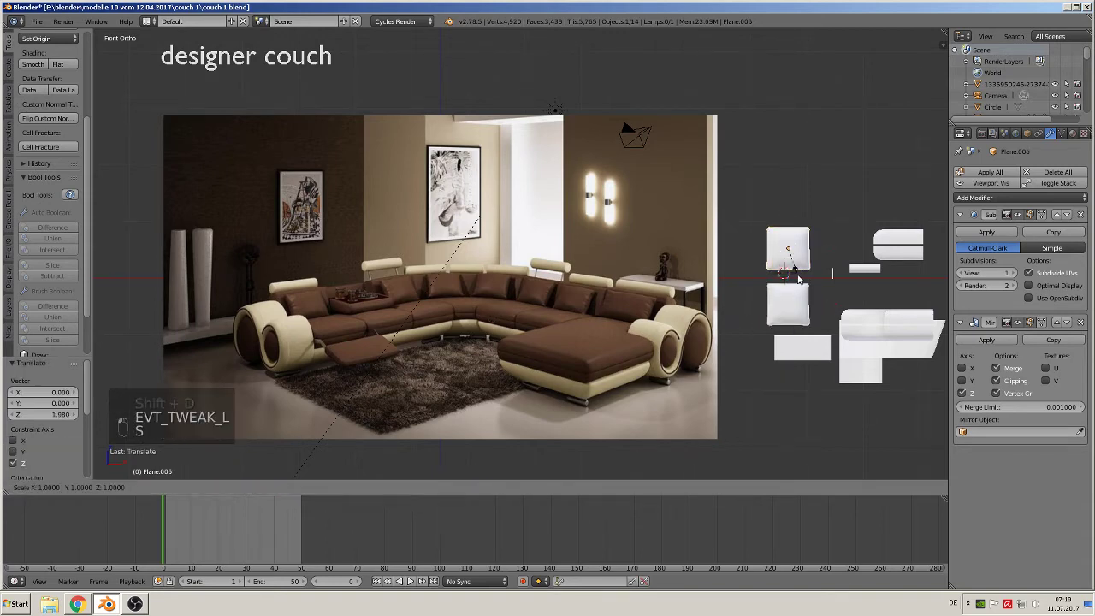
{"action": "key", "text": "x"}
{"action": "left_click", "coordinate": [831, 281]}
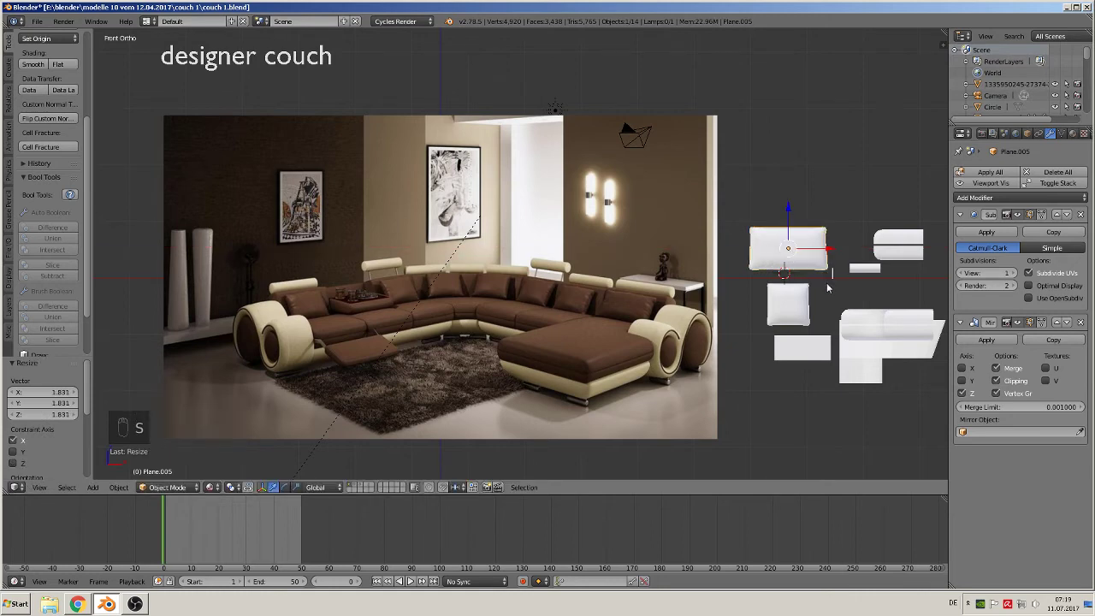
- Deselect all objects in the scene
{"action": "middle_click_drag", "start_coordinate": [818, 299], "coordinate": [646, 327]}
{"action": "key", "text": "Tab"}
{"action": "key", "text": "Tab"}
{"action": "key", "text": "a"}
{"action": "key", "text": "a"}
{"action": "key", "text": "a"}
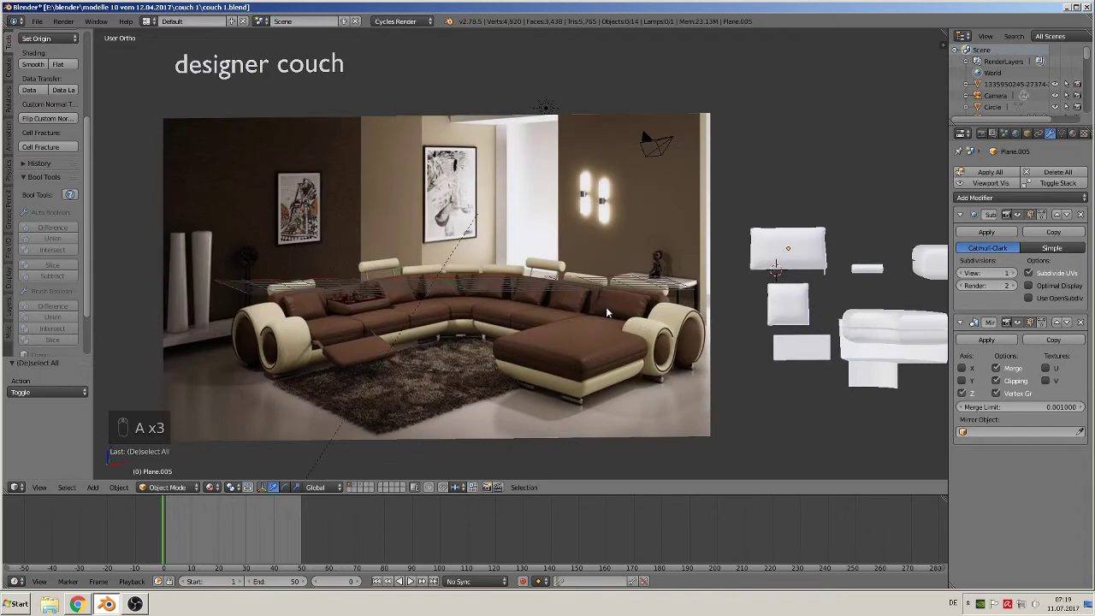
- Place the 3D cursor at the chaise's front foot in the front-view reference photo and add a cylinder mesh there
{"action": "key", "text": "KP_1"}
{"action": "scroll", "coordinate": [623, 346], "scroll_direction": "up", "scroll_amount": 2}
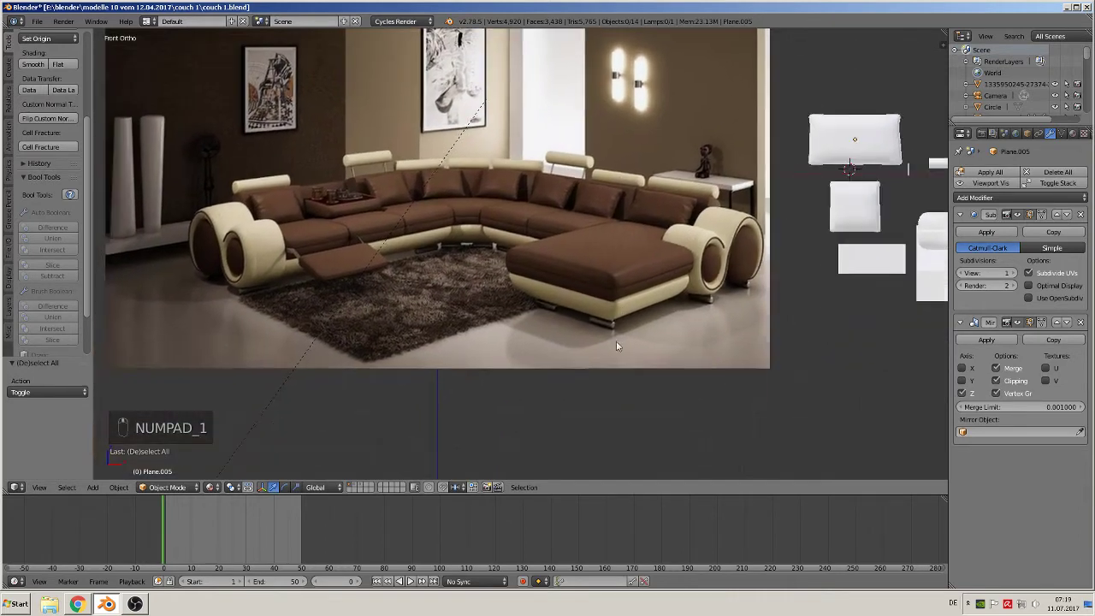
{"action": "scroll", "coordinate": [618, 346], "scroll_direction": "up", "scroll_amount": 2}
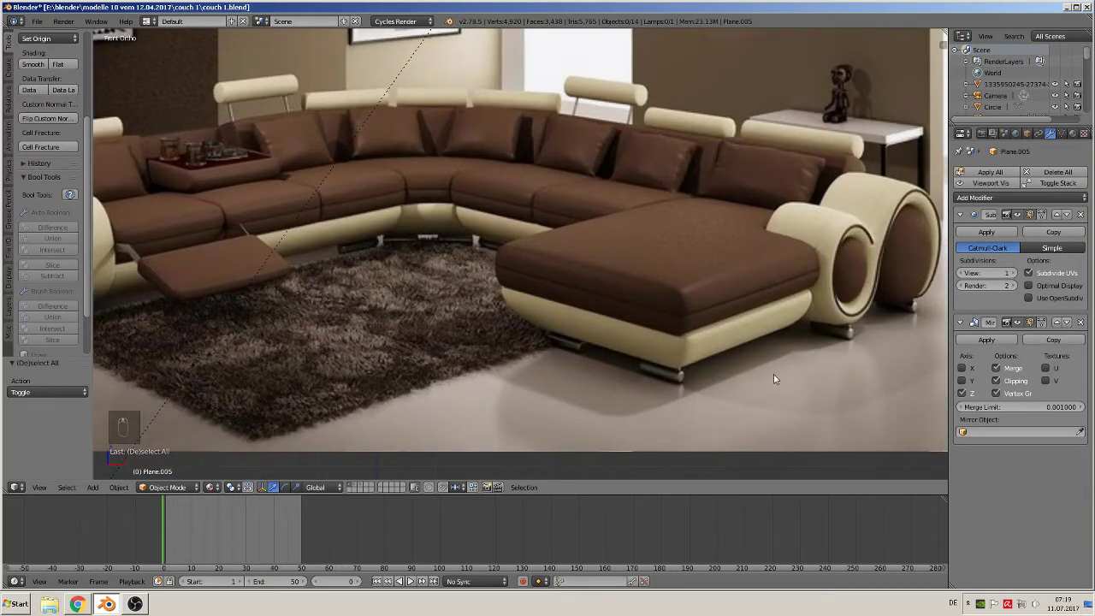
{"action": "left_click", "coordinate": [659, 379]}
{"action": "left_click", "coordinate": [94, 488]}
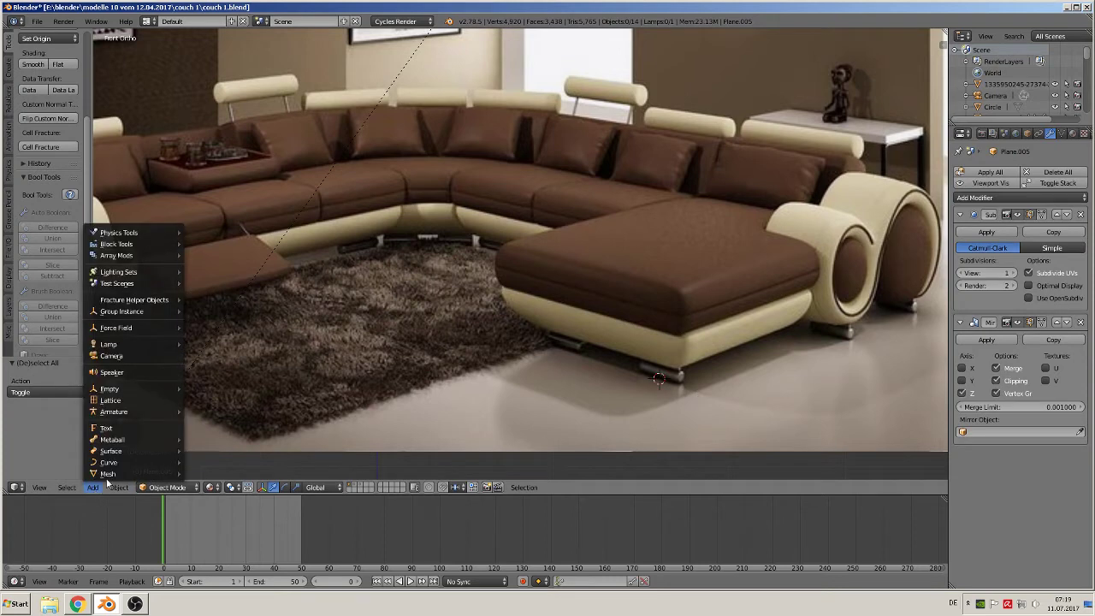
{"action": "mouse_move", "coordinate": [107, 477]}
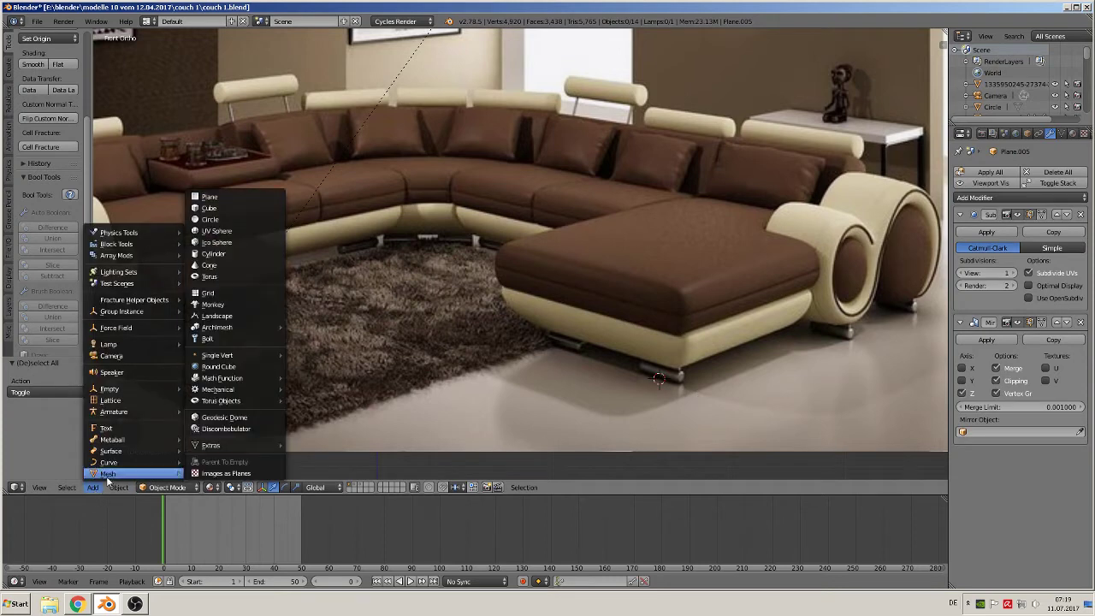
{"action": "left_click", "coordinate": [239, 257]}
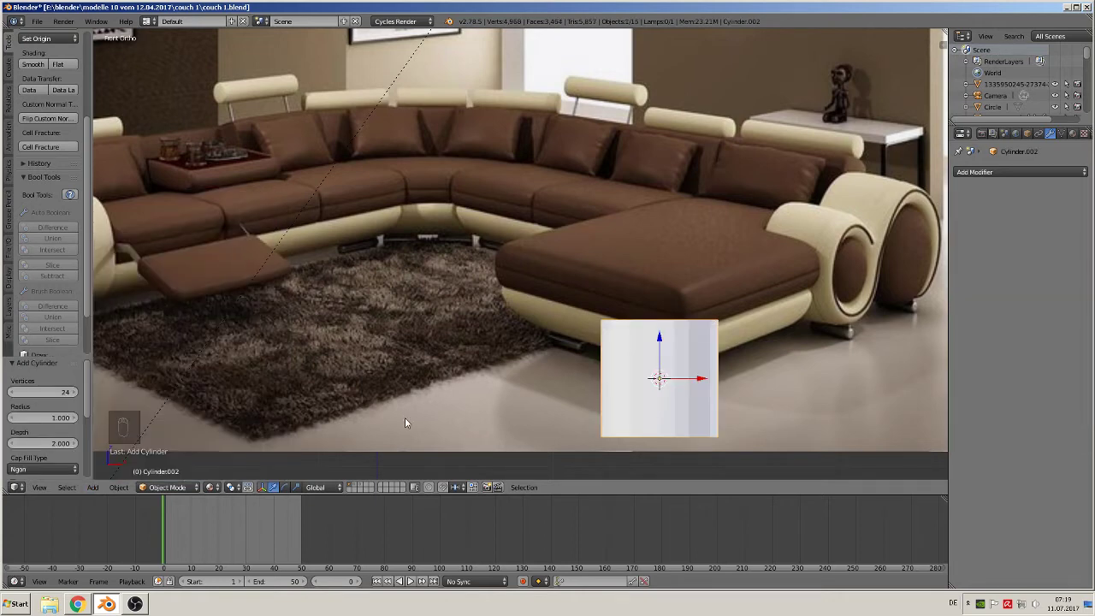
- Scale the new cylinder to about 0.142, rotate it 90° around Y, and shrink it by a further 0.534
{"action": "key", "text": "s"}
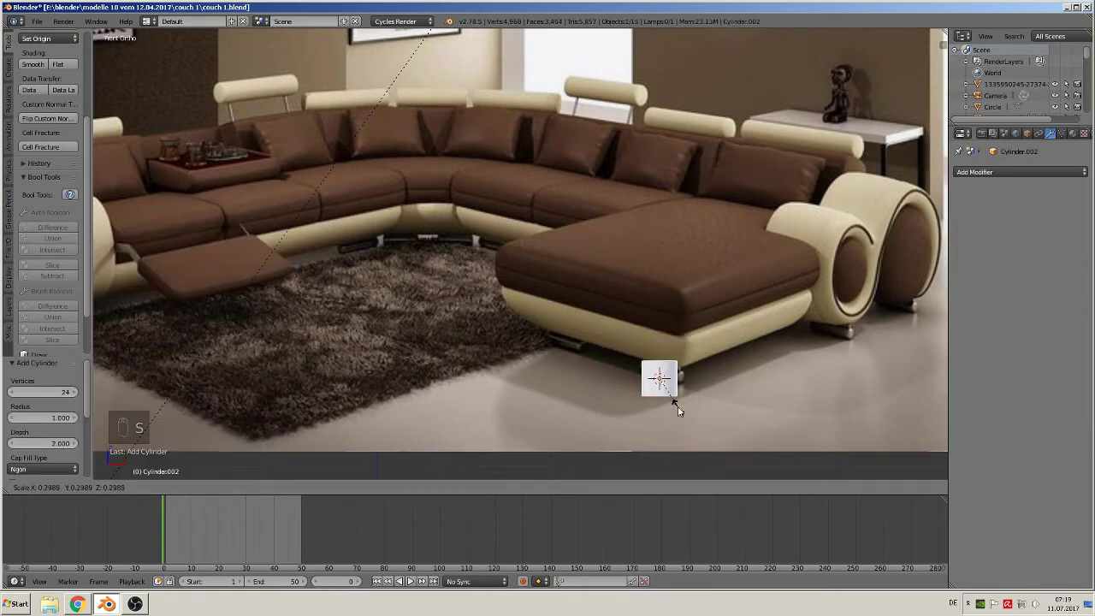
{"action": "left_click", "coordinate": [661, 399]}
{"action": "type", "text": "r"}
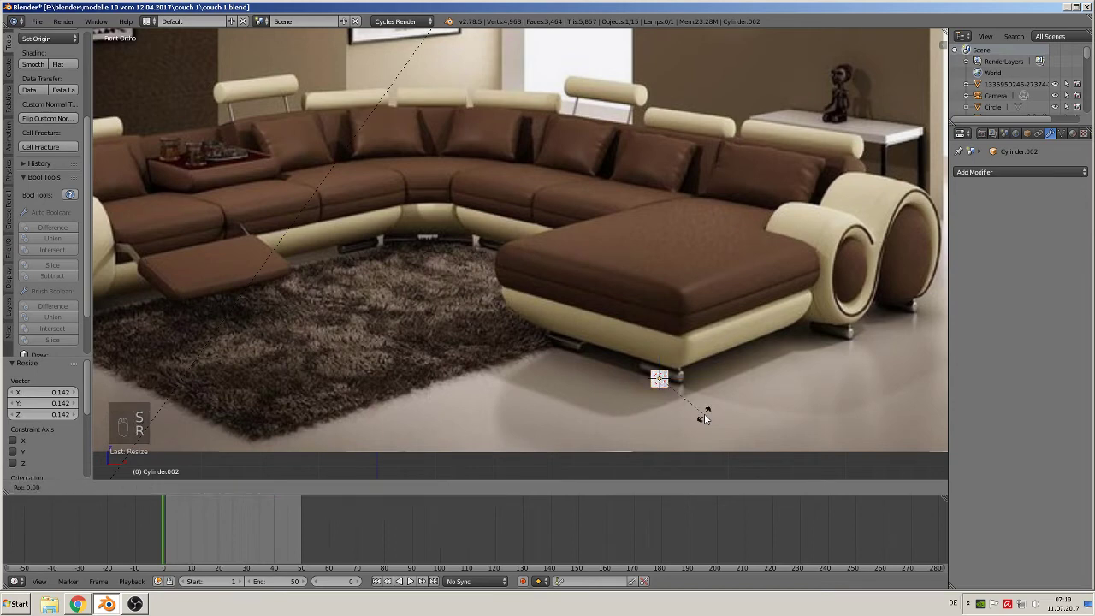
{"action": "type", "text": "y90"}
{"action": "key", "text": "Return"}
{"action": "key", "text": "s"}
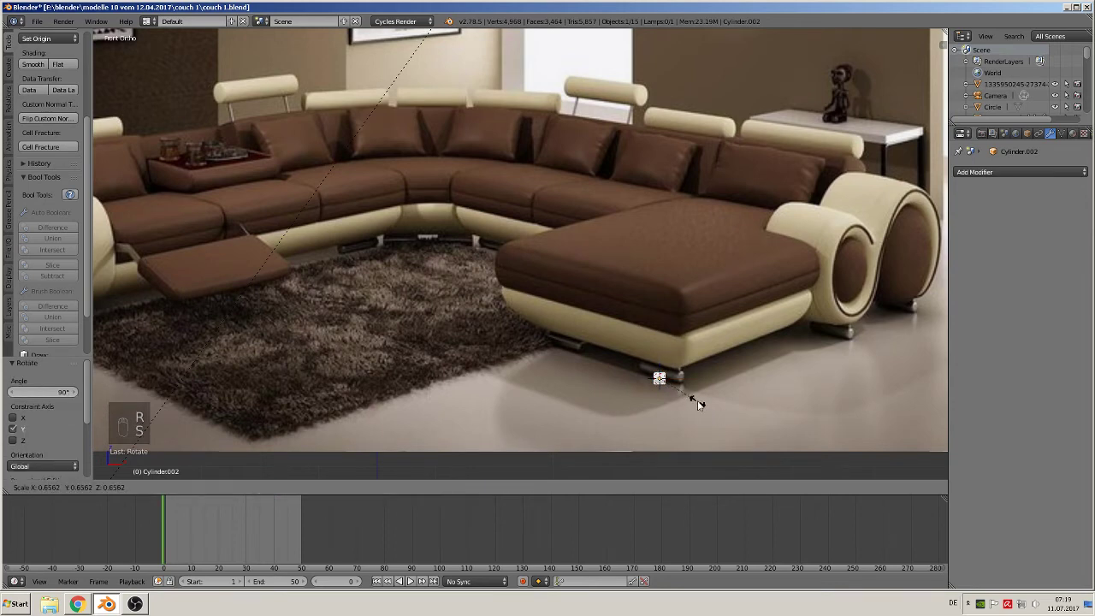
{"action": "left_click", "coordinate": [691, 398]}
- Stretch the cylinder along X by about 6.07 and move it about -1.05 along Y, in front of the reference photo
{"action": "scroll", "coordinate": [708, 427], "scroll_direction": "up", "scroll_amount": 3}
{"action": "middle_click_drag", "start_coordinate": [708, 430], "coordinate": [511, 274], "text": "shift"}
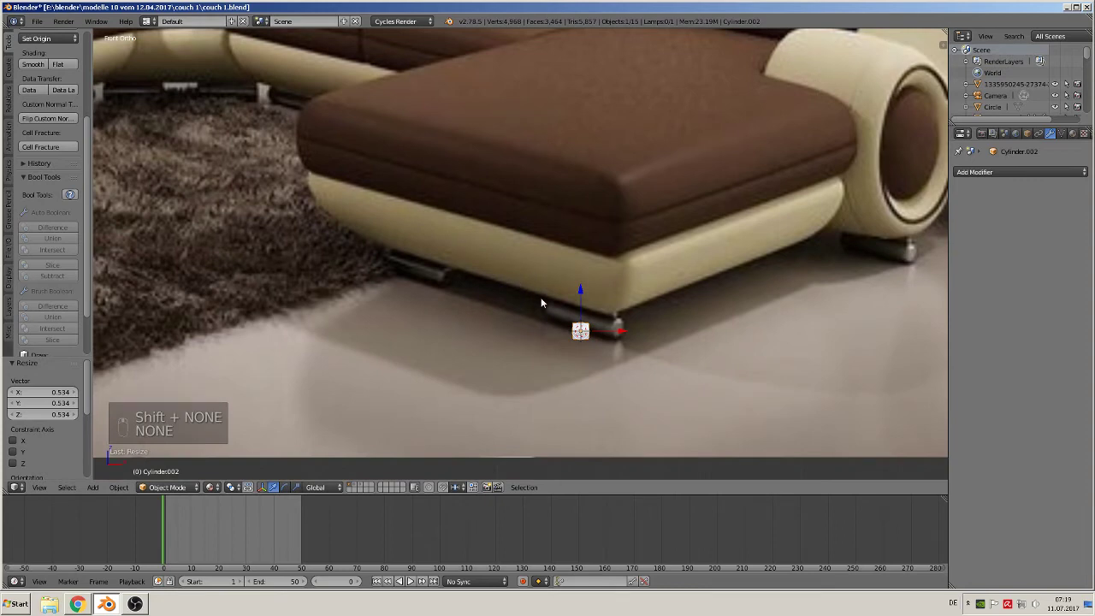
{"action": "key", "text": "s"}
{"action": "key", "text": "x"}
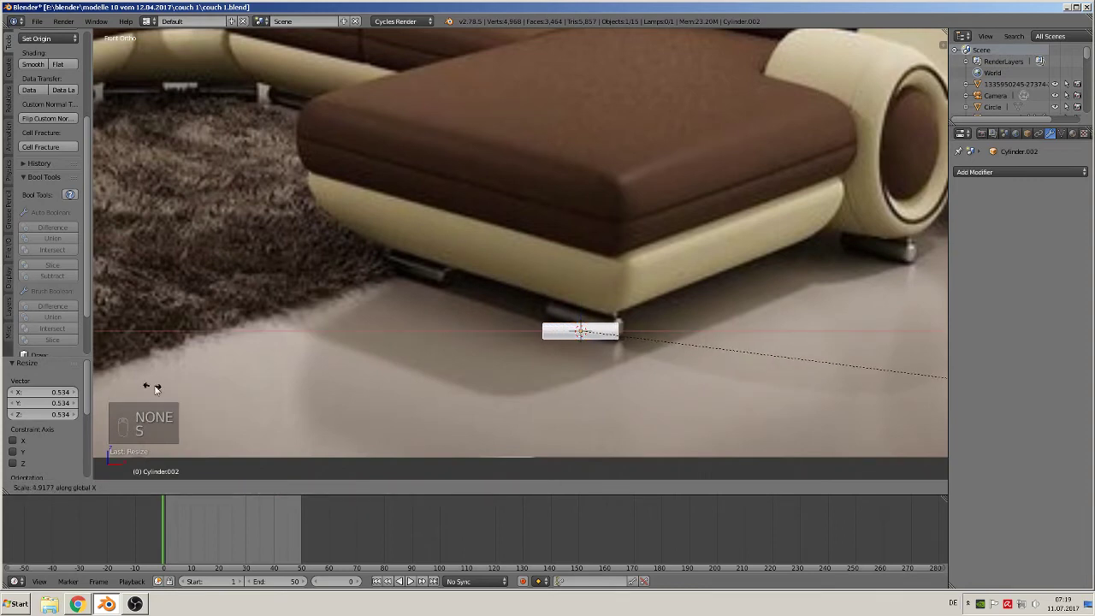
{"action": "left_click", "coordinate": [252, 399]}
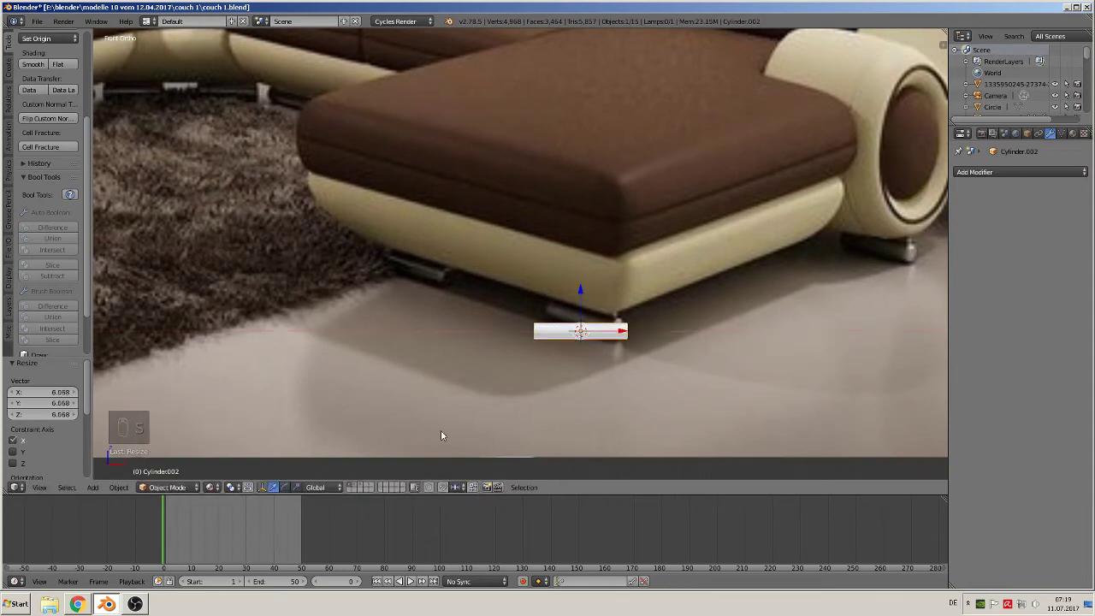
{"action": "key", "text": "s"}
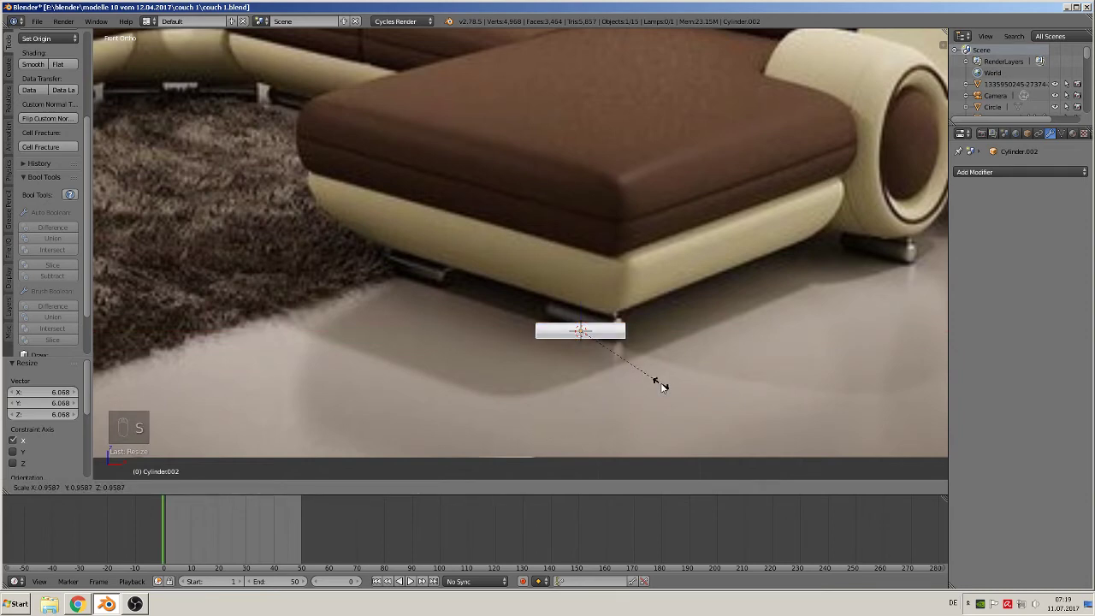
{"action": "right_click", "coordinate": [662, 383]}
{"action": "middle_click_drag", "start_coordinate": [656, 396], "coordinate": [491, 441]}
{"action": "left_click", "coordinate": [566, 368]}
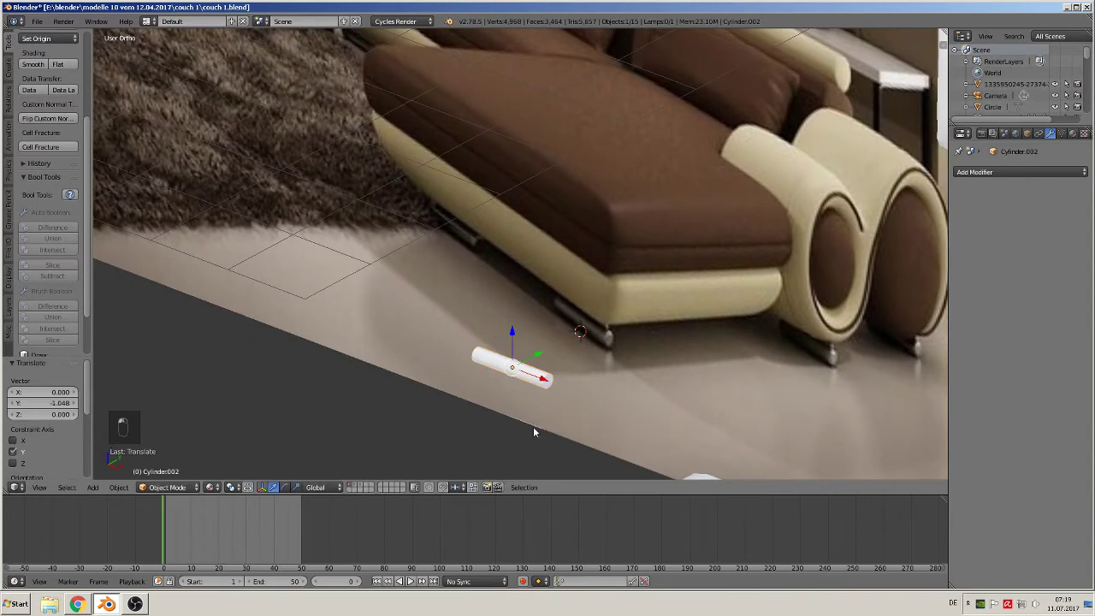
- Add two loop cuts around the cylinder and spread them along X by about 2.85, close to its ends
{"action": "key", "text": "Tab"}
{"action": "scroll", "coordinate": [533, 426], "scroll_direction": "up", "scroll_amount": 5}
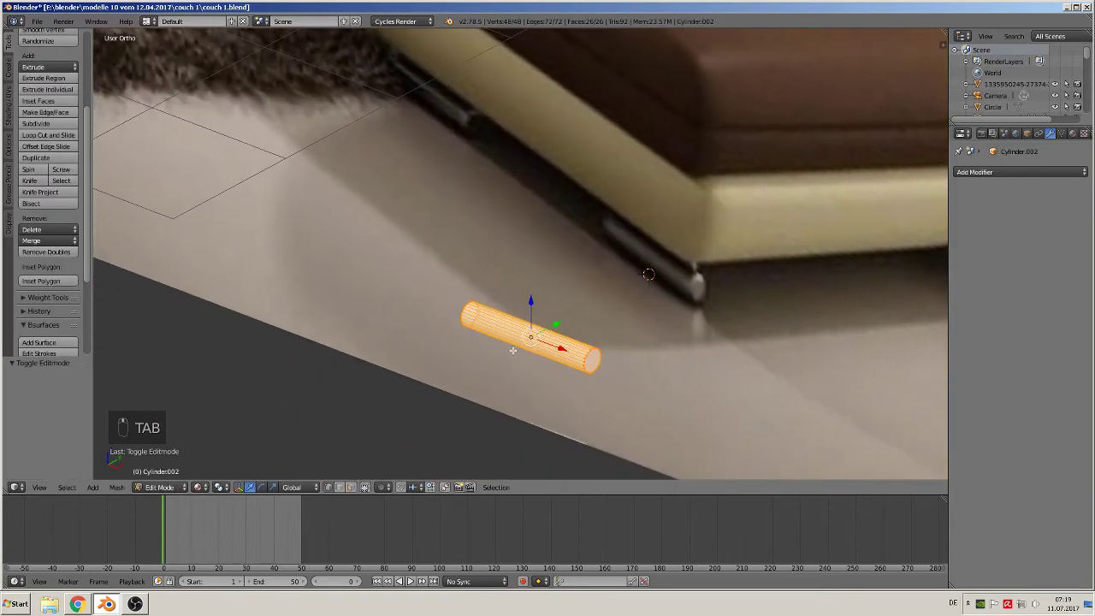
{"action": "scroll", "coordinate": [585, 335], "scroll_direction": "up", "scroll_amount": 3}
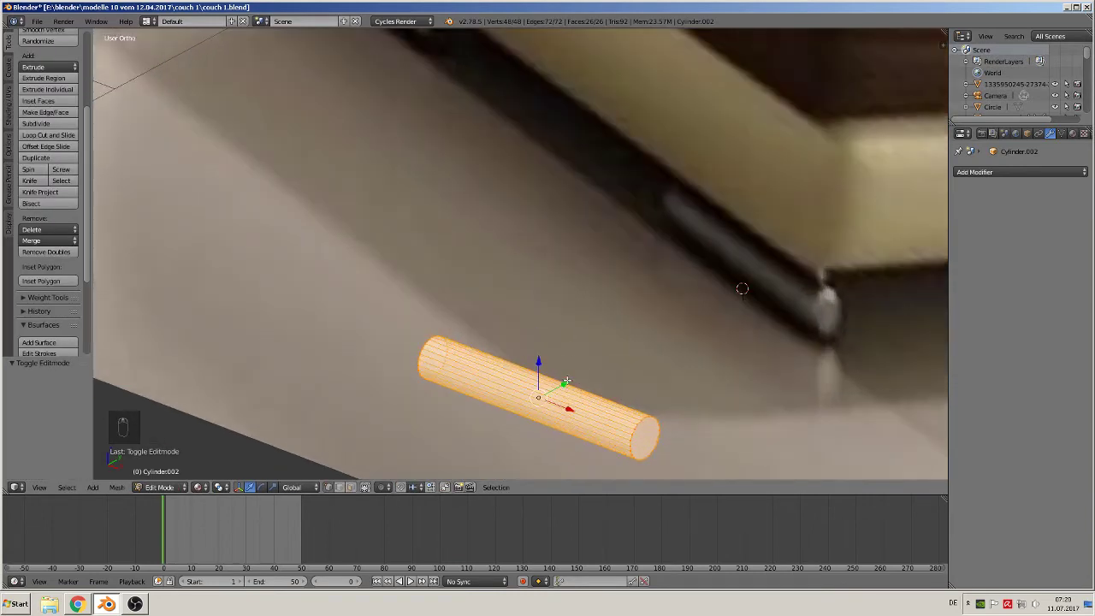
{"action": "middle_click_drag", "start_coordinate": [567, 381], "coordinate": [630, 369]}
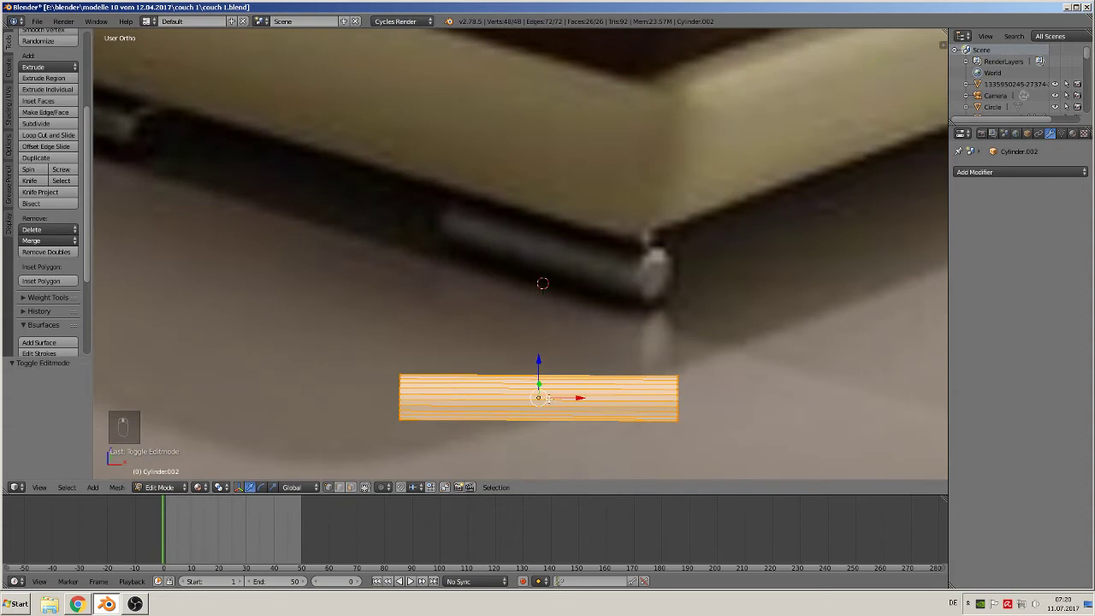
{"action": "key", "text": "ctrl+r"}
{"action": "scroll", "coordinate": [549, 398], "scroll_direction": "up", "scroll_amount": 1}
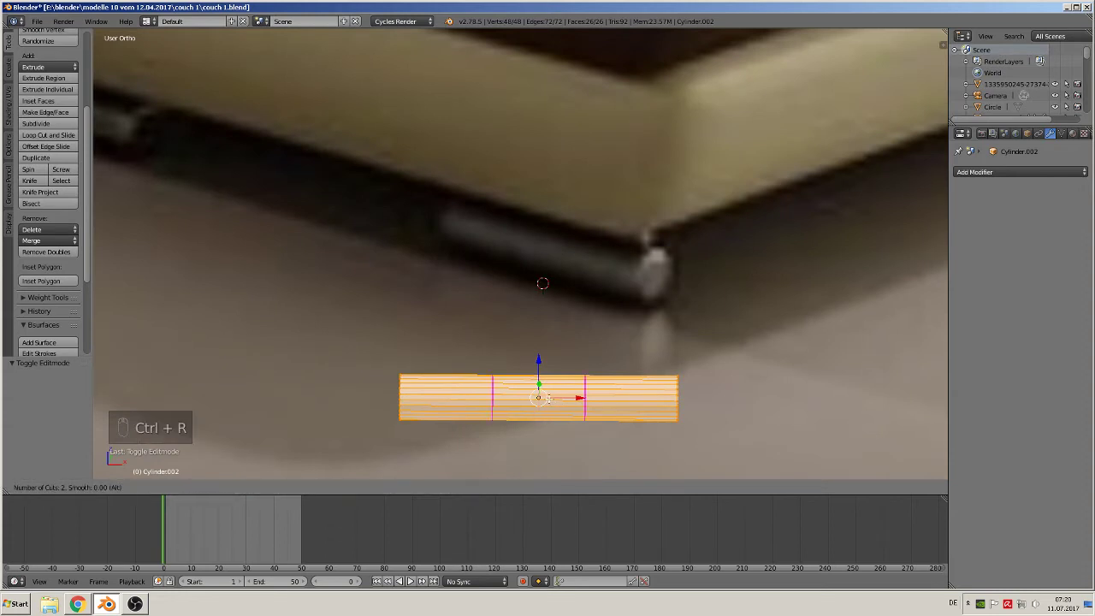
{"action": "left_click", "coordinate": [549, 398]}
{"action": "right_click", "coordinate": [549, 398]}
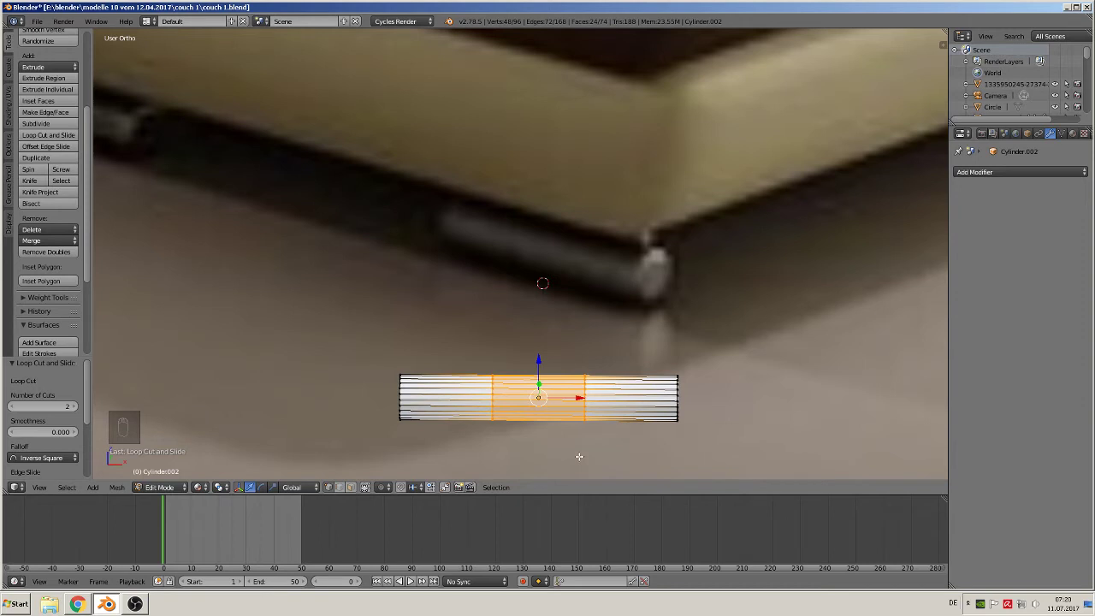
{"action": "key", "text": "s"}
{"action": "key", "text": "x"}
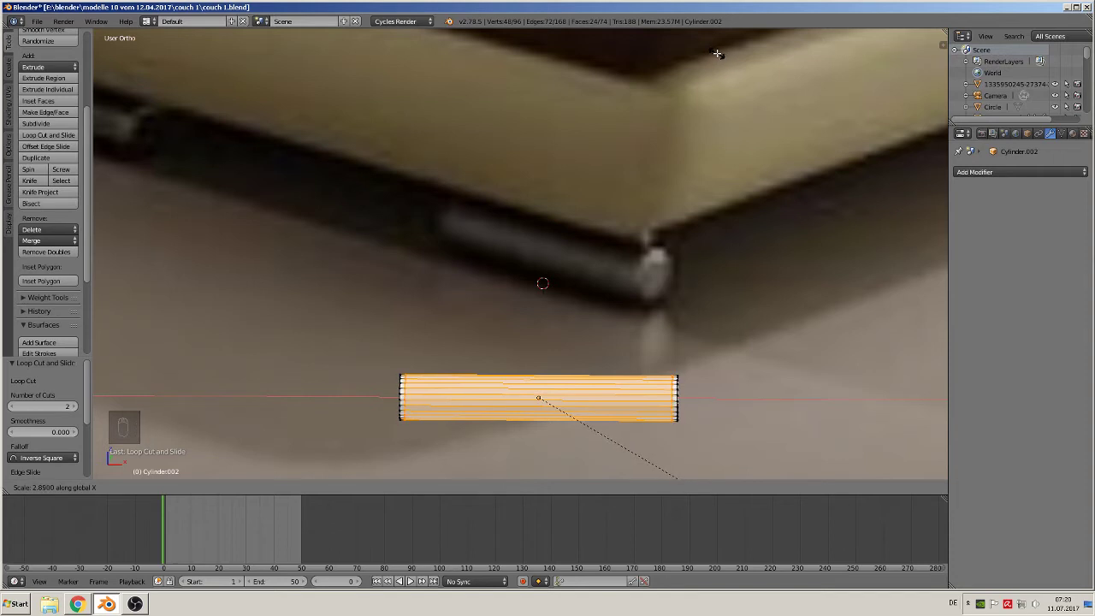
{"action": "left_click", "coordinate": [718, 51]}
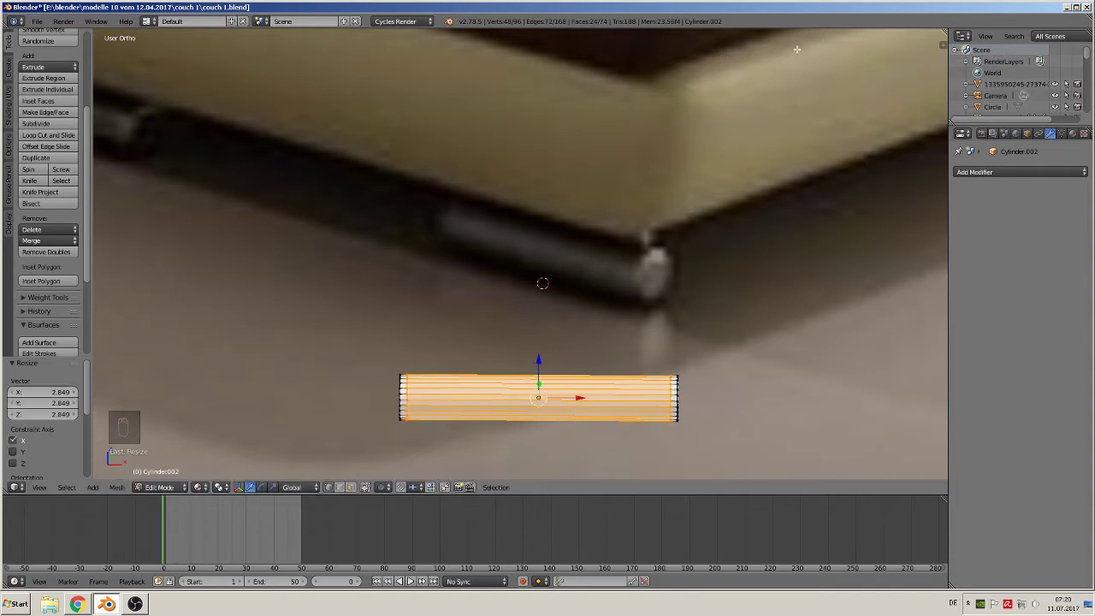
- Bevel the outer edge loops at both ends of the cylinder with 3 segments and an offset of about 0.03
{"action": "right_click", "coordinate": [684, 396], "text": "alt"}
{"action": "right_click", "coordinate": [401, 397], "text": "alt+shift"}
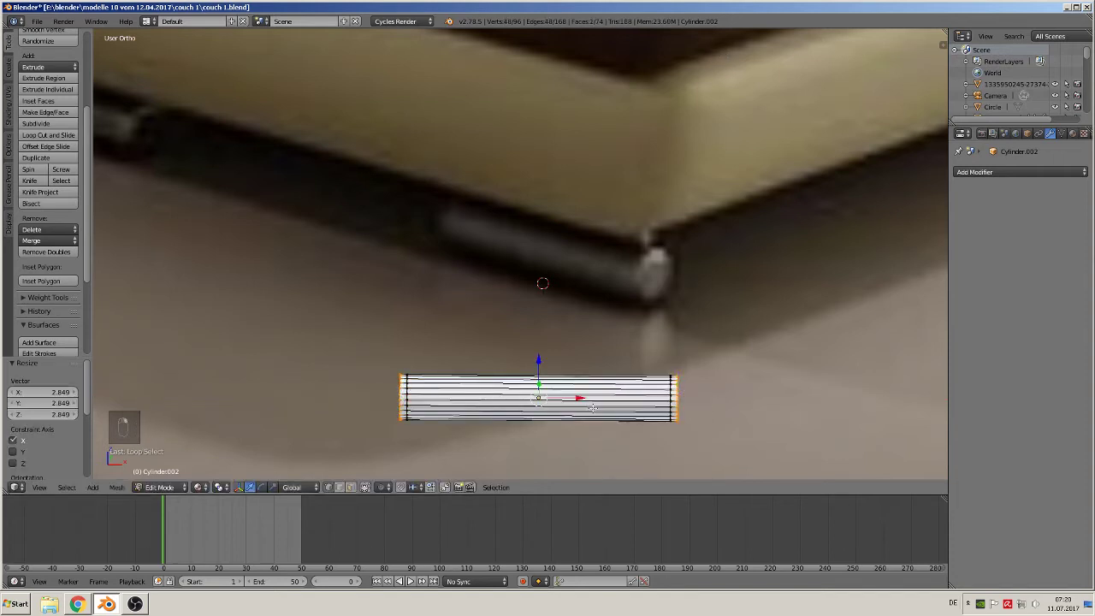
{"action": "key", "text": "ctrl+b"}
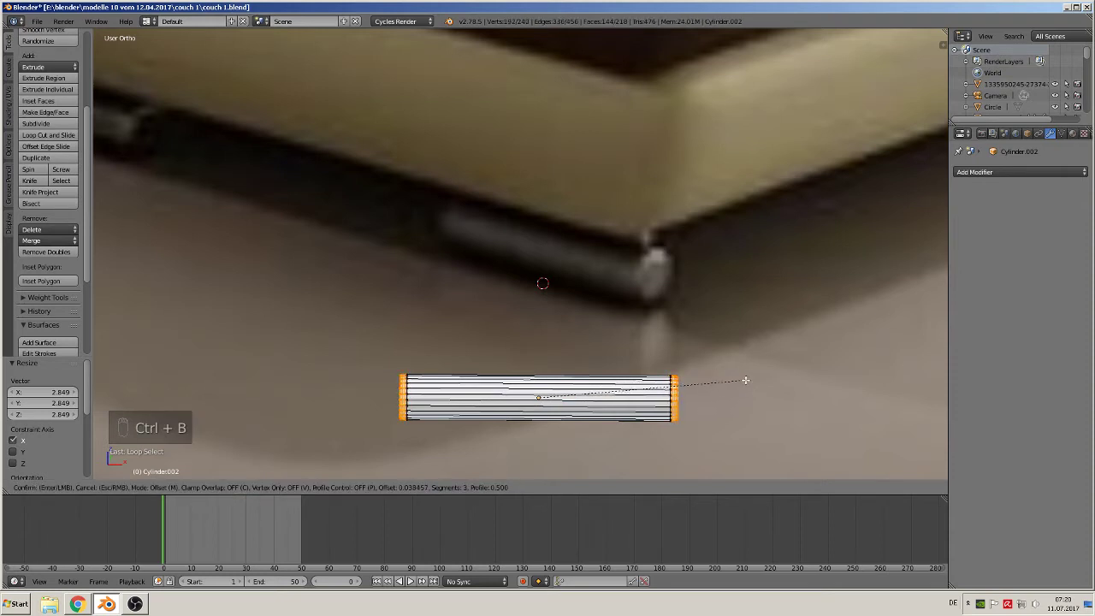
{"action": "left_click", "coordinate": [744, 381]}
{"action": "key", "text": "Tab"}
- Apply smooth shading to the cylinder and add an Edge Split modifier
{"action": "scroll", "coordinate": [741, 387], "scroll_direction": "down", "scroll_amount": 1}
{"action": "middle_click_drag", "start_coordinate": [745, 394], "coordinate": [669, 336]}
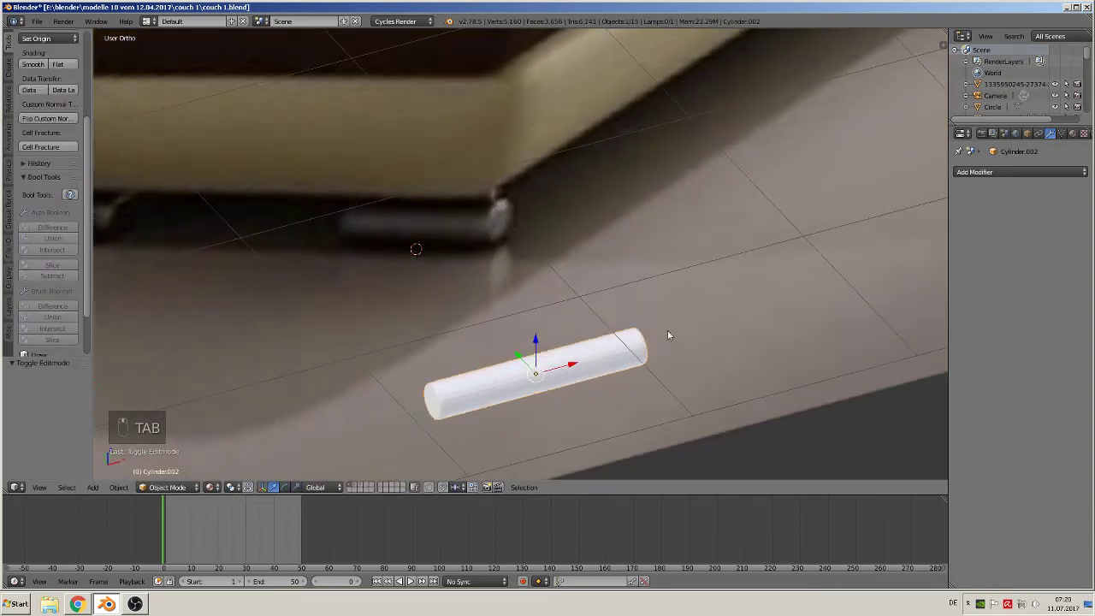
{"action": "left_click", "coordinate": [33, 64]}
{"action": "left_click", "coordinate": [1033, 173]}
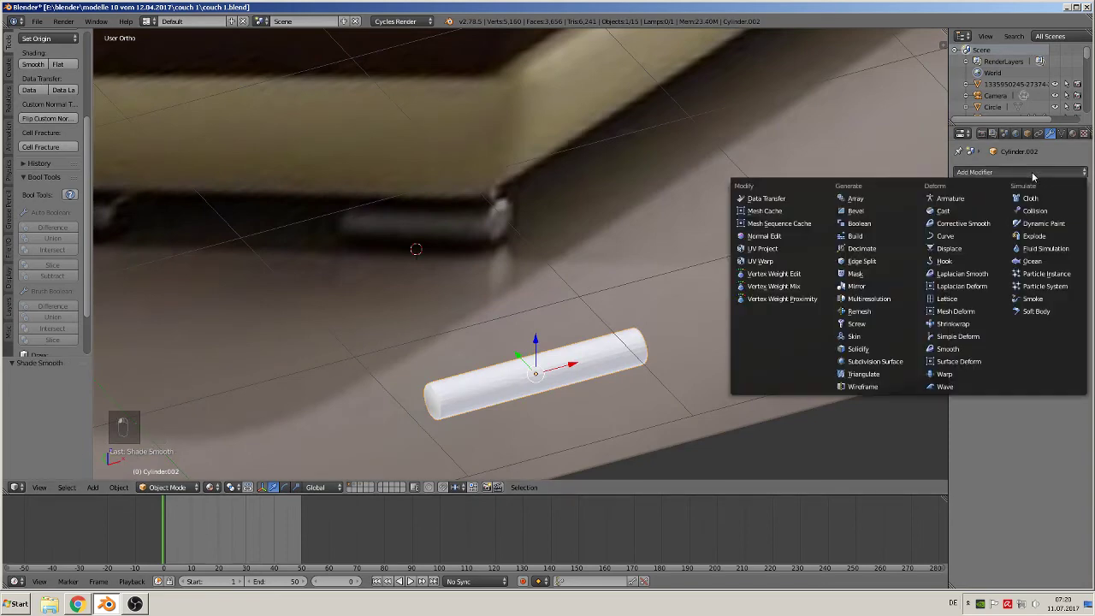
{"action": "left_click", "coordinate": [891, 261]}
{"action": "middle_click_drag", "start_coordinate": [857, 344], "coordinate": [657, 386]}
{"action": "middle_click_drag", "start_coordinate": [726, 333], "coordinate": [690, 450]}
- Extrude the two long faces along the top of the cylinder upward into a thin vertical web
{"action": "key", "text": "Tab"}
{"action": "left_click", "coordinate": [367, 488]}
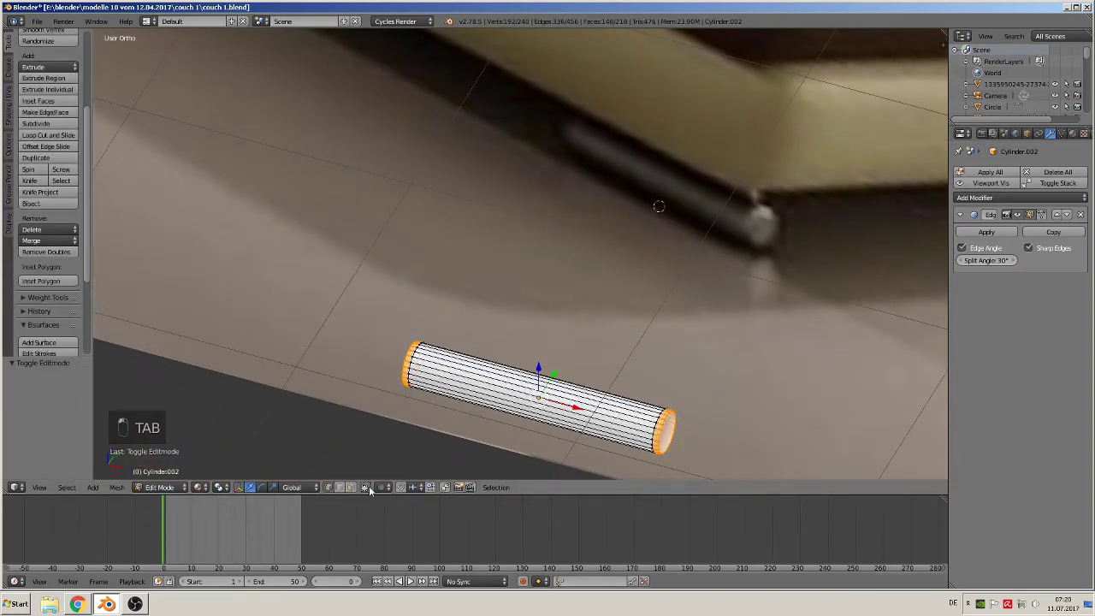
{"action": "middle_click_drag", "start_coordinate": [506, 420], "coordinate": [506, 322], "text": "shift"}
{"action": "scroll", "coordinate": [526, 289], "scroll_direction": "up", "scroll_amount": 5}
{"action": "key", "text": "KP_7"}
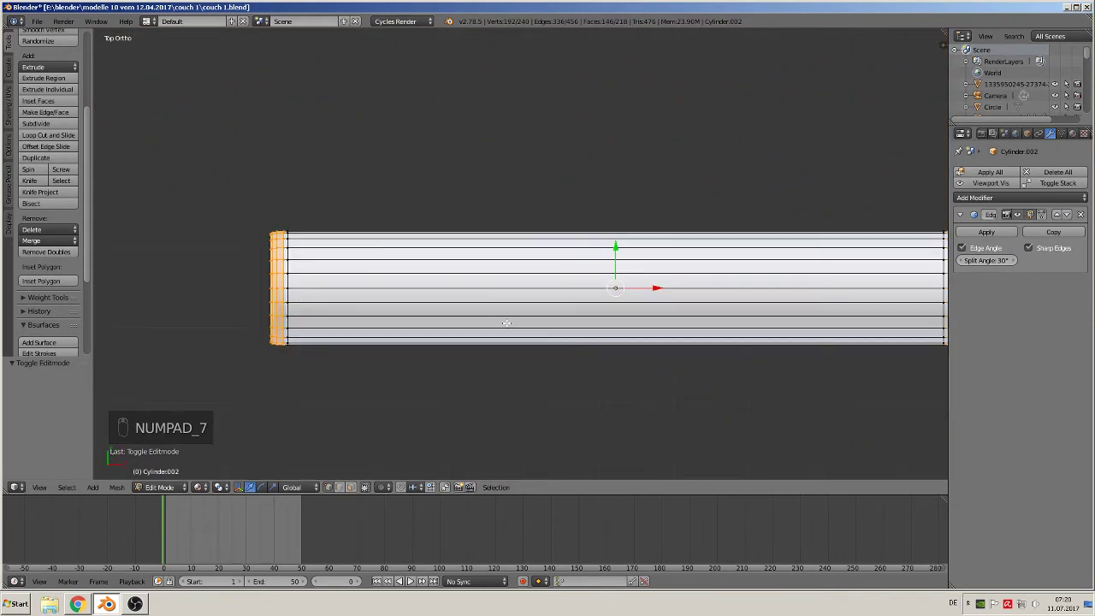
{"action": "left_click", "coordinate": [349, 487]}
{"action": "right_click", "coordinate": [375, 283]}
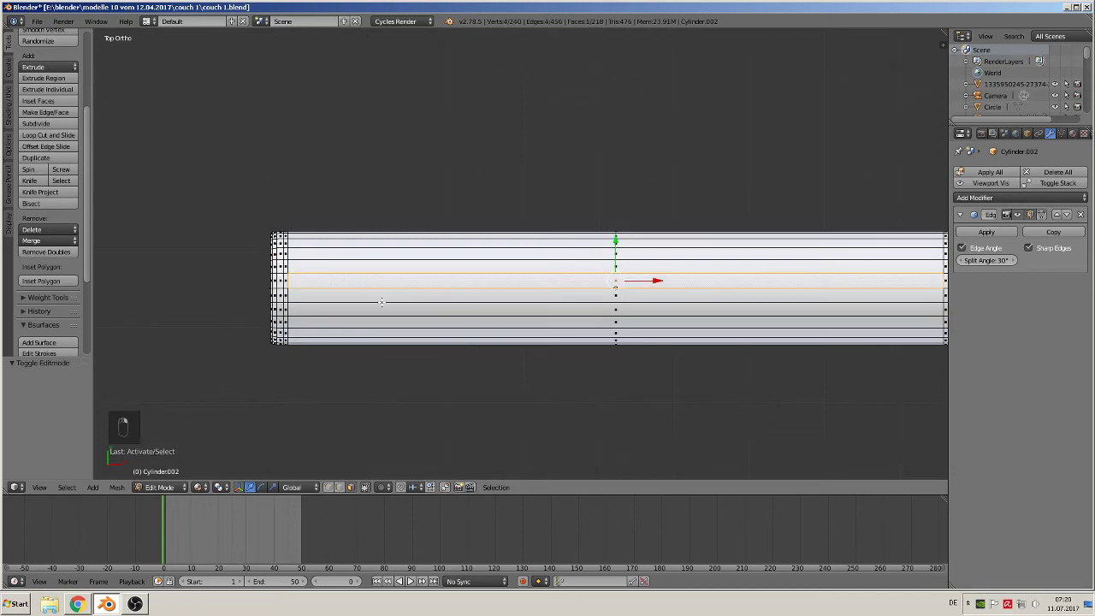
{"action": "right_click", "coordinate": [379, 298], "text": "shift"}
{"action": "middle_click_drag", "start_coordinate": [528, 437], "coordinate": [470, 329]}
{"action": "scroll", "coordinate": [470, 329], "scroll_direction": "down", "scroll_amount": 1}
{"action": "key", "text": "e"}
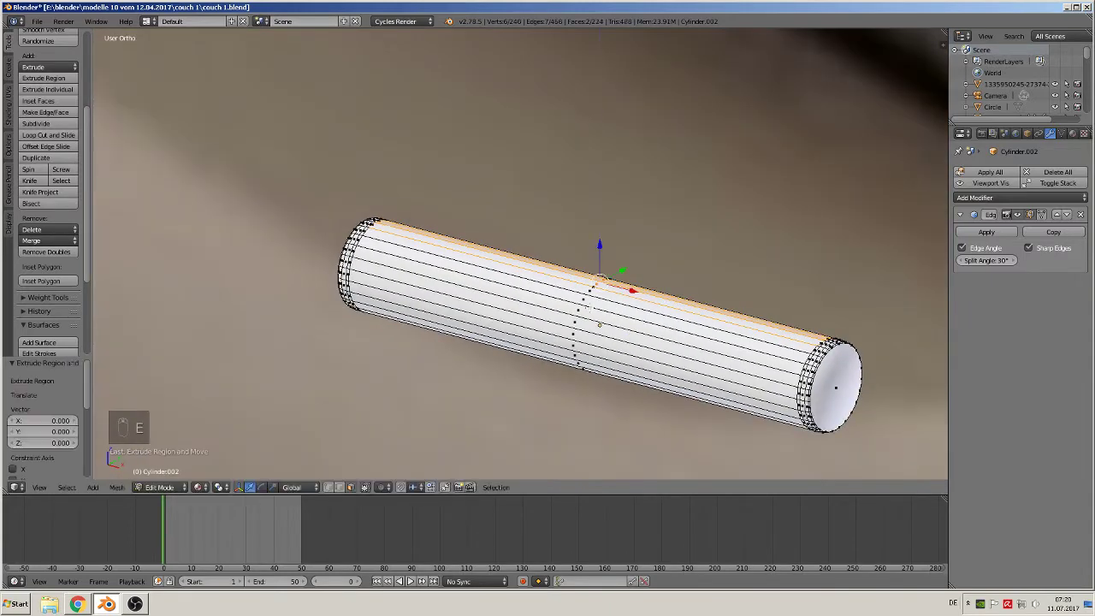
{"action": "left_click", "coordinate": [605, 199]}
{"action": "key", "text": "Tab"}
- Move the finished foot along X to the other parts beside the reference photo, raise it about 0.547 along Z, and save the file
{"action": "scroll", "coordinate": [638, 327], "scroll_direction": "down", "scroll_amount": 5}
{"action": "middle_click_drag", "start_coordinate": [642, 333], "coordinate": [676, 203]}
{"action": "middle_click_drag", "start_coordinate": [674, 345], "coordinate": [619, 340]}
{"action": "scroll", "coordinate": [756, 311], "scroll_direction": "down", "scroll_amount": 2}
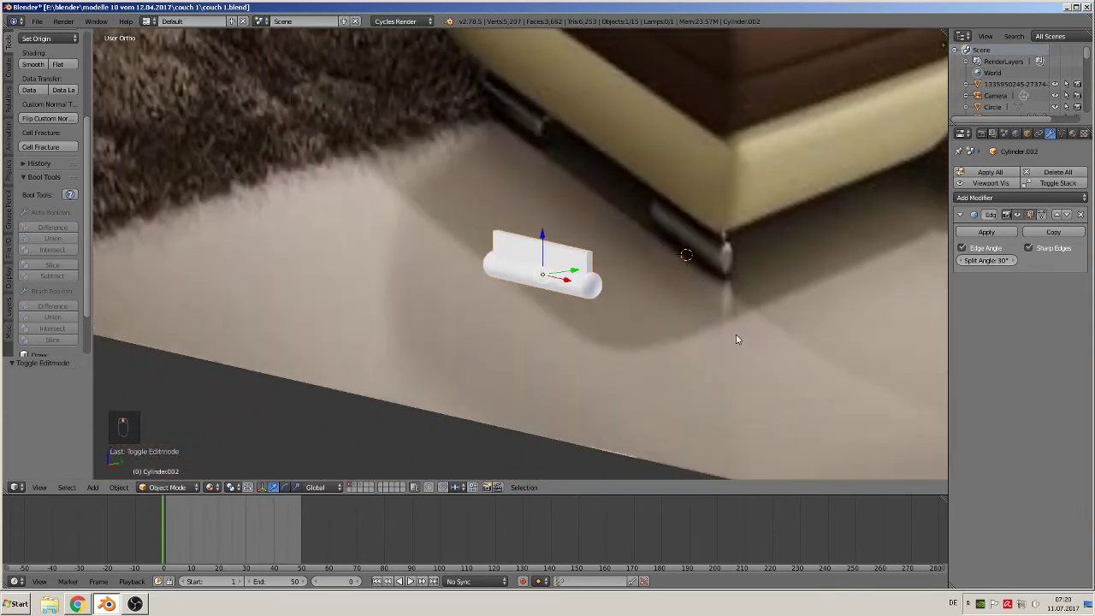
{"action": "key", "text": "KP_1"}
{"action": "scroll", "coordinate": [651, 328], "scroll_direction": "down", "scroll_amount": 6}
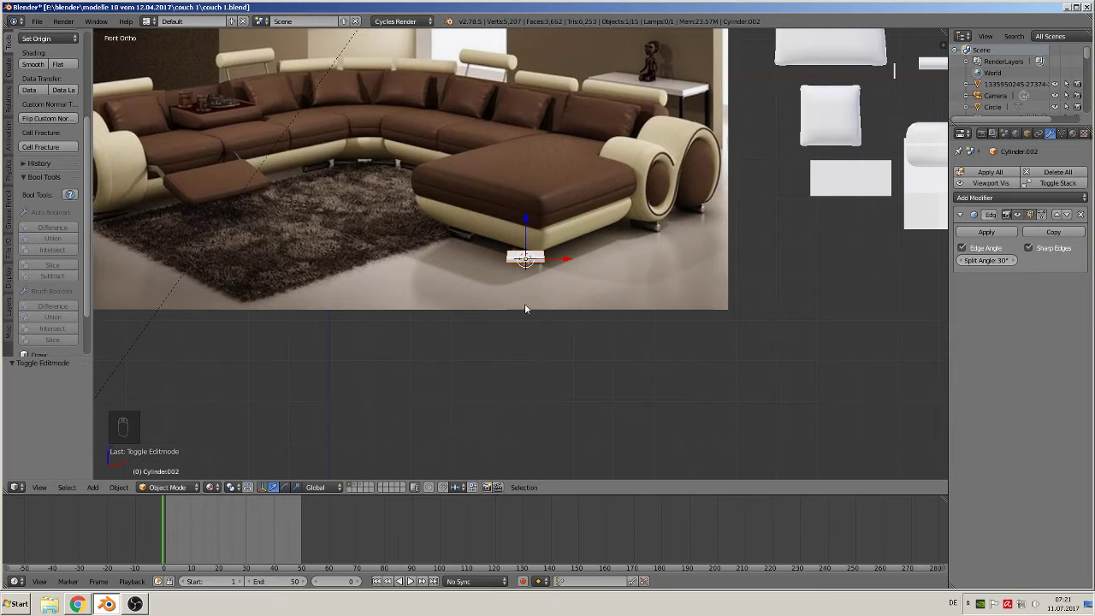
{"action": "left_click_drag", "start_coordinate": [560, 265], "coordinate": [852, 209]}
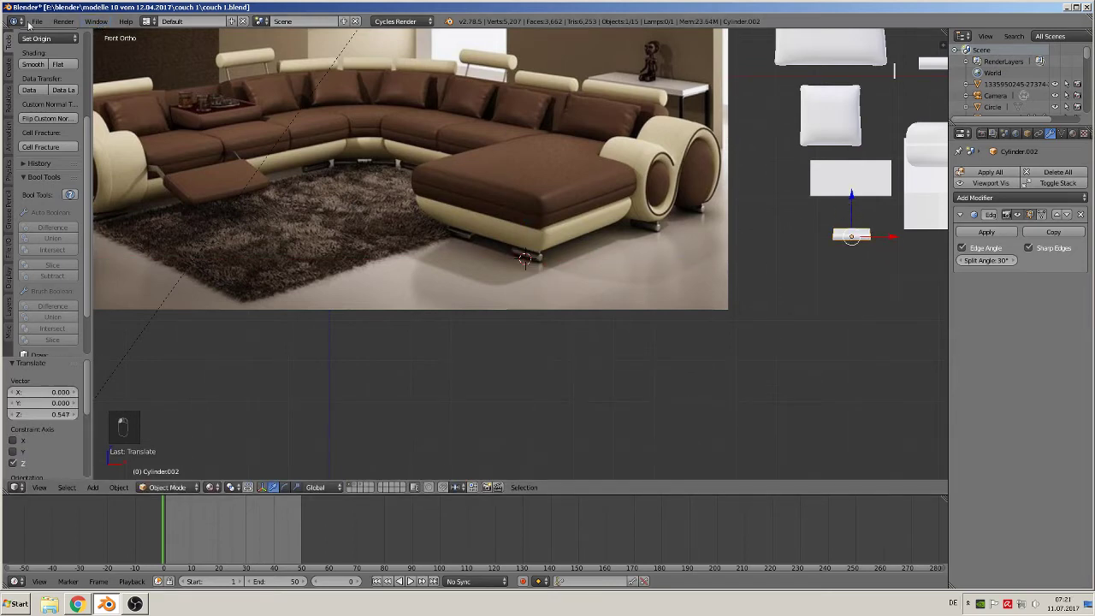
{"action": "left_click", "coordinate": [38, 21]}
{"action": "left_click", "coordinate": [57, 107]}
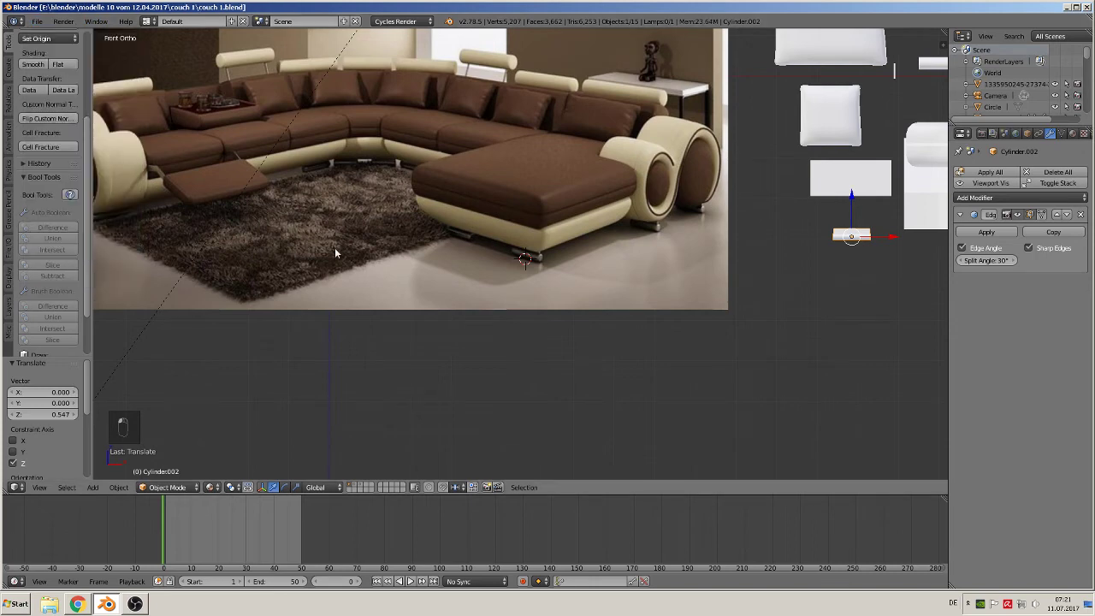
- Place the 3D cursor at the centre of the chaise's front round armrest in the front-view photo and add a UV sphere there
{"action": "middle_click_drag", "start_coordinate": [334, 248], "coordinate": [639, 303], "text": "shift"}
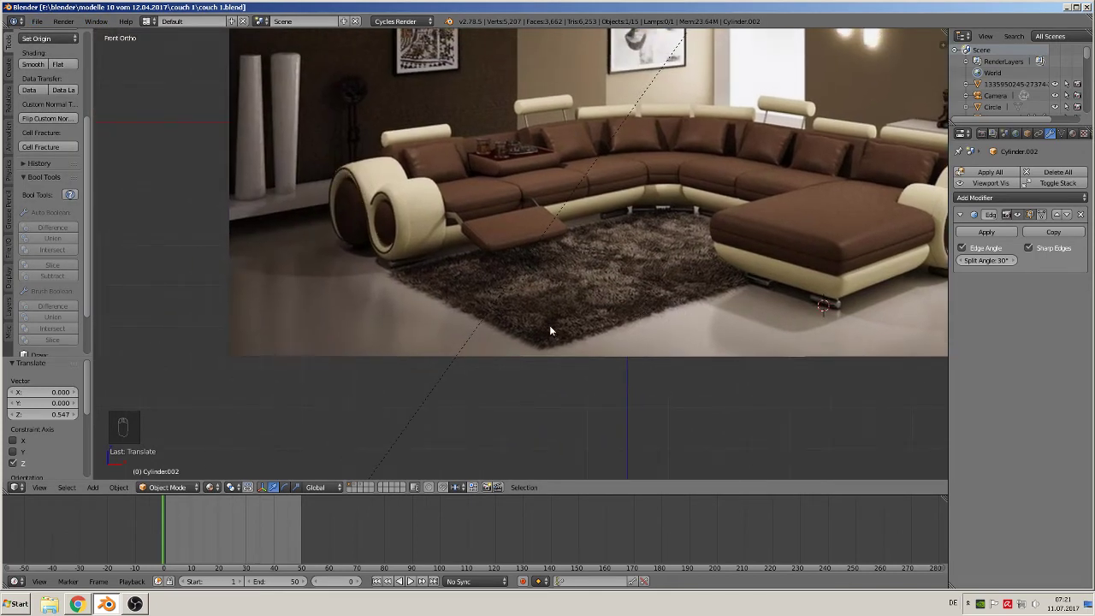
{"action": "middle_click_drag", "start_coordinate": [549, 325], "coordinate": [143, 299], "text": "shift"}
{"action": "scroll", "coordinate": [421, 219], "scroll_direction": "up", "scroll_amount": 1}
{"action": "scroll", "coordinate": [420, 219], "scroll_direction": "up", "scroll_amount": 1}
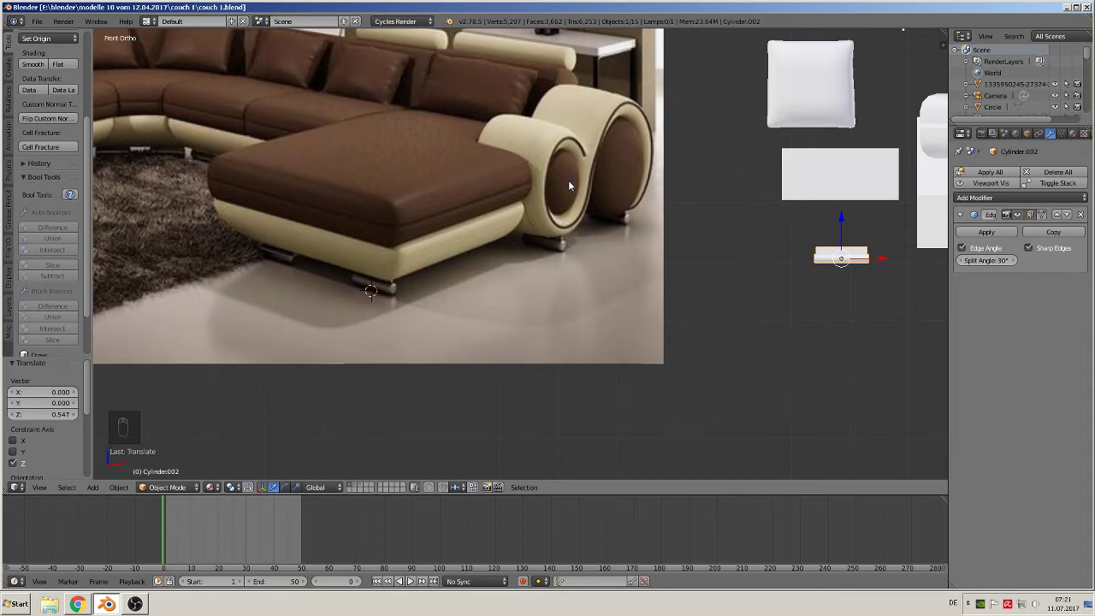
{"action": "left_click", "coordinate": [92, 487]}
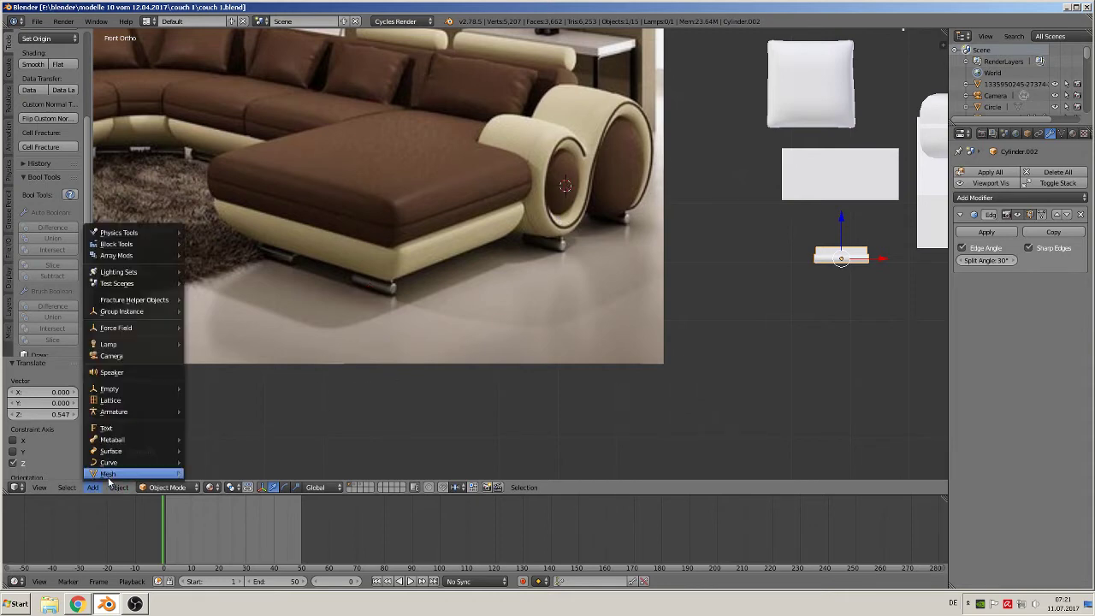
{"action": "mouse_move", "coordinate": [109, 476]}
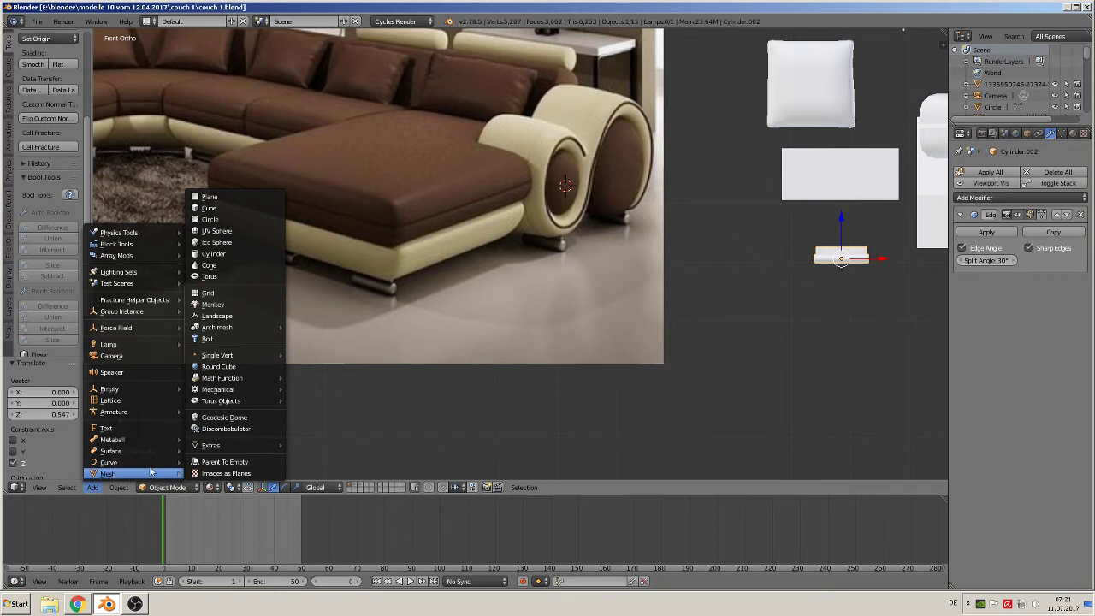
{"action": "left_click", "coordinate": [225, 231]}
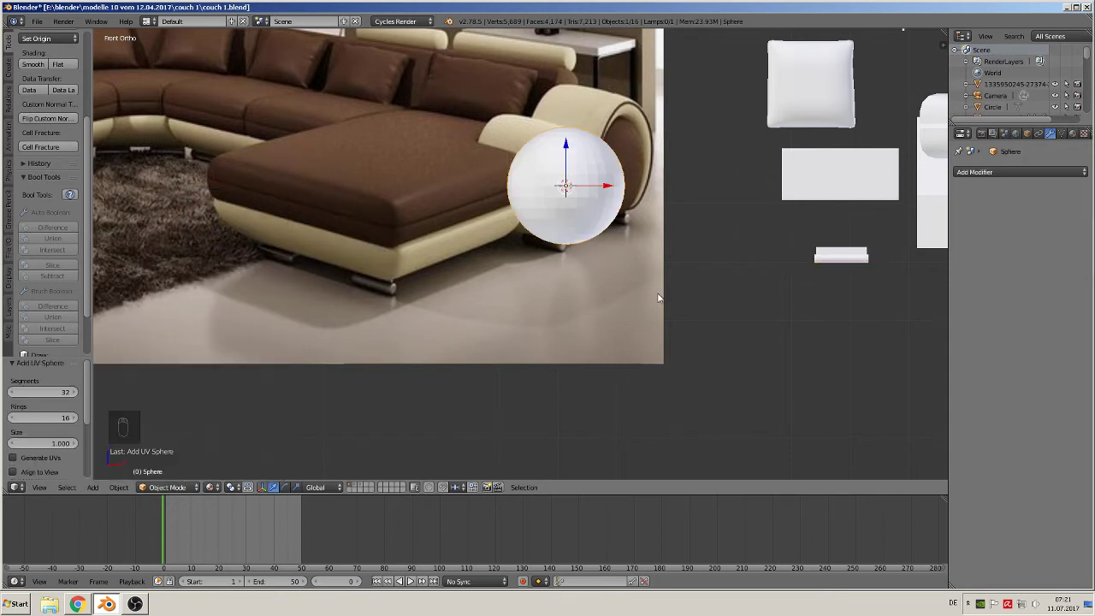
- Scale the sphere down to a little over half its size and move it about -1.79 along X, over the chaise seat
{"action": "key", "text": "s"}
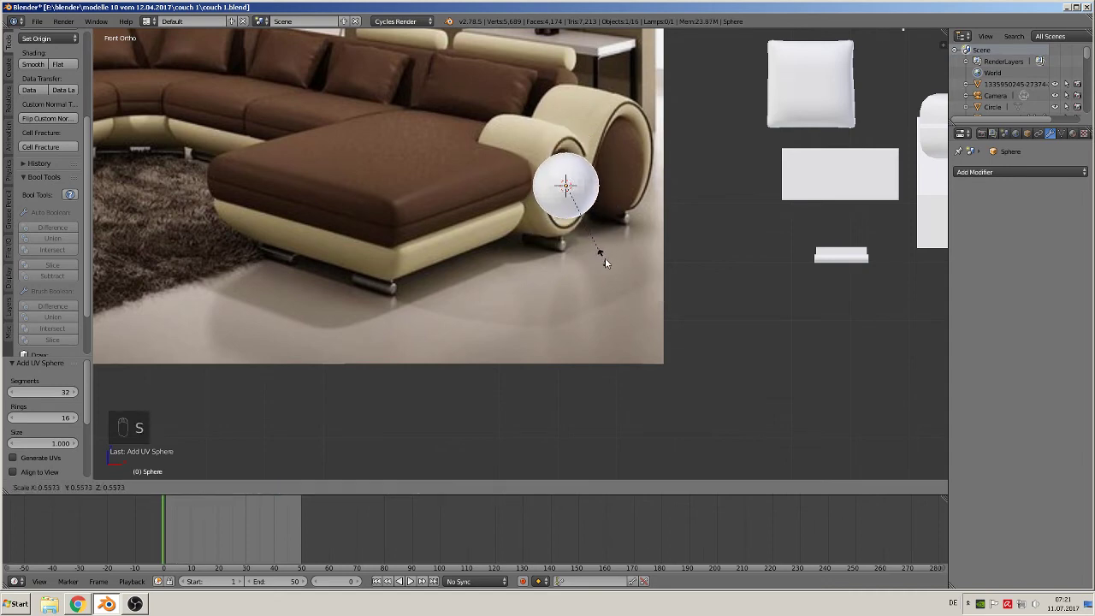
{"action": "left_click", "coordinate": [608, 259]}
{"action": "left_click", "coordinate": [570, 149]}
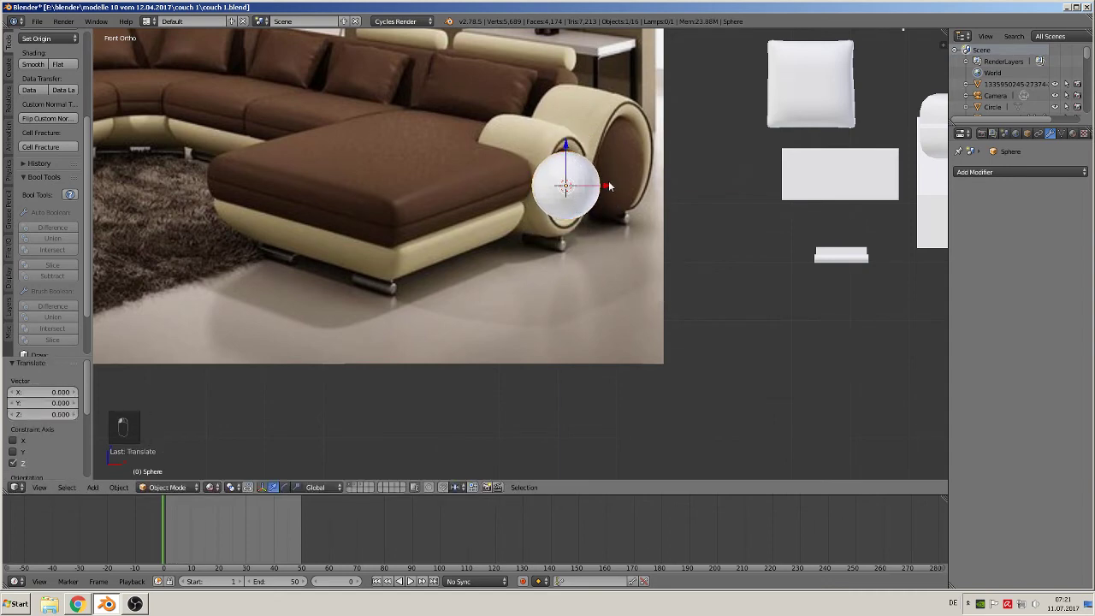
{"action": "left_click_drag", "start_coordinate": [609, 186], "coordinate": [504, 185]}
{"action": "key", "text": "KP_7"}
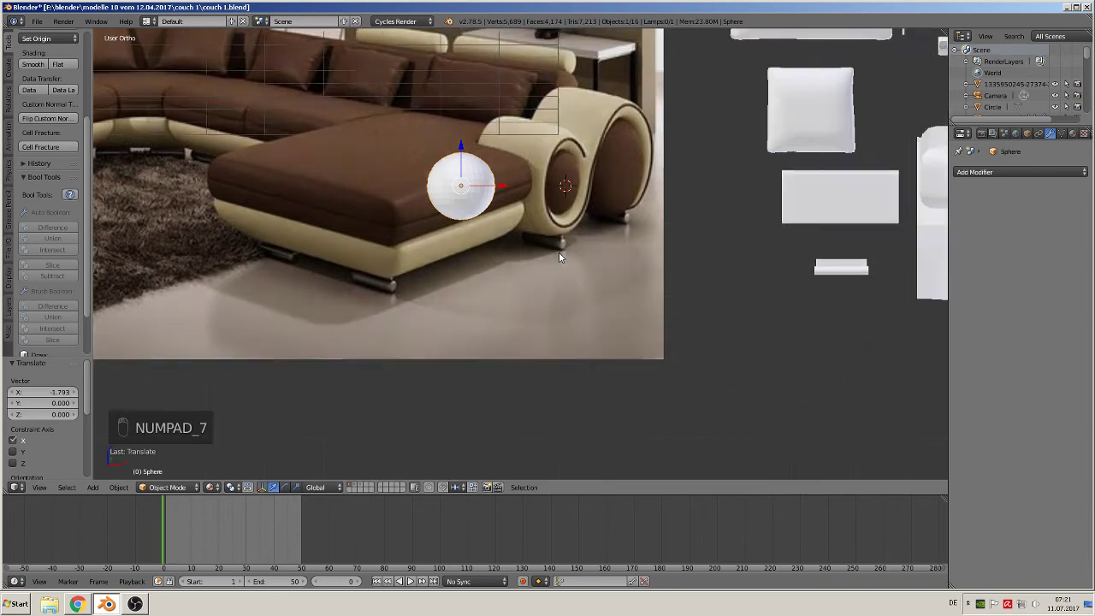
- Delete the vertices of the sphere's rear half as seen from the top view, leaving a front hemisphere
{"action": "key", "text": "Tab"}
{"action": "key", "text": "KP_Decimal"}
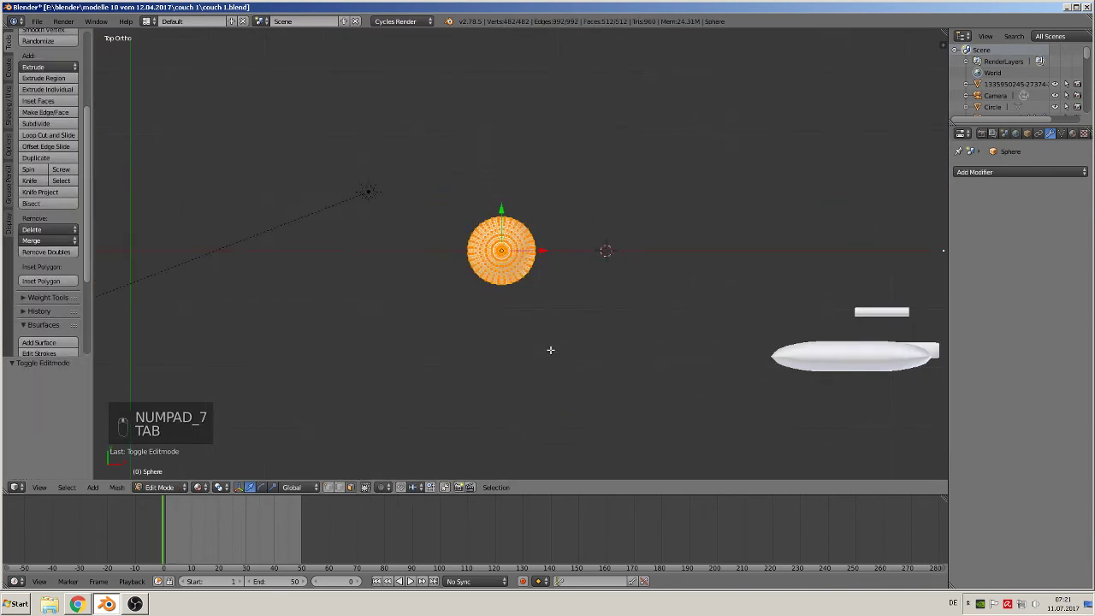
{"action": "left_click", "coordinate": [365, 487]}
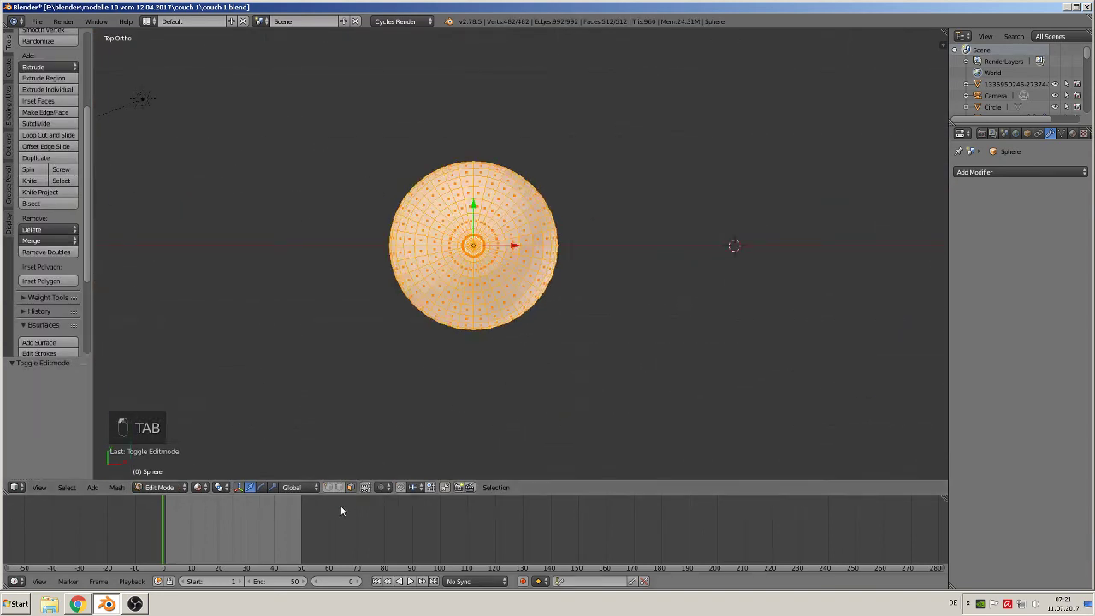
{"action": "key", "text": "a"}
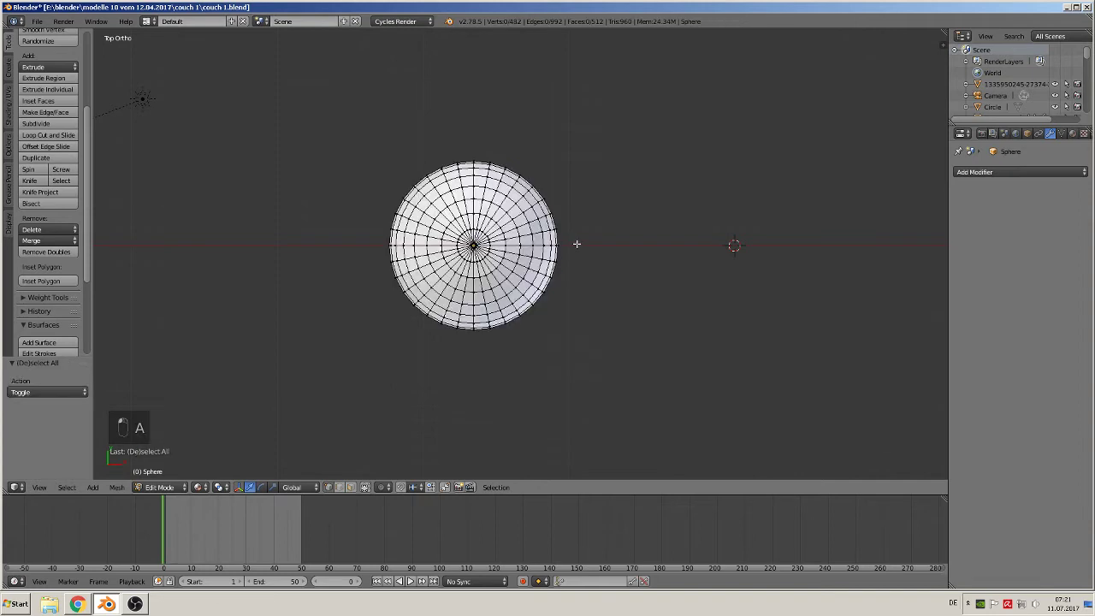
{"action": "key", "text": "b"}
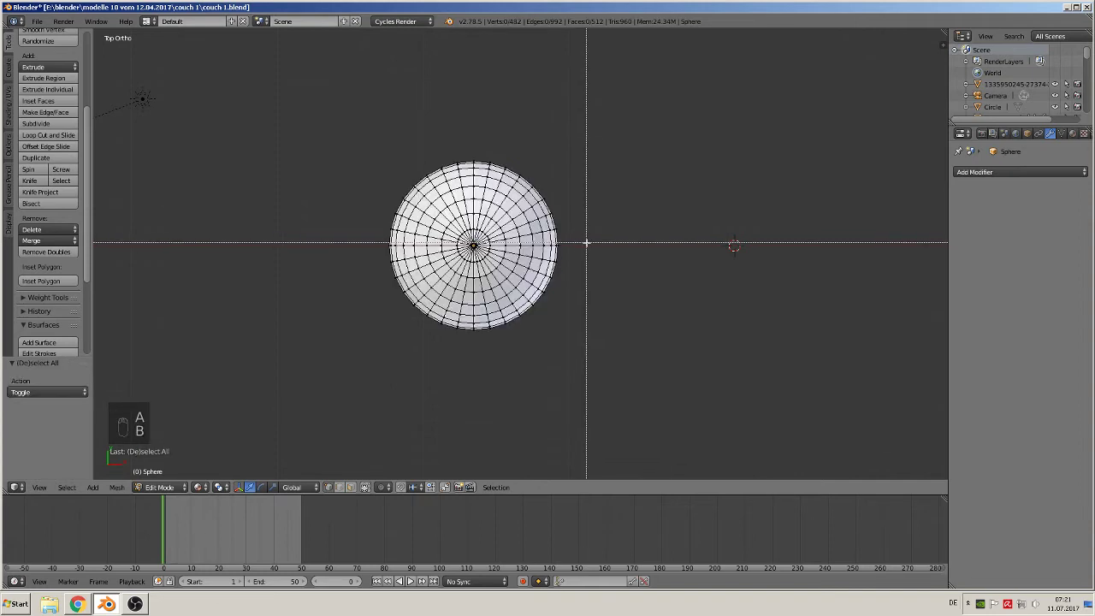
{"action": "left_click_drag", "start_coordinate": [587, 244], "coordinate": [340, 126]}
{"action": "key", "text": "x"}
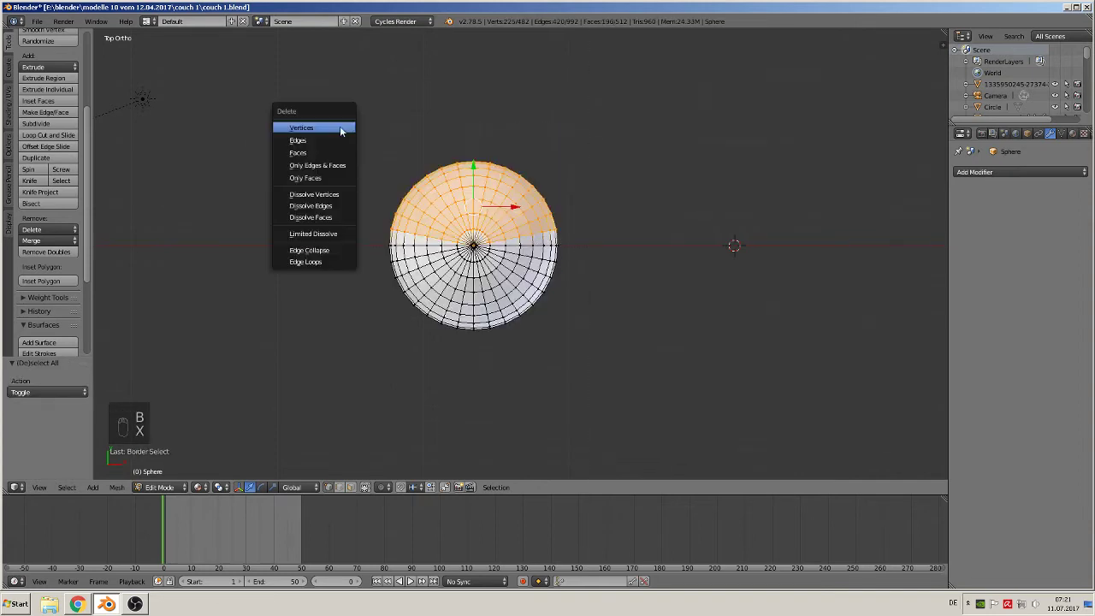
{"action": "left_click", "coordinate": [340, 130]}
{"action": "middle_click_drag", "start_coordinate": [481, 362], "coordinate": [528, 254]}
{"action": "key", "text": "Tab"}
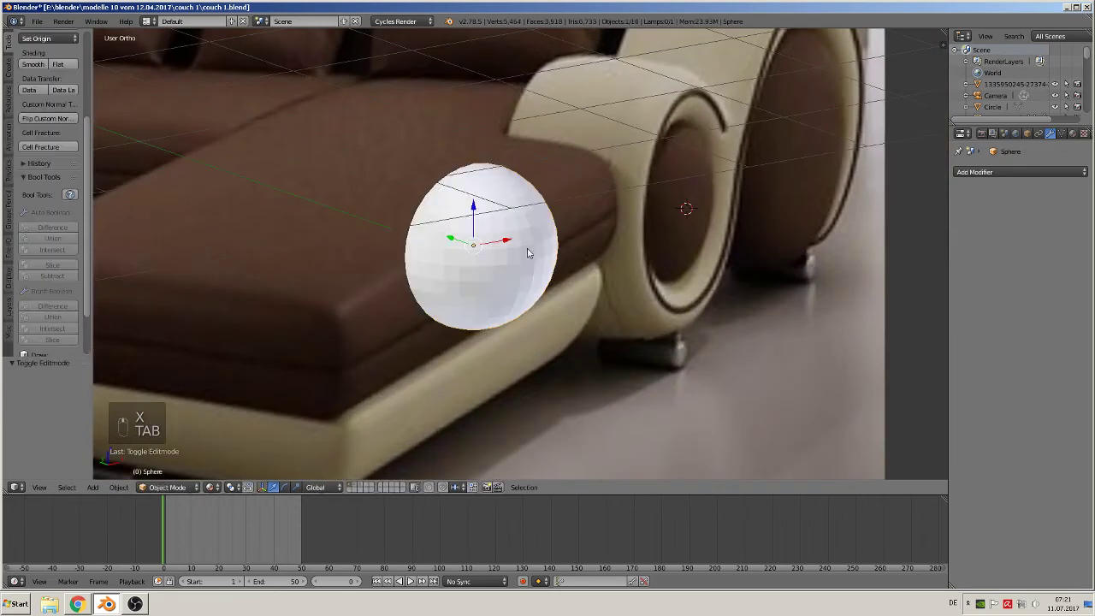
- Flatten the half sphere along Y, scaling it by about 0.45 and again by about 0.748
{"action": "key", "text": "s"}
{"action": "key", "text": "y"}
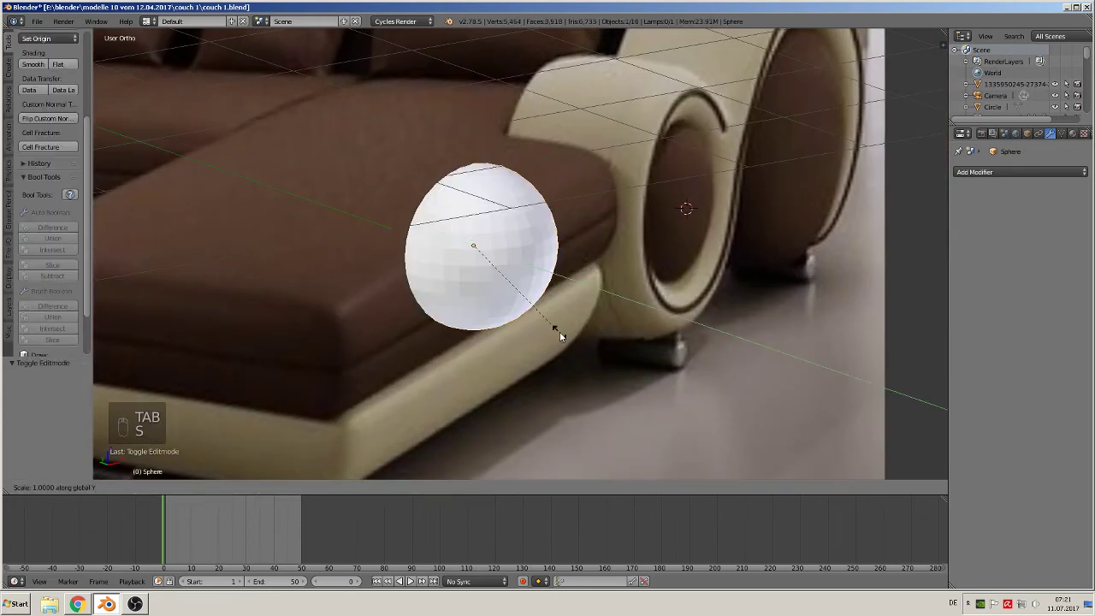
{"action": "left_click", "coordinate": [504, 295]}
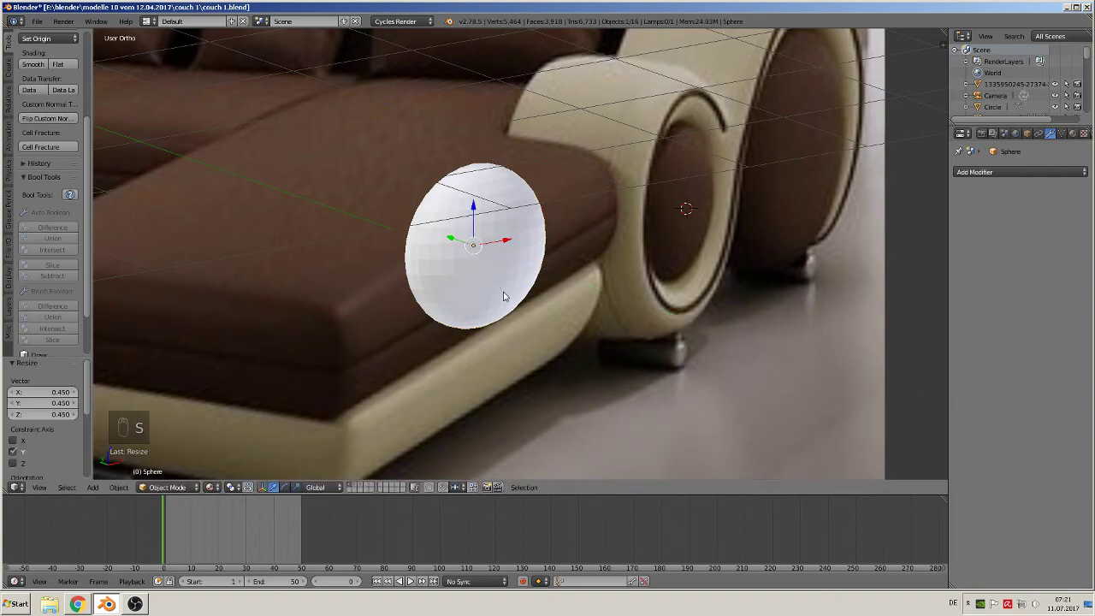
{"action": "middle_click_drag", "start_coordinate": [504, 295], "coordinate": [587, 195]}
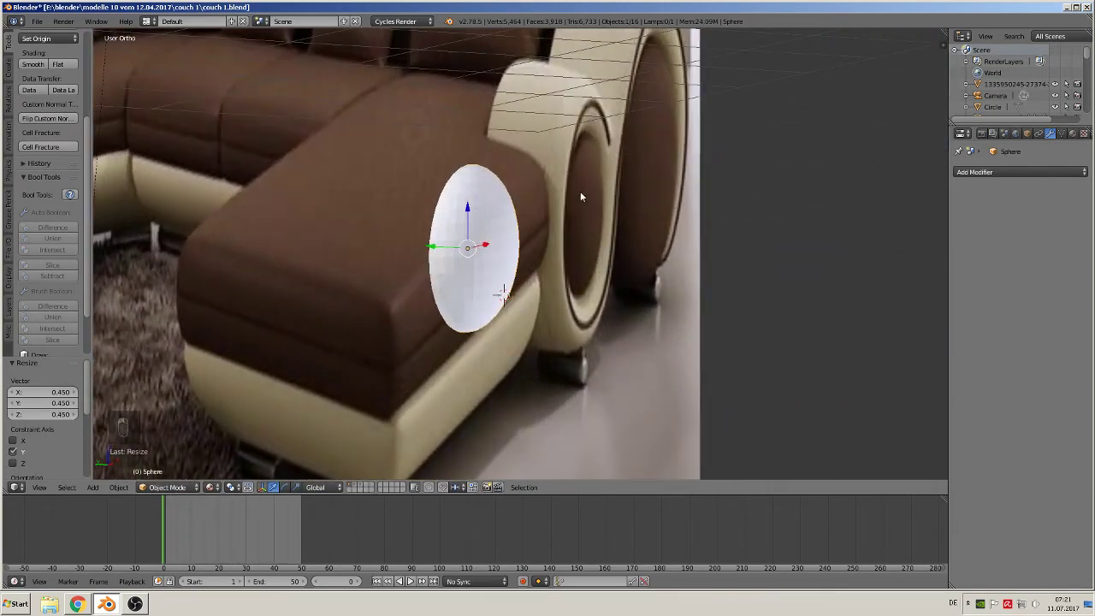
{"action": "middle_click_drag", "start_coordinate": [566, 291], "coordinate": [488, 301]}
{"action": "key", "text": "s"}
{"action": "key", "text": "y"}
{"action": "left_click", "coordinate": [514, 308]}
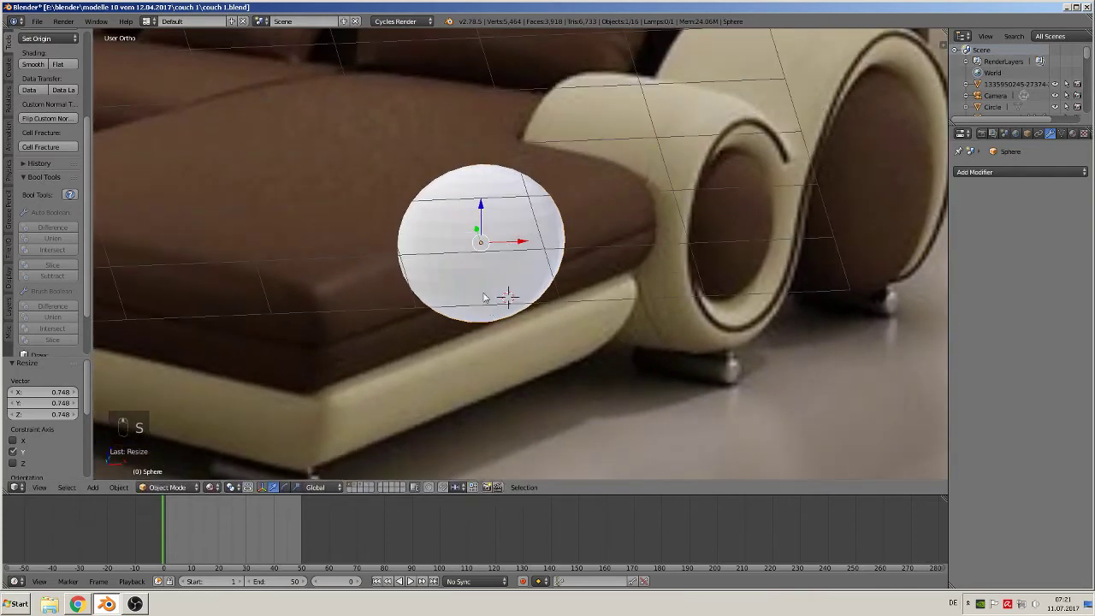
- Extrude the half sphere's open rim backward along Y and fill the end with a face
{"action": "key", "text": "Tab"}
{"action": "middle_click_drag", "start_coordinate": [377, 197], "coordinate": [429, 208]}
{"action": "right_click", "coordinate": [427, 201], "text": "alt"}
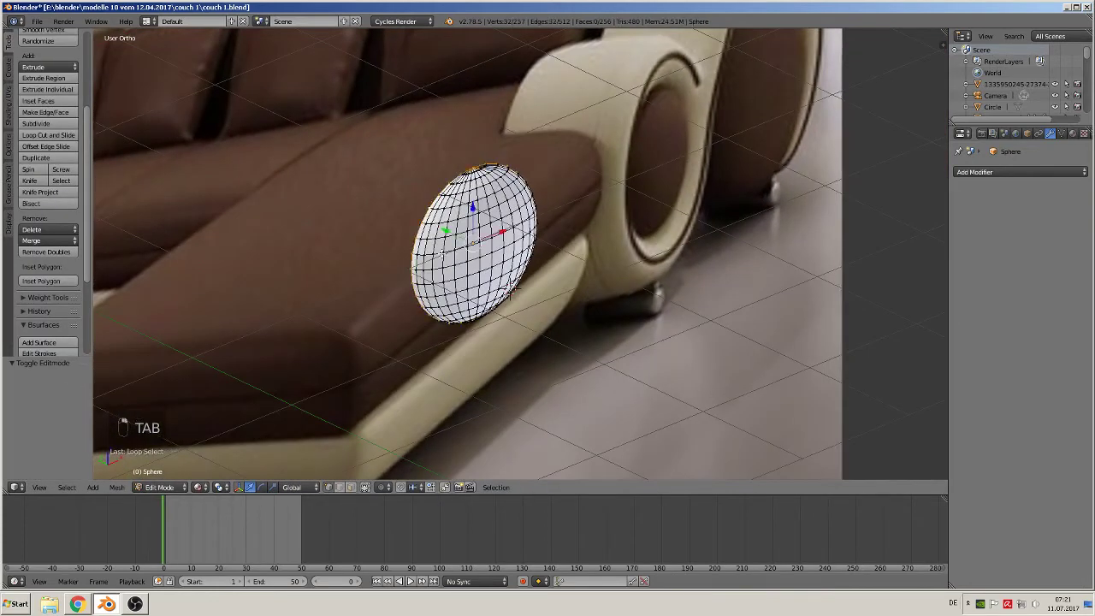
{"action": "key", "text": "e"}
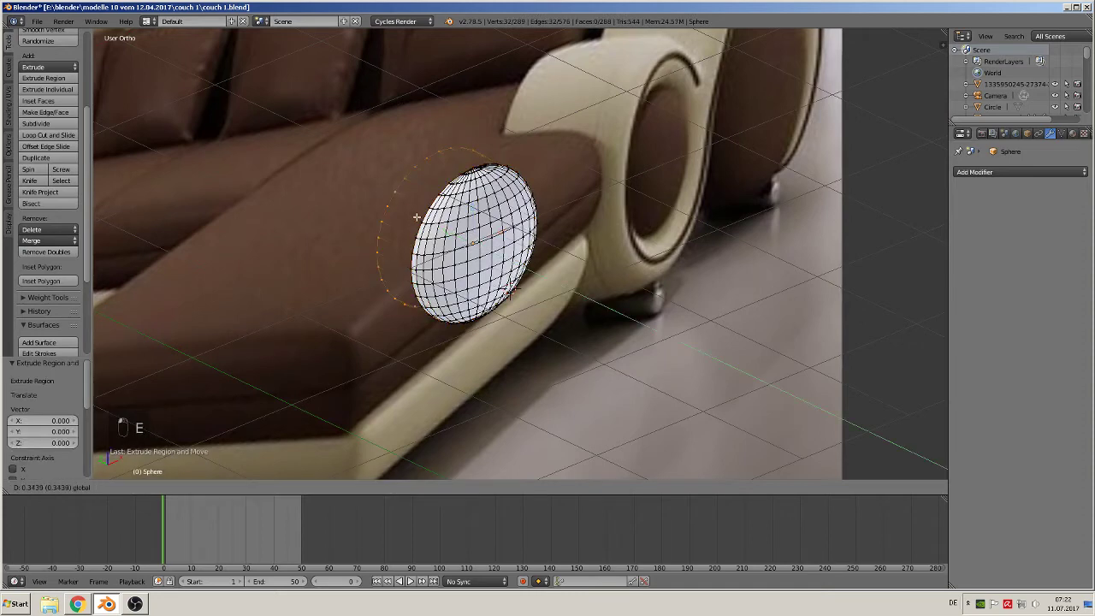
{"action": "left_click", "coordinate": [413, 224]}
{"action": "key", "text": "f"}
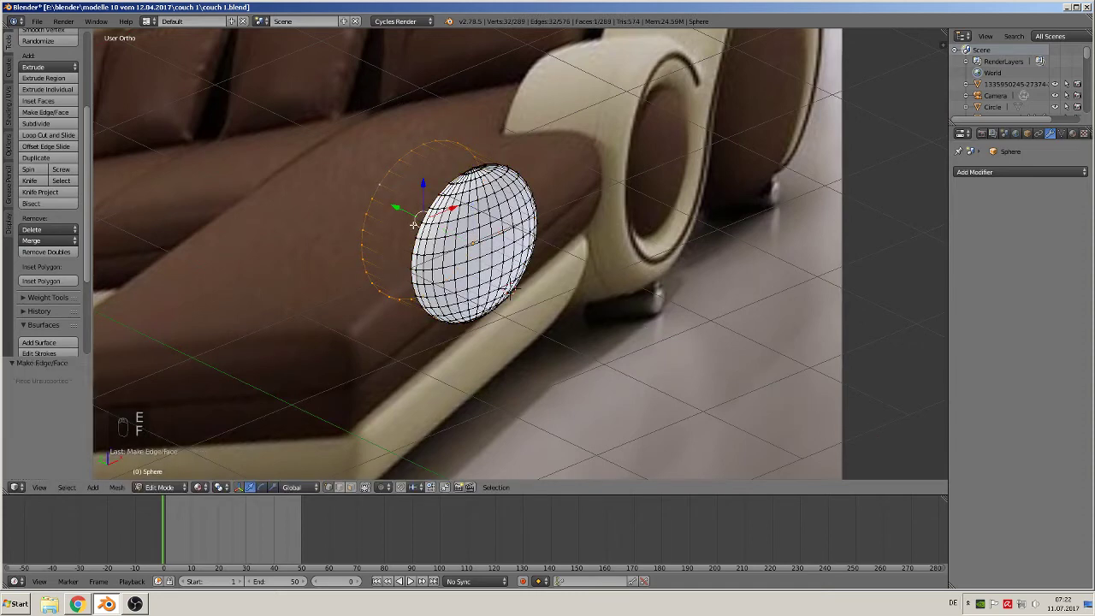
{"action": "key", "text": "Tab"}
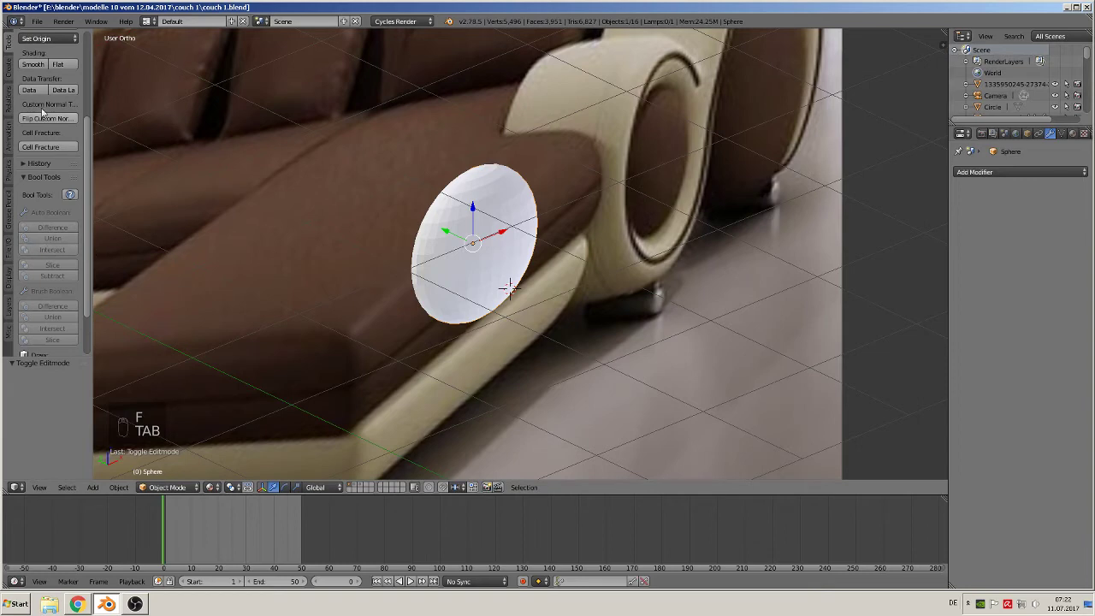
- Shade the armrest insert smooth and move it about -1.53 along Y, in front of the reference photo
{"action": "left_click", "coordinate": [34, 65]}
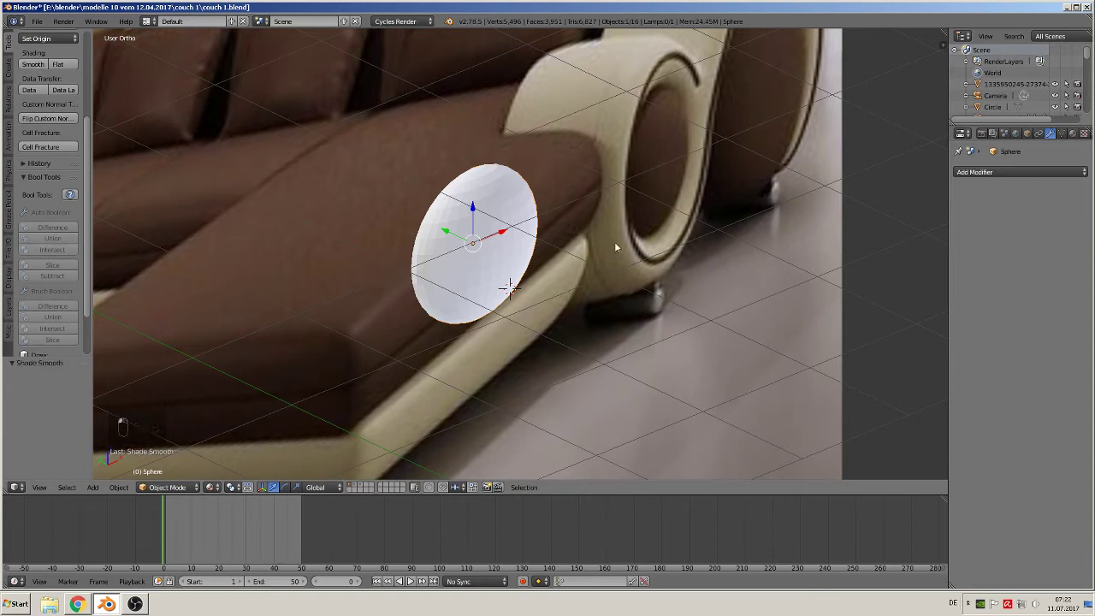
{"action": "scroll", "coordinate": [485, 250], "scroll_direction": "down", "scroll_amount": 2}
{"action": "left_click_drag", "start_coordinate": [454, 232], "coordinate": [545, 272]}
{"action": "scroll", "coordinate": [517, 300], "scroll_direction": "up", "scroll_amount": 2}
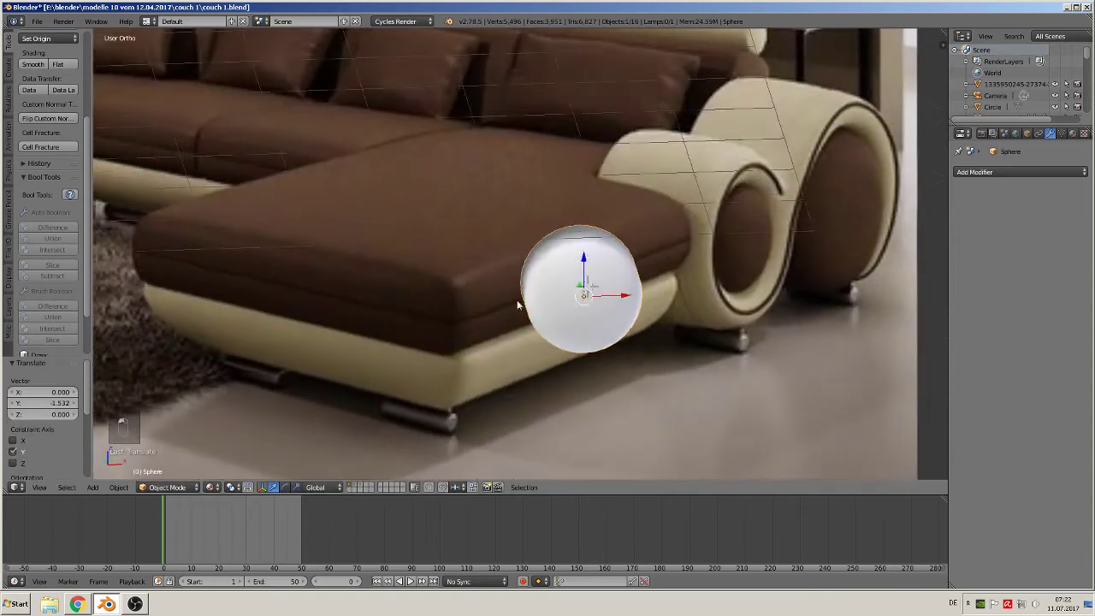
{"action": "scroll", "coordinate": [588, 298], "scroll_direction": "down", "scroll_amount": 2}
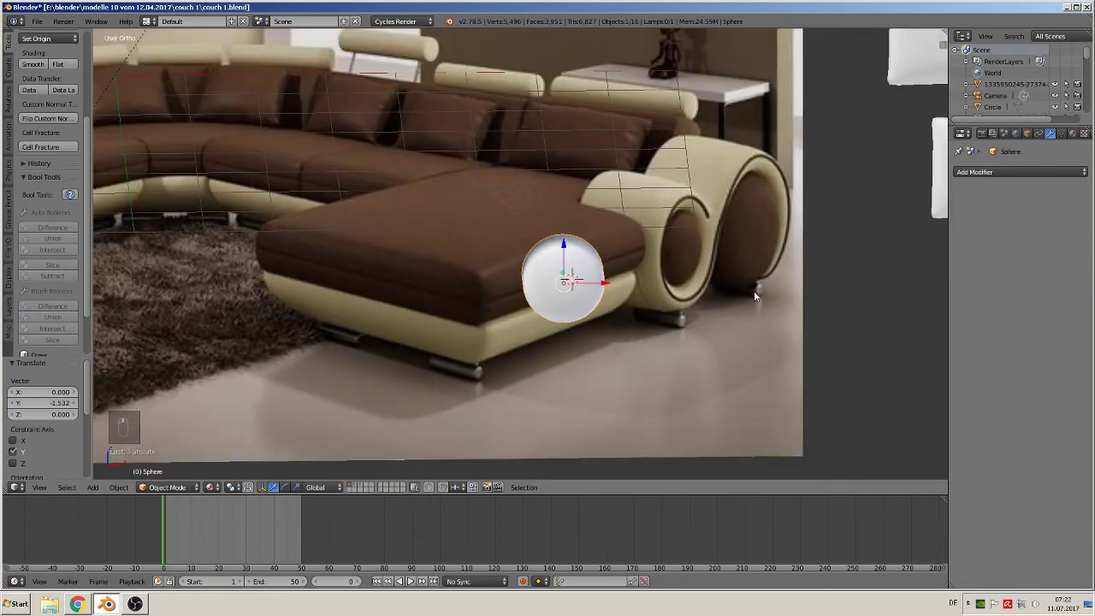
- Duplicate the insert about 2.04 along X, over the round armrests in front view, and enlarge the copy by about 1.486
{"action": "key", "text": "KP_1"}
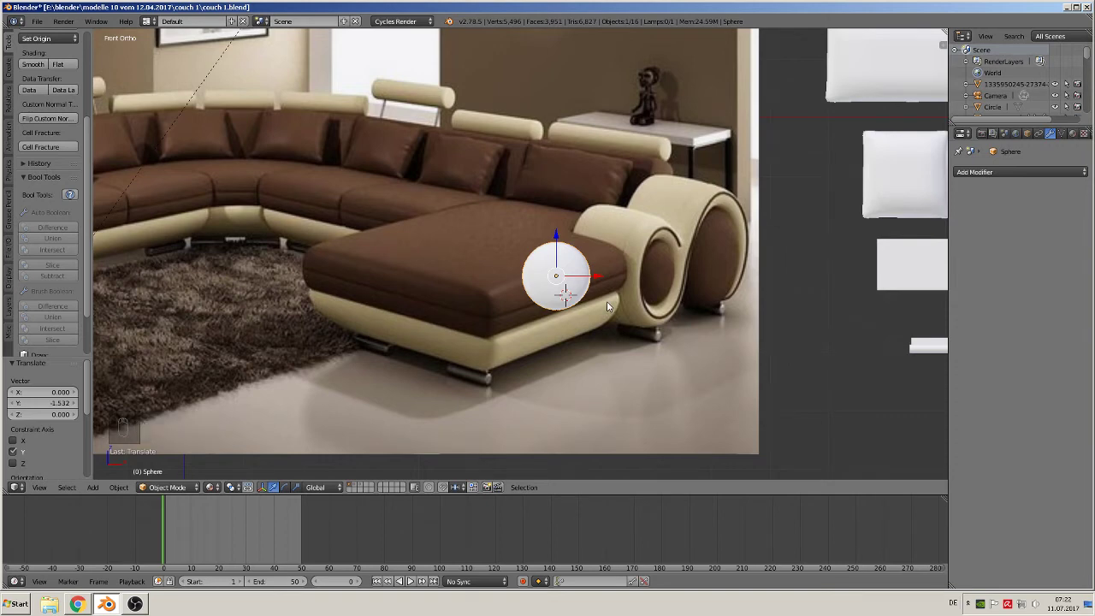
{"action": "key", "text": "shift+d"}
{"action": "key", "text": "x"}
{"action": "left_click", "coordinate": [721, 286]}
{"action": "key", "text": "s"}
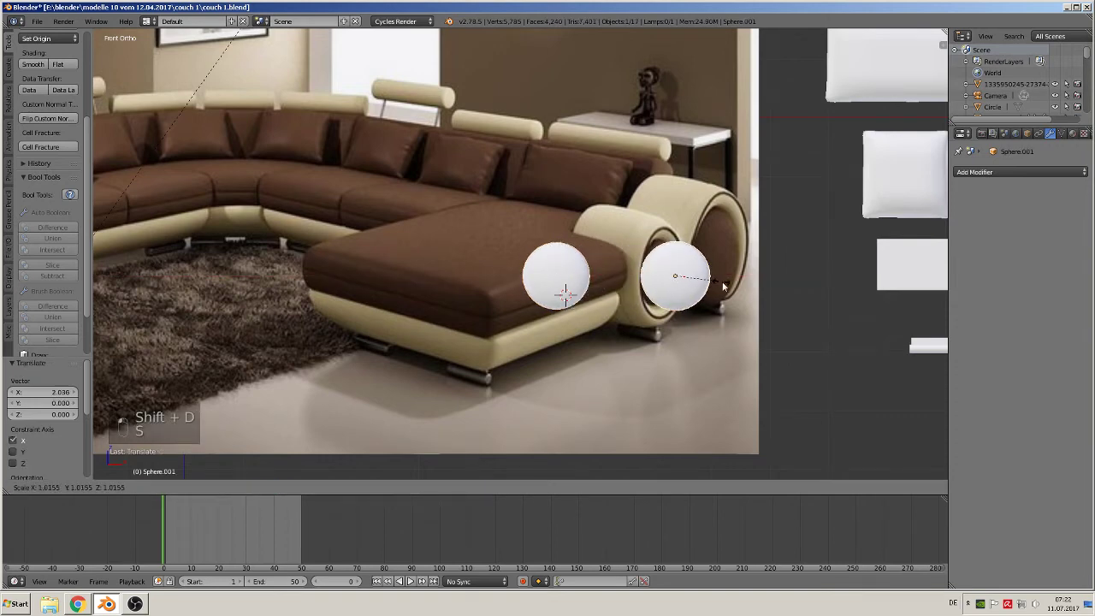
{"action": "left_click", "coordinate": [741, 292]}
- Raise the larger insert about 0.312 along Z and scale it down by about 0.948
{"action": "left_click", "coordinate": [676, 242]}
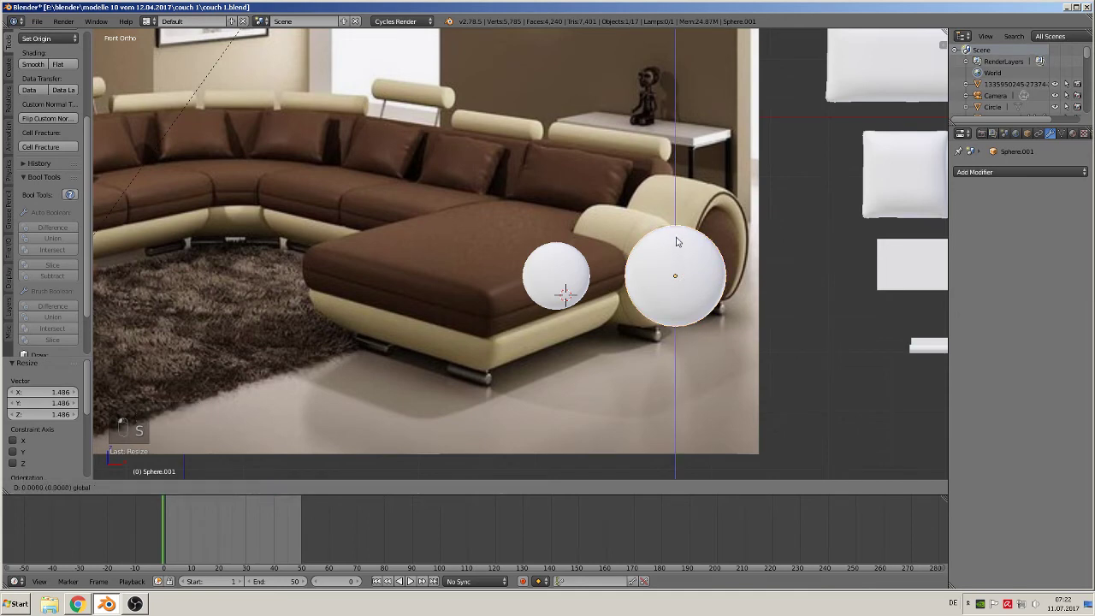
{"action": "left_click", "coordinate": [676, 224]}
{"action": "key", "text": "s"}
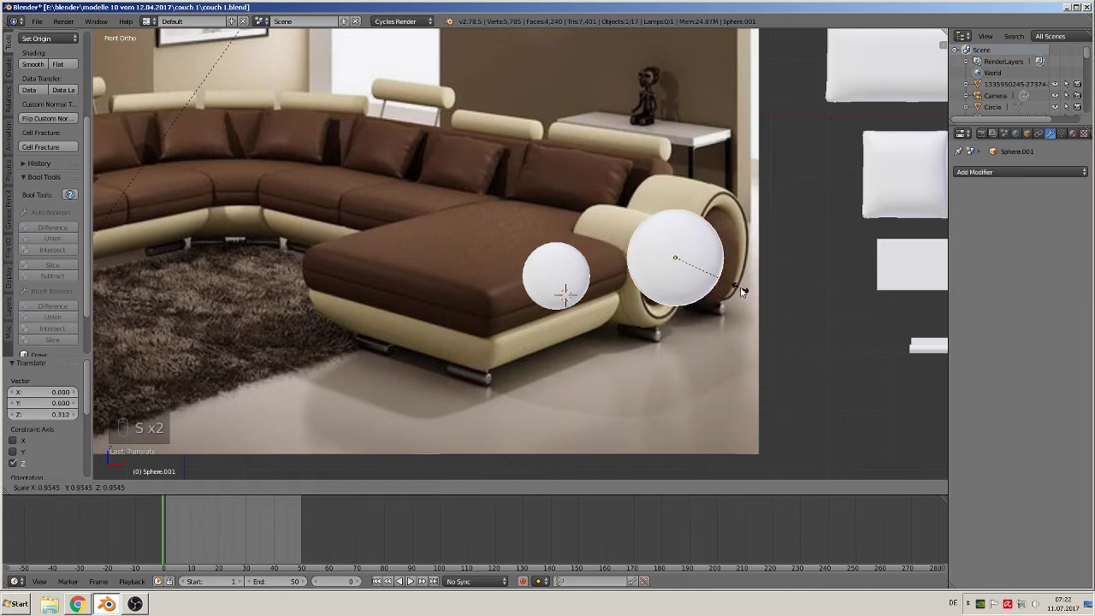
{"action": "left_click", "coordinate": [741, 293]}
- Move both round inserts beside the reference photo, about -2.71 along Z below the other parts, and save the file
{"action": "scroll", "coordinate": [551, 291], "scroll_direction": "down", "scroll_amount": 2}
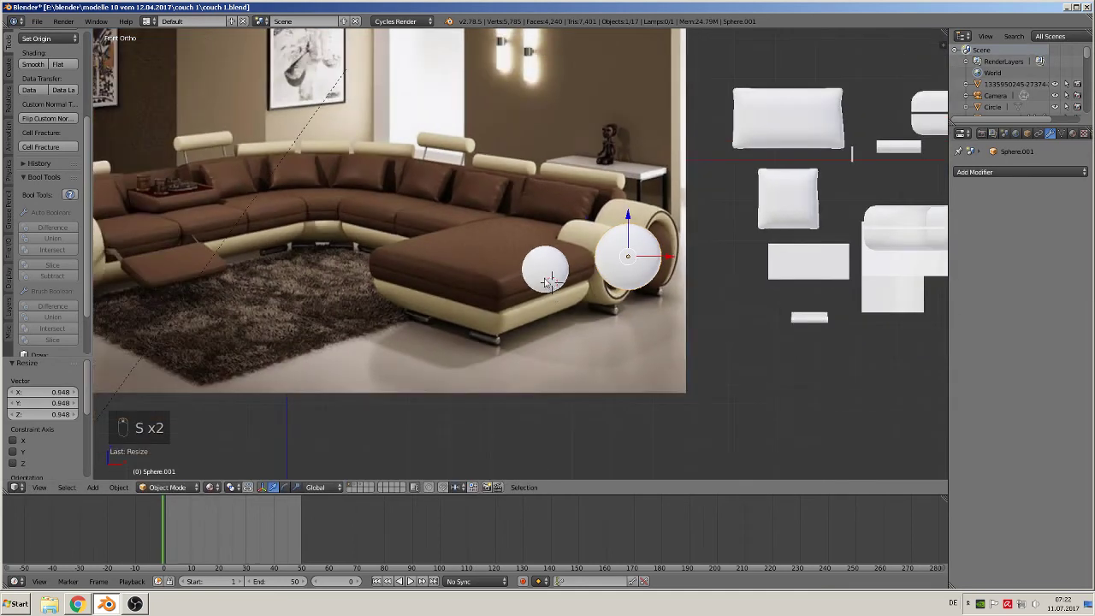
{"action": "left_click", "coordinate": [548, 272], "text": "shift"}
{"action": "left_click_drag", "start_coordinate": [598, 263], "coordinate": [788, 347]}
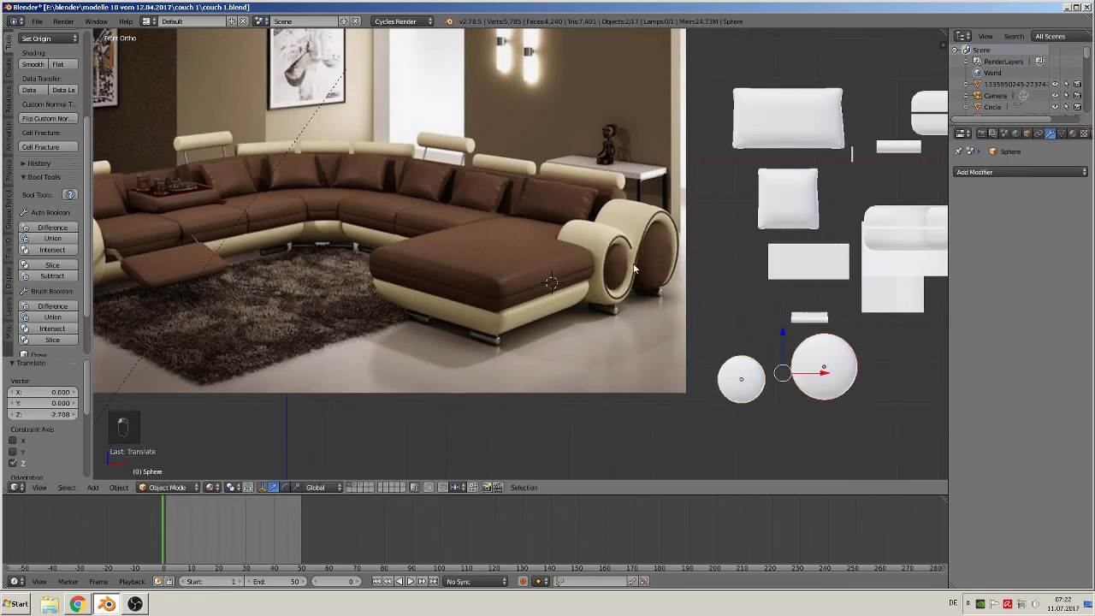
{"action": "left_click", "coordinate": [37, 20]}
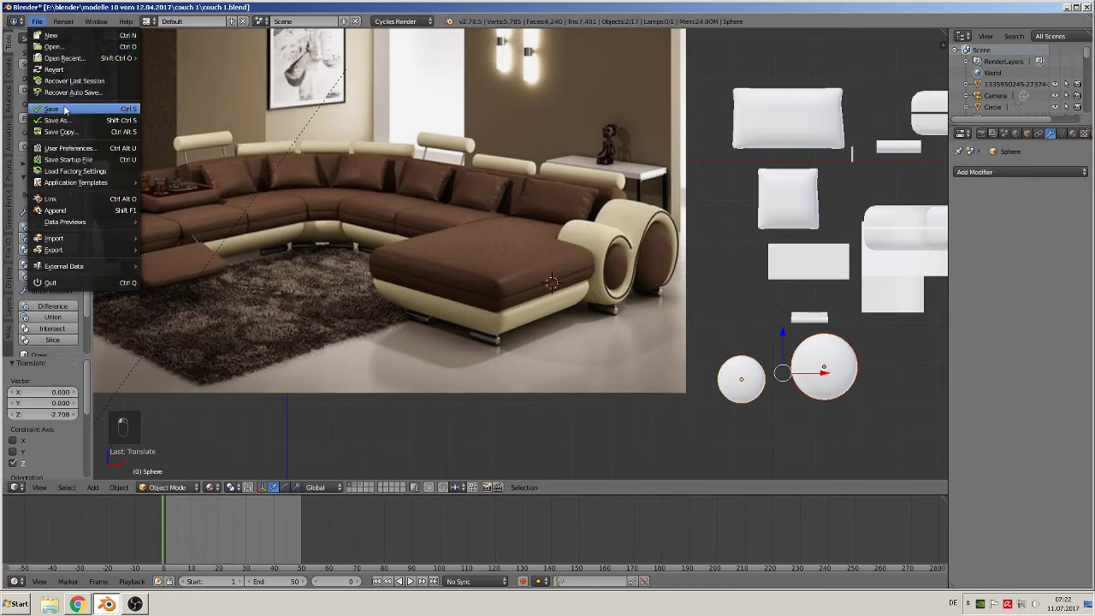
- Deselect everything and add a Bezier curve at the 3D cursor on the chaise
{"action": "scroll", "coordinate": [623, 281], "scroll_direction": "up", "scroll_amount": 1}
{"action": "middle_click_drag", "start_coordinate": [623, 281], "coordinate": [409, 251], "text": "shift"}
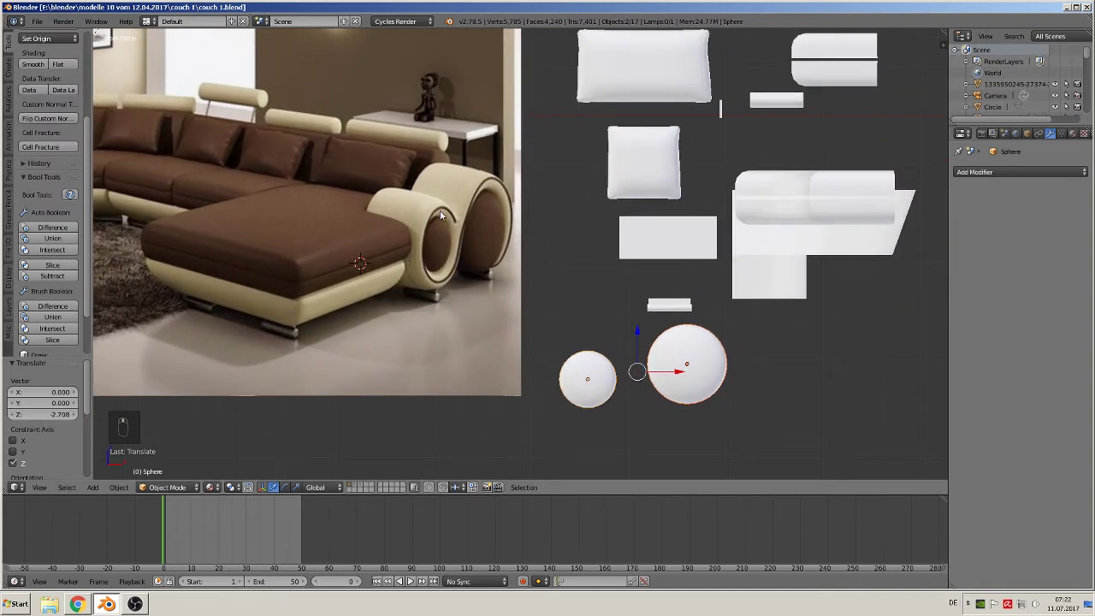
{"action": "key", "text": "a"}
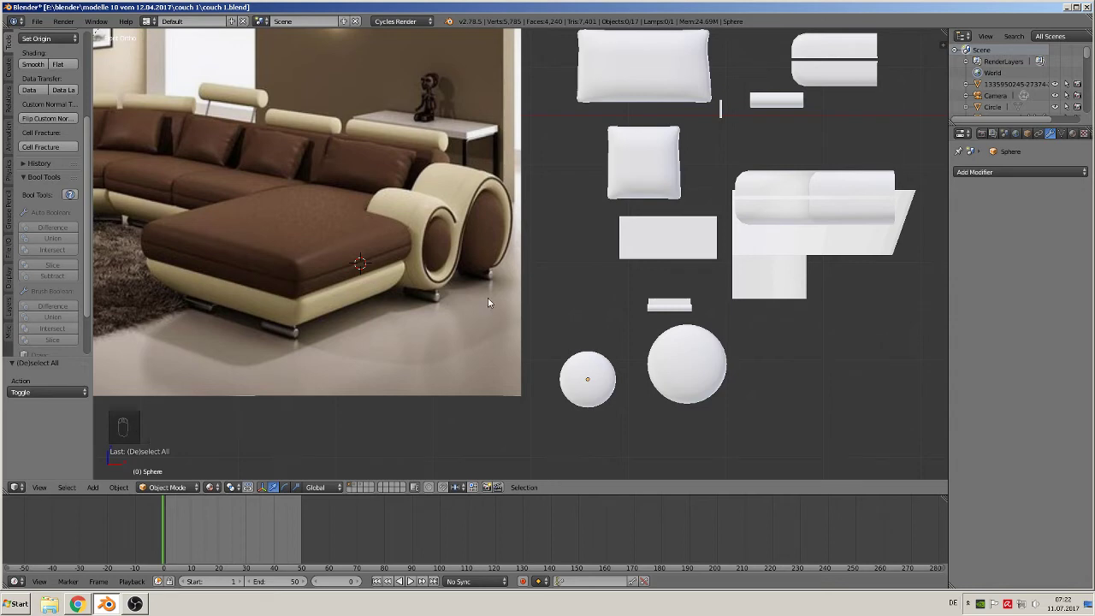
{"action": "left_click", "coordinate": [93, 487]}
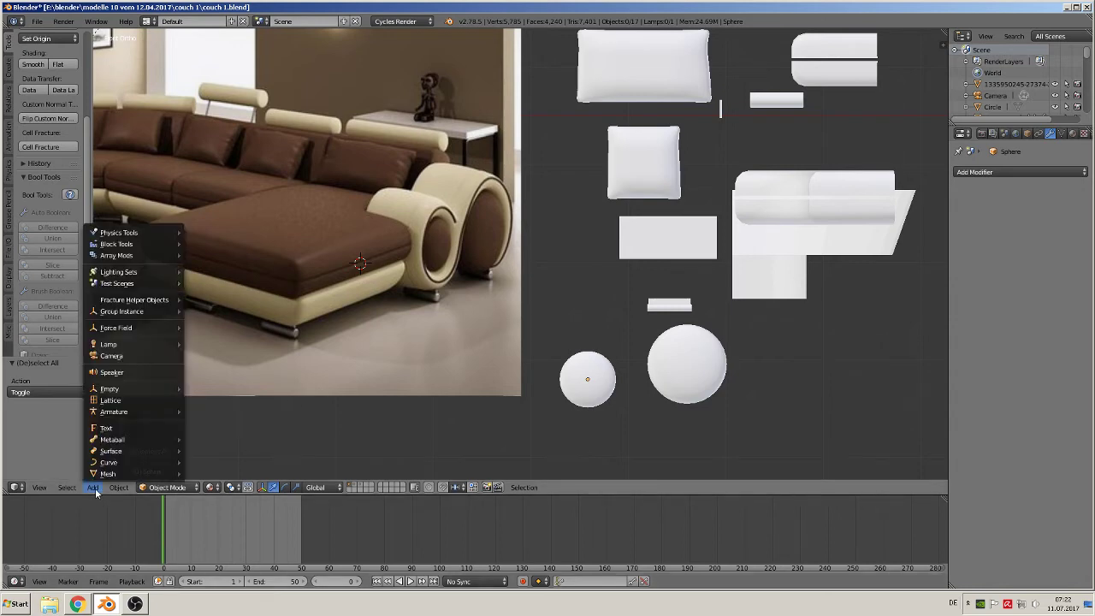
{"action": "mouse_move", "coordinate": [103, 466]}
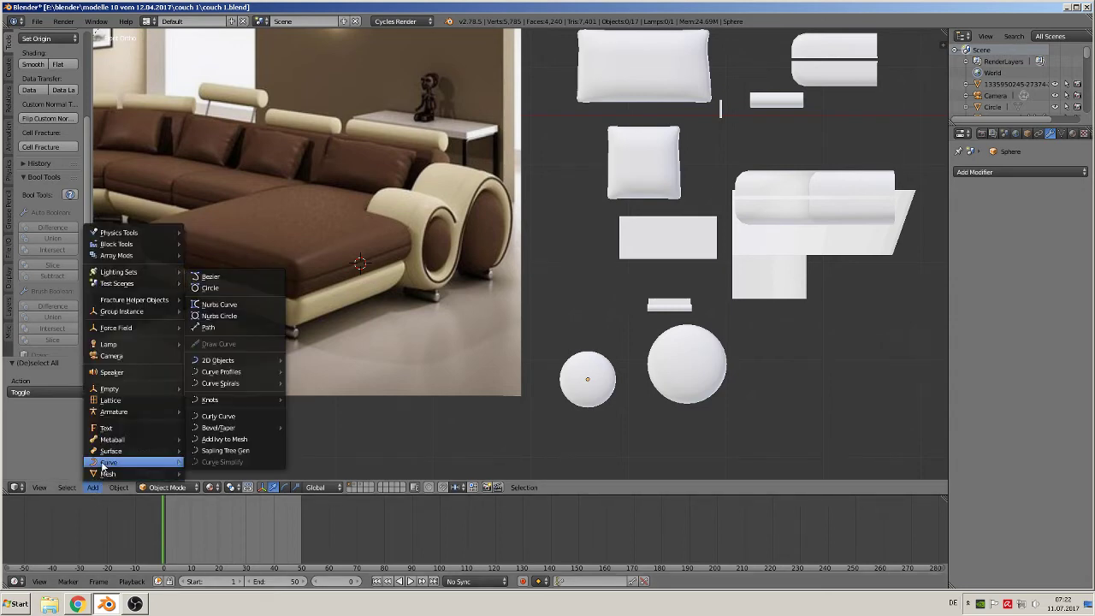
{"action": "left_click", "coordinate": [205, 277]}
- Rotate the curve 90° about X and move it about 1.85 along X and -0.05 along Z, onto the round armrests
{"action": "type", "text": "r"}
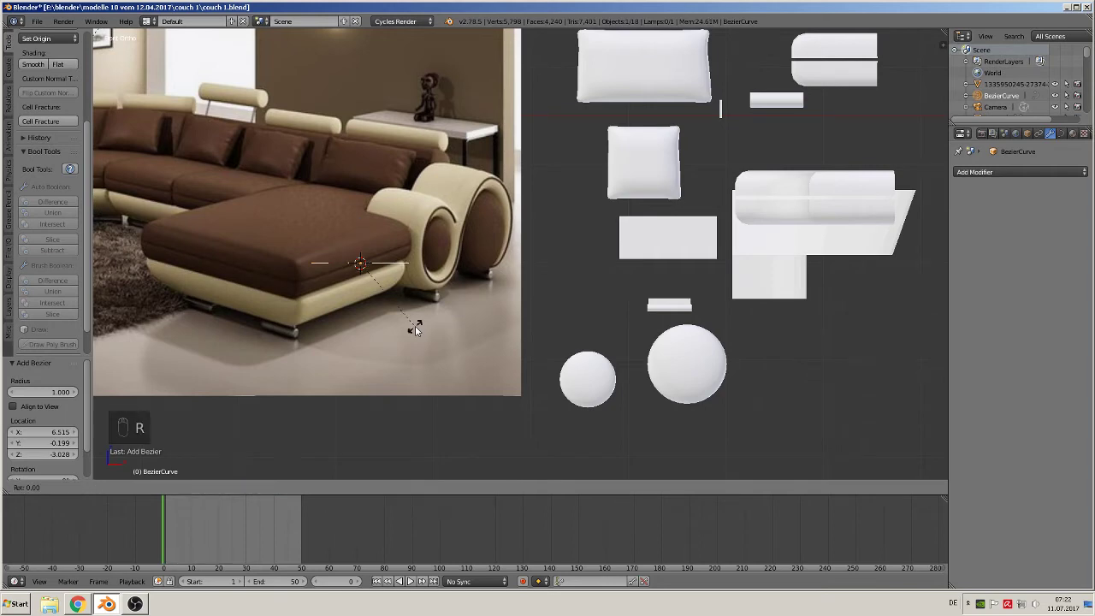
{"action": "type", "text": "x90"}
{"action": "key", "text": "Return"}
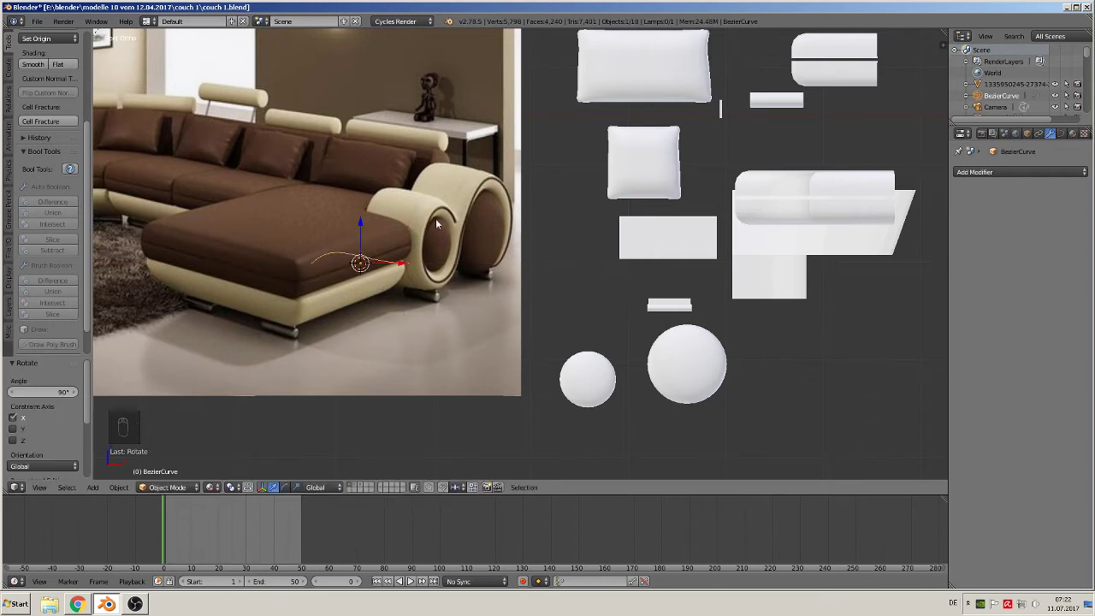
{"action": "key", "text": "g"}
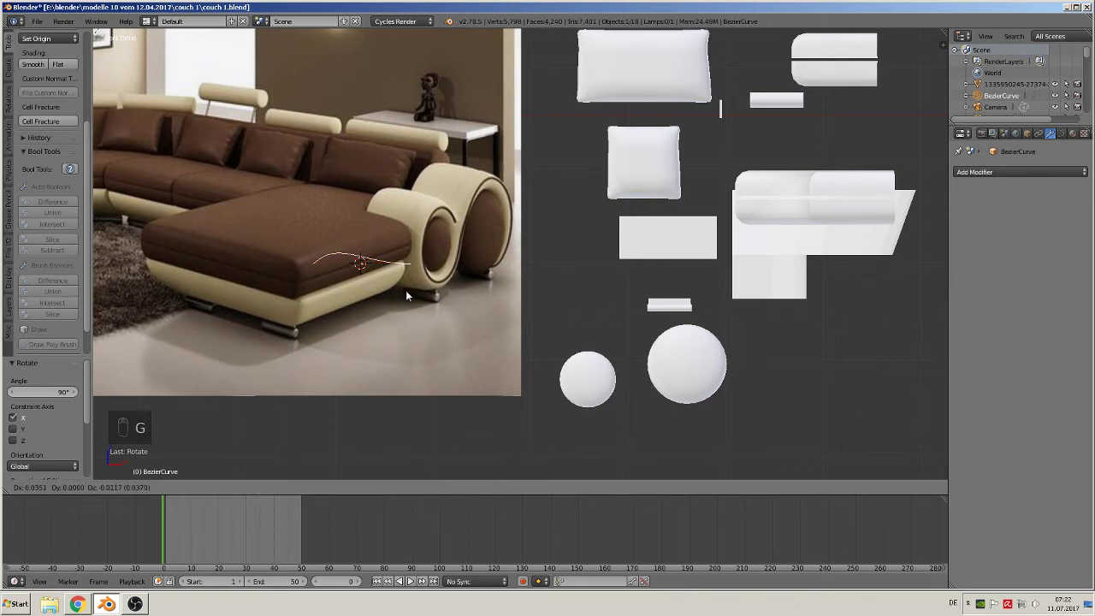
{"action": "left_click", "coordinate": [491, 290]}
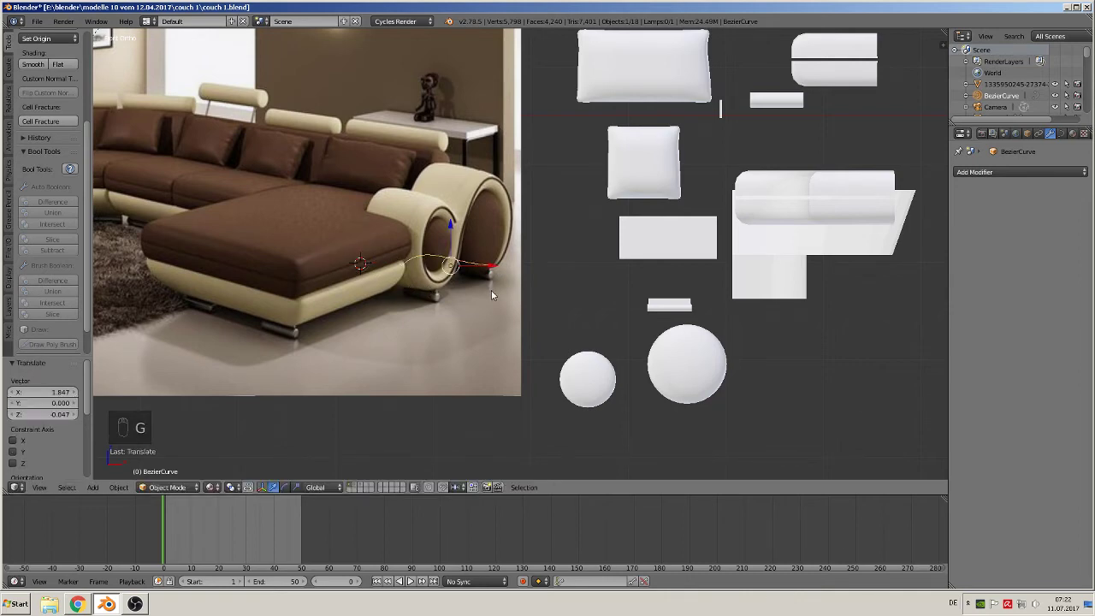
- Move the curve's start point about 2.253 along X and 0.9 along Z onto the larger armrest's outer edge, and its handle about -0.399 and 1.753
{"action": "scroll", "coordinate": [507, 358], "scroll_direction": "up", "scroll_amount": 3}
{"action": "key", "text": "Tab"}
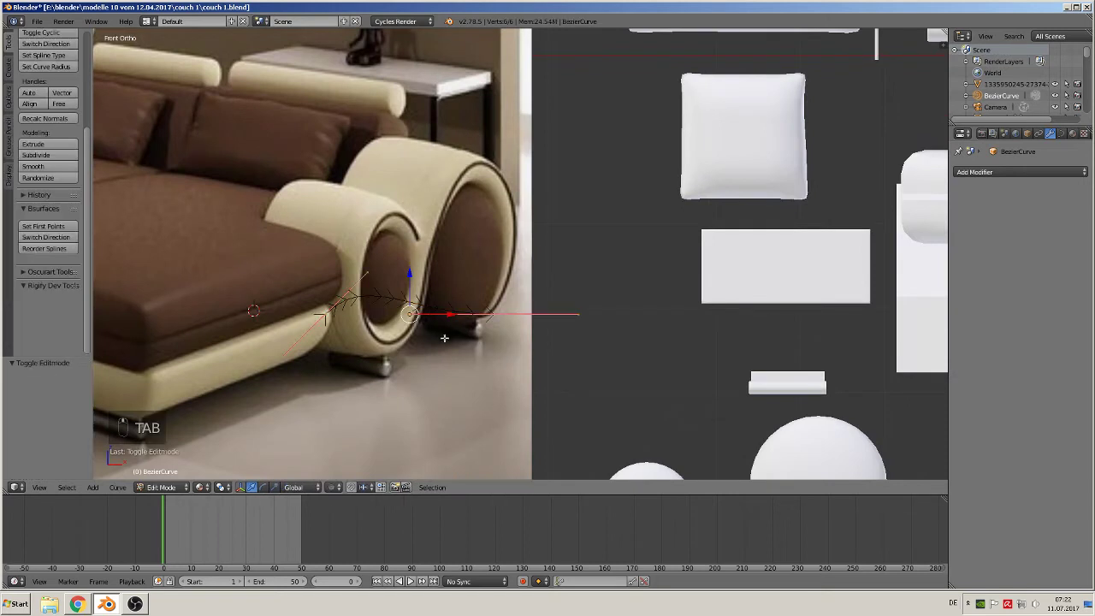
{"action": "right_click", "coordinate": [325, 315]}
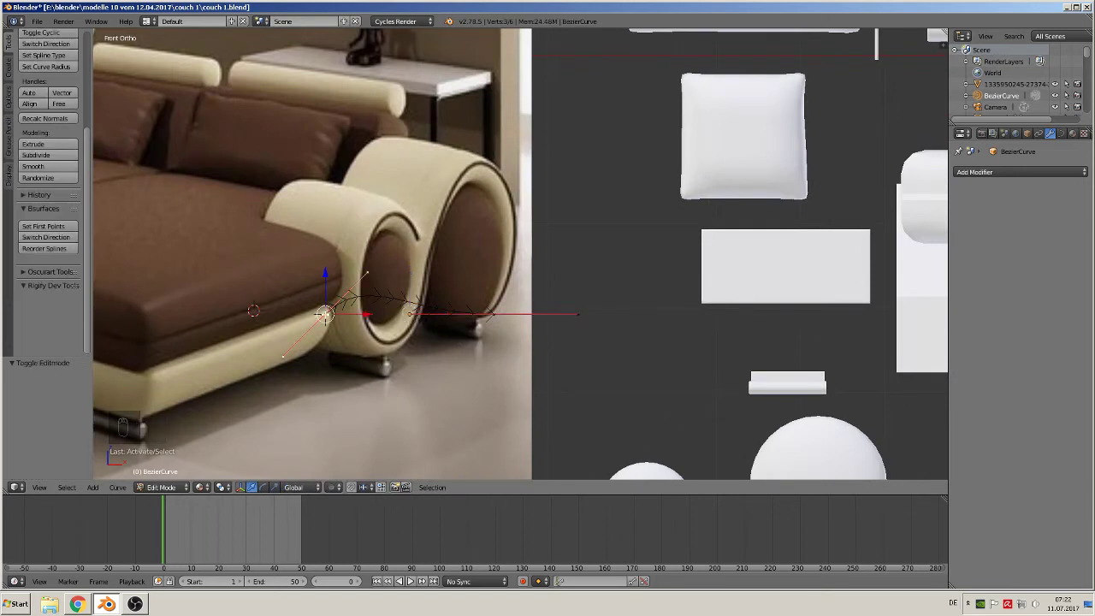
{"action": "key", "text": "g"}
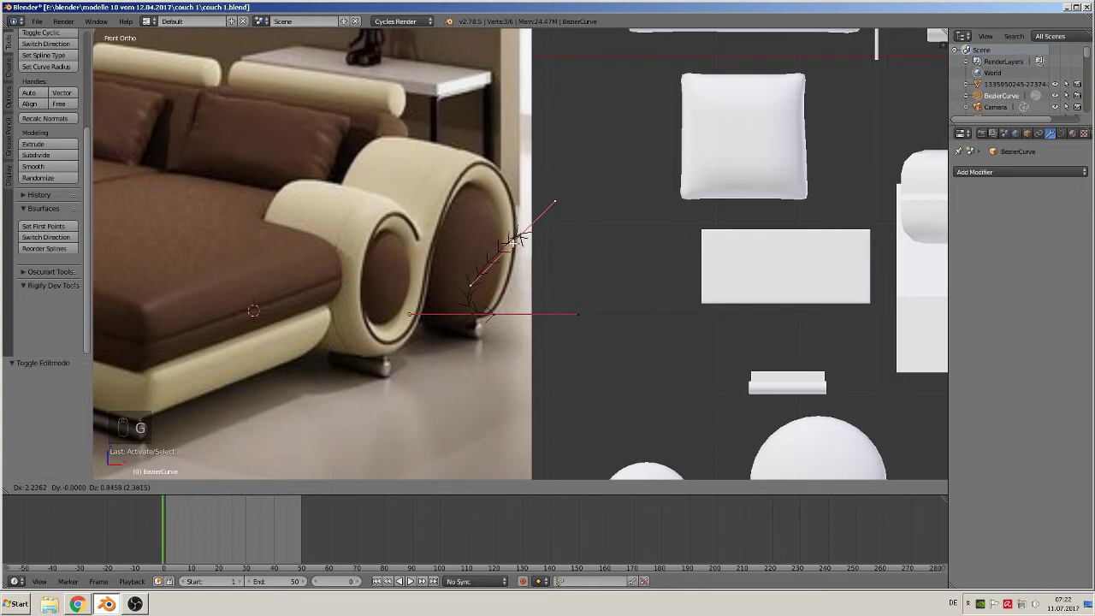
{"action": "left_click", "coordinate": [516, 236]}
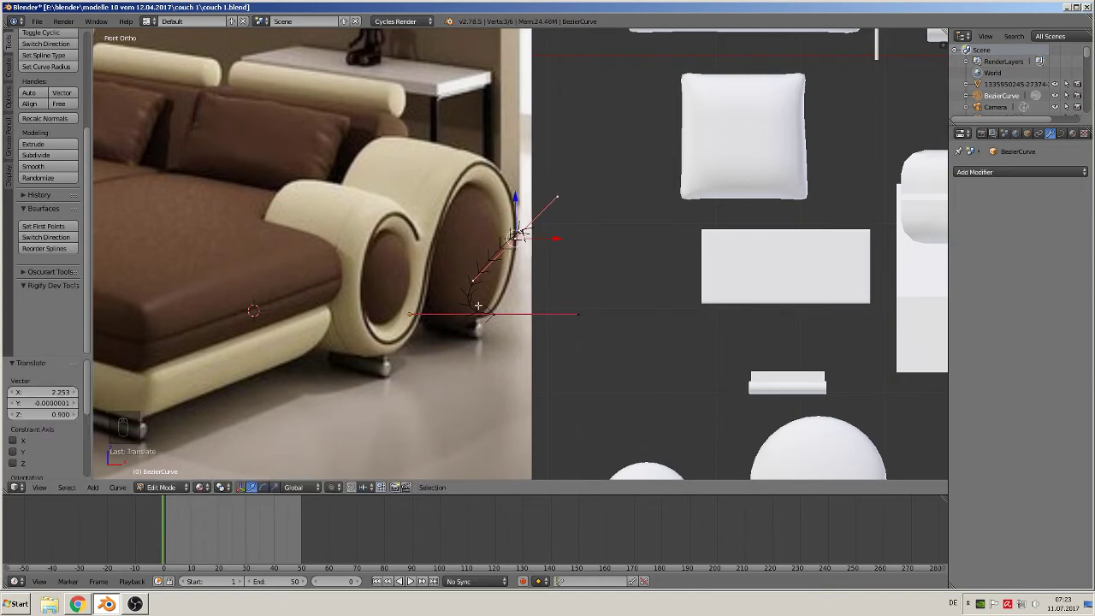
{"action": "right_click", "coordinate": [477, 280]}
{"action": "key", "text": "g"}
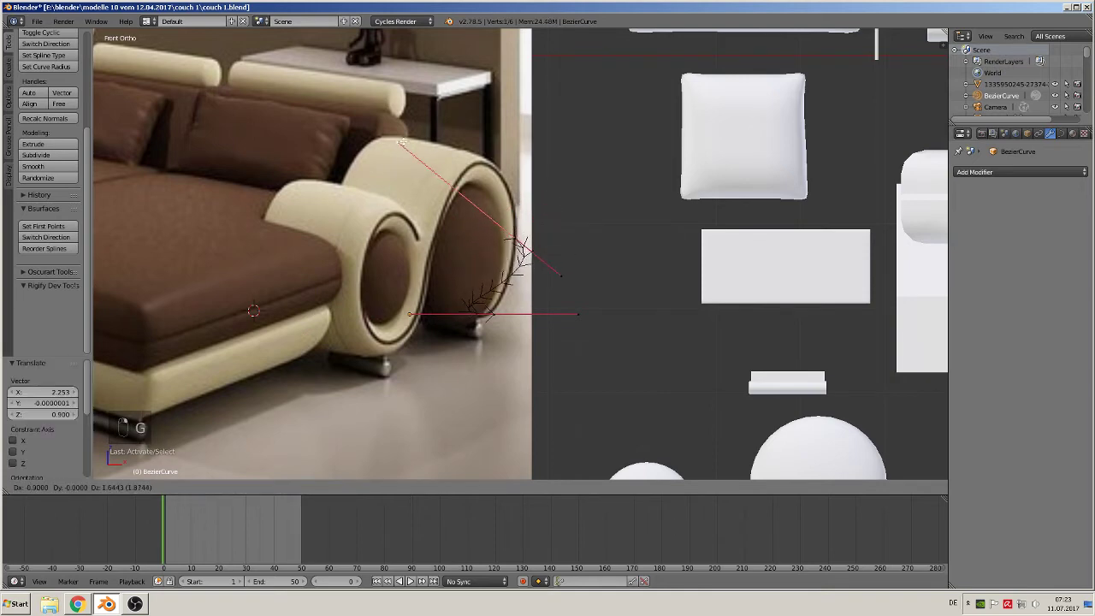
{"action": "left_click", "coordinate": [439, 133]}
- Swing the handle of the curve's lower end point about 1.218 along X and 0.129 along Z, and nudge it about -0.101 and -0.027
{"action": "right_click", "coordinate": [412, 315]}
{"action": "key", "text": "g"}
{"action": "key", "text": "g"}
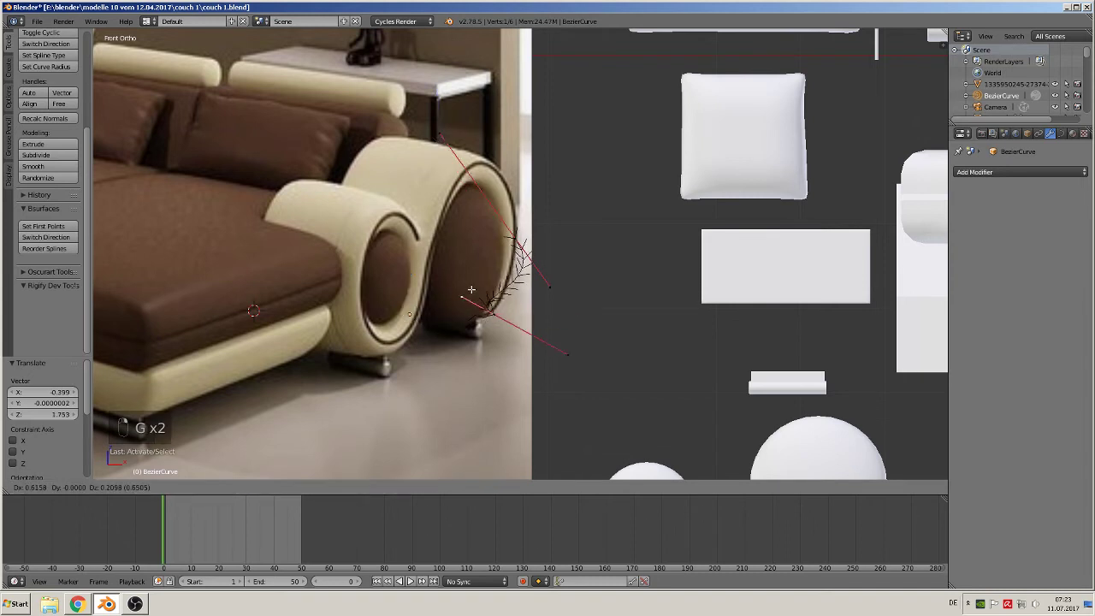
{"action": "left_click", "coordinate": [421, 356]}
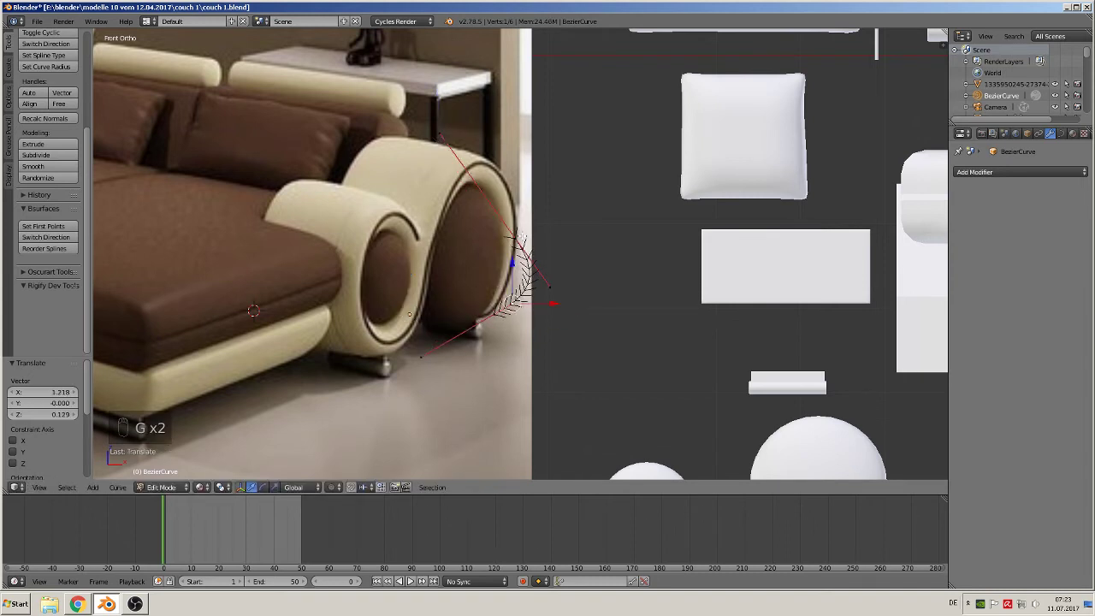
{"action": "key", "text": "g"}
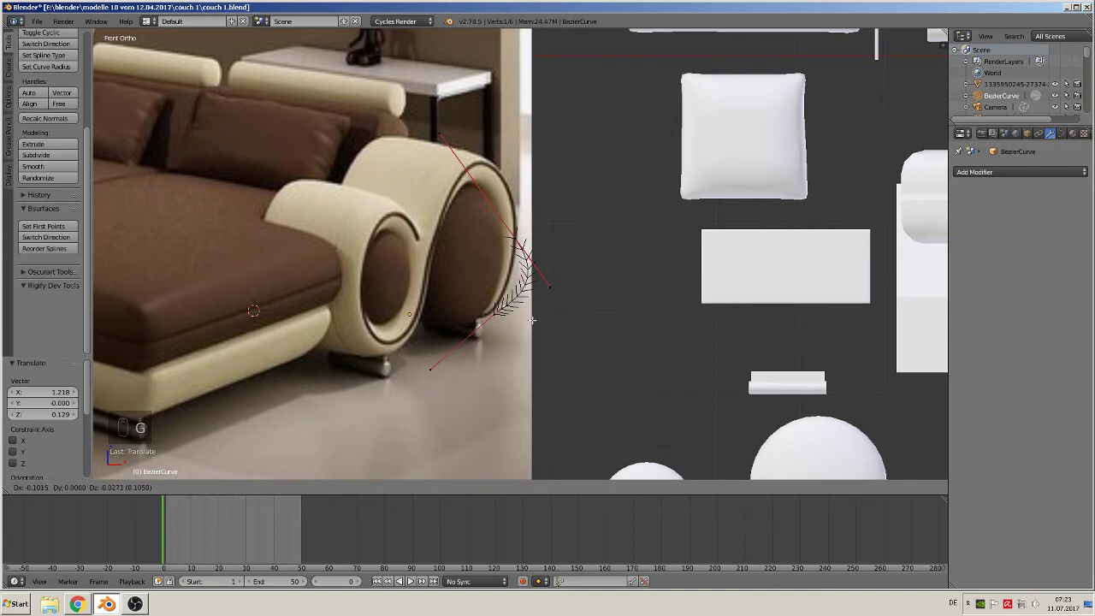
{"action": "left_click", "coordinate": [545, 305]}
- Move the lower handle of the outer-edge point about -0.156 along X and 0.183 along Z to tighten the bend
{"action": "right_click", "coordinate": [549, 287]}
{"action": "key", "text": "g"}
{"action": "key", "text": "g"}
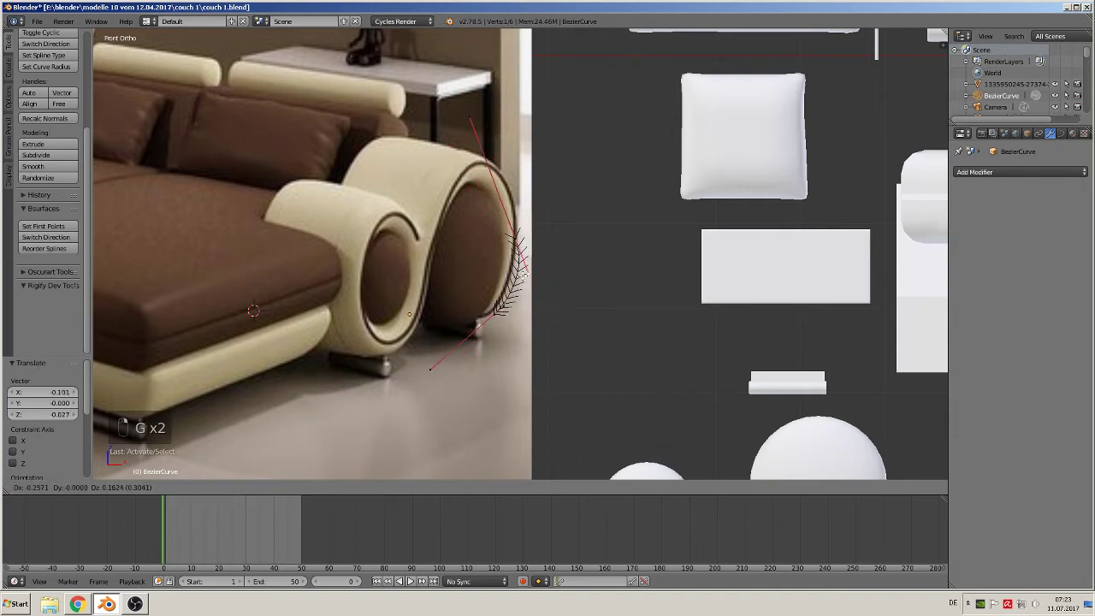
{"action": "left_click", "coordinate": [529, 272]}
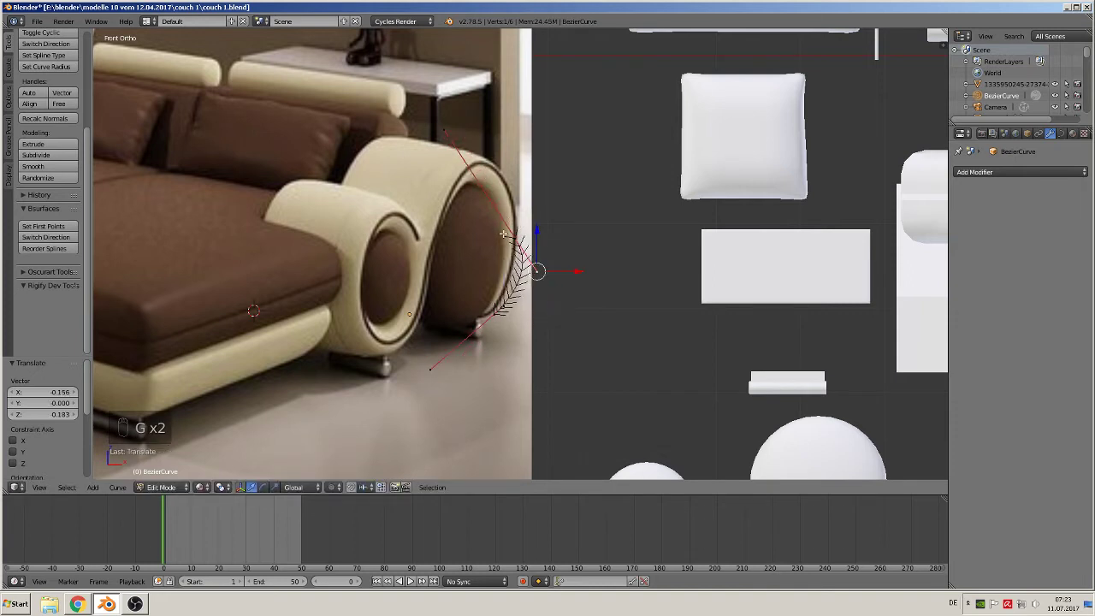
- Extrude a point about -0.643 along X and 0.792 along Z onto the larger armrest's upper rim, and move the outer-edge point's upper handle about 0.907 and -0.42
{"action": "key", "text": "e"}
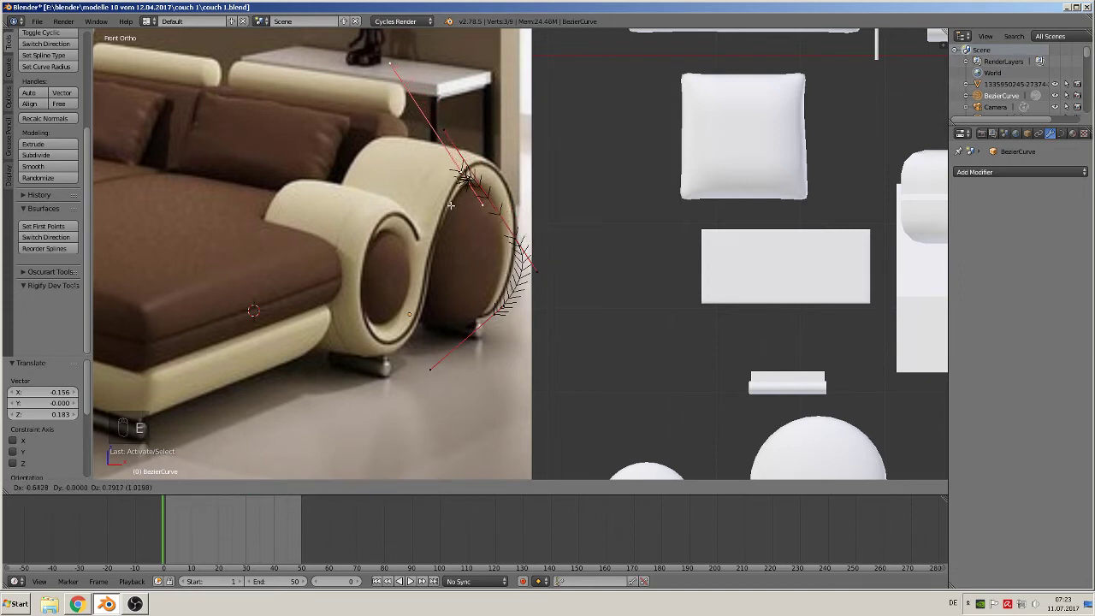
{"action": "left_click", "coordinate": [453, 203]}
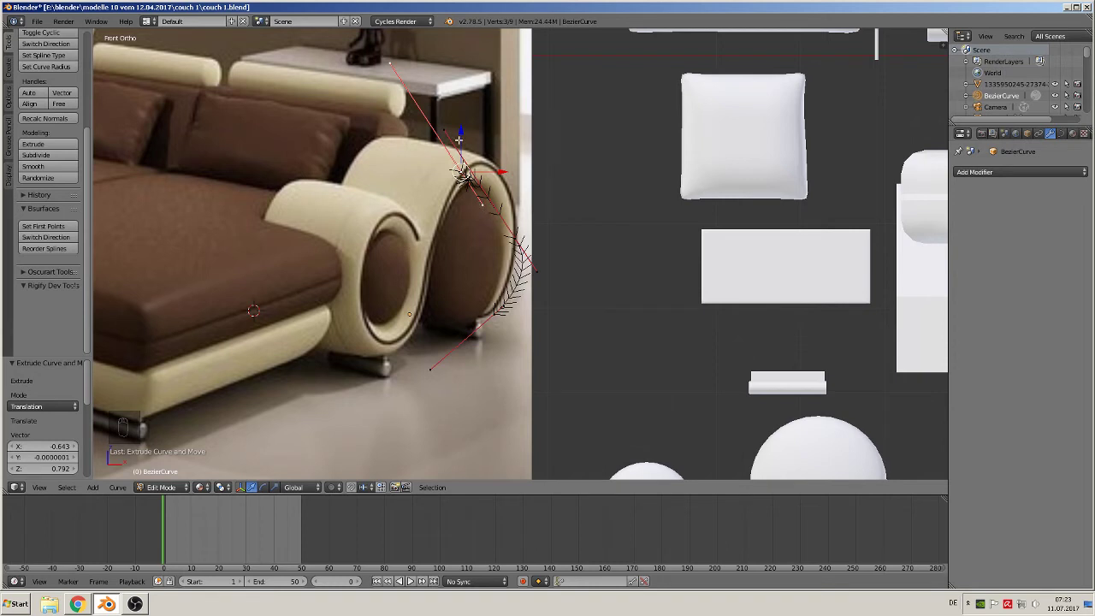
{"action": "key", "text": "g"}
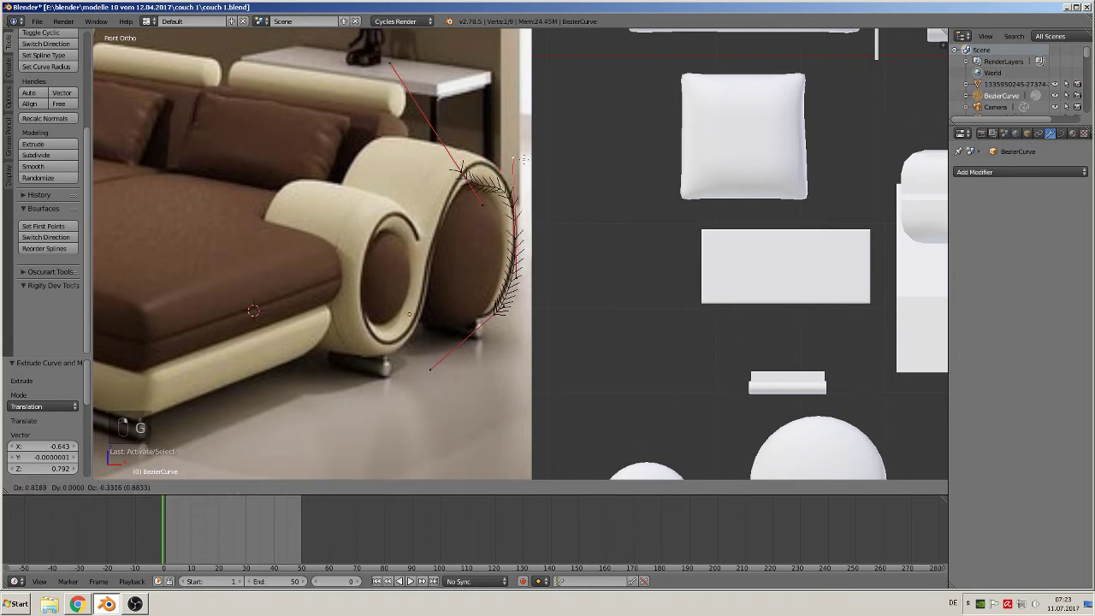
{"action": "left_click", "coordinate": [530, 167]}
- Shape the larger armrest's top arc by moving the rim point's near handle about -0.081 X, 0.595 Z and its far handle 0.704 X, 0.927 Z
{"action": "left_click", "coordinate": [480, 214]}
{"action": "key", "text": "g"}
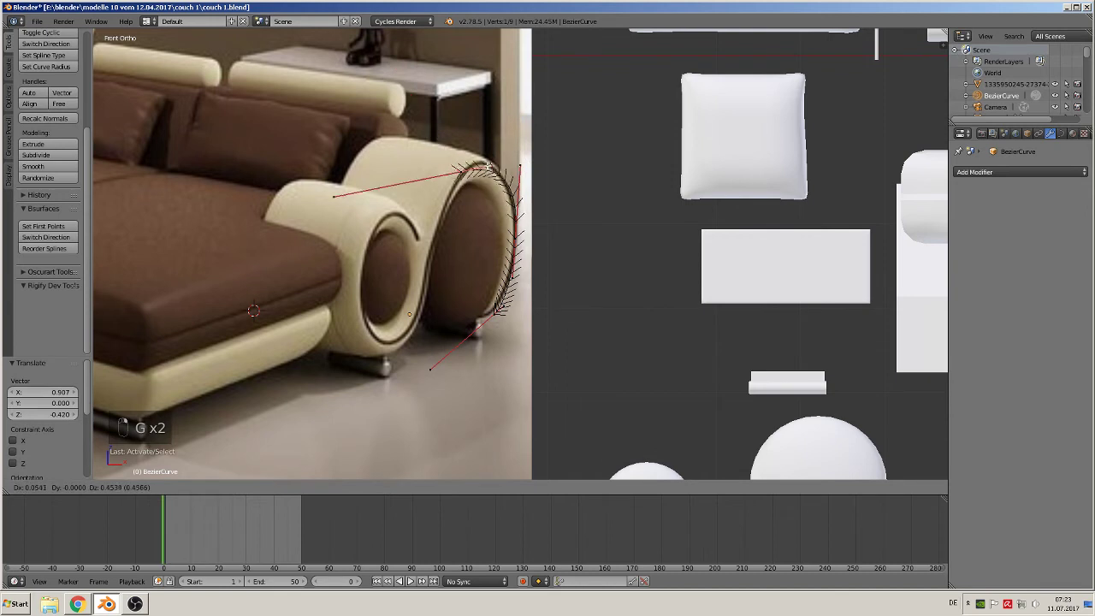
{"action": "left_click", "coordinate": [476, 156]}
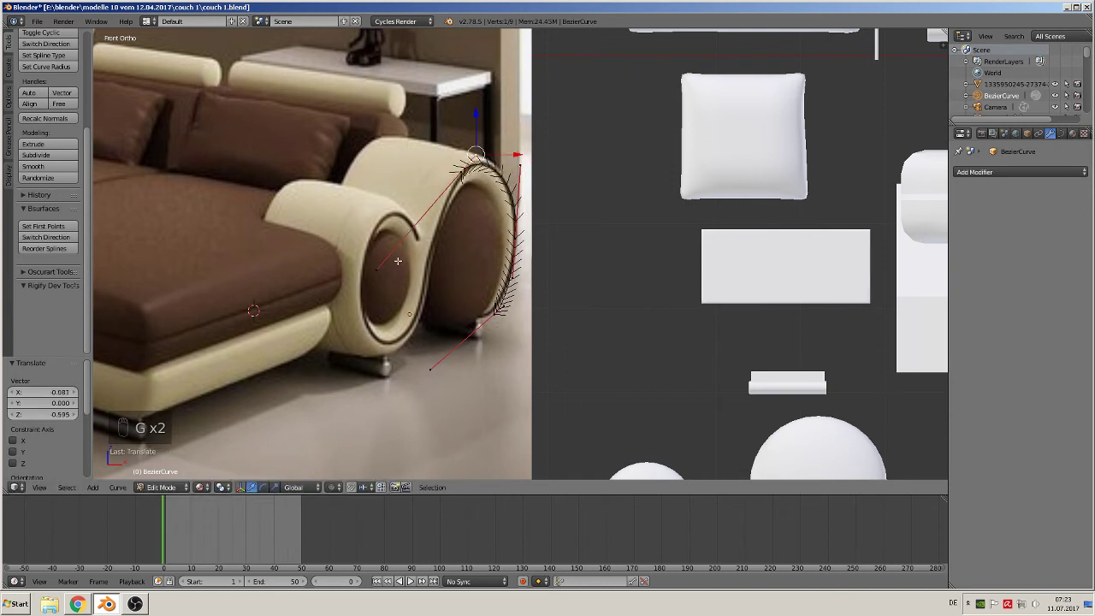
{"action": "key", "text": "g"}
{"action": "left_click", "coordinate": [469, 182]}
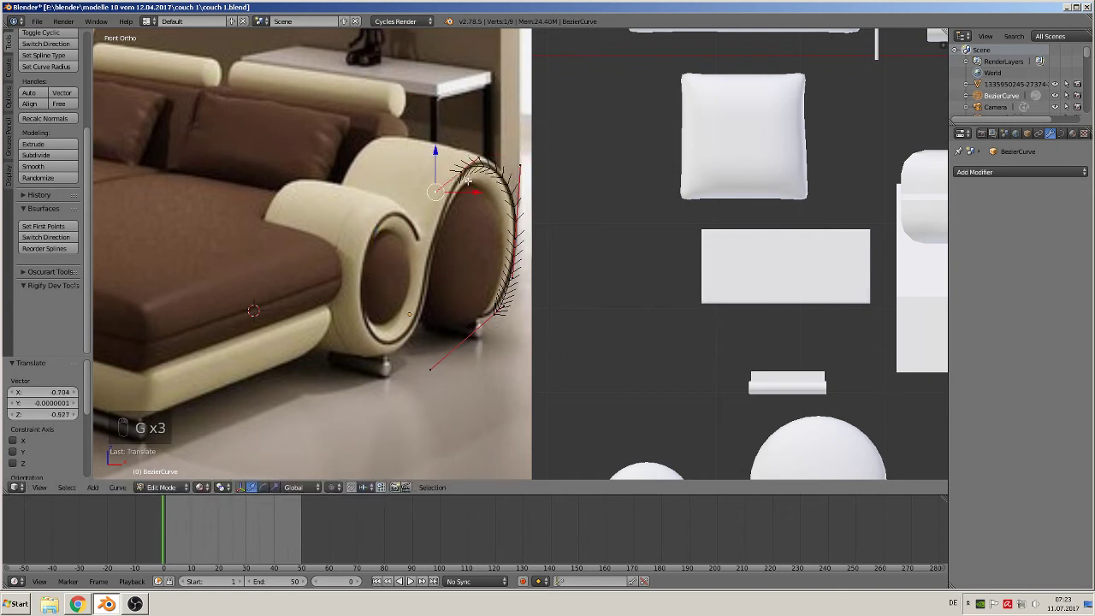
- Extrude the rim point about -0.399 along X and -1.008 along Z down between the armrests, and move the new point's handle about 0.183 and -0.115
{"action": "right_click", "coordinate": [464, 171]}
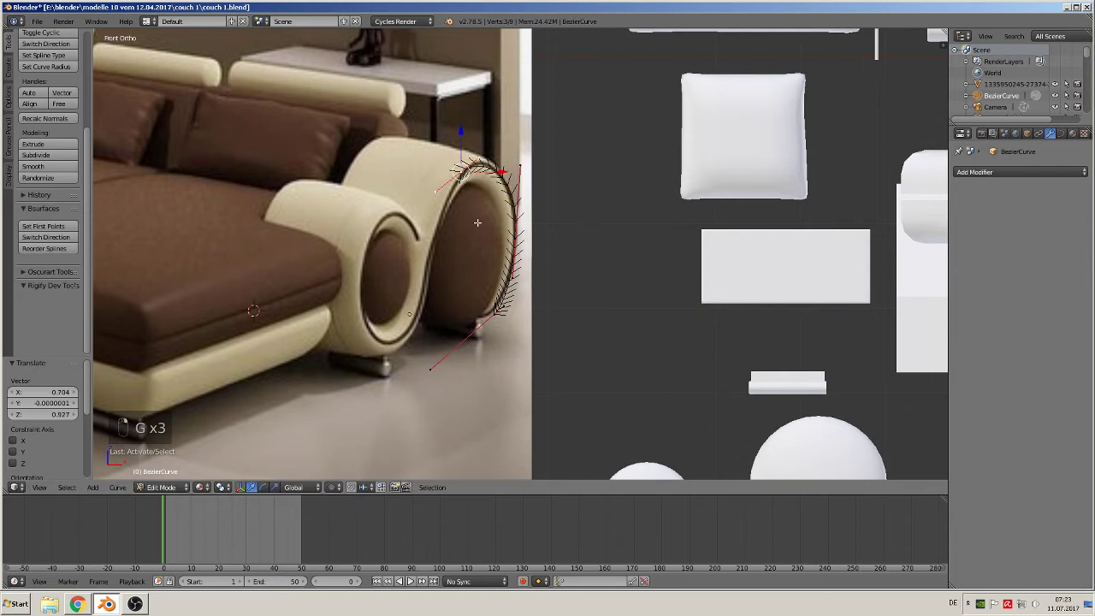
{"action": "key", "text": "r"}
{"action": "right_click", "coordinate": [458, 263]}
{"action": "key", "text": "e"}
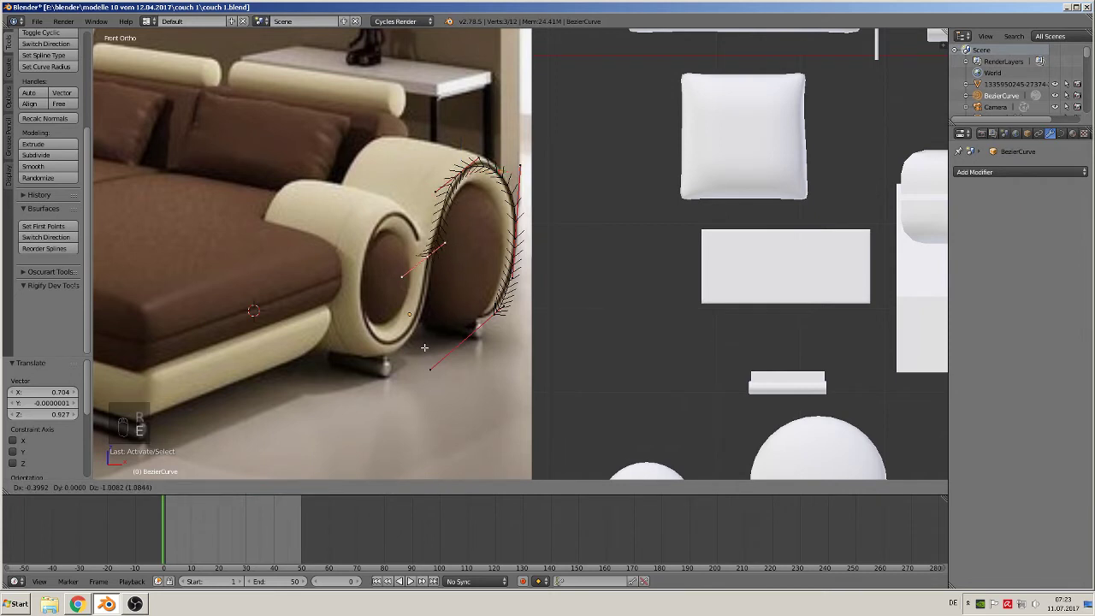
{"action": "left_click", "coordinate": [402, 329]}
{"action": "right_click", "coordinate": [402, 277]}
{"action": "key", "text": "g"}
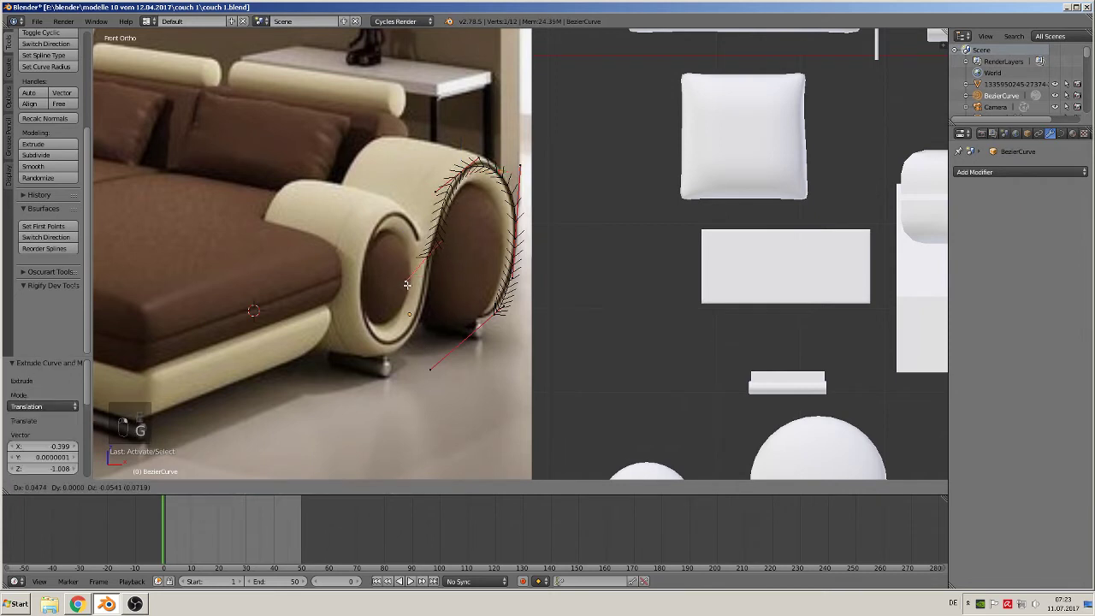
{"action": "left_click", "coordinate": [437, 281]}
- Extrude a point about -0.42 X and -0.995 Z to the smaller armrest's underside, moving its handle 0.23, -0.244 and the previous point's 0.088, -0.034
{"action": "right_click", "coordinate": [435, 261]}
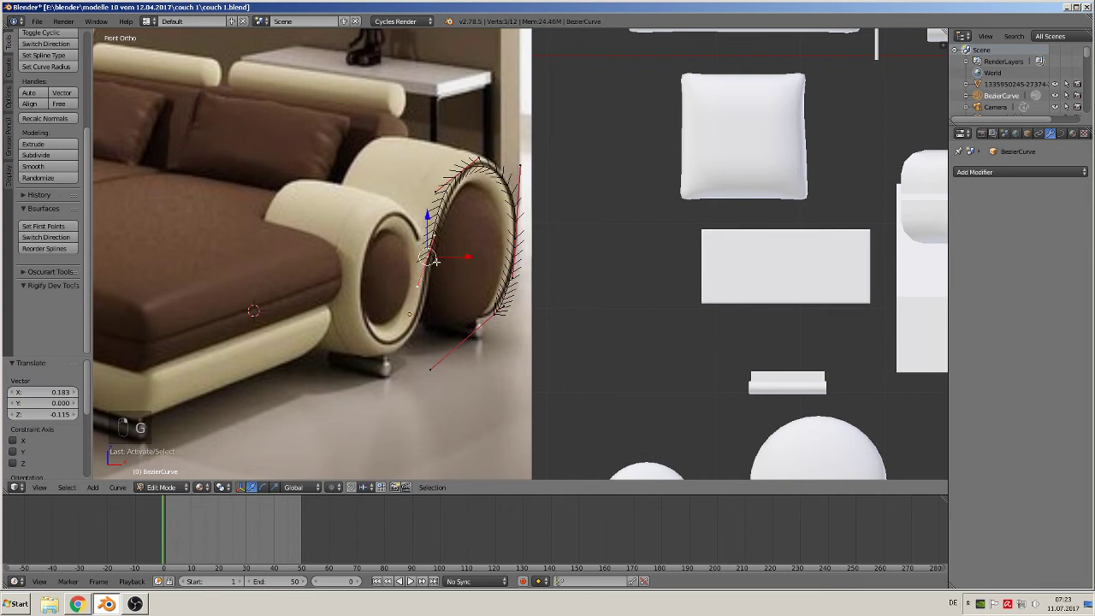
{"action": "key", "text": "e"}
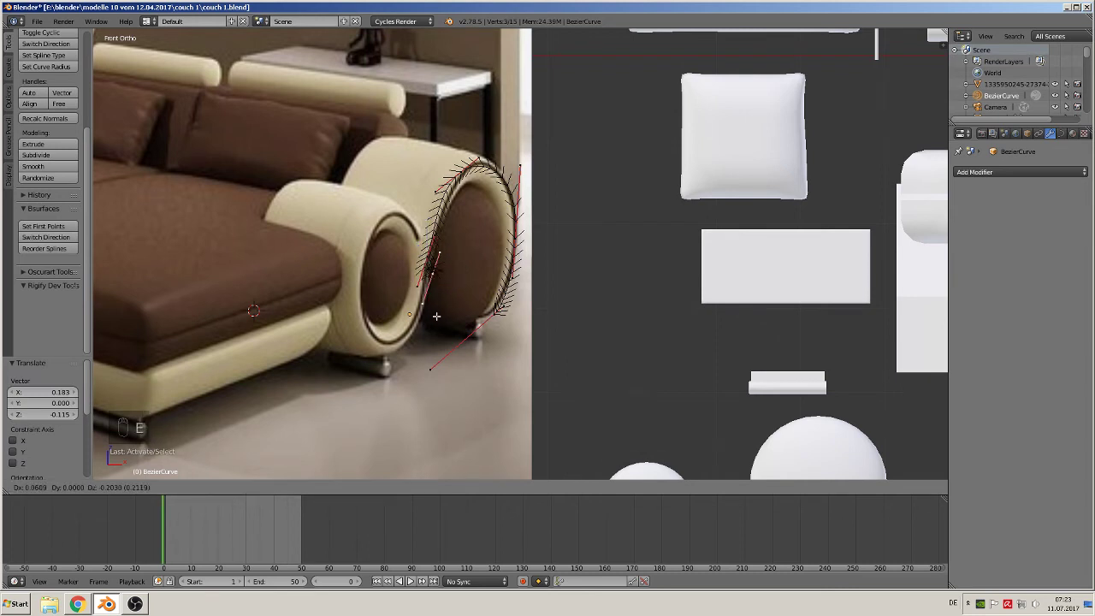
{"action": "left_click", "coordinate": [396, 373]}
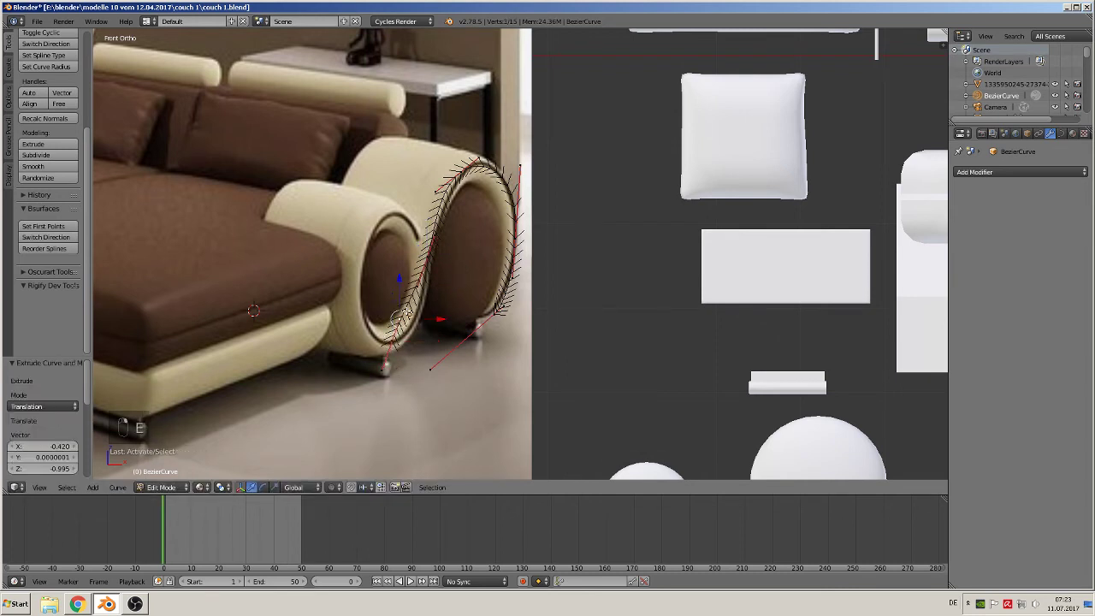
{"action": "key", "text": "g"}
{"action": "left_click", "coordinate": [426, 333]}
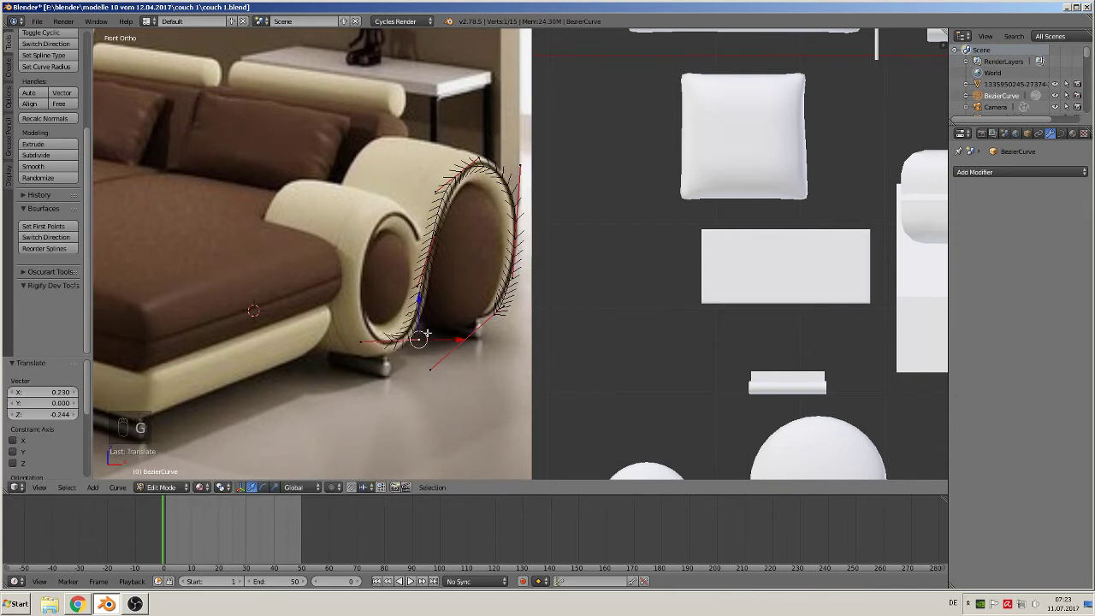
{"action": "right_click", "coordinate": [421, 287]}
{"action": "key", "text": "g"}
{"action": "left_click", "coordinate": [428, 289]}
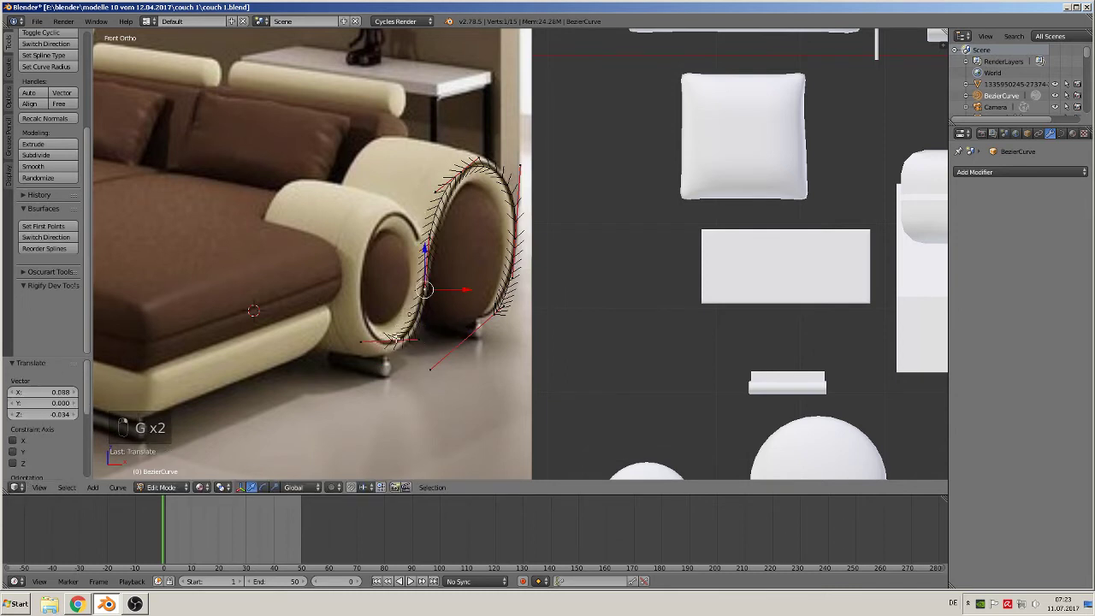
- Extrude the underside point about -0.386 along X and 0.623 along Z onto the smaller armrest's inner side, and move its handle about -0.304 and -0.325
{"action": "right_click", "coordinate": [392, 340]}
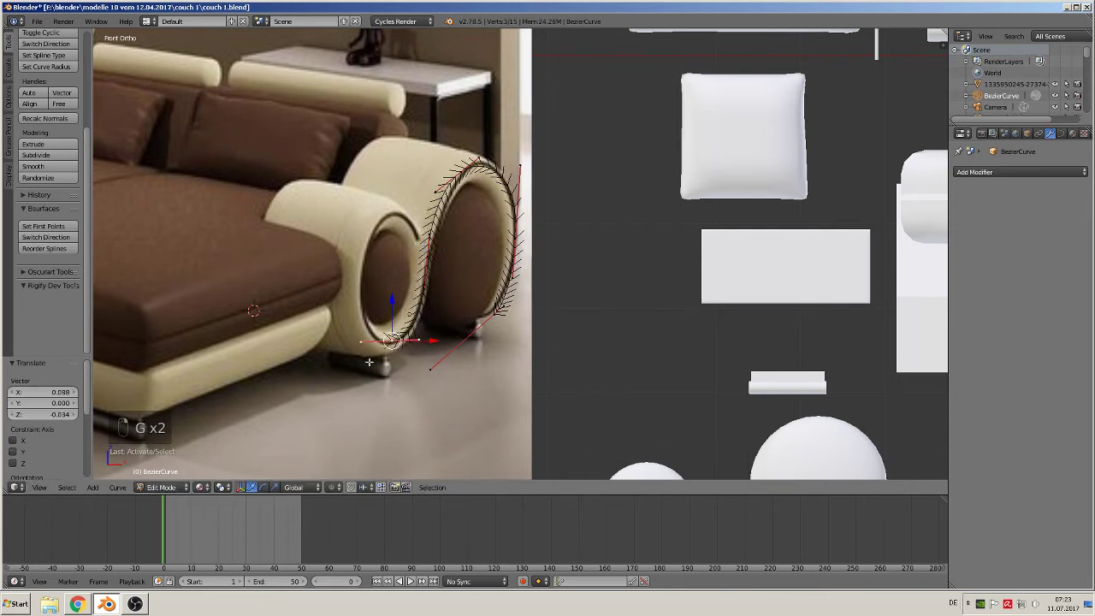
{"action": "key", "text": "e"}
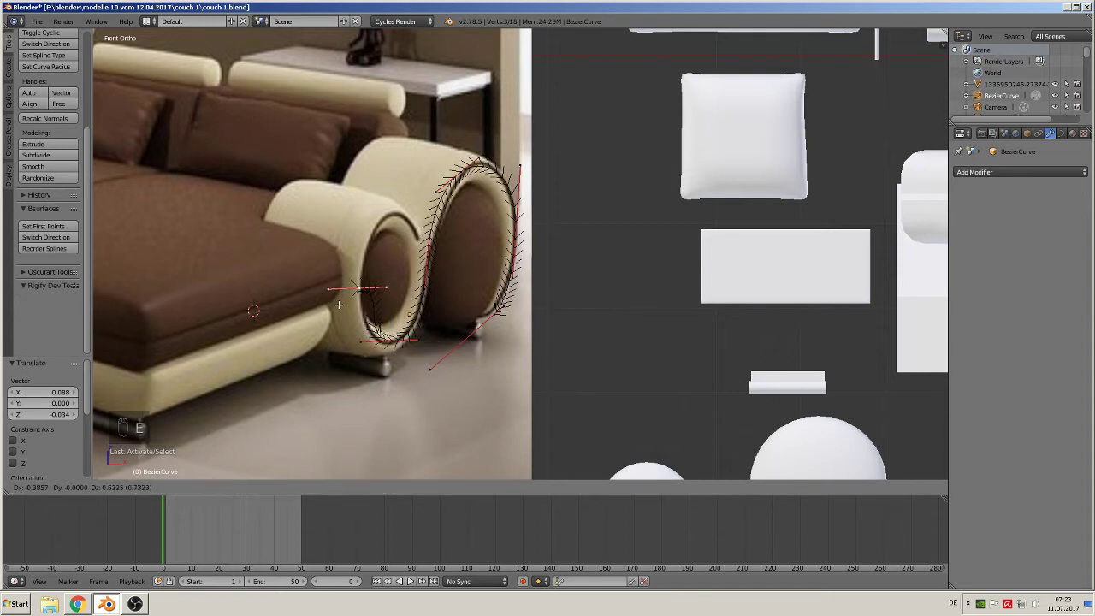
{"action": "left_click", "coordinate": [340, 305]}
{"action": "right_click", "coordinate": [387, 299]}
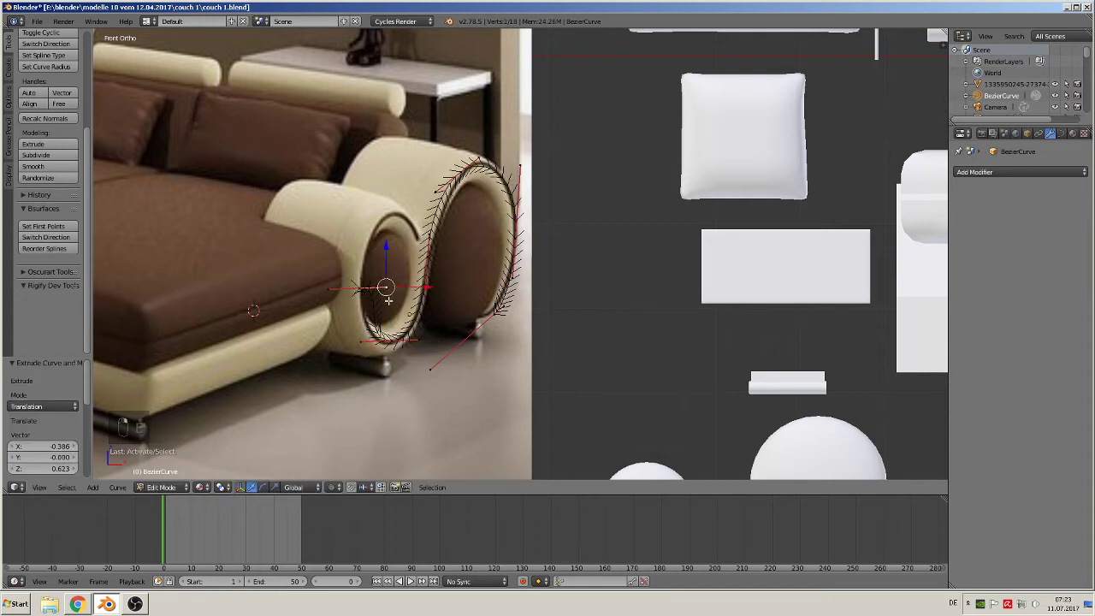
{"action": "key", "text": "g"}
{"action": "left_click", "coordinate": [363, 329]}
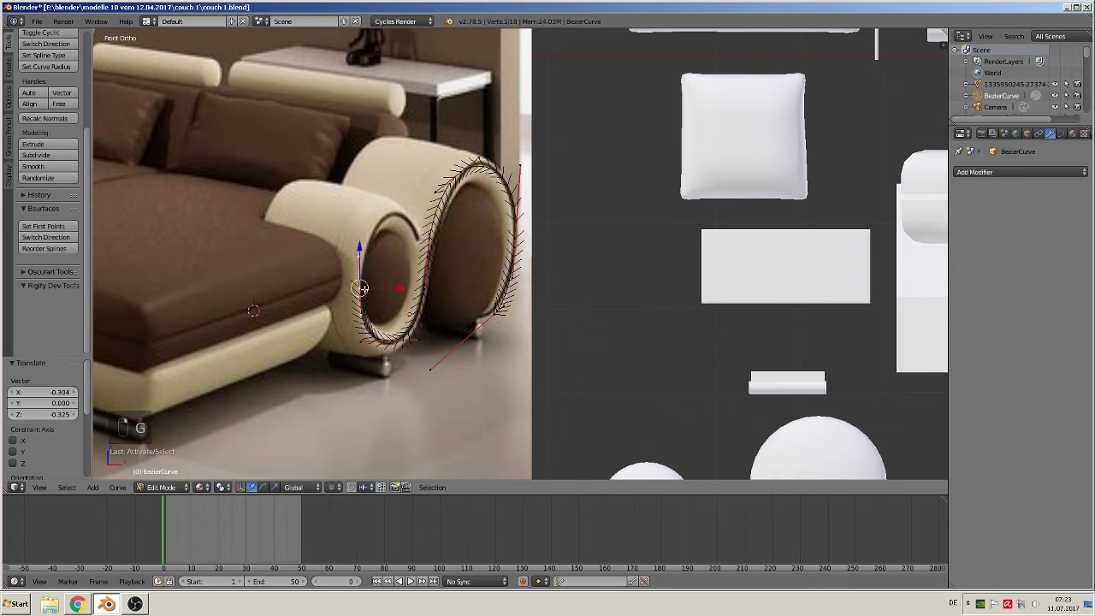
- Extrude a point about 0.304 along X and 0.826 along Z onto the smaller opening's top, and move its handle about -0.244 and 0.081
{"action": "key", "text": "e"}
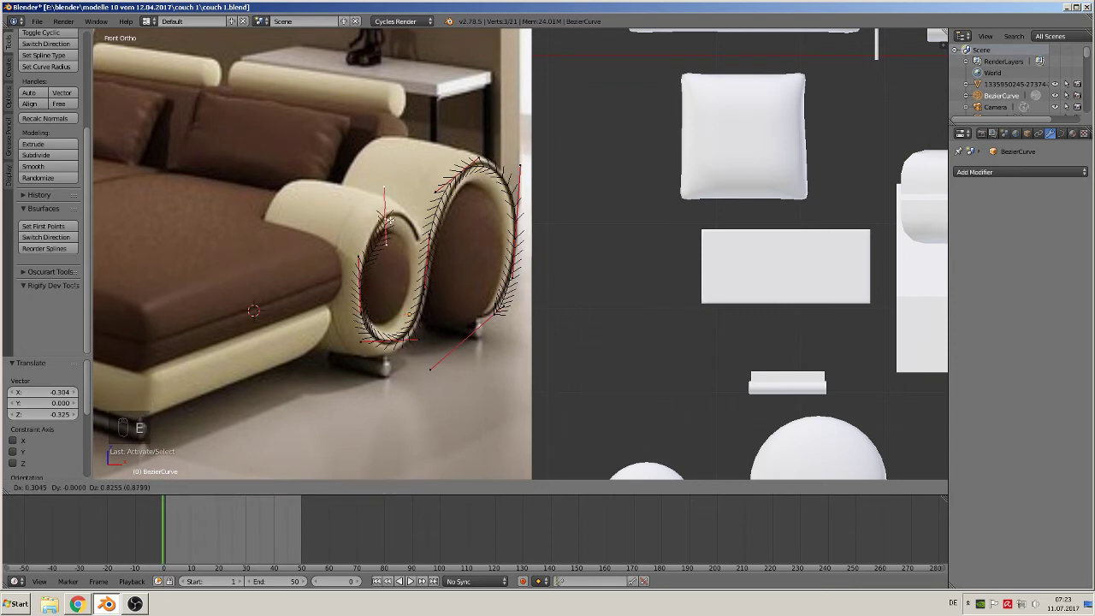
{"action": "left_click", "coordinate": [390, 244]}
{"action": "key", "text": "g"}
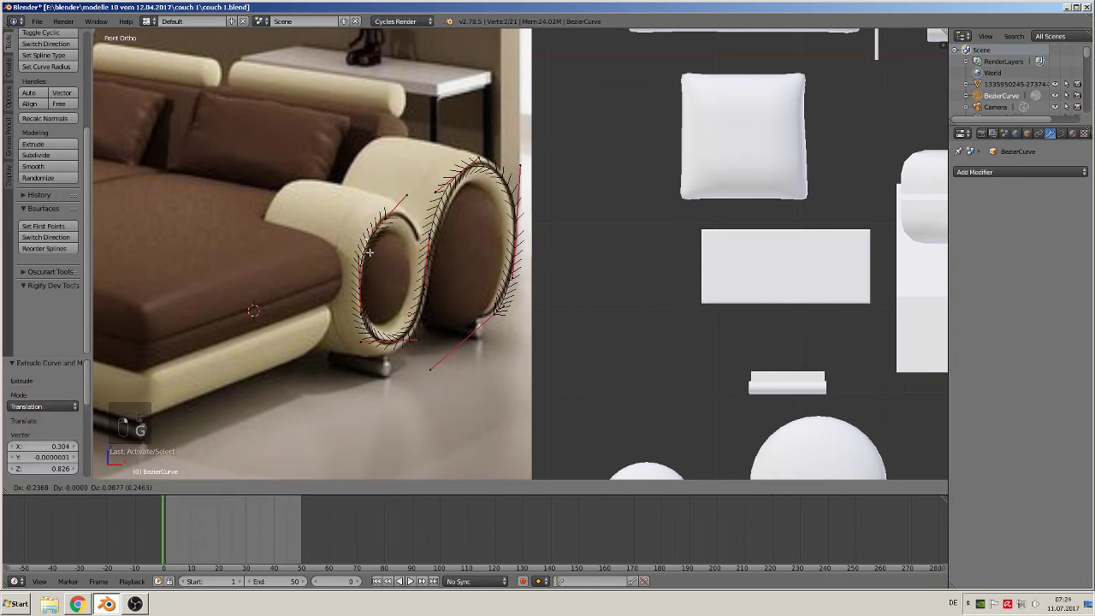
{"action": "left_click", "coordinate": [369, 254]}
- Extrude the curve's last point about 0.426 along X and -0.223 along Z to close the smaller curl, and rotate its handle about 118.6°
{"action": "right_click", "coordinate": [389, 222]}
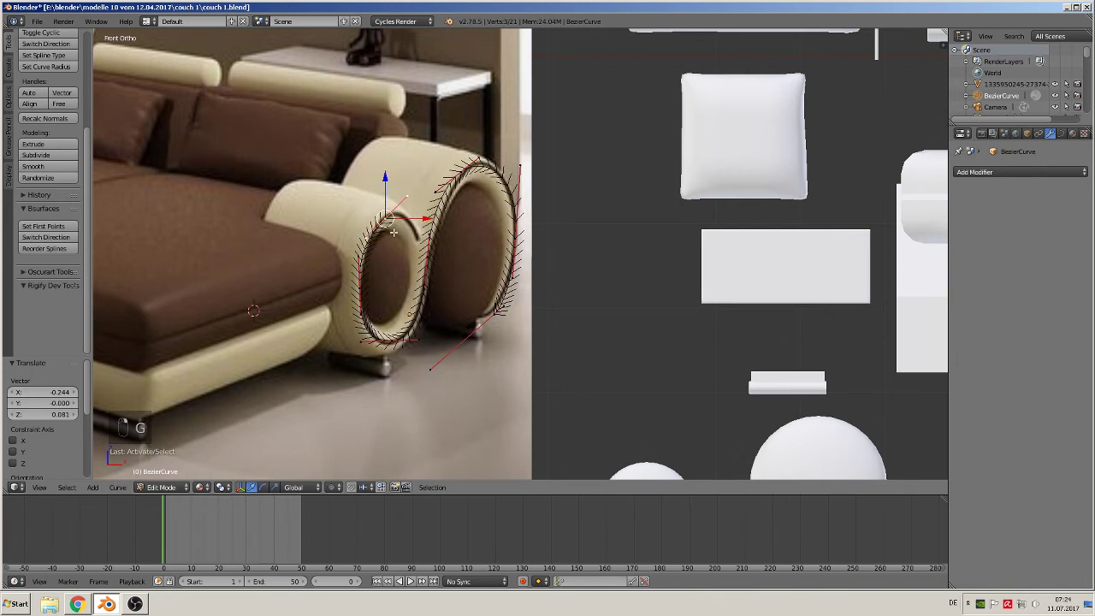
{"action": "key", "text": "e"}
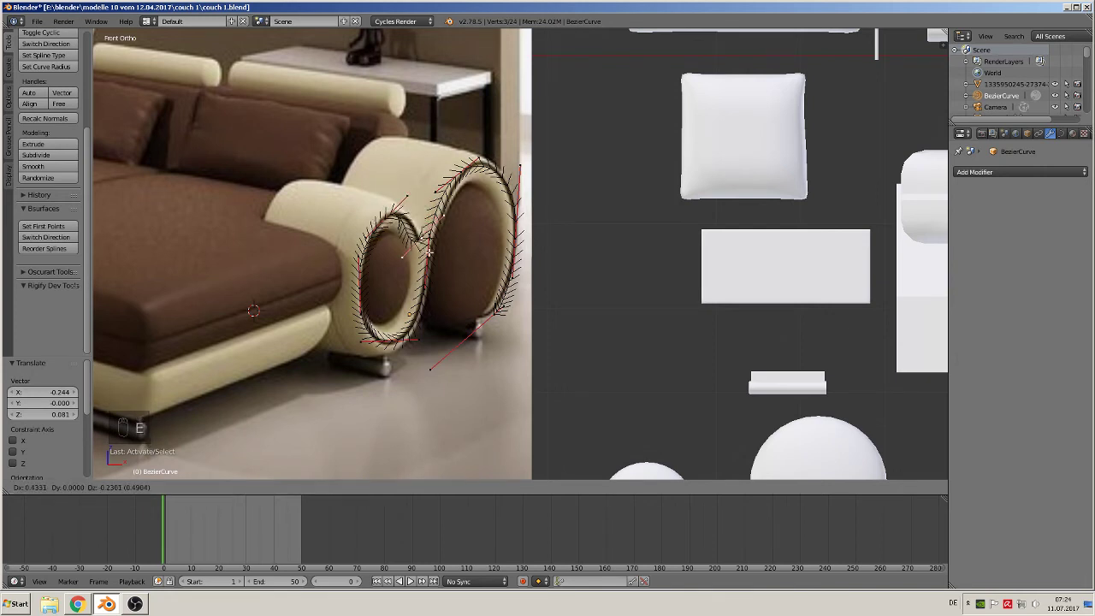
{"action": "left_click", "coordinate": [427, 250]}
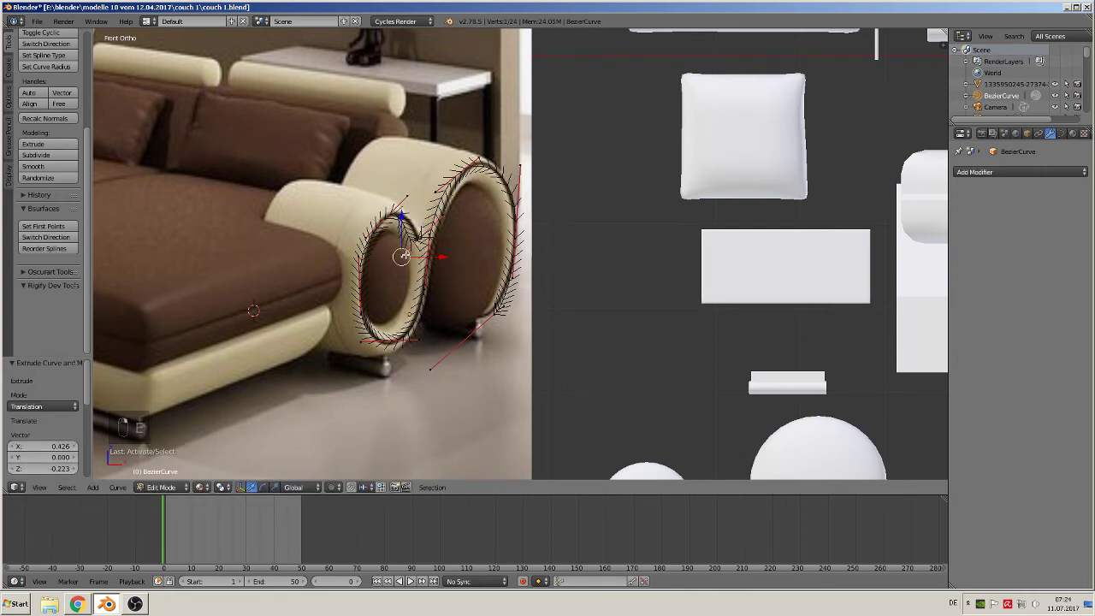
{"action": "key", "text": "r"}
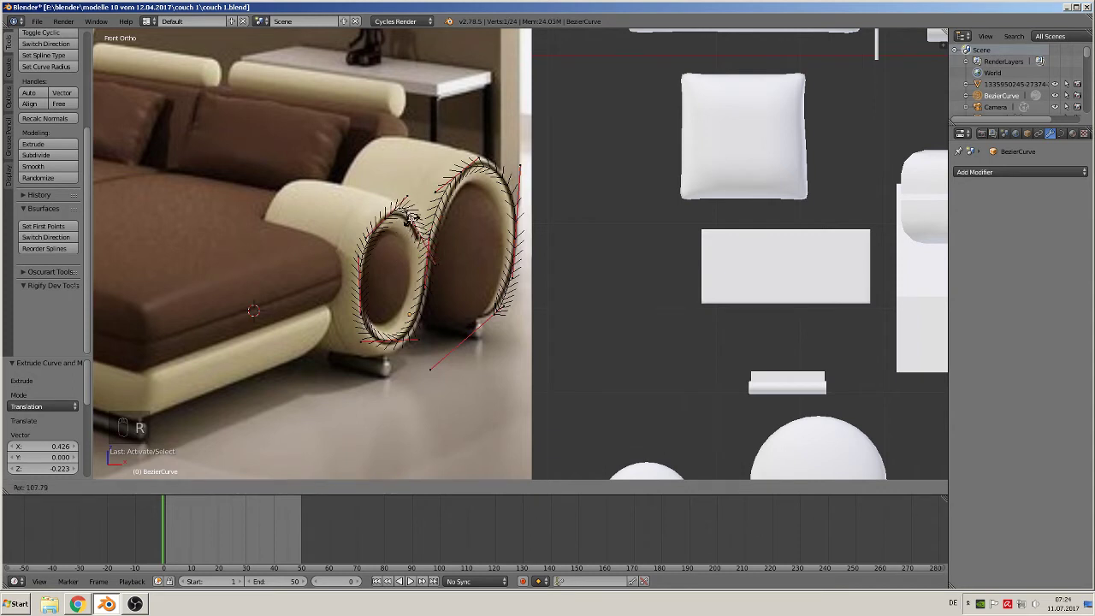
{"action": "left_click", "coordinate": [416, 221]}
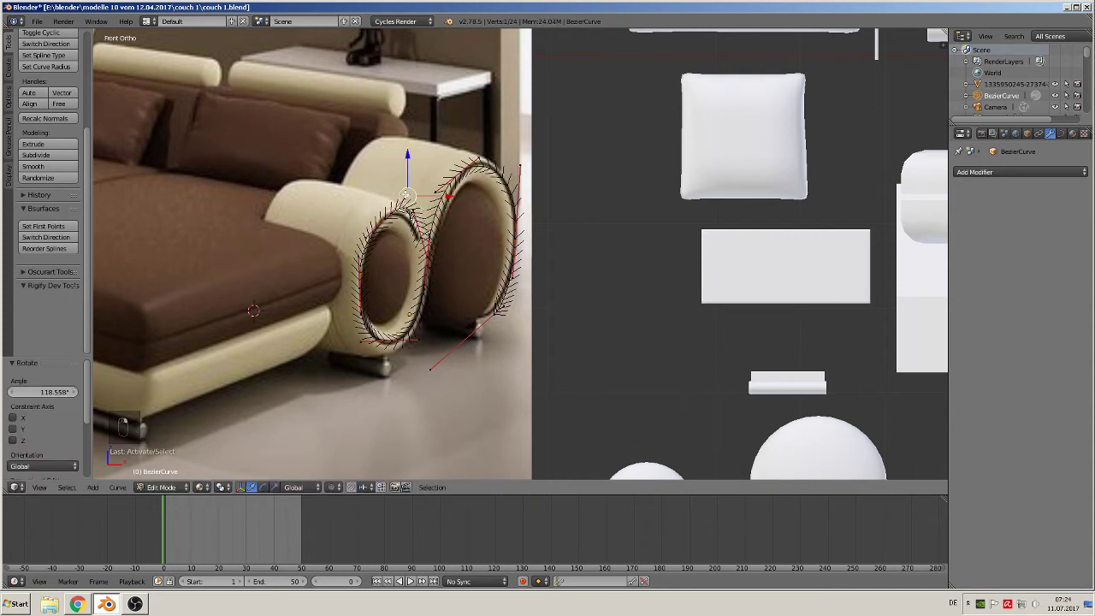
- Move the selected handle of the smaller curl's end point about -0.122 along X and -0.115 along Z, and finish editing the curve
{"action": "key", "text": "g"}
{"action": "left_click", "coordinate": [399, 213]}
{"action": "scroll", "coordinate": [410, 291], "scroll_direction": "down", "scroll_amount": 1}
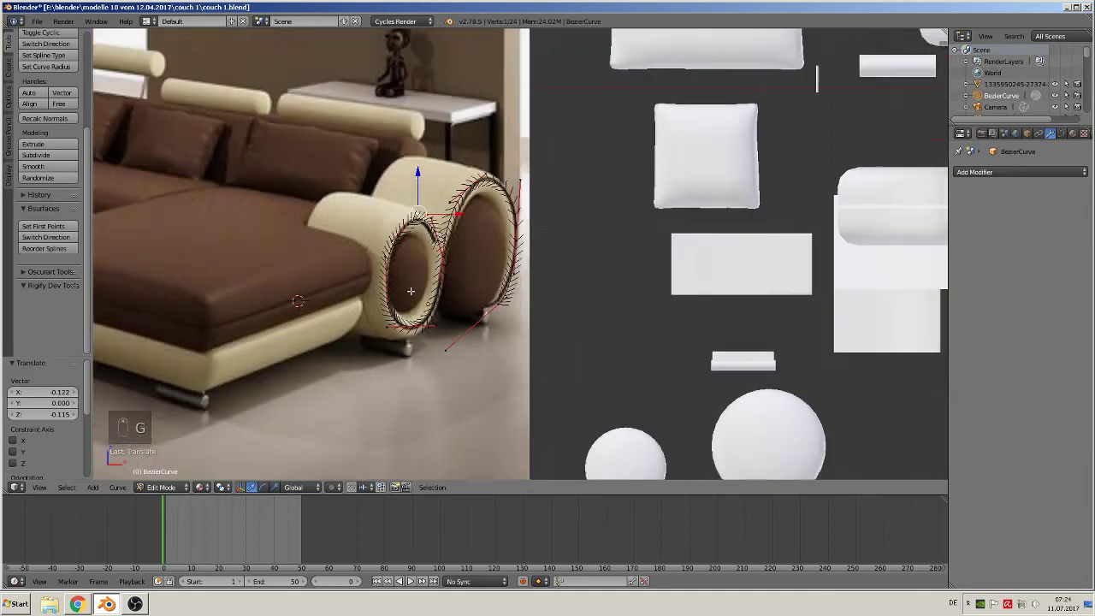
{"action": "scroll", "coordinate": [410, 290], "scroll_direction": "down", "scroll_amount": 3}
{"action": "key", "text": "Tab"}
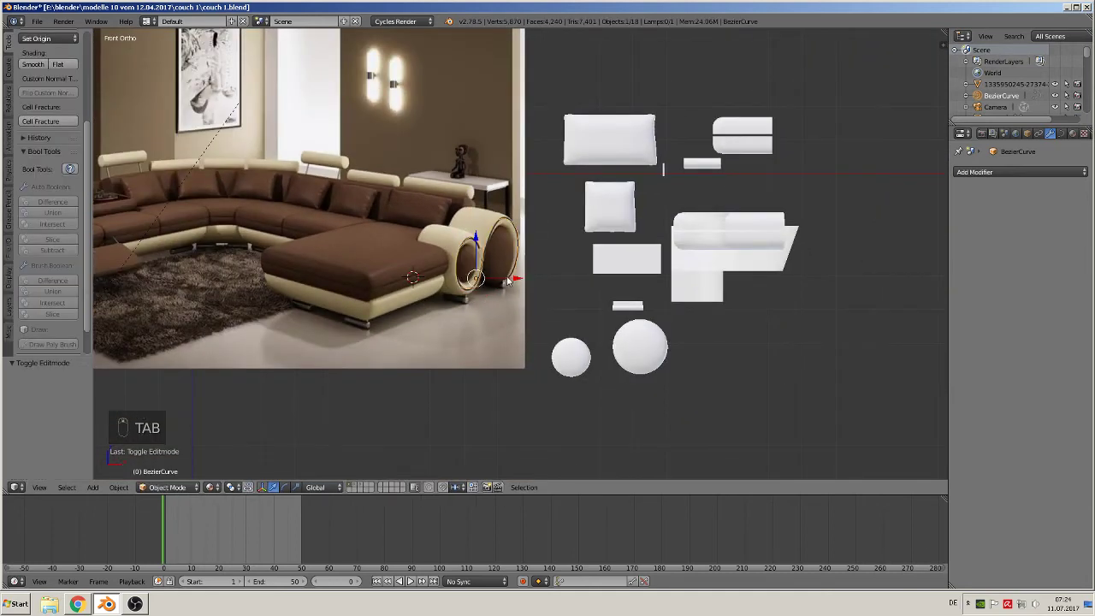
- Move the whole armrest curve about 11.214 along X into the empty area beyond the photo and couch parts
{"action": "key", "text": "g"}
{"action": "key", "text": "x"}
{"action": "left_click", "coordinate": [890, 271]}
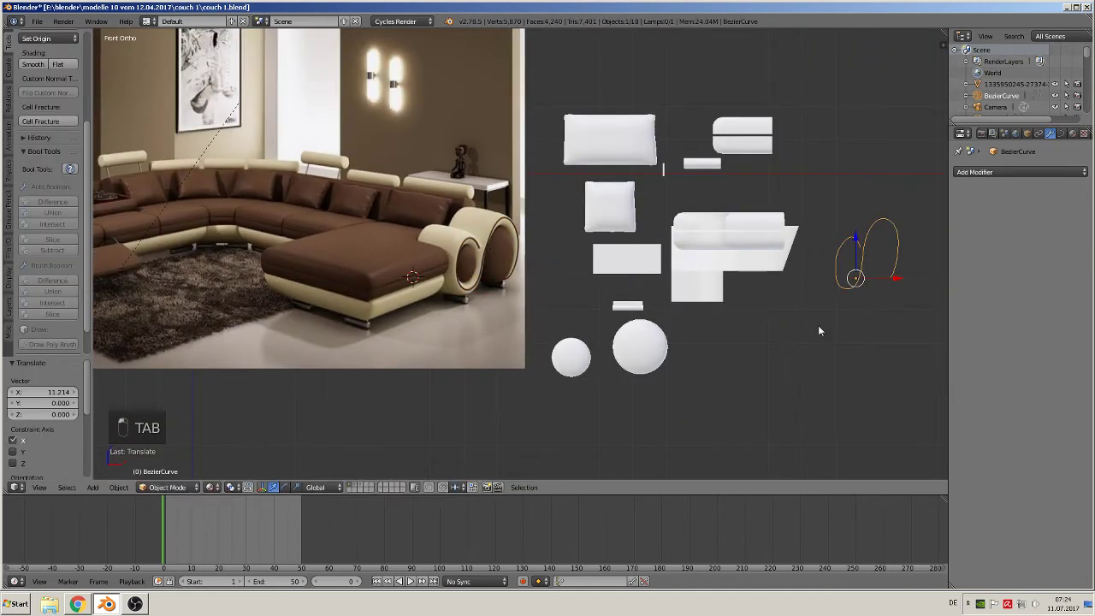
{"action": "middle_click_drag", "start_coordinate": [822, 331], "coordinate": [463, 330], "text": "shift"}
{"action": "scroll", "coordinate": [493, 312], "scroll_direction": "up", "scroll_amount": 1}
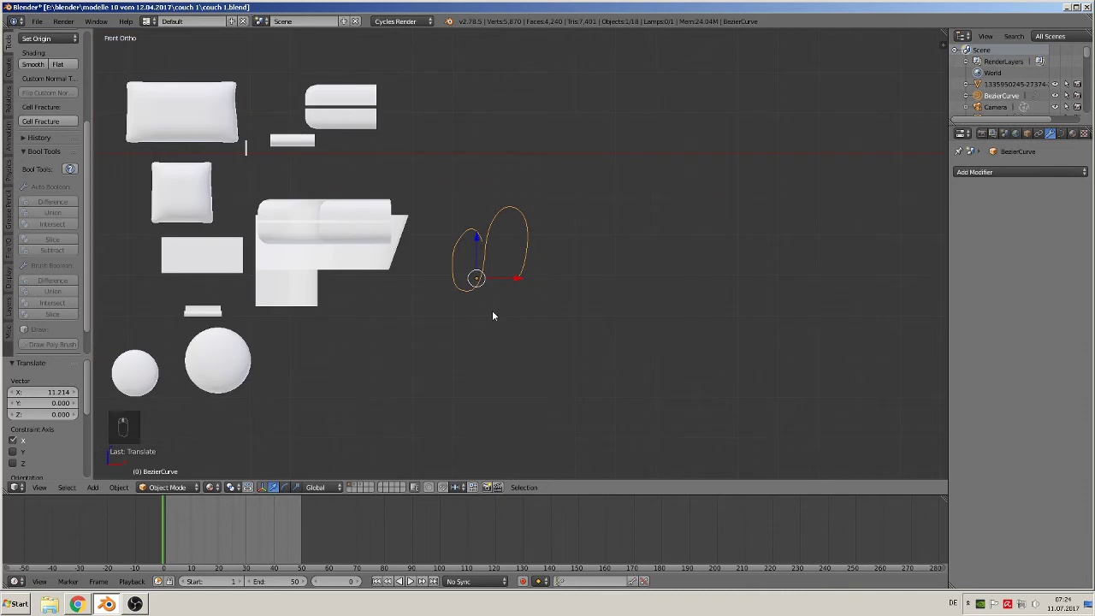
{"action": "scroll", "coordinate": [486, 318], "scroll_direction": "down", "scroll_amount": 2}
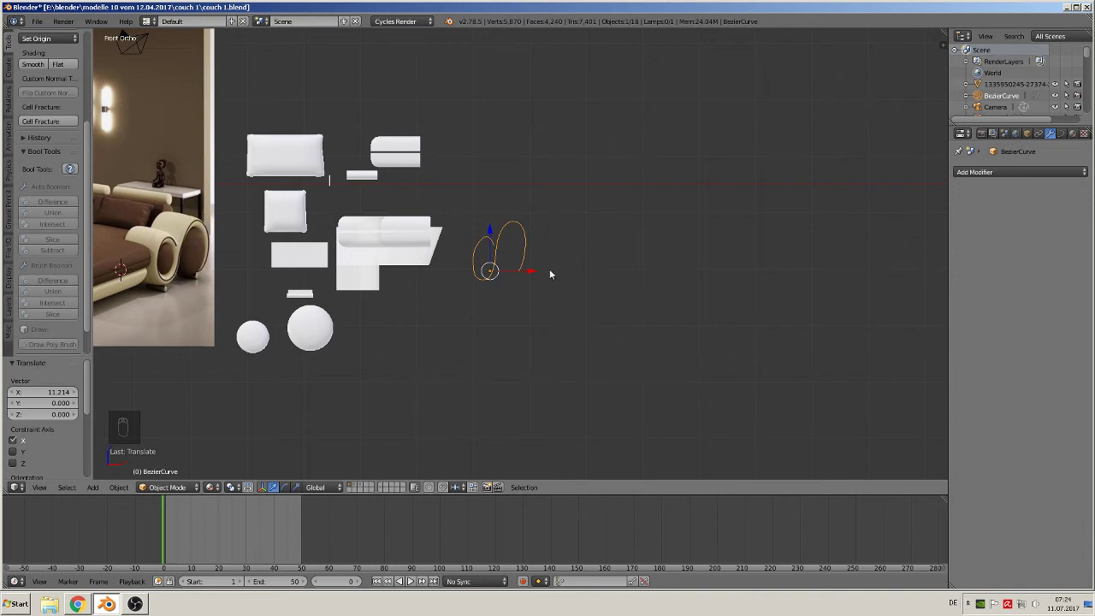
- Duplicate the armrest curve and place the copy in the empty space beside the original
{"action": "key", "text": "shift+d"}
{"action": "left_click", "coordinate": [691, 287]}
{"action": "middle_click_drag", "start_coordinate": [692, 287], "coordinate": [525, 310], "text": "shift"}
{"action": "scroll", "coordinate": [479, 326], "scroll_direction": "up", "scroll_amount": 4}
- Widen the duplicate's larger curl by moving its outer side point and end point together about 0.663 along X
{"action": "key", "text": "Tab"}
{"action": "right_click", "coordinate": [502, 276]}
{"action": "right_click", "coordinate": [481, 329], "text": "shift"}
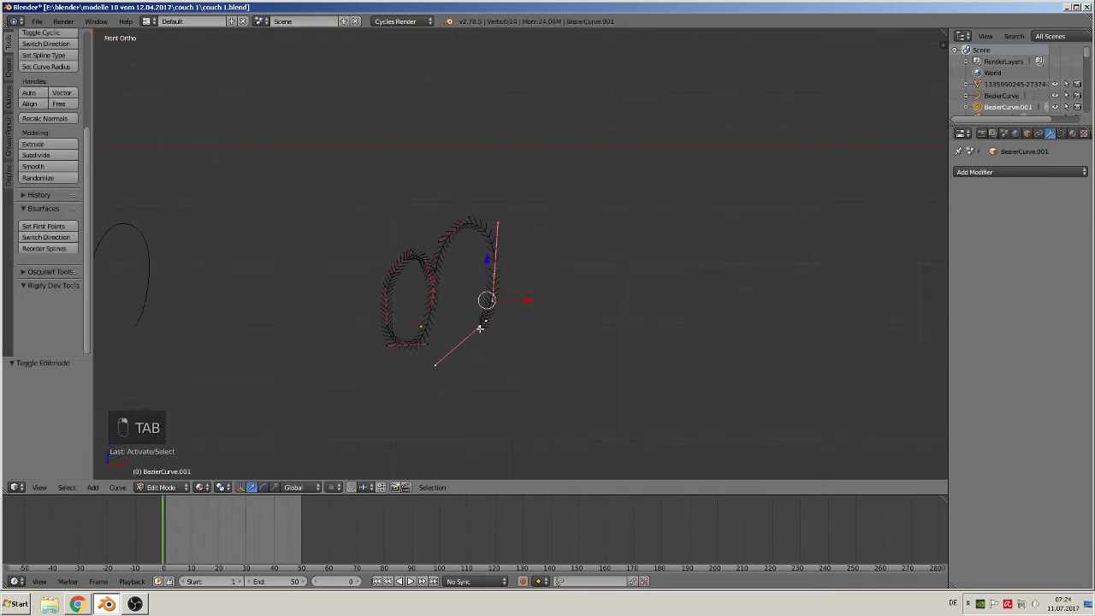
{"action": "key", "text": "g"}
{"action": "key", "text": "x"}
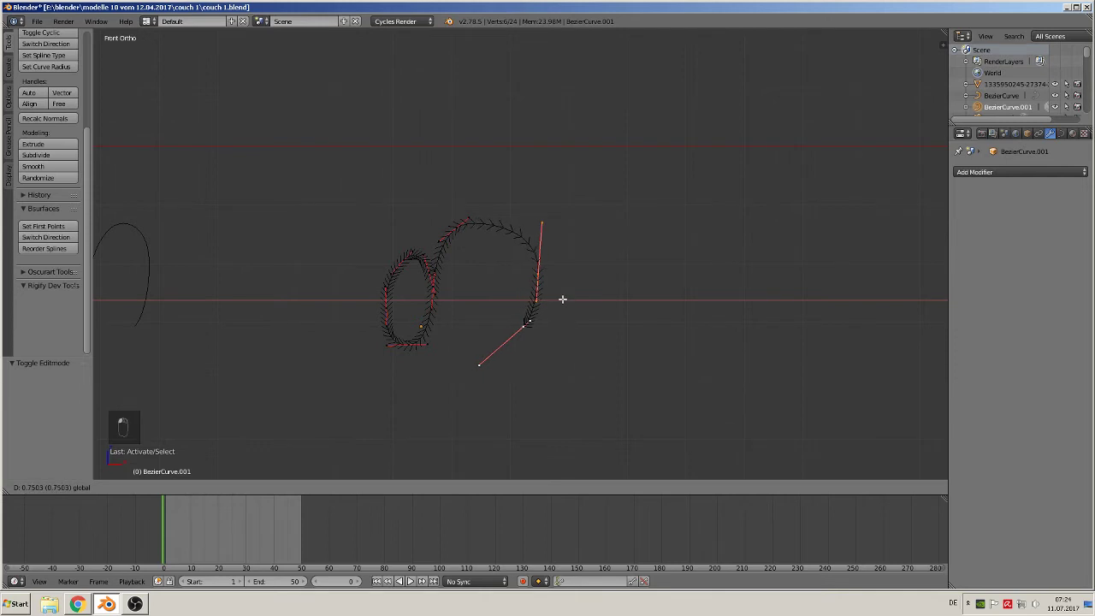
{"action": "left_click", "coordinate": [464, 306]}
- Widen the smaller curl by moving its outer side, top and bottom points together about -0.653 along X
{"action": "right_click", "coordinate": [388, 305]}
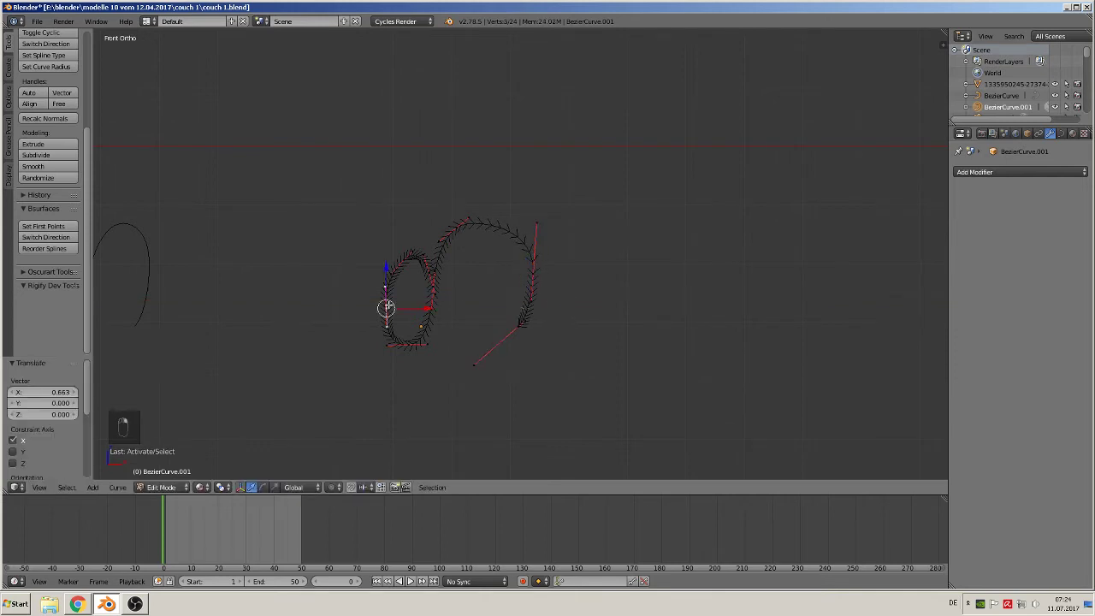
{"action": "right_click", "coordinate": [397, 259], "text": "shift"}
{"action": "right_click", "coordinate": [402, 343], "text": "shift"}
{"action": "key", "text": "g"}
{"action": "key", "text": "x"}
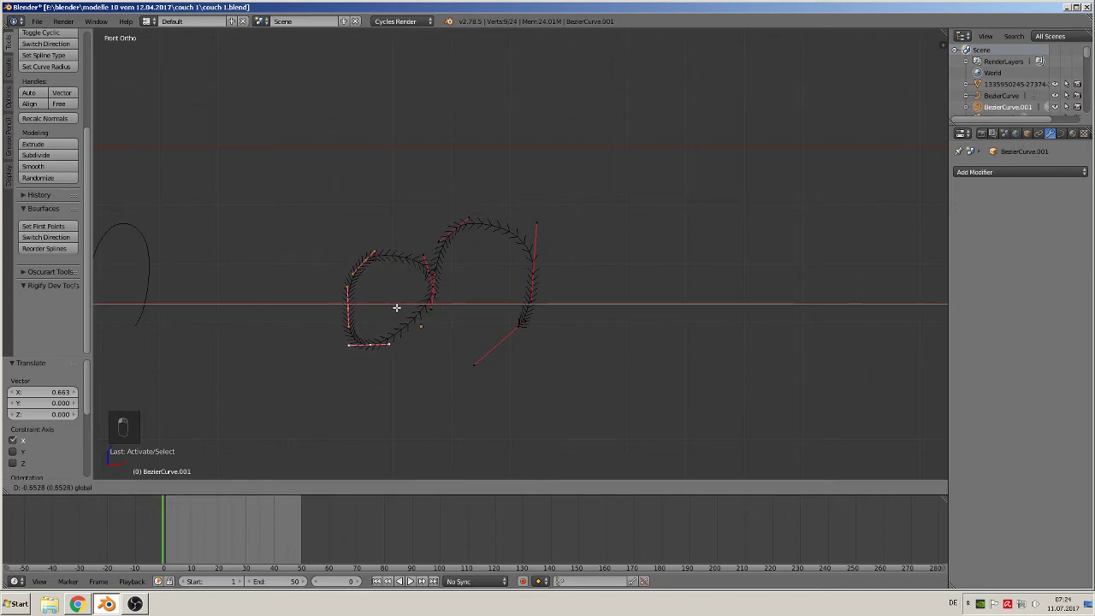
{"action": "left_click", "coordinate": [395, 306]}
{"action": "scroll", "coordinate": [478, 337], "scroll_direction": "up", "scroll_amount": 1}
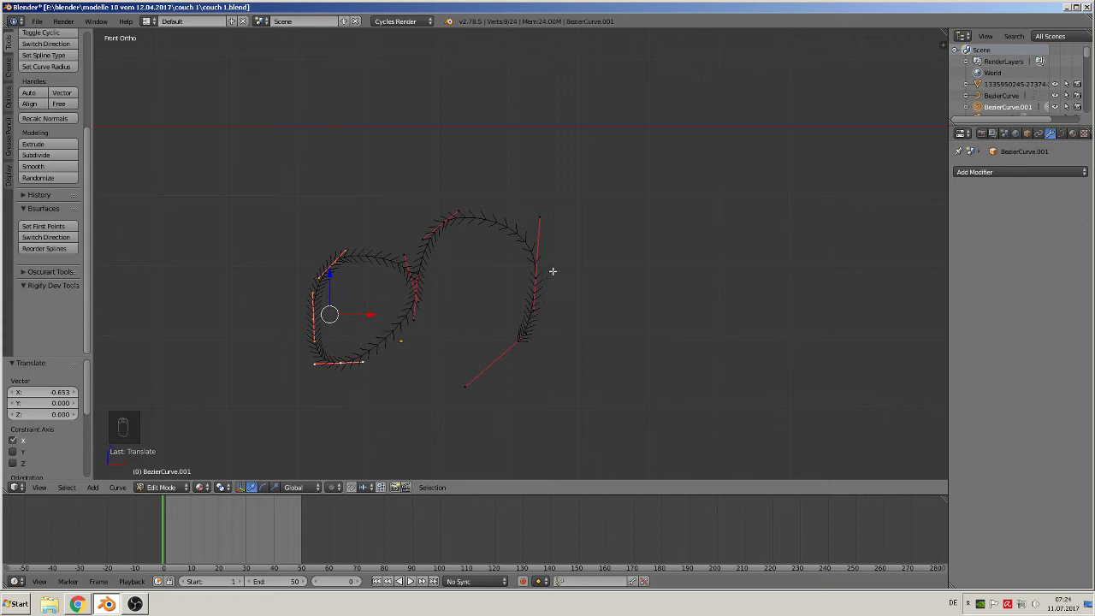
- Move the larger curl's outer side point about 0.024 along X and 0.154 along Z, and its end point's upper handle about 0.235 and 0.260
{"action": "right_click", "coordinate": [539, 222]}
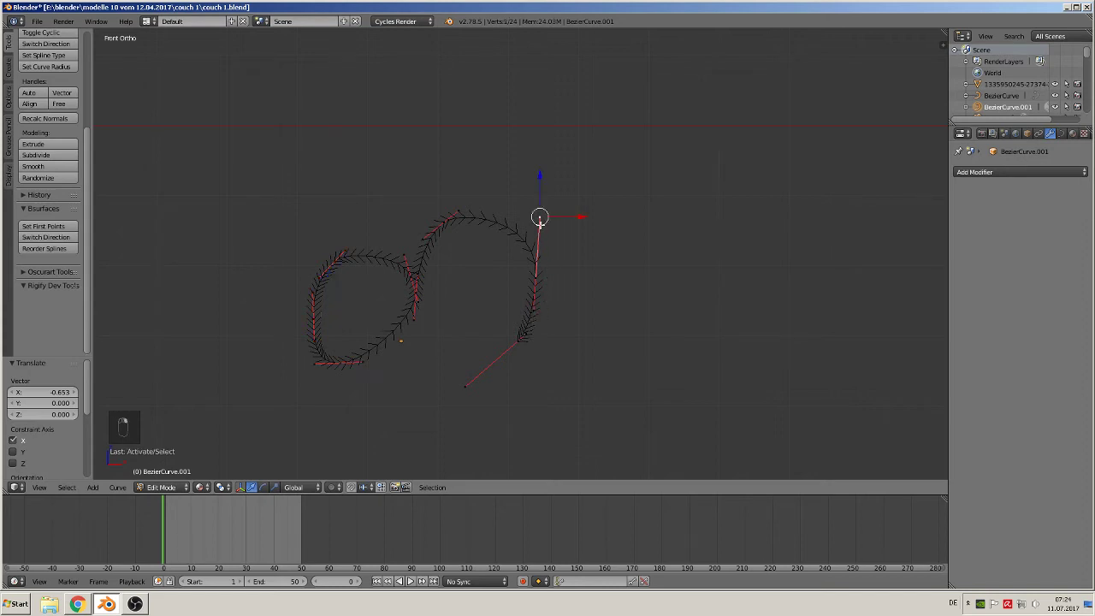
{"action": "right_click", "coordinate": [540, 278]}
{"action": "key", "text": "g"}
{"action": "left_click", "coordinate": [535, 299]}
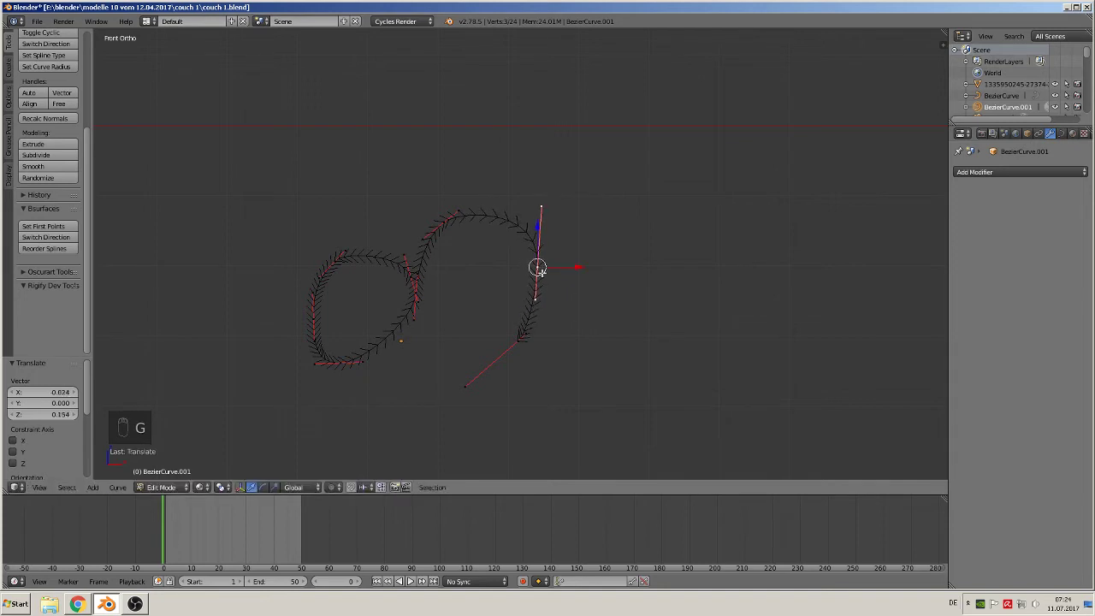
{"action": "right_click", "coordinate": [526, 326]}
{"action": "key", "text": "g"}
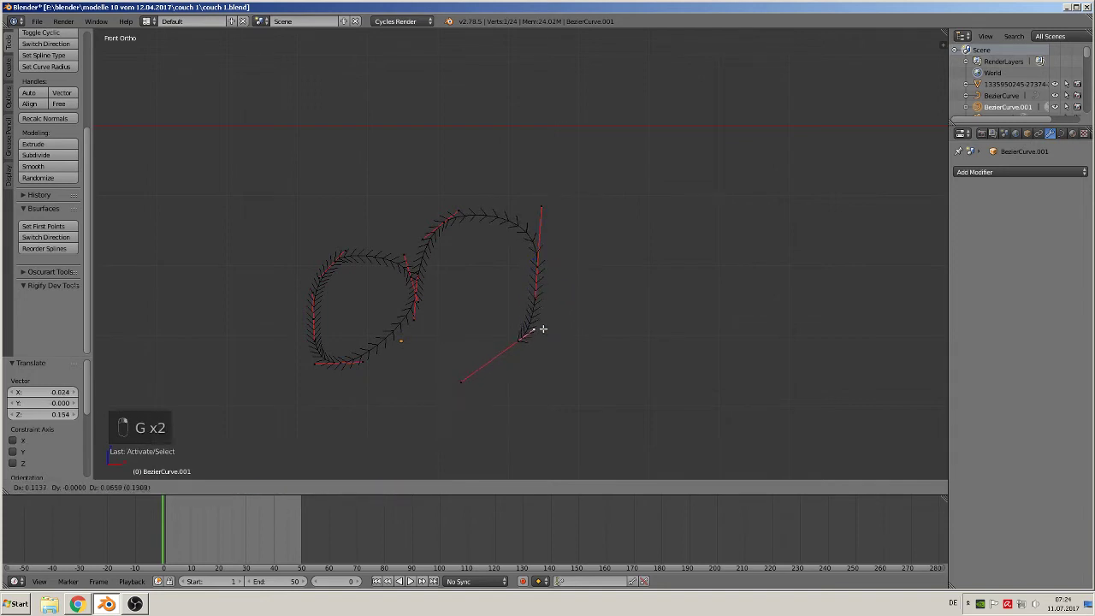
{"action": "left_click", "coordinate": [548, 314]}
- Move the lower handle of the larger curl's outer side point about 0.130 X and 0.073 Z, and its upper handle about 0.032 and 0.097
{"action": "key", "text": "g"}
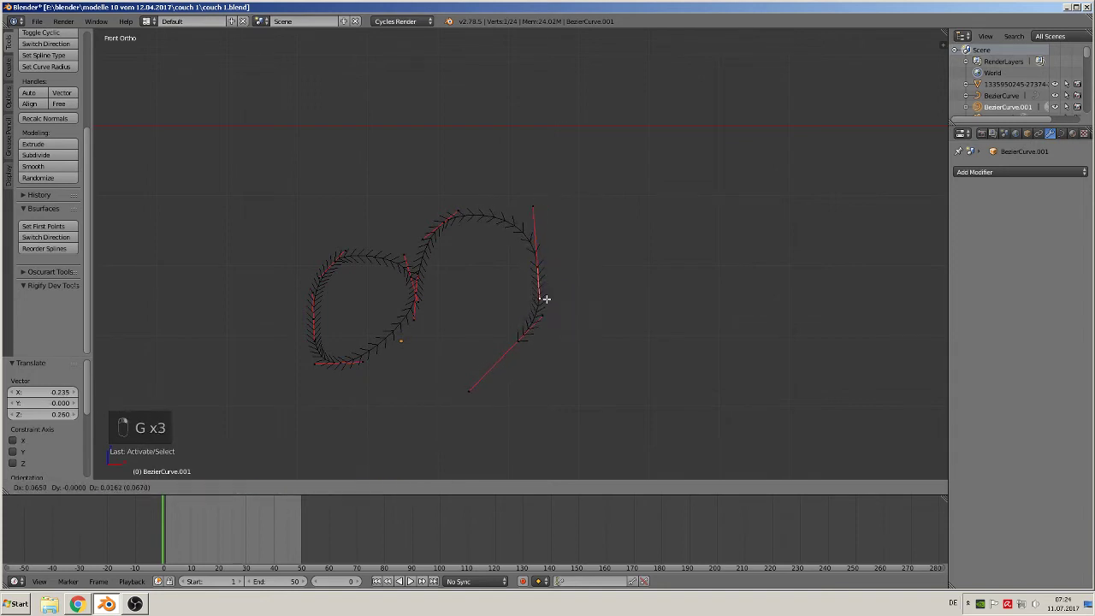
{"action": "left_click", "coordinate": [548, 295]}
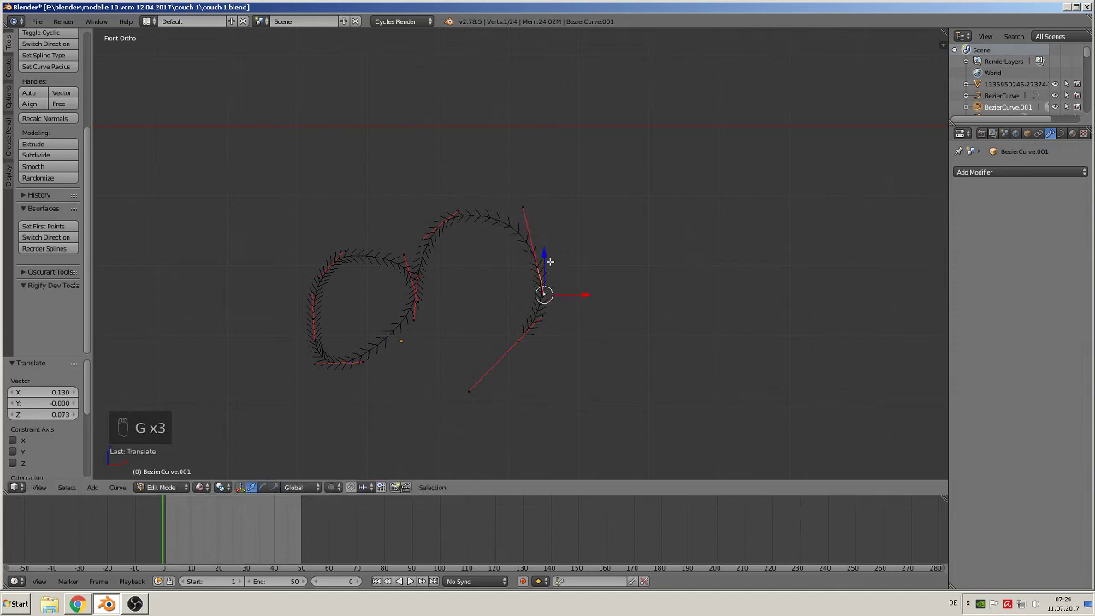
{"action": "right_click", "coordinate": [517, 211]}
{"action": "key", "text": "g"}
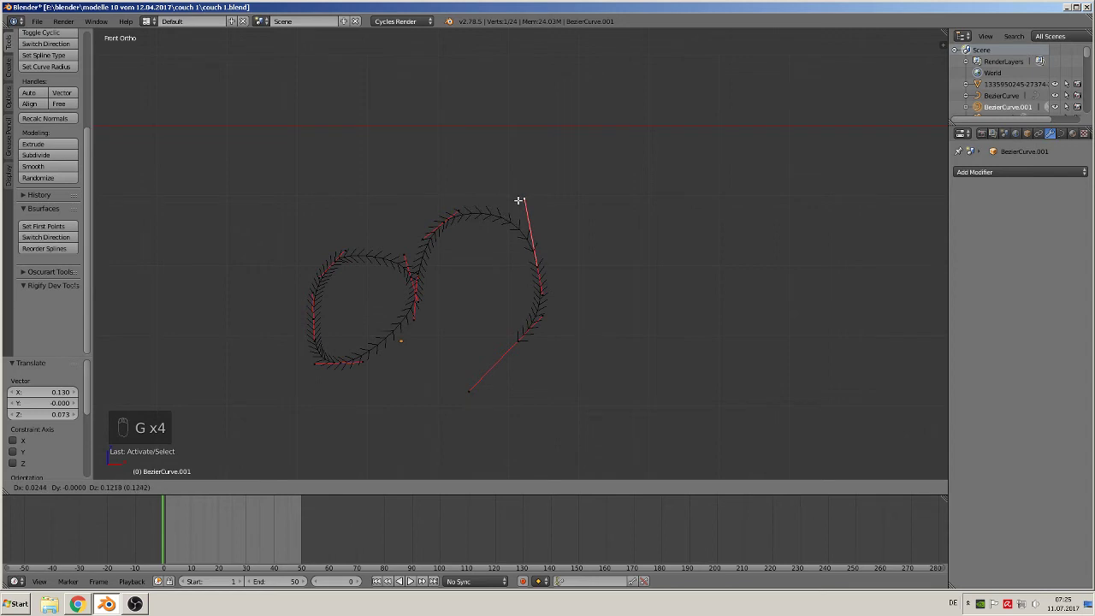
{"action": "left_click", "coordinate": [524, 202]}
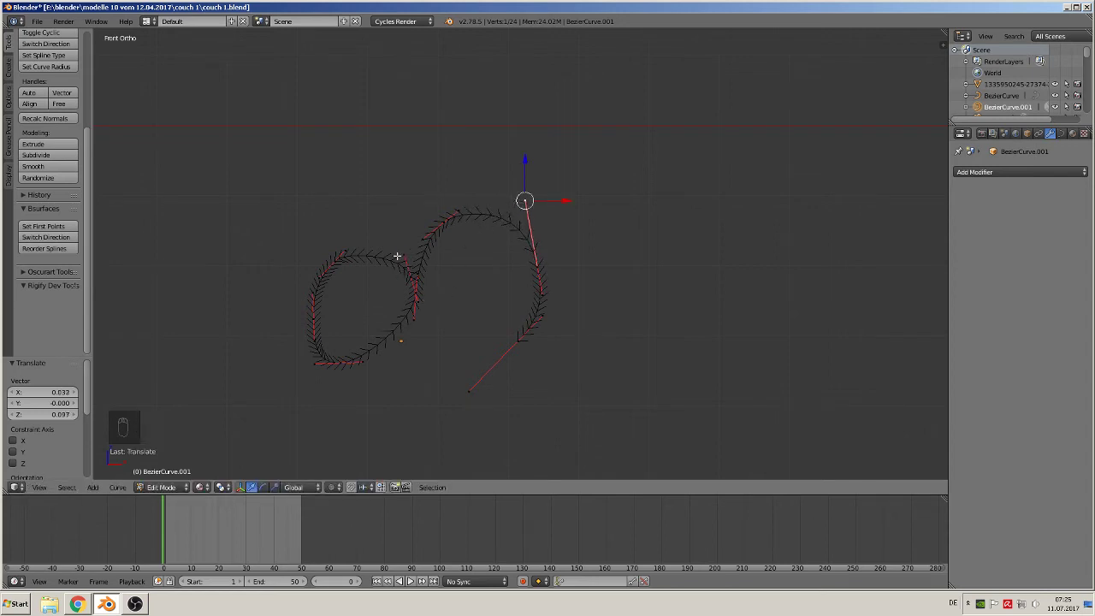
- Lengthen the lower handle of the point between the two curls by moving it about 0.156 along X and -0.670 along Z
{"action": "scroll", "coordinate": [398, 339], "scroll_direction": "up", "scroll_amount": 1}
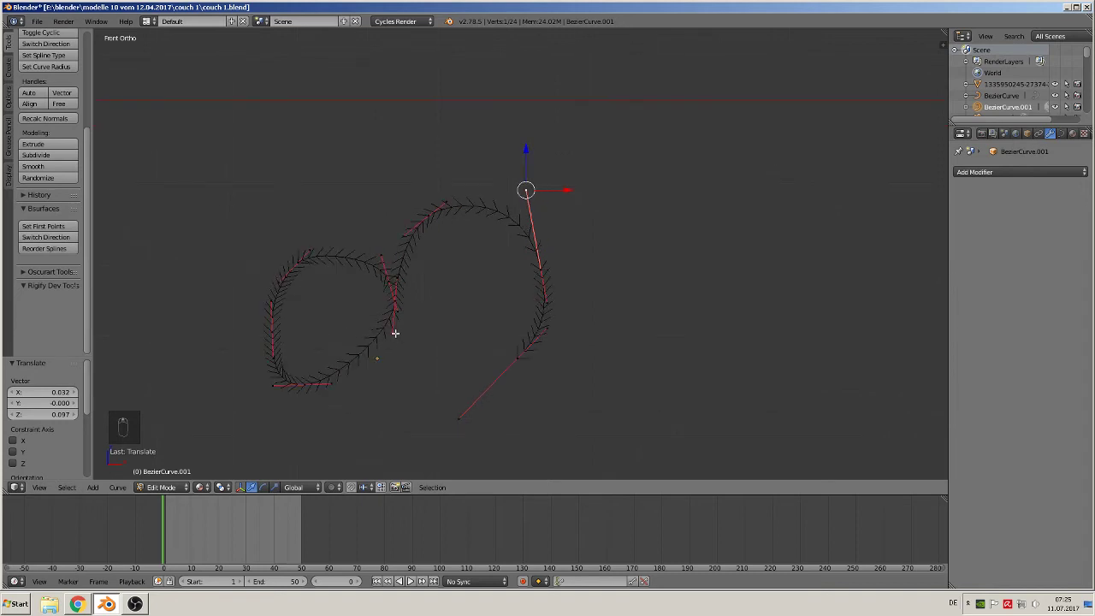
{"action": "right_click", "coordinate": [395, 333]}
{"action": "key", "text": "g"}
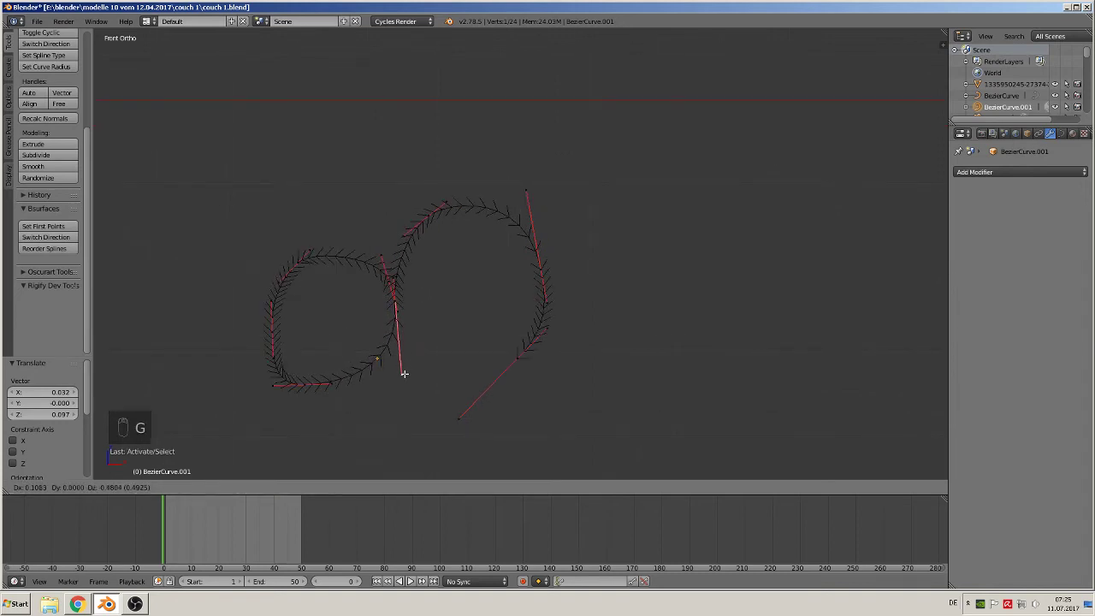
{"action": "left_click", "coordinate": [406, 389]}
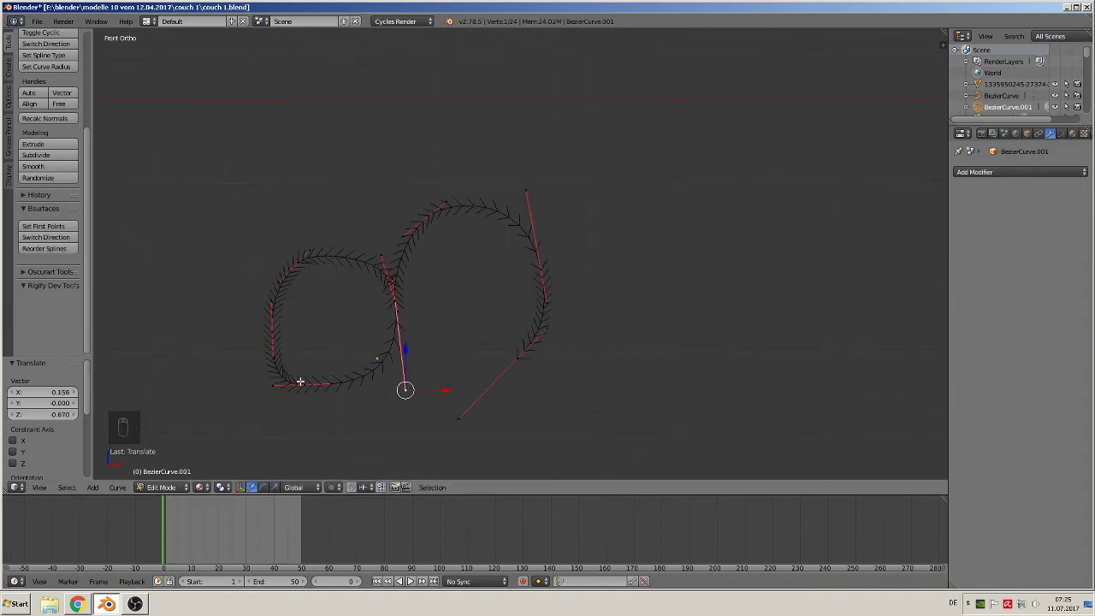
- Move the outer handle of the smaller curl's bottom point about 0.156 X and 0.041 Z, and its outer side point about -0.068 and -0.007
{"action": "right_click", "coordinate": [272, 385]}
{"action": "key", "text": "g"}
{"action": "left_click", "coordinate": [286, 383]}
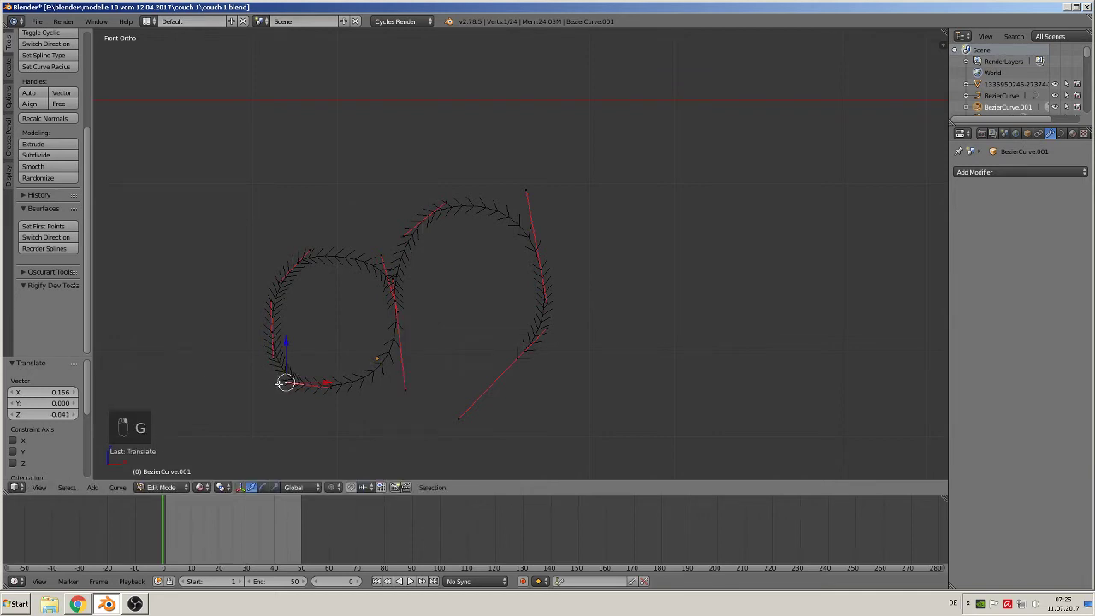
{"action": "right_click", "coordinate": [273, 333]}
{"action": "key", "text": "g"}
{"action": "left_click", "coordinate": [267, 331]}
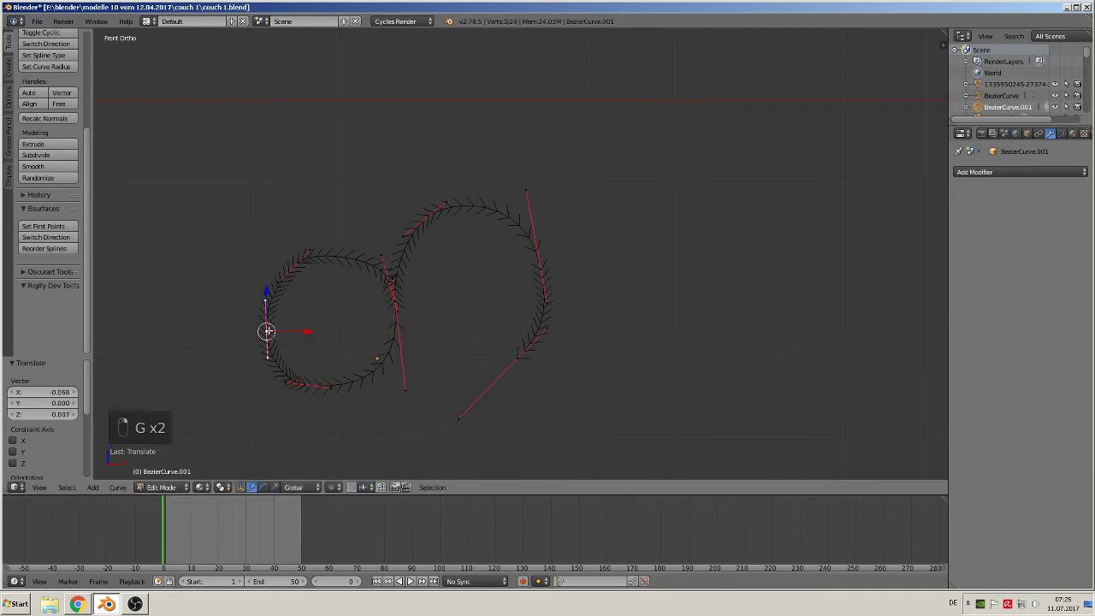
{"action": "key", "text": "Tab"}
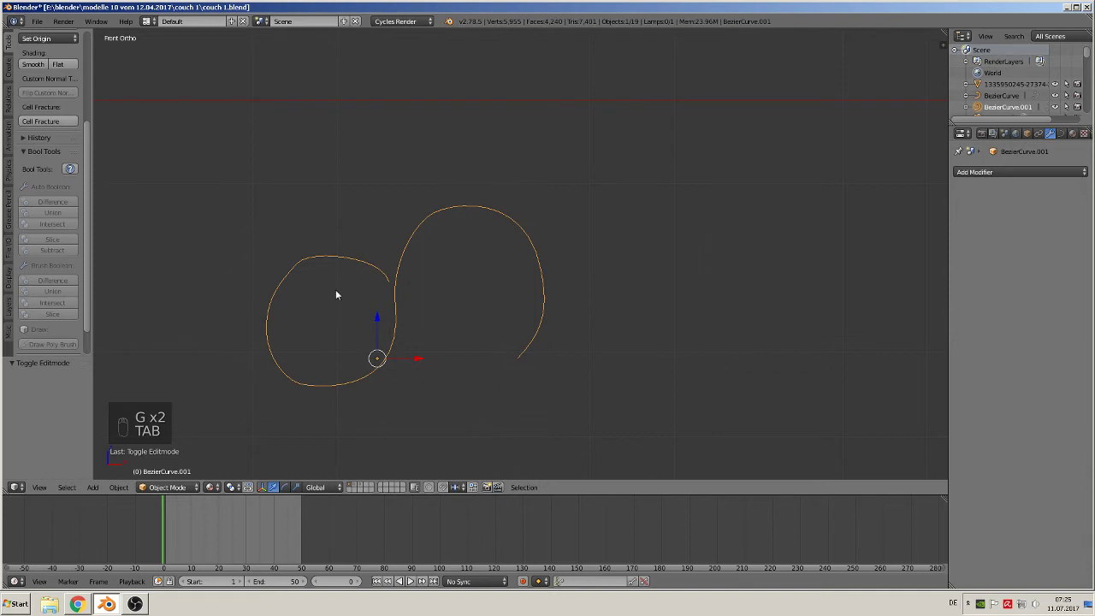
- Extend the upper handle of the smaller curl's top point slightly up and toward the larger curl to round the top
{"action": "key", "text": "Tab"}
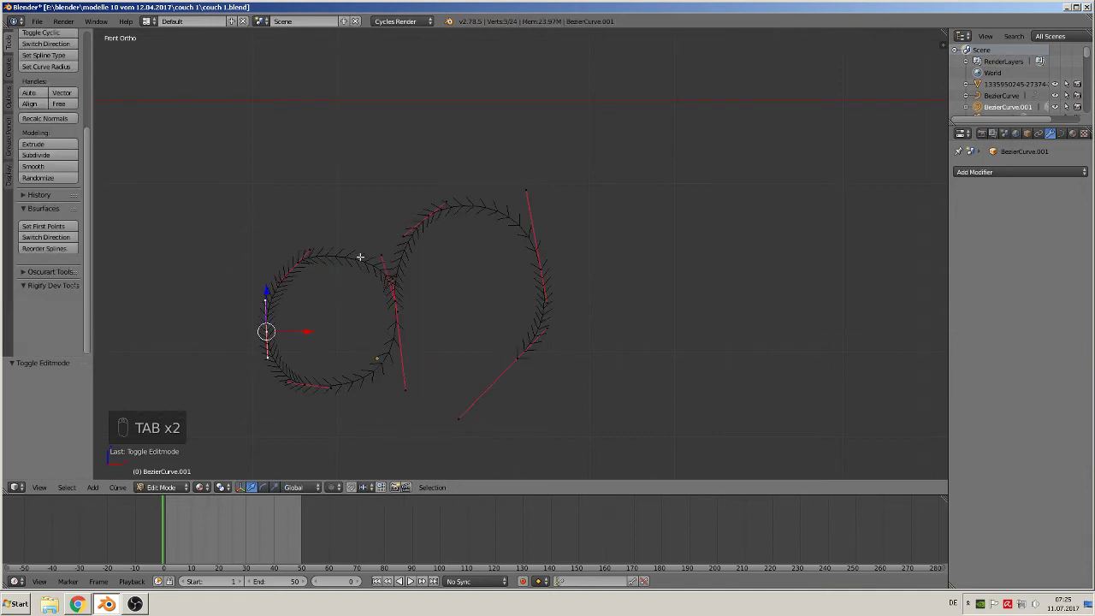
{"action": "right_click", "coordinate": [317, 248]}
{"action": "key", "text": "g"}
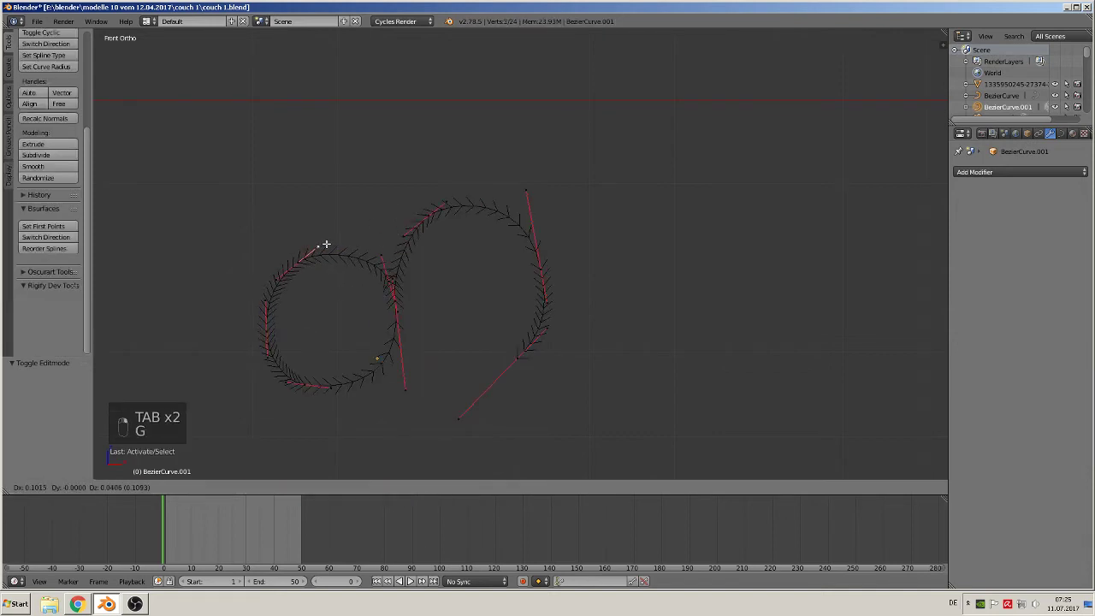
{"action": "left_click", "coordinate": [325, 243]}
{"action": "key", "text": "Tab"}
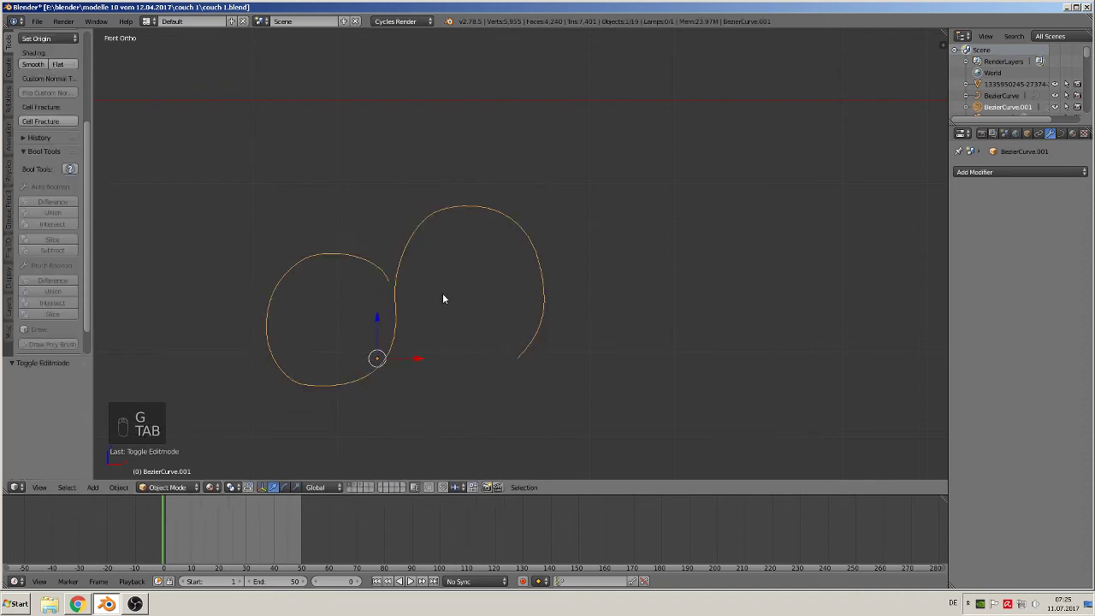
- Raise the outer handle of the smaller curl's bottom point slightly to round the underside
{"action": "key", "text": "Tab"}
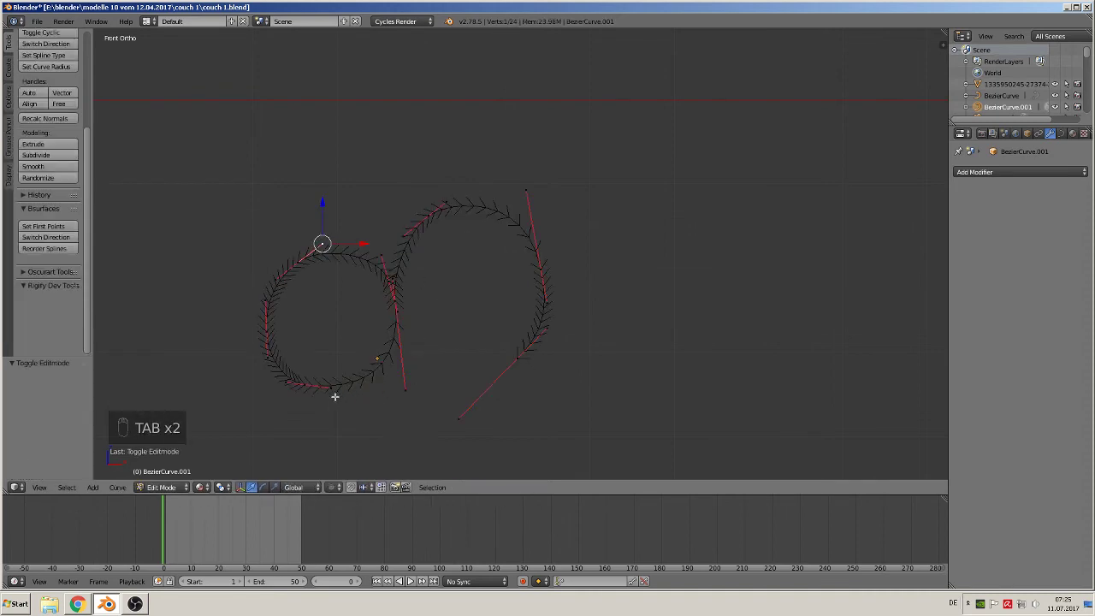
{"action": "right_click", "coordinate": [288, 383]}
{"action": "key", "text": "g"}
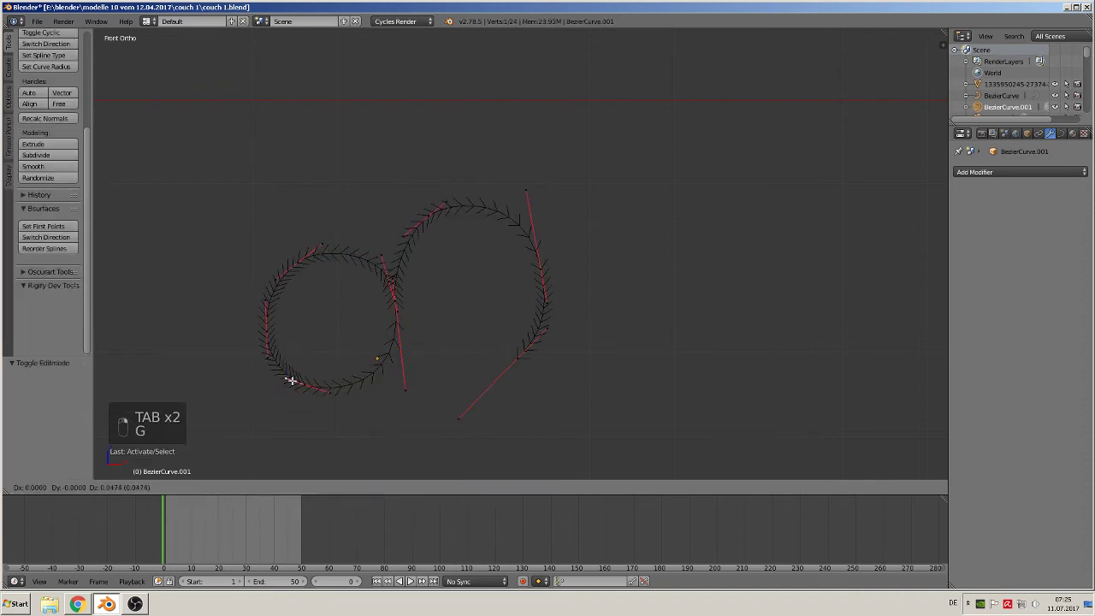
{"action": "left_click", "coordinate": [291, 379]}
{"action": "key", "text": "Tab"}
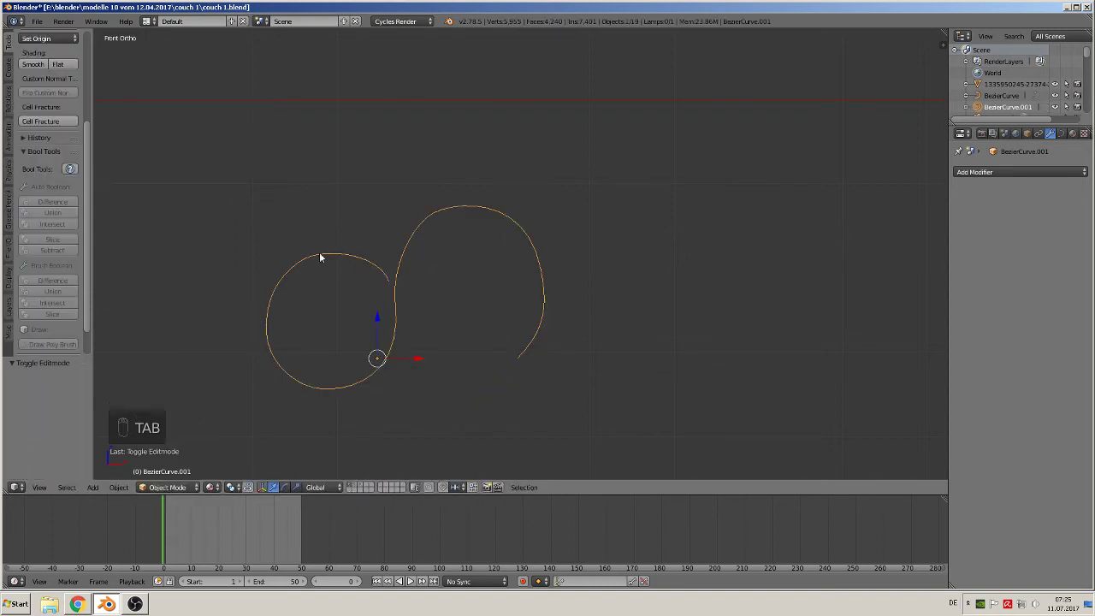
- Move the lower handle of the smaller curl's top point slightly outward and down to smooth the upper outer side
{"action": "key", "text": "Tab"}
{"action": "right_click", "coordinate": [277, 278]}
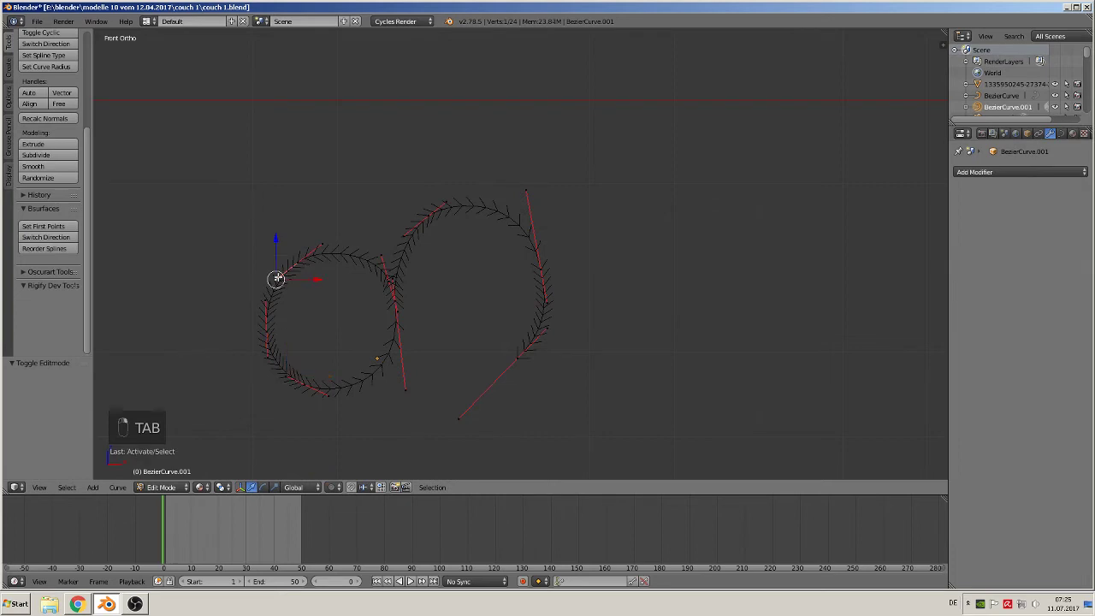
{"action": "key", "text": "g"}
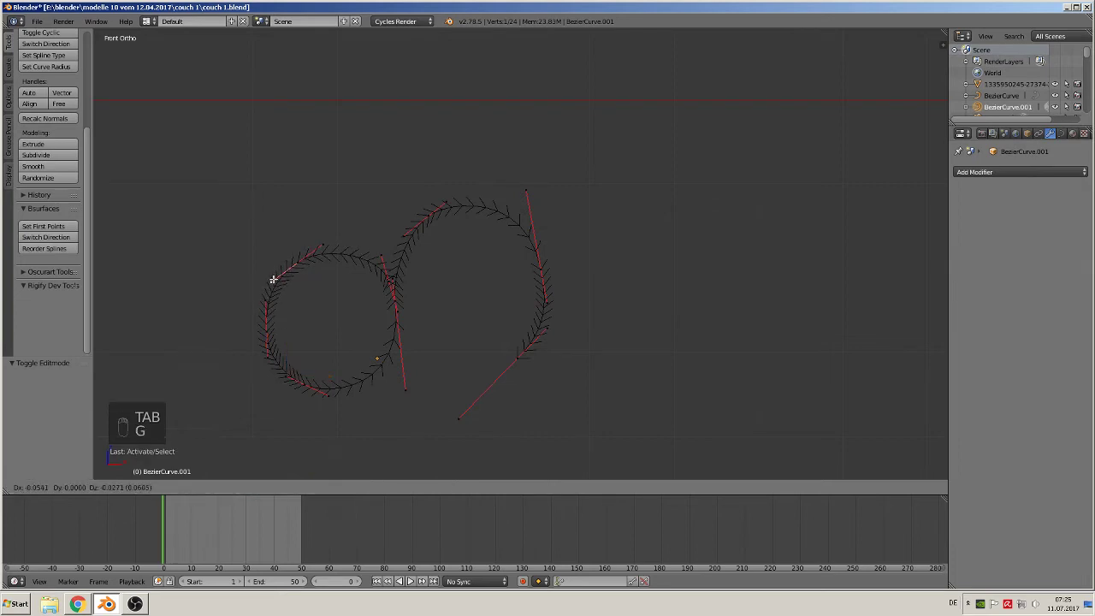
{"action": "left_click", "coordinate": [272, 280]}
{"action": "key", "text": "Tab"}
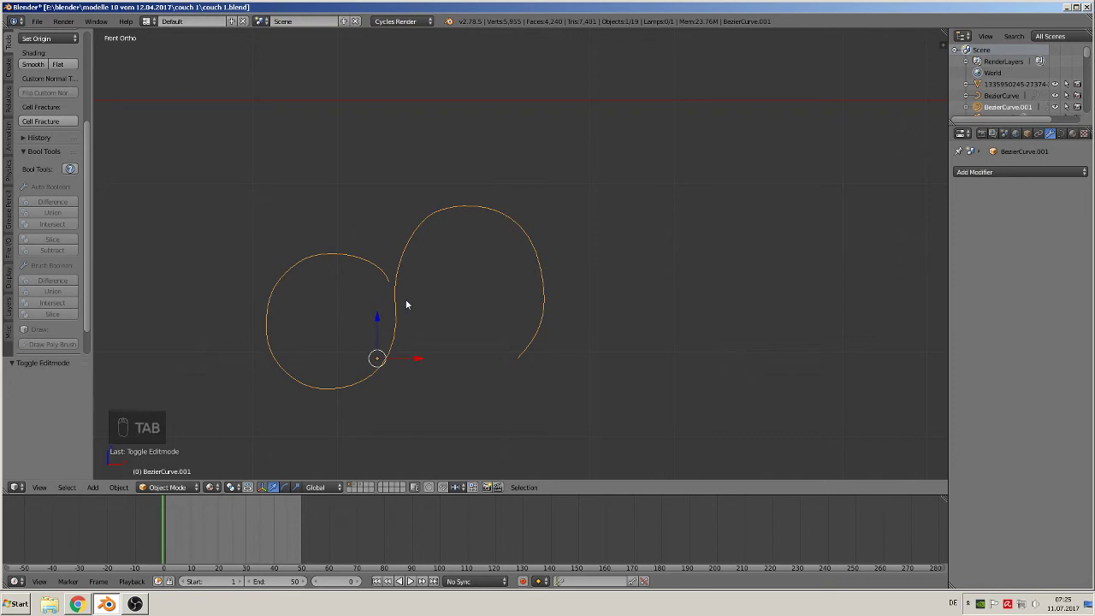
- Extend the upper handle of the larger curl's top point slightly up and along the arc to round its top
{"action": "key", "text": "Tab"}
{"action": "right_click", "coordinate": [446, 206]}
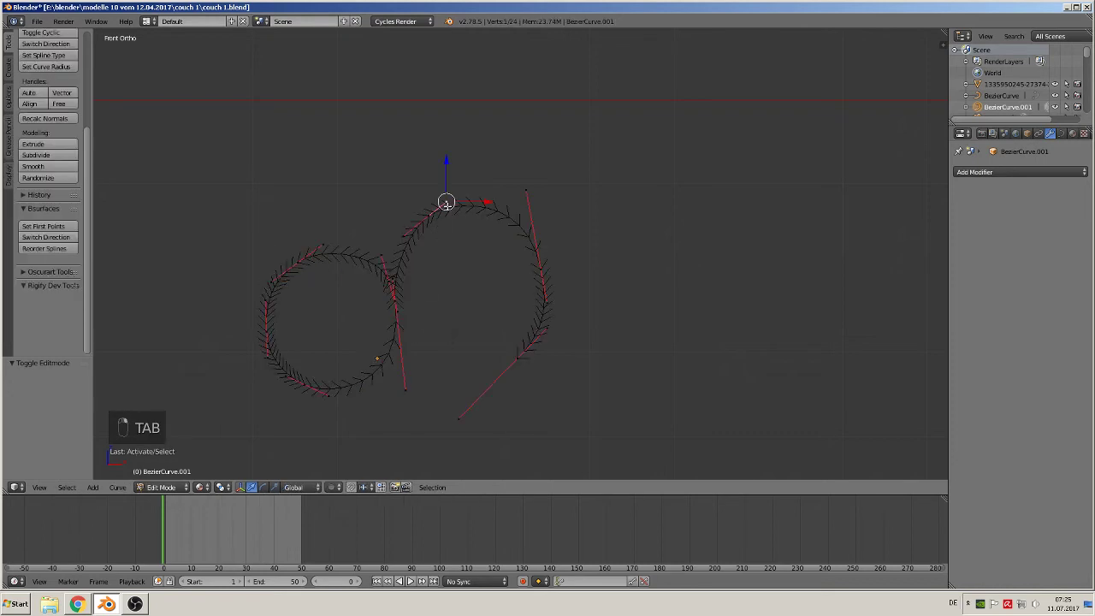
{"action": "key", "text": "g"}
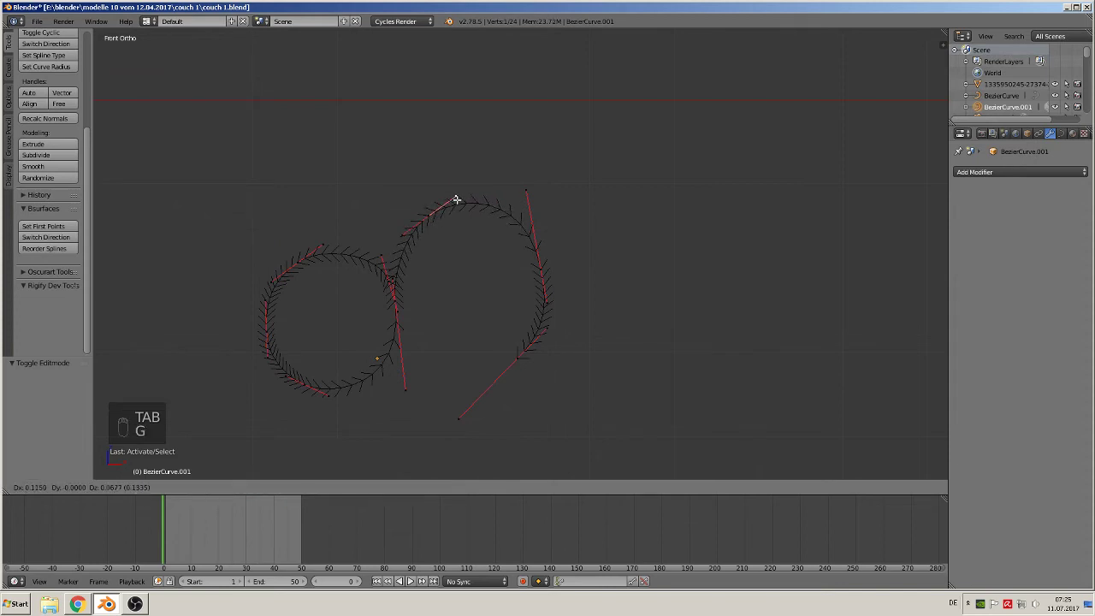
{"action": "left_click", "coordinate": [457, 197]}
{"action": "key", "text": "Tab"}
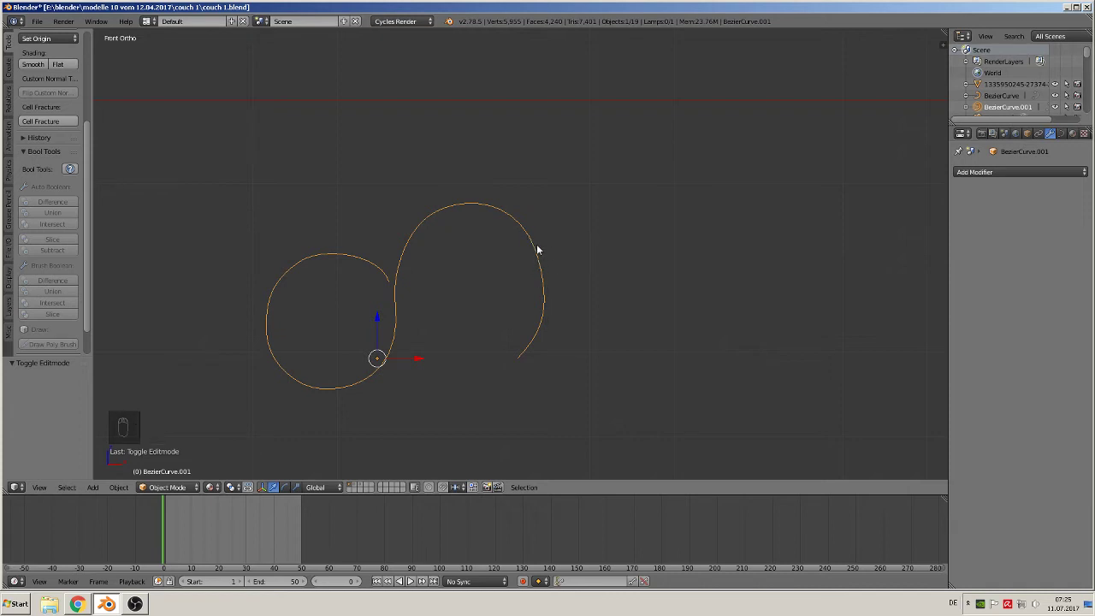
- Move the upper handle of the larger curl's outer point outward by about 0.12 to round the upper outer side
{"action": "key", "text": "Tab"}
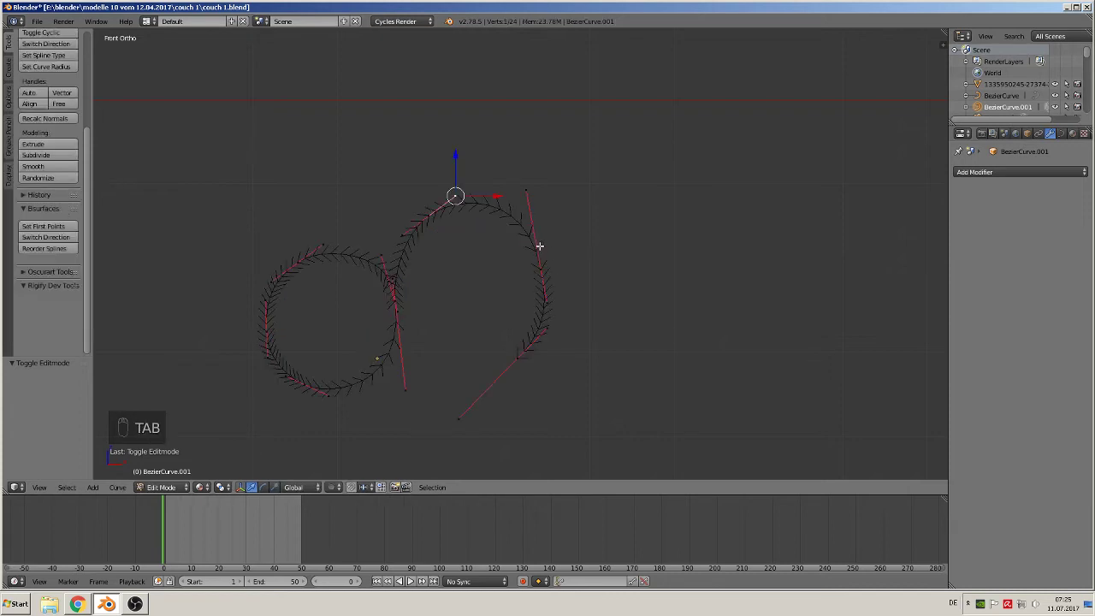
{"action": "right_click", "coordinate": [527, 191]}
{"action": "key", "text": "g"}
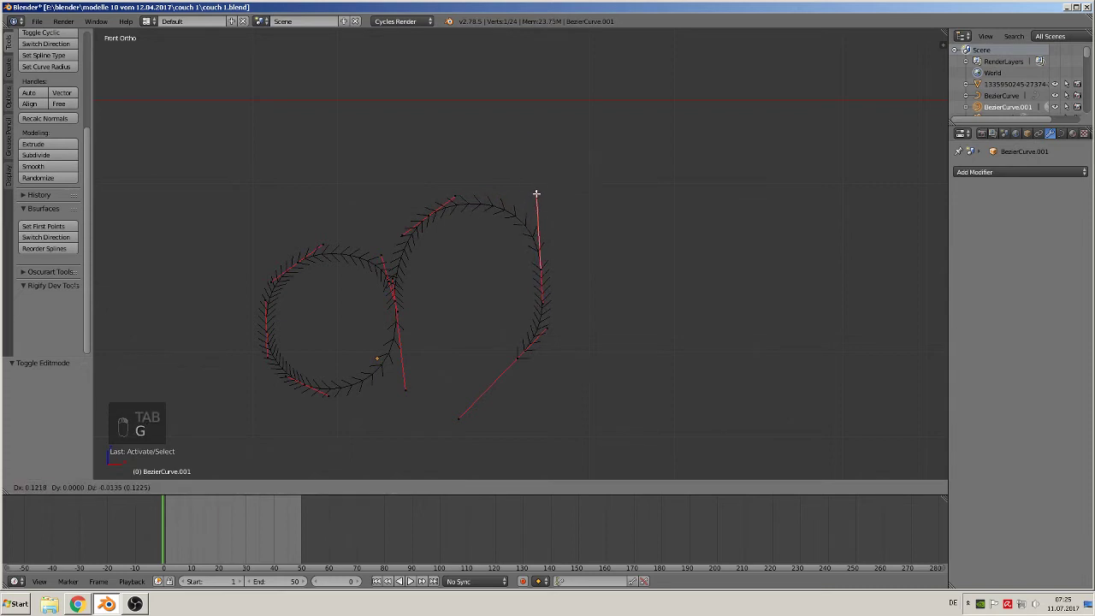
{"action": "left_click", "coordinate": [537, 193]}
{"action": "key", "text": "Tab"}
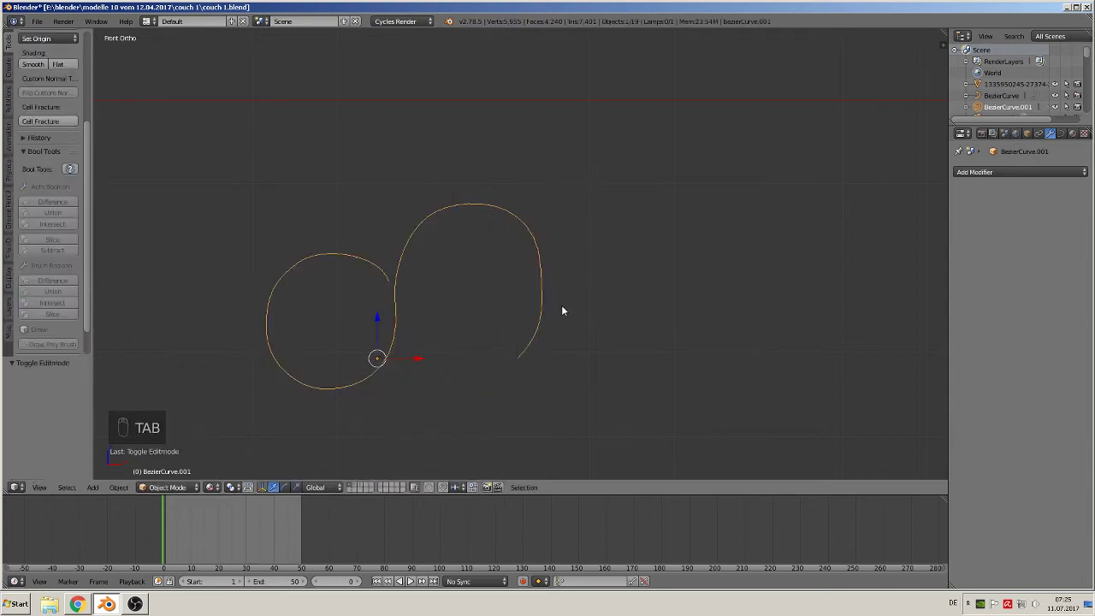
- Shift the larger curl's outer control point slightly outward and down, about 0.06 on X and -0.02 on Z
{"action": "key", "text": "Tab"}
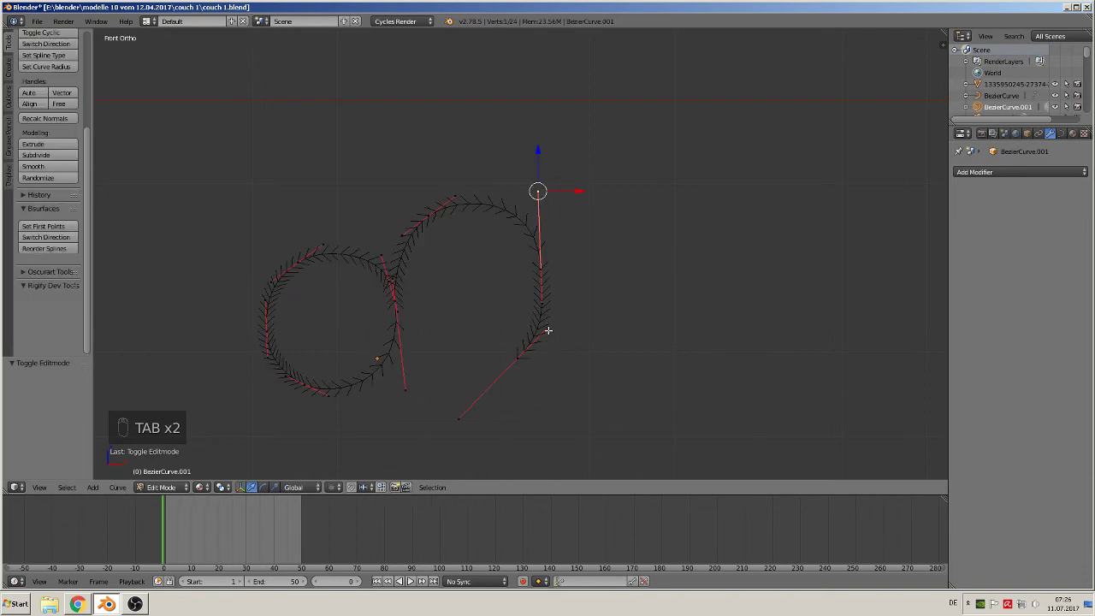
{"action": "right_click", "coordinate": [540, 272]}
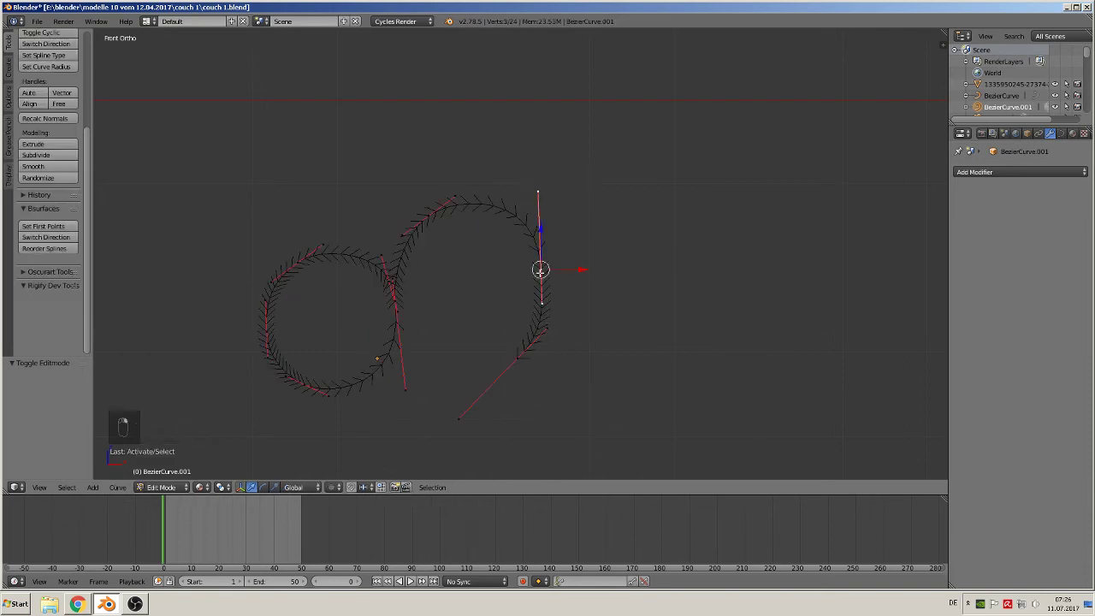
{"action": "key", "text": "g"}
{"action": "left_click", "coordinate": [546, 272]}
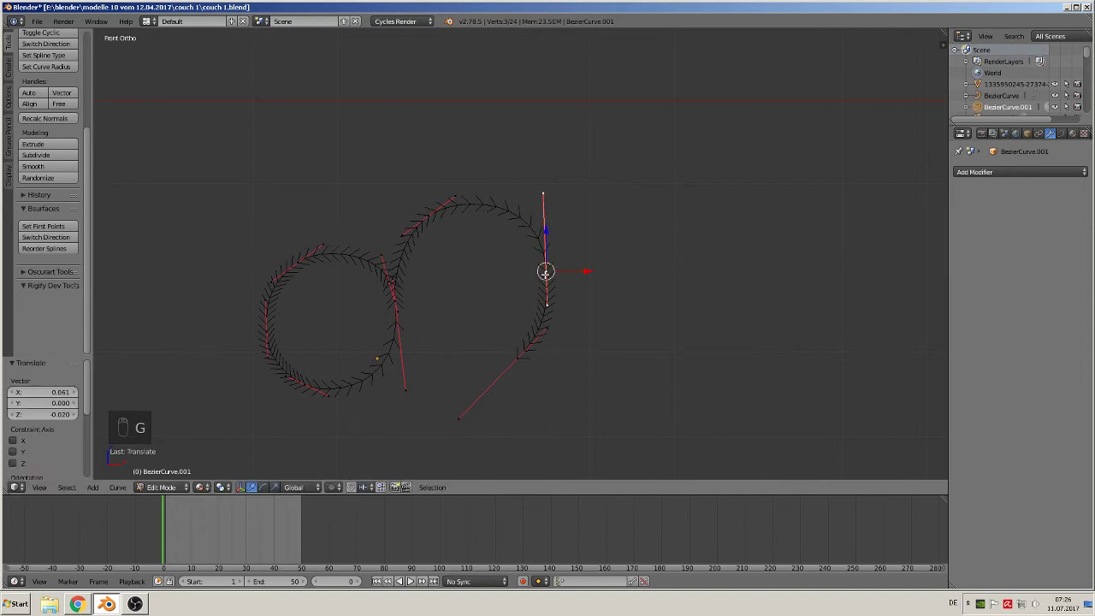
{"action": "key", "text": "Tab"}
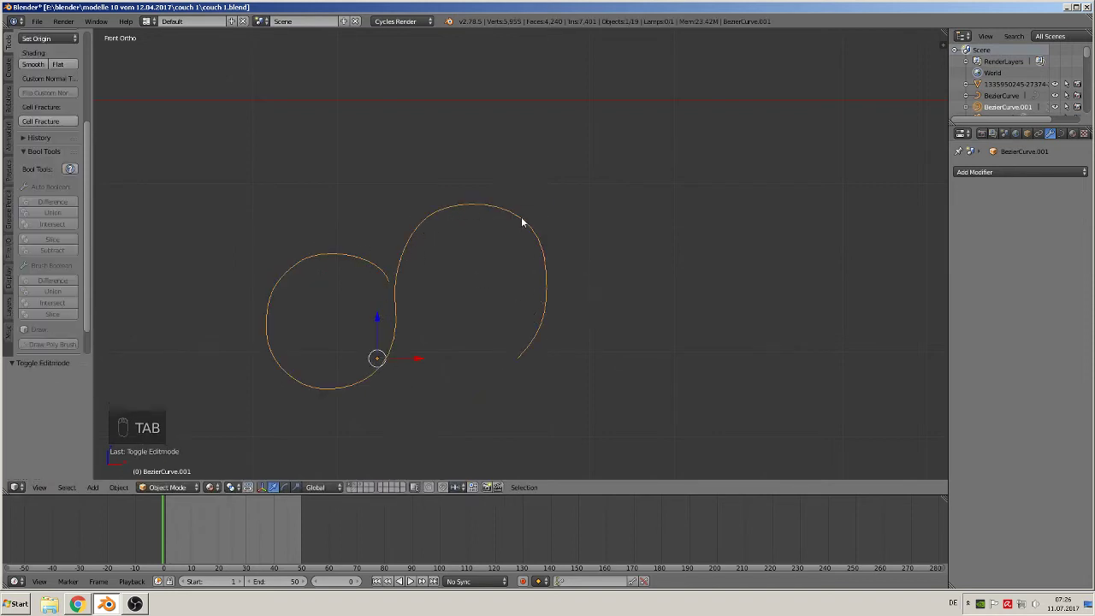
- Lower the larger curl's top, outer and end control points together along Z by about 0.4 units
{"action": "scroll", "coordinate": [384, 365], "scroll_direction": "down", "scroll_amount": 6}
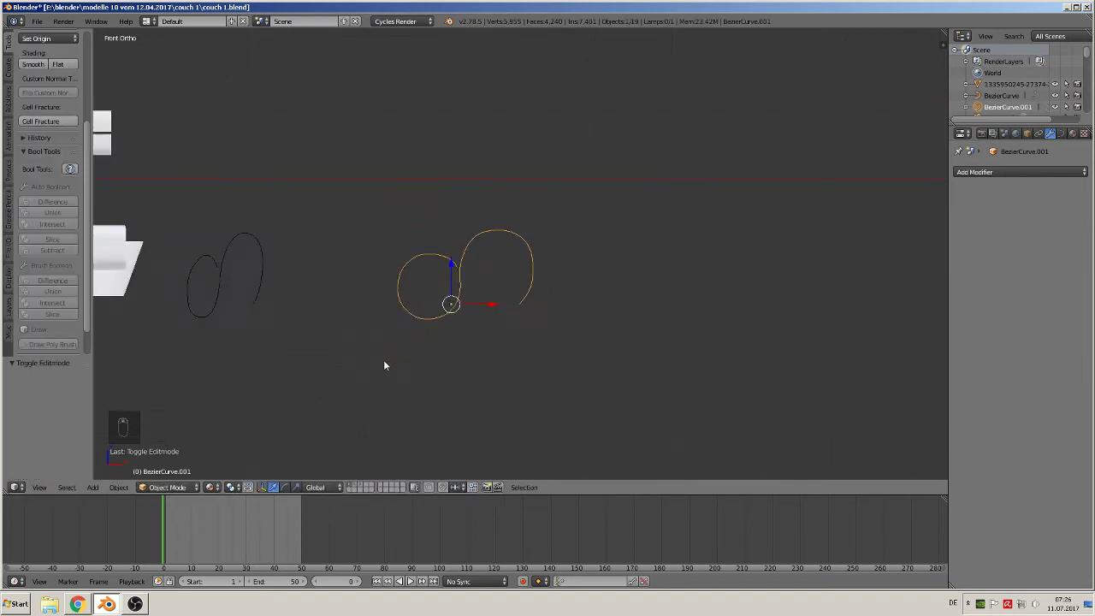
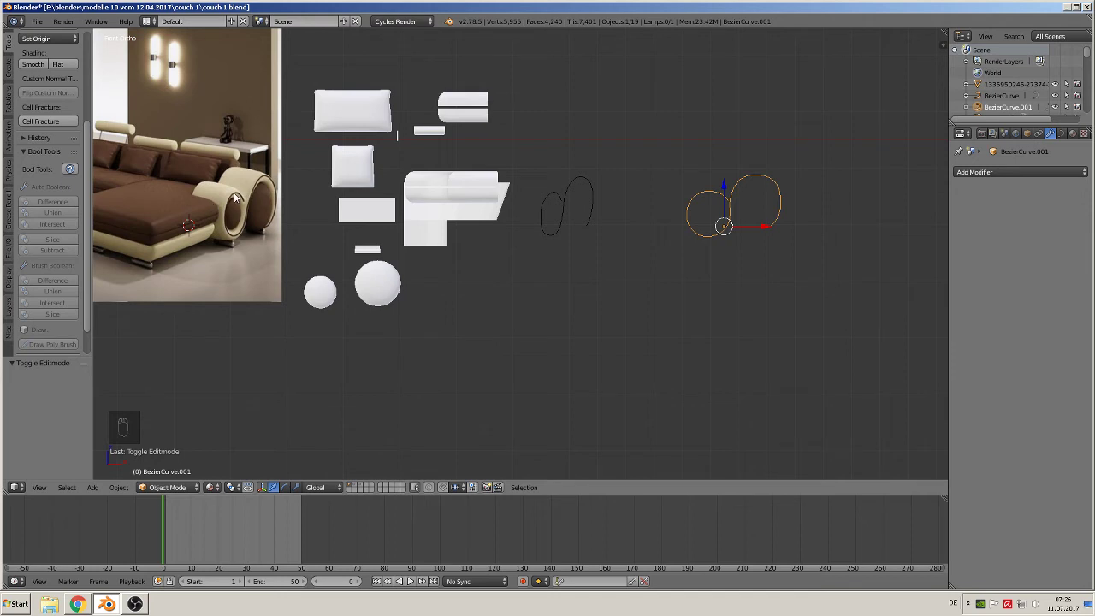
{"action": "key", "text": "KP_Decimal"}
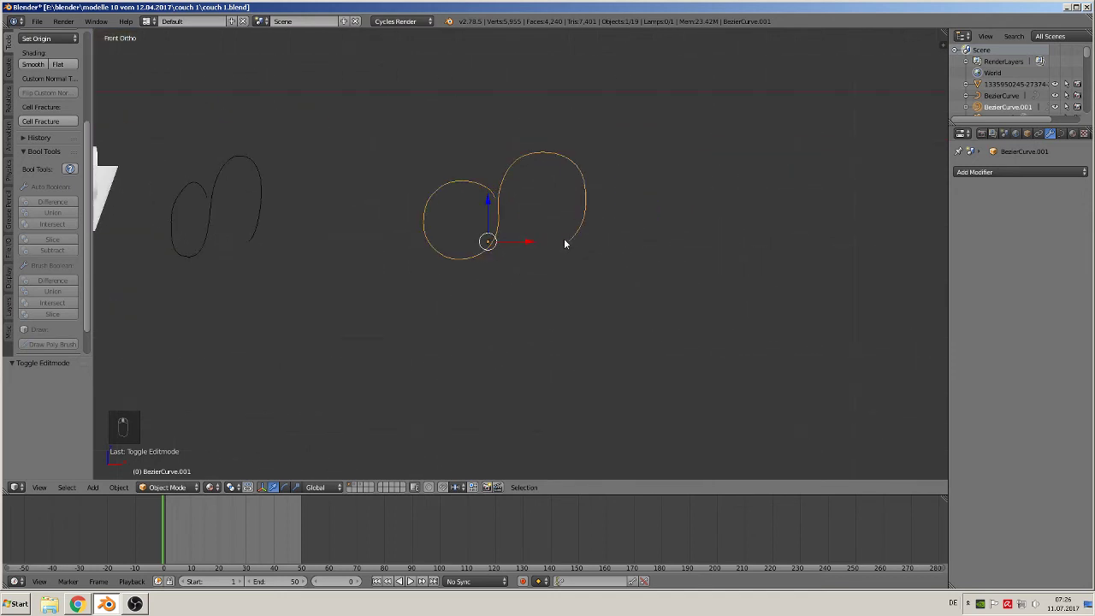
{"action": "key", "text": "Tab"}
{"action": "right_click", "coordinate": [530, 154]}
{"action": "right_click", "coordinate": [589, 186], "text": "shift"}
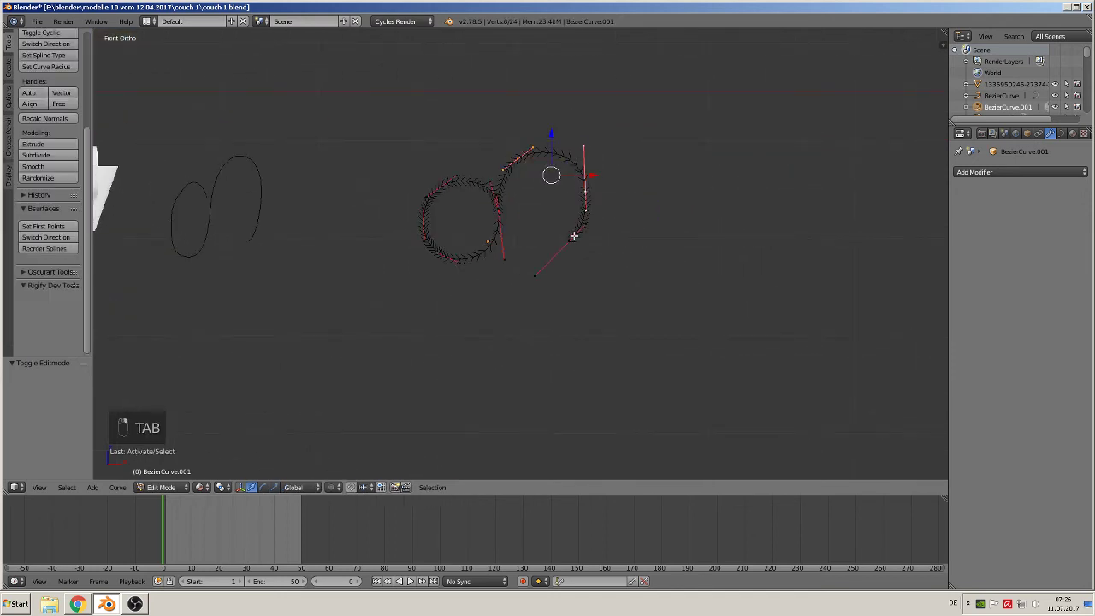
{"action": "right_click", "coordinate": [569, 238], "text": "shift"}
{"action": "key", "text": "g"}
{"action": "key", "text": "z"}
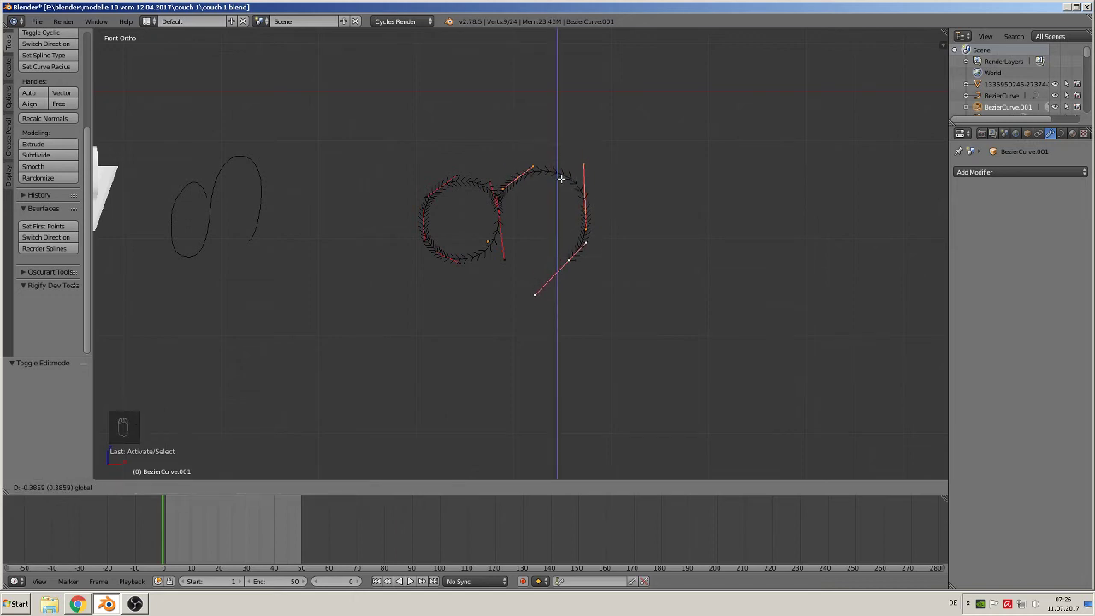
{"action": "left_click", "coordinate": [561, 178]}
{"action": "key", "text": "Tab"}
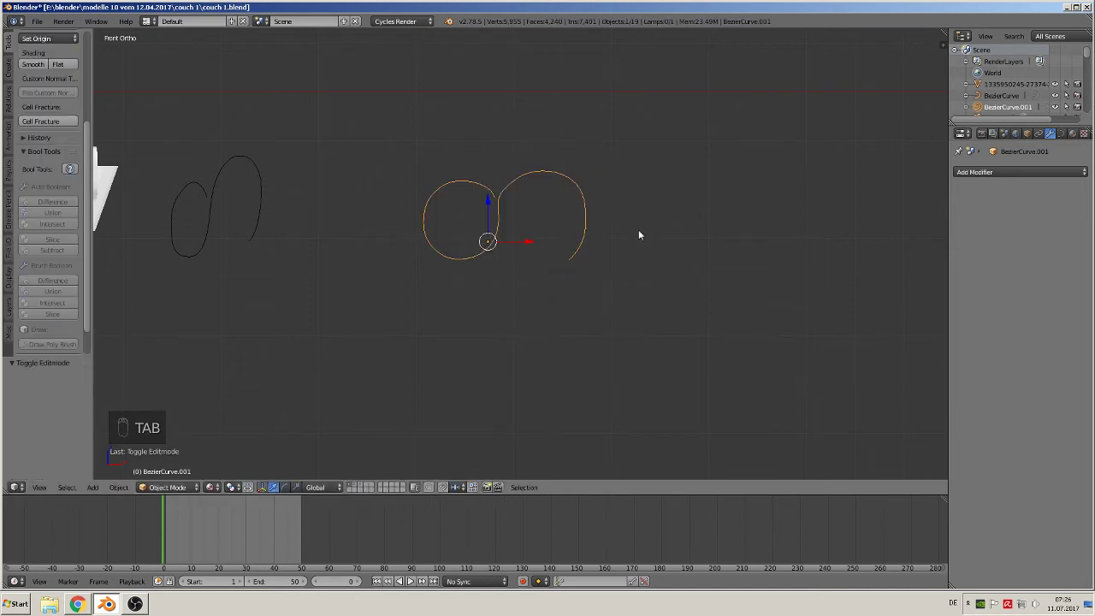
- Duplicate the reshaped curve and place the copy about 4.3 units away along the positive X axis
{"action": "key", "text": "shift+d"}
{"action": "right_click", "coordinate": [541, 242]}
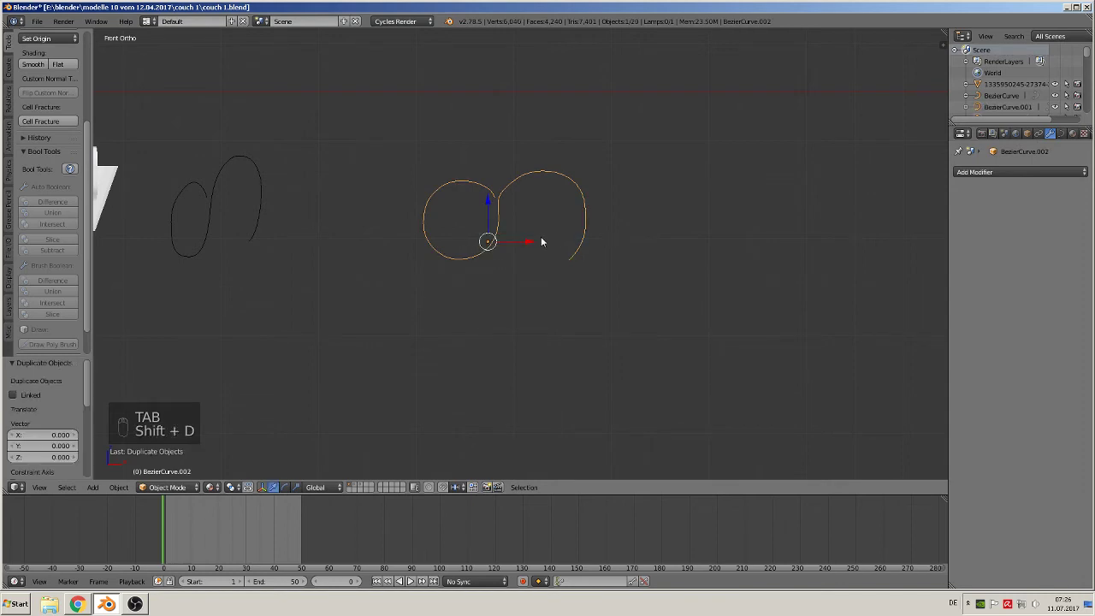
{"action": "key", "text": "g"}
{"action": "key", "text": "x"}
{"action": "left_click", "coordinate": [741, 245]}
- Adjust the upper and lower handles of the copy's point joining the two curls to straighten the connecting stretch
{"action": "middle_click_drag", "start_coordinate": [742, 245], "coordinate": [472, 269], "text": "shift"}
{"action": "scroll", "coordinate": [484, 264], "scroll_direction": "up", "scroll_amount": 3}
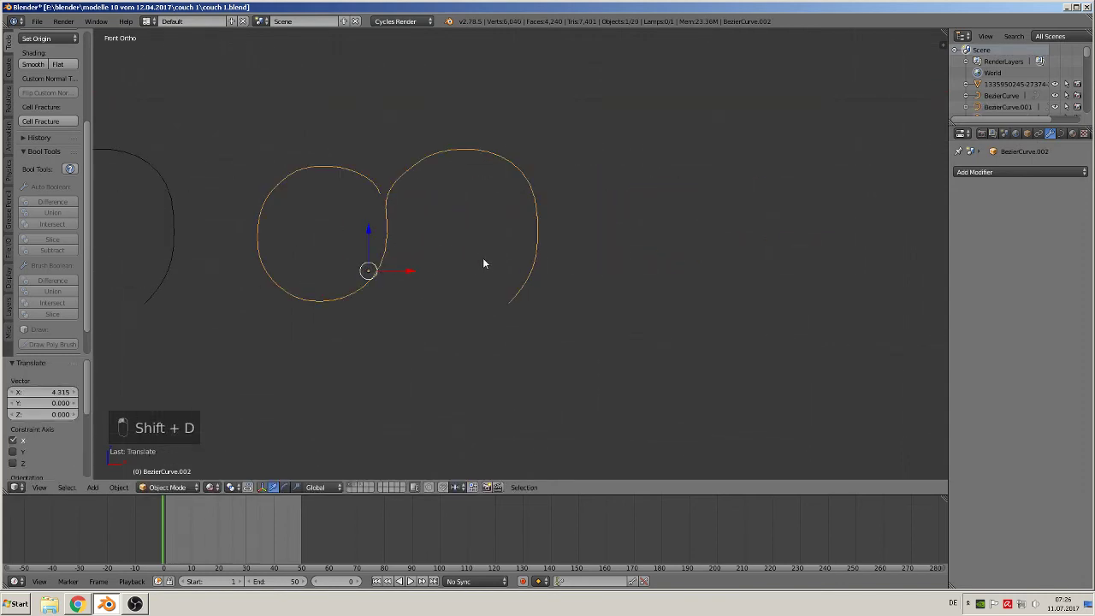
{"action": "key", "text": "Tab"}
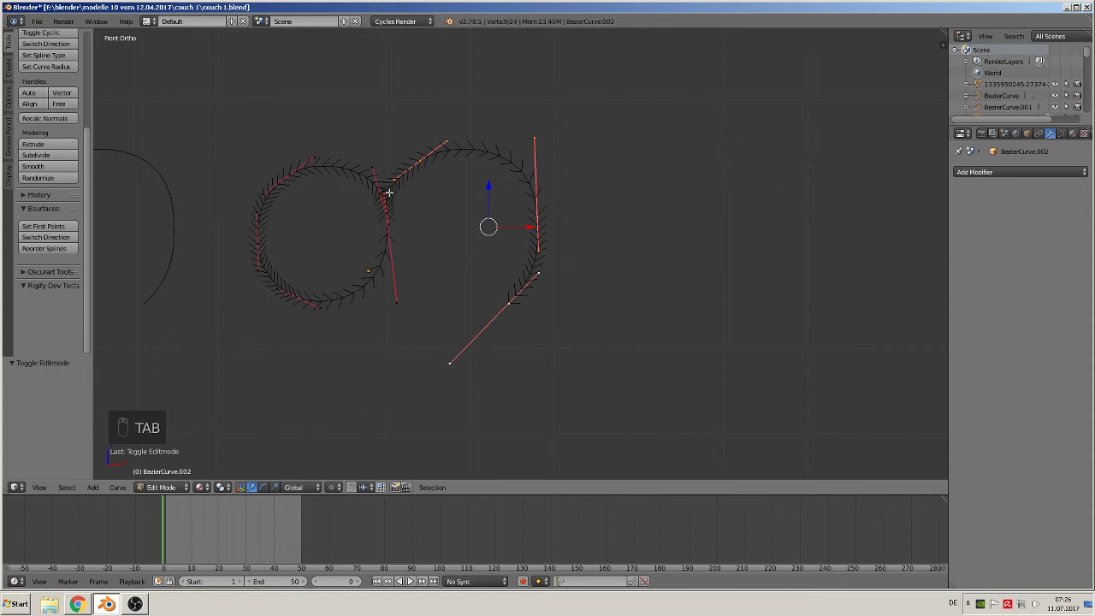
{"action": "right_click", "coordinate": [389, 192]}
{"action": "key", "text": "g"}
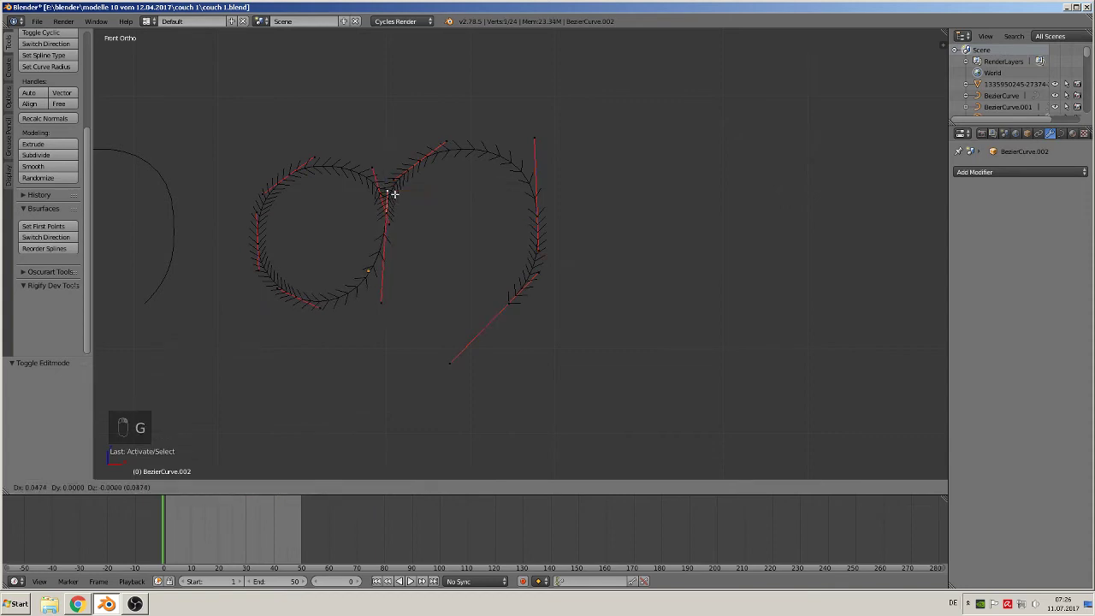
{"action": "left_click", "coordinate": [394, 193]}
{"action": "key", "text": "g"}
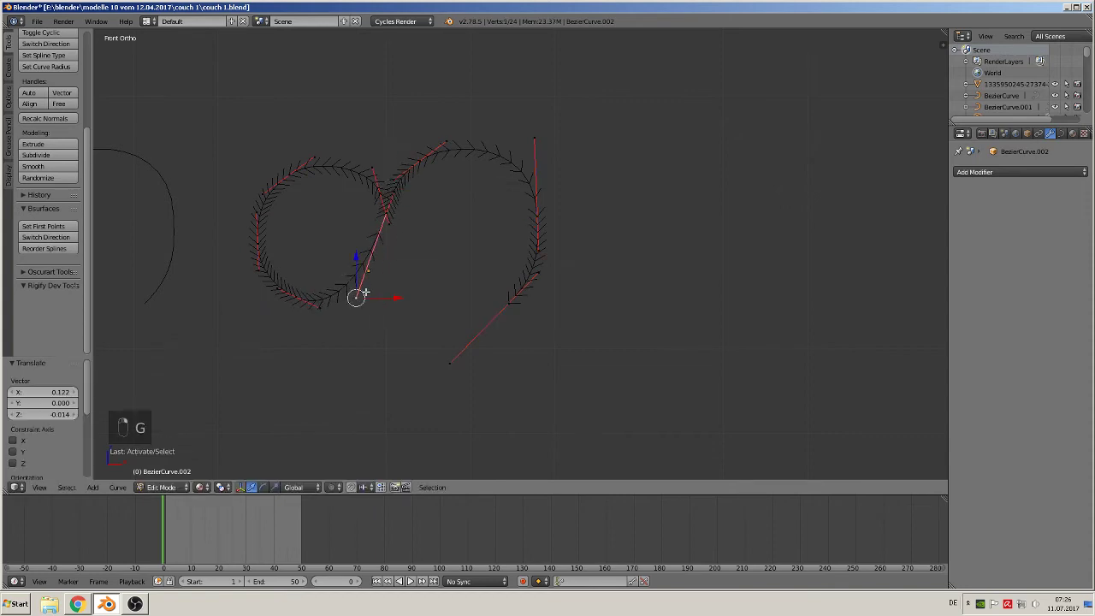
{"action": "left_click", "coordinate": [415, 287]}
{"action": "key", "text": "Tab"}
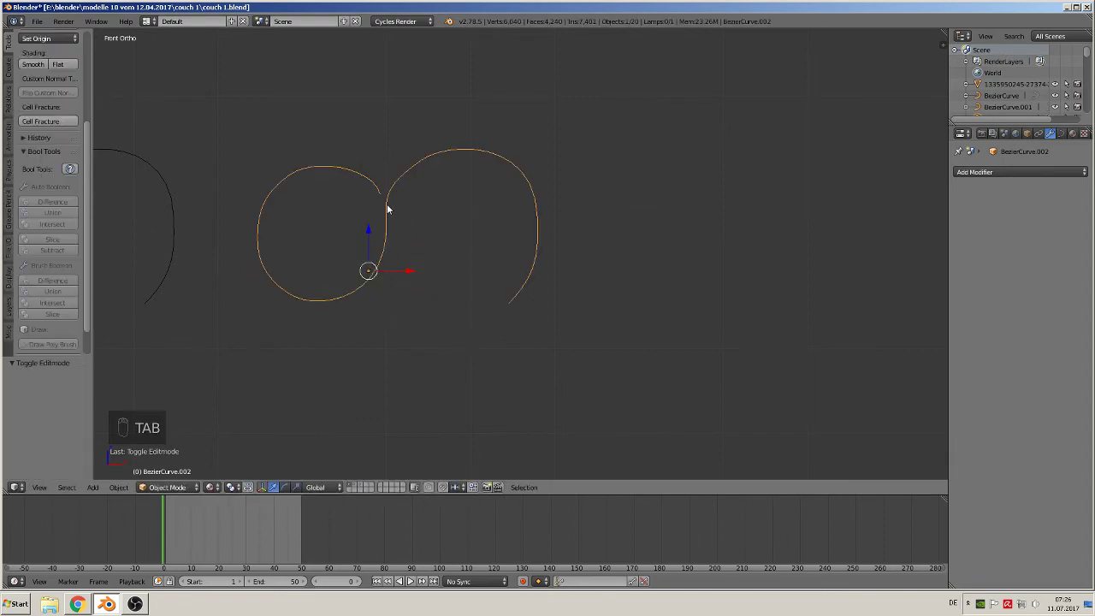
- Move the point joining the two curls toward the larger curl and down, about 0.19 on X and -0.10 on Z
{"action": "key", "text": "Tab"}
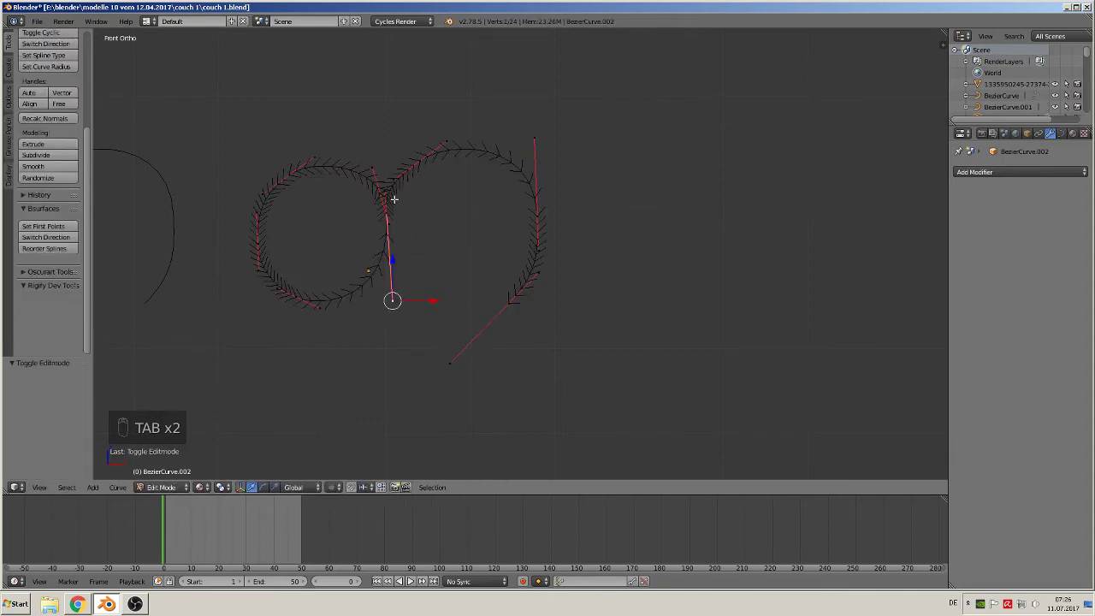
{"action": "right_click", "coordinate": [390, 215]}
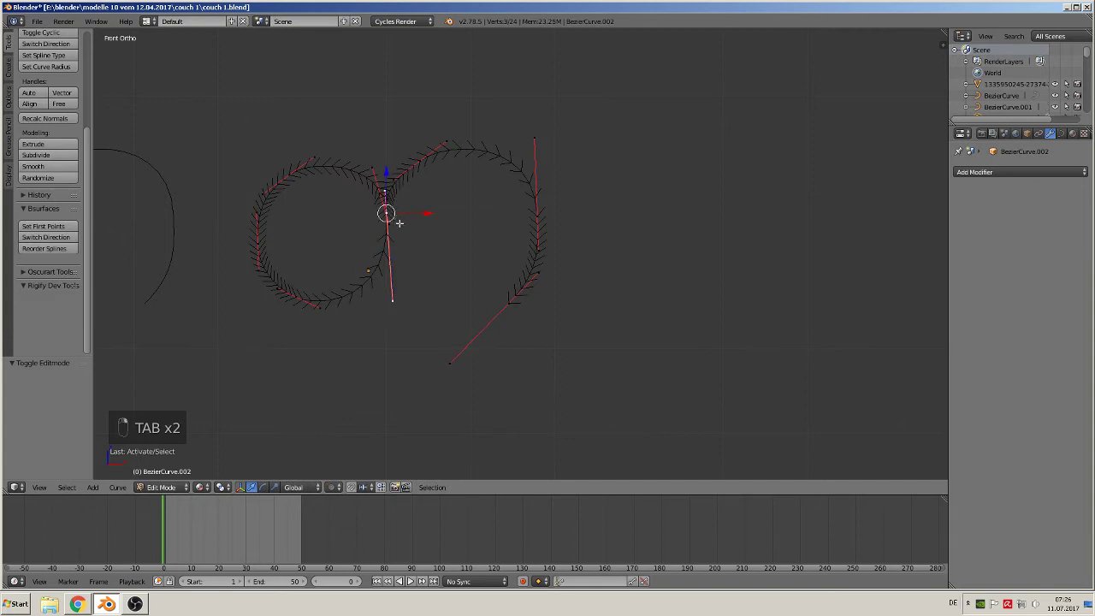
{"action": "key", "text": "g"}
{"action": "left_click", "coordinate": [416, 228]}
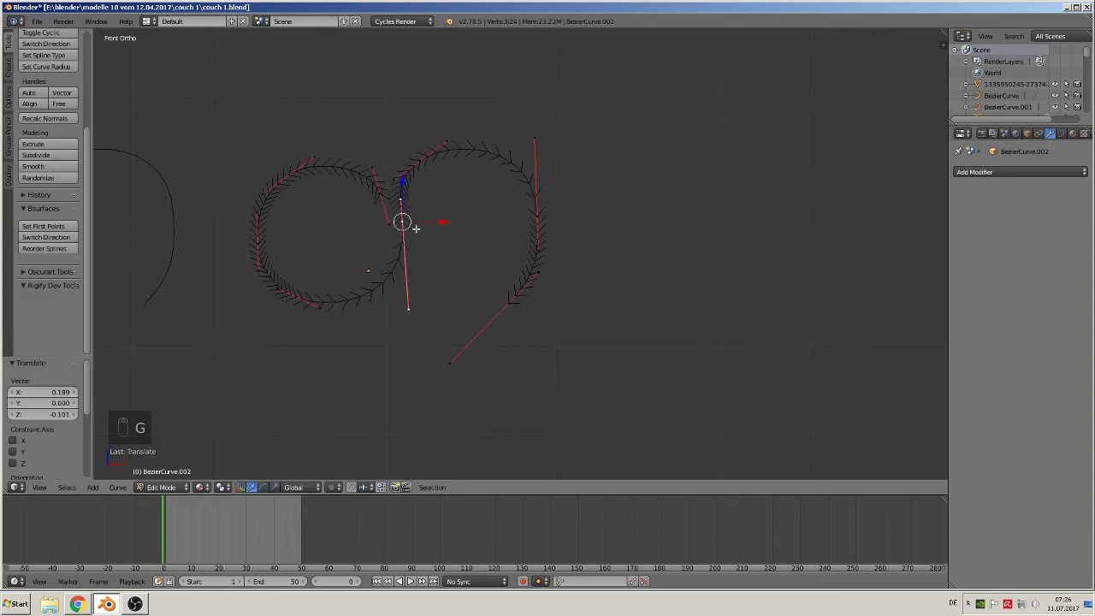
- Shift the larger curl's top control point outward, away from the smaller curl, by about 0.16 units
{"action": "key", "text": "g"}
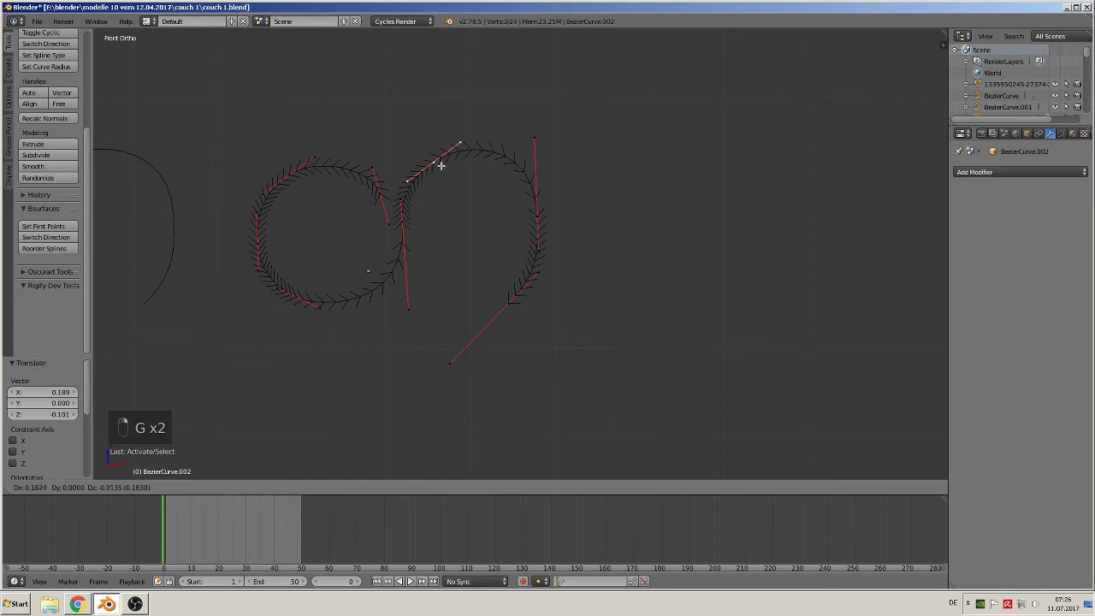
{"action": "left_click", "coordinate": [438, 165]}
{"action": "key", "text": "Tab"}
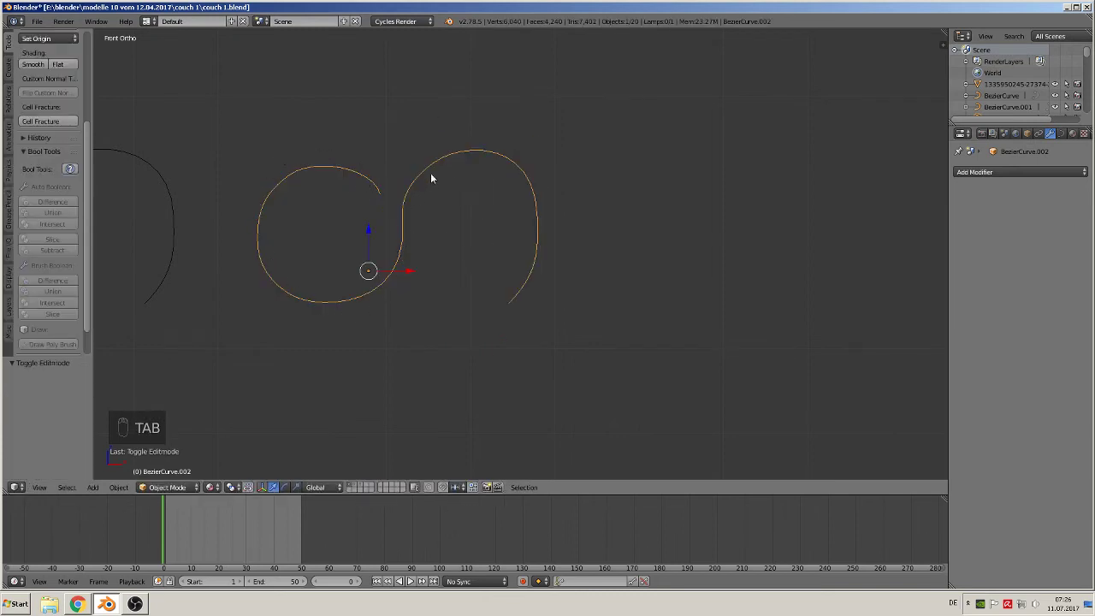
- Move the copy's outer control point on the larger curl slightly outward to widen that curl
{"action": "key", "text": "Tab"}
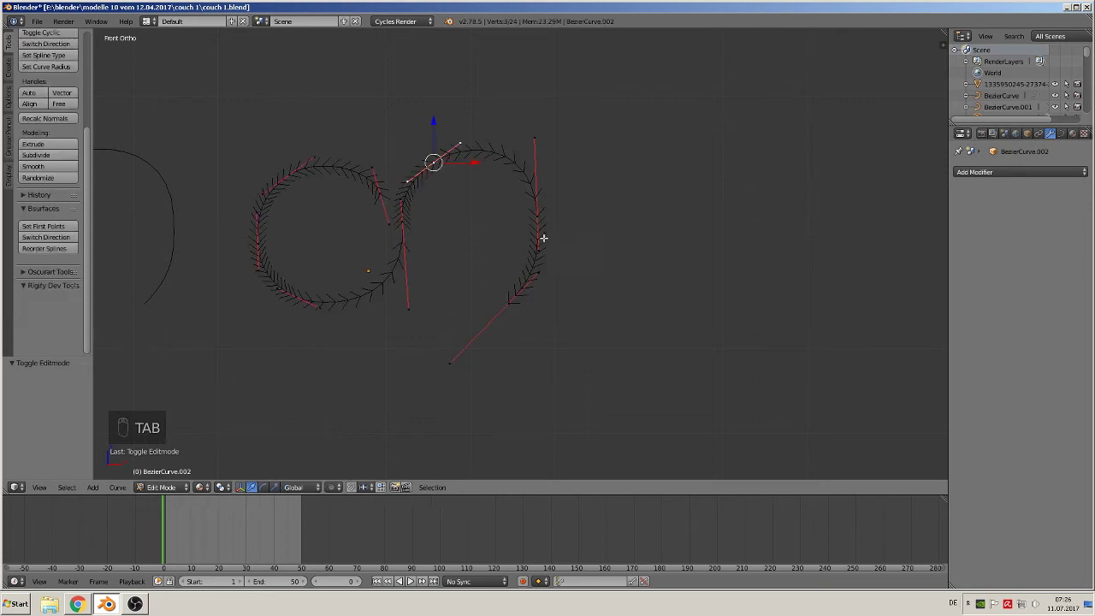
{"action": "left_click", "coordinate": [536, 215]}
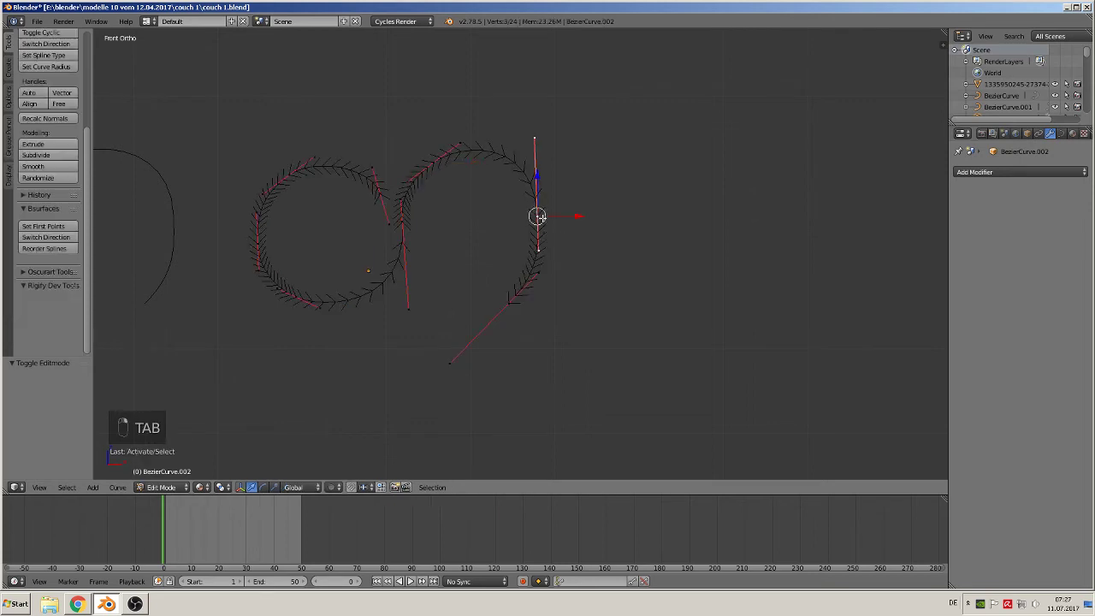
{"action": "key", "text": "g"}
{"action": "left_click", "coordinate": [554, 145]}
{"action": "key", "text": "Tab"}
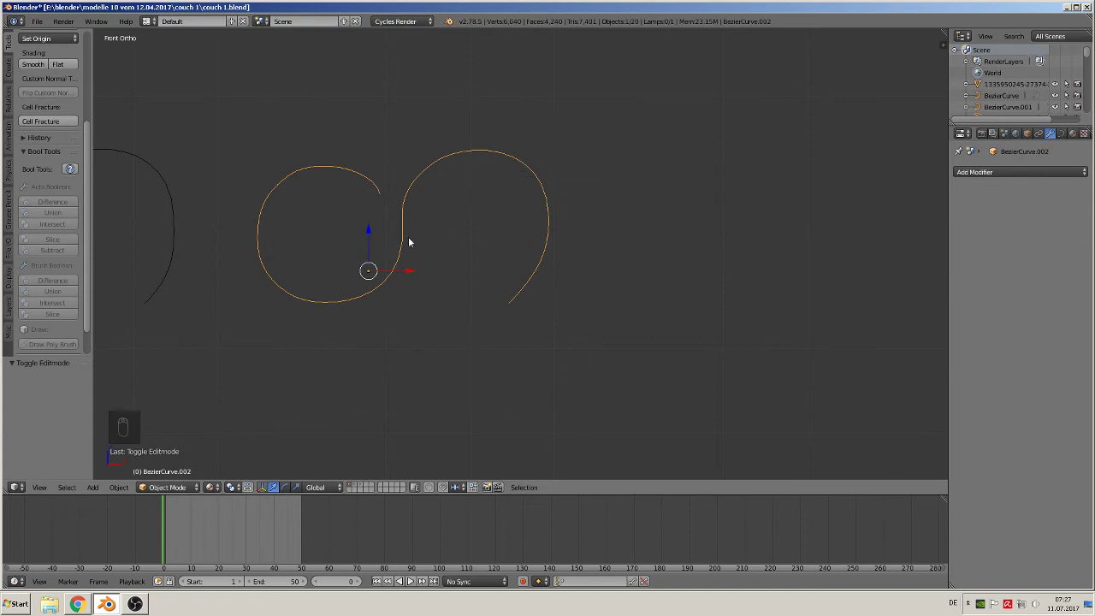
- Raise the upper handle of the smaller curl's top point slightly to round its top
{"action": "key", "text": "Tab"}
{"action": "right_click", "coordinate": [314, 160]}
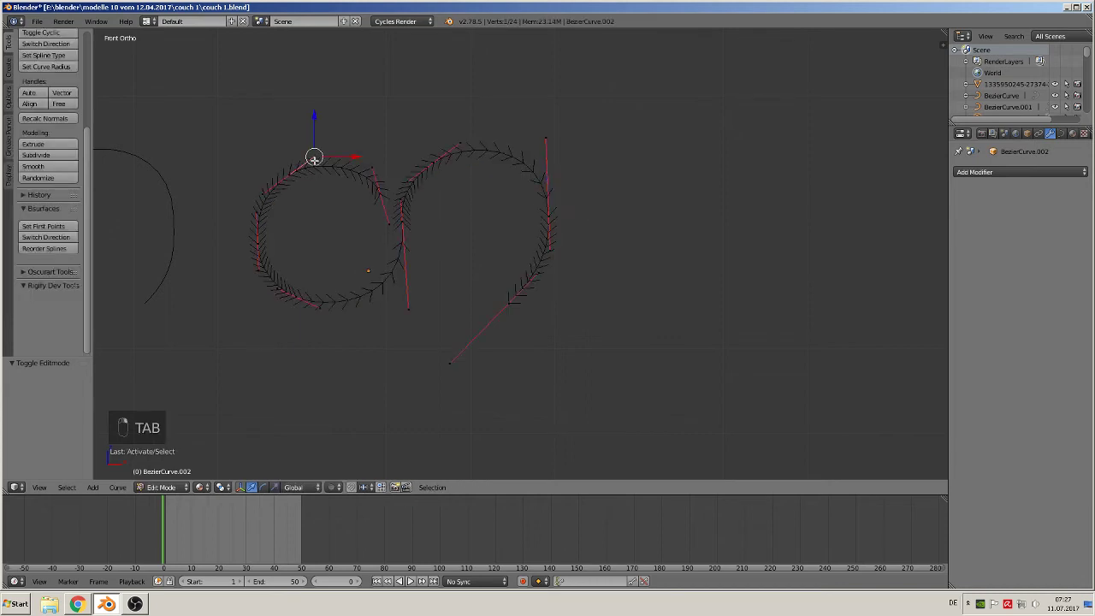
{"action": "key", "text": "g"}
{"action": "left_click", "coordinate": [317, 156]}
{"action": "key", "text": "Tab"}
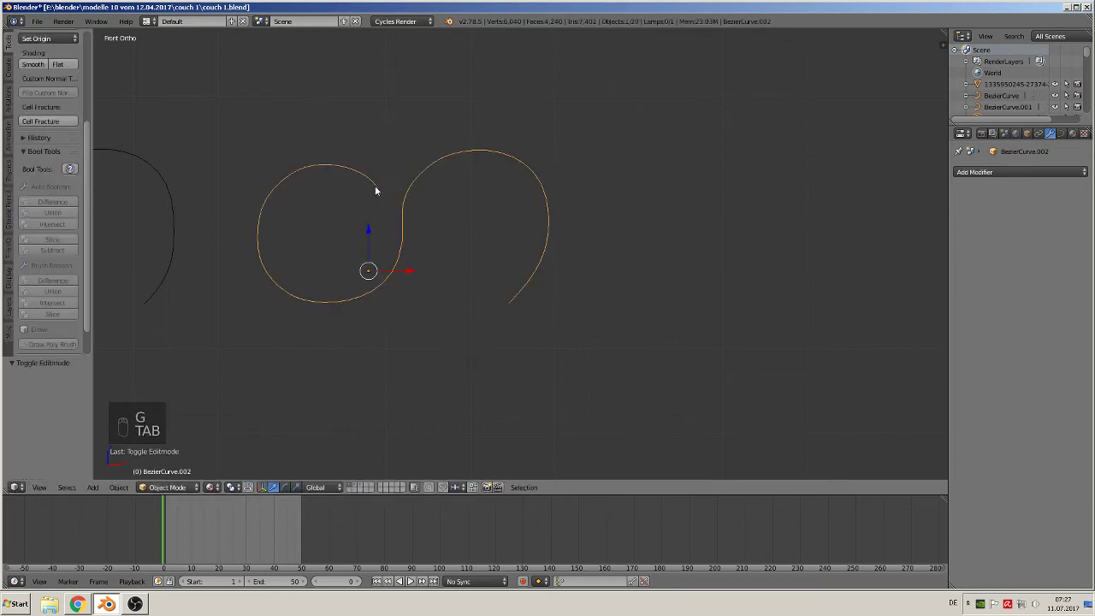
- Nudge the upper handle of the smaller curl's outer point slightly outward to smooth the outer side
{"action": "key", "text": "Tab"}
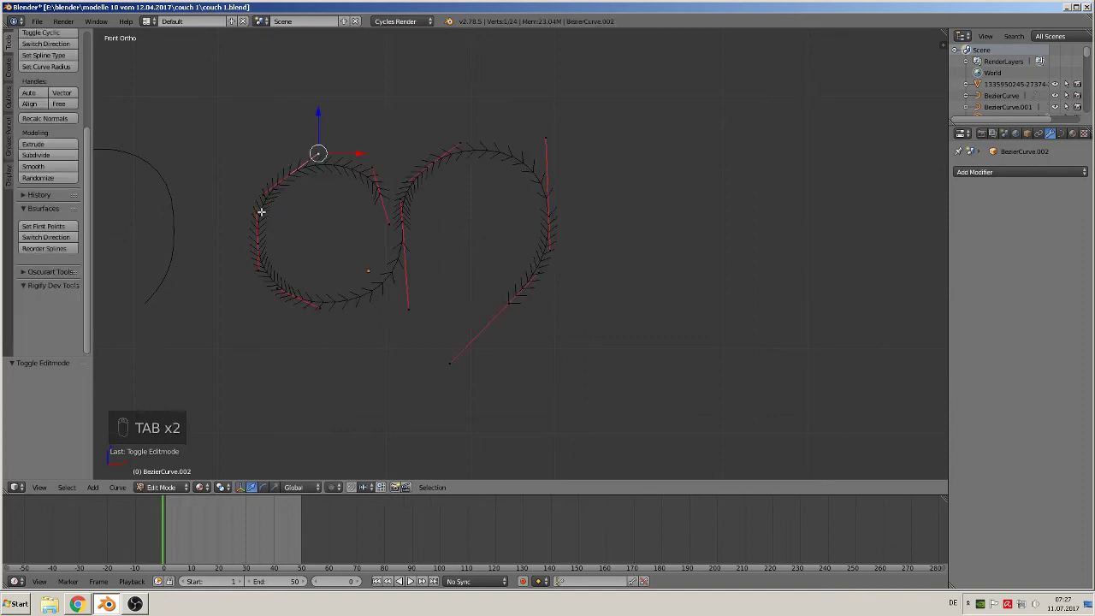
{"action": "right_click", "coordinate": [258, 213]}
{"action": "key", "text": "g"}
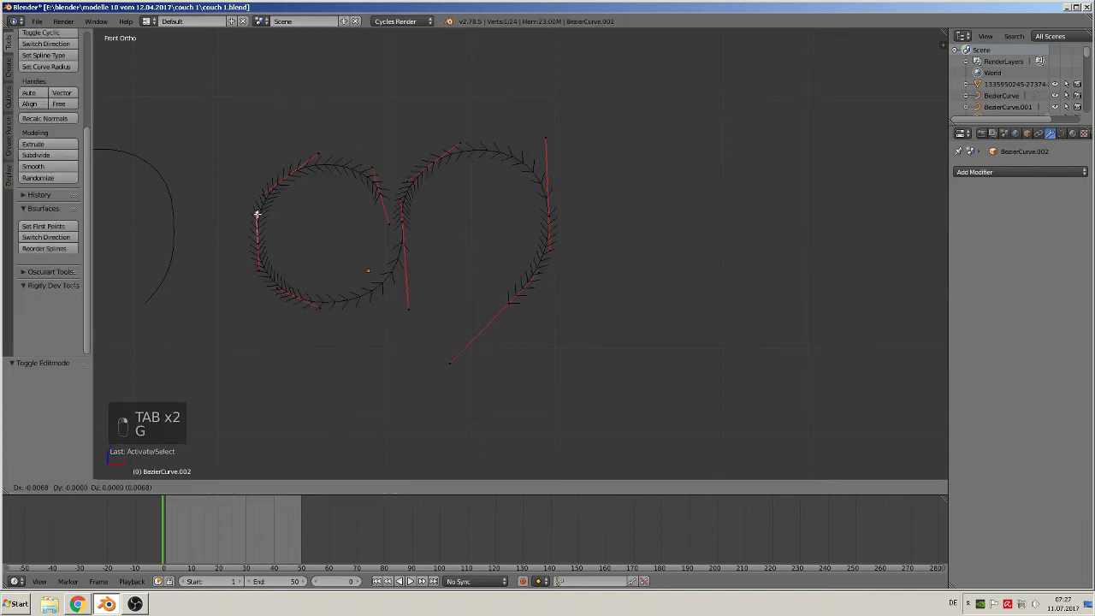
{"action": "left_click", "coordinate": [256, 214]}
{"action": "key", "text": "Tab"}
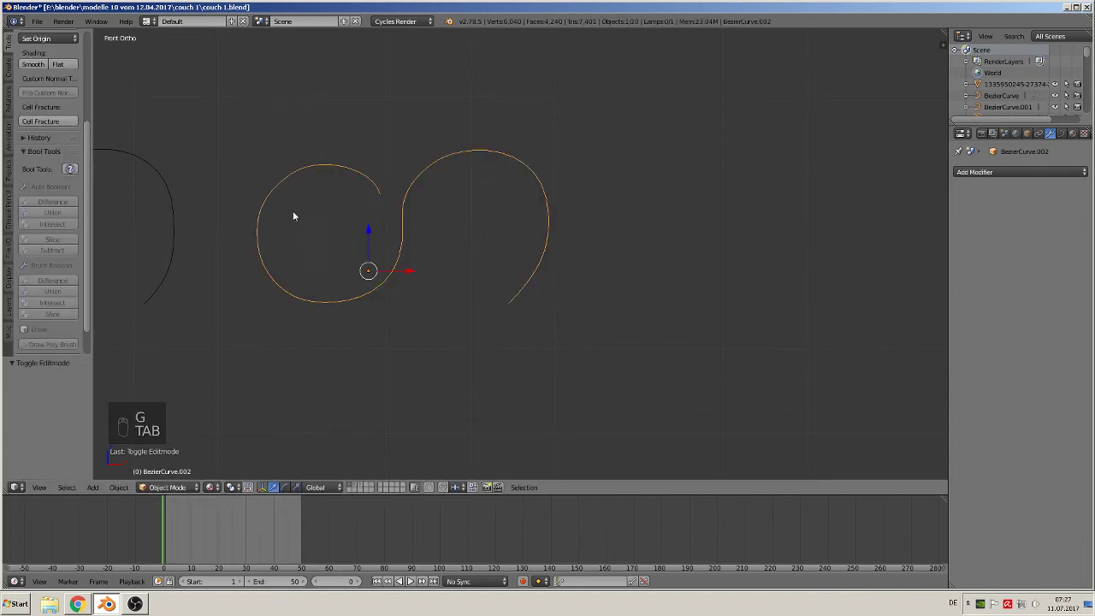
{"action": "scroll", "coordinate": [518, 291], "scroll_direction": "down", "scroll_amount": 5}
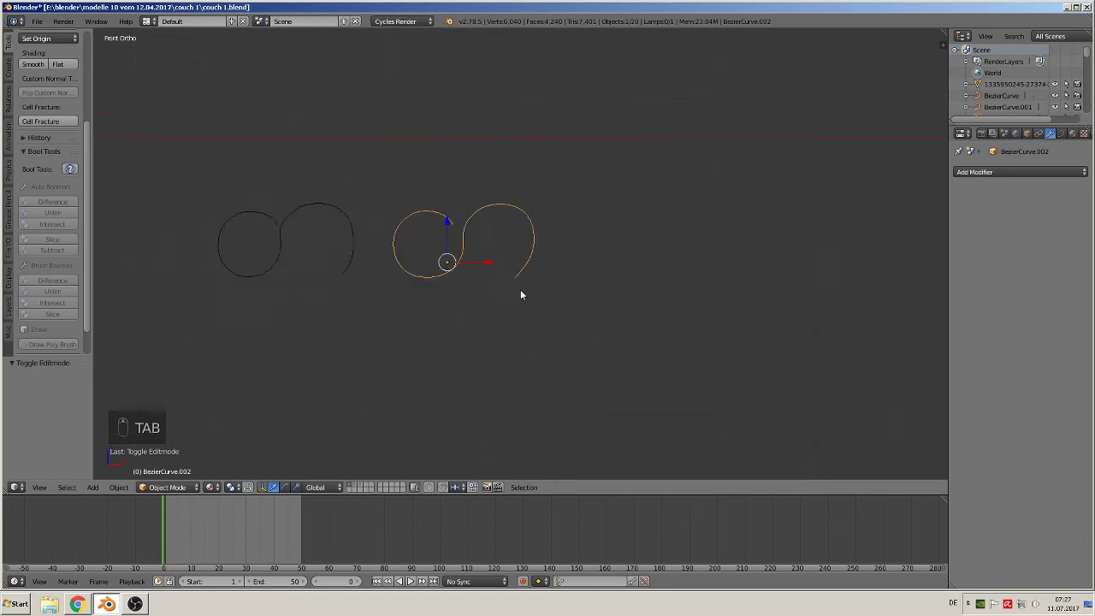
{"action": "mouse_move", "coordinate": [517, 296]}
{"action": "middle_mouse_down"}
{"action": "mouse_move", "coordinate": [499, 298]}
{"action": "mouse_move", "coordinate": [511, 297]}
{"action": "middle_mouse_up"}
{"action": "key", "text": "KP_1"}
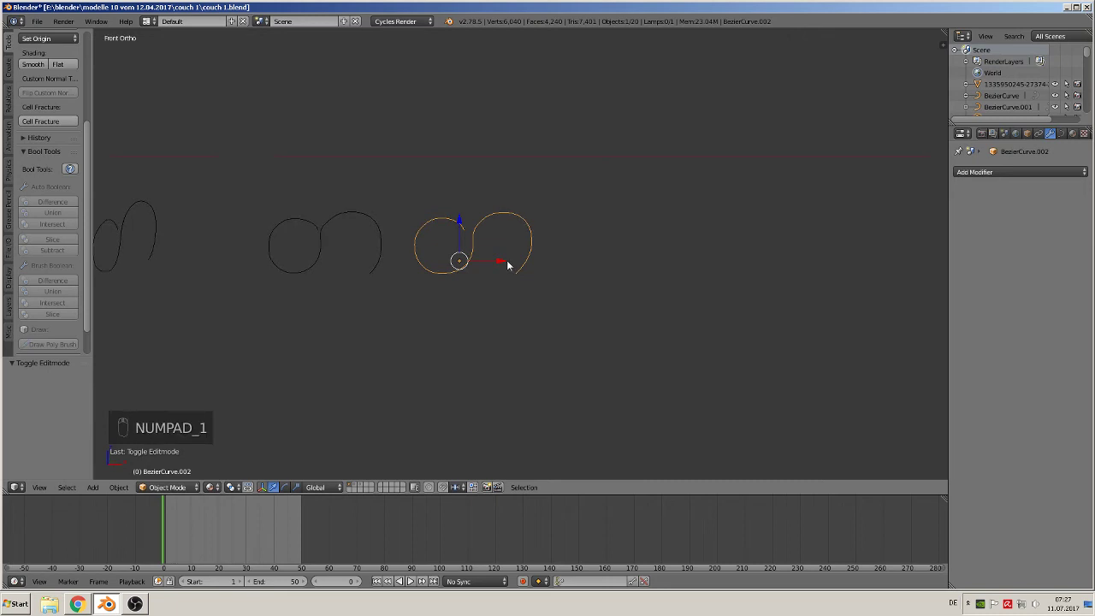
{"action": "scroll", "coordinate": [499, 265], "scroll_direction": "up", "scroll_amount": 5}
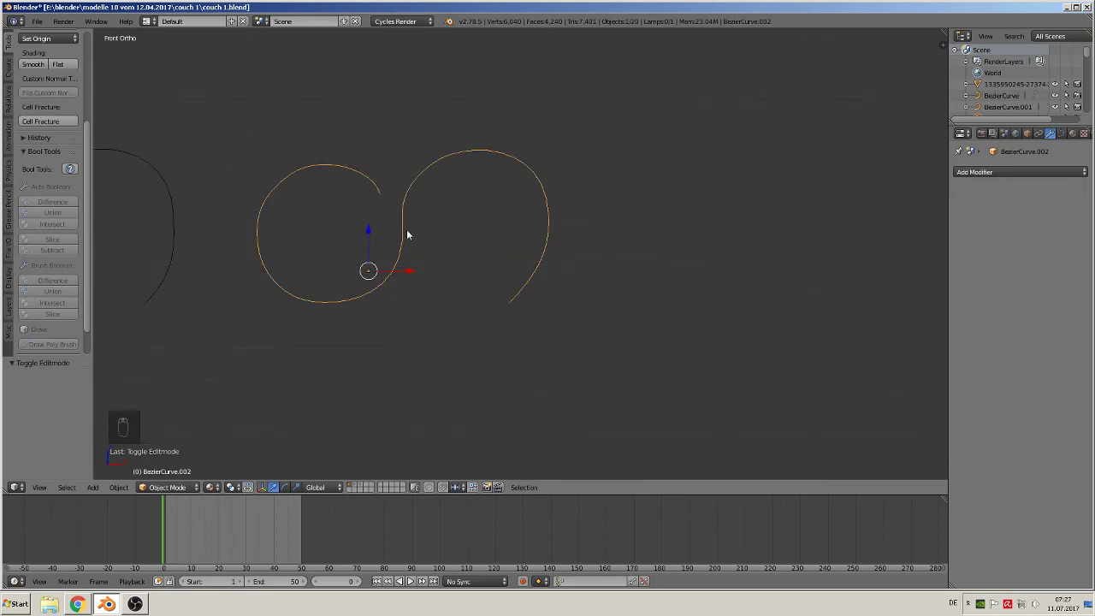
- Reposition the lower handle of the point joining the two curls by about -0.074 in X and -0.095 in Z
{"action": "key", "text": "Tab"}
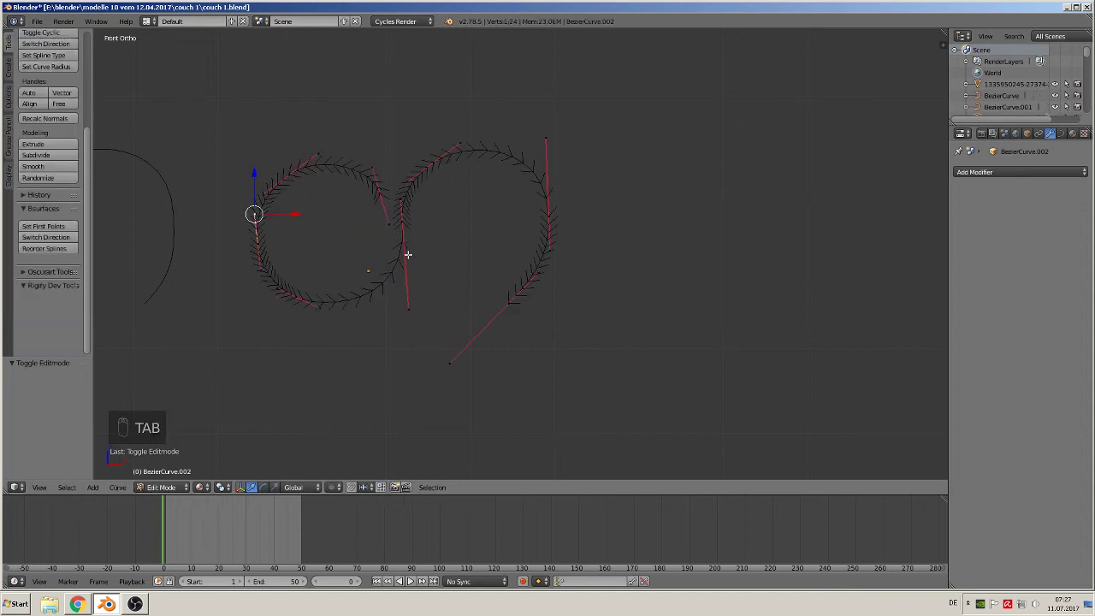
{"action": "right_click", "coordinate": [405, 305]}
{"action": "key", "text": "g"}
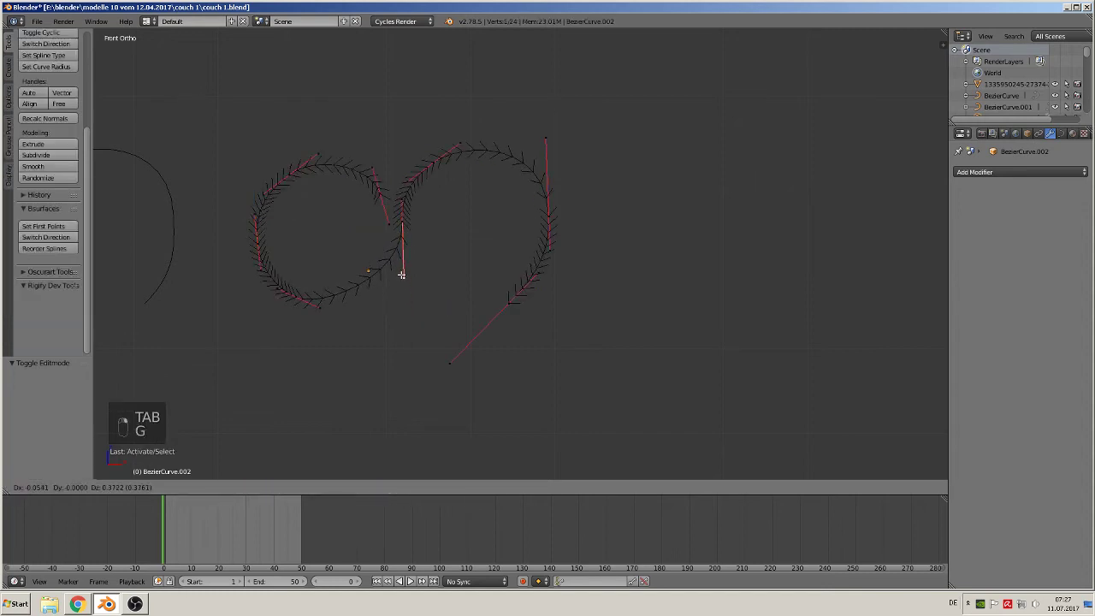
{"action": "left_click", "coordinate": [401, 316]}
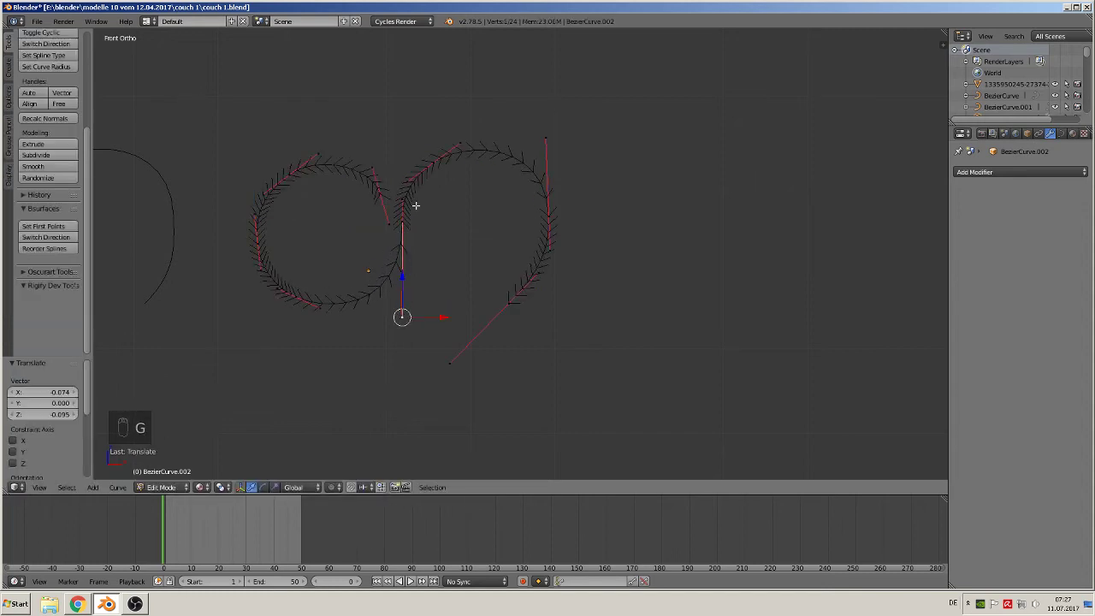
{"action": "key", "text": "Tab"}
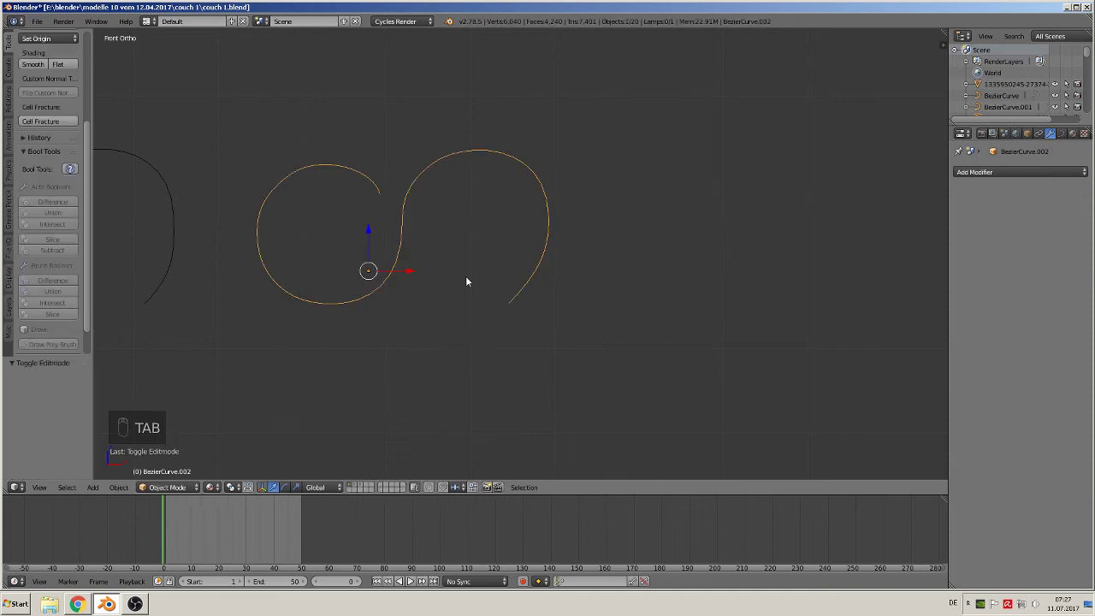
- Duplicate the refined S-shaped curve and place the copy about 4.5 units along X
{"action": "scroll", "coordinate": [466, 287], "scroll_direction": "down", "scroll_amount": 2}
{"action": "scroll", "coordinate": [453, 278], "scroll_direction": "down", "scroll_amount": 1}
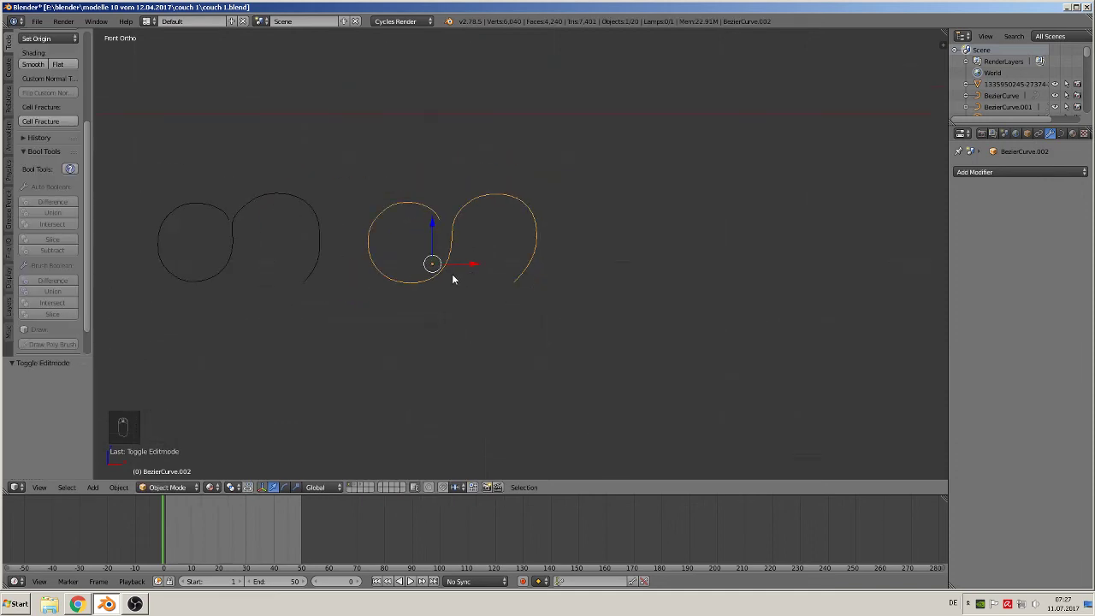
{"action": "key", "text": "shift+d"}
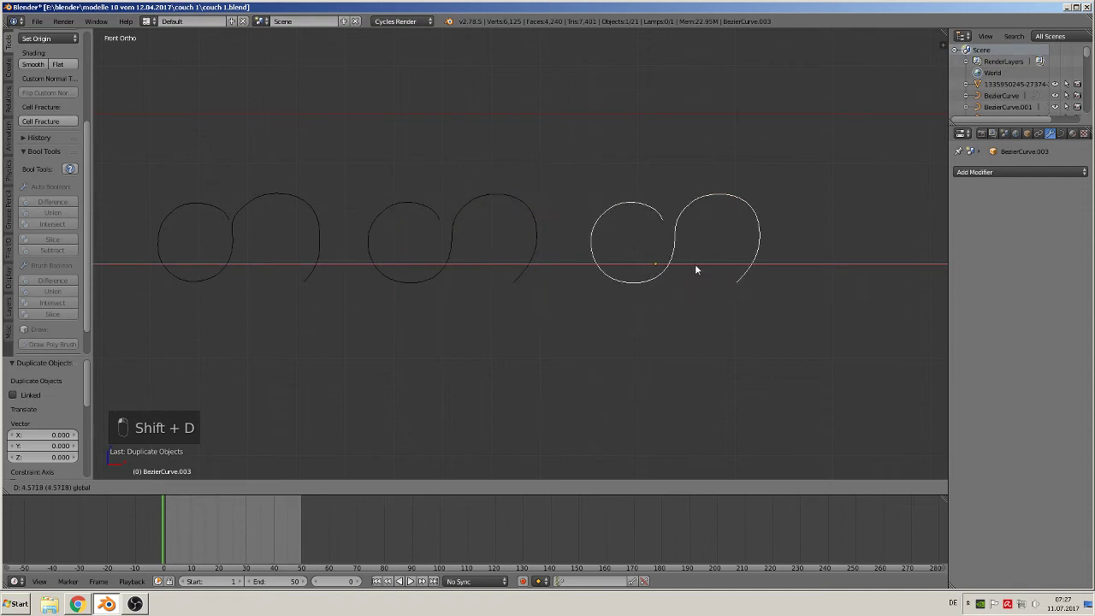
{"action": "left_click", "coordinate": [593, 274]}
{"action": "scroll", "coordinate": [511, 270], "scroll_direction": "down", "scroll_amount": 2}
{"action": "middle_click_drag", "start_coordinate": [407, 264], "coordinate": [361, 267]}
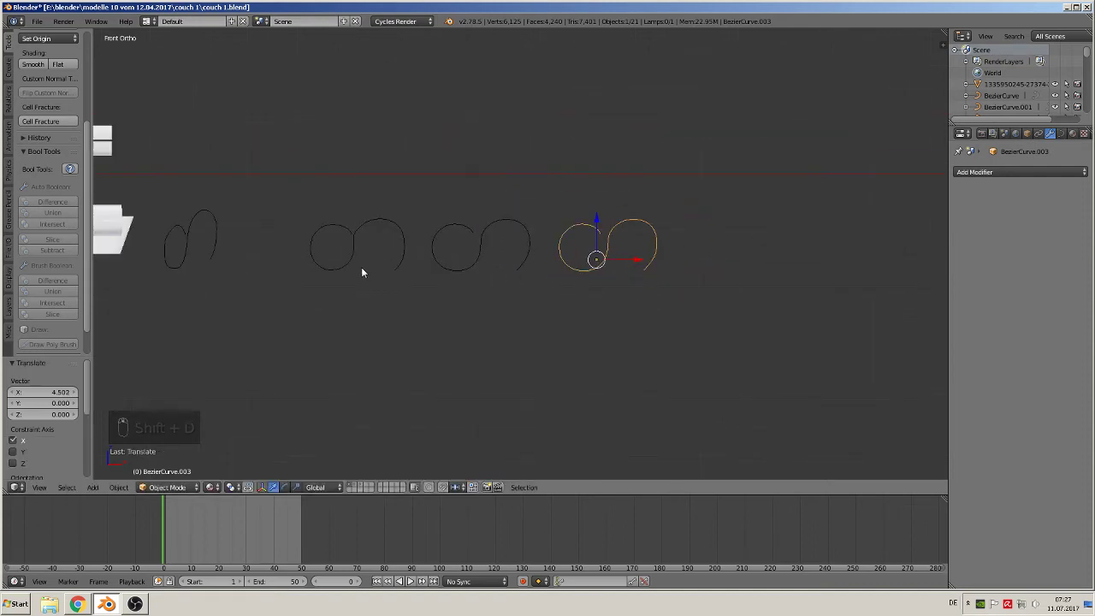
- Make another duplicate of the newest S-curve, about 4.56 units further along X
{"action": "middle_click_drag", "start_coordinate": [560, 306], "coordinate": [604, 286]}
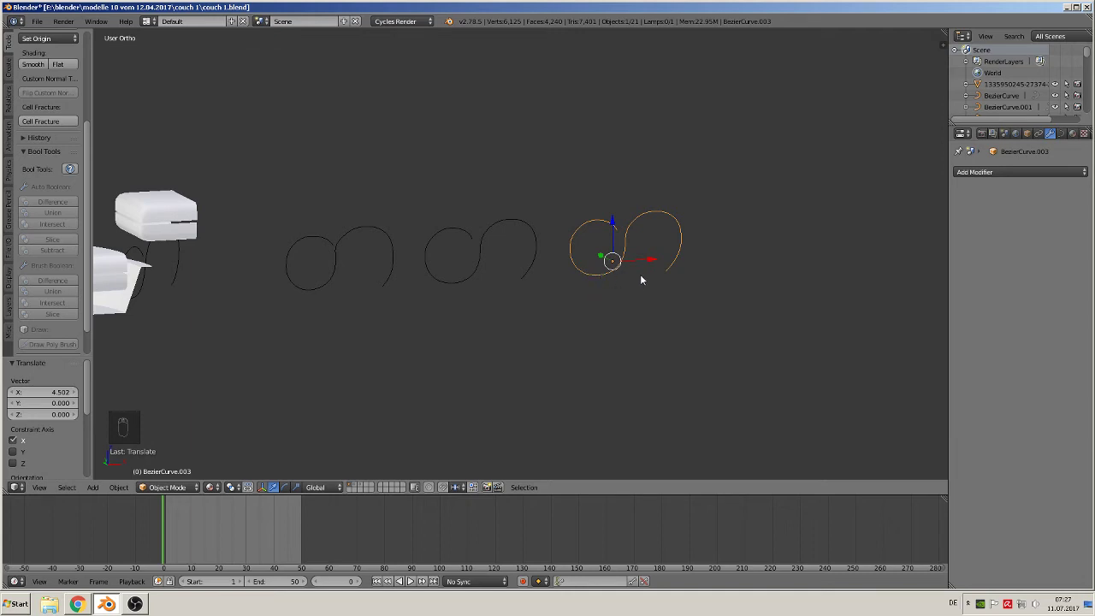
{"action": "key", "text": "shift+d"}
{"action": "left_click", "coordinate": [774, 262]}
{"action": "middle_click_drag", "start_coordinate": [774, 256], "coordinate": [522, 277], "text": "shift"}
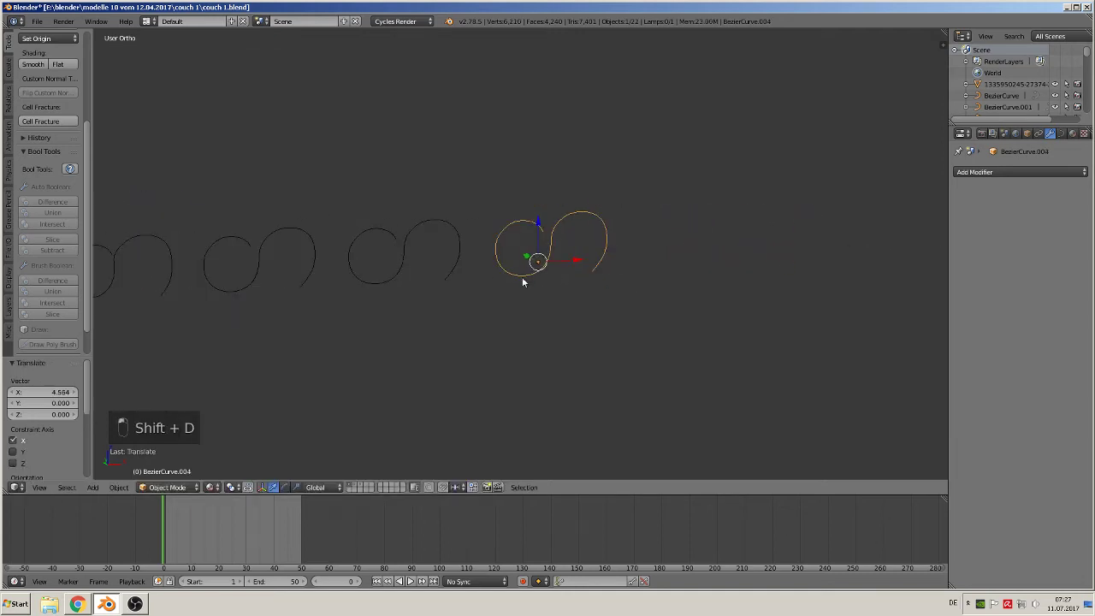
- Set the last copy's curve fill to Full and its bevel depth to 0.149
{"action": "left_click", "coordinate": [1063, 135]}
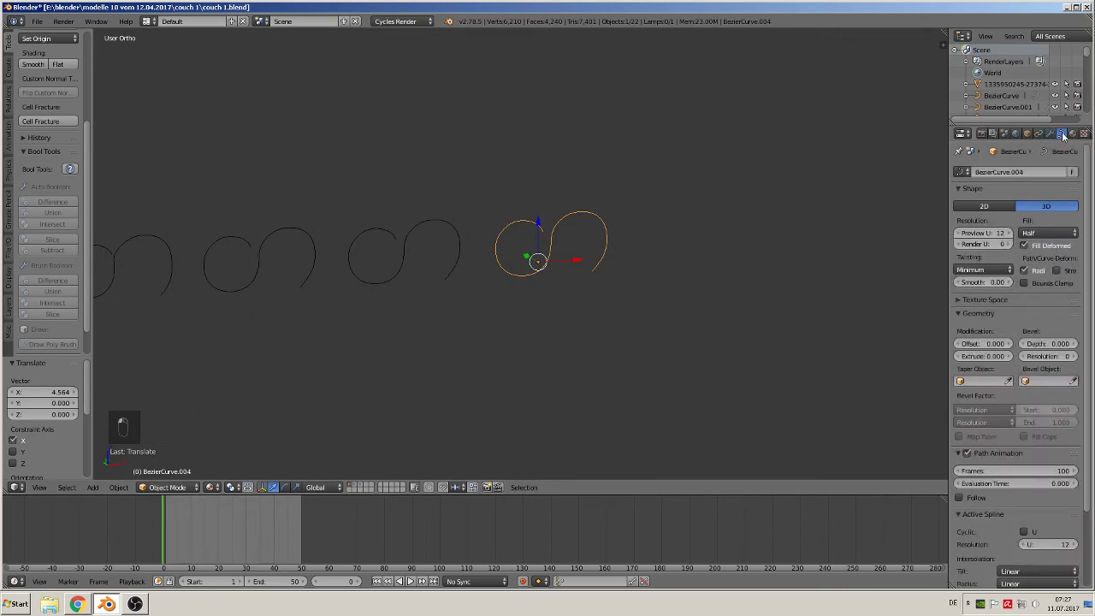
{"action": "left_click", "coordinate": [1043, 241]}
{"action": "left_click", "coordinate": [1043, 222]}
{"action": "left_click_drag", "start_coordinate": [1038, 343], "coordinate": [1080, 343]}
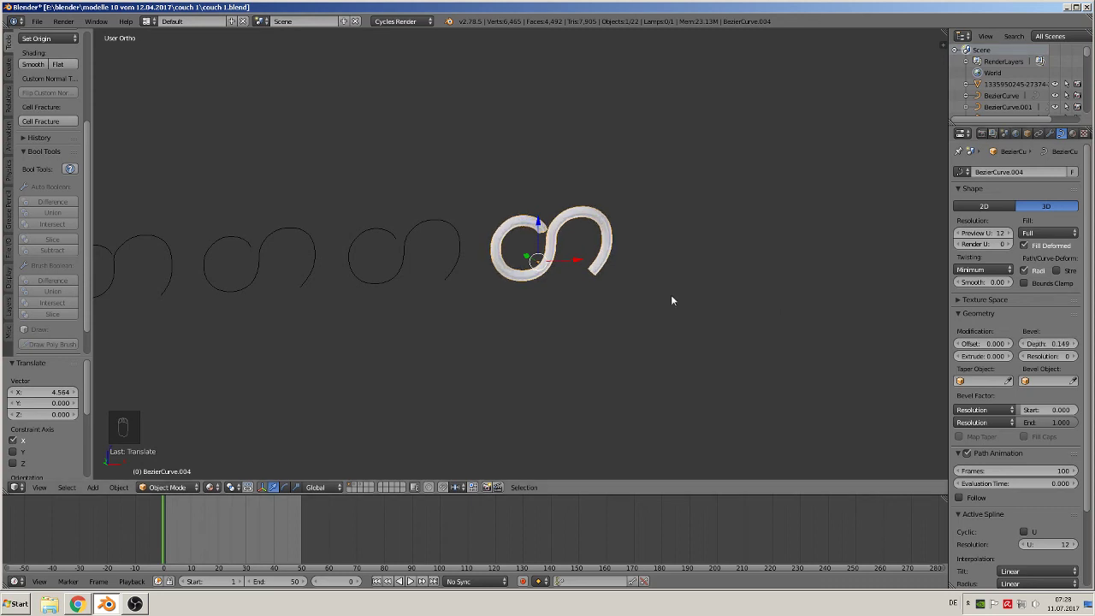
- Compare the thickened curve with the rolled armrest in the reference photo
{"action": "scroll", "coordinate": [454, 302], "scroll_direction": "down", "scroll_amount": 3}
{"action": "scroll", "coordinate": [453, 299], "scroll_direction": "down", "scroll_amount": 2}
{"action": "middle_click_drag", "start_coordinate": [414, 275], "coordinate": [699, 258], "text": "shift"}
{"action": "scroll", "coordinate": [467, 268], "scroll_direction": "up", "scroll_amount": 5}
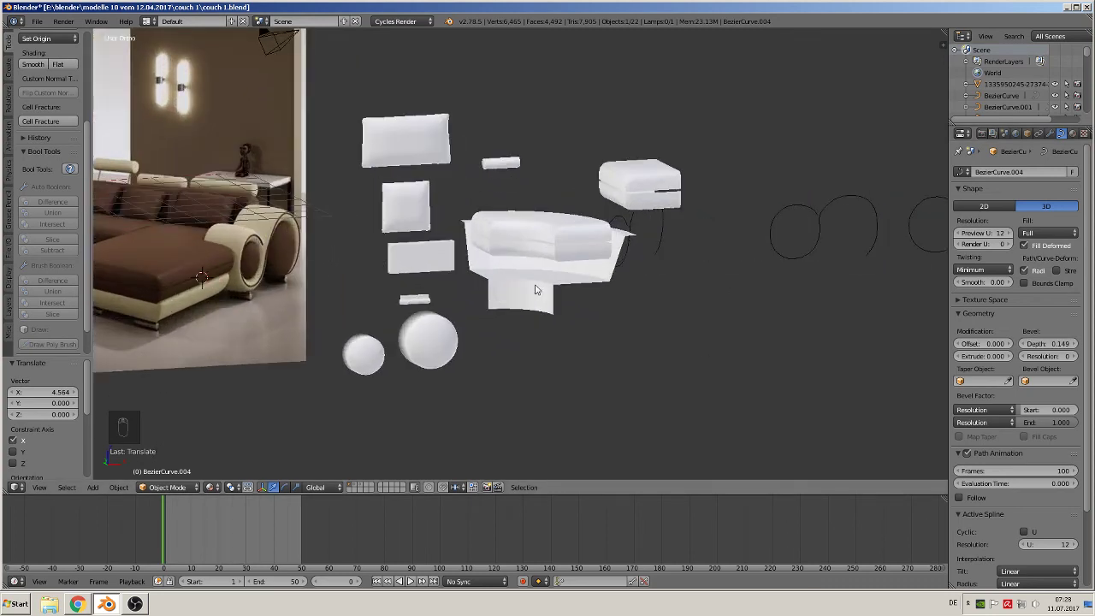
{"action": "middle_click_drag", "start_coordinate": [694, 354], "coordinate": [345, 340], "text": "shift"}
{"action": "middle_click_drag", "start_coordinate": [653, 322], "coordinate": [523, 306], "text": "shift"}
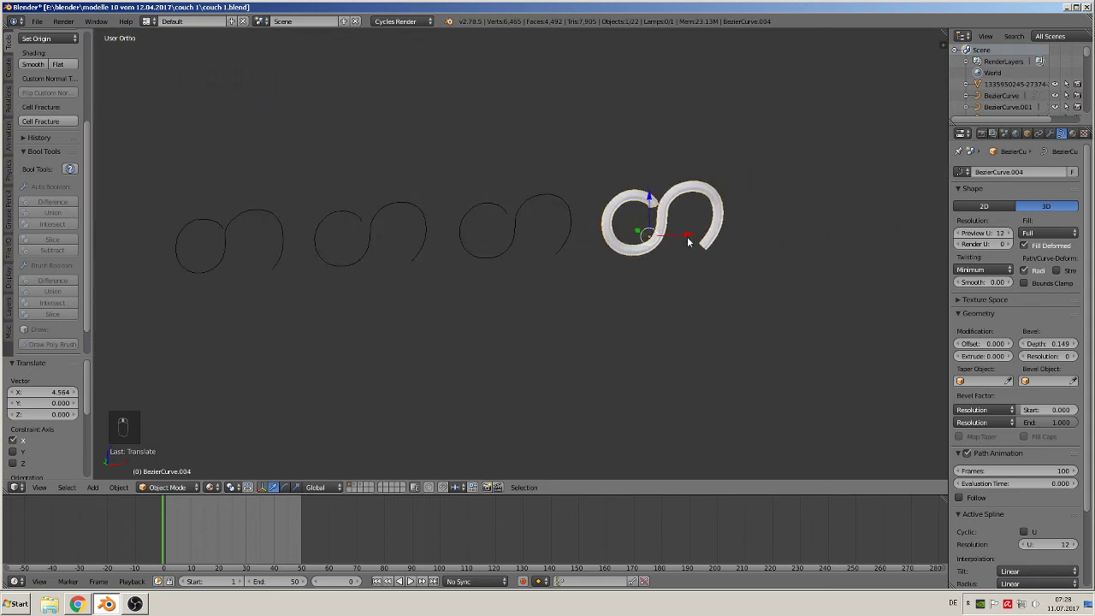
{"action": "scroll", "coordinate": [727, 317], "scroll_direction": "up", "scroll_amount": 1}
{"action": "scroll", "coordinate": [733, 311], "scroll_direction": "up", "scroll_amount": 1}
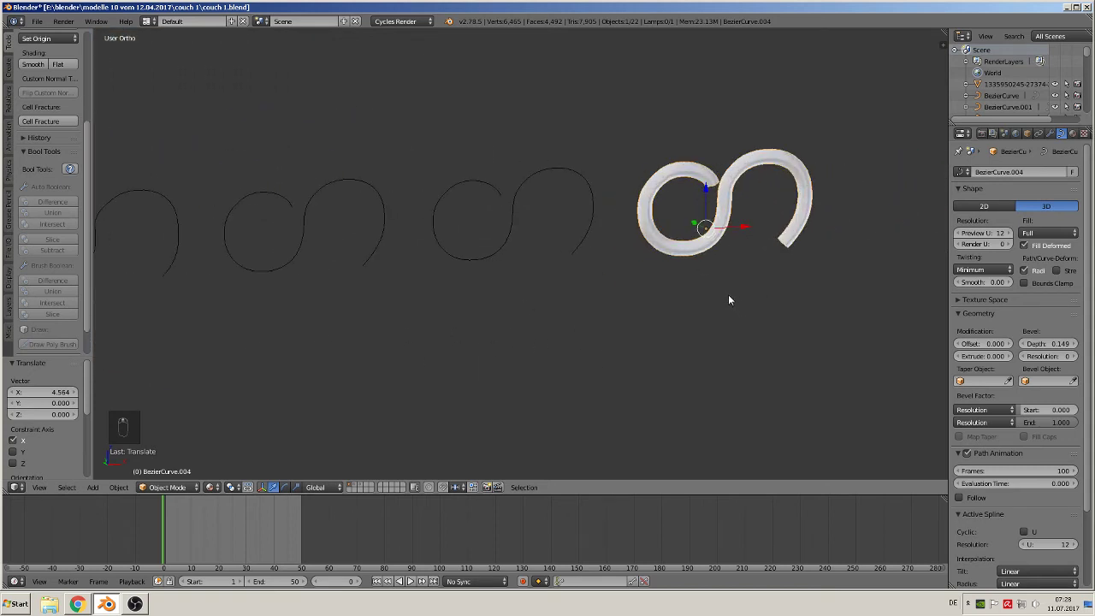
- Raise the thickened curve's bevel resolution to 3 to round its profile
{"action": "key", "text": "KP_1"}
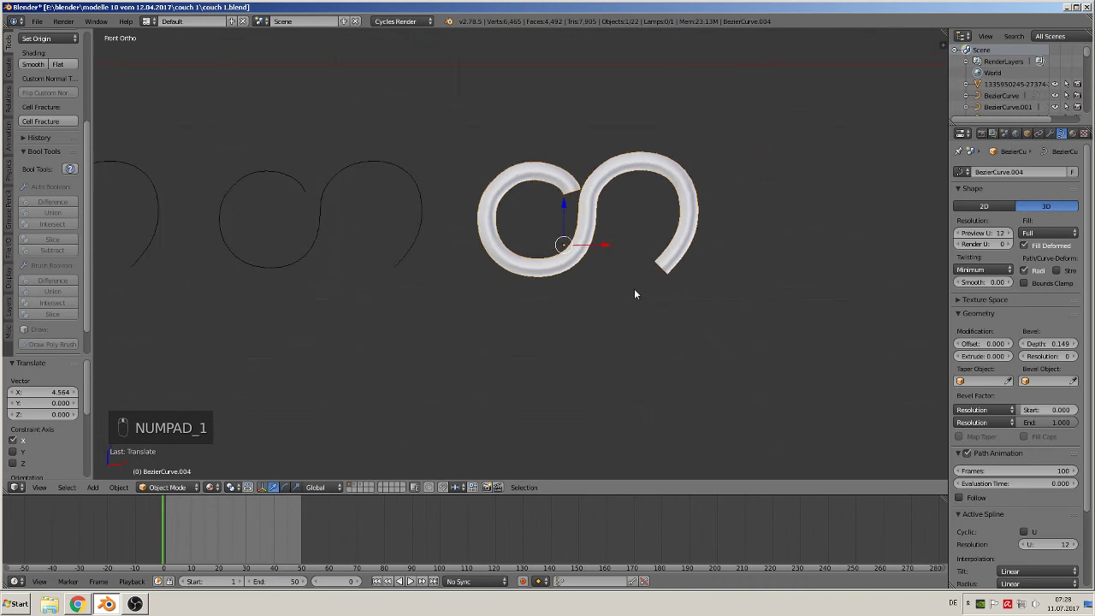
{"action": "middle_click_drag", "start_coordinate": [671, 281], "coordinate": [709, 274]}
{"action": "scroll", "coordinate": [752, 302], "scroll_direction": "up", "scroll_amount": 2}
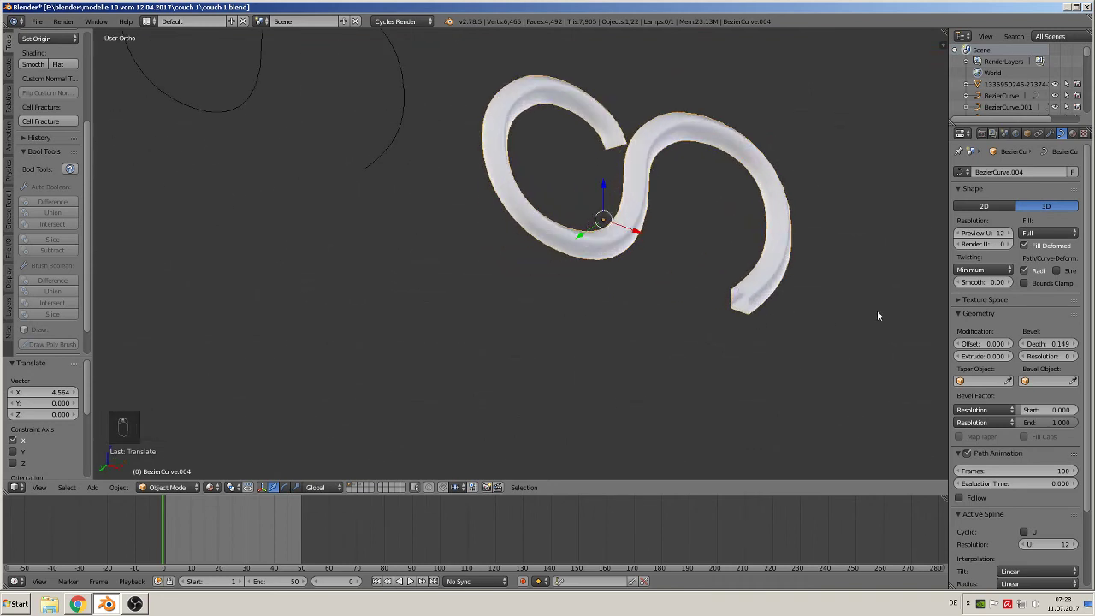
{"action": "left_click", "coordinate": [1074, 357]}
{"action": "left_click", "coordinate": [1074, 357]}
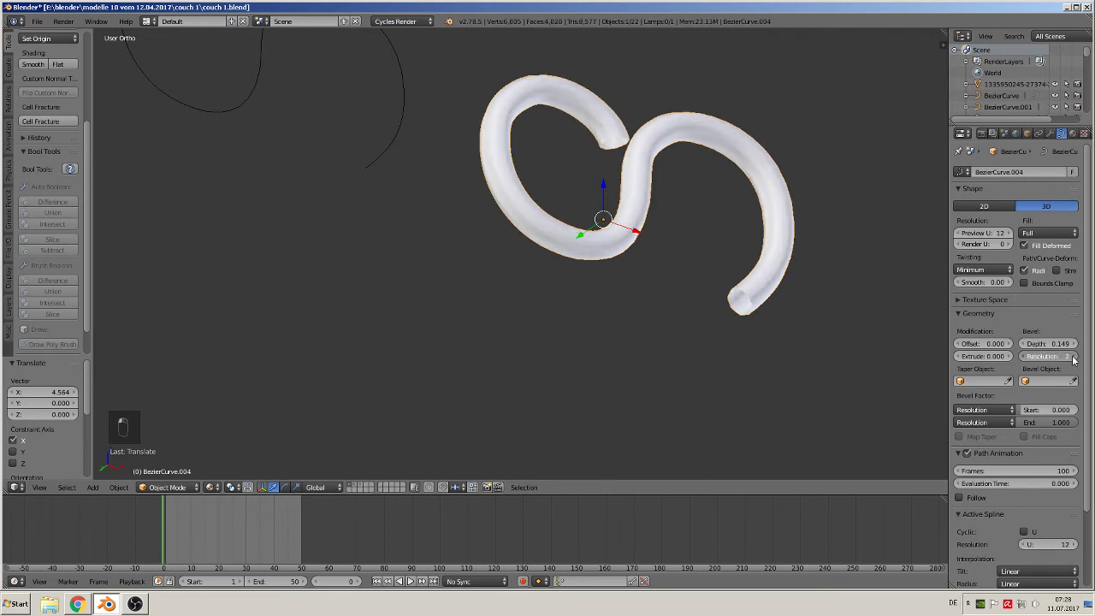
{"action": "left_click", "coordinate": [1074, 357]}
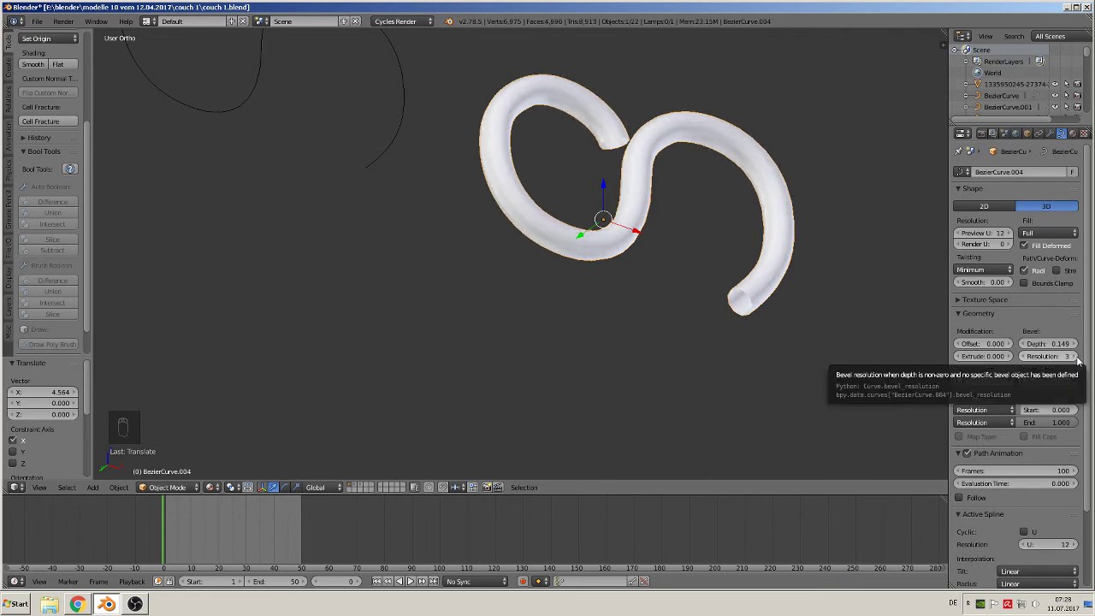
- Move the point joining the two curls about 0.142 units along X, away from the smaller curl's open end
{"action": "middle_click_drag", "start_coordinate": [820, 332], "coordinate": [765, 380]}
{"action": "key", "text": "KP_1"}
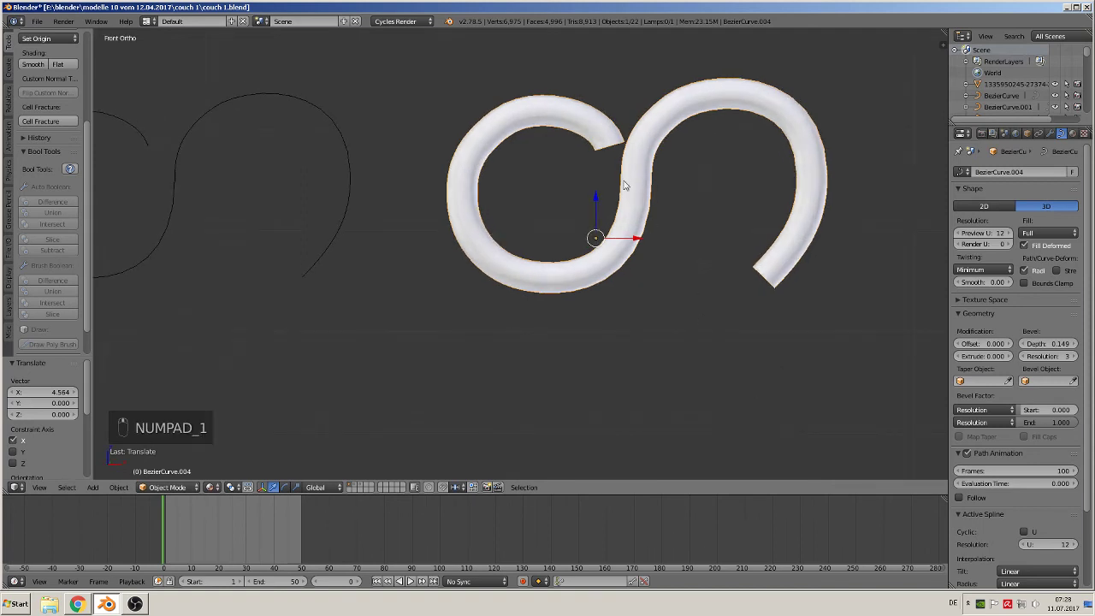
{"action": "scroll", "coordinate": [689, 163], "scroll_direction": "up", "scroll_amount": 1}
{"action": "scroll", "coordinate": [681, 181], "scroll_direction": "down", "scroll_amount": 2}
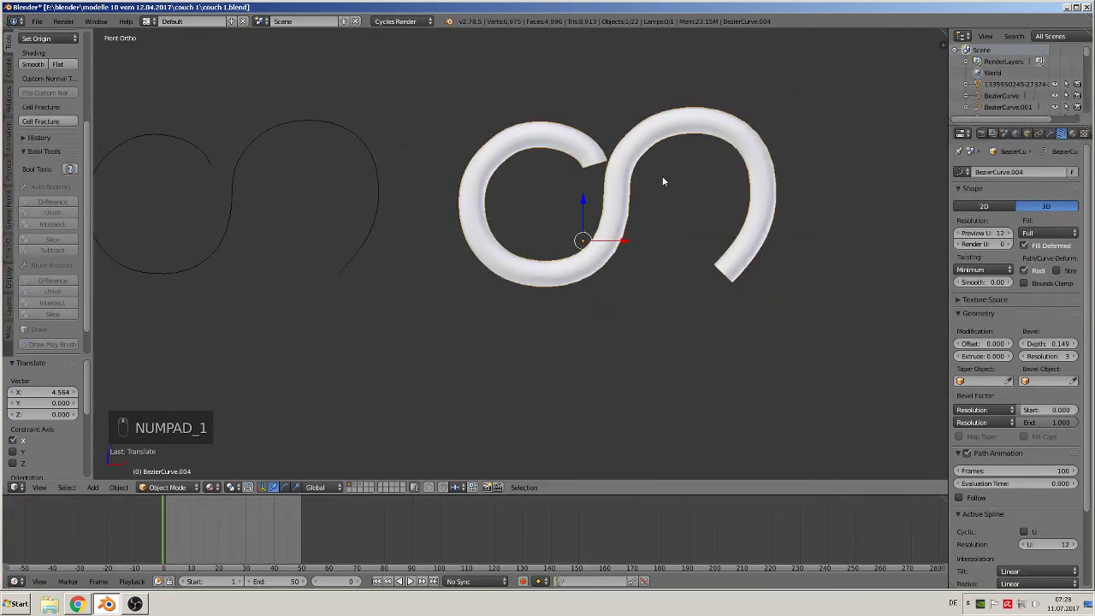
{"action": "key", "text": "Tab"}
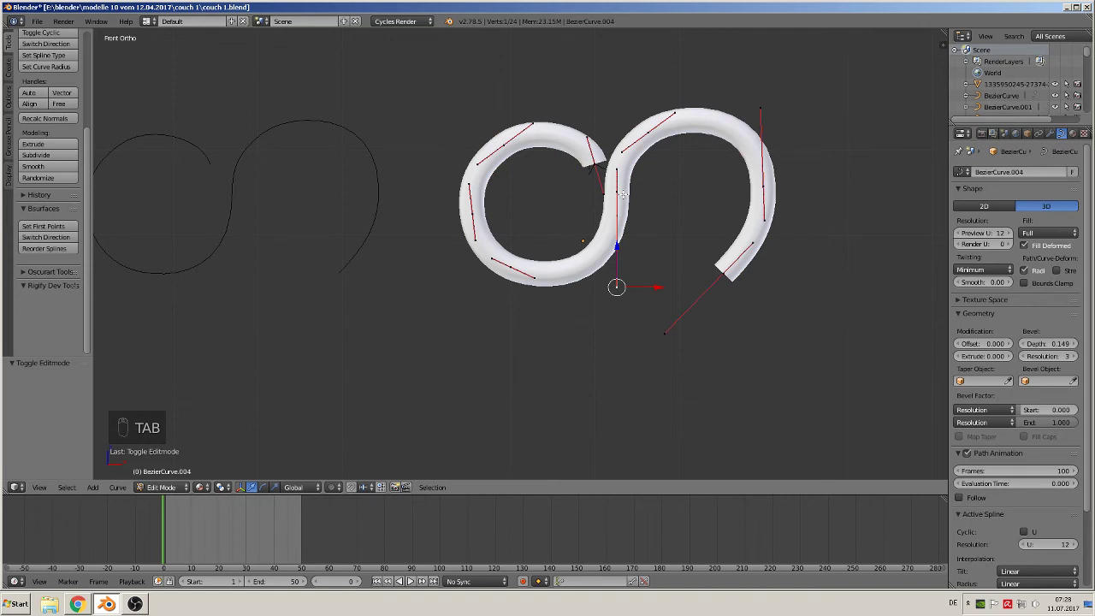
{"action": "right_click", "coordinate": [618, 193]}
{"action": "left_click_drag", "start_coordinate": [645, 189], "coordinate": [661, 178]}
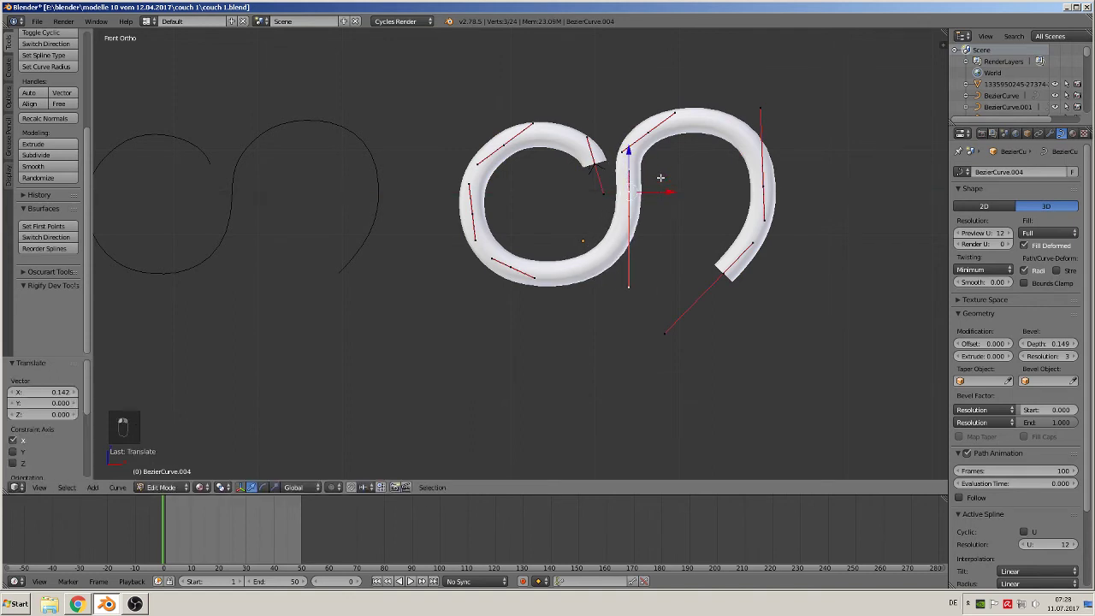
- Shift the larger curl's upper inner control point about 0.12 units along X, away from the smaller curl
{"action": "right_click", "coordinate": [652, 134]}
{"action": "key", "text": "g"}
{"action": "key", "text": "x"}
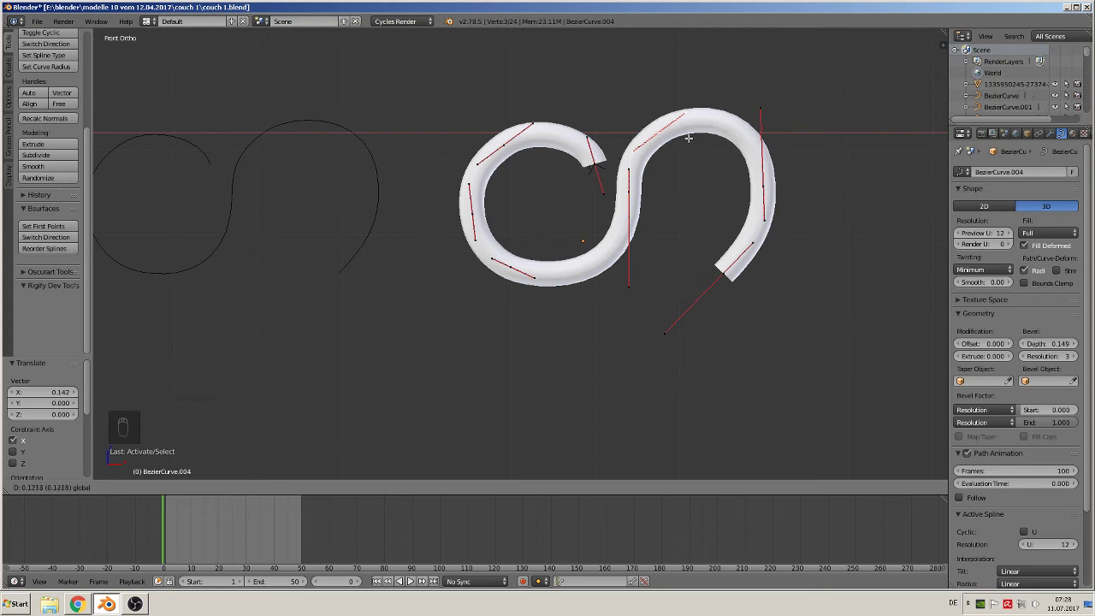
{"action": "left_click", "coordinate": [689, 137]}
{"action": "key", "text": "Tab"}
{"action": "scroll", "coordinate": [726, 290], "scroll_direction": "down", "scroll_amount": 1}
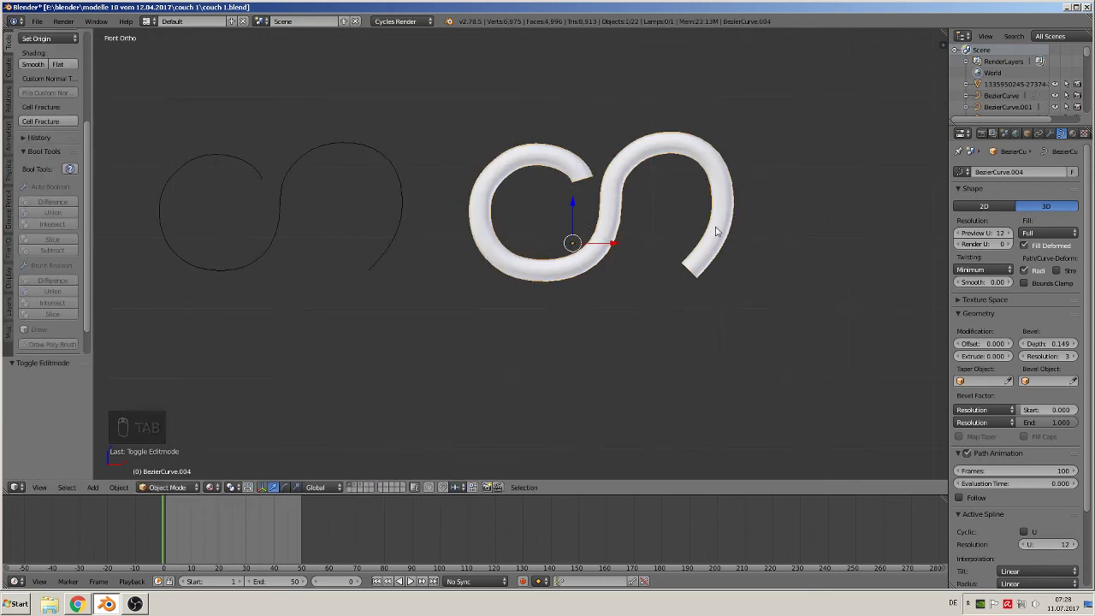
- Move the upper handle of the larger curl's outer point about 0.106 units outward and 0.041 down
{"action": "key", "text": "Tab"}
{"action": "right_click", "coordinate": [723, 135]}
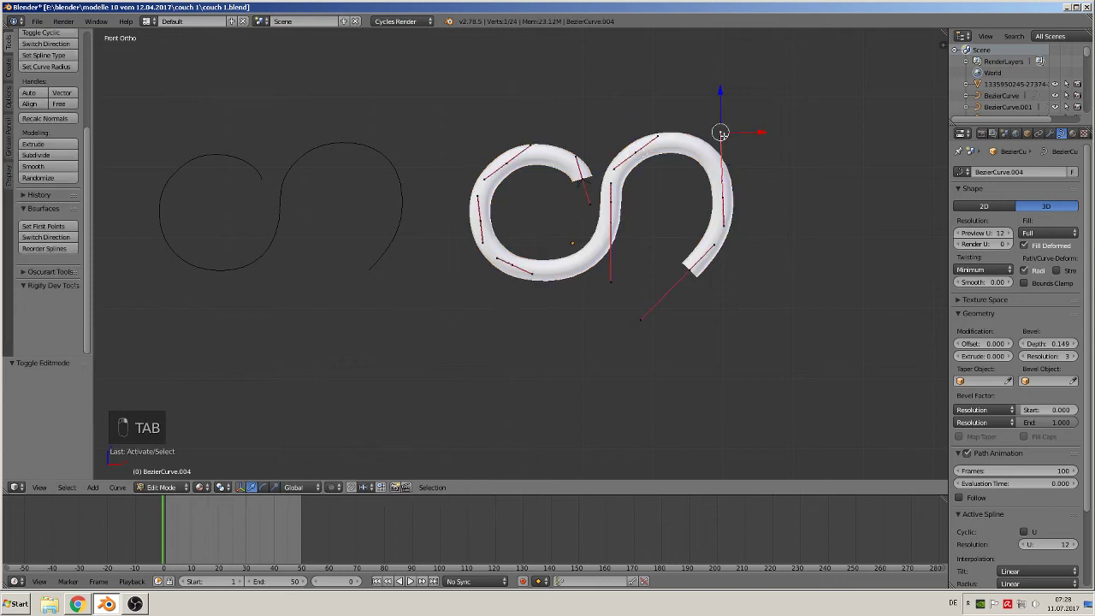
{"action": "key", "text": "g"}
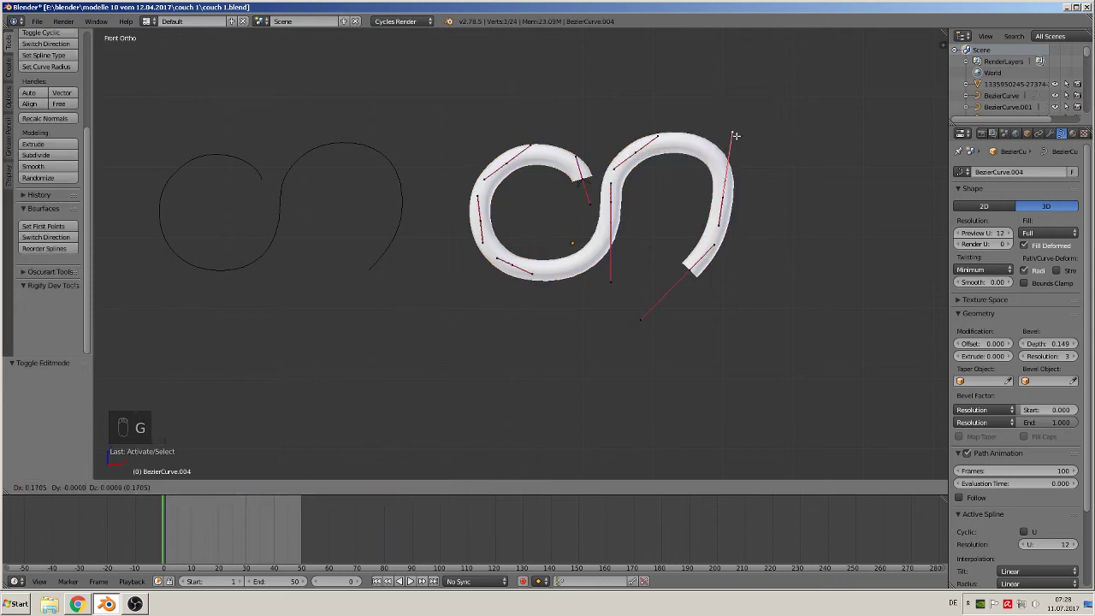
{"action": "left_click", "coordinate": [730, 137]}
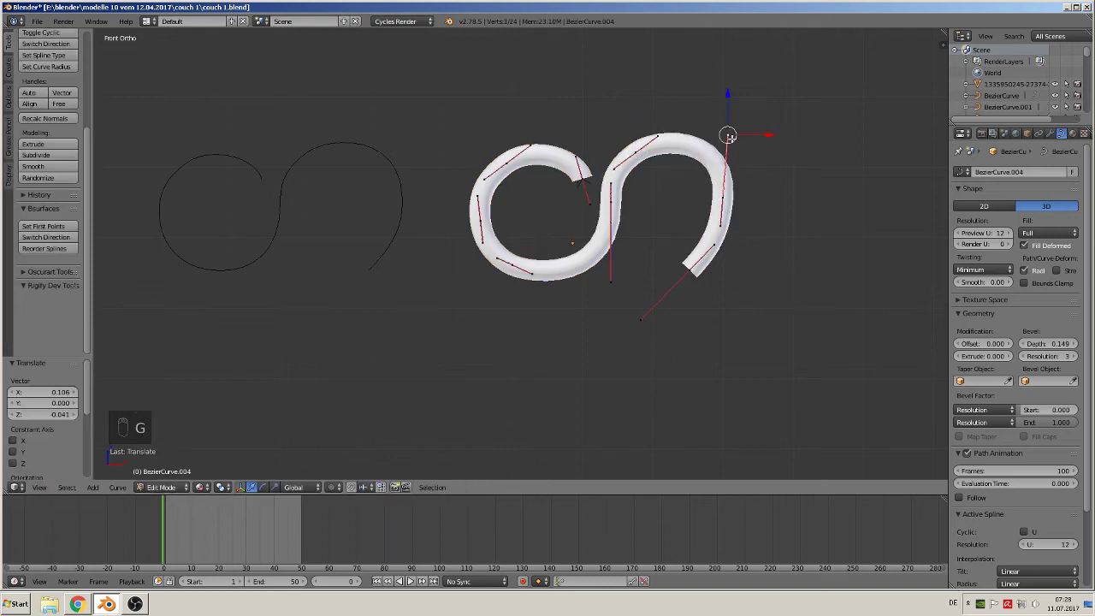
- Move the upper handle of the larger curl's end point about 0.089 units outward along X
{"action": "right_click", "coordinate": [717, 249]}
{"action": "key", "text": "g"}
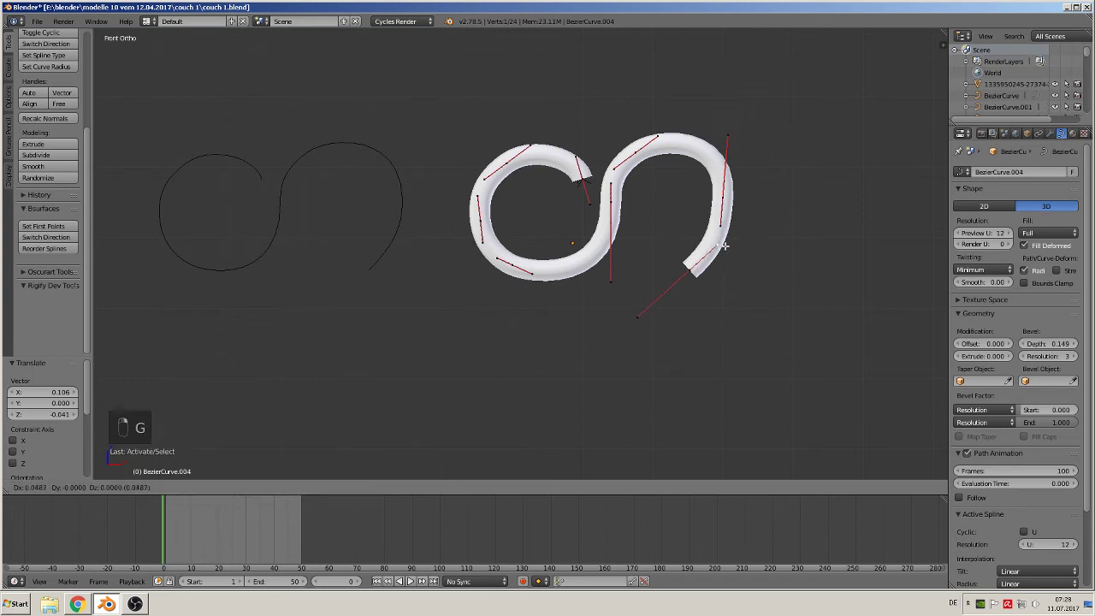
{"action": "left_click", "coordinate": [725, 245]}
- Nudge the lower handle of the larger curl's outer point about 0.049 units outward and 0.024 up
{"action": "right_click", "coordinate": [726, 199]}
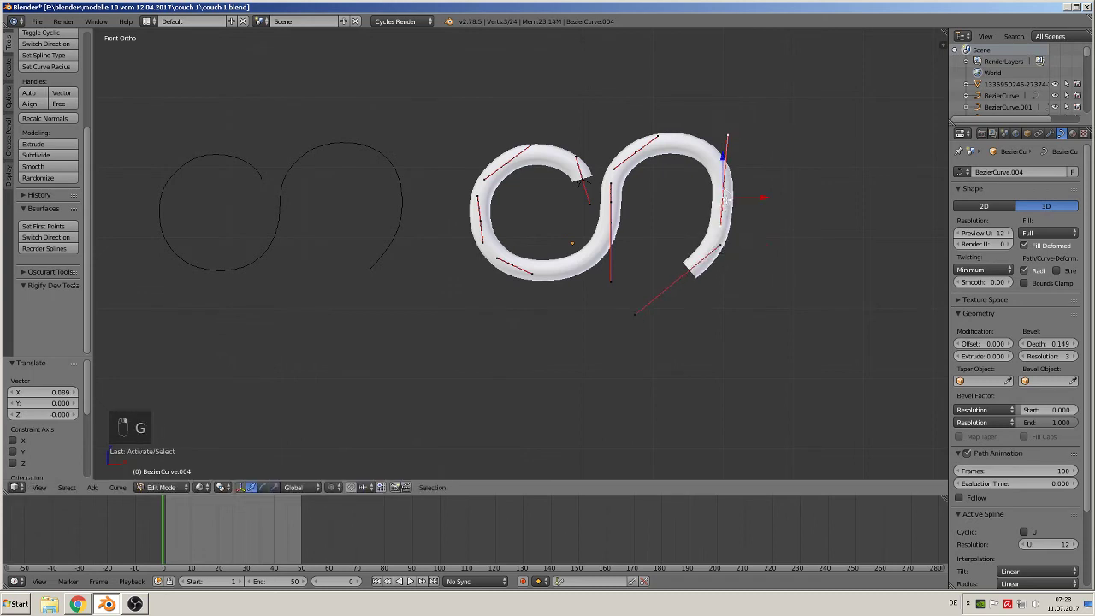
{"action": "key", "text": "g"}
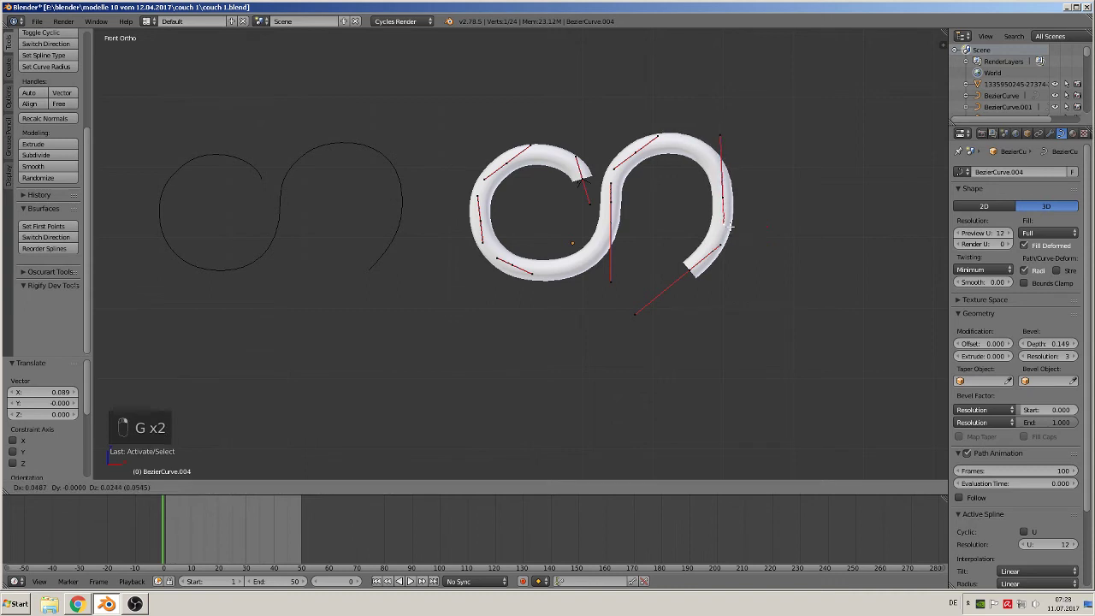
{"action": "left_click", "coordinate": [730, 225]}
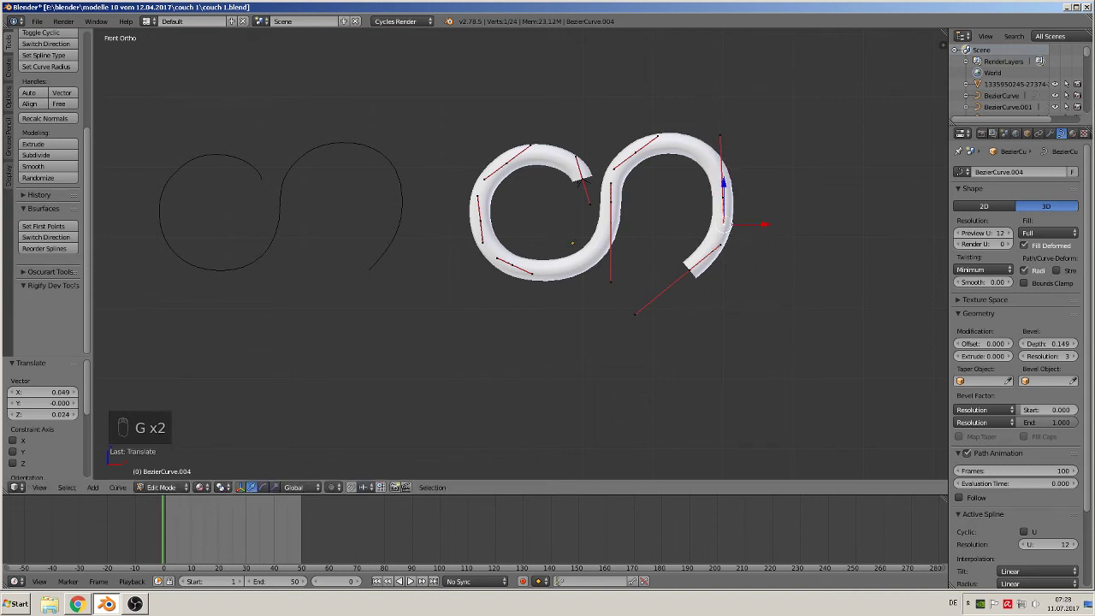
{"action": "key", "text": "Tab"}
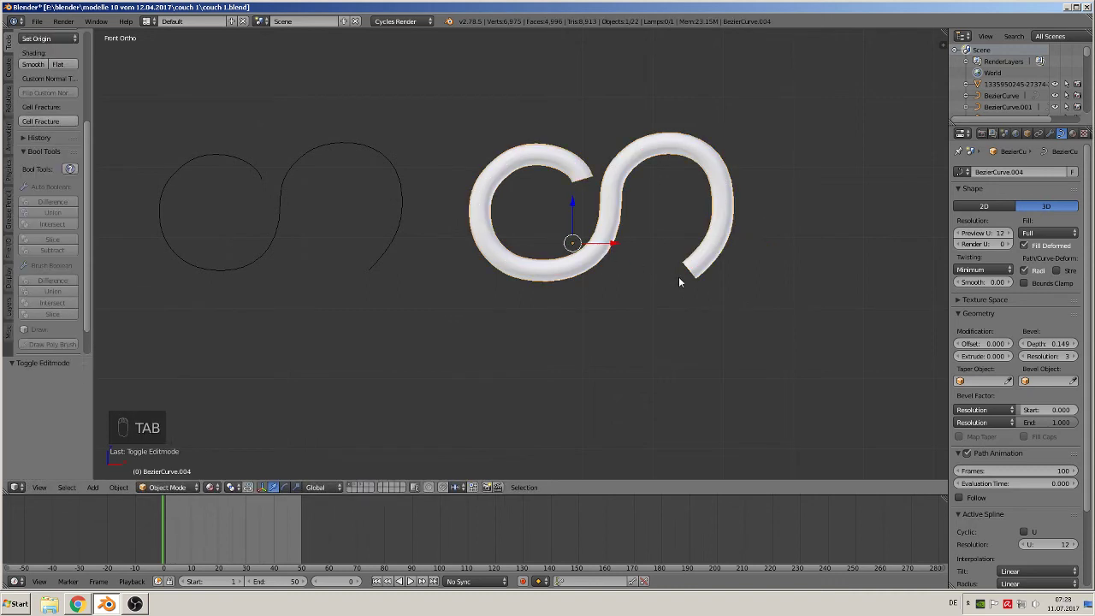
- Set the thickened curve's extrude to 0.327 to widen it into an armrest band, checking it against the reference photo
{"action": "middle_click_drag", "start_coordinate": [679, 279], "coordinate": [608, 154]}
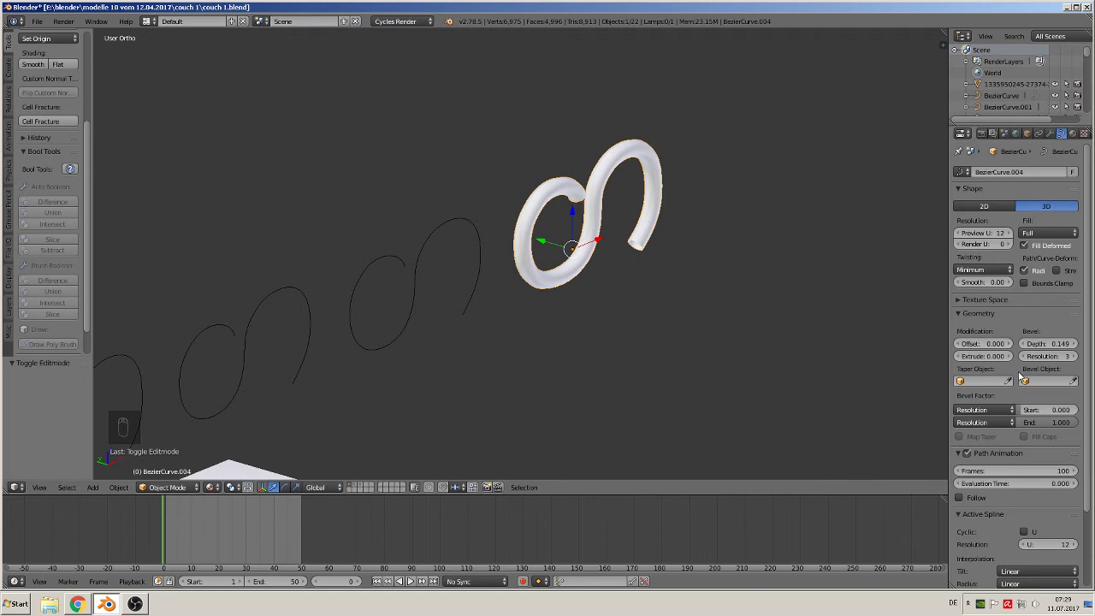
{"action": "left_click_drag", "start_coordinate": [993, 356], "coordinate": [1078, 356]}
{"action": "scroll", "coordinate": [683, 330], "scroll_direction": "down", "scroll_amount": 3}
{"action": "middle_click_drag", "start_coordinate": [610, 341], "coordinate": [350, 271]}
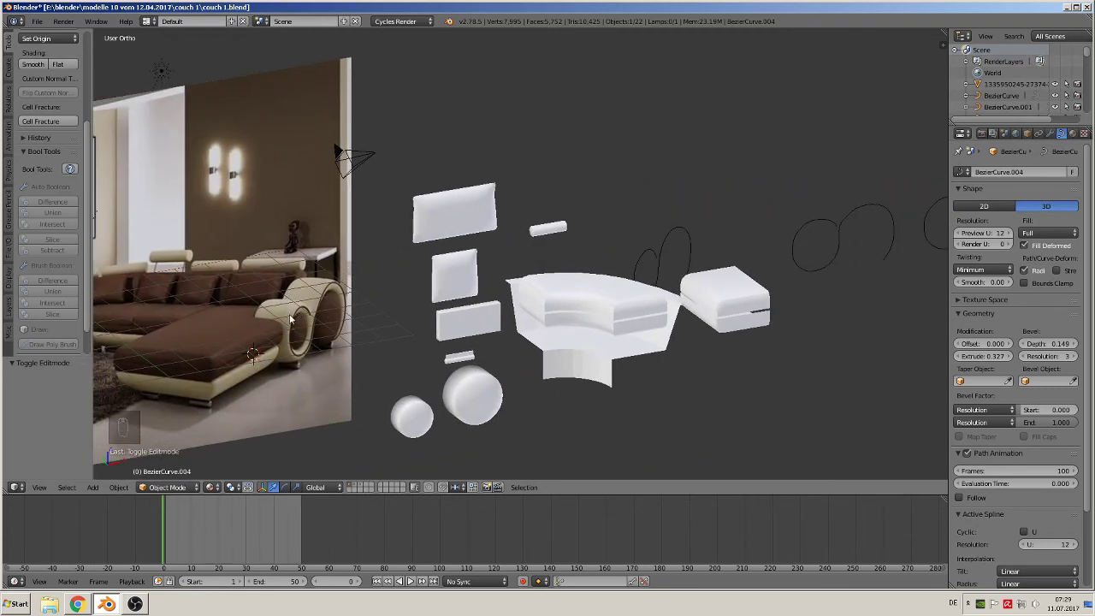
{"action": "middle_click_drag", "start_coordinate": [472, 344], "coordinate": [847, 427], "text": "shift"}
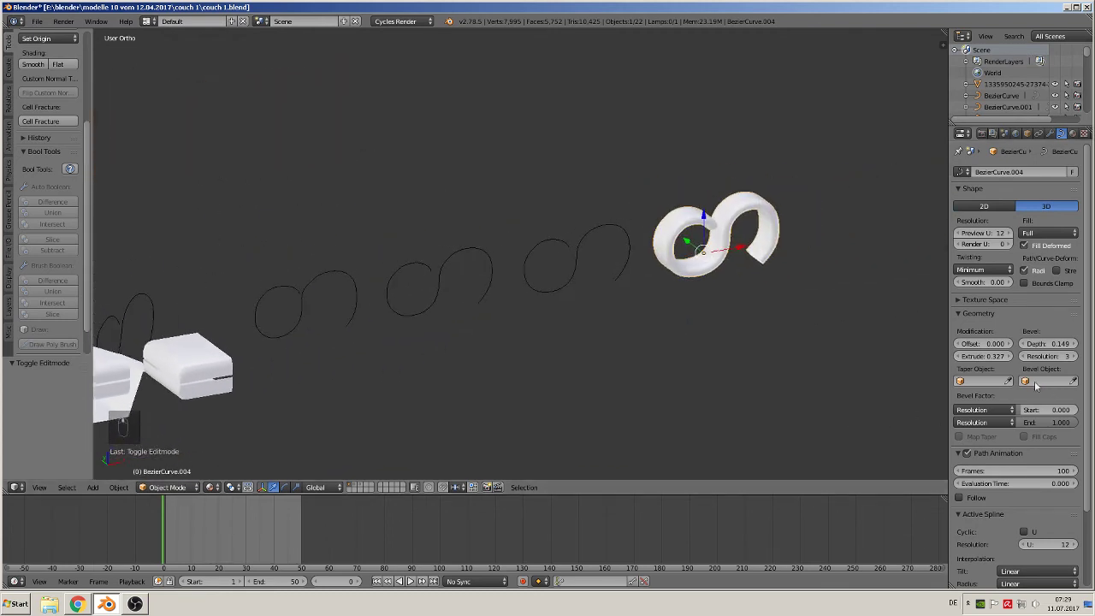
- Compare the armrest band with the reference photo and set its curve extrude to 0.729
{"action": "middle_click_drag", "start_coordinate": [585, 312], "coordinate": [394, 230], "text": "shift"}
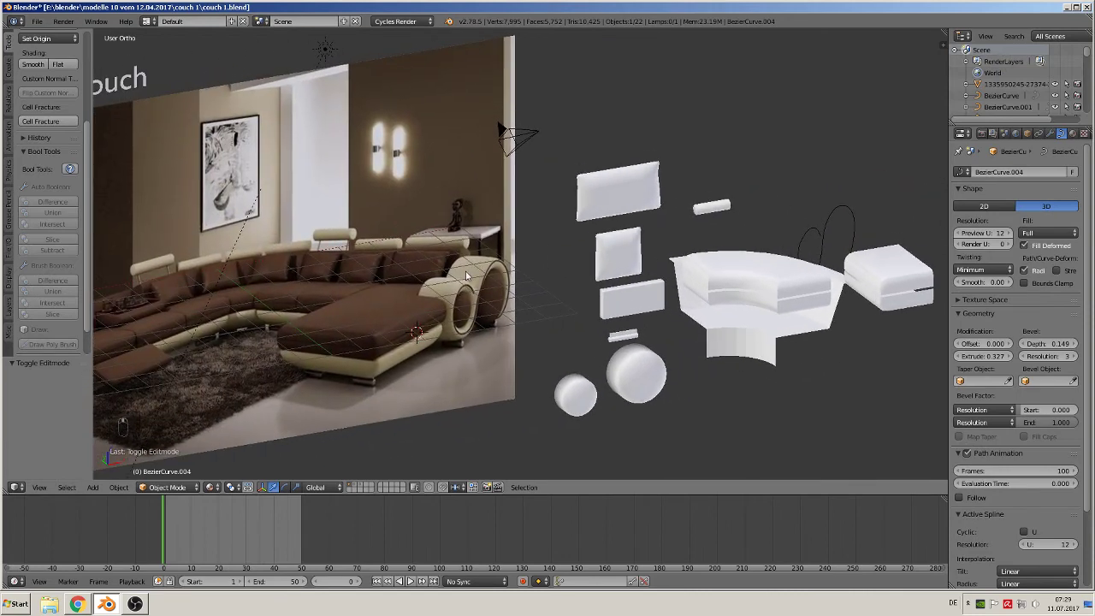
{"action": "middle_click_drag", "start_coordinate": [471, 304], "coordinate": [931, 317], "text": "shift"}
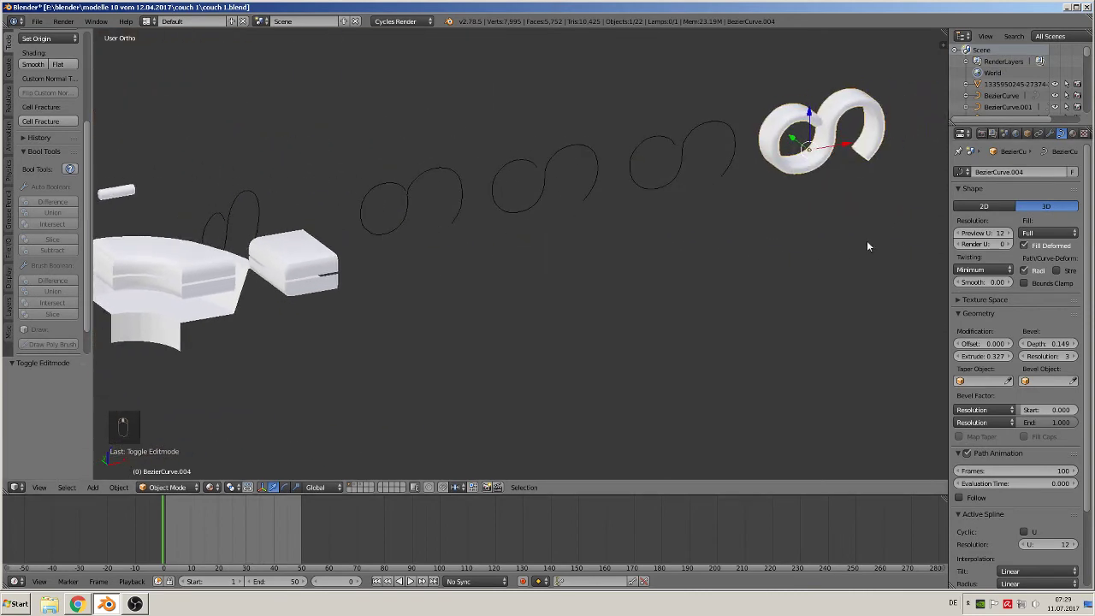
{"action": "middle_click_drag", "start_coordinate": [867, 246], "coordinate": [714, 403], "text": "shift"}
{"action": "left_click_drag", "start_coordinate": [985, 356], "coordinate": [1049, 356]}
{"action": "middle_click_drag", "start_coordinate": [698, 275], "coordinate": [669, 343]}
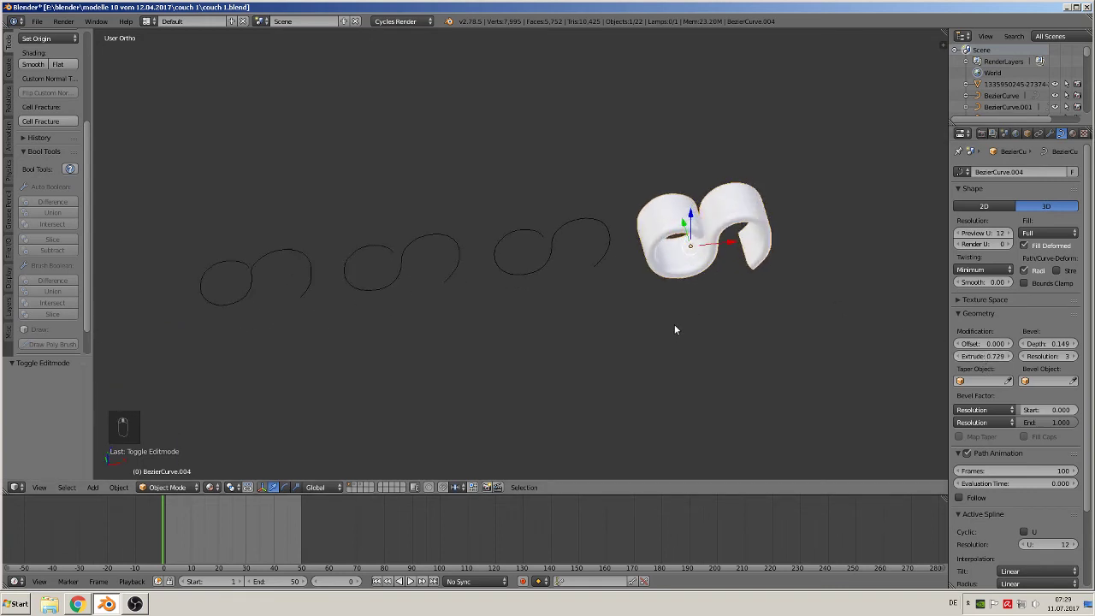
- Duplicate the extruded armrest band and place the copy about 4.701 units along X
{"action": "key", "text": "shift+d"}
{"action": "key", "text": "x"}
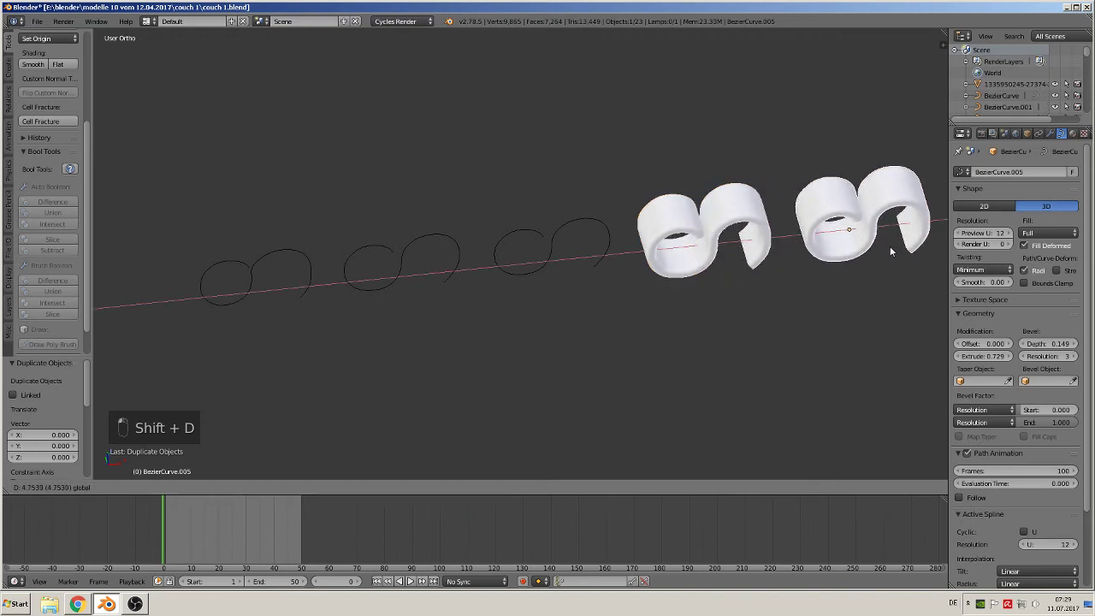
{"action": "left_click", "coordinate": [889, 245]}
{"action": "middle_click_drag", "start_coordinate": [887, 247], "coordinate": [830, 308]}
{"action": "scroll", "coordinate": [763, 333], "scroll_direction": "down", "scroll_amount": 2}
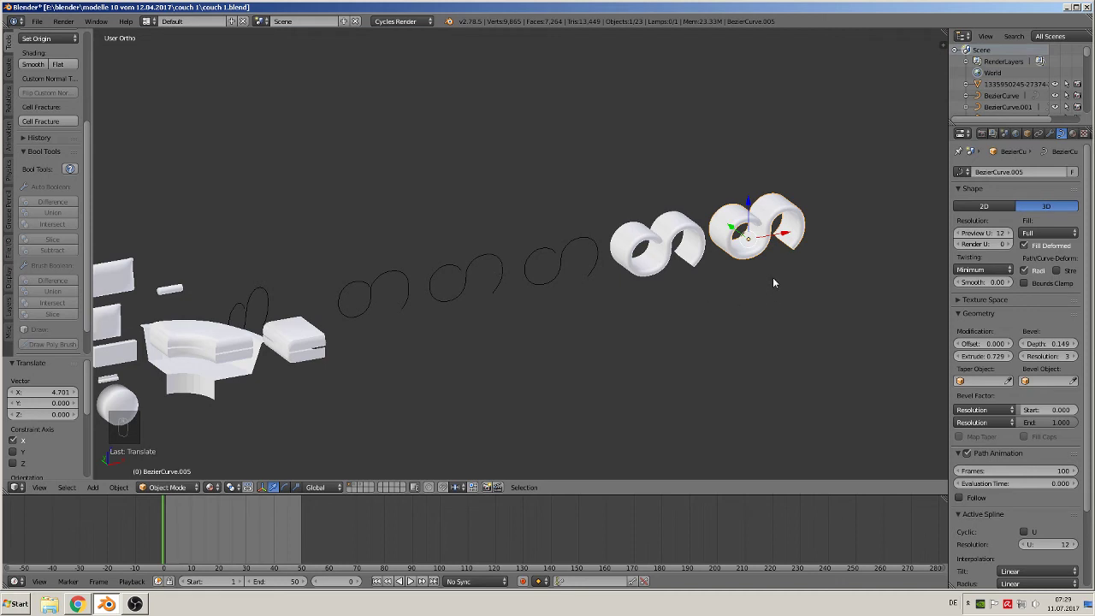
{"action": "middle_click_drag", "start_coordinate": [772, 282], "coordinate": [750, 252]}
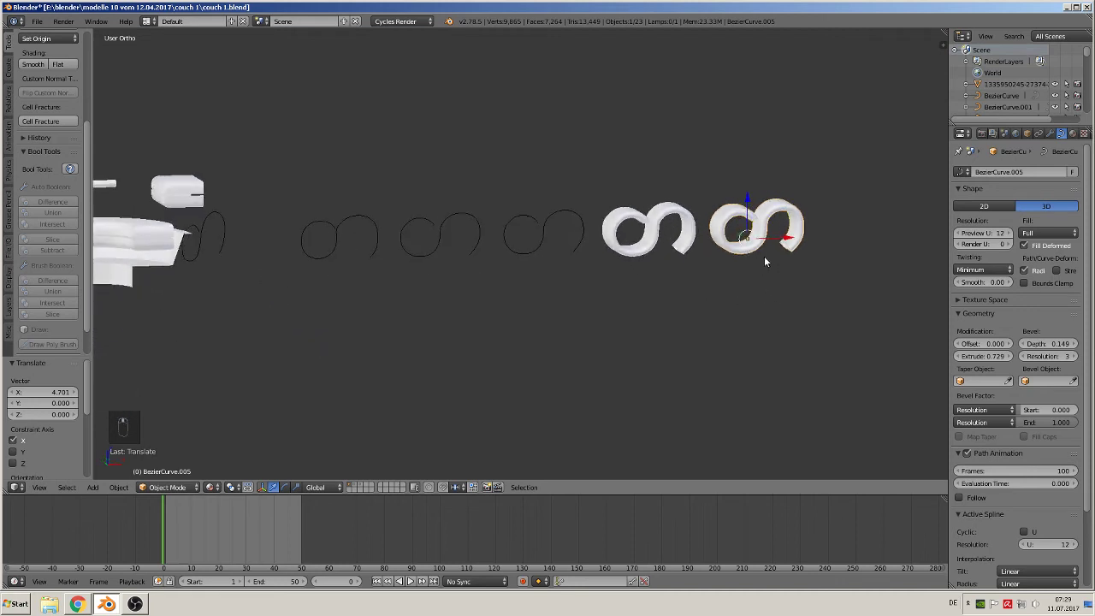
- Convert the duplicated armrest band from a curve to a mesh and inspect its topology
{"action": "key", "text": "alt+c"}
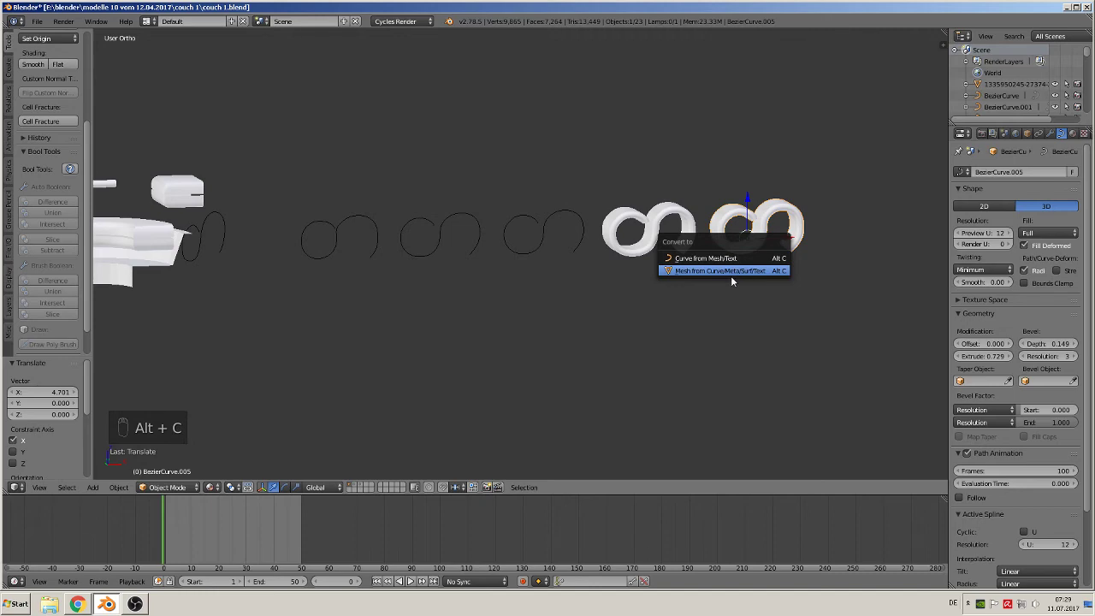
{"action": "left_click", "coordinate": [732, 274]}
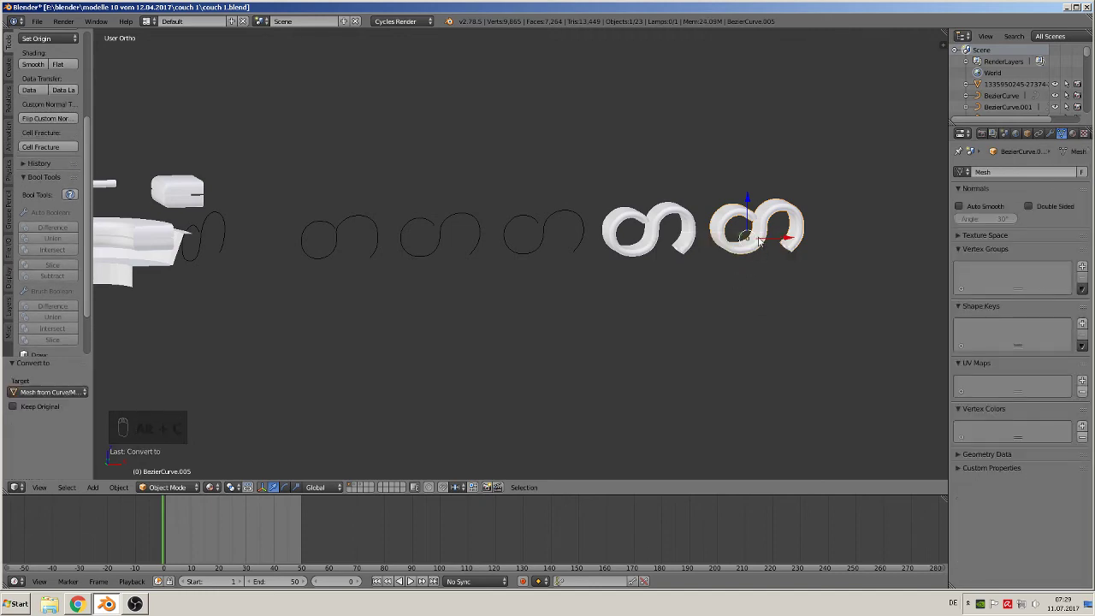
{"action": "key", "text": "Tab"}
{"action": "middle_click_drag", "start_coordinate": [744, 318], "coordinate": [631, 268]}
{"action": "key", "text": "Tab"}
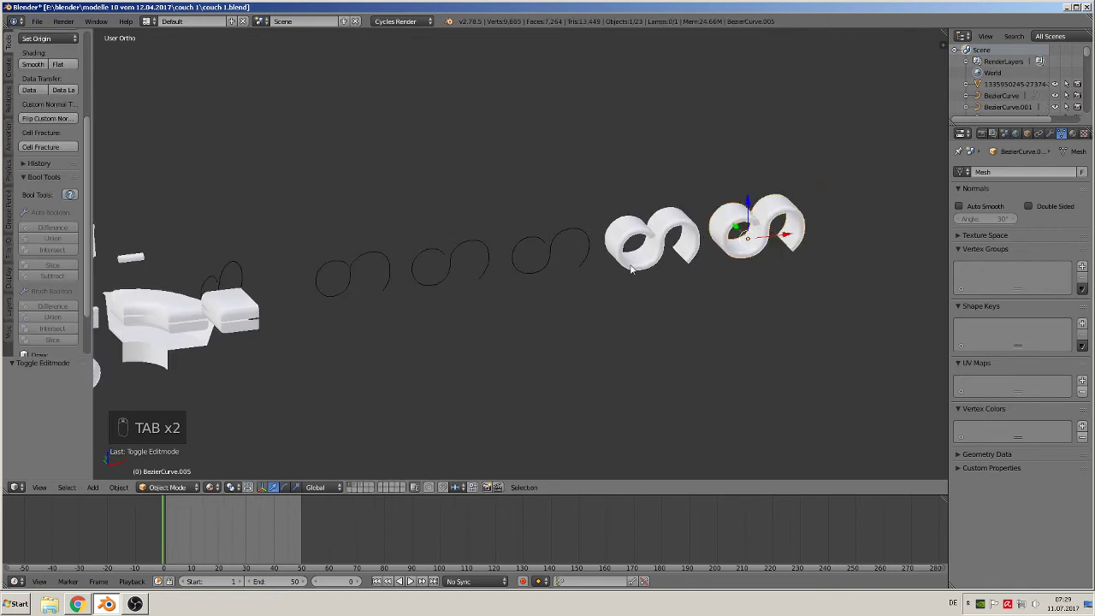
- Move the four thin S-shaped curves and the original thick curve band to a separate layer
{"action": "right_click", "coordinate": [240, 274]}
{"action": "right_click", "coordinate": [342, 267], "text": "shift"}
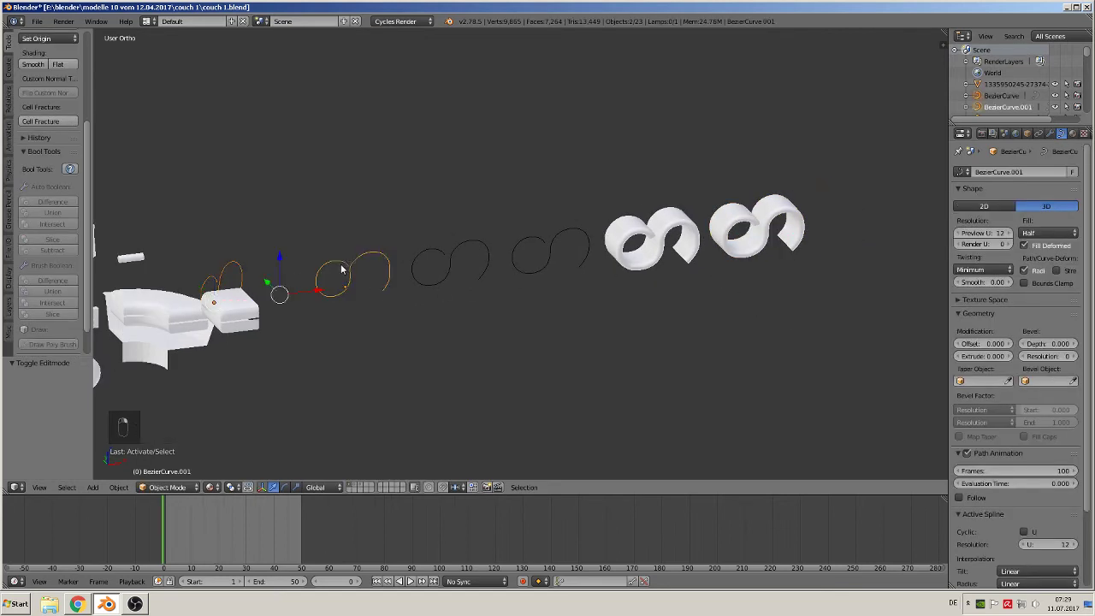
{"action": "right_click", "coordinate": [431, 257], "text": "shift"}
{"action": "right_click", "coordinate": [533, 244], "text": "shift"}
{"action": "right_click", "coordinate": [682, 229], "text": "shift"}
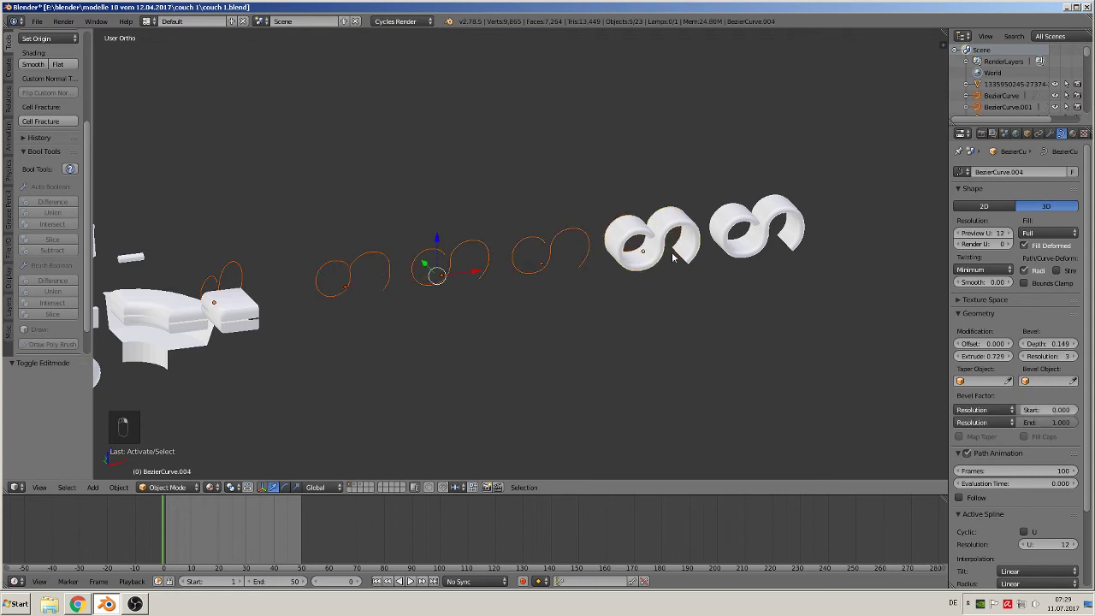
{"action": "key", "text": "m"}
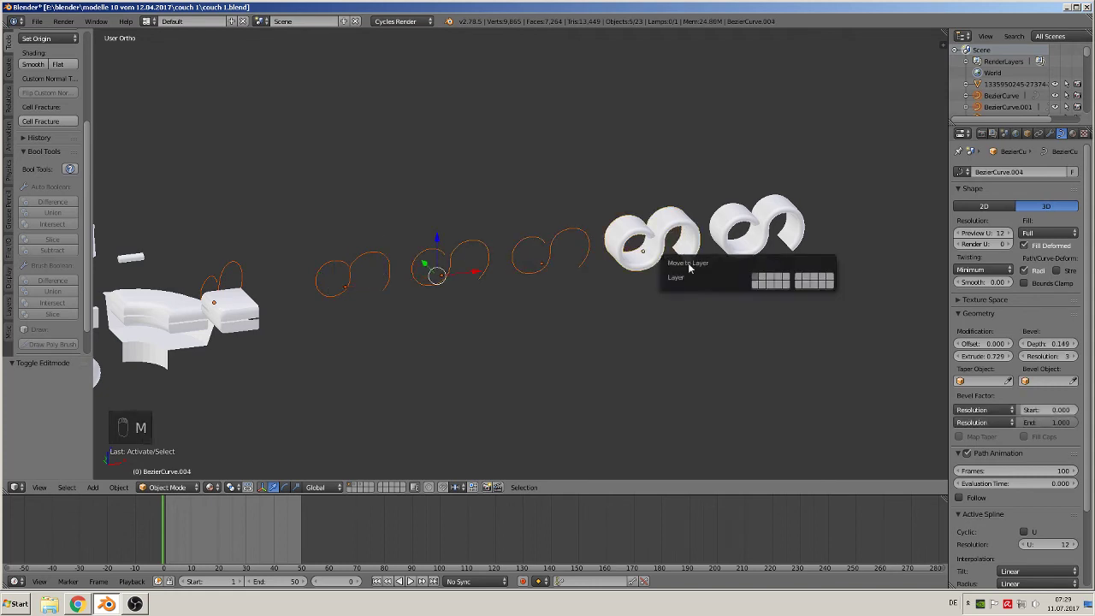
{"action": "left_click", "coordinate": [768, 281]}
{"action": "middle_click_drag", "start_coordinate": [660, 334], "coordinate": [635, 317]}
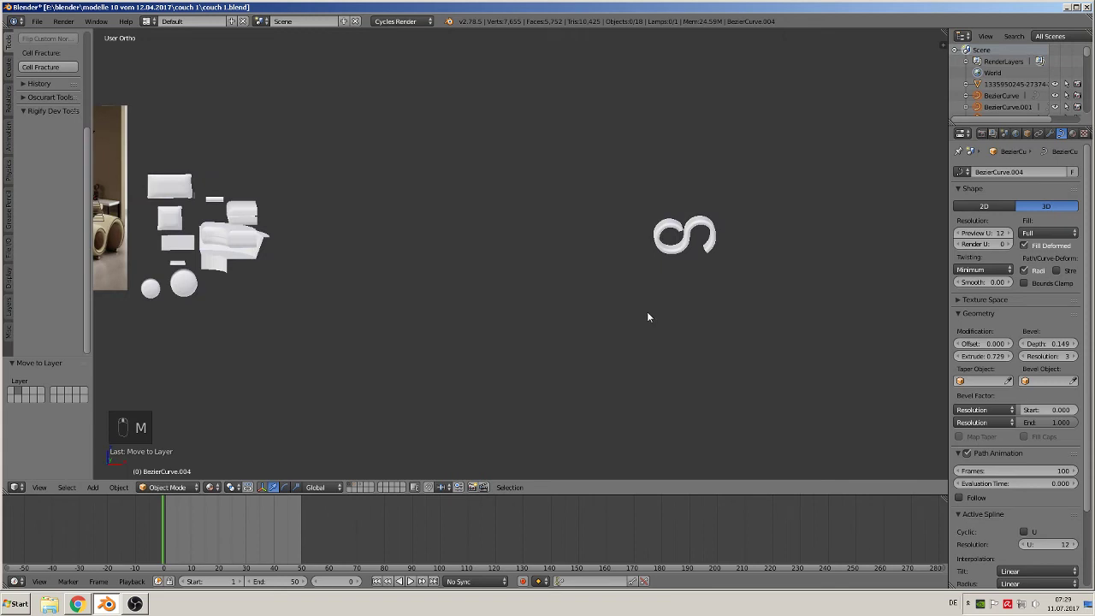
- In front view, move the mesh armrest next to the two spheres, about -27.966 units in X and -2.723 in Z
{"action": "key", "text": "KP_1"}
{"action": "right_click", "coordinate": [686, 242]}
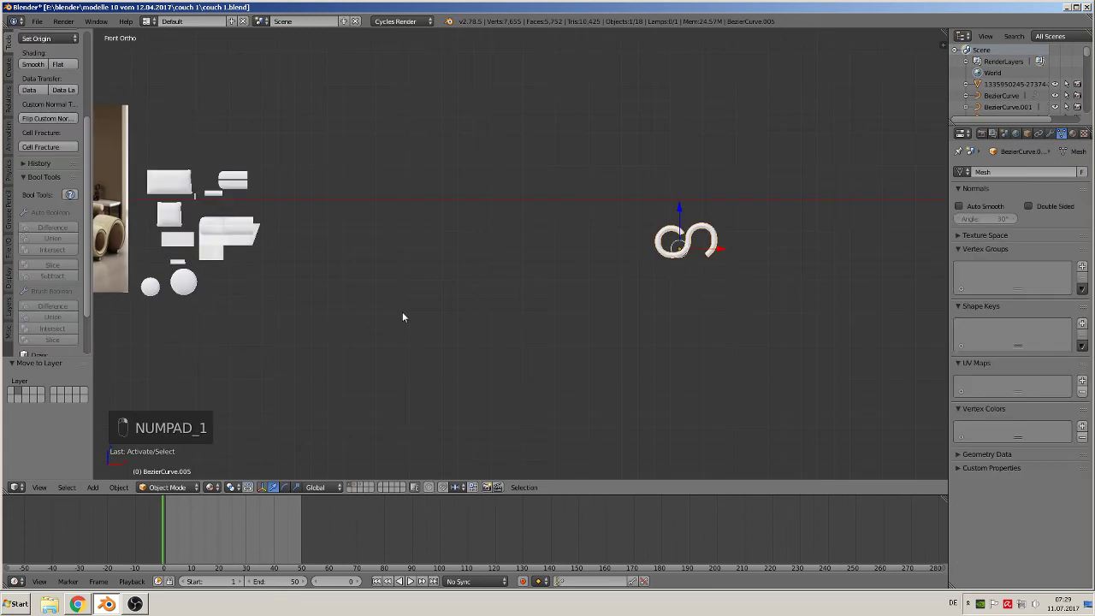
{"action": "key", "text": "g"}
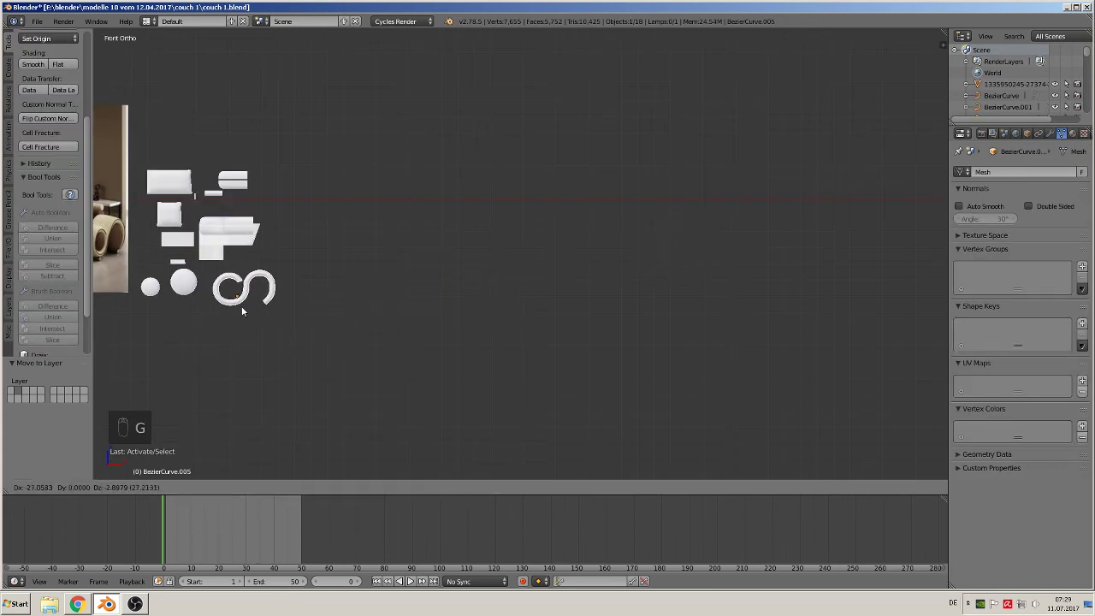
{"action": "left_click", "coordinate": [234, 302]}
{"action": "key", "text": "KP_Decimal"}
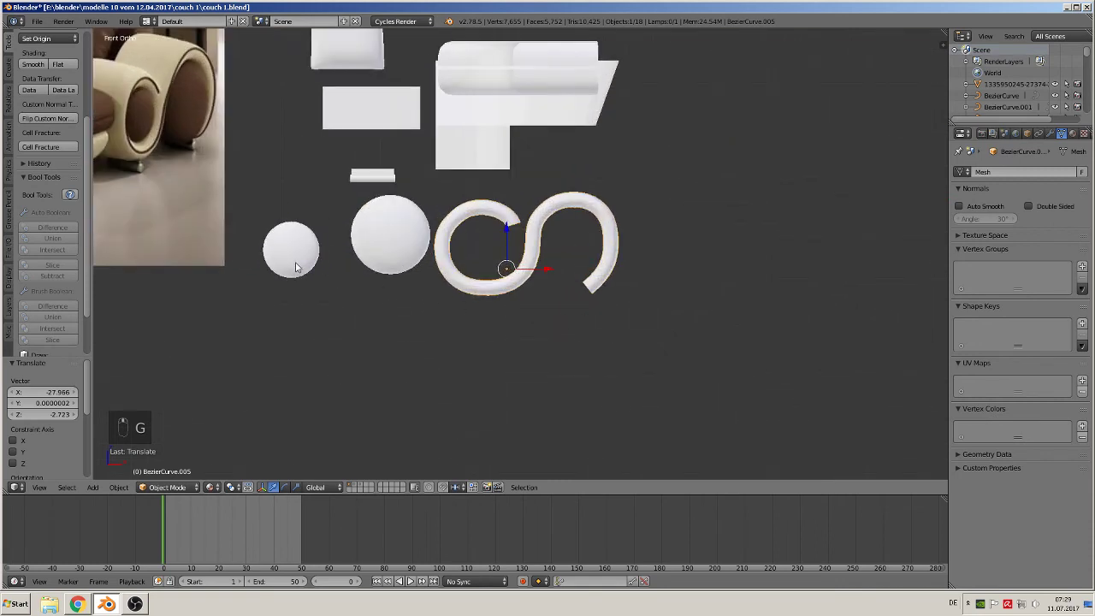
- Move the smaller sphere about 3.987 units in X into the armrest's closed curl, enlarge it to fill the opening, and shift it -0.035 in X
{"action": "right_click", "coordinate": [296, 268]}
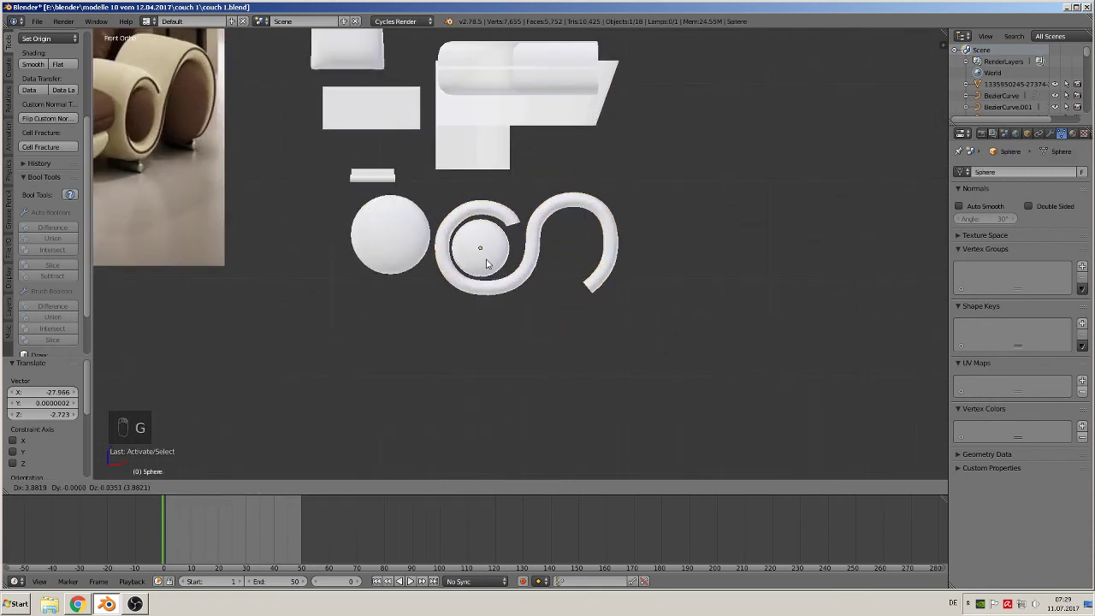
{"action": "left_click", "coordinate": [490, 259]}
{"action": "key", "text": "s"}
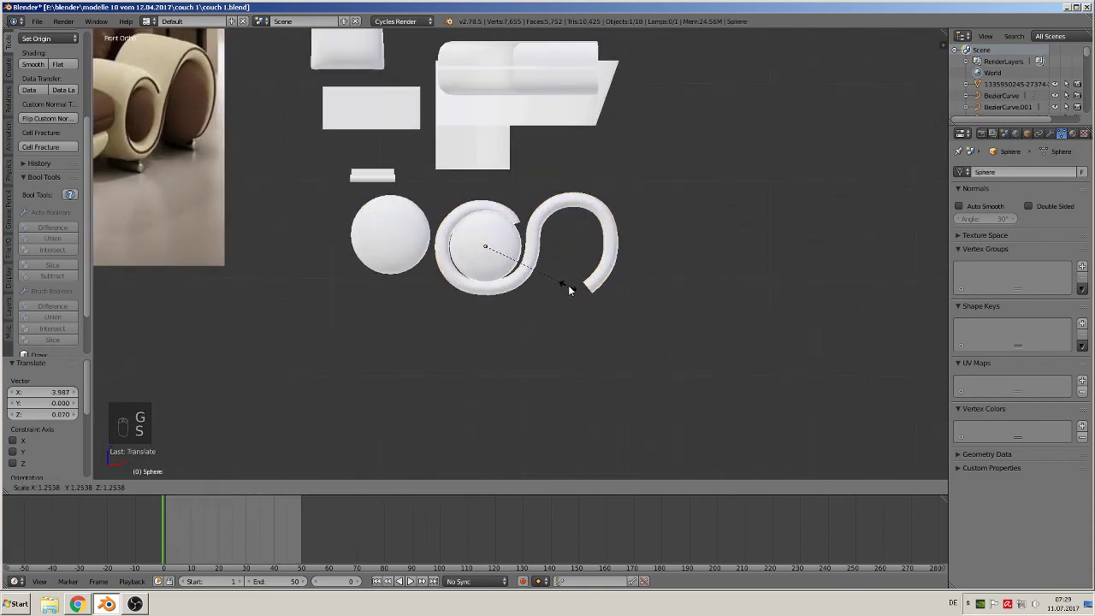
{"action": "left_click", "coordinate": [549, 271]}
{"action": "left_click_drag", "start_coordinate": [524, 247], "coordinate": [522, 248]}
- Fit the larger sphere into the armrest's open curl by moving it along X and -0.164 in Z, then scale it by 0.951
{"action": "right_click", "coordinate": [407, 236]}
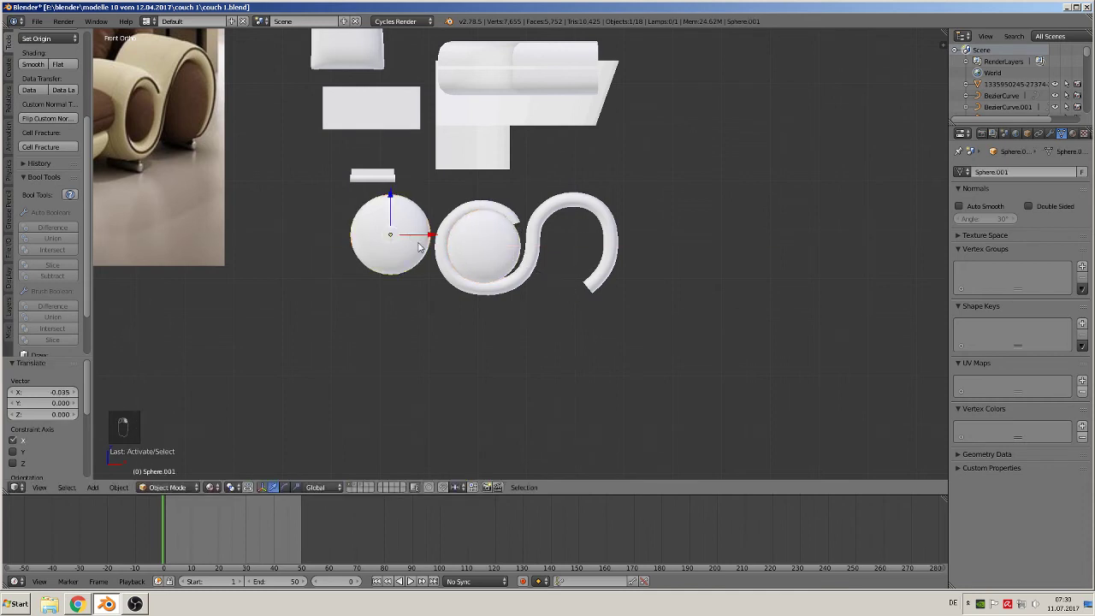
{"action": "left_click_drag", "start_coordinate": [440, 239], "coordinate": [623, 239]}
{"action": "left_click_drag", "start_coordinate": [573, 198], "coordinate": [576, 206]}
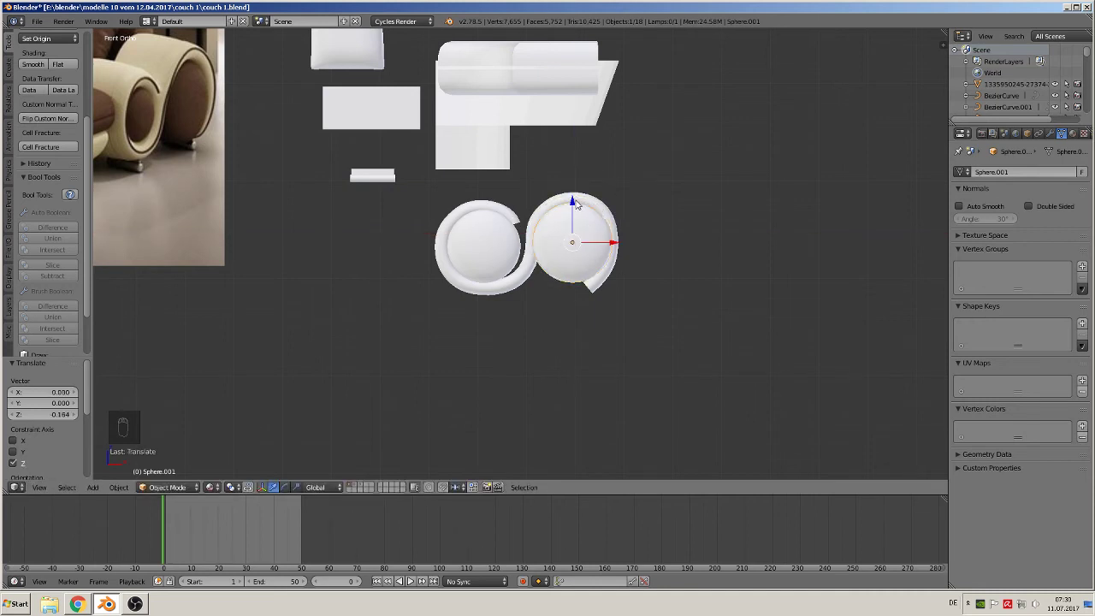
{"action": "key", "text": "s"}
{"action": "left_click", "coordinate": [696, 294]}
- Push both spheres along Y into the armrest curls, the smaller one by about 0.418 units
{"action": "middle_click_drag", "start_coordinate": [697, 294], "coordinate": [603, 414]}
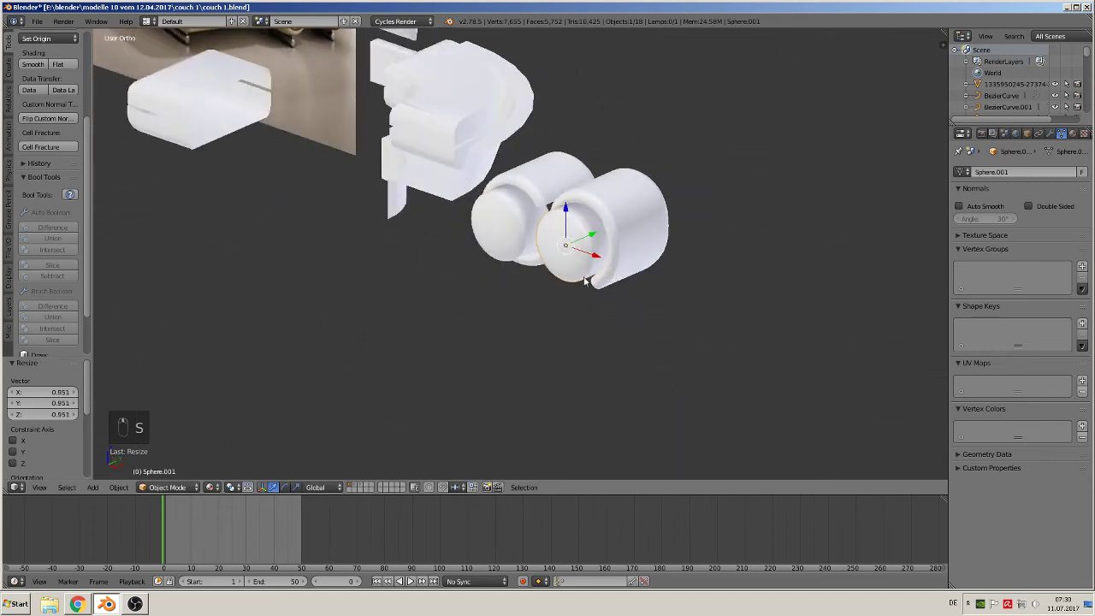
{"action": "left_click_drag", "start_coordinate": [591, 236], "coordinate": [606, 233]}
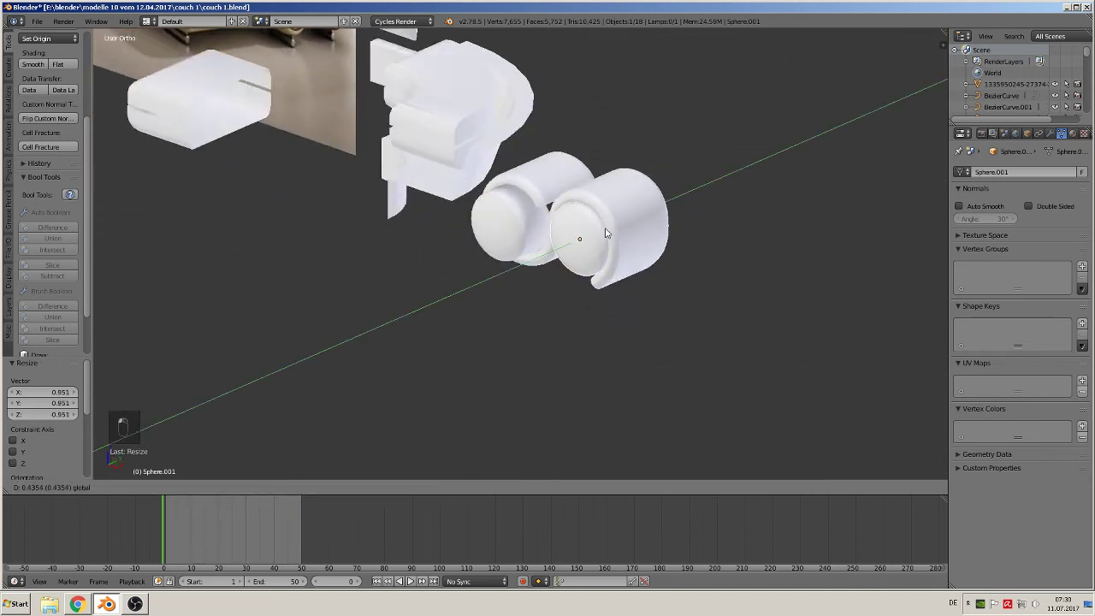
{"action": "left_click", "coordinate": [501, 224]}
{"action": "left_click_drag", "start_coordinate": [525, 222], "coordinate": [539, 216]}
{"action": "middle_click_drag", "start_coordinate": [539, 216], "coordinate": [648, 259]}
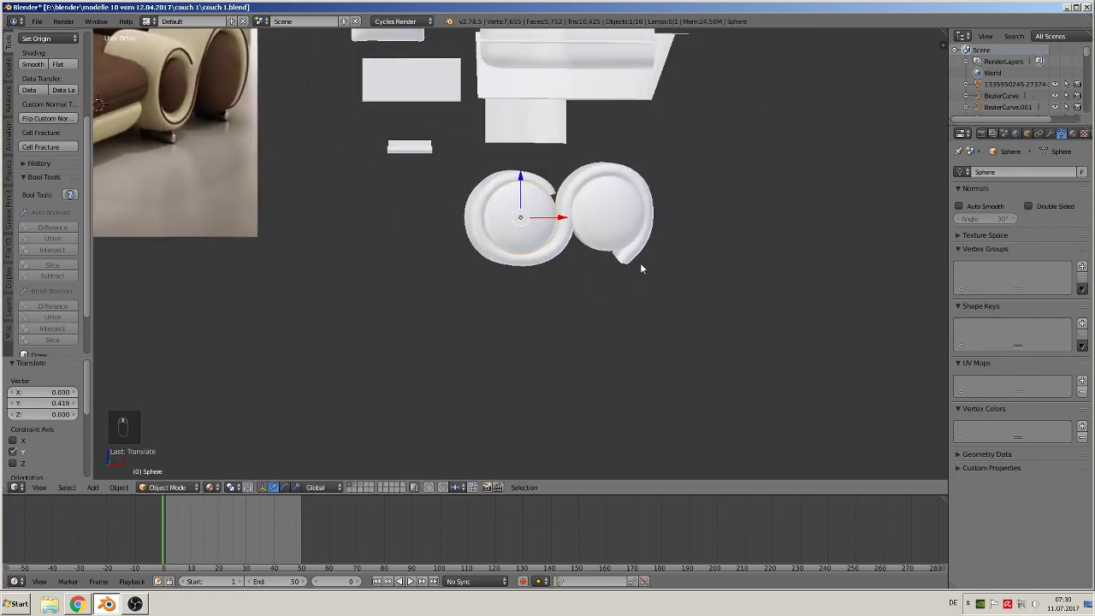
- Compare the armrest and its round inserts with the armrest in the reference photo
{"action": "scroll", "coordinate": [643, 268], "scroll_direction": "down", "scroll_amount": 4}
{"action": "middle_click_drag", "start_coordinate": [513, 299], "coordinate": [646, 360], "text": "shift"}
{"action": "scroll", "coordinate": [777, 313], "scroll_direction": "up", "scroll_amount": 2}
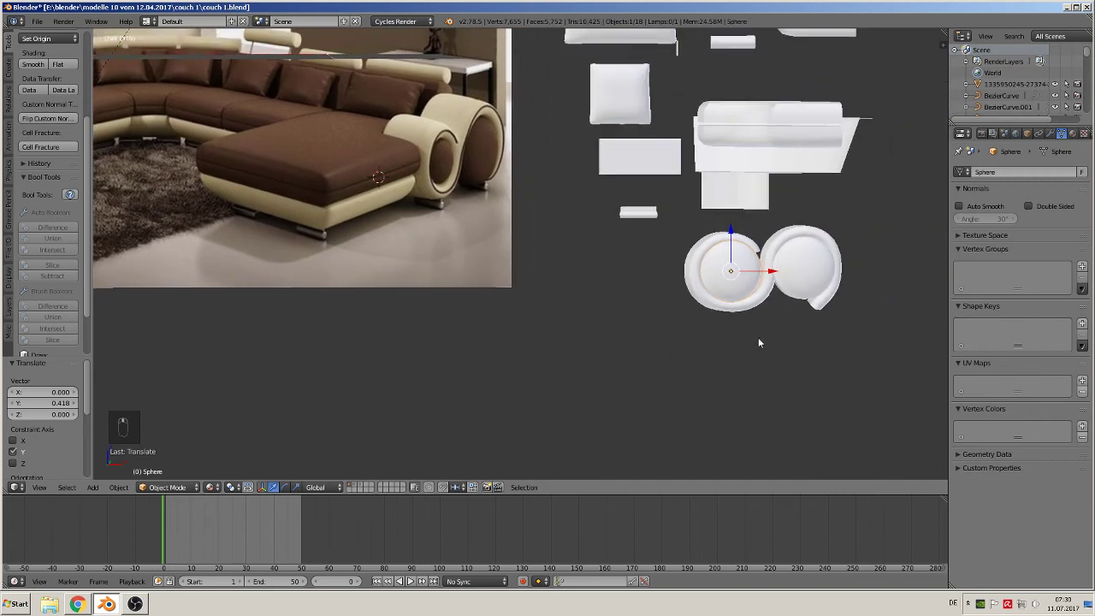
{"action": "scroll", "coordinate": [758, 337], "scroll_direction": "up", "scroll_amount": 2}
{"action": "middle_click_drag", "start_coordinate": [758, 337], "coordinate": [741, 347]}
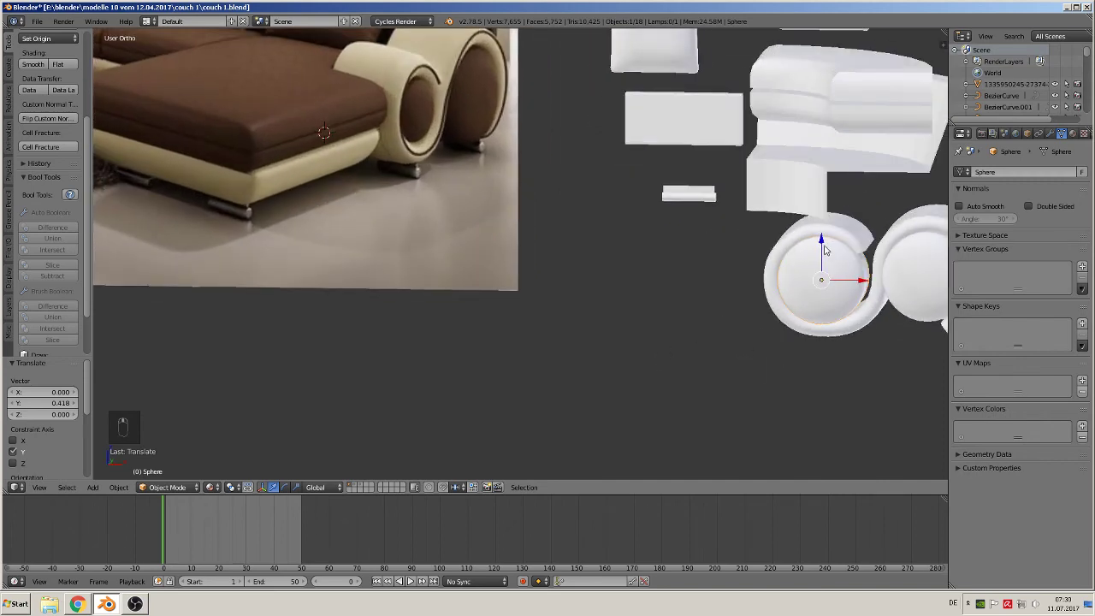
{"action": "left_click_drag", "start_coordinate": [821, 243], "coordinate": [826, 241]}
{"action": "middle_click_drag", "start_coordinate": [808, 340], "coordinate": [873, 347]}
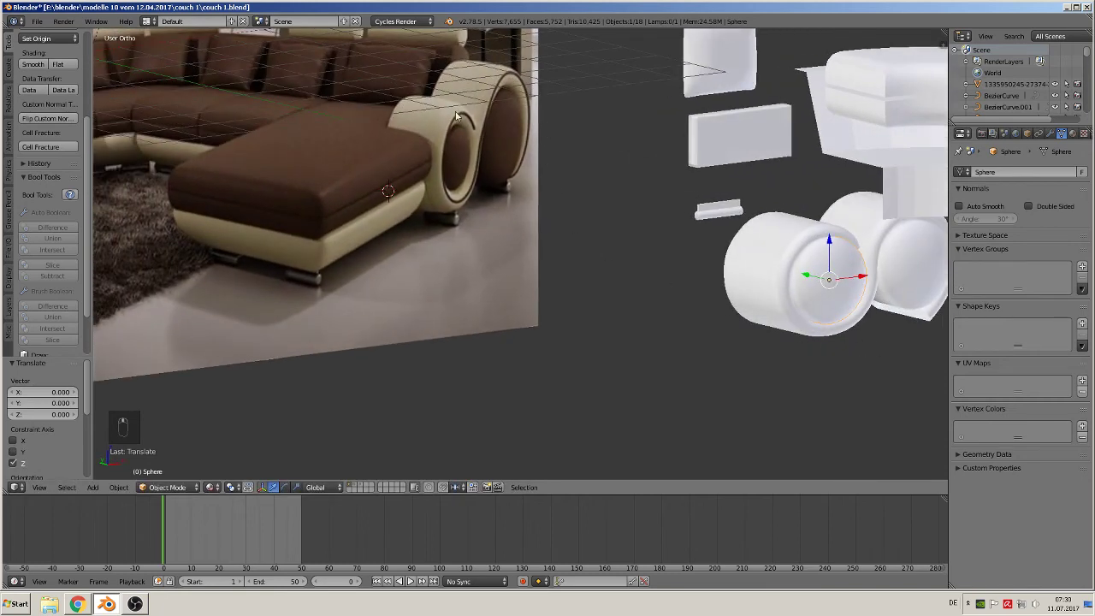
{"action": "key", "text": "Tab"}
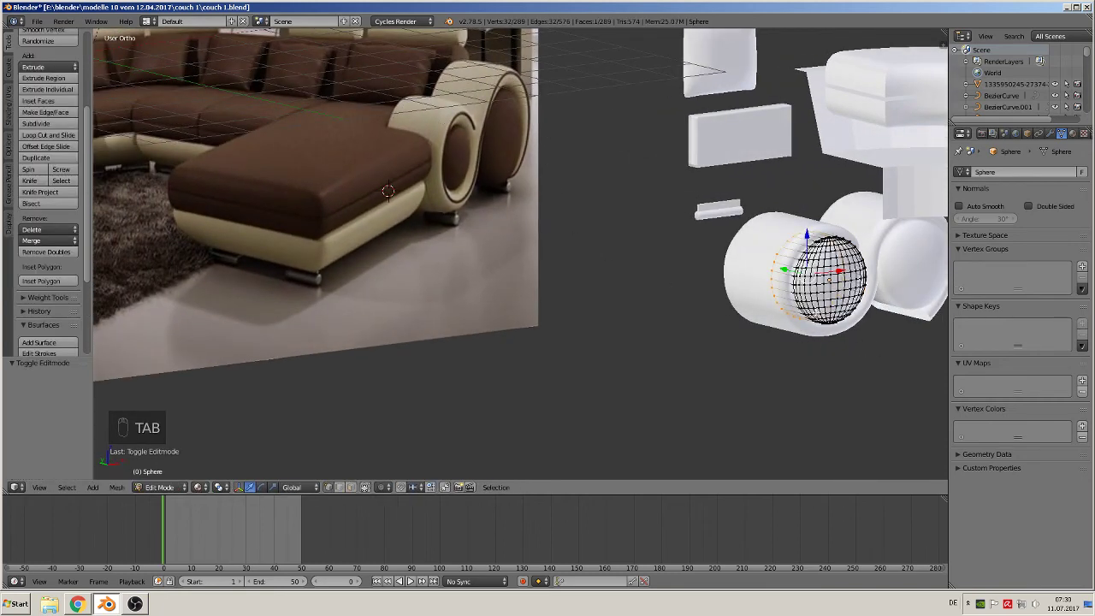
{"action": "middle_click_drag", "start_coordinate": [801, 231], "coordinate": [452, 182], "text": "shift"}
{"action": "key", "text": "Tab"}
- Open the armrest mesh in Edit Mode and limit selection to visible geometry
{"action": "right_click", "coordinate": [452, 180]}
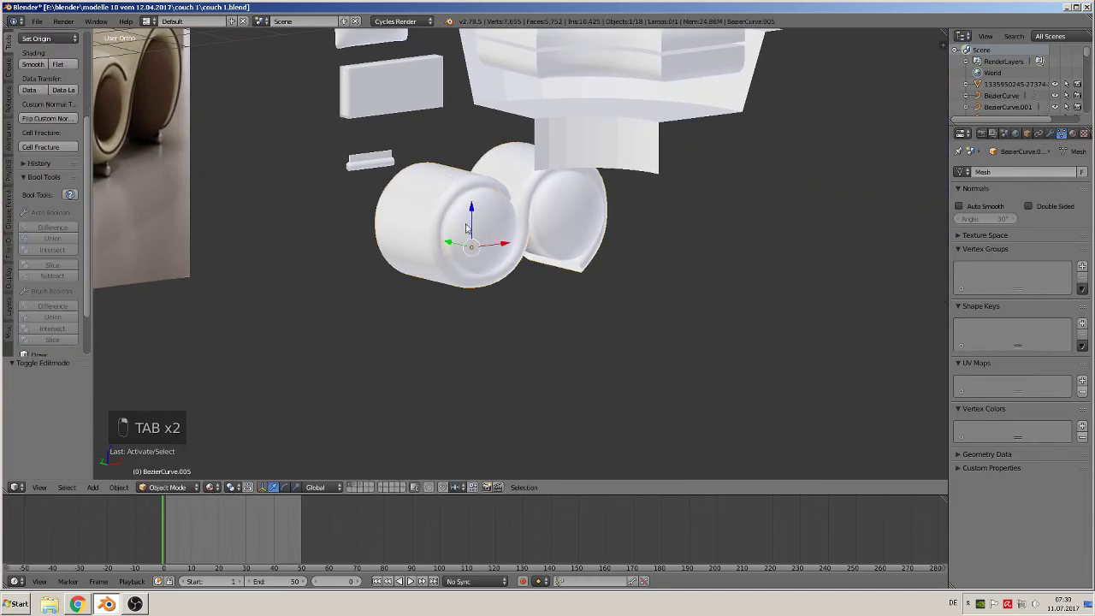
{"action": "key", "text": "Tab"}
{"action": "middle_click_drag", "start_coordinate": [462, 248], "coordinate": [522, 308]}
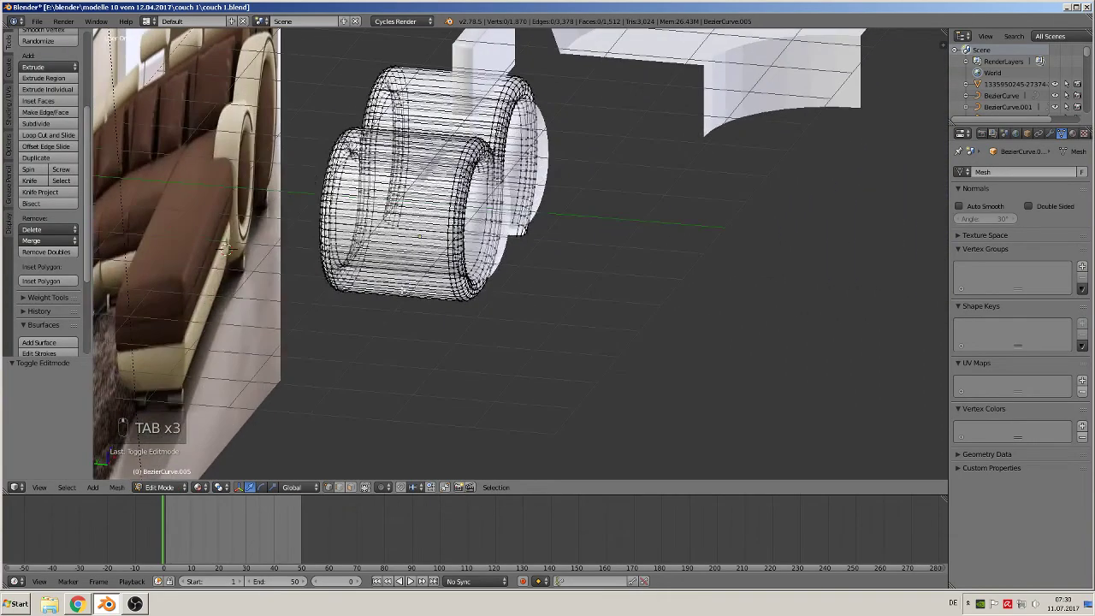
{"action": "left_click", "coordinate": [366, 487]}
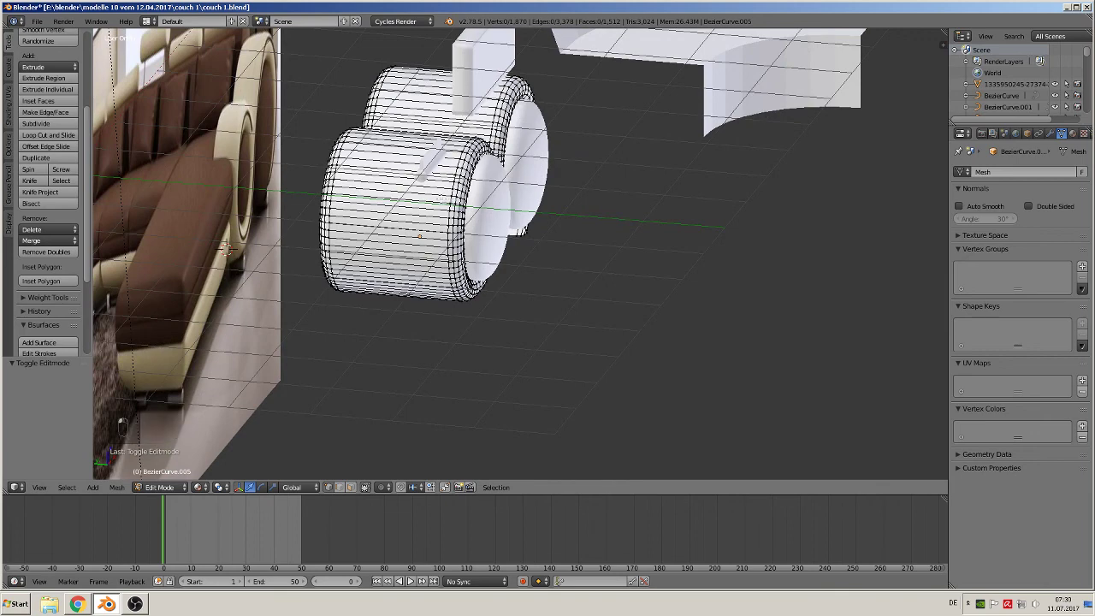
- Add two edge loops around the armrest body, sliding both toward the front rim
{"action": "key", "text": "ctrl+r"}
{"action": "left_click", "coordinate": [432, 202]}
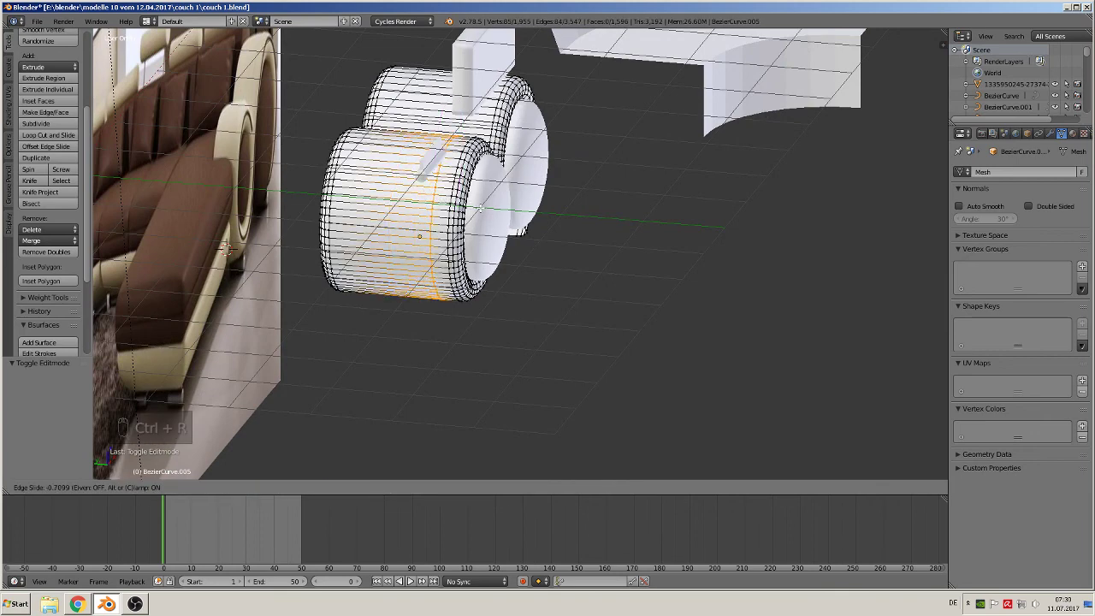
{"action": "left_click", "coordinate": [470, 244]}
{"action": "scroll", "coordinate": [468, 246], "scroll_direction": "up", "scroll_amount": 2}
{"action": "key", "text": "ctrl+r"}
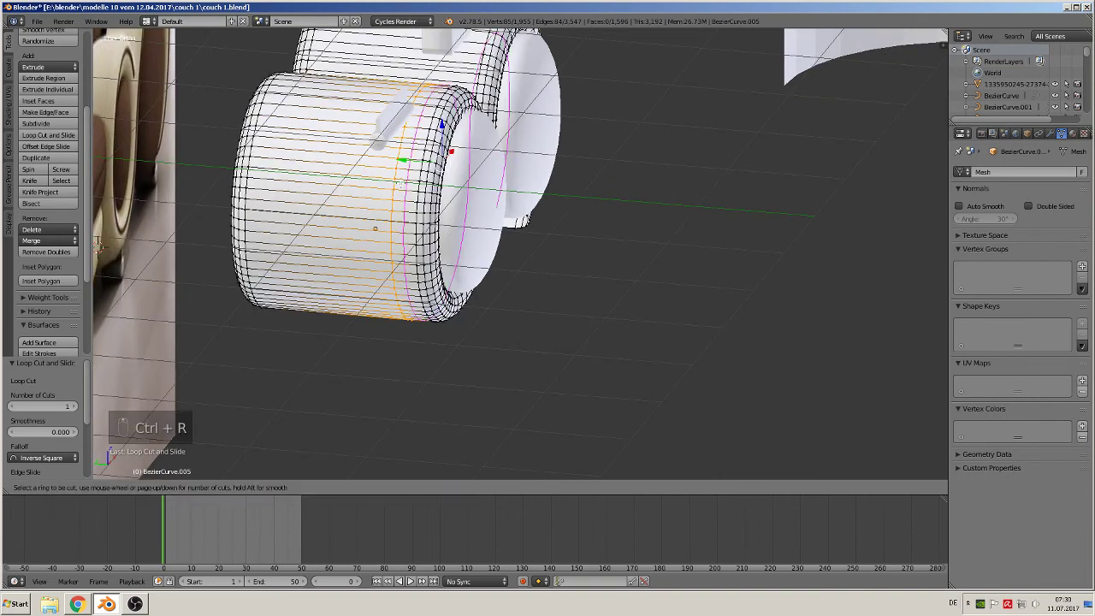
{"action": "left_click", "coordinate": [385, 173]}
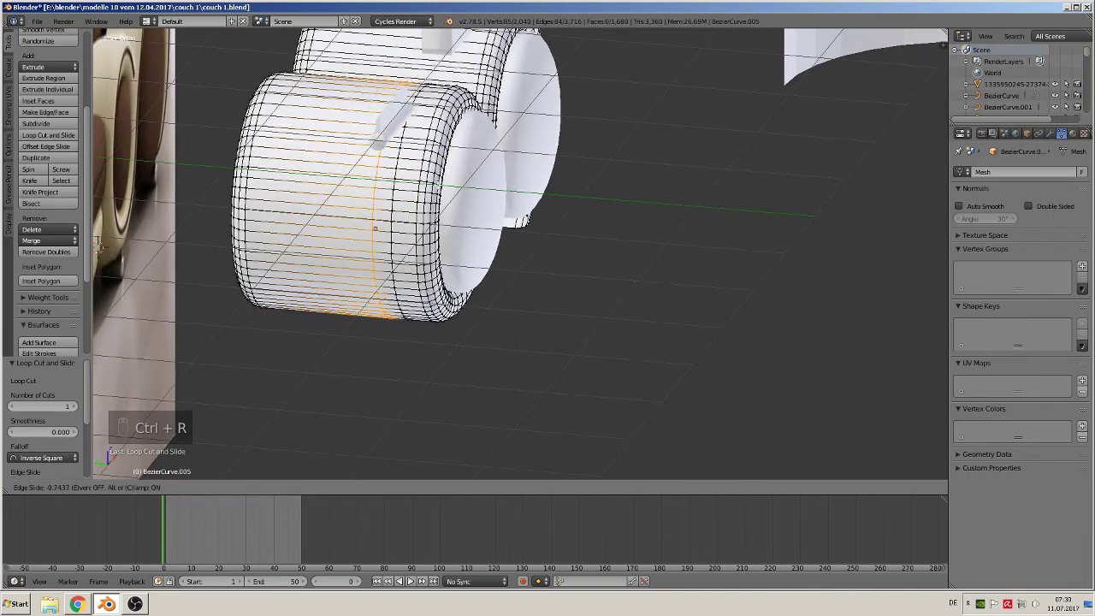
{"action": "left_click", "coordinate": [99, 244]}
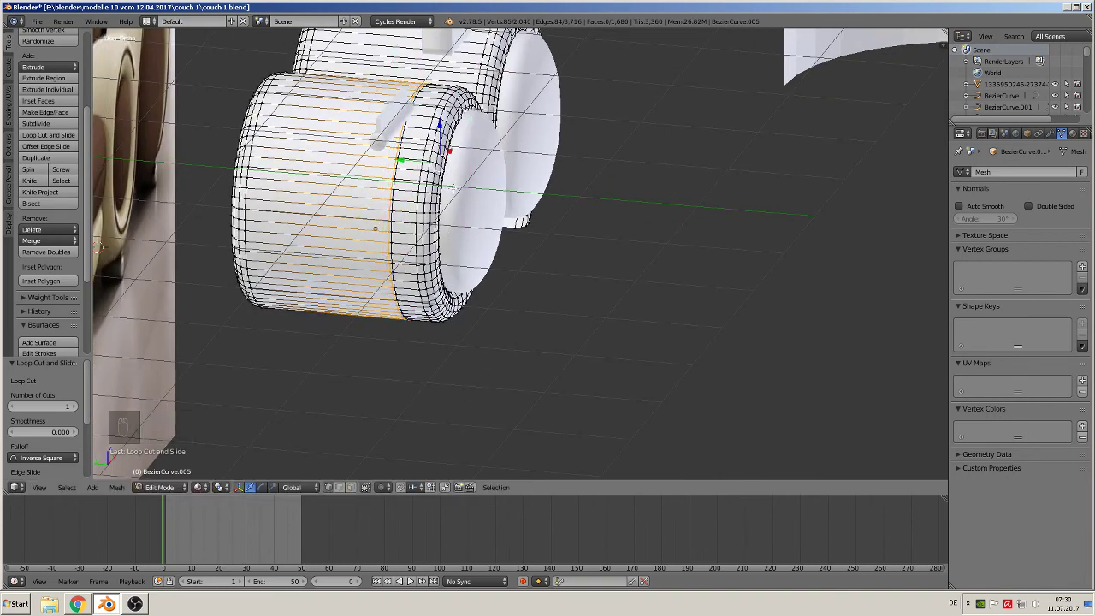
- Add two more closely spaced edge loops directly behind the existing pair near the front rim
{"action": "key", "text": "ctrl+r"}
{"action": "left_click", "coordinate": [385, 172]}
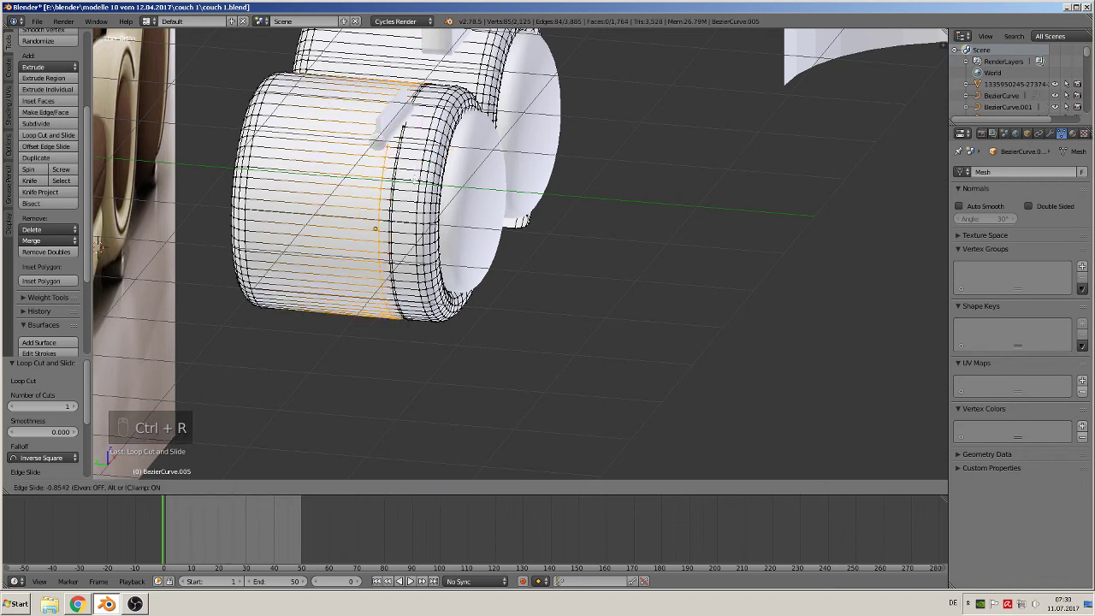
{"action": "left_click", "coordinate": [418, 181]}
{"action": "key", "text": "ctrl+r"}
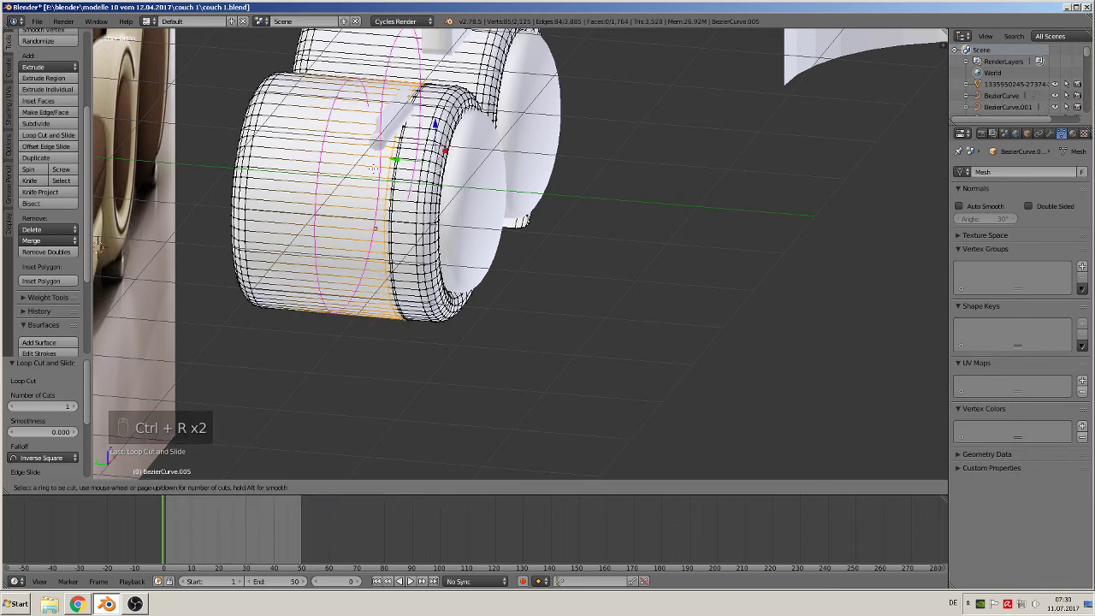
{"action": "left_click", "coordinate": [383, 174]}
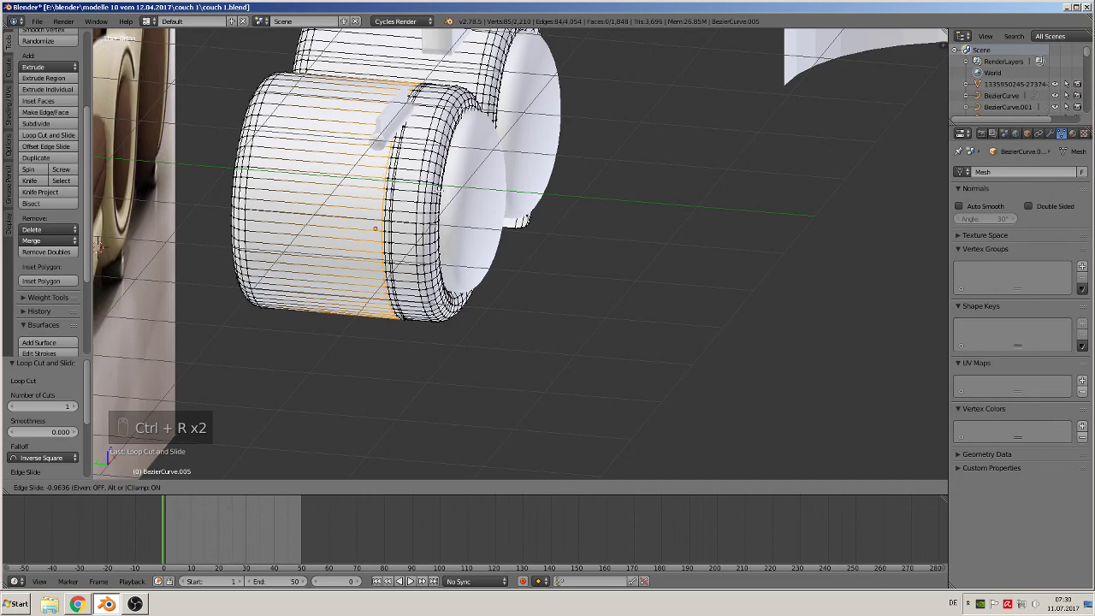
{"action": "left_click", "coordinate": [440, 190]}
- Extrude the narrow face ring between the new loops and scale it to about 0.991 as a seam groove, and leave Edit Mode
{"action": "scroll", "coordinate": [440, 190], "scroll_direction": "up", "scroll_amount": 6}
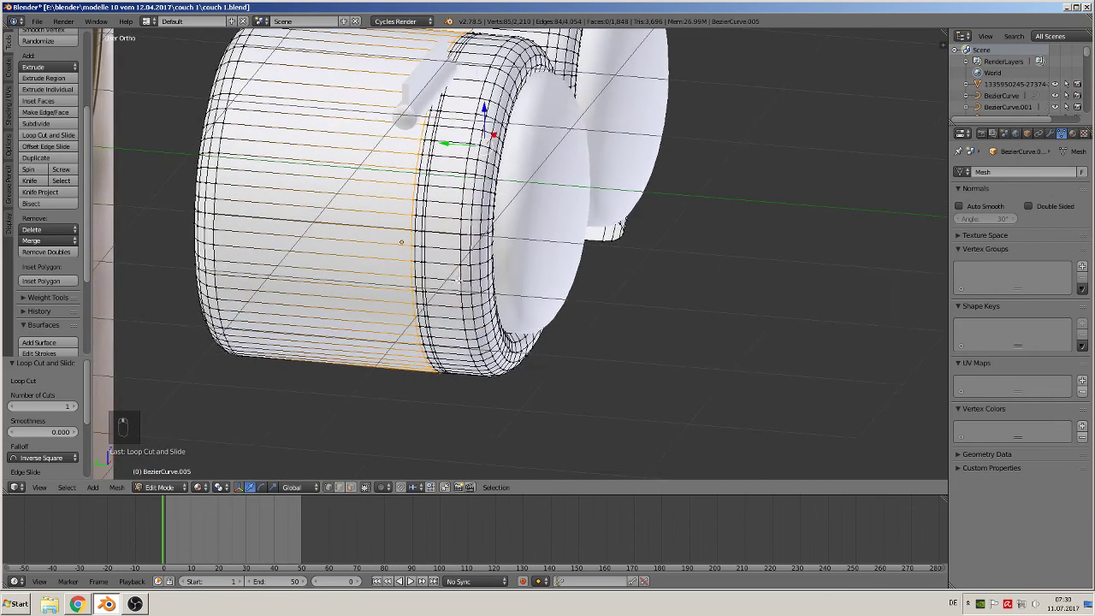
{"action": "left_click", "coordinate": [351, 487]}
{"action": "left_click", "coordinate": [347, 205], "text": "alt"}
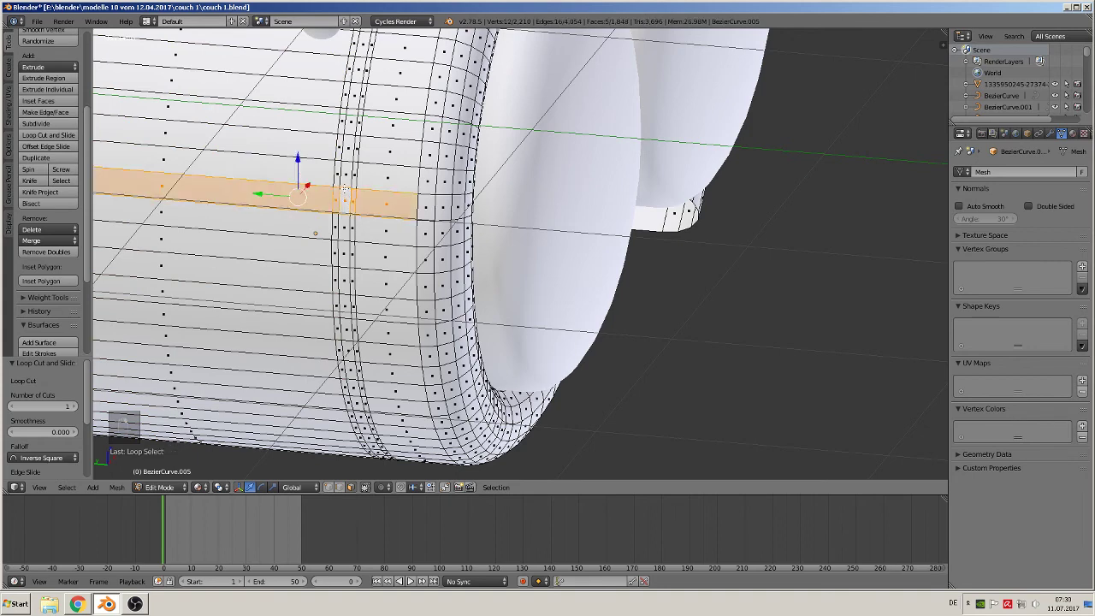
{"action": "left_click", "coordinate": [344, 188], "text": "alt"}
{"action": "key", "text": "s"}
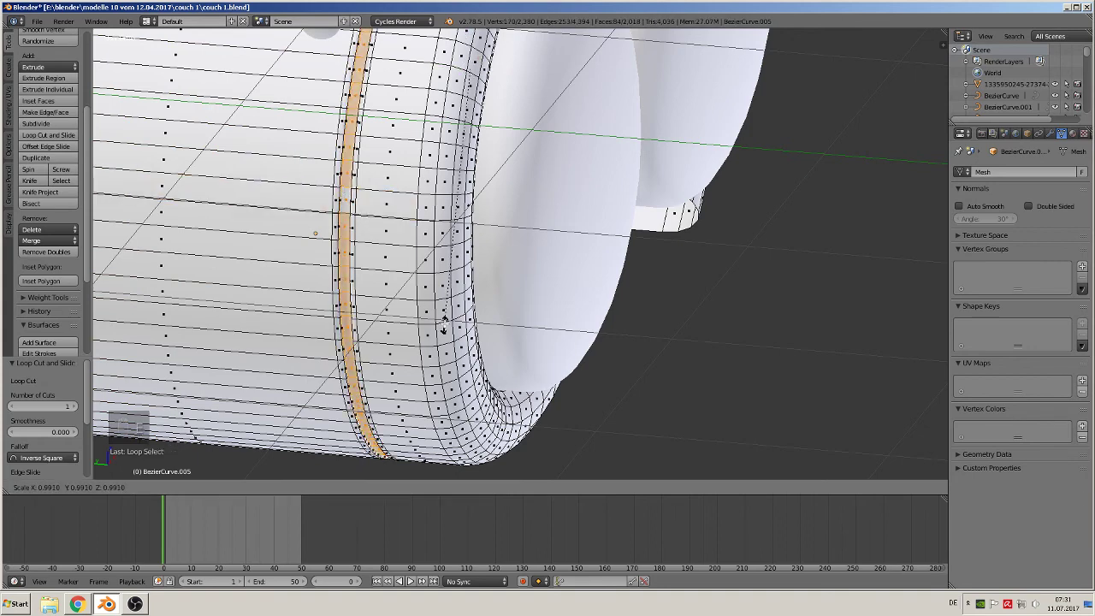
{"action": "left_click", "coordinate": [443, 319]}
{"action": "key", "text": "Tab"}
- Add an Edge Split modifier to the armrest with its split angle at 30°
{"action": "scroll", "coordinate": [444, 320], "scroll_direction": "down", "scroll_amount": 4}
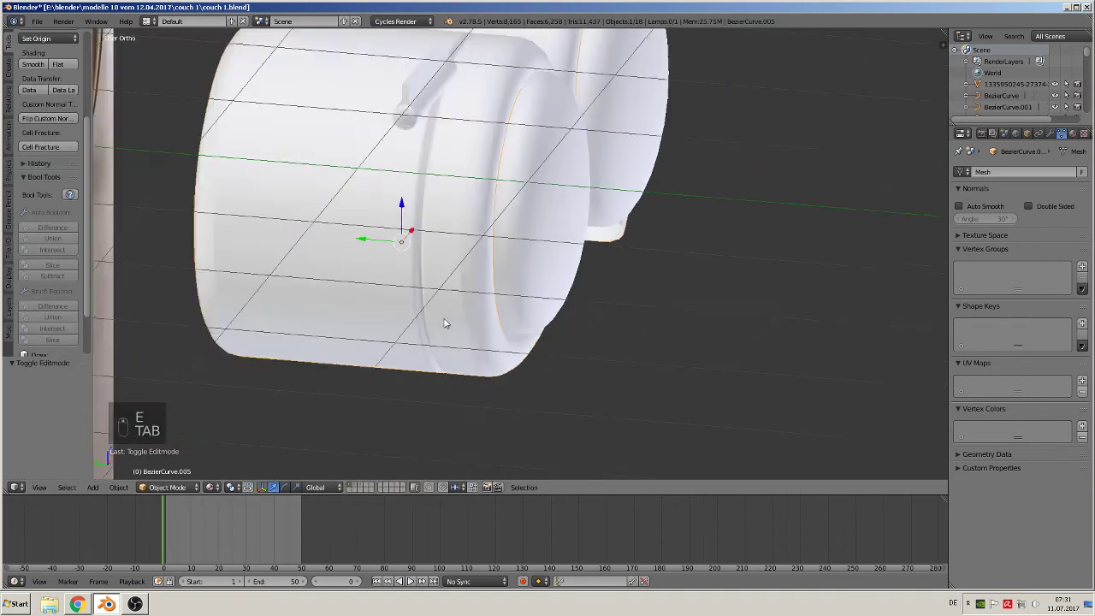
{"action": "middle_click_drag", "start_coordinate": [443, 322], "coordinate": [414, 326]}
{"action": "scroll", "coordinate": [413, 329], "scroll_direction": "down", "scroll_amount": 2}
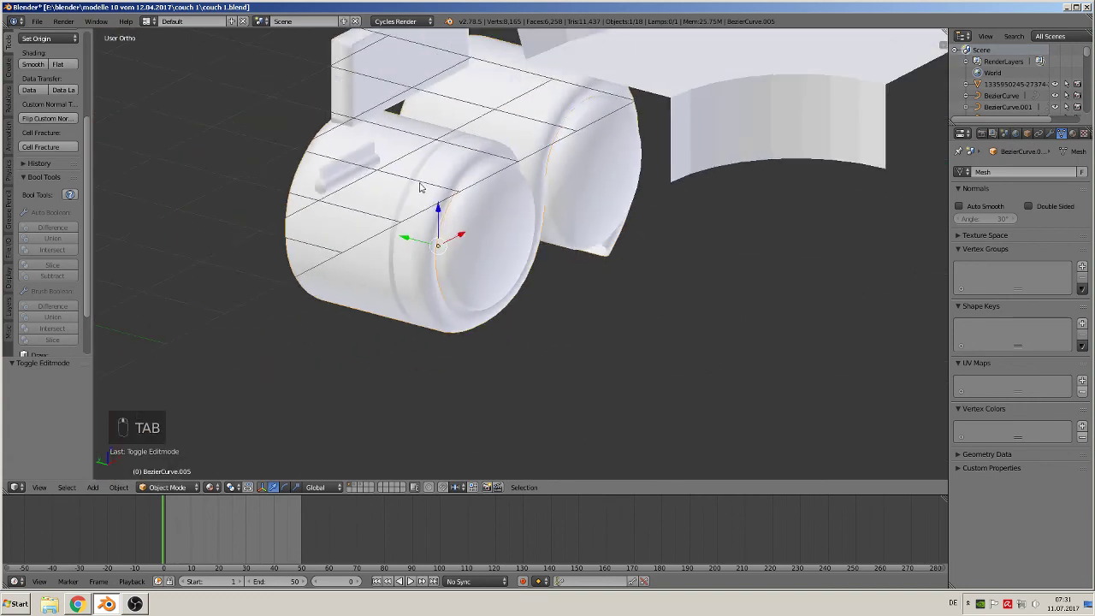
{"action": "left_click", "coordinate": [1051, 134]}
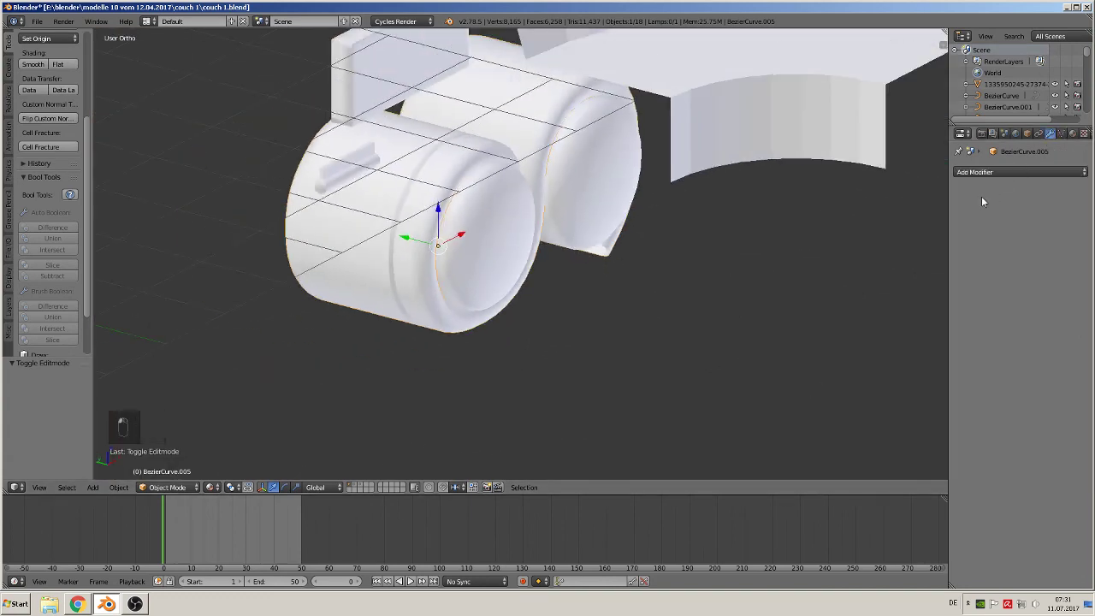
{"action": "left_click", "coordinate": [988, 174]}
{"action": "left_click", "coordinate": [863, 261]}
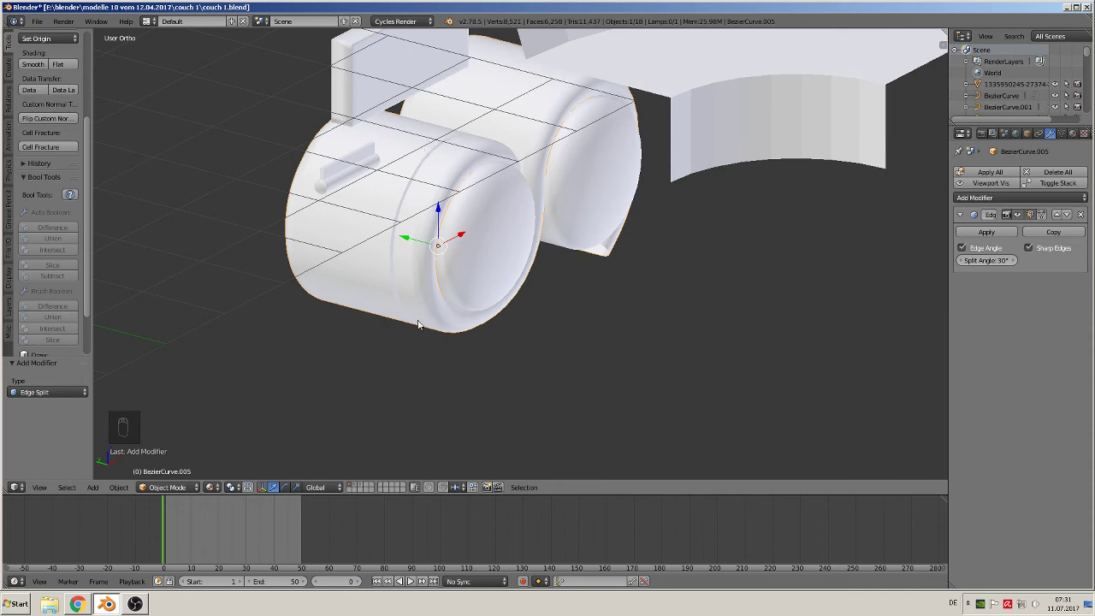
- Add a plane over the rug in the reference photo, working in the front view
{"action": "scroll", "coordinate": [562, 330], "scroll_direction": "down", "scroll_amount": 4}
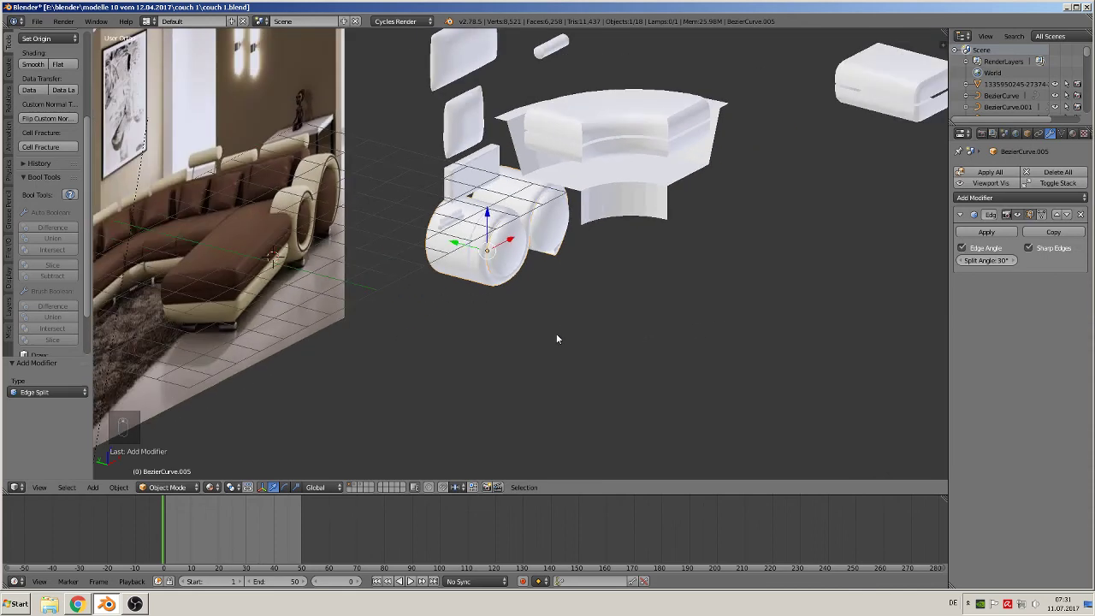
{"action": "middle_click_drag", "start_coordinate": [538, 335], "coordinate": [560, 253]}
{"action": "scroll", "coordinate": [560, 253], "scroll_direction": "up", "scroll_amount": 1}
{"action": "scroll", "coordinate": [553, 264], "scroll_direction": "down", "scroll_amount": 1}
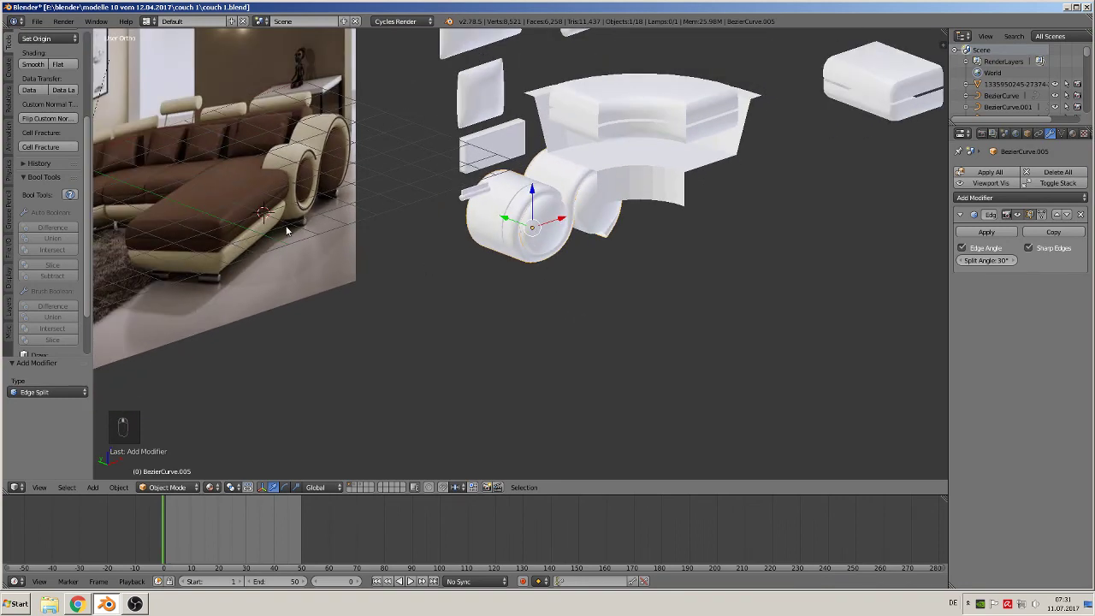
{"action": "key", "text": "KP_1"}
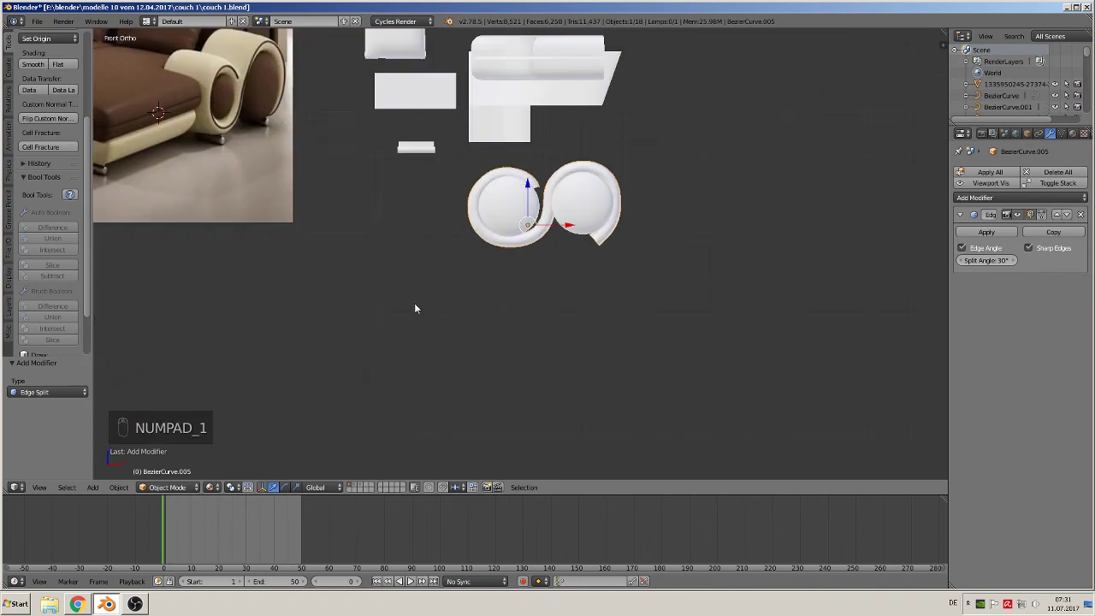
{"action": "middle_click_drag", "start_coordinate": [399, 249], "coordinate": [774, 312], "text": "shift"}
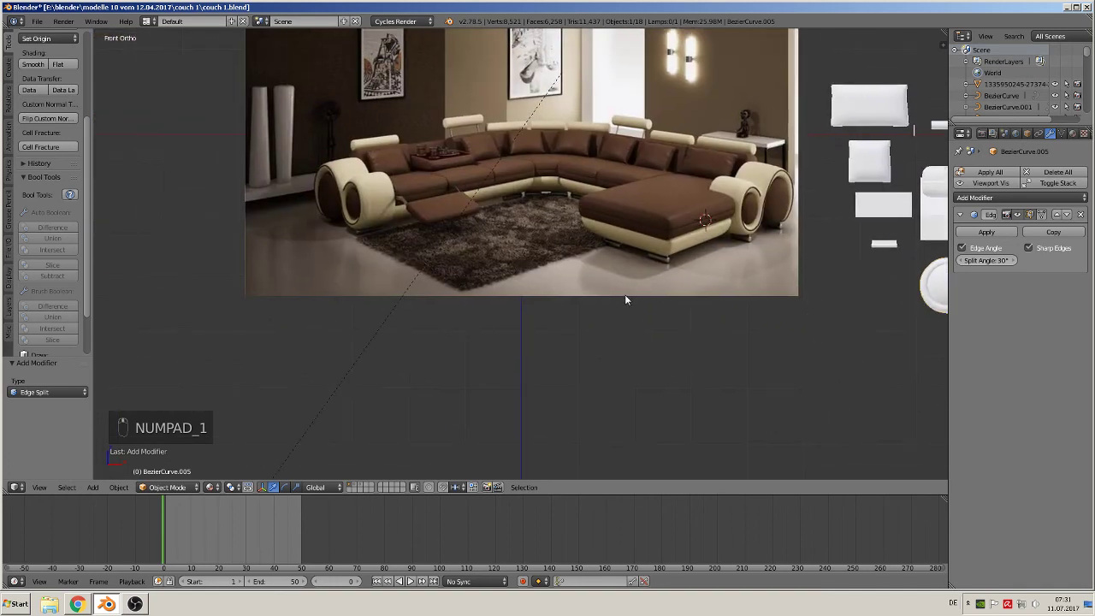
{"action": "scroll", "coordinate": [524, 291], "scroll_direction": "up", "scroll_amount": 2}
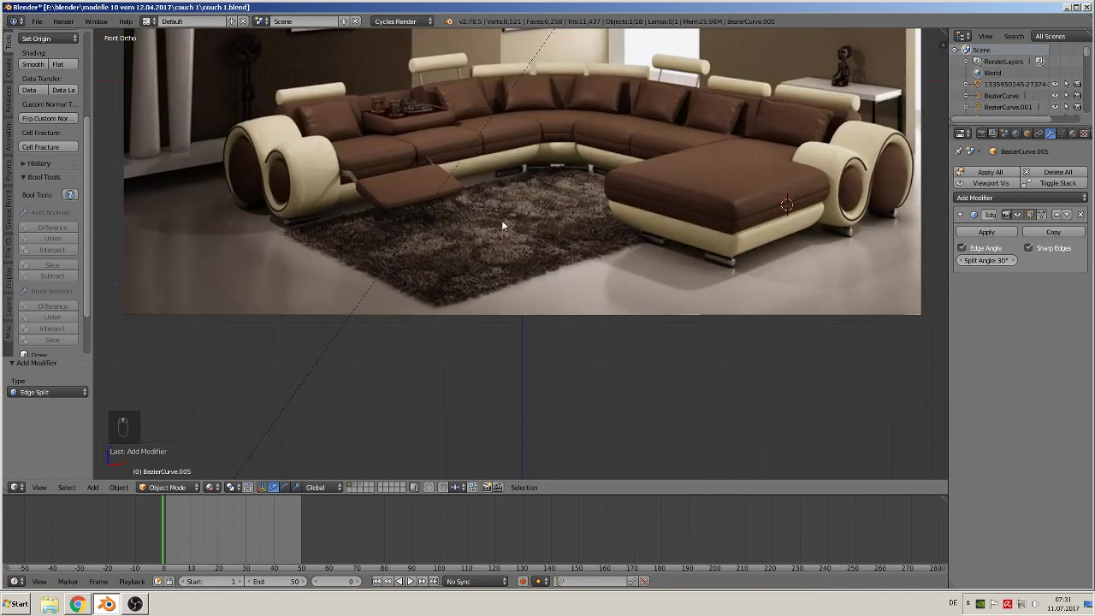
{"action": "left_click", "coordinate": [93, 488]}
{"action": "mouse_move", "coordinate": [108, 476]}
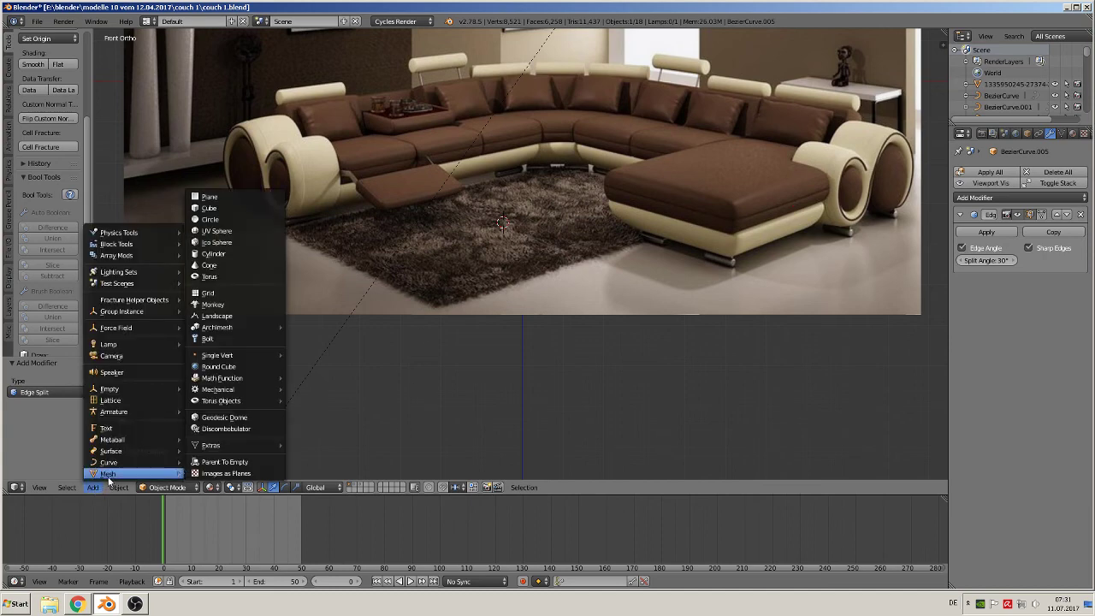
{"action": "left_click", "coordinate": [230, 198]}
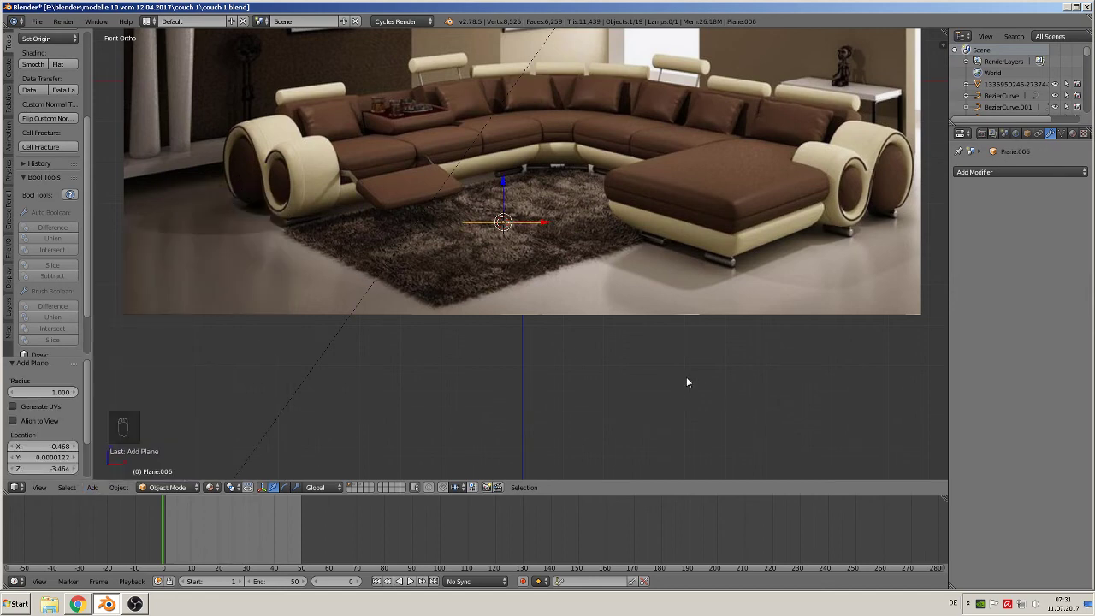
- Rotate the plane 90° about X and scale it by 1.865 overall and by 2.055 along X
{"action": "type", "text": "rx90"}
{"action": "key", "text": "Return"}
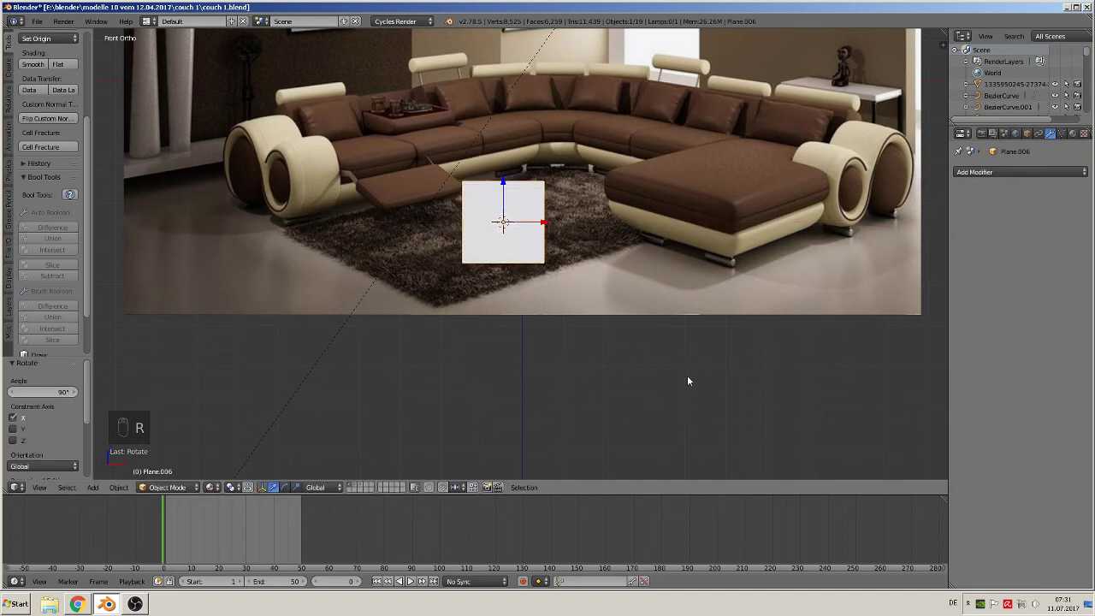
{"action": "key", "text": "s"}
{"action": "left_click", "coordinate": [894, 445]}
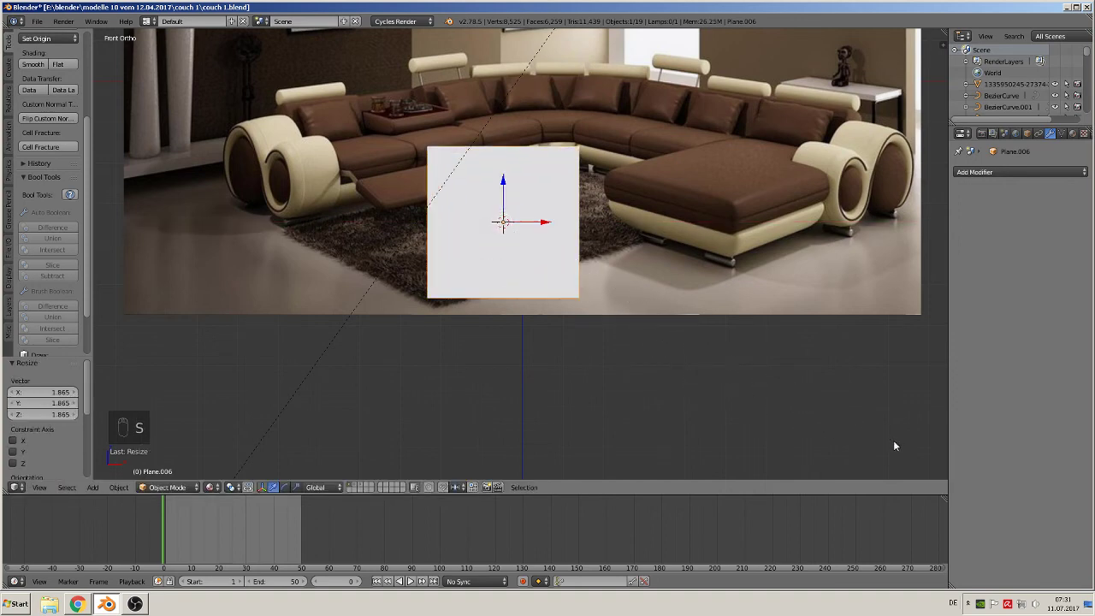
{"action": "key", "text": "s"}
{"action": "left_click", "coordinate": [877, 340]}
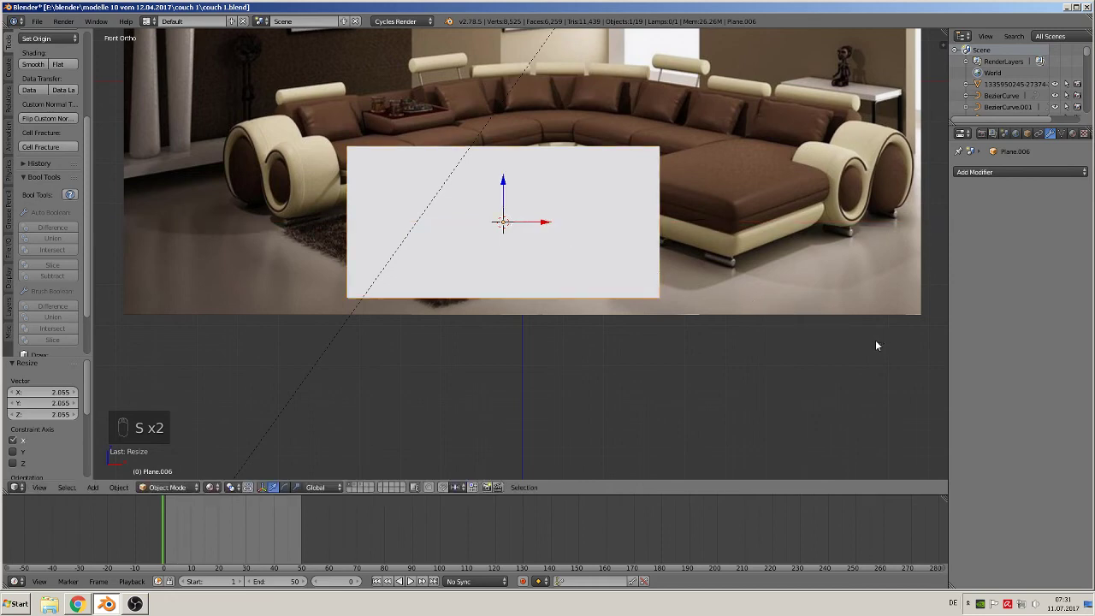
- Move the plane 23.305 units along X, away from the reference photo
{"action": "scroll", "coordinate": [623, 288], "scroll_direction": "down", "scroll_amount": 5}
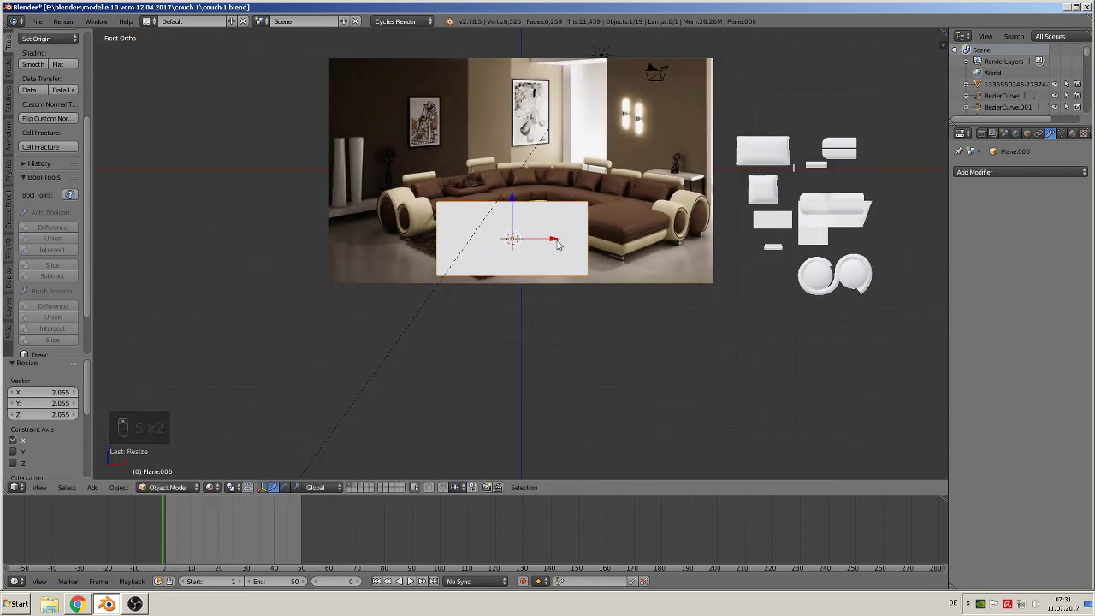
{"action": "key", "text": "g"}
{"action": "key", "text": "x"}
{"action": "left_click", "coordinate": [161, 296]}
- Add a cube over the picture on the dark wall in the reference photo
{"action": "scroll", "coordinate": [238, 278], "scroll_direction": "up", "scroll_amount": 4}
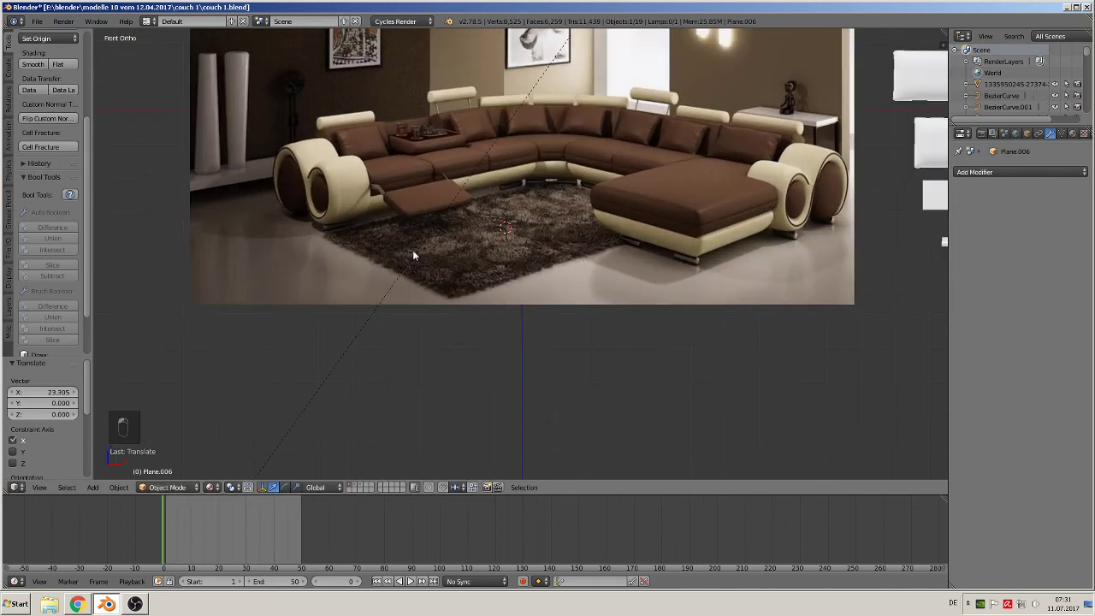
{"action": "scroll", "coordinate": [273, 243], "scroll_direction": "up", "scroll_amount": 3}
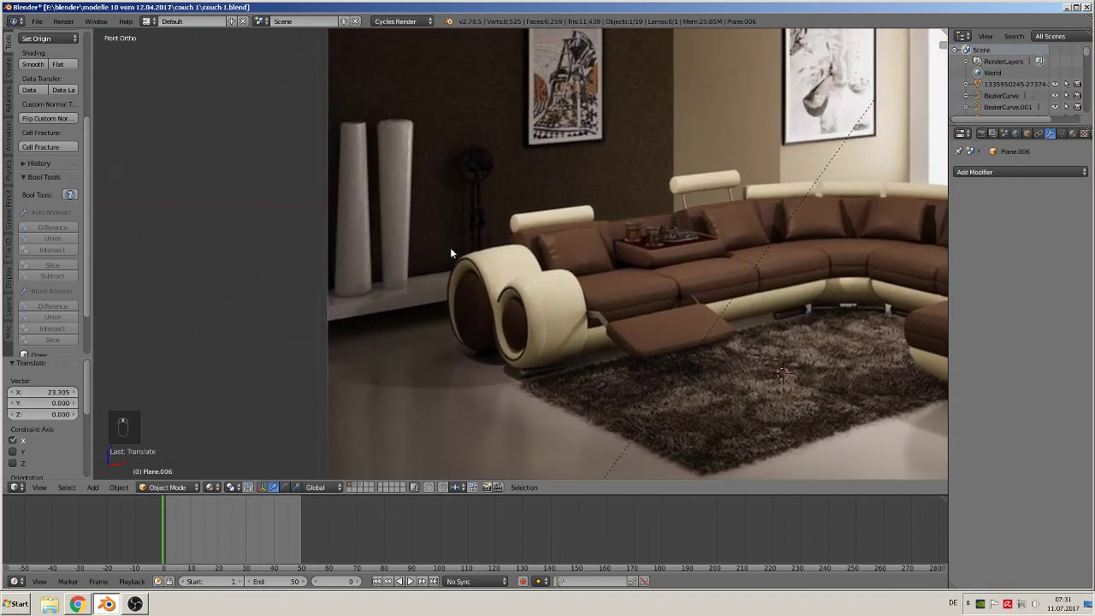
{"action": "middle_click_drag", "start_coordinate": [636, 132], "coordinate": [453, 305], "text": "shift"}
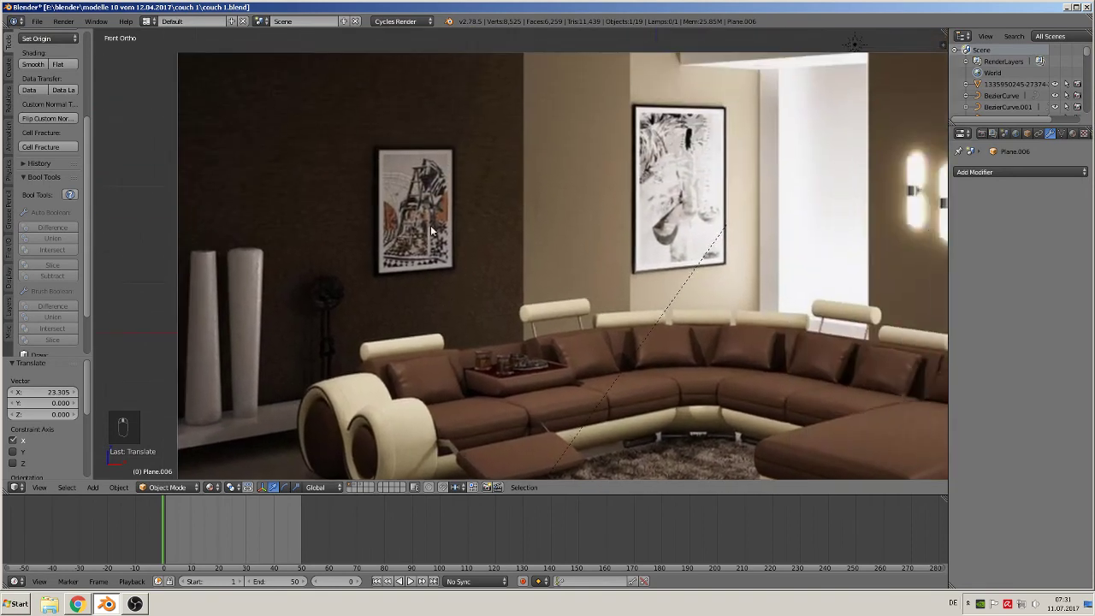
{"action": "left_click", "coordinate": [92, 487]}
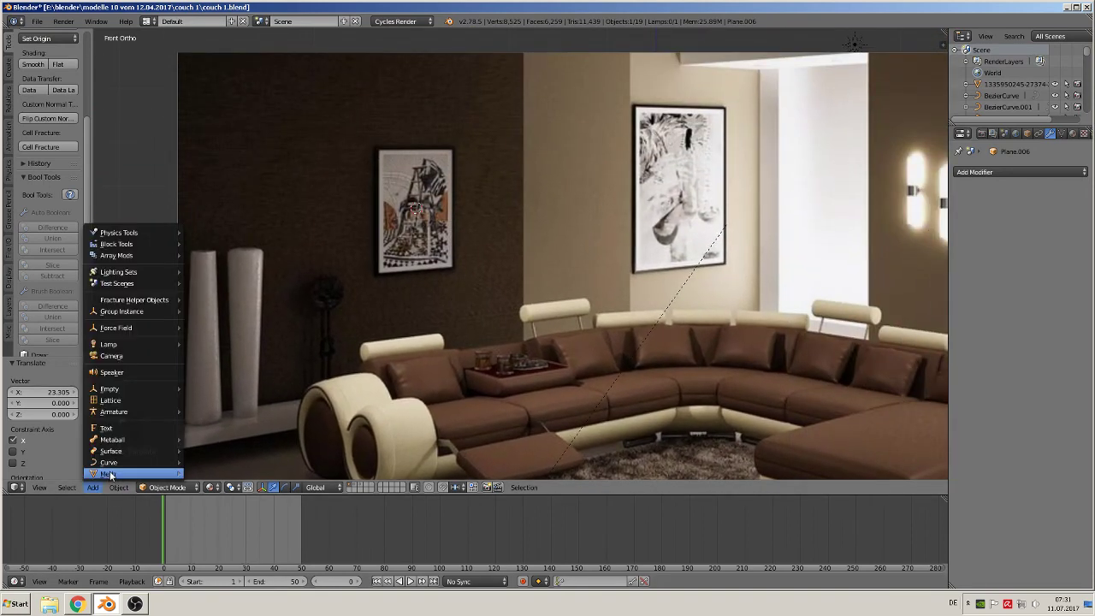
{"action": "mouse_move", "coordinate": [110, 475]}
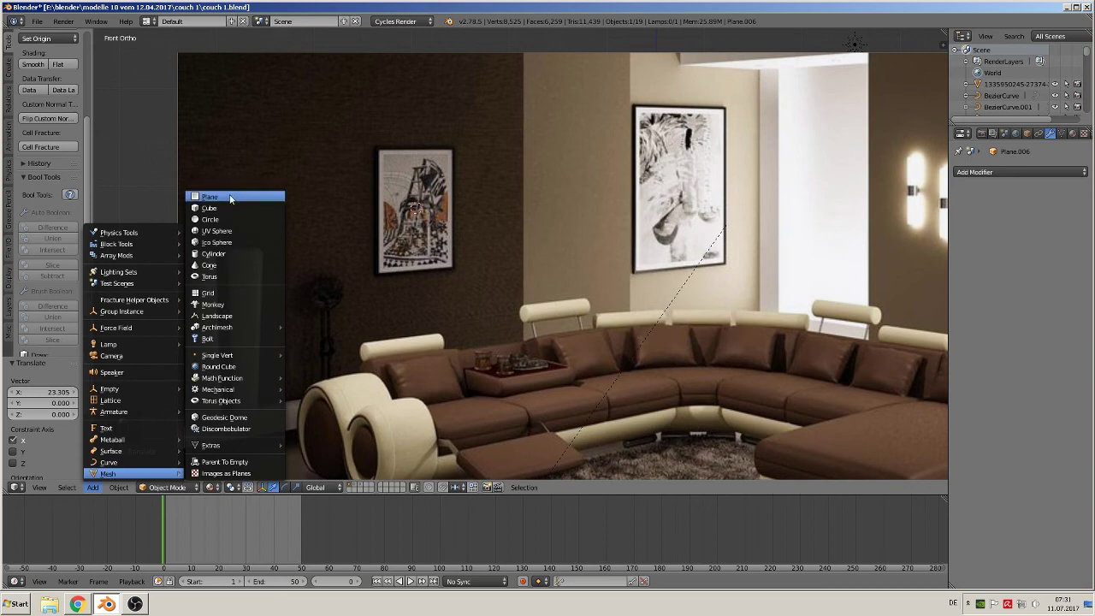
{"action": "left_click", "coordinate": [229, 210]}
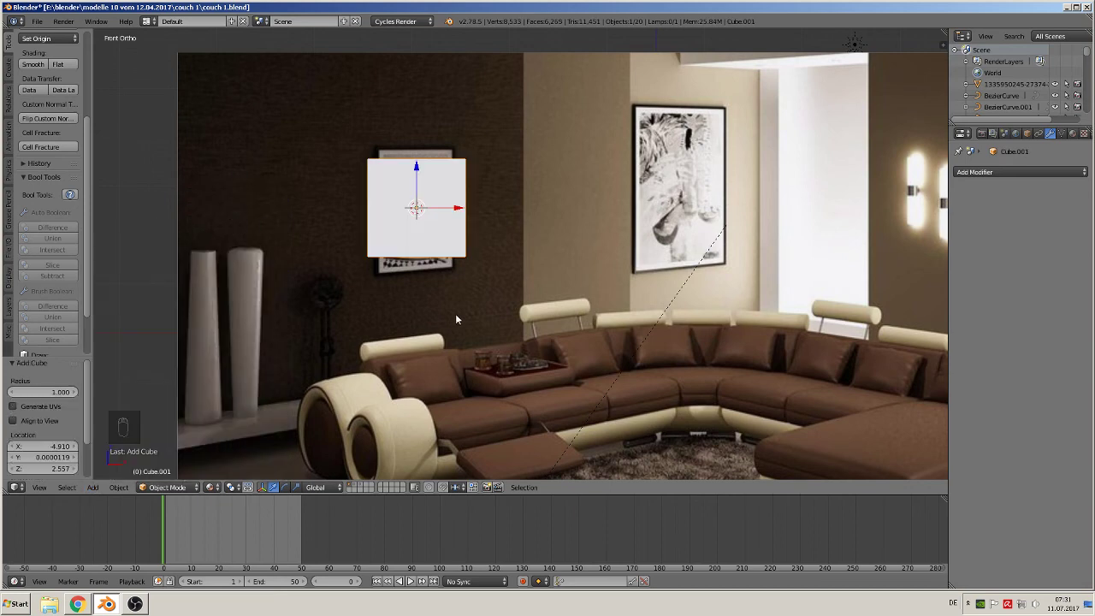
- Scale the cube by 1.399 along Z and 0.741 overall, and move it -3.473 along Y in front of the photo
{"action": "key", "text": "s"}
{"action": "key", "text": "z"}
{"action": "left_click", "coordinate": [459, 360]}
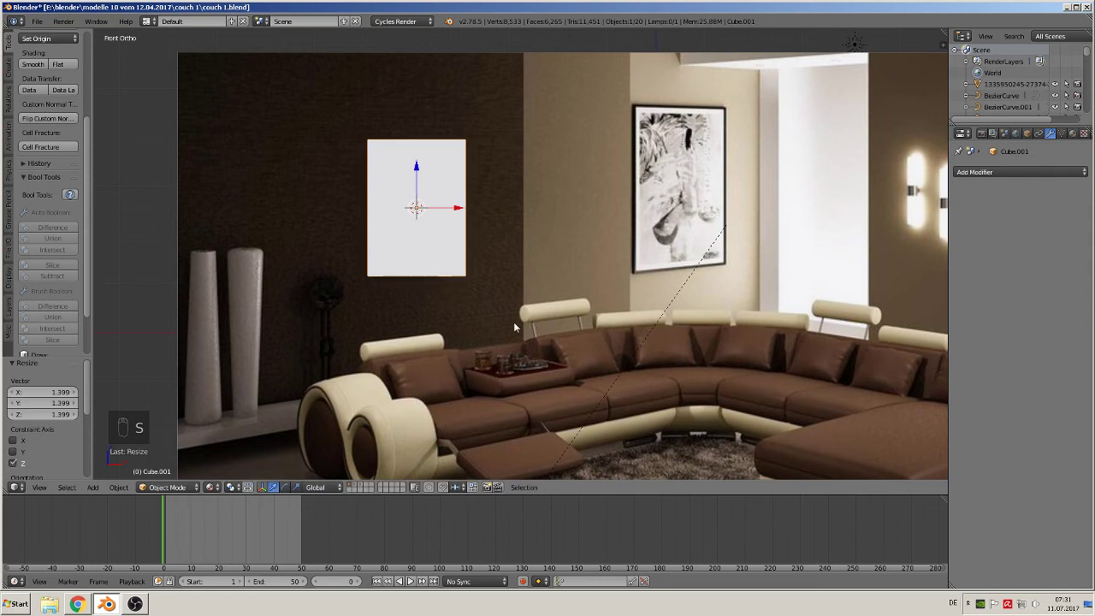
{"action": "key", "text": "s"}
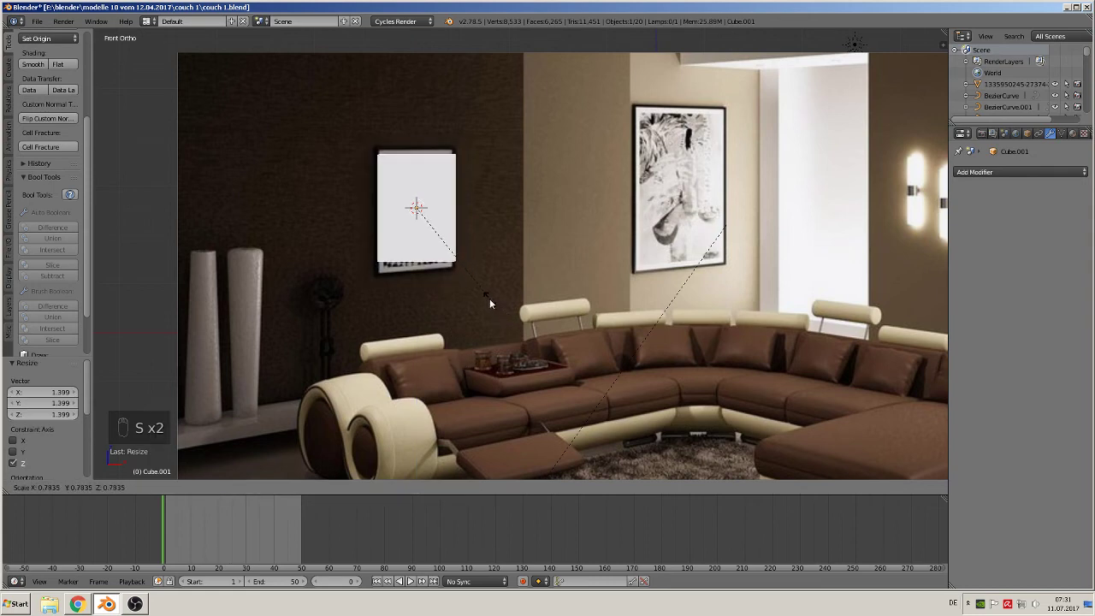
{"action": "left_click", "coordinate": [485, 294]}
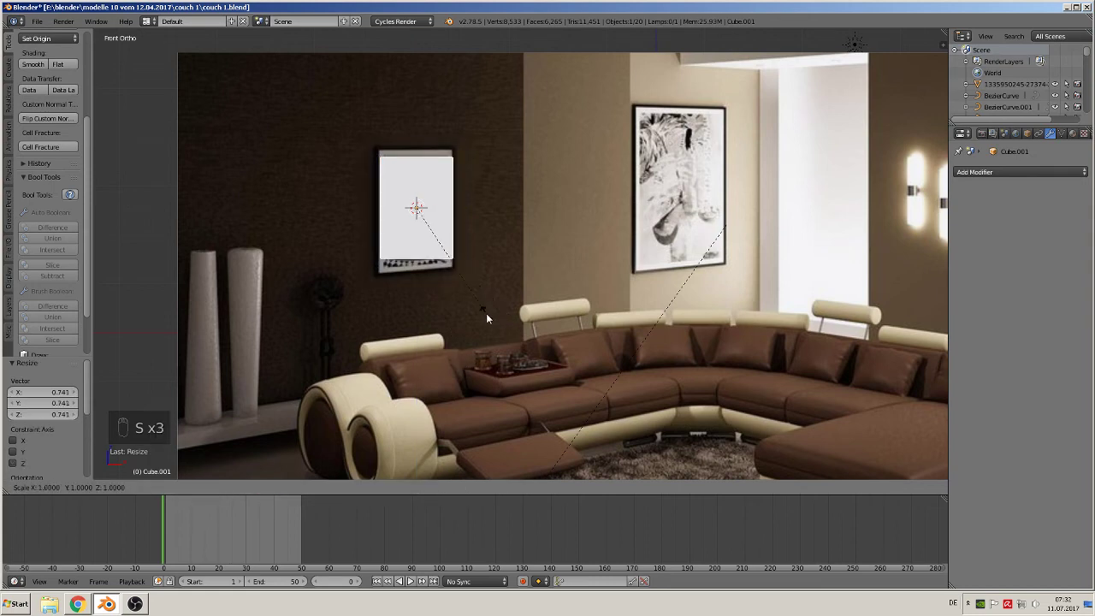
{"action": "left_click", "coordinate": [488, 338]}
{"action": "middle_click_drag", "start_coordinate": [488, 338], "coordinate": [379, 220]}
{"action": "left_click_drag", "start_coordinate": [380, 206], "coordinate": [517, 259]}
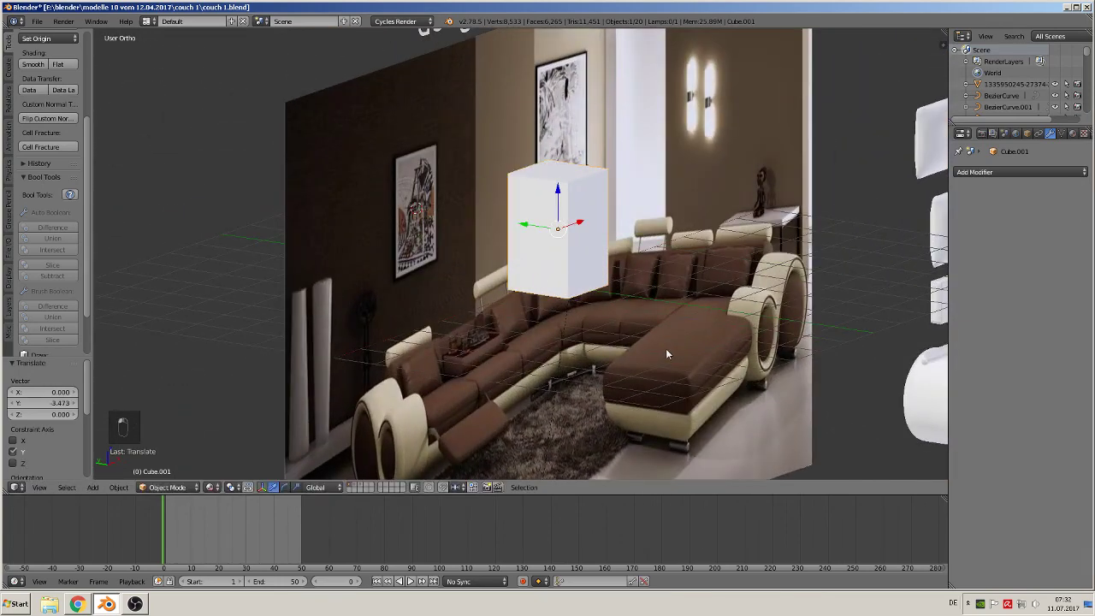
- Flatten the cube into a thin picture panel by scaling it 0.078 along Y
{"action": "key", "text": "s"}
{"action": "key", "text": "y"}
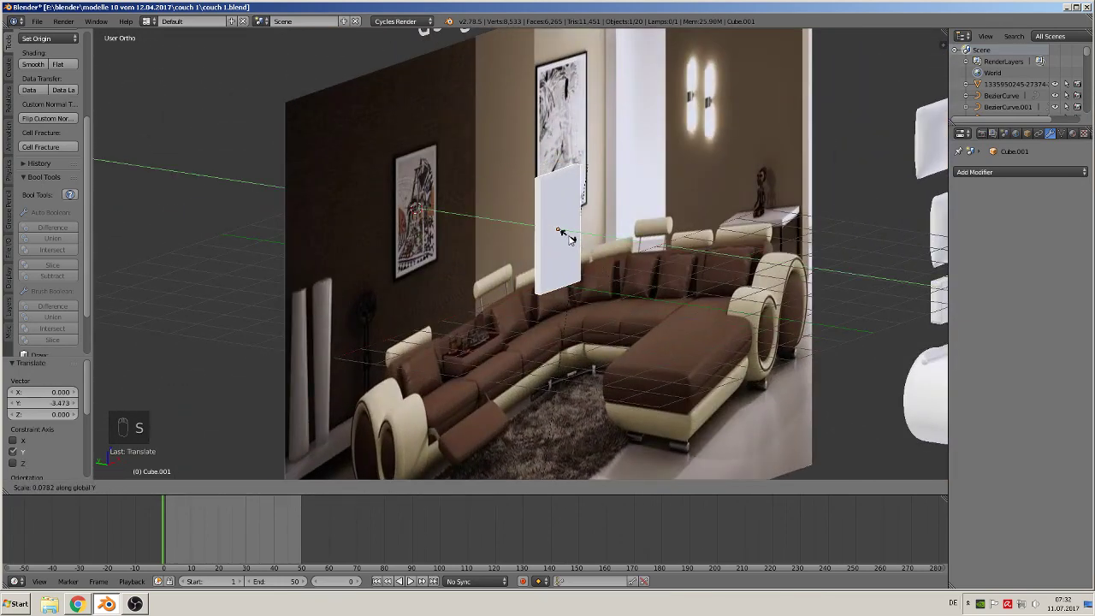
{"action": "left_click", "coordinate": [578, 247]}
{"action": "scroll", "coordinate": [574, 257], "scroll_direction": "up", "scroll_amount": 4}
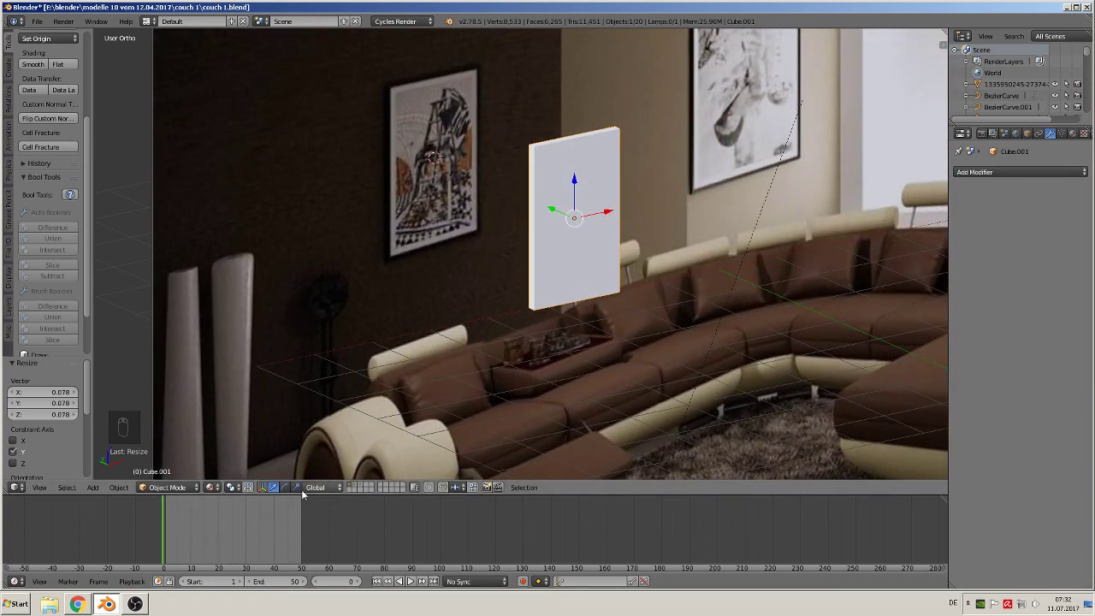
- Create a frame border by extruding the panel's front face at 0.931 scale and narrowing the inner face by 0.9 along X
{"action": "key", "text": "Tab"}
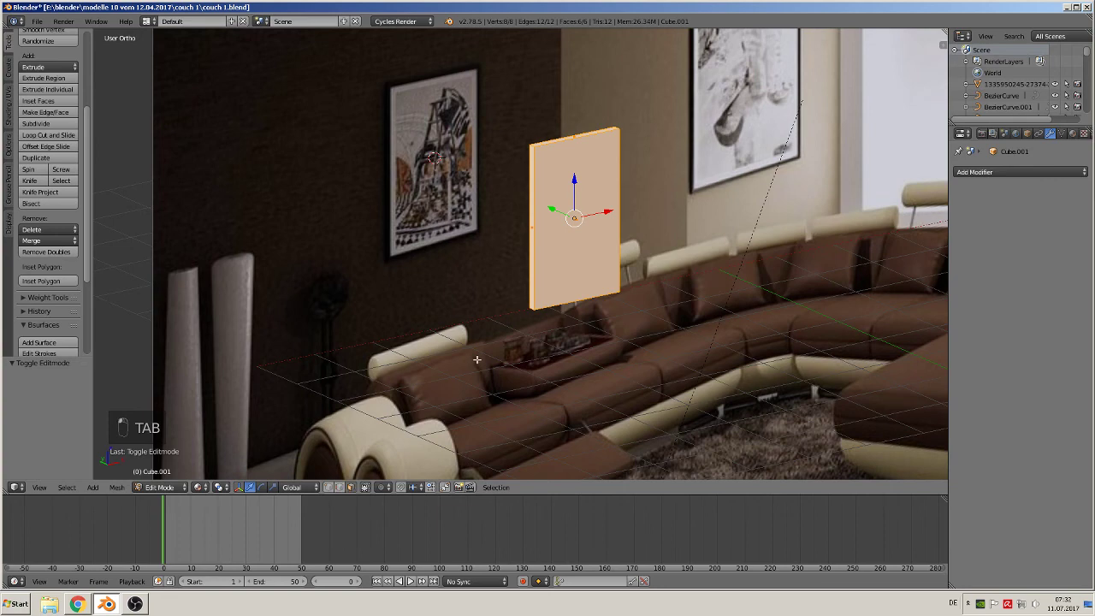
{"action": "right_click", "coordinate": [565, 220]}
{"action": "scroll", "coordinate": [623, 319], "scroll_direction": "up", "scroll_amount": 1}
{"action": "middle_click_drag", "start_coordinate": [642, 344], "coordinate": [590, 337]}
{"action": "key", "text": "e"}
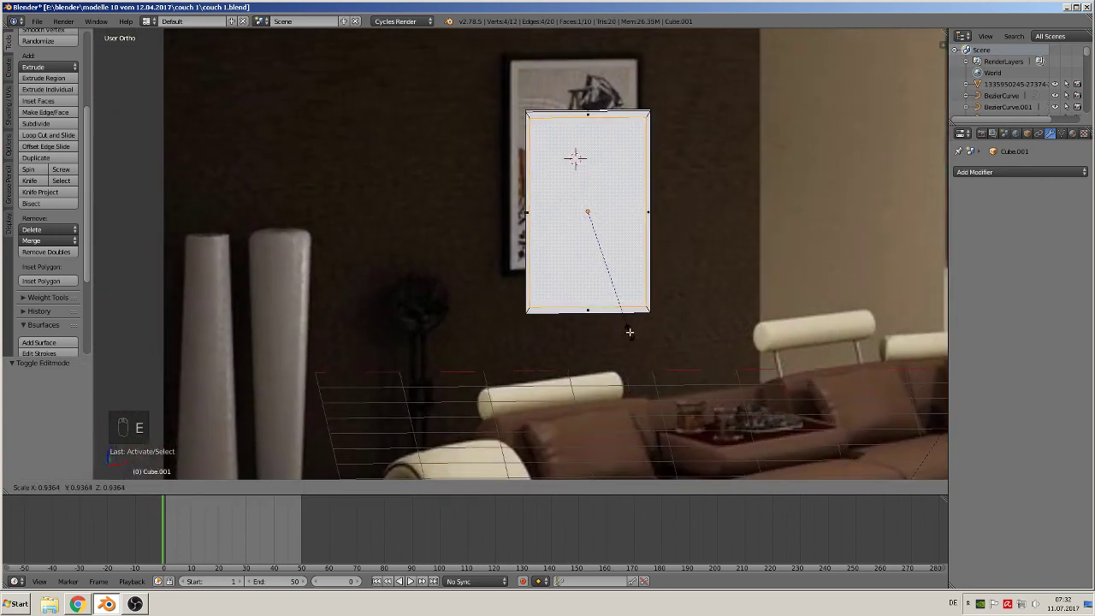
{"action": "left_click", "coordinate": [629, 333]}
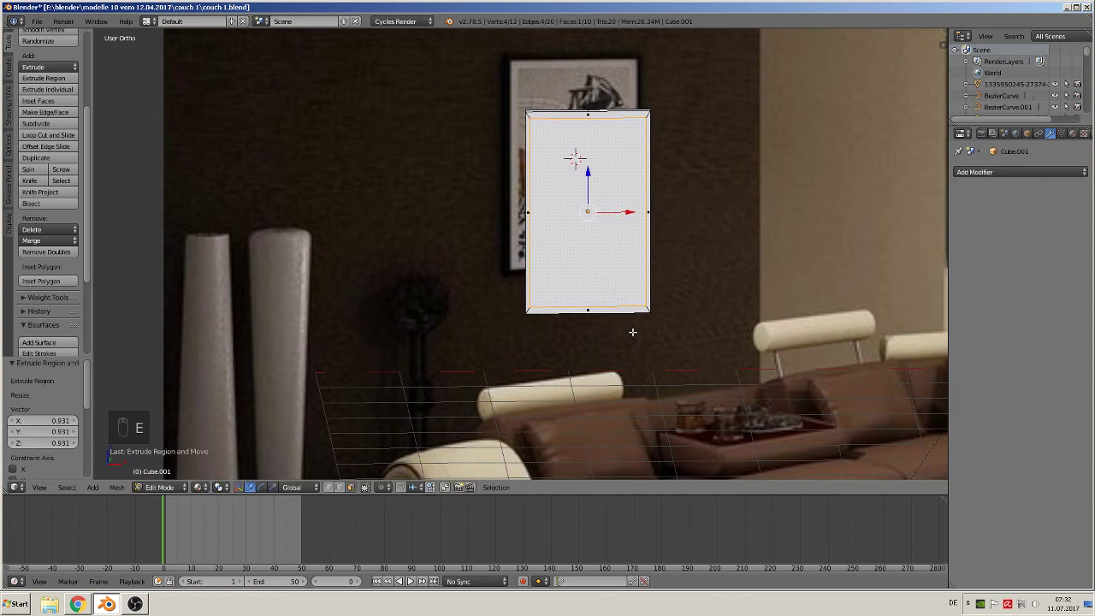
{"action": "key", "text": "s"}
{"action": "key", "text": "x"}
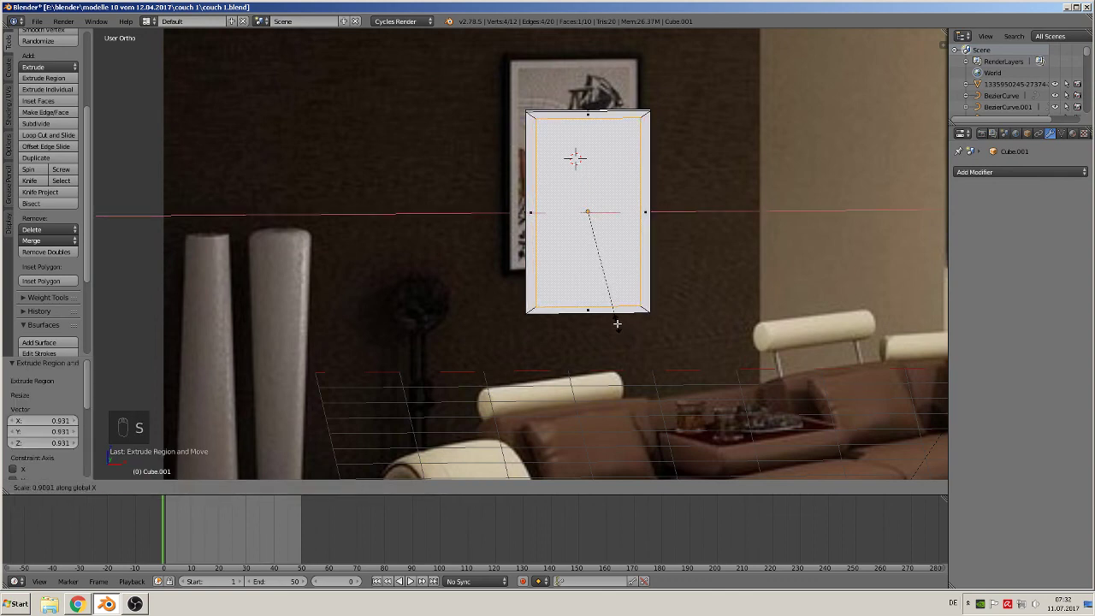
{"action": "left_click", "coordinate": [617, 323]}
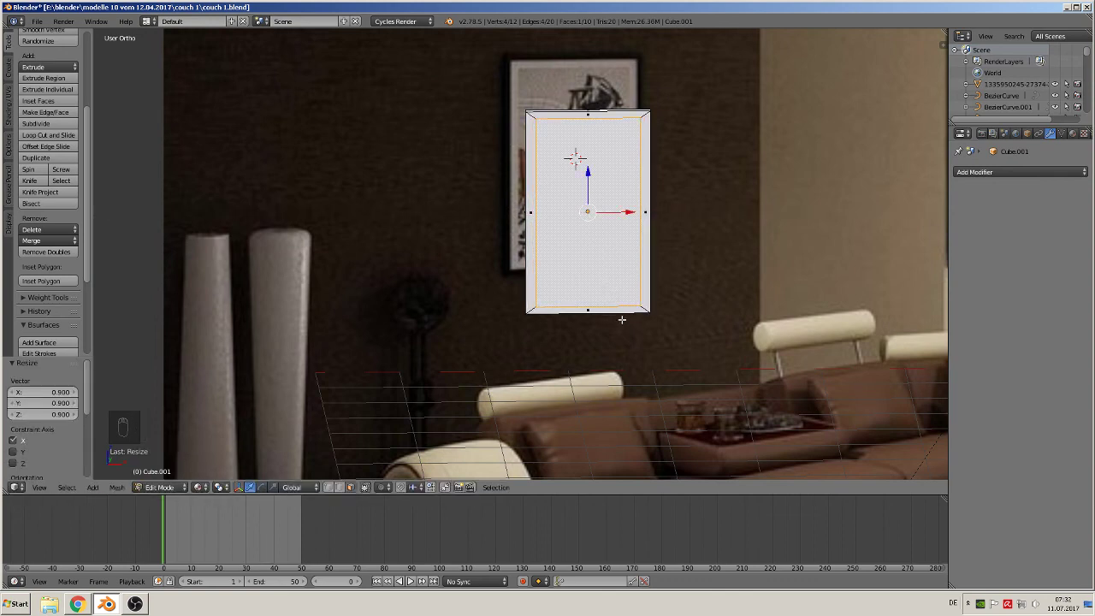
- Extrude the inner face and push it back along Y to recess the picture area, then return to Object Mode
{"action": "middle_click_drag", "start_coordinate": [619, 322], "coordinate": [655, 332]}
{"action": "scroll", "coordinate": [633, 297], "scroll_direction": "up", "scroll_amount": 1}
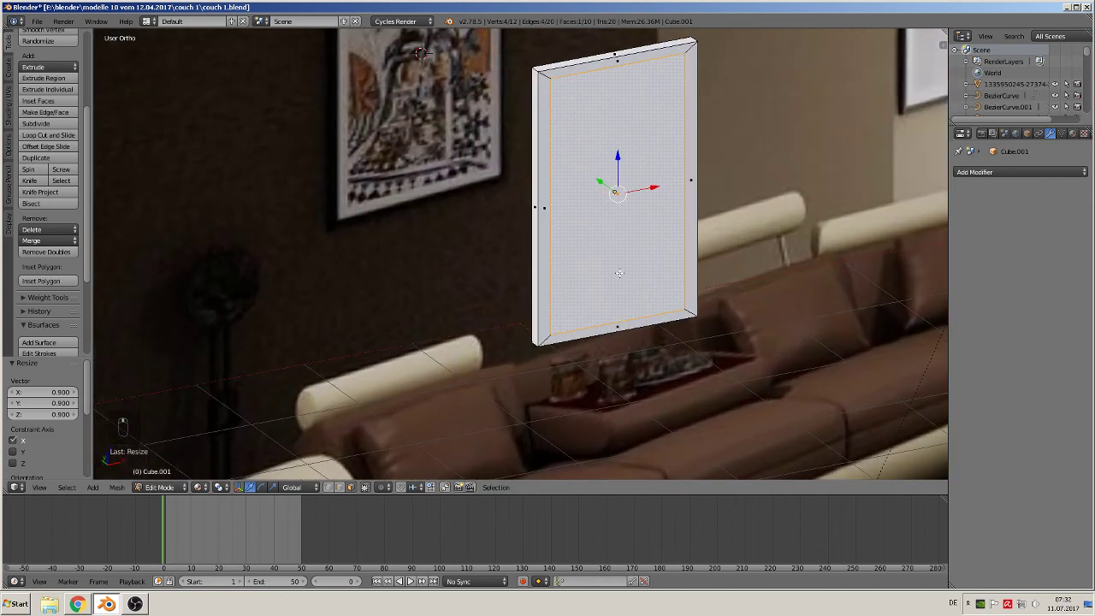
{"action": "key", "text": "e"}
{"action": "left_click", "coordinate": [620, 268]}
{"action": "left_click_drag", "start_coordinate": [601, 181], "coordinate": [595, 177]}
{"action": "scroll", "coordinate": [626, 255], "scroll_direction": "down", "scroll_amount": 3}
{"action": "key", "text": "Tab"}
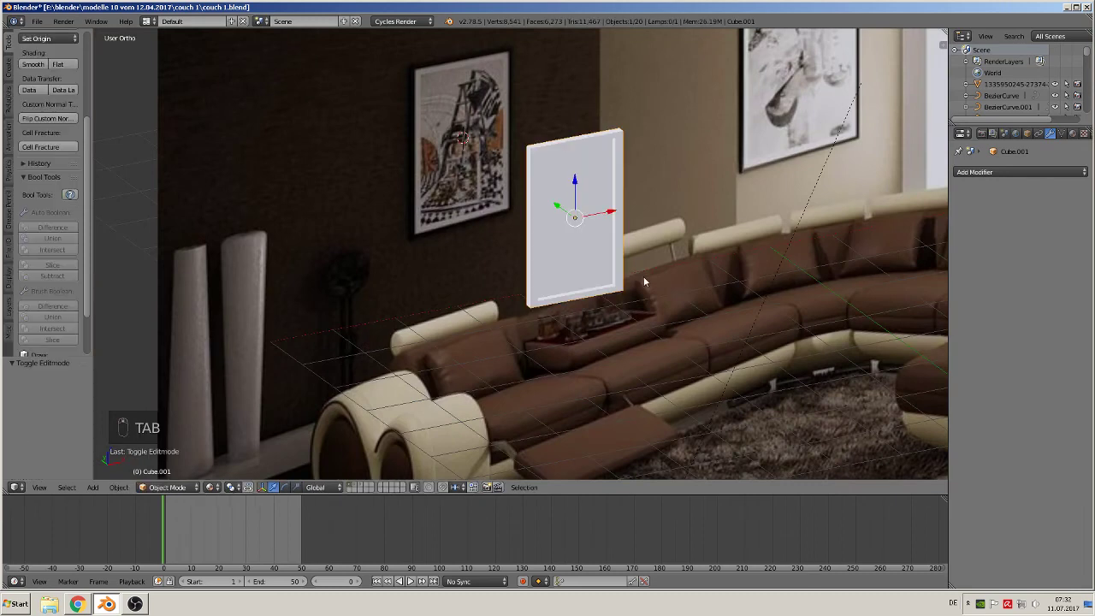
- Duplicate the picture frame and move the copy 5.374 along X over the second picture in the photo
{"action": "scroll", "coordinate": [641, 278], "scroll_direction": "down", "scroll_amount": 3}
{"action": "middle_click_drag", "start_coordinate": [635, 284], "coordinate": [589, 260]}
{"action": "key", "text": "KP_1"}
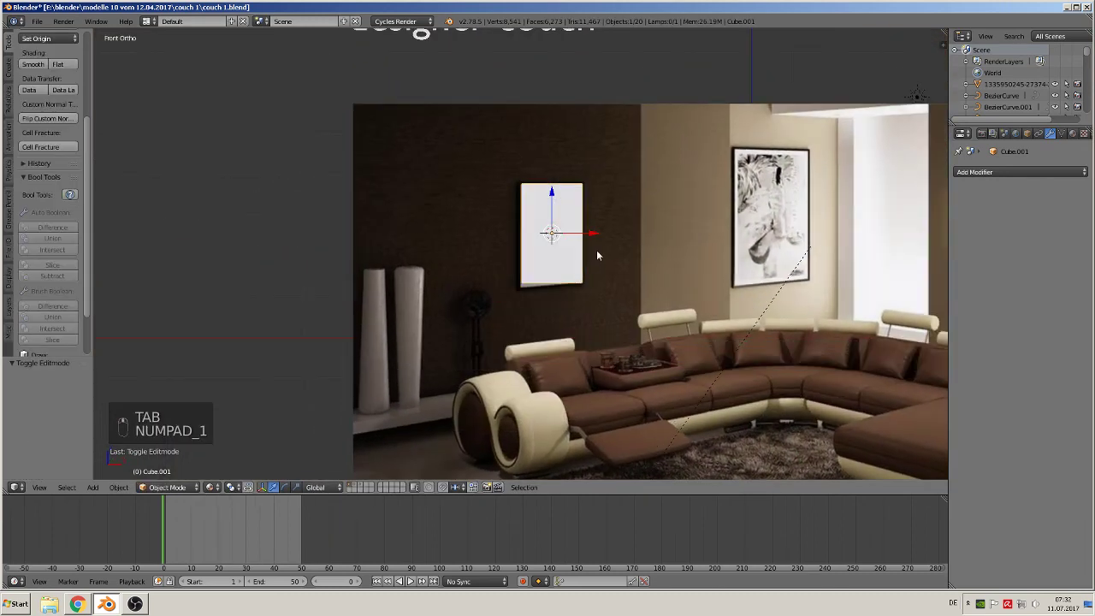
{"action": "key", "text": "shift+d"}
{"action": "key", "text": "x"}
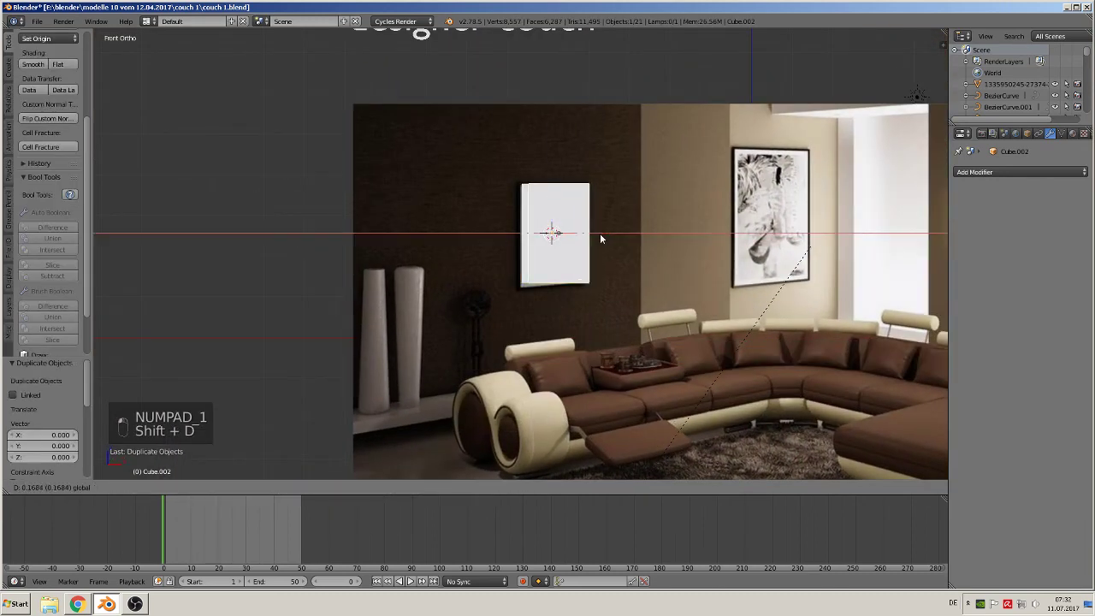
{"action": "left_click", "coordinate": [808, 237]}
- Enlarge the copied frame, raise it 0.399 along Z, and scale it along Z to match the second picture
{"action": "key", "text": "s"}
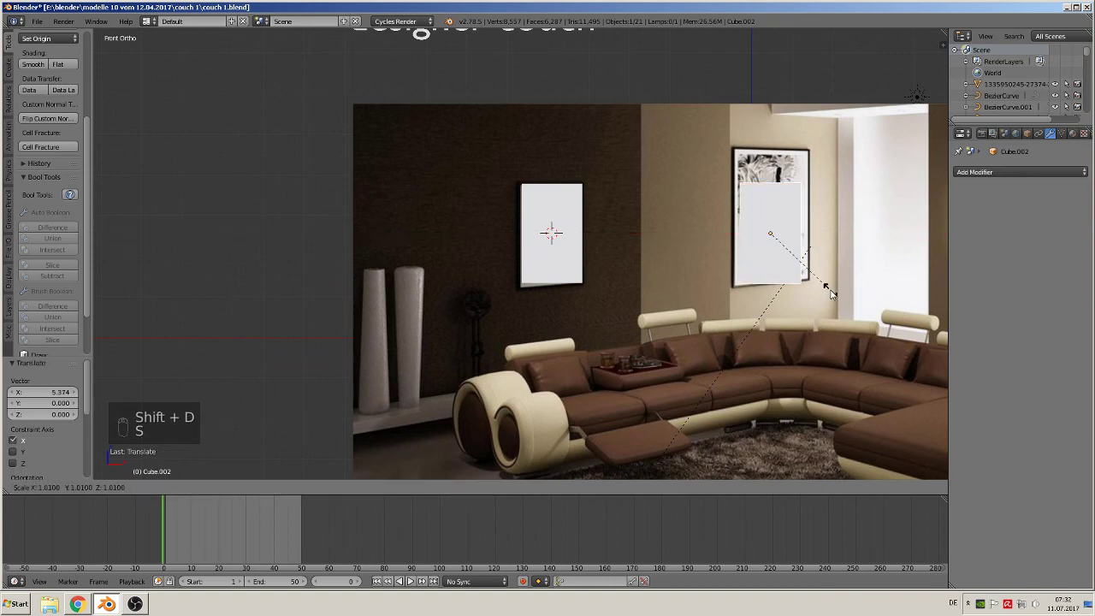
{"action": "left_click", "coordinate": [853, 300]}
{"action": "mouse_move", "coordinate": [771, 192]}
{"action": "left_mouse_down"}
{"action": "mouse_move", "coordinate": [777, 171]}
{"action": "mouse_move", "coordinate": [776, 182]}
{"action": "left_mouse_up"}
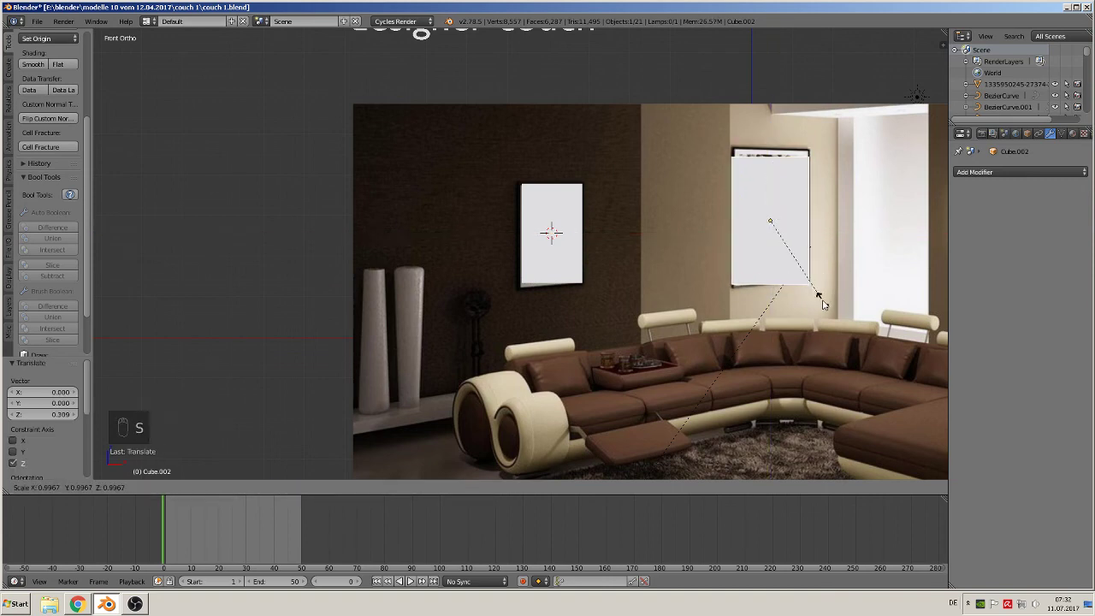
{"action": "key", "text": "s"}
{"action": "key", "text": "z"}
{"action": "left_click", "coordinate": [821, 308]}
- Move both picture frames along X to the modelled parts beside the photo, shifting the first one 20.762 units
{"action": "key", "text": "Tab"}
{"action": "middle_click_drag", "start_coordinate": [822, 308], "coordinate": [822, 320]}
{"action": "key", "text": "Tab"}
{"action": "scroll", "coordinate": [810, 319], "scroll_direction": "down", "scroll_amount": 4}
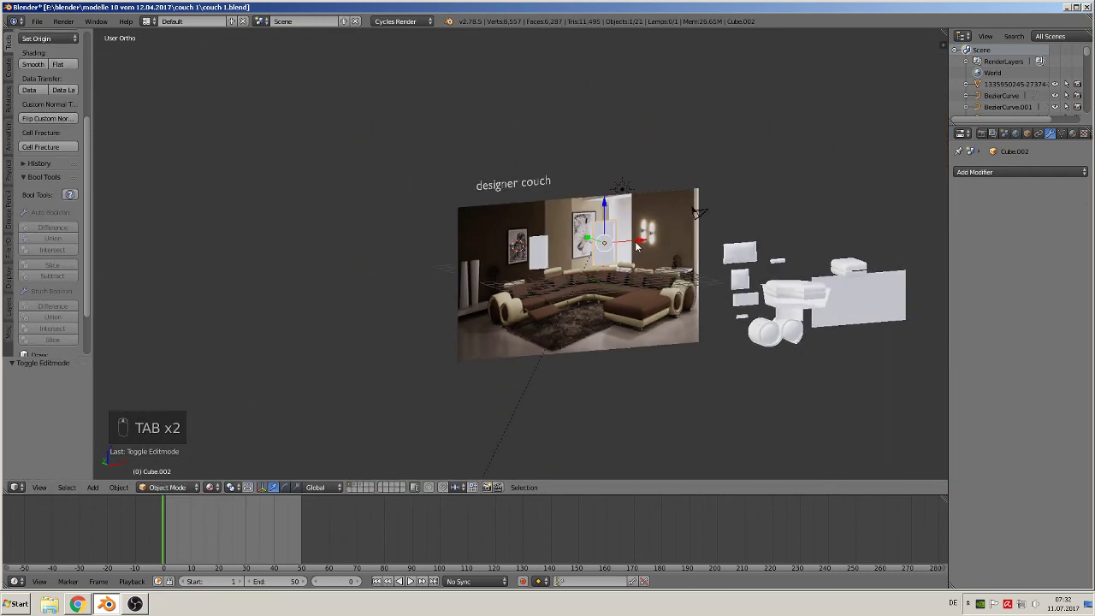
{"action": "left_click_drag", "start_coordinate": [637, 243], "coordinate": [885, 235]}
{"action": "right_click", "coordinate": [546, 252]}
{"action": "left_click_drag", "start_coordinate": [563, 250], "coordinate": [800, 231]}
- Add a cube over the low sideboard beneath the tall vases in the reference photo
{"action": "key", "text": "KP_1"}
{"action": "scroll", "coordinate": [744, 291], "scroll_direction": "up", "scroll_amount": 3}
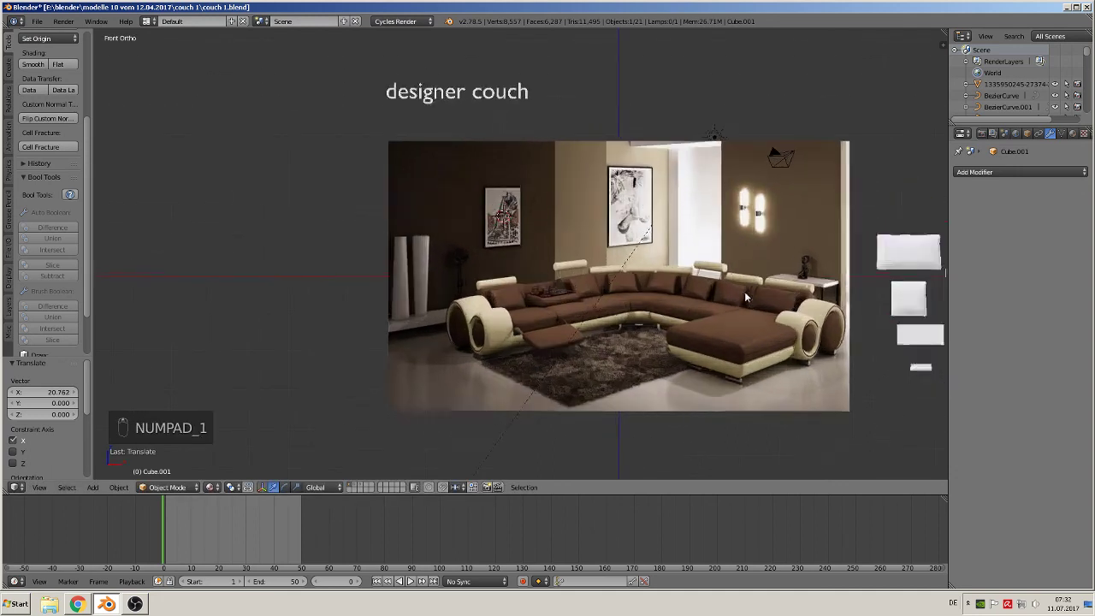
{"action": "scroll", "coordinate": [745, 291], "scroll_direction": "up", "scroll_amount": 1}
{"action": "middle_click_drag", "start_coordinate": [491, 287], "coordinate": [441, 244], "text": "shift"}
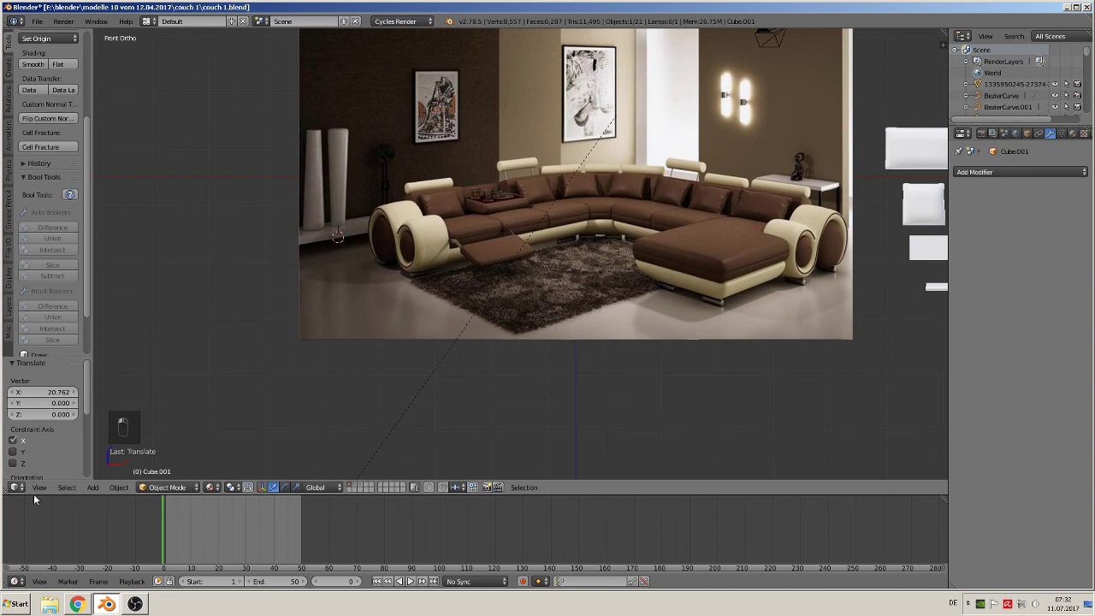
{"action": "left_click", "coordinate": [92, 487]}
{"action": "mouse_move", "coordinate": [120, 472]}
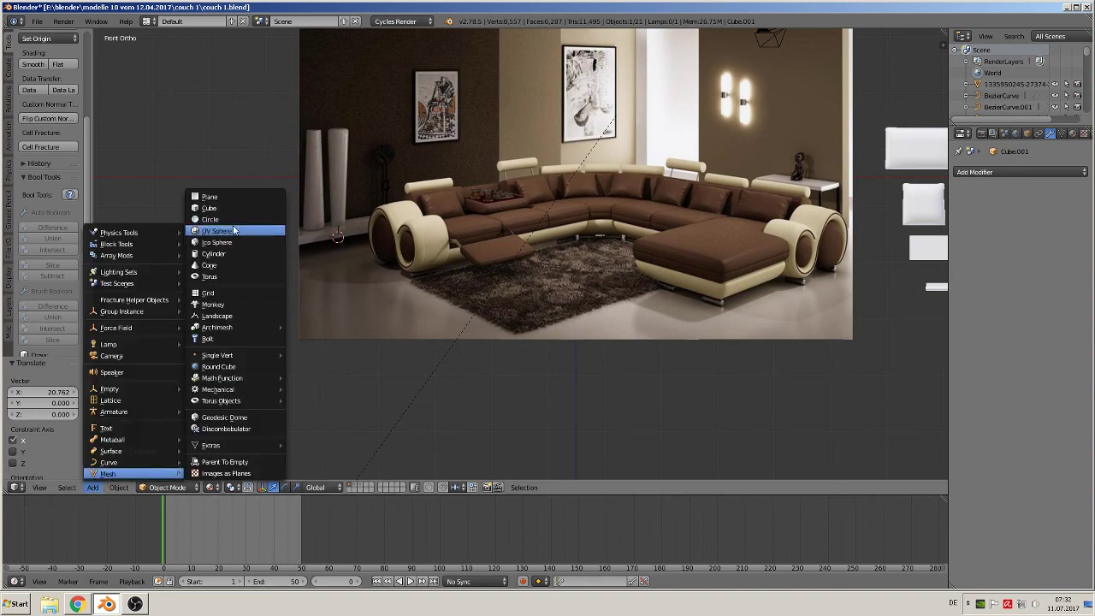
{"action": "left_click", "coordinate": [211, 208]}
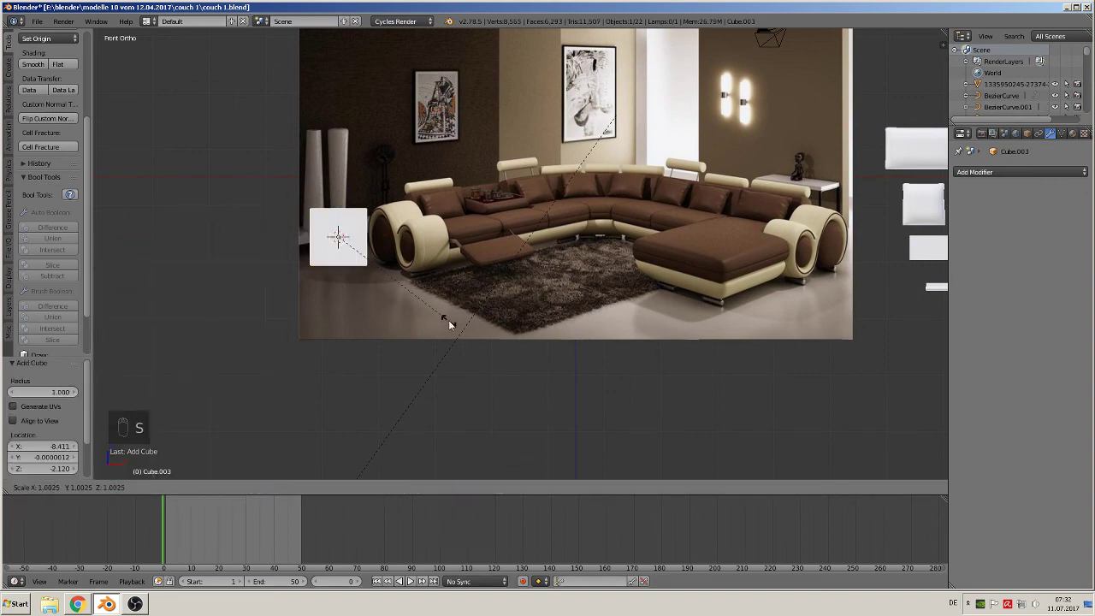
- Shape the cube into a long slab by scaling it 0.221 along Z and about 2.35 along X
{"action": "key", "text": "s"}
{"action": "key", "text": "z"}
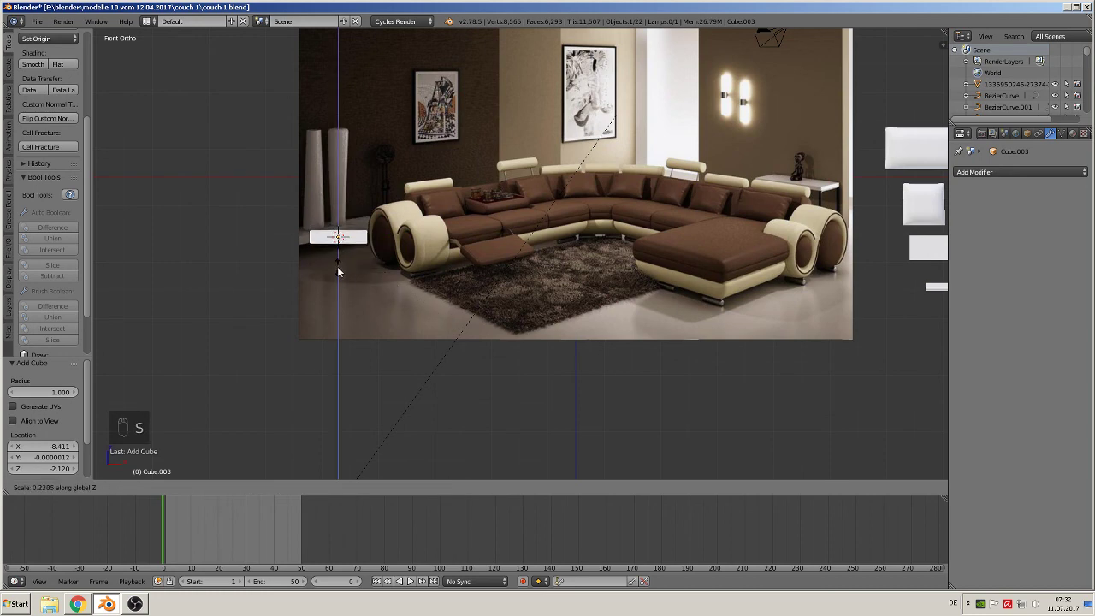
{"action": "left_click", "coordinate": [338, 266]}
{"action": "key", "text": "s"}
{"action": "key", "text": "x"}
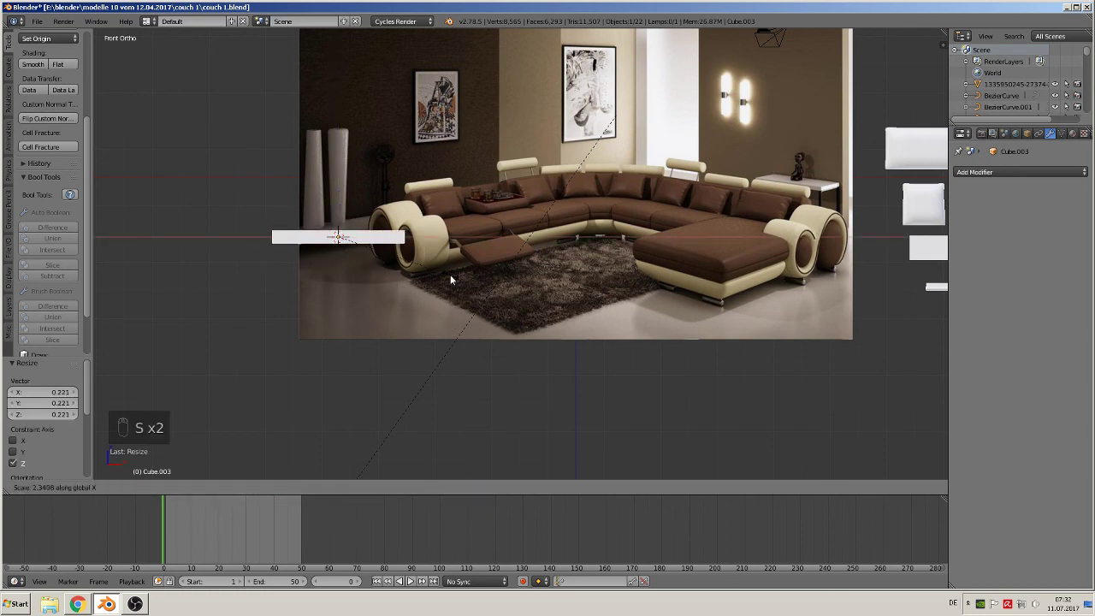
{"action": "left_click", "coordinate": [450, 275]}
- Move the slab away from the photo to the other modelled parts and raise it 2.668 along Z
{"action": "middle_click_drag", "start_coordinate": [453, 292], "coordinate": [534, 344]}
{"action": "left_click_drag", "start_coordinate": [312, 229], "coordinate": [406, 268]}
{"action": "middle_click_drag", "start_coordinate": [473, 312], "coordinate": [508, 268]}
{"action": "left_click_drag", "start_coordinate": [515, 264], "coordinate": [105, 323]}
{"action": "middle_click_drag", "start_coordinate": [485, 267], "coordinate": [1016, 342], "text": "shift"}
{"action": "left_click_drag", "start_coordinate": [603, 312], "coordinate": [613, 270]}
- Duplicate the slab and move the copy -16.996 along X over the side table in the photo
{"action": "key", "text": "KP_1"}
{"action": "scroll", "coordinate": [529, 332], "scroll_direction": "up", "scroll_amount": 3}
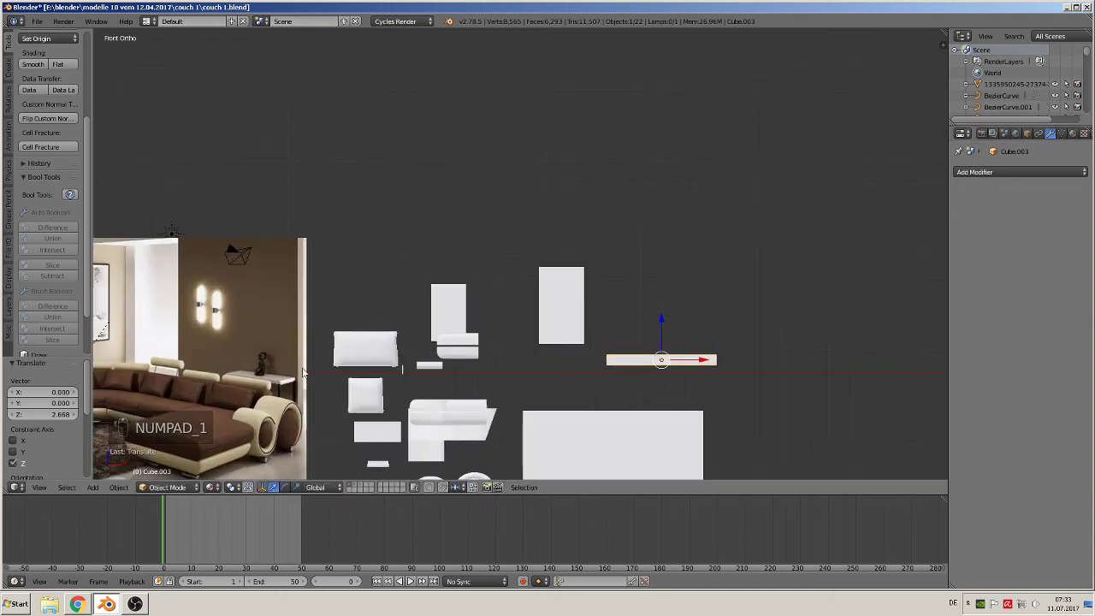
{"action": "middle_click_drag", "start_coordinate": [295, 372], "coordinate": [414, 312], "text": "shift"}
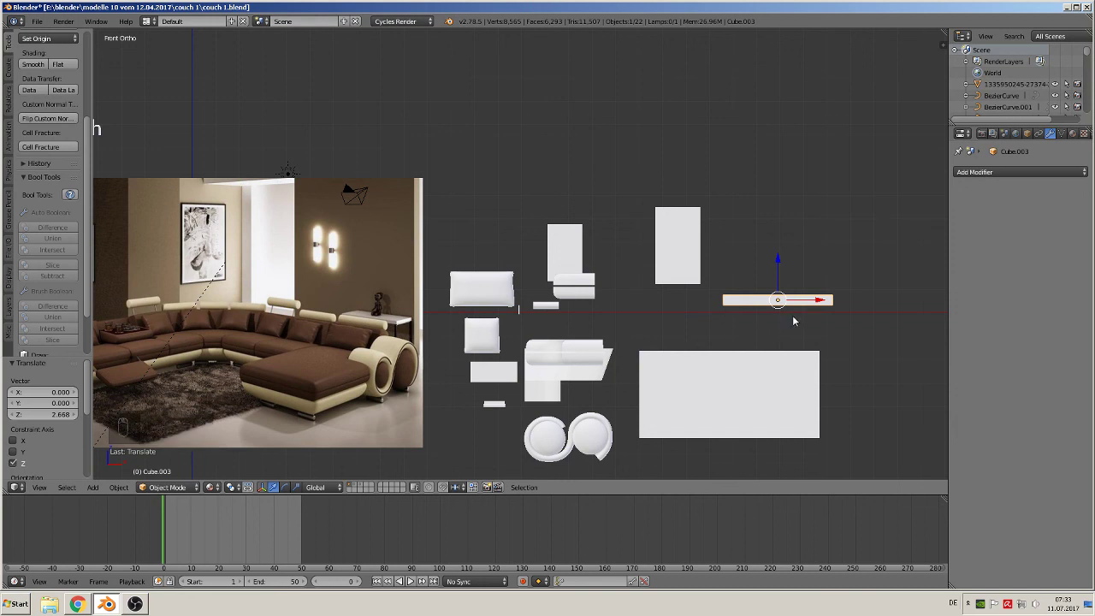
{"action": "key", "text": "shift+d"}
{"action": "key", "text": "x"}
{"action": "left_click", "coordinate": [410, 301]}
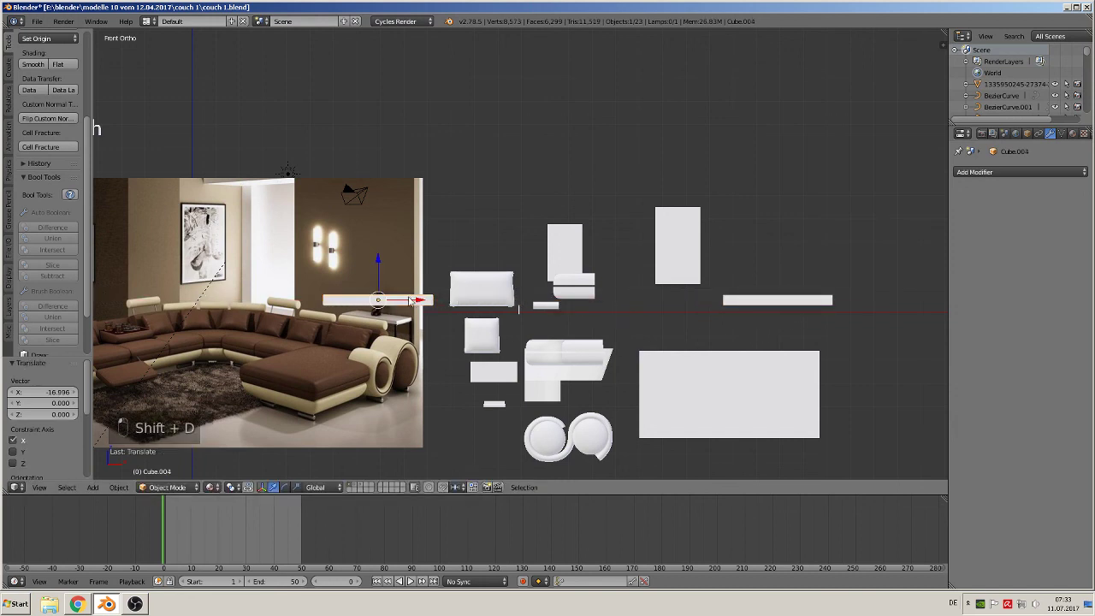
- Scale the copied slab by 0.639 overall and by 0.579 along Z to form the side table's top
{"action": "key", "text": "s"}
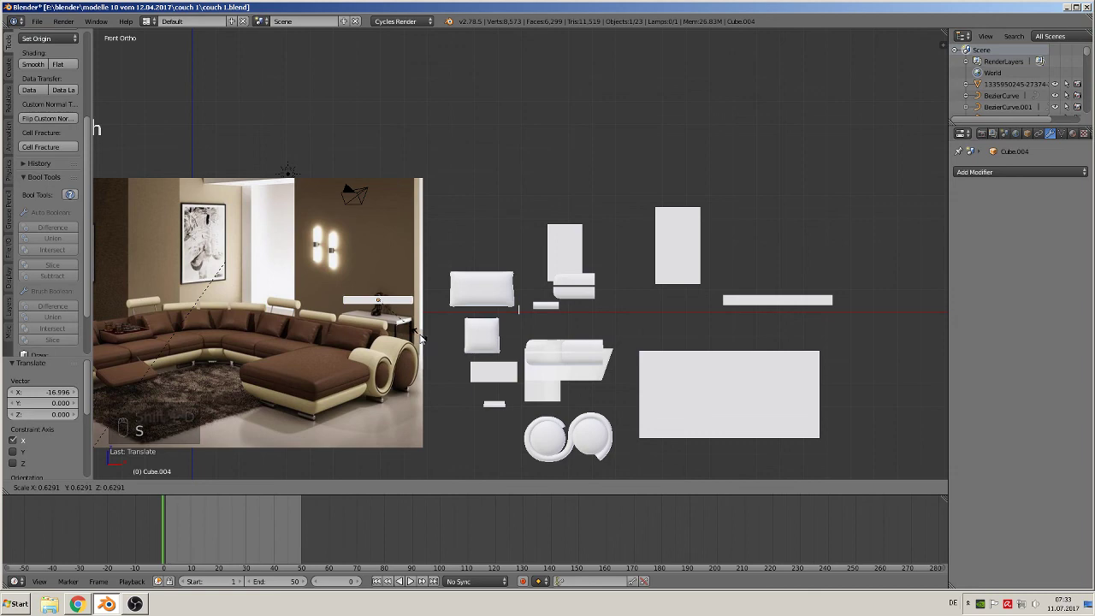
{"action": "left_click", "coordinate": [419, 339]}
{"action": "key", "text": "s"}
{"action": "key", "text": "z"}
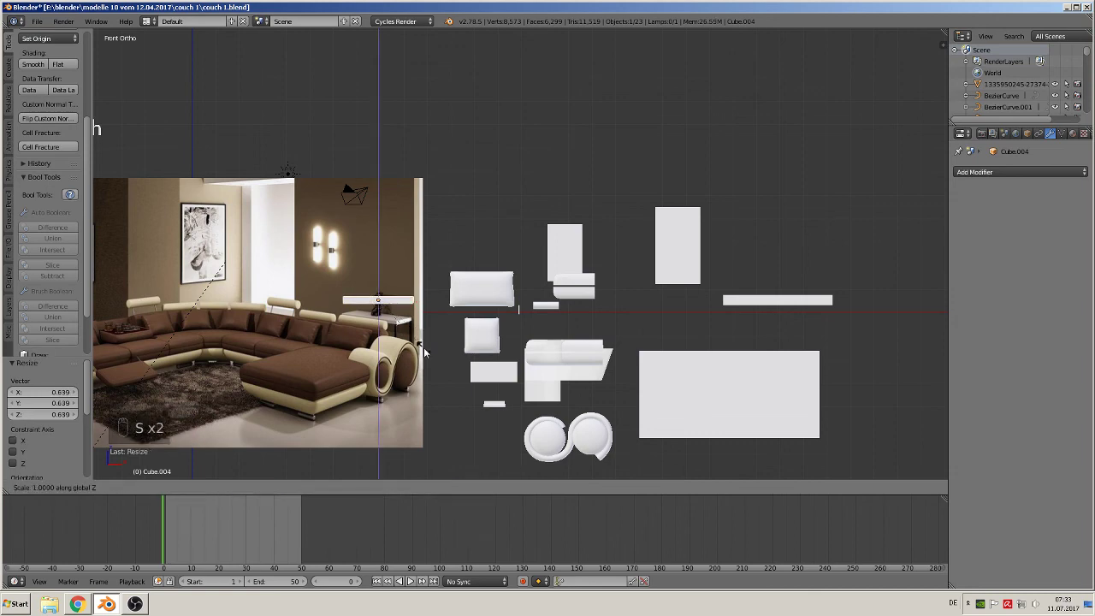
{"action": "left_click", "coordinate": [405, 334]}
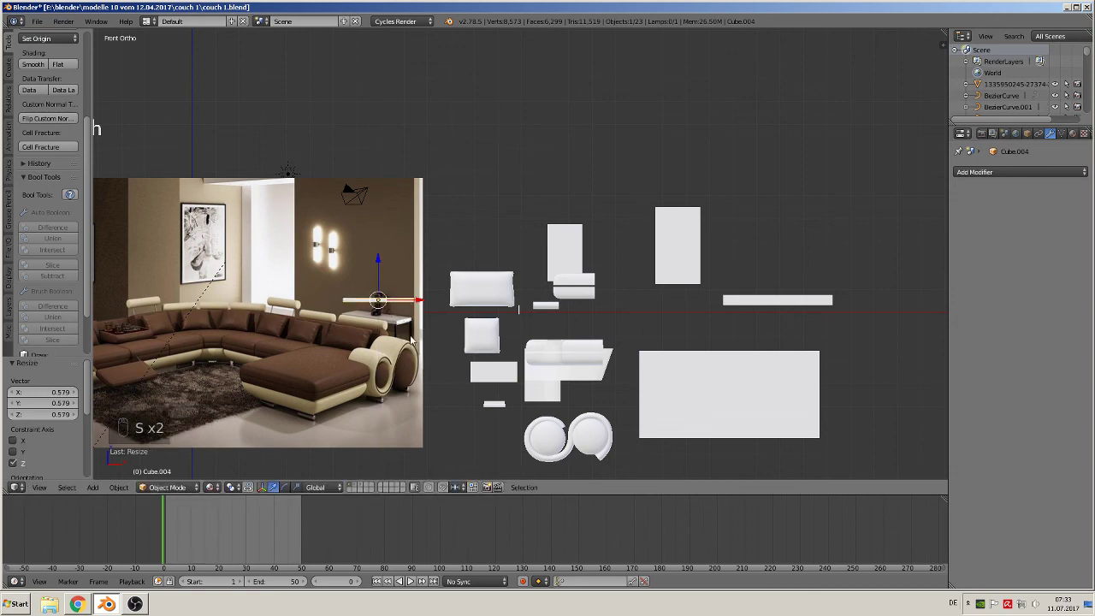
- Raise the tabletop slab 2.175 along Z, above the side table in the photo
{"action": "middle_click_drag", "start_coordinate": [405, 334], "coordinate": [439, 386]}
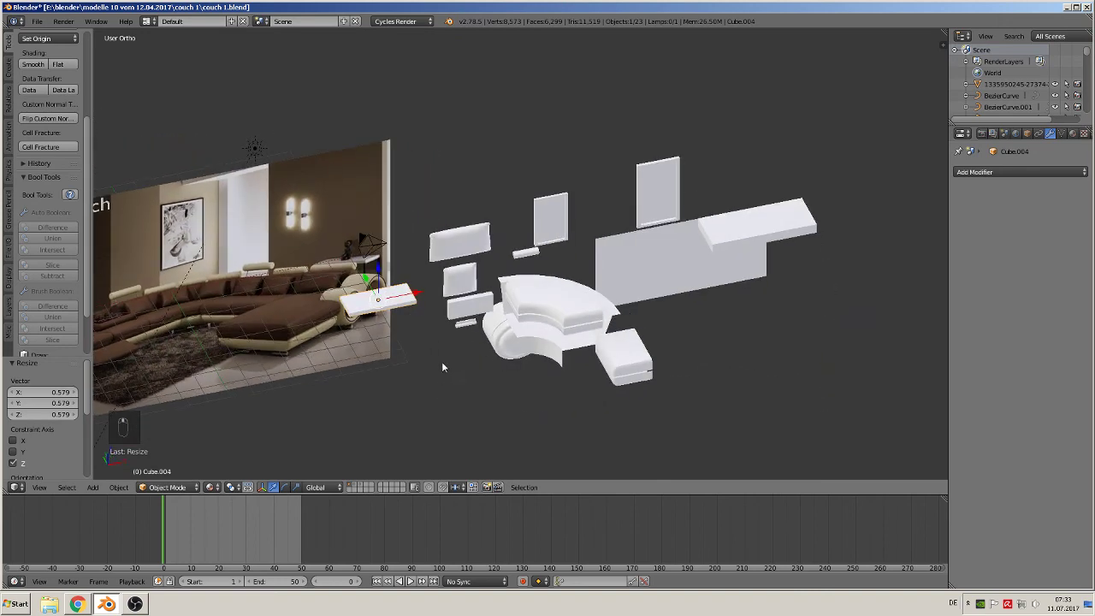
{"action": "key", "text": "KP_1"}
{"action": "scroll", "coordinate": [377, 304], "scroll_direction": "up", "scroll_amount": 2}
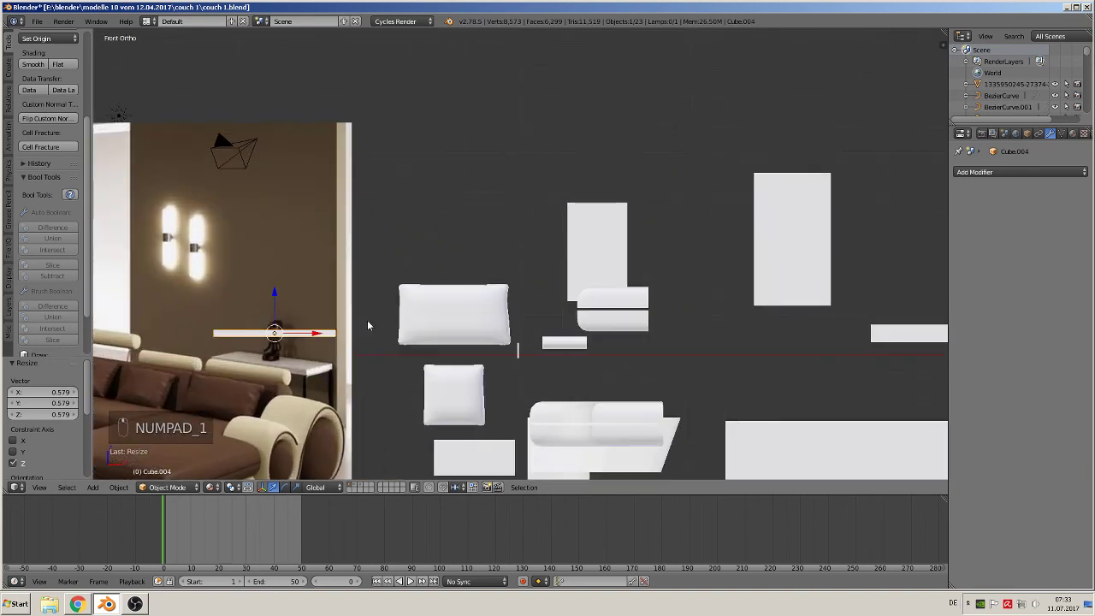
{"action": "key", "text": "g"}
{"action": "key", "text": "z"}
{"action": "left_click", "coordinate": [283, 199]}
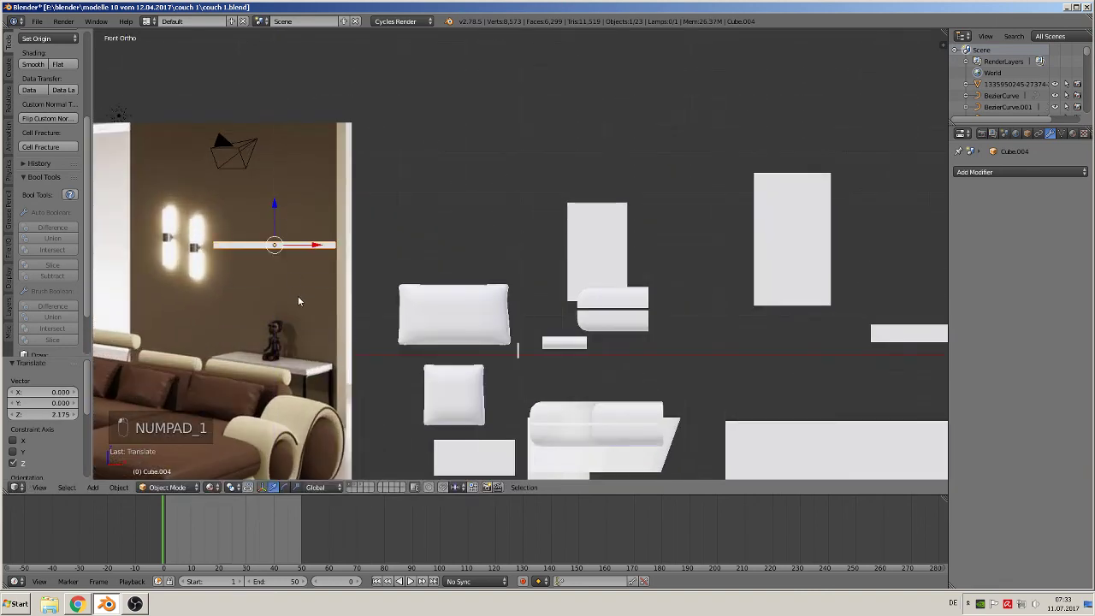
- Add a cube for a table leg just below the tabletop's end near the wall lamps and scale it to 0.065
{"action": "middle_click_drag", "start_coordinate": [318, 305], "coordinate": [488, 293], "text": "shift"}
{"action": "scroll", "coordinate": [428, 278], "scroll_direction": "up", "scroll_amount": 2}
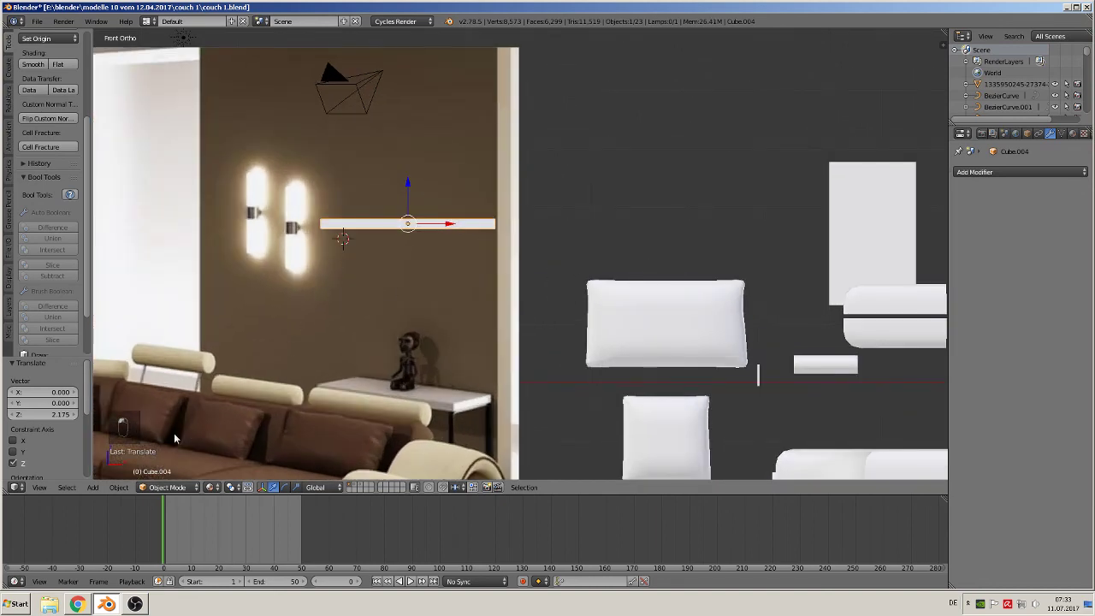
{"action": "left_click", "coordinate": [92, 487]}
{"action": "mouse_move", "coordinate": [110, 473]}
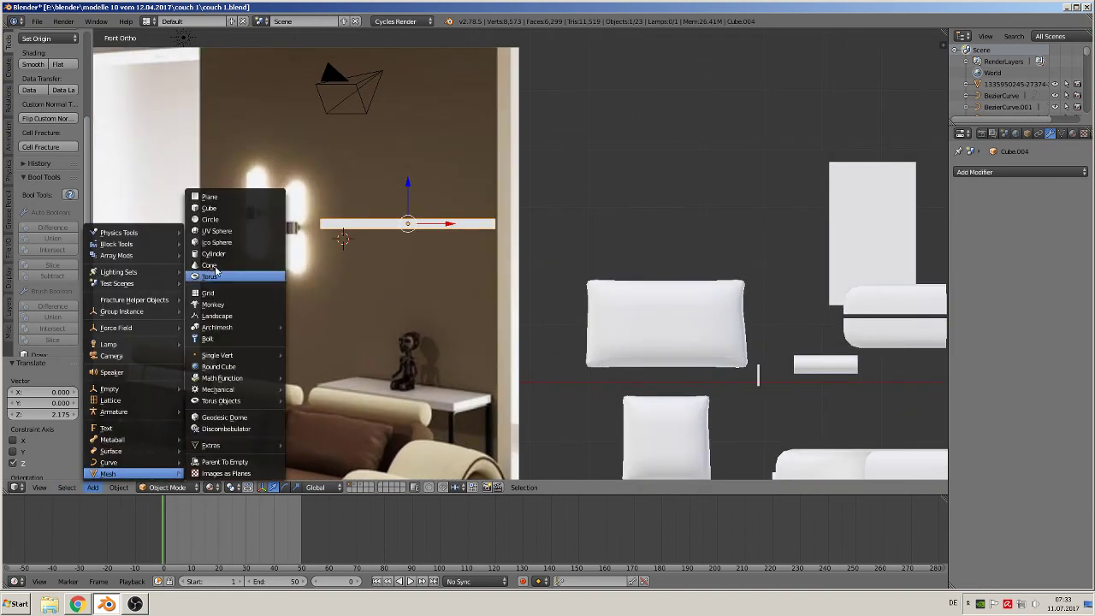
{"action": "left_click", "coordinate": [210, 208]}
{"action": "key", "text": "s"}
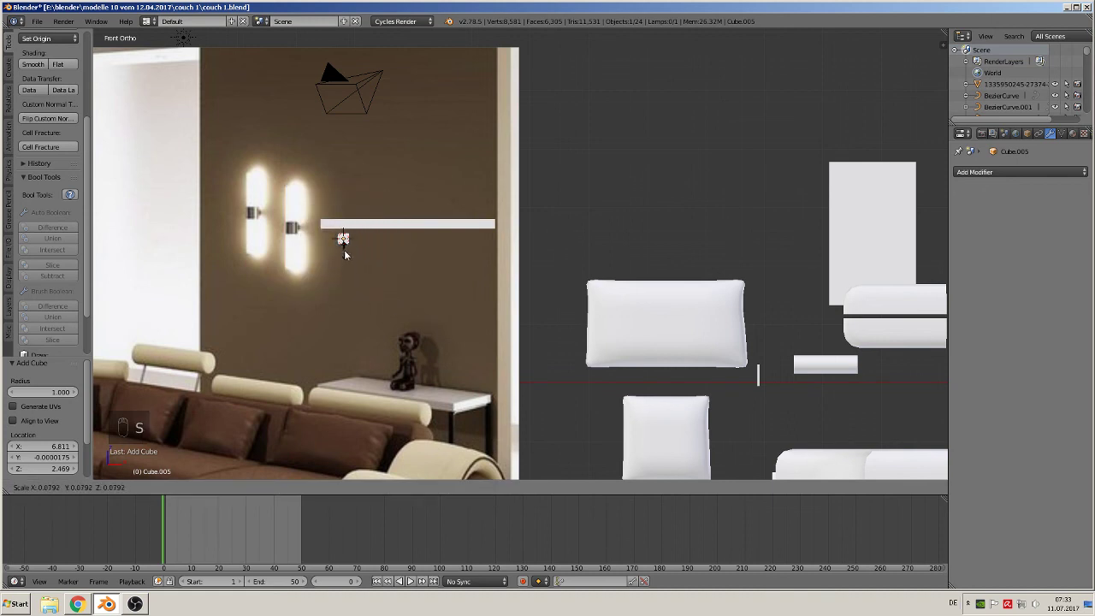
{"action": "left_click", "coordinate": [343, 250]}
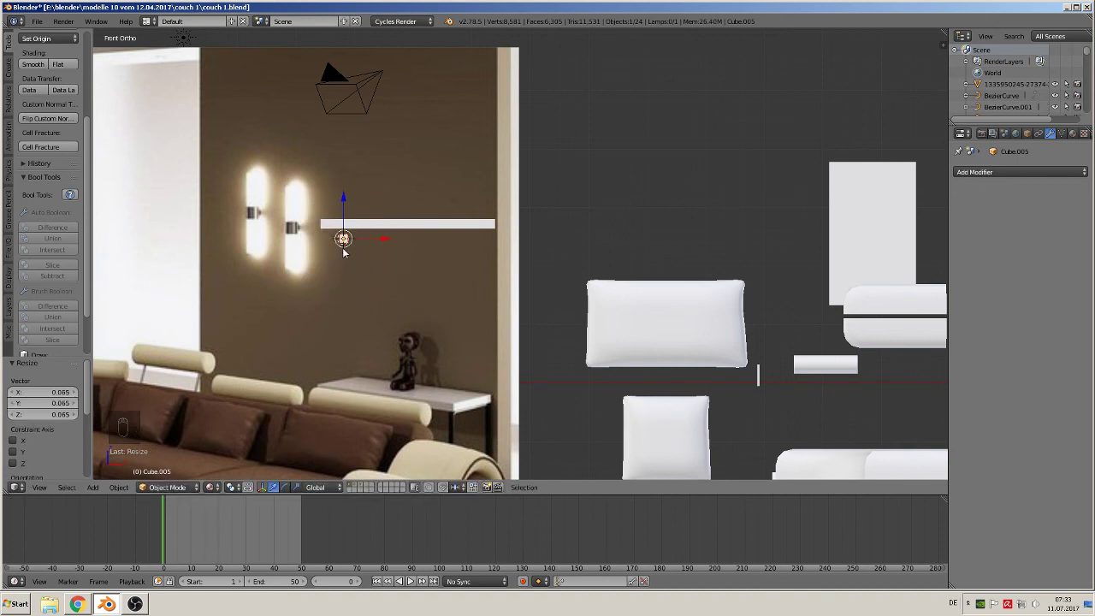
- Stretch the leg cube by 18.691 along Z and move it -0.916 along Z so it hangs beneath the tabletop
{"action": "key", "text": "s"}
{"action": "key", "text": "z"}
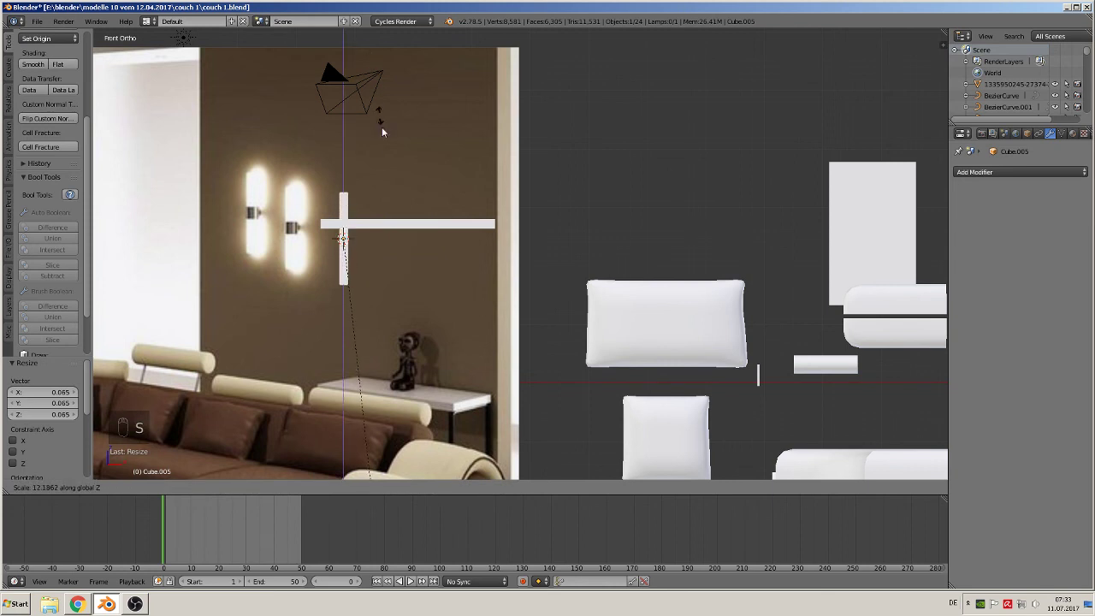
{"action": "left_click", "coordinate": [402, 280]}
{"action": "key", "text": "g"}
{"action": "key", "text": "z"}
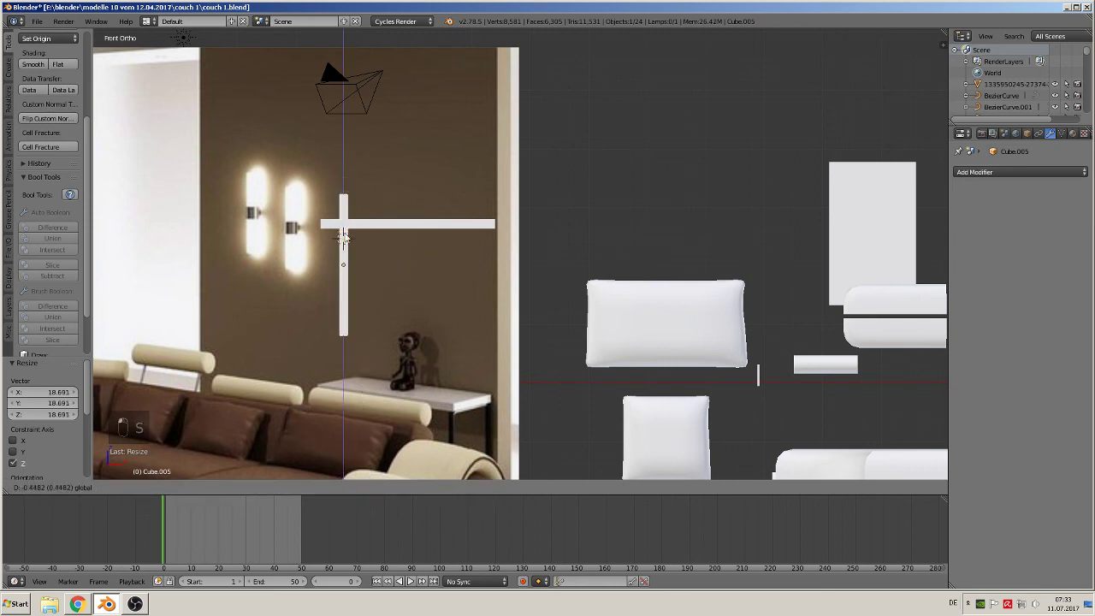
{"action": "left_click", "coordinate": [355, 265]}
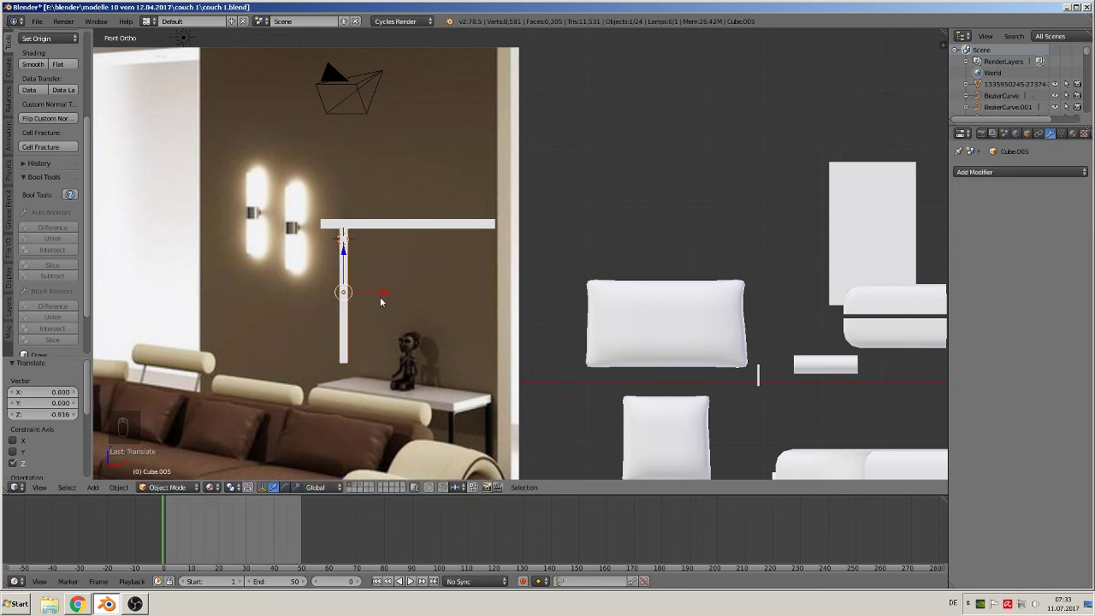
- Move the leg -0.136 along X and -4.496 along Y to place it under the tabletop's front corner
{"action": "key", "text": "g"}
{"action": "key", "text": "x"}
{"action": "left_click", "coordinate": [373, 294]}
{"action": "middle_click_drag", "start_coordinate": [373, 295], "coordinate": [432, 314]}
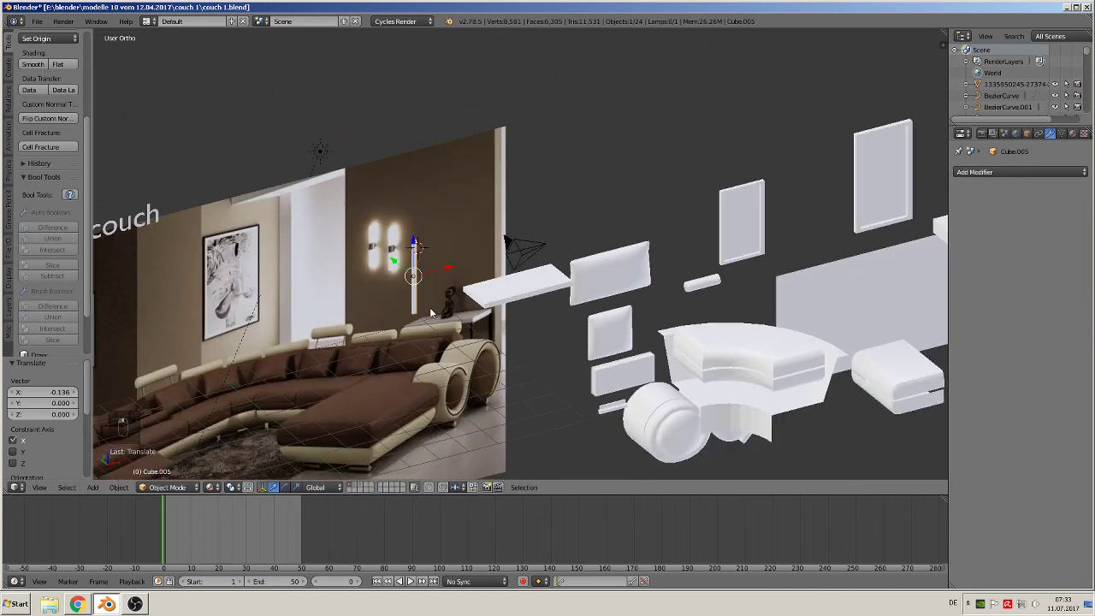
{"action": "key", "text": "KP_7"}
{"action": "key", "text": "g"}
{"action": "key", "text": "y"}
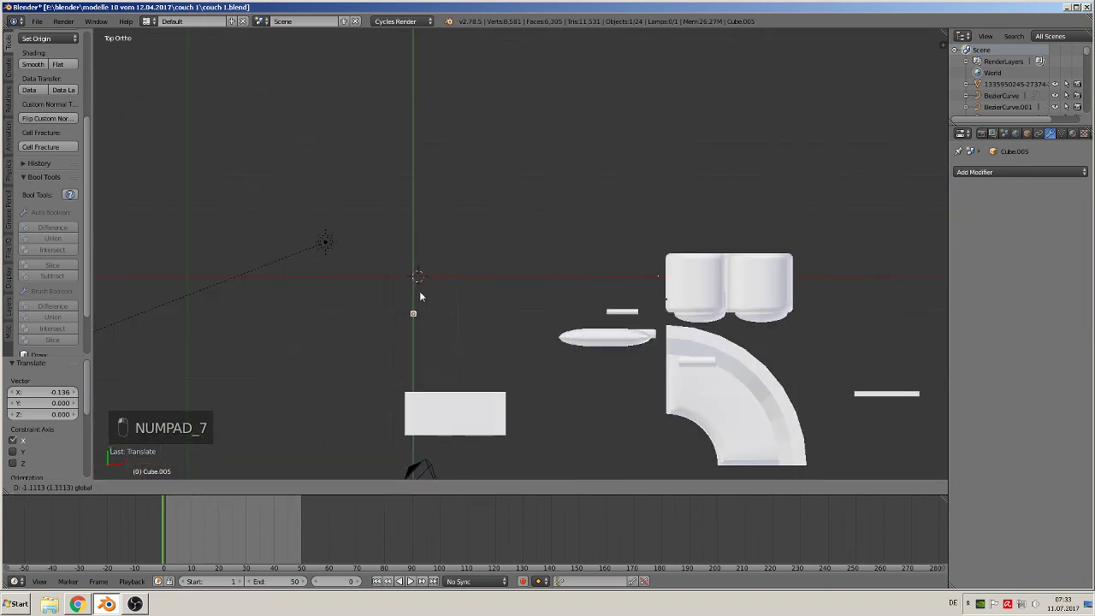
{"action": "left_click", "coordinate": [428, 387]}
- In wireframe display, duplicate the leg and move the copy 0.883 along Y to the tabletop's rear corner
{"action": "key", "text": "z"}
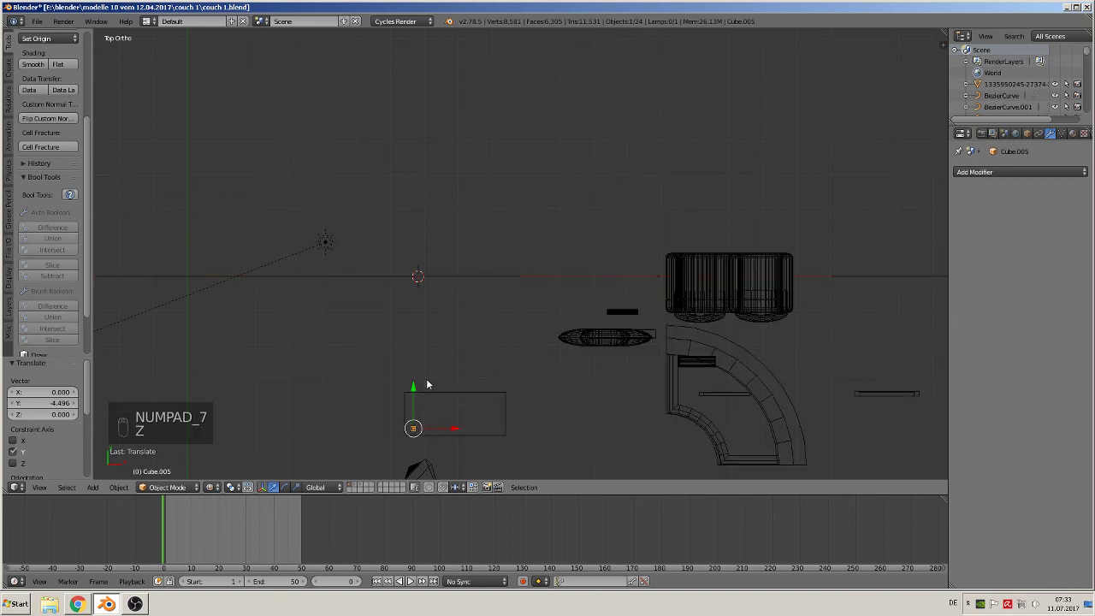
{"action": "middle_click_drag", "start_coordinate": [473, 439], "coordinate": [522, 268], "text": "shift"}
{"action": "scroll", "coordinate": [522, 269], "scroll_direction": "up", "scroll_amount": 6}
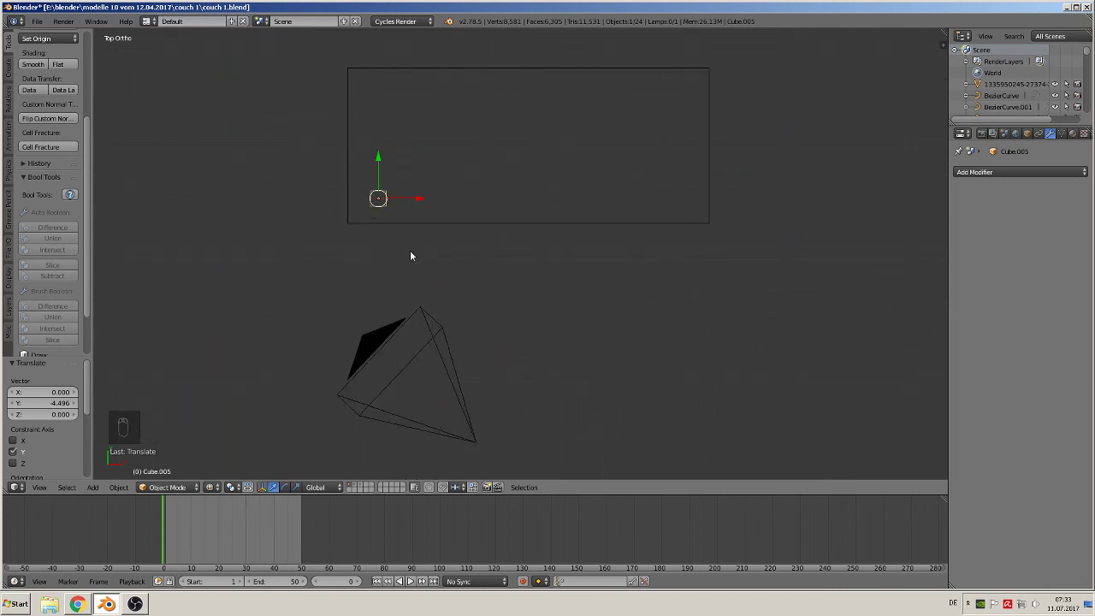
{"action": "key", "text": "shift+d"}
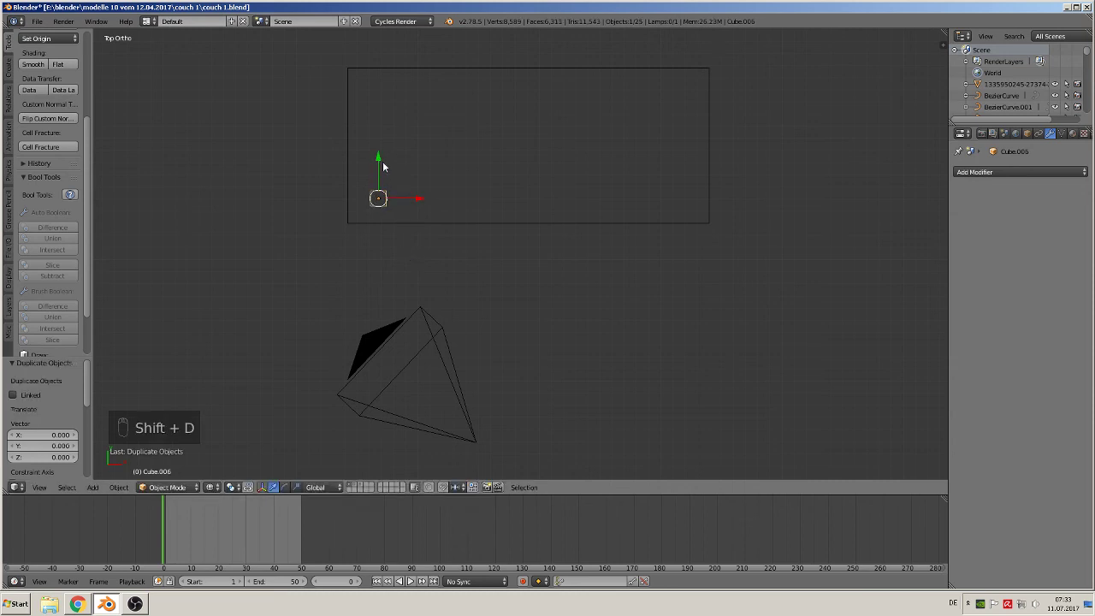
{"action": "key", "text": "y"}
{"action": "left_click", "coordinate": [375, 55]}
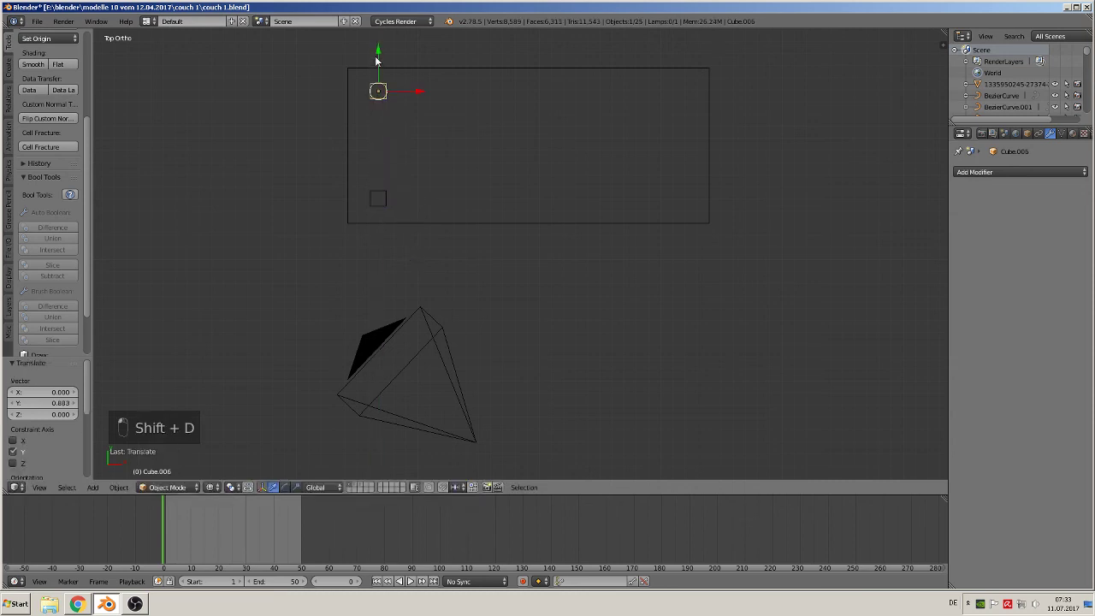
- Duplicate both legs together and move the copies 2.476 along X to the tabletop's opposite end
{"action": "right_click", "coordinate": [380, 199], "text": "shift"}
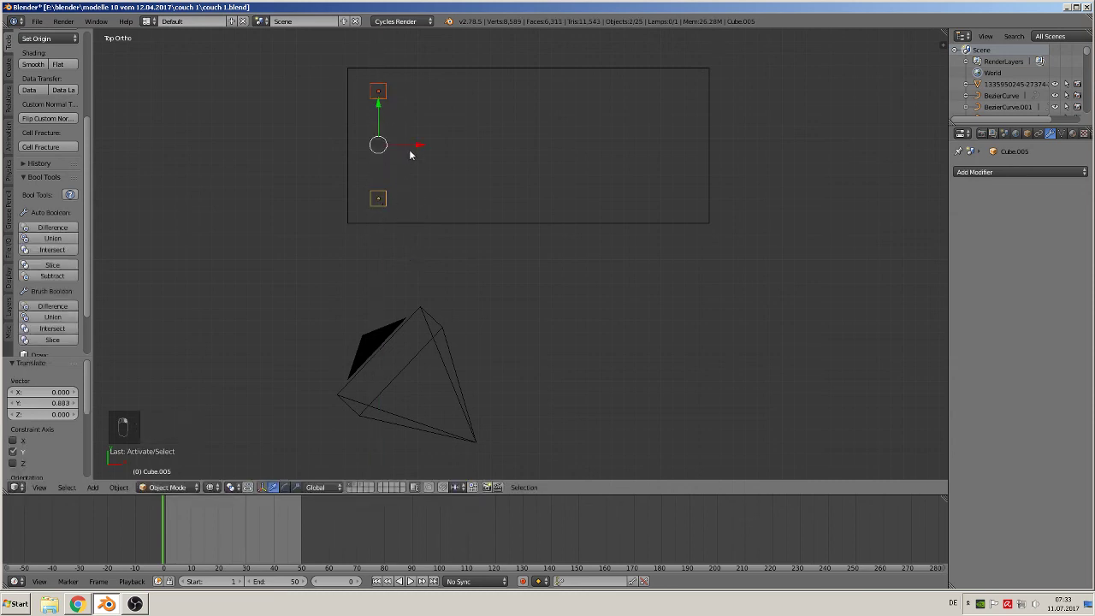
{"action": "key", "text": "shift+d"}
{"action": "key", "text": "x"}
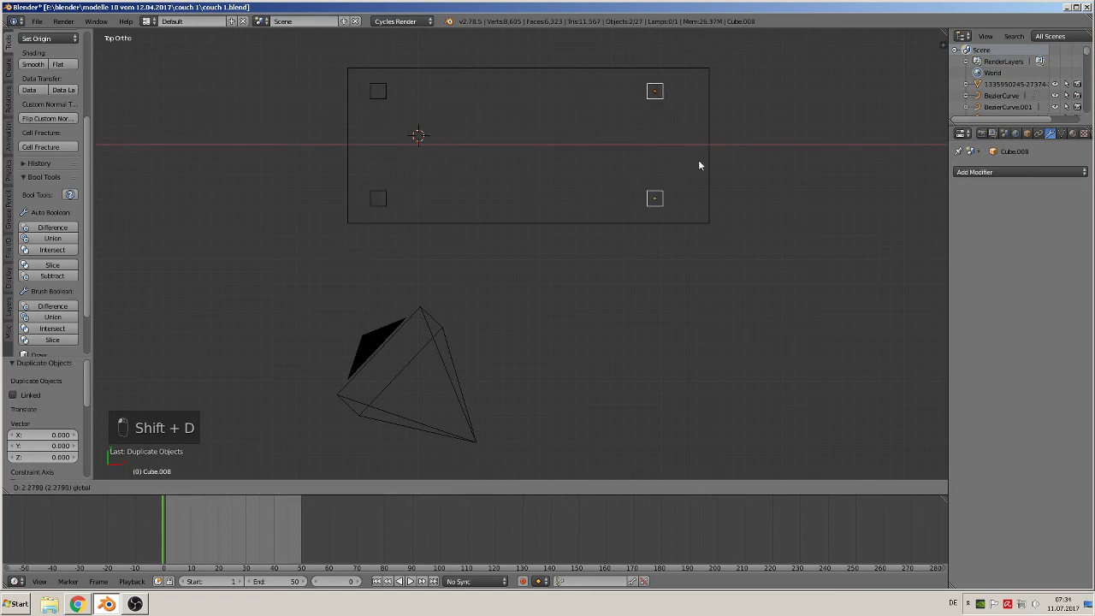
{"action": "left_click", "coordinate": [723, 157]}
- Return the viewport to solid shading and check the table's four legs from an angled view
{"action": "middle_click_drag", "start_coordinate": [688, 262], "coordinate": [694, 210]}
{"action": "scroll", "coordinate": [694, 211], "scroll_direction": "up", "scroll_amount": 3}
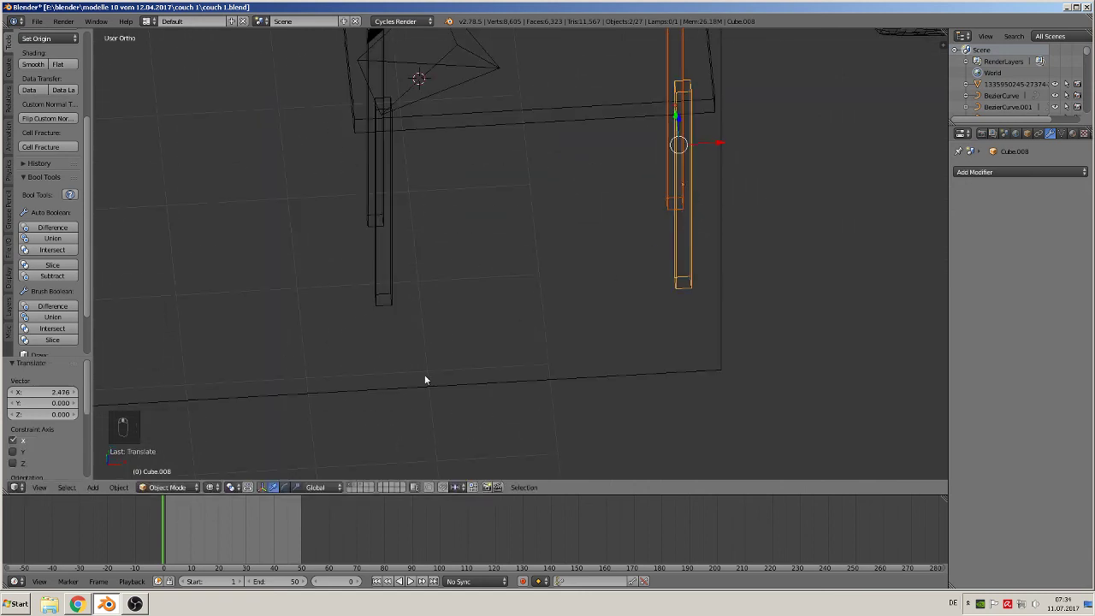
{"action": "left_click", "coordinate": [212, 488]}
{"action": "left_click", "coordinate": [245, 419]}
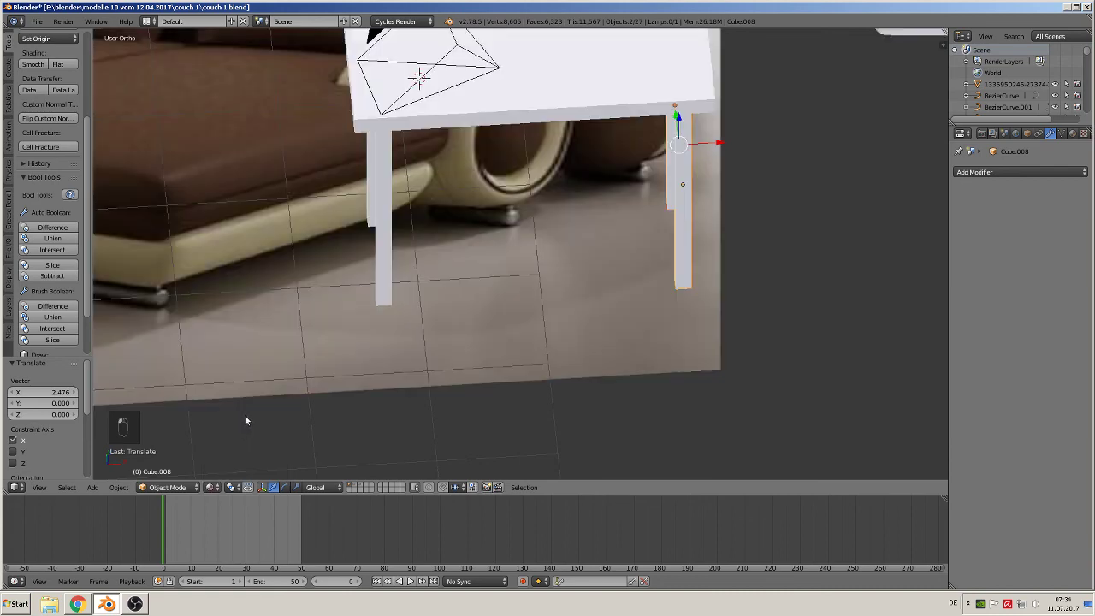
{"action": "scroll", "coordinate": [400, 350], "scroll_direction": "down", "scroll_amount": 4}
{"action": "middle_click_drag", "start_coordinate": [400, 351], "coordinate": [483, 279]}
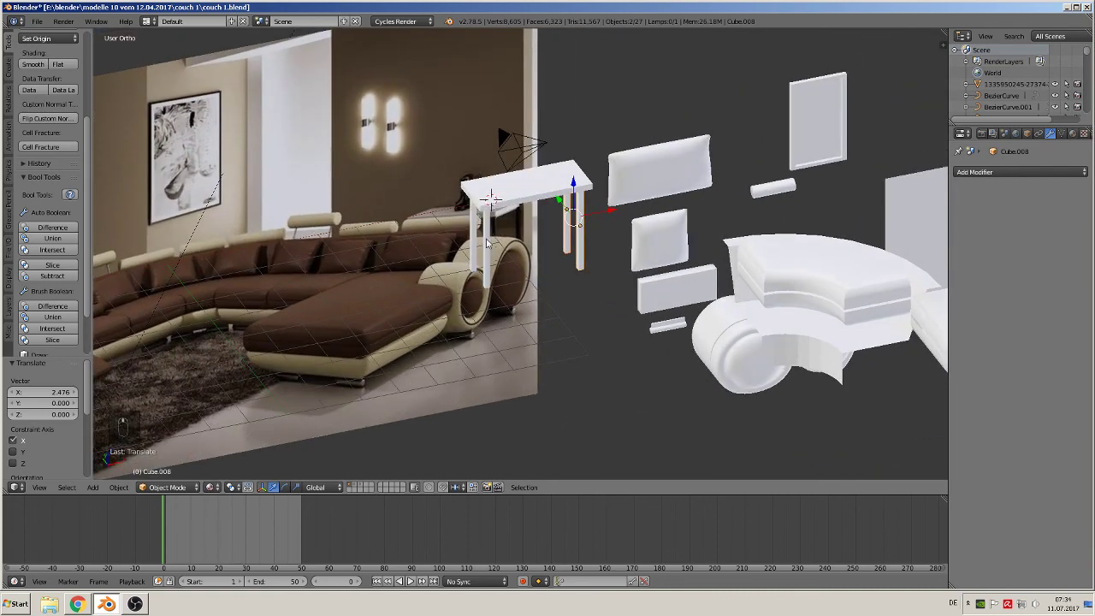
- Select the four legs and the tabletop together and move the whole table 11.846 along X
{"action": "right_click", "coordinate": [486, 244], "text": "shift"}
{"action": "right_click", "coordinate": [473, 229], "text": "shift"}
{"action": "right_click", "coordinate": [561, 181], "text": "shift"}
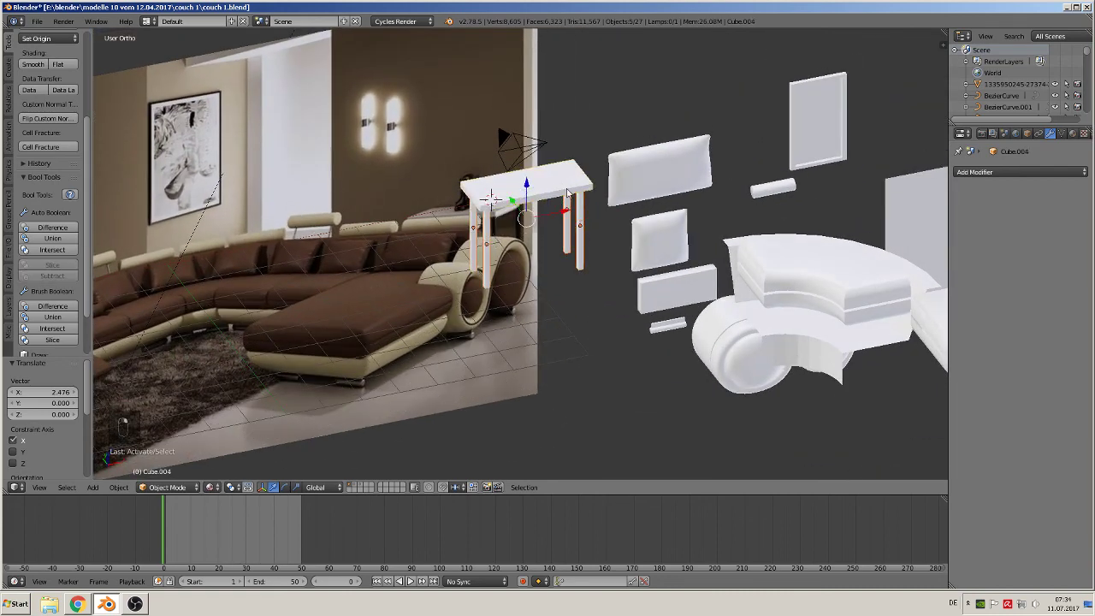
{"action": "left_click_drag", "start_coordinate": [566, 208], "coordinate": [188, 166]}
- In front view, move the table farther along X past the picture frame, raise it 0.982 along Z and deselect everything
{"action": "middle_click_drag", "start_coordinate": [153, 190], "coordinate": [905, 353], "text": "shift"}
{"action": "key", "text": "KP_1"}
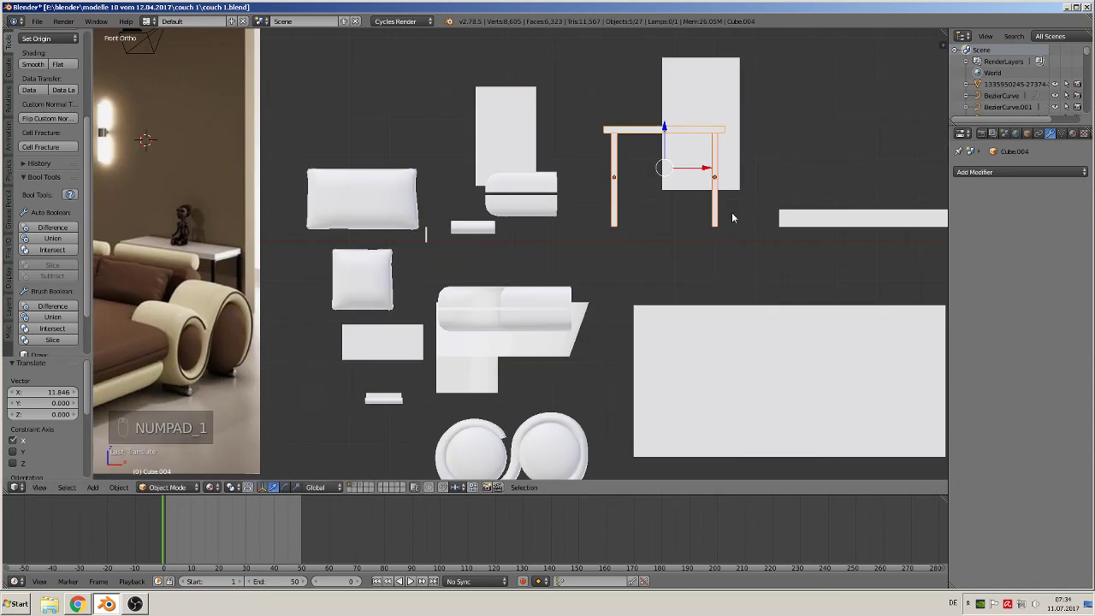
{"action": "left_click_drag", "start_coordinate": [710, 170], "coordinate": [871, 88]}
{"action": "left_click", "coordinate": [870, 86]}
{"action": "middle_click_drag", "start_coordinate": [295, 451], "coordinate": [494, 367], "text": "shift"}
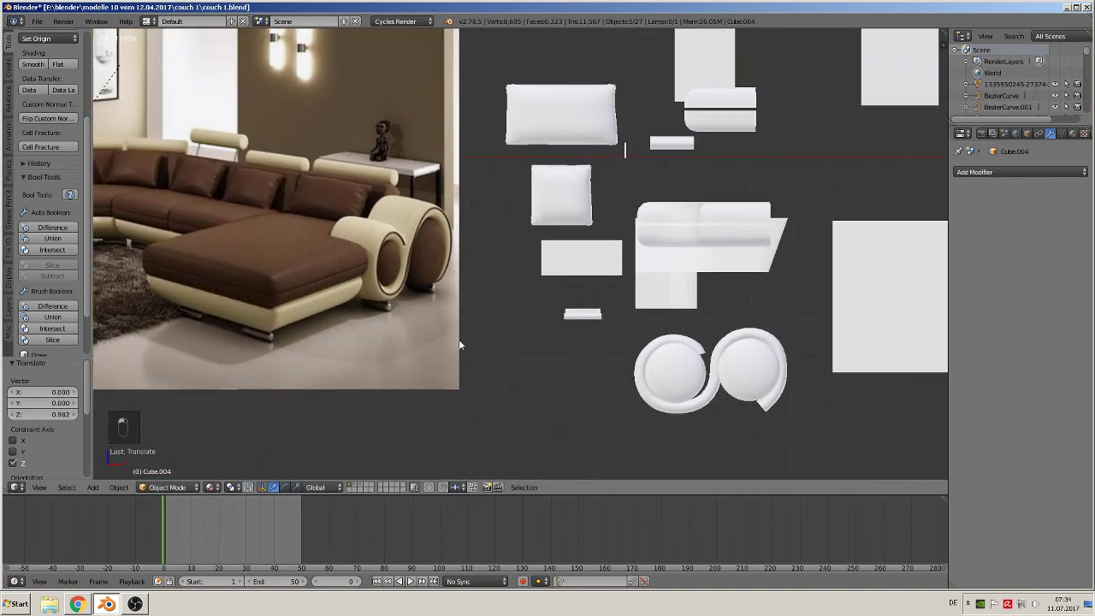
{"action": "scroll", "coordinate": [459, 345], "scroll_direction": "down", "scroll_amount": 2}
{"action": "key", "text": "a"}
{"action": "middle_click_drag", "start_coordinate": [295, 284], "coordinate": [503, 301], "text": "shift"}
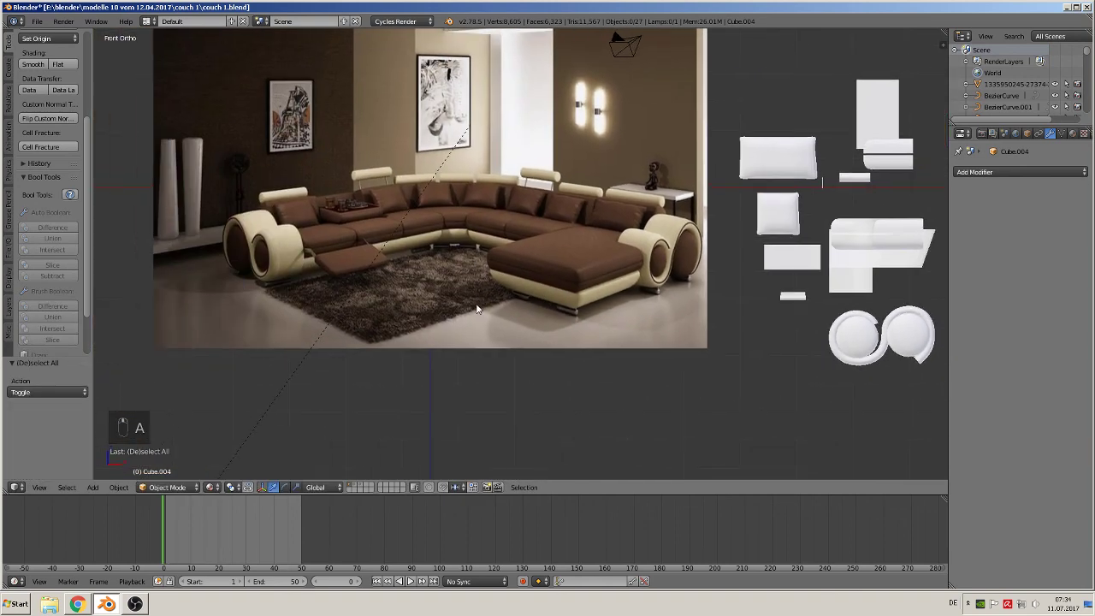